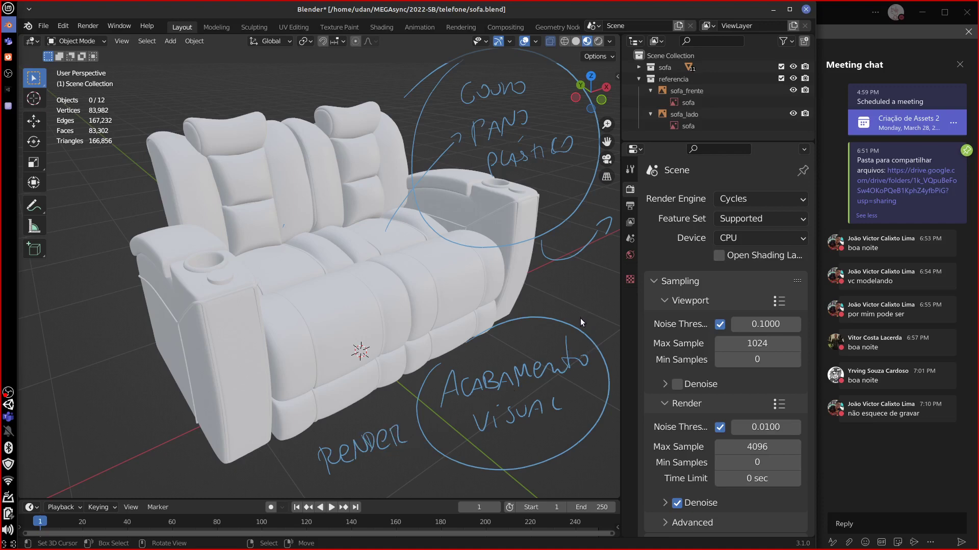
Annotate the sofa view with an arrow from the "Acabamento visual" circle toward the properties, and underline "Couro" with a question mark beside it
mouse_move(580, 324)
left_mouse_down()
mouse_move(578, 251)
mouse_move(608, 225)
left_mouse_up()
mouse_move(580, 322)
left_mouse_down()
mouse_move(583, 264)
mouse_move(611, 220)
left_mouse_up()
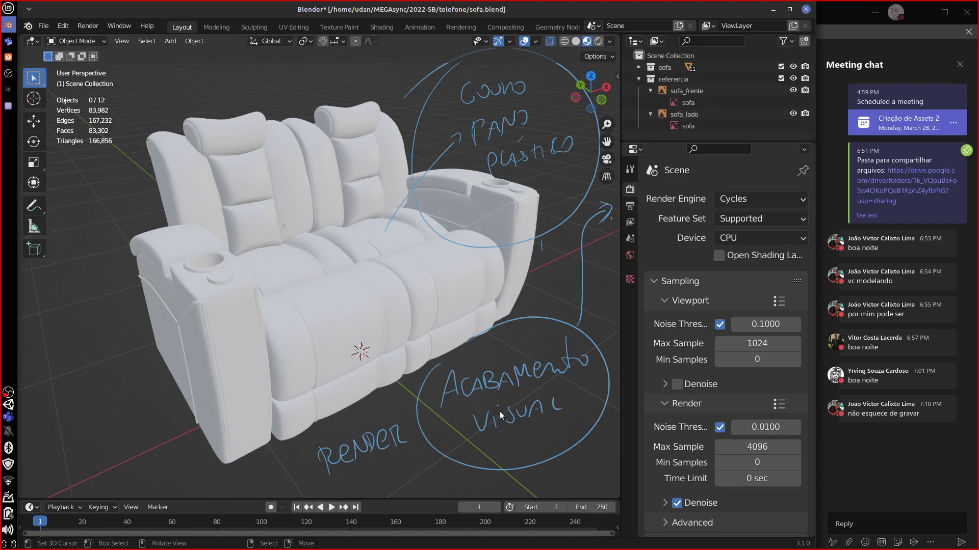
left_click(8, 90)
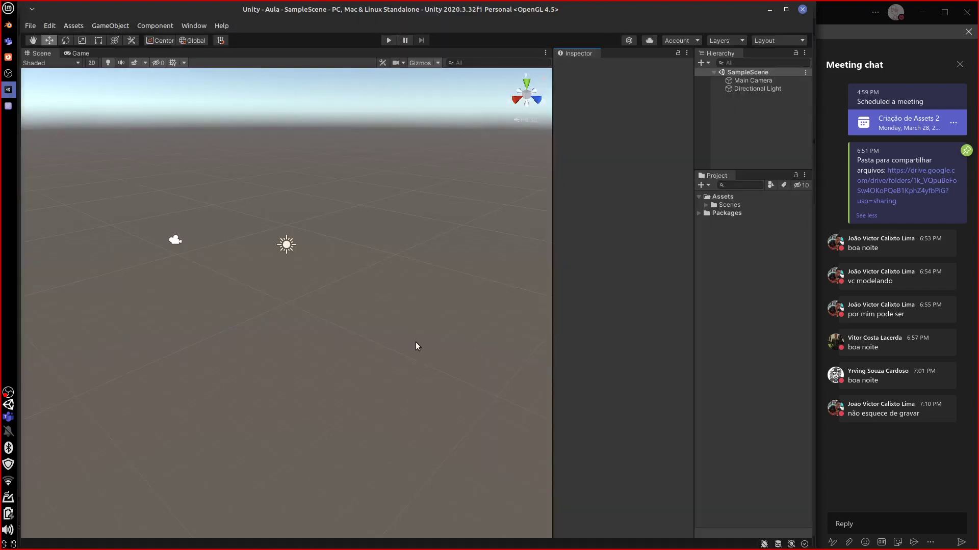
middle_click_drag(316, 323, 348, 337)
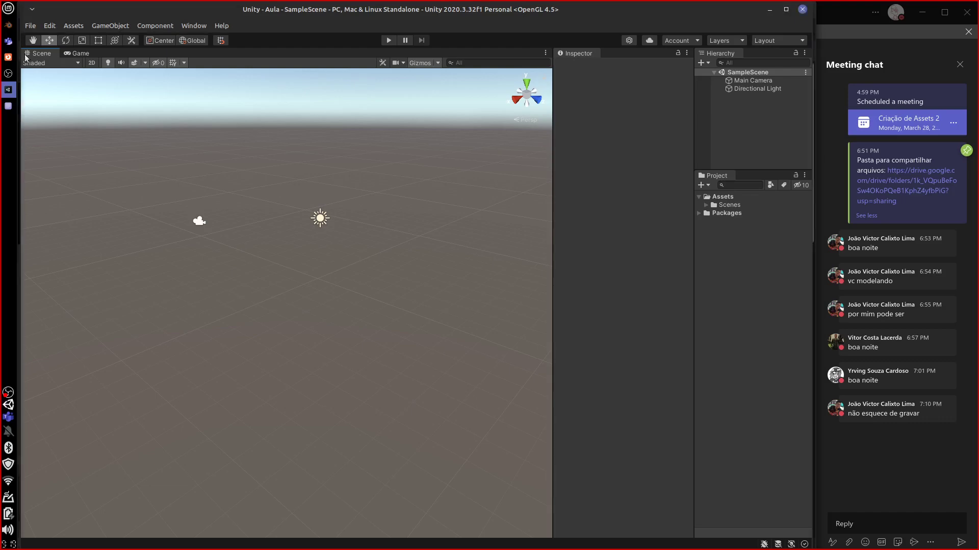
left_click(8, 25)
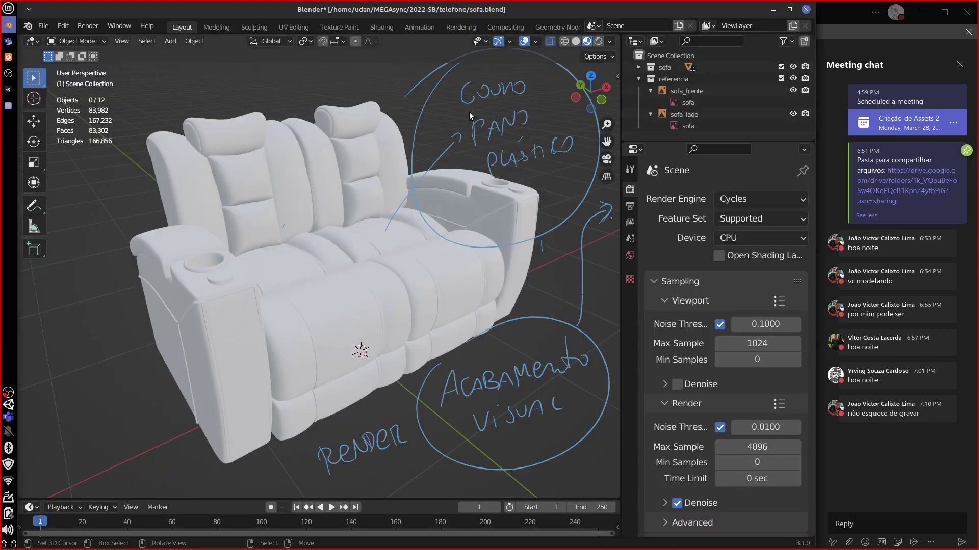
mouse_move(459, 110)
left_mouse_down()
mouse_move(549, 97)
mouse_move(545, 88)
mouse_move(533, 95)
mouse_move(553, 96)
left_mouse_up()
left_click(8, 73)
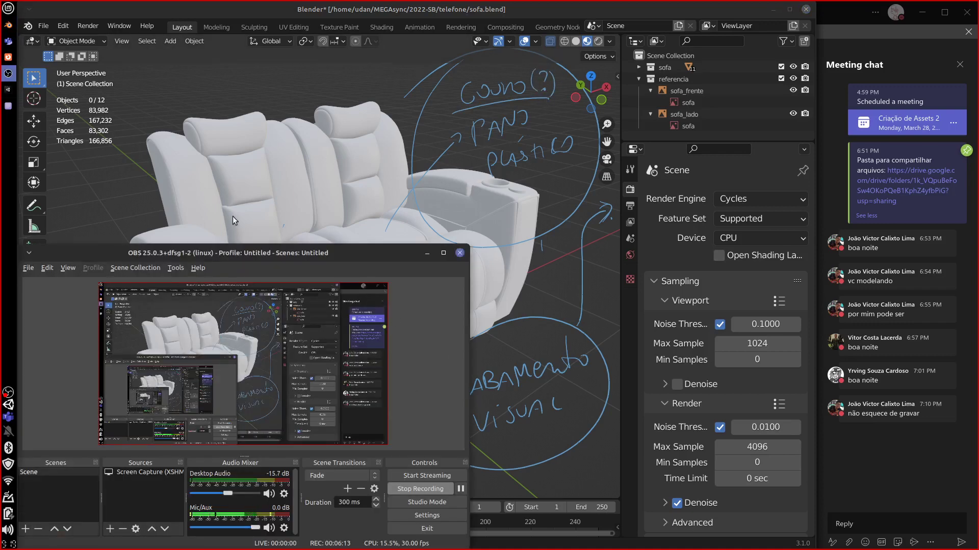
left_click(8, 89)
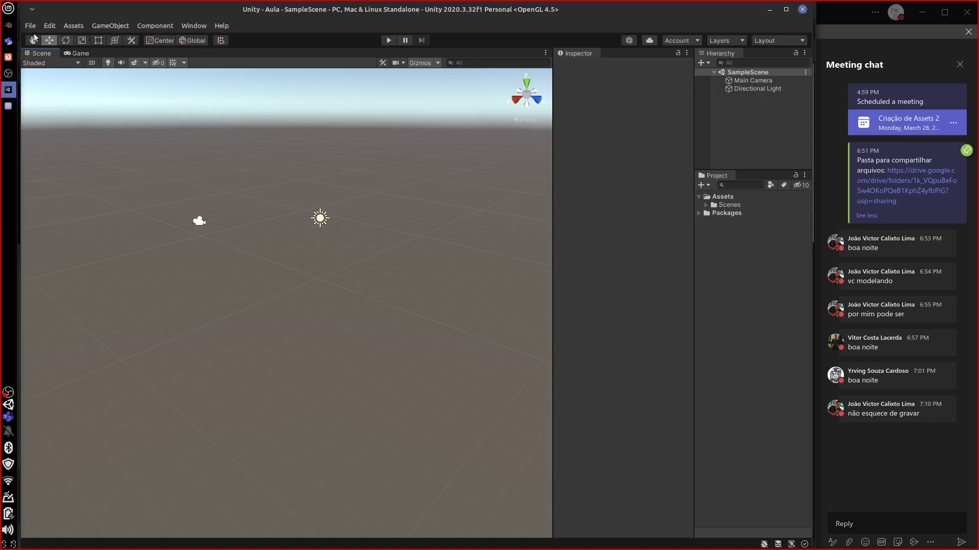
left_click(9, 25)
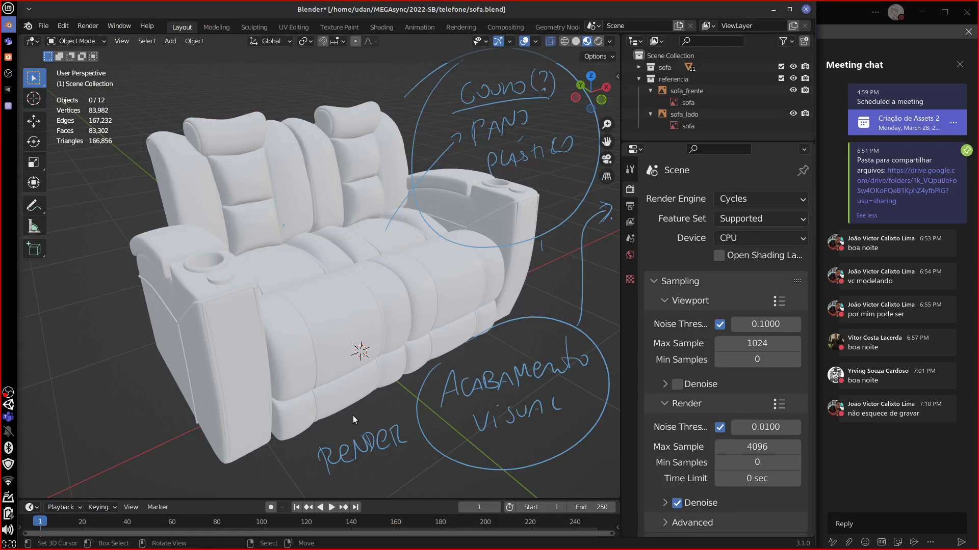
Switch to Unity and add a 3D cube to the sample scene
left_click(9, 90)
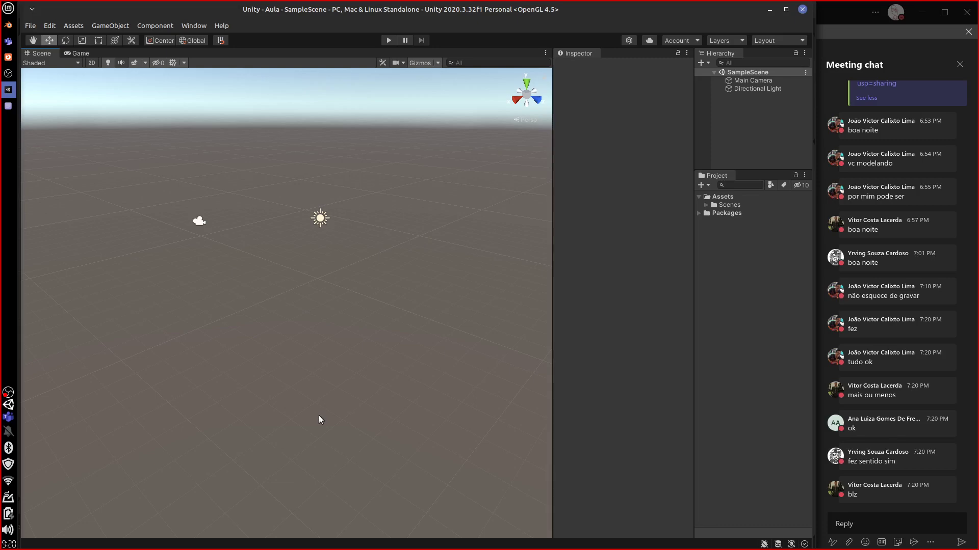
left_click(122, 25)
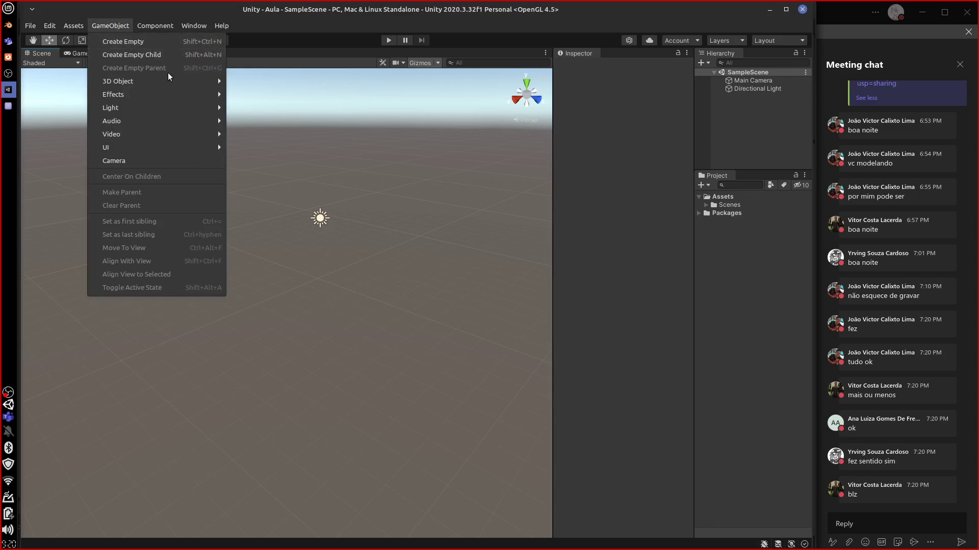
mouse_move(171, 84)
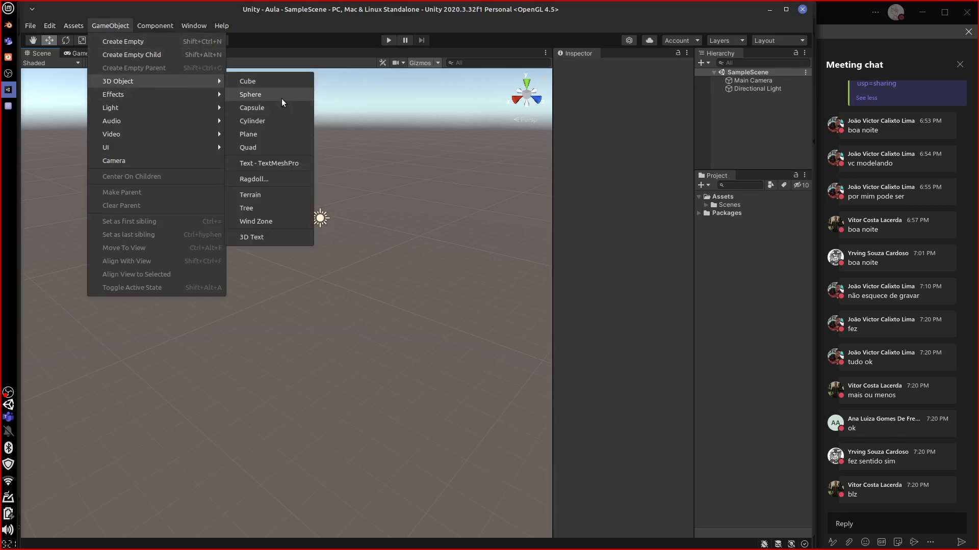
left_click(270, 81)
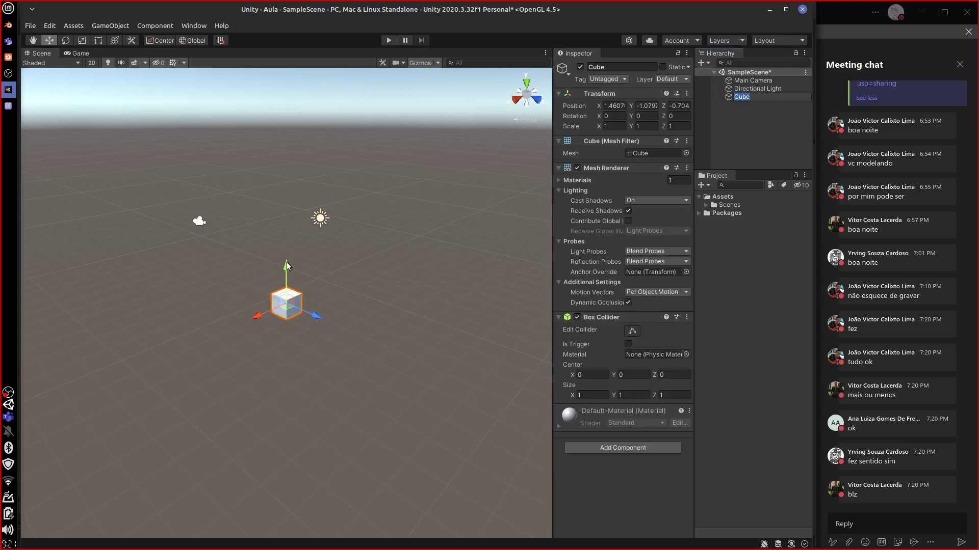
Move the new cube freely along its axes, and set its position to X 0, Y 0, Z 0
left_click_drag(287, 266, 288, 242)
mouse_move(319, 301)
left_mouse_down()
mouse_move(366, 291)
mouse_move(341, 334)
mouse_move(286, 326)
mouse_move(344, 289)
mouse_move(313, 305)
left_mouse_up()
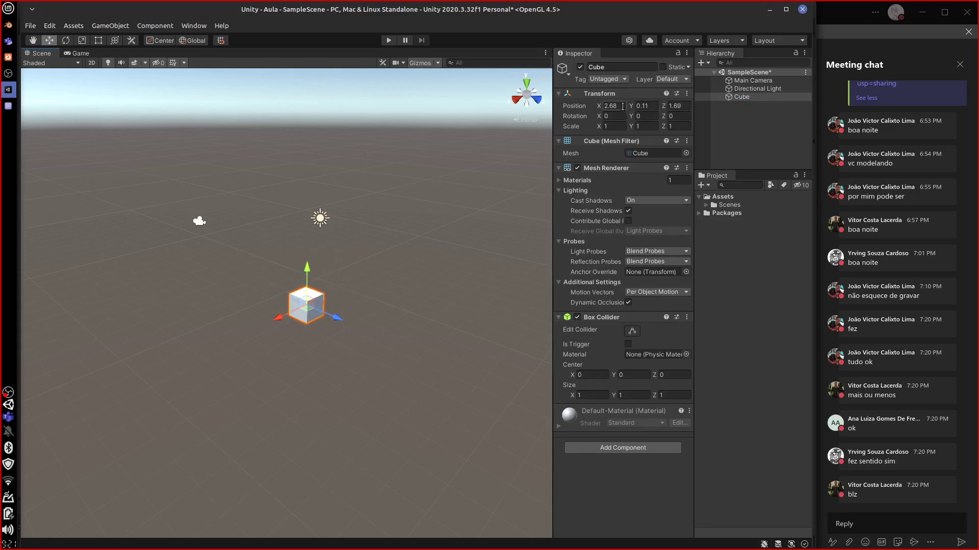
left_click(595, 105)
type("0")
key("Tab")
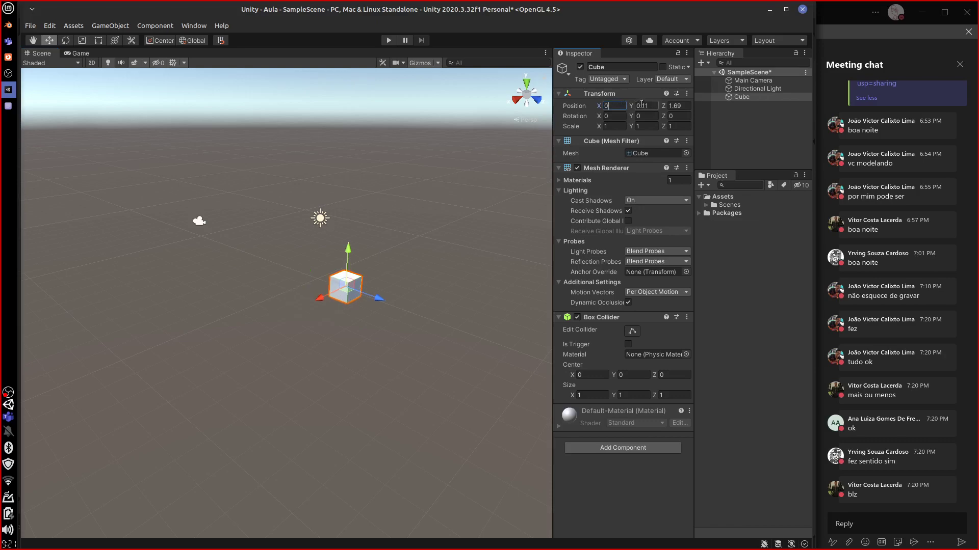
type("0")
key("Tab")
type("0")
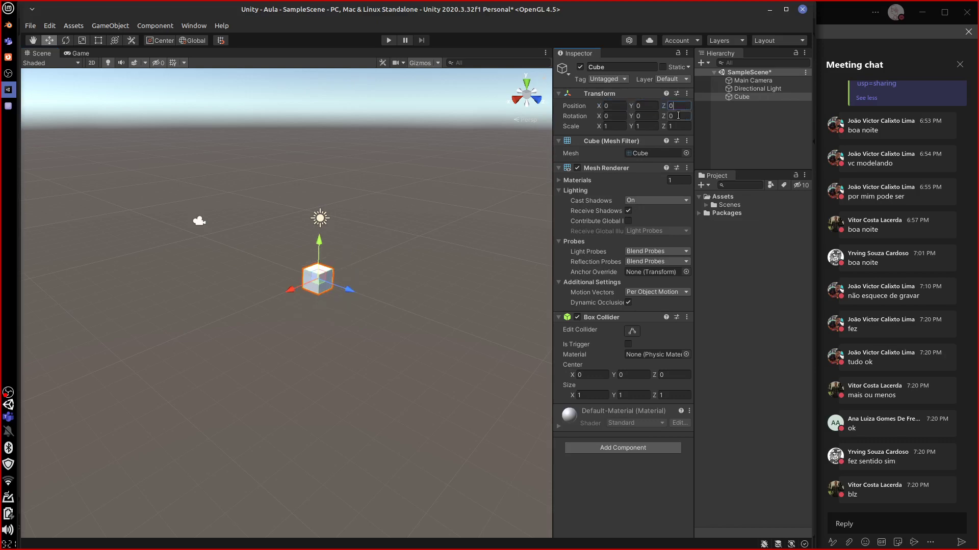
Frame the cube in the scene and nudge it to a position of about Y -0.02 and Z -0.01
type("f")
left_click(338, 329)
left_click(318, 280)
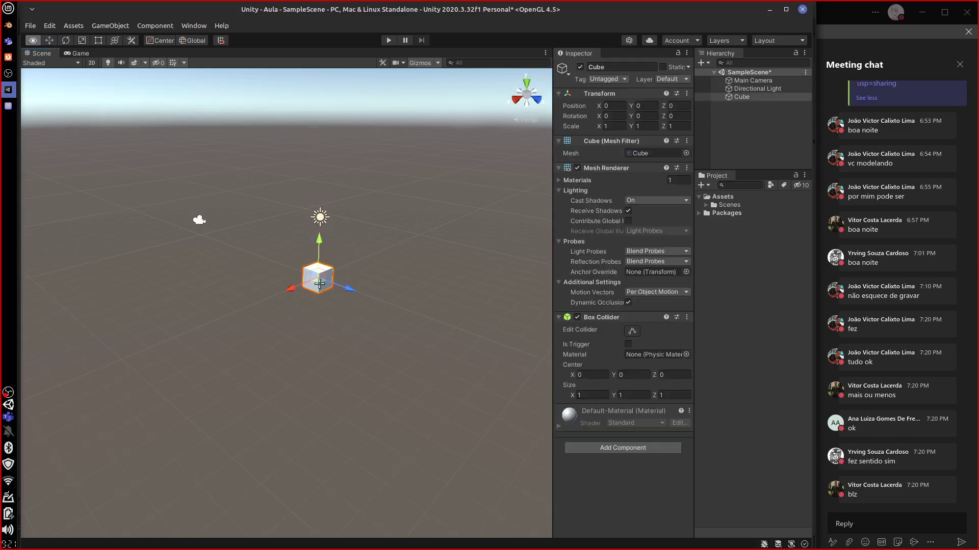
key("f")
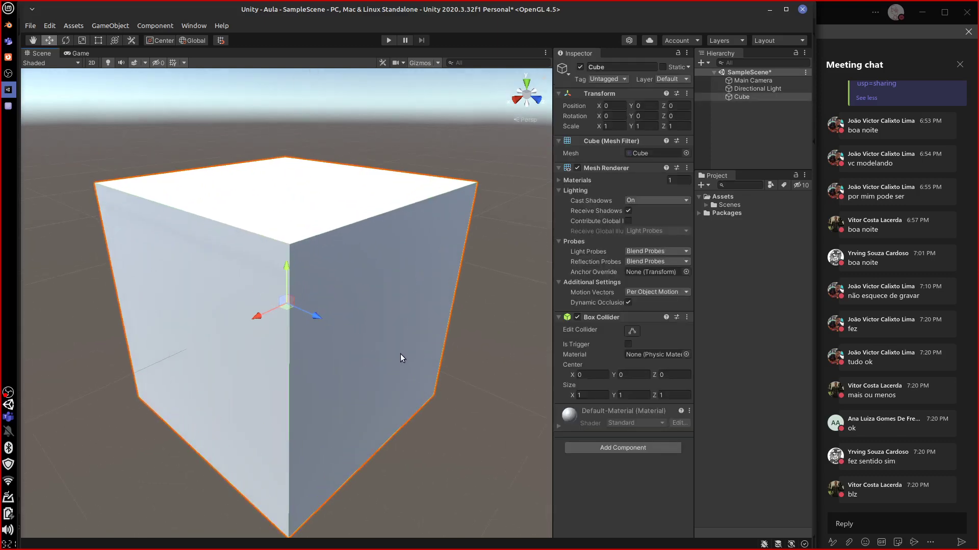
middle_click_drag(399, 380, 388, 335)
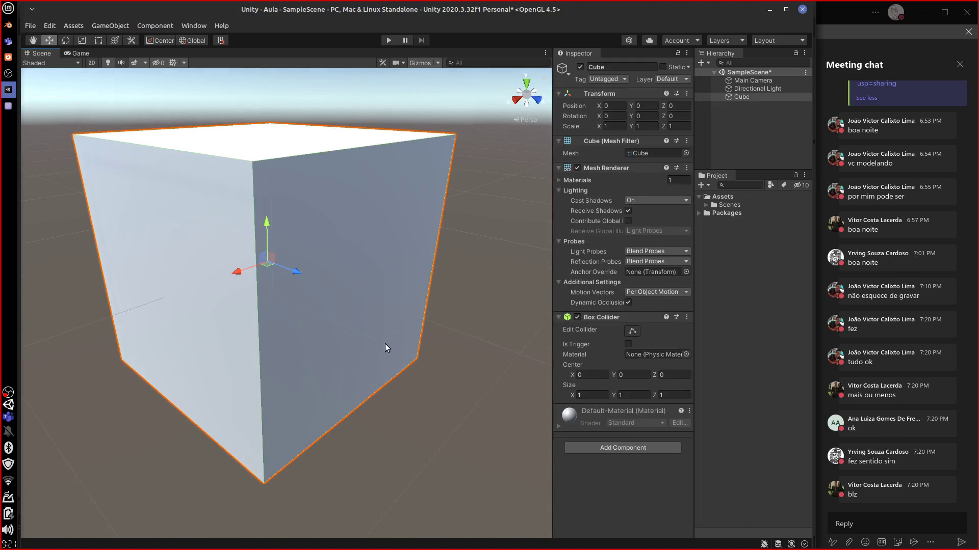
middle_click_drag(384, 343, 410, 375)
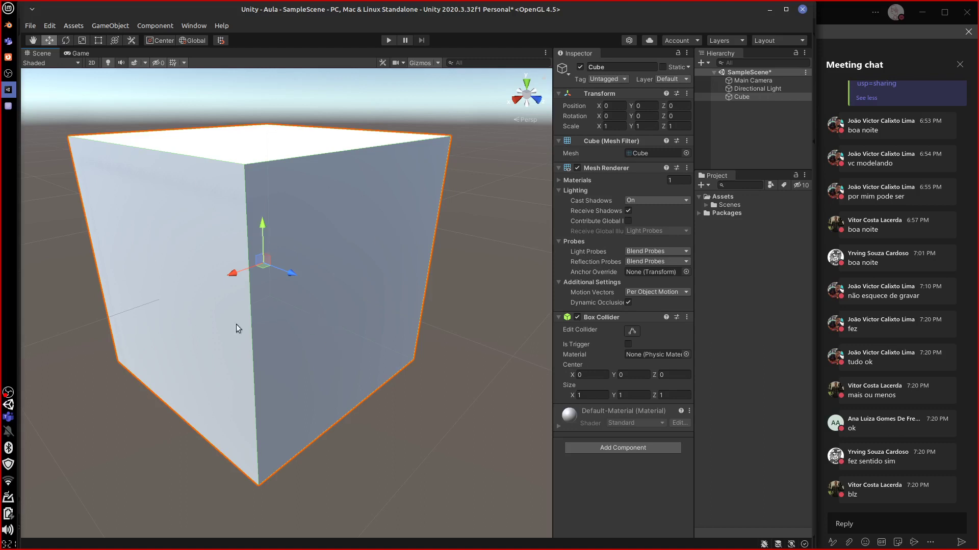
left_click_drag(263, 228, 264, 233)
left_click_drag(288, 280, 287, 308)
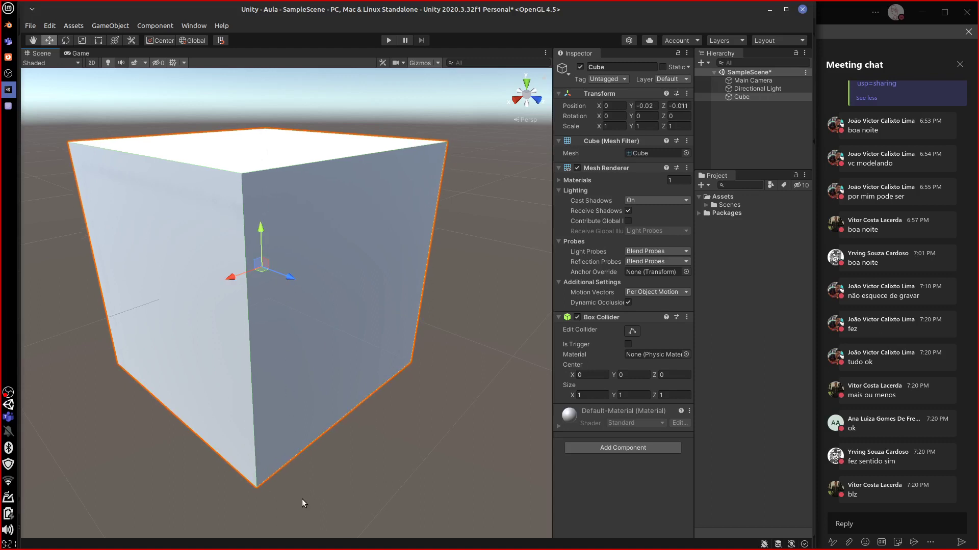
Collapse the cube's Mesh Renderer, Mesh Filter and Transform components
left_click(558, 168)
left_click(558, 140)
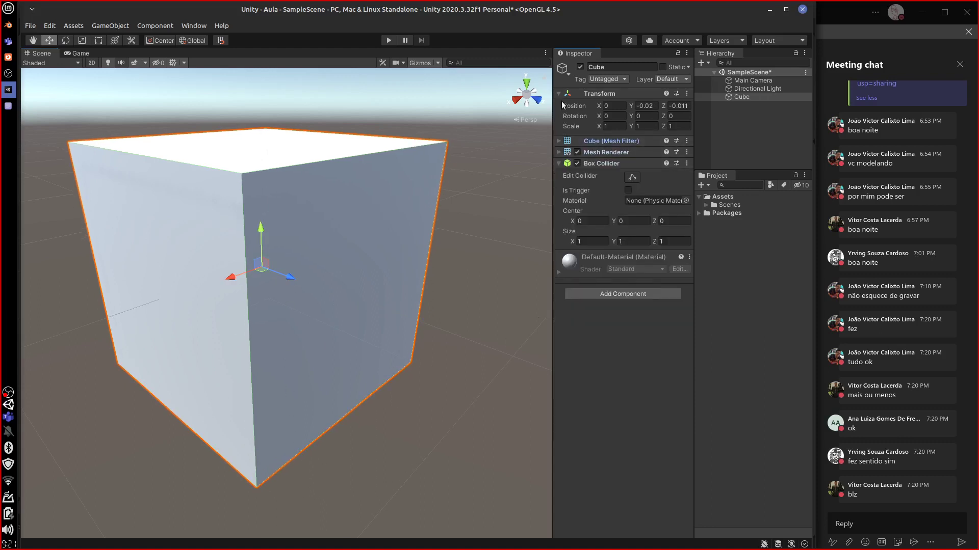
left_click(559, 93)
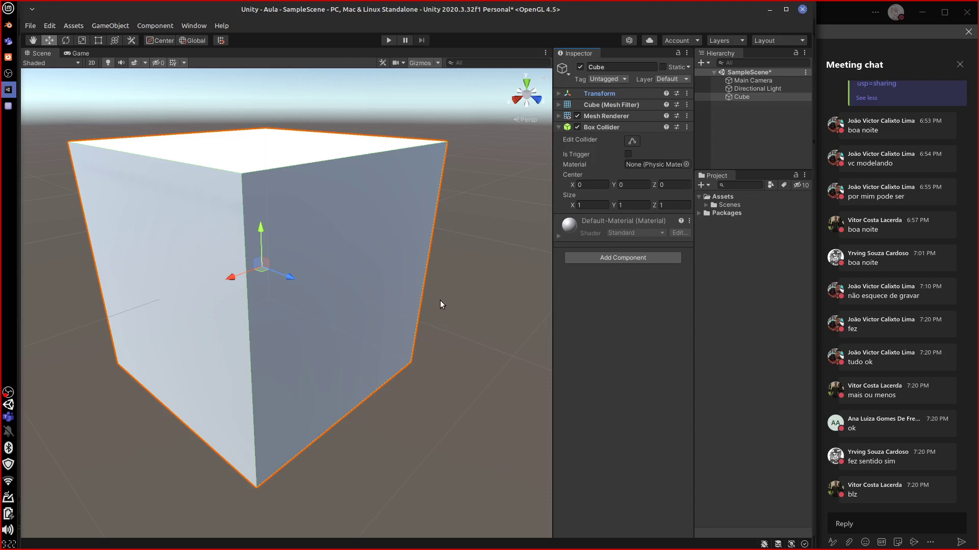
Select the directional light above the cube and rotate it freehand to change the direction of the lighting
right_click_drag(462, 296, 457, 279)
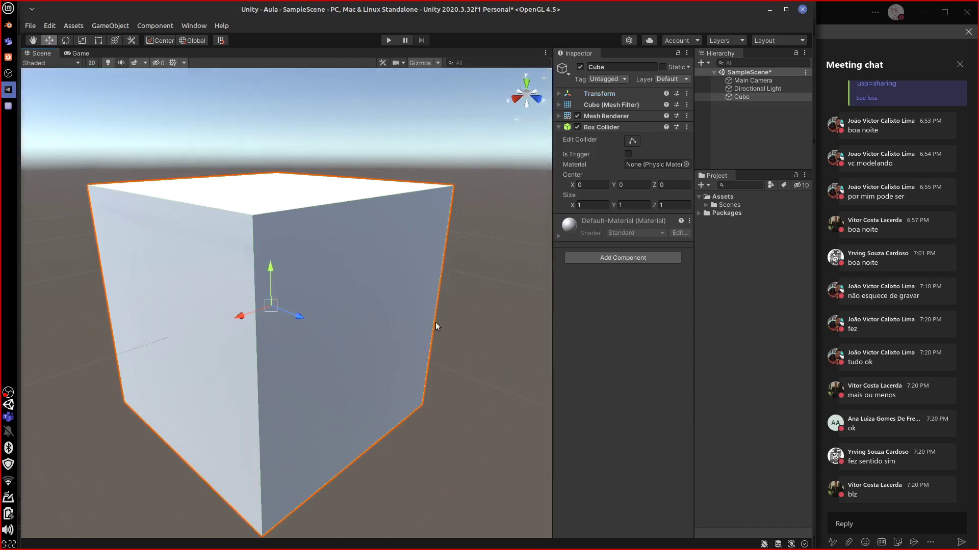
scroll(437, 303, "down", 2)
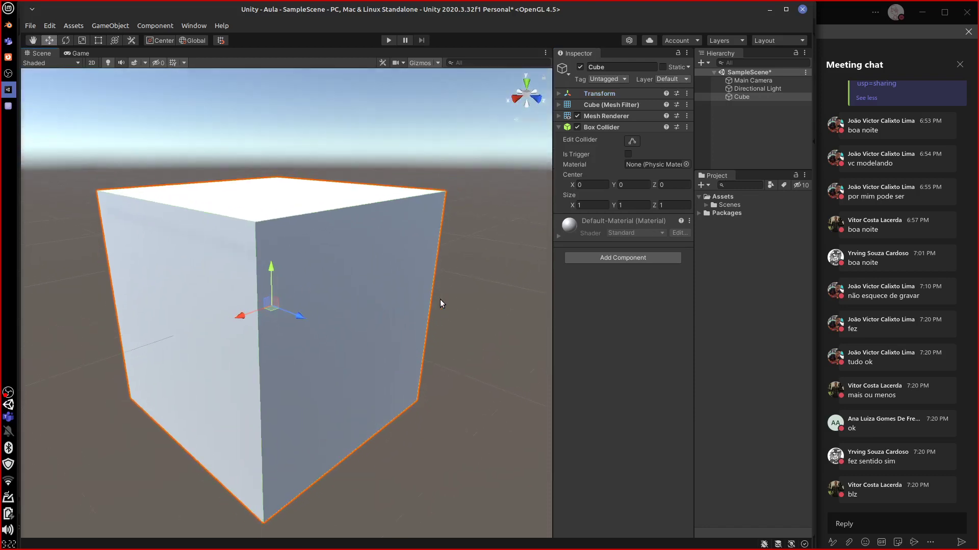
scroll(440, 299, "down", 3)
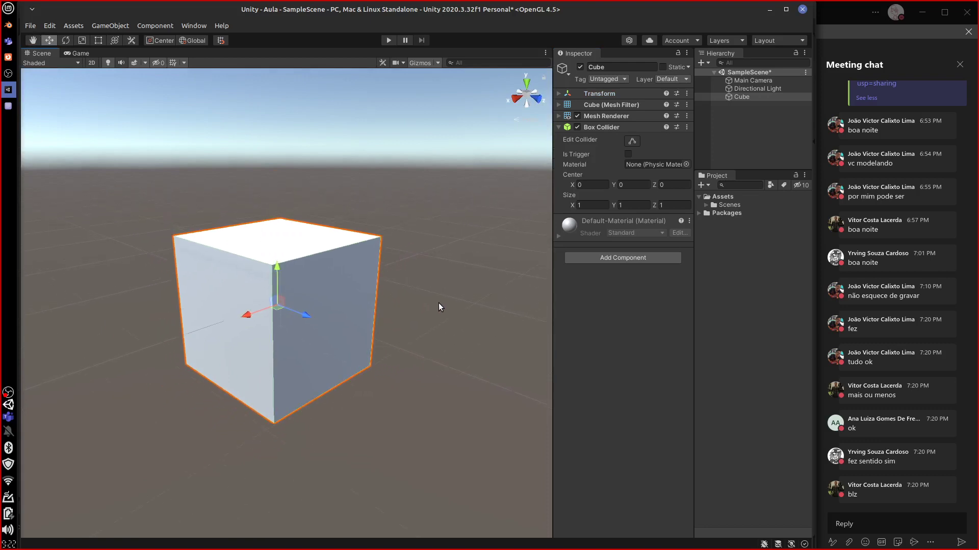
left_click_drag(311, 361, 298, 358, "alt")
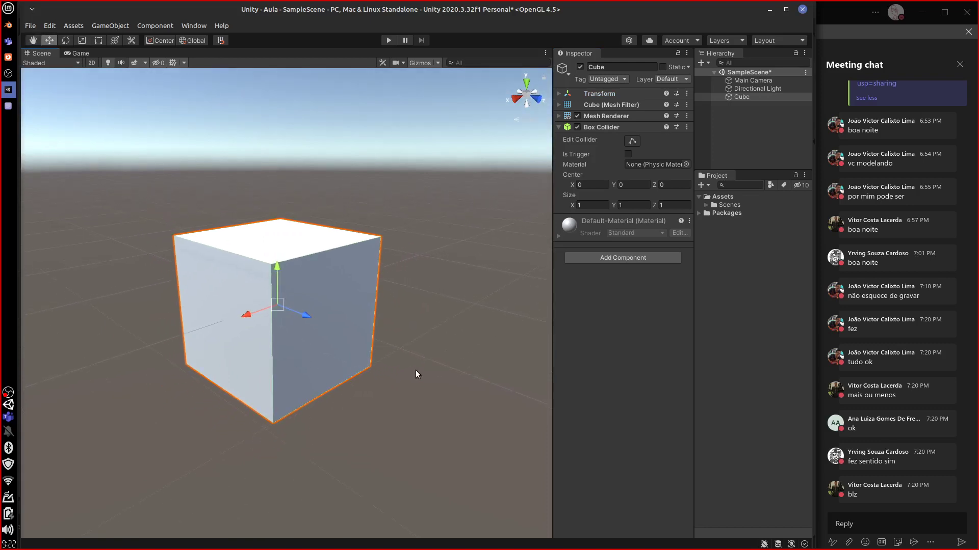
middle_click_drag(418, 369, 415, 332)
mouse_move(415, 333)
right_mouse_down()
mouse_move(408, 352)
mouse_move(389, 357)
mouse_move(357, 389)
mouse_move(404, 309)
mouse_move(408, 317)
right_mouse_up()
middle_click_drag(408, 317, 395, 323)
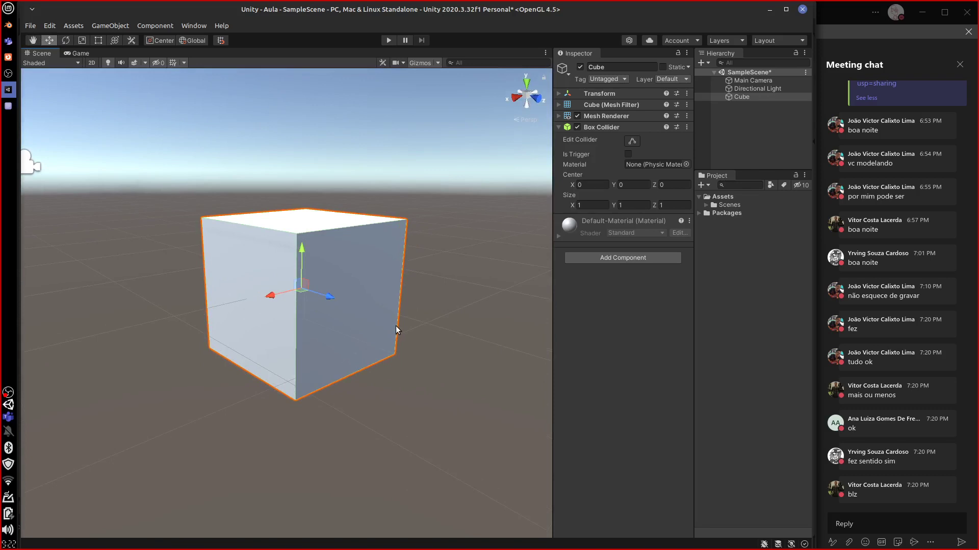
scroll(397, 325, "down", 5)
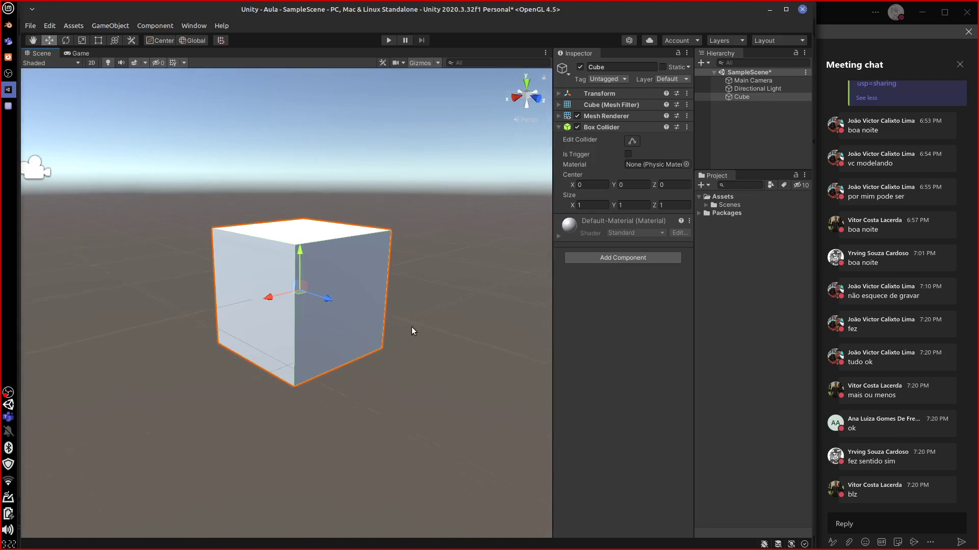
scroll(412, 326, "down", 5)
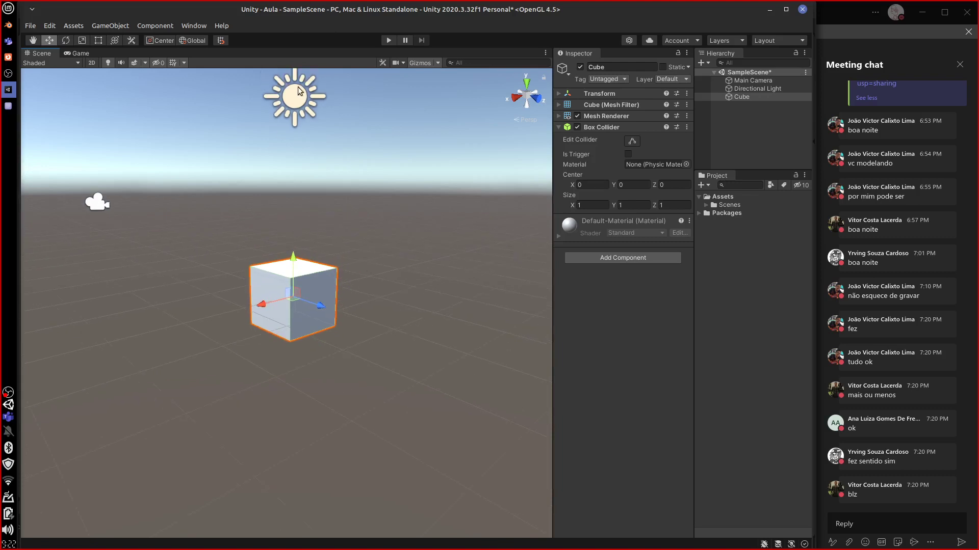
left_click(286, 102)
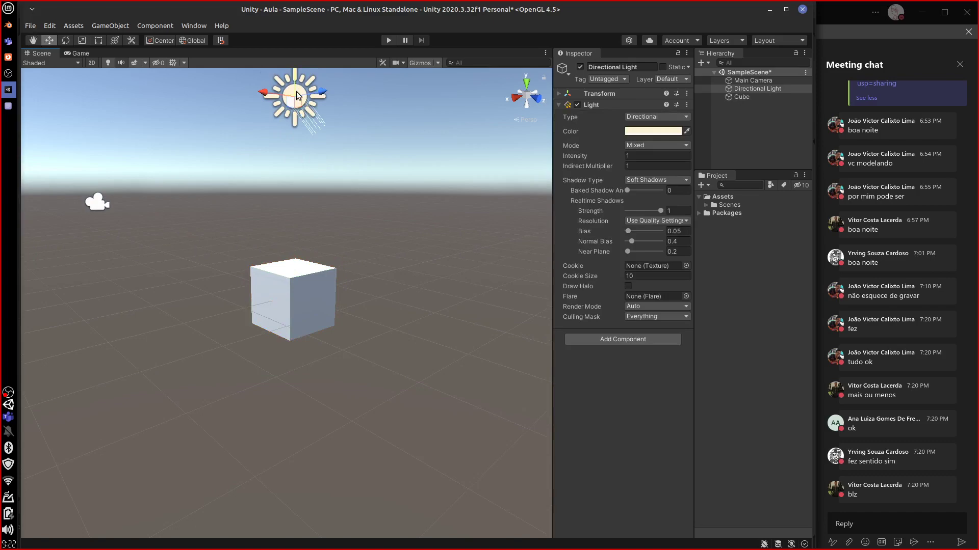
left_click(65, 41)
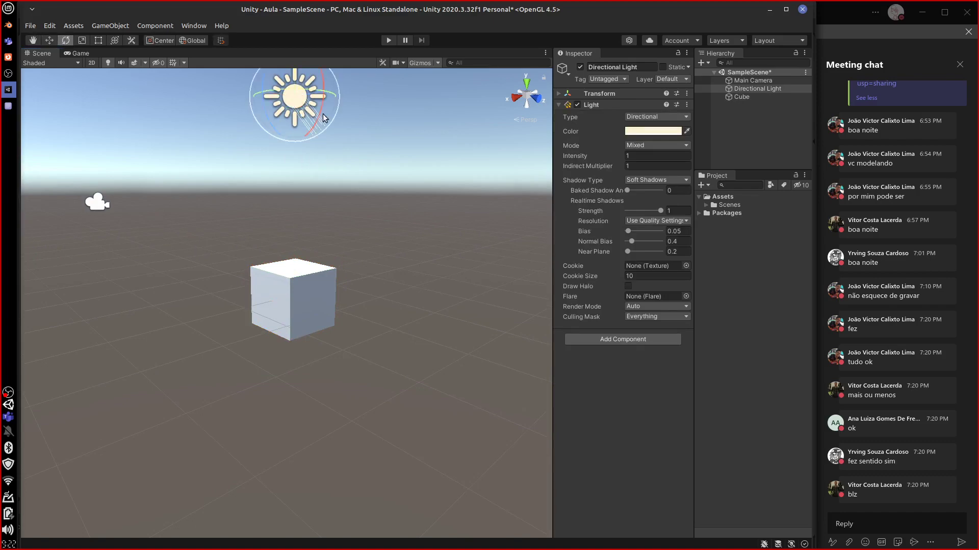
left_click_drag(318, 111, 408, 184)
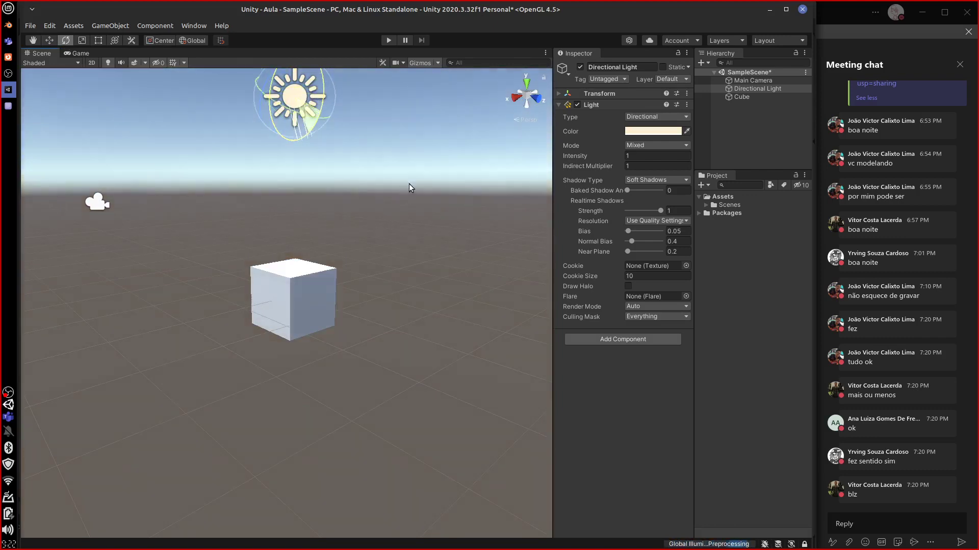
Rotate the cube freehand so it sits tilted, and inspect the properties of its default material
left_click(299, 282)
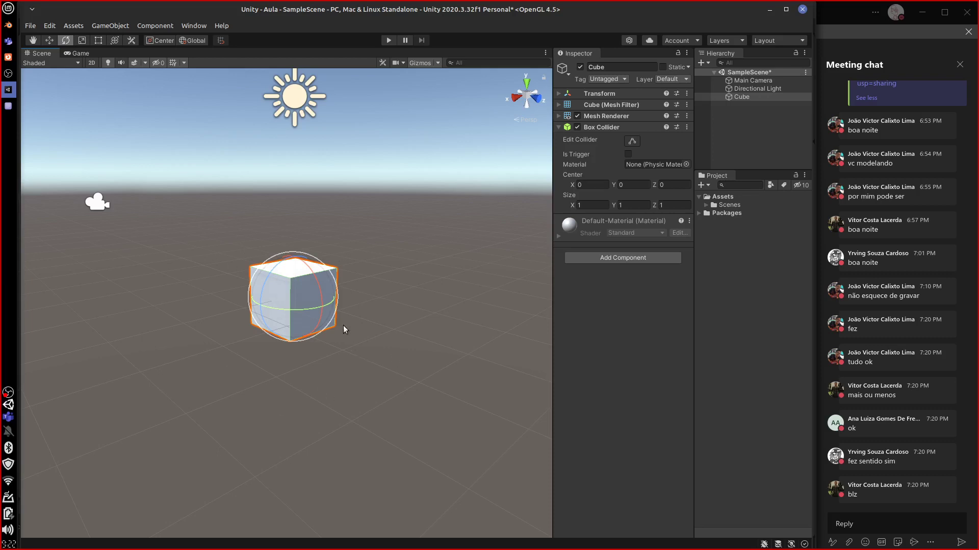
left_click_drag(303, 310, 326, 262)
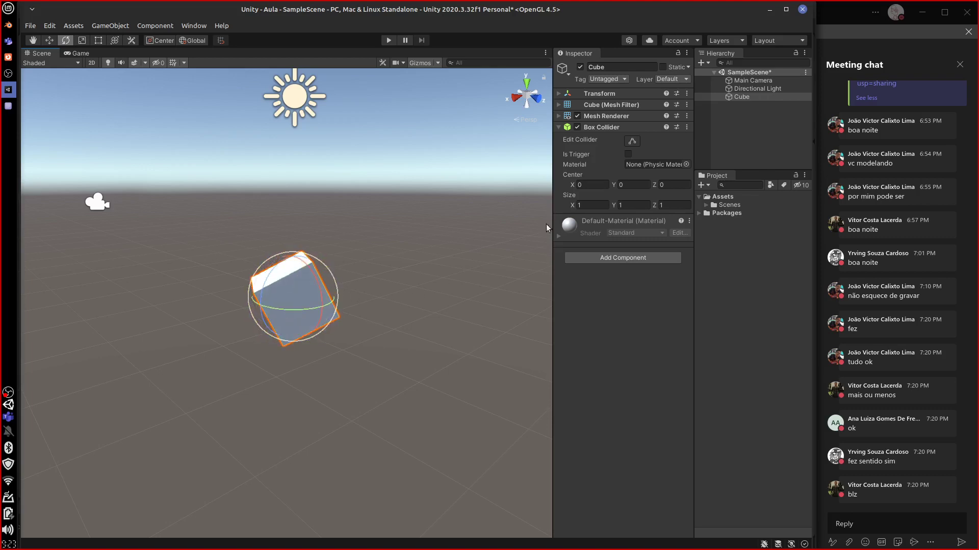
left_click(558, 236)
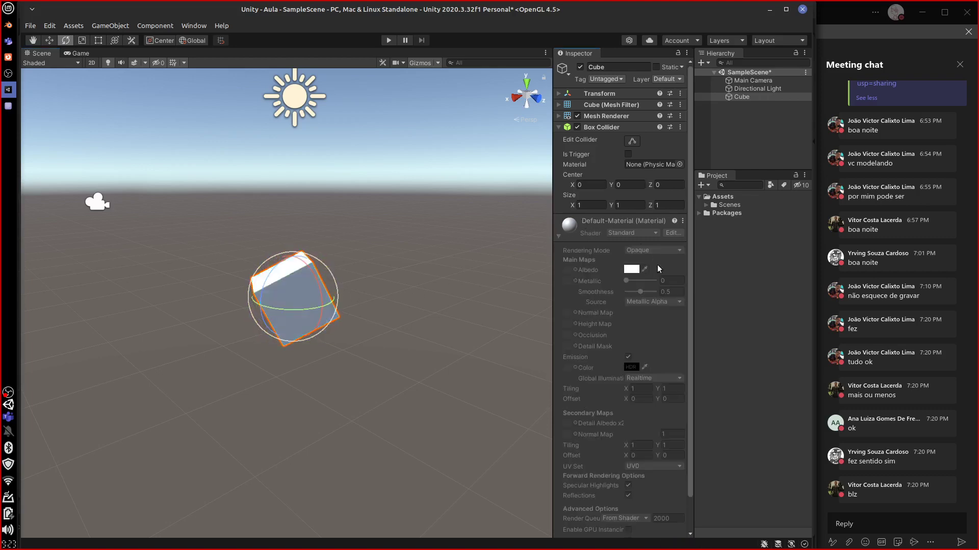
left_click(588, 227)
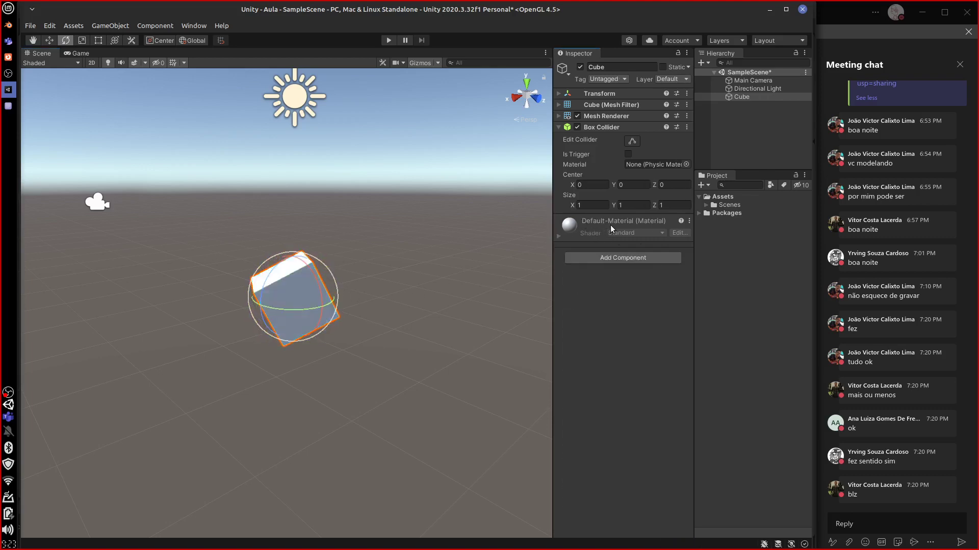
Examine the shader settings of the cube's default material and turn the cube freehand to bring its other faces into the light
left_click(558, 236)
scroll(677, 262, "down", 2)
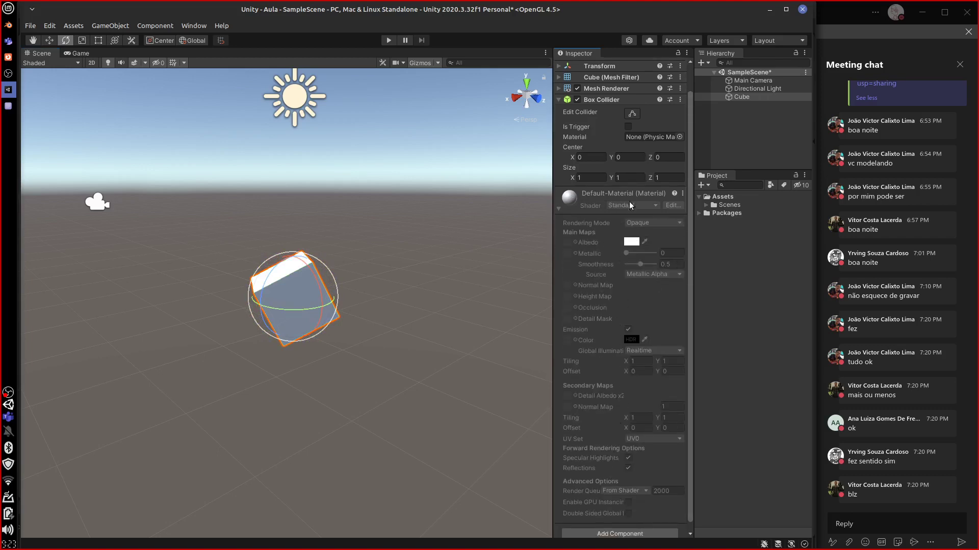
left_click_drag(311, 307, 320, 283)
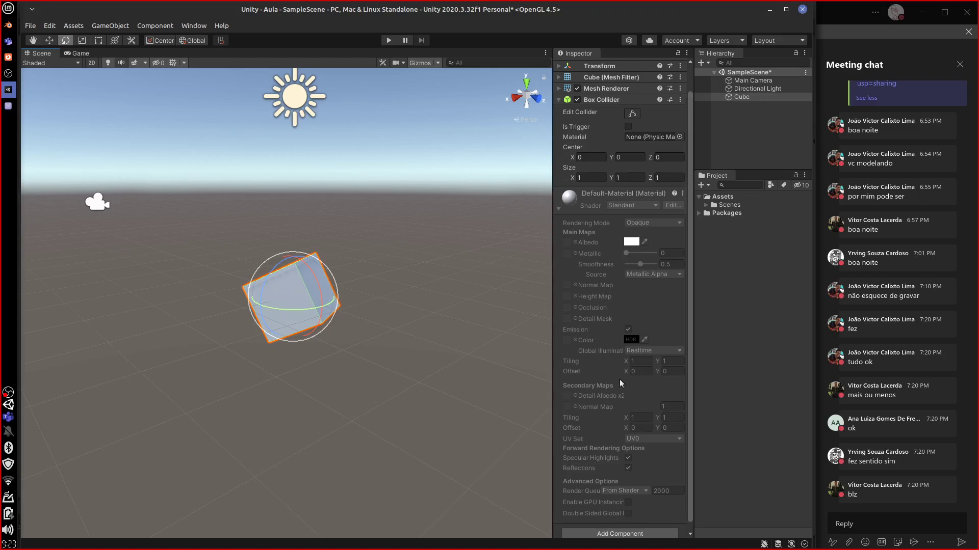
left_click(559, 208)
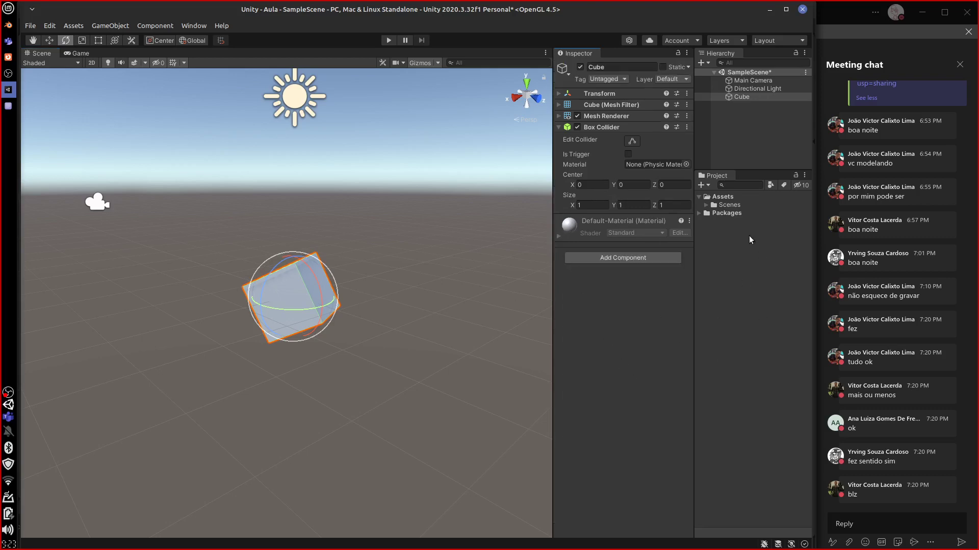
left_click(559, 236)
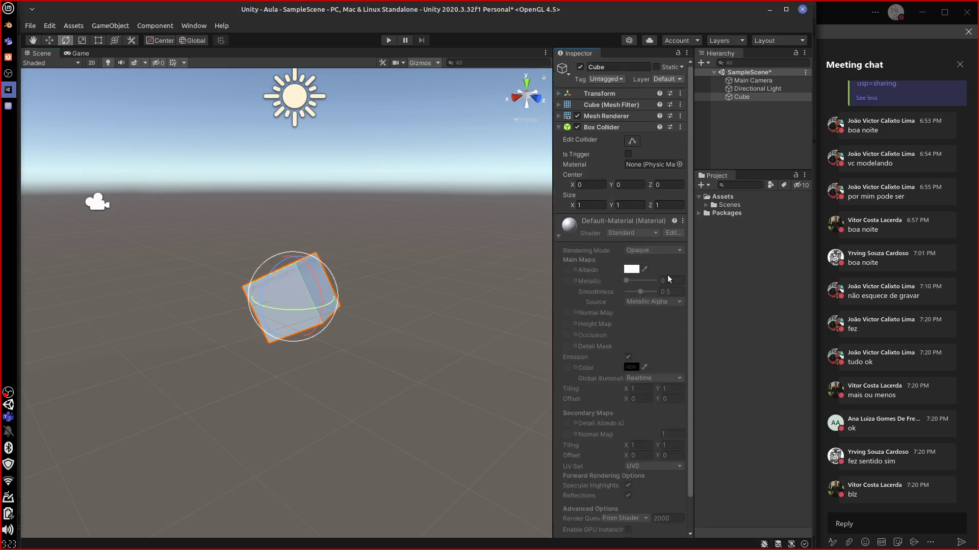
left_click(674, 240)
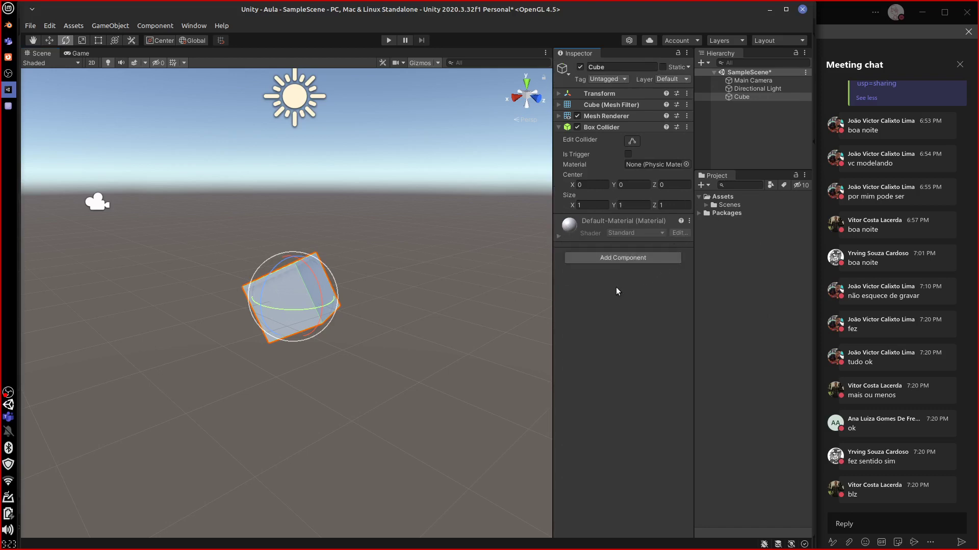
left_click(559, 236)
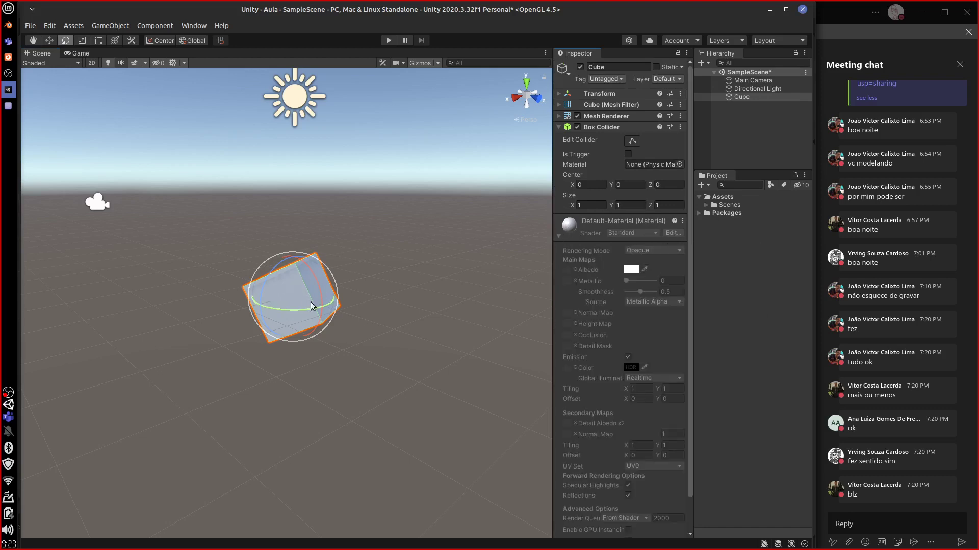
left_click_drag(313, 311, 347, 305)
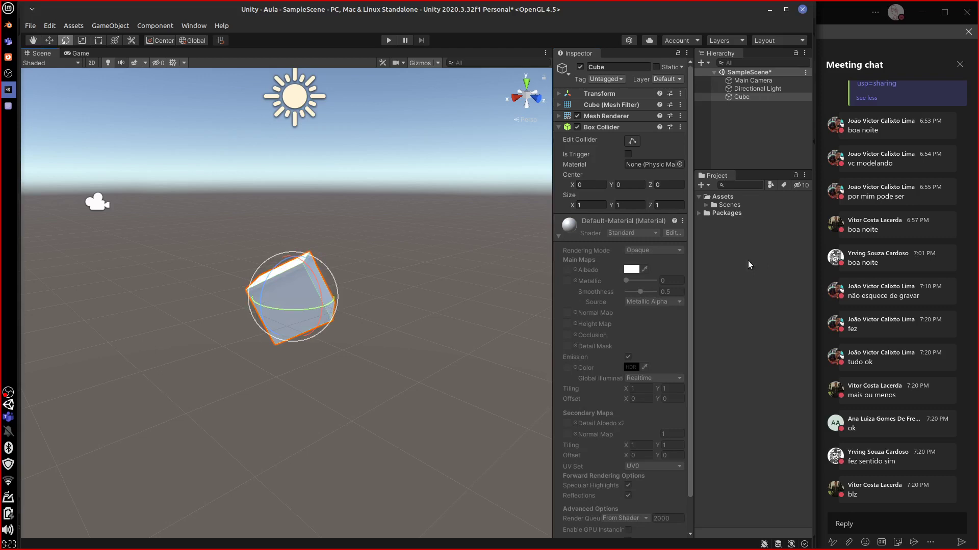
Create a new material named Aula in the Scenes folder
left_click(706, 204)
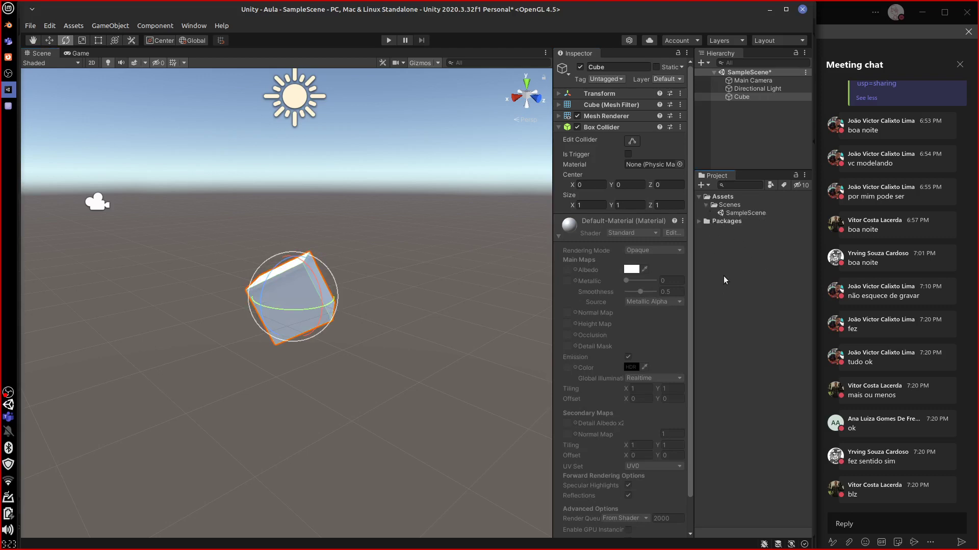
left_click(728, 205)
right_click(737, 207)
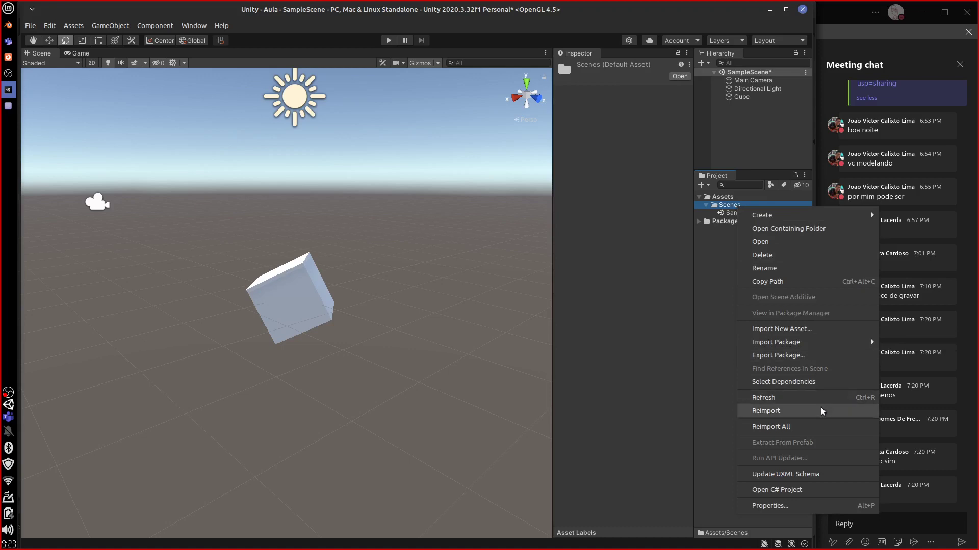
mouse_move(799, 215)
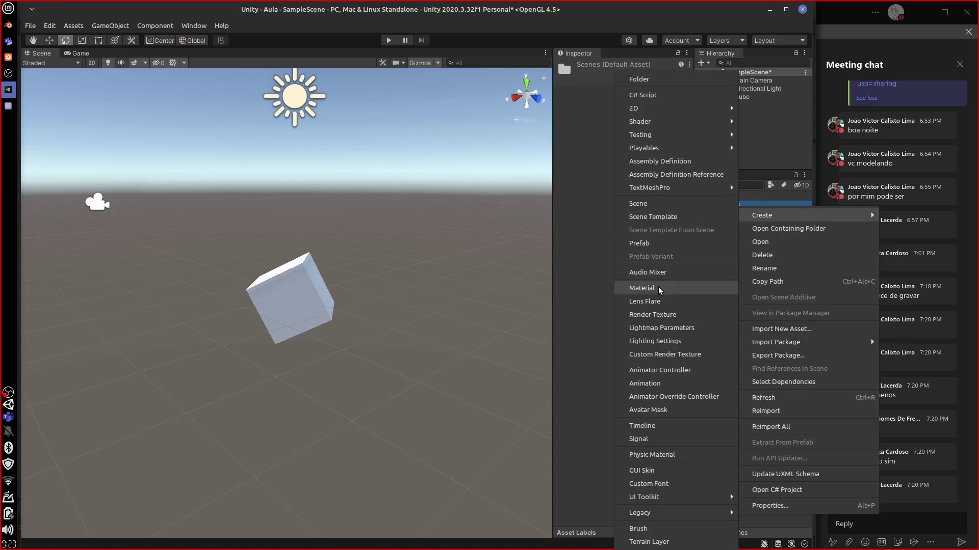
left_click(642, 288)
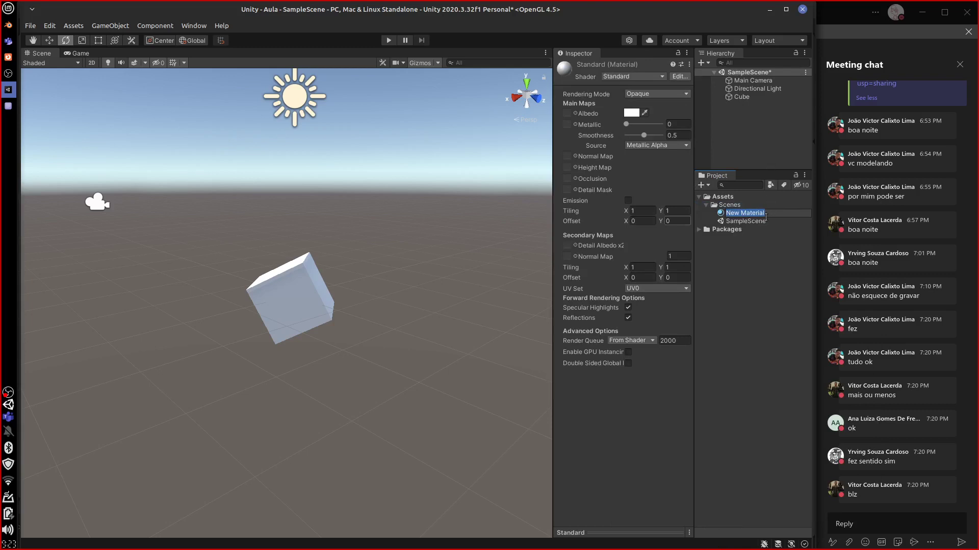
key("BackSpace")
type("Aula")
key("Return")
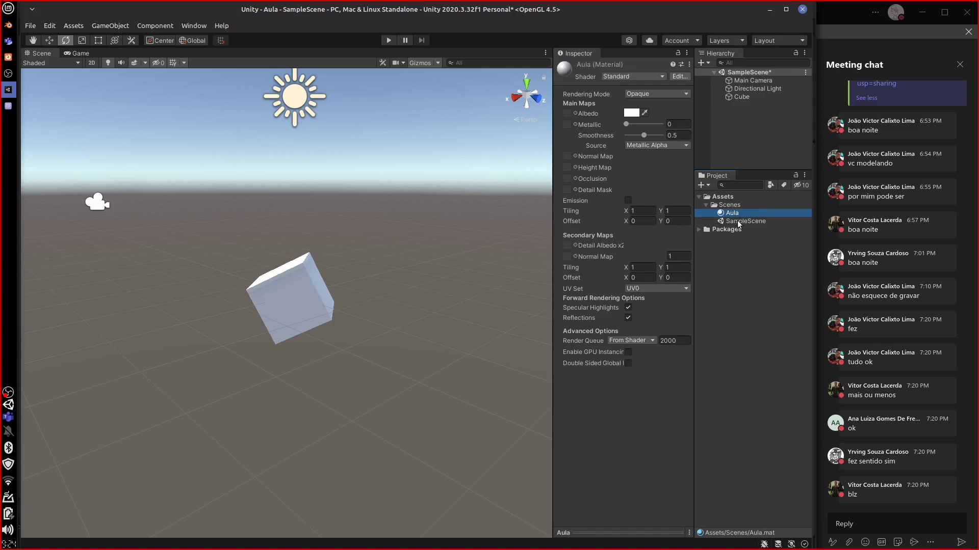
Apply the Aula material to the cube, expand its settings, and rotate the cube freehand
left_click_drag(729, 213, 292, 311)
left_click(309, 286)
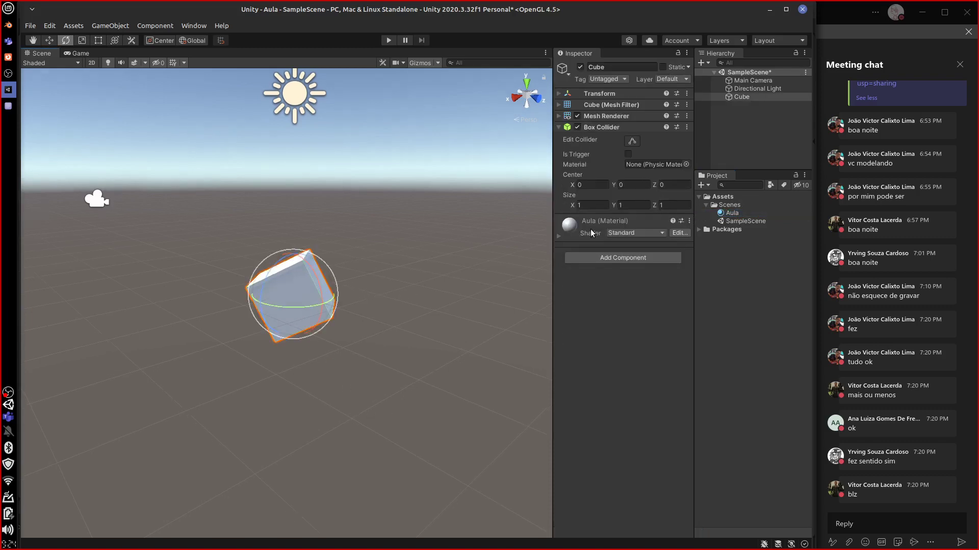
left_click(561, 235)
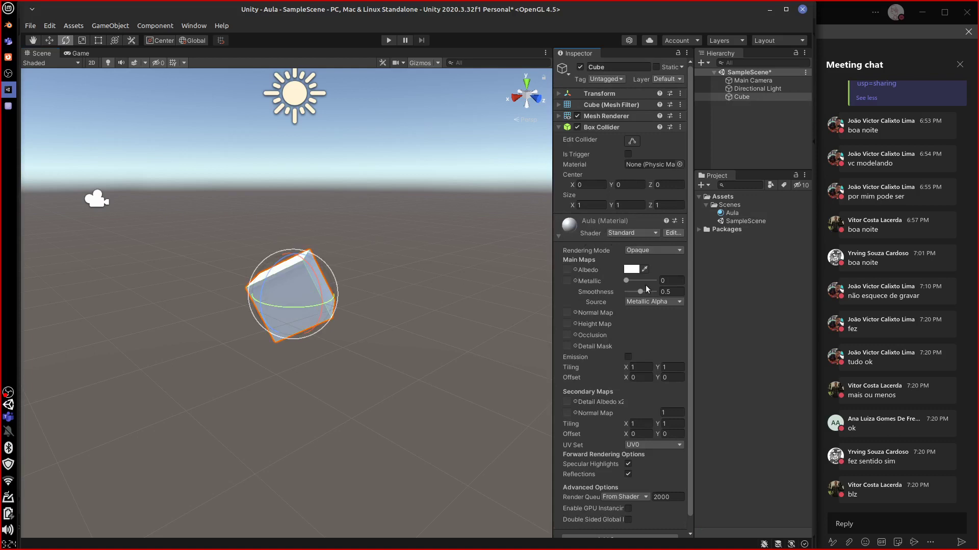
scroll(685, 229, "down", 2)
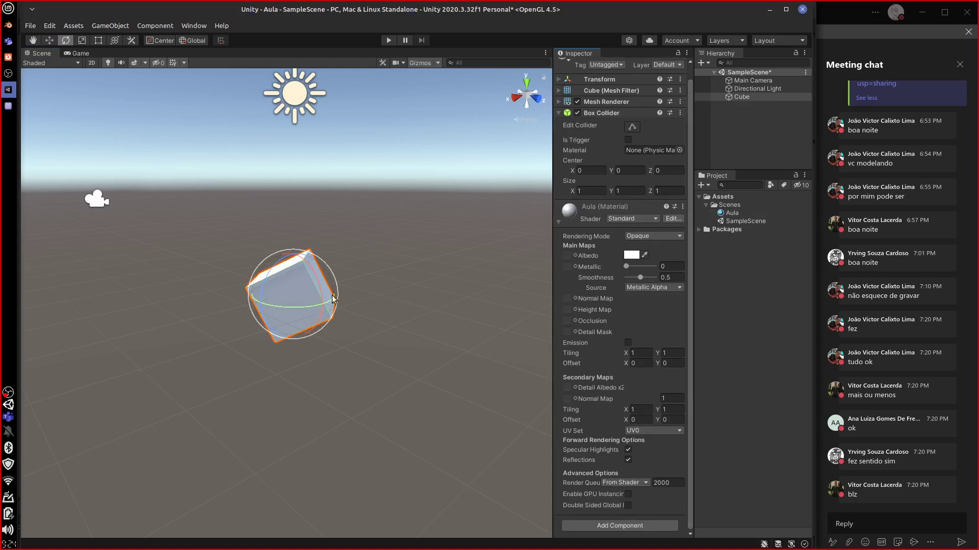
left_click_drag(310, 311, 391, 348)
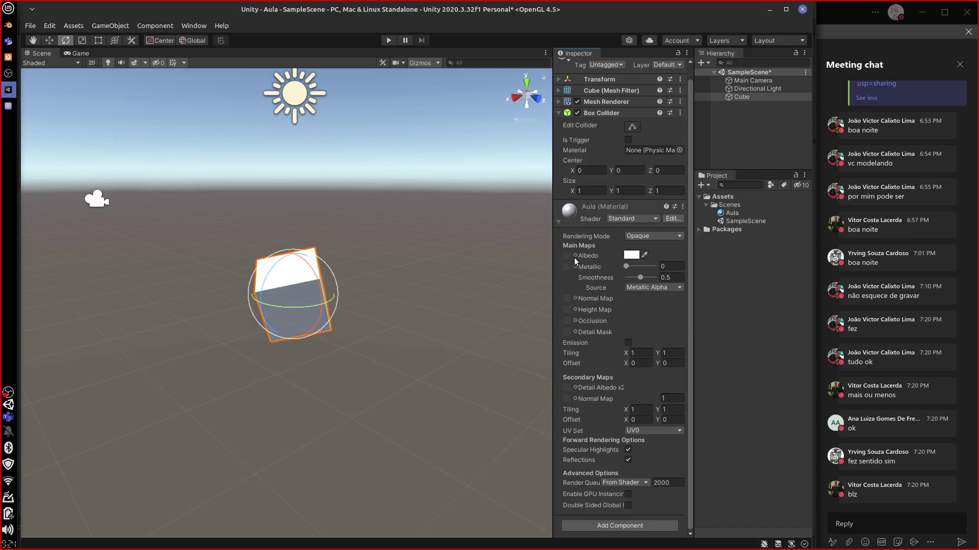
Change the Aula material's albedo colour to light red FF4C4C and shift it to pink FF6287
left_click(631, 255)
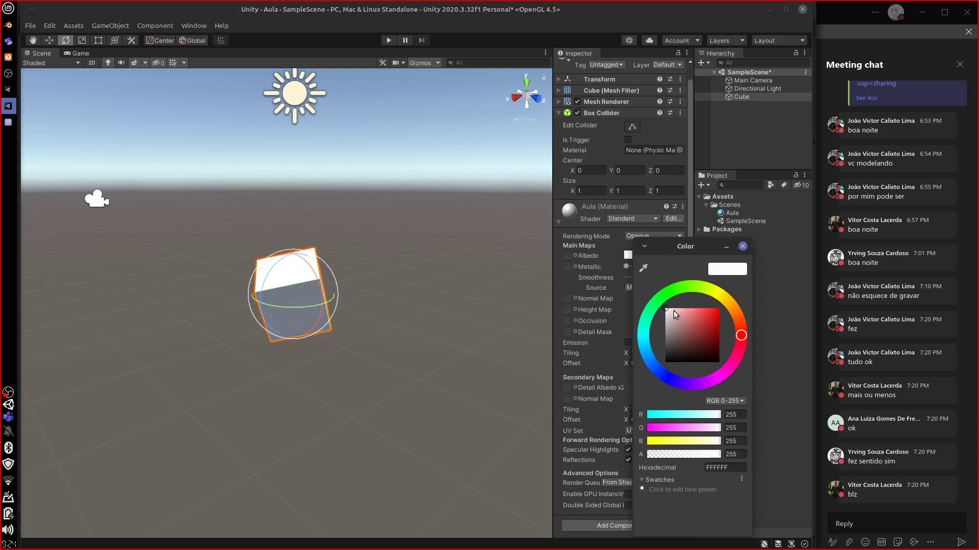
mouse_move(702, 320)
left_mouse_down()
mouse_move(709, 325)
mouse_move(692, 305)
mouse_move(713, 313)
mouse_move(689, 331)
mouse_move(701, 311)
left_mouse_up()
left_click(294, 241)
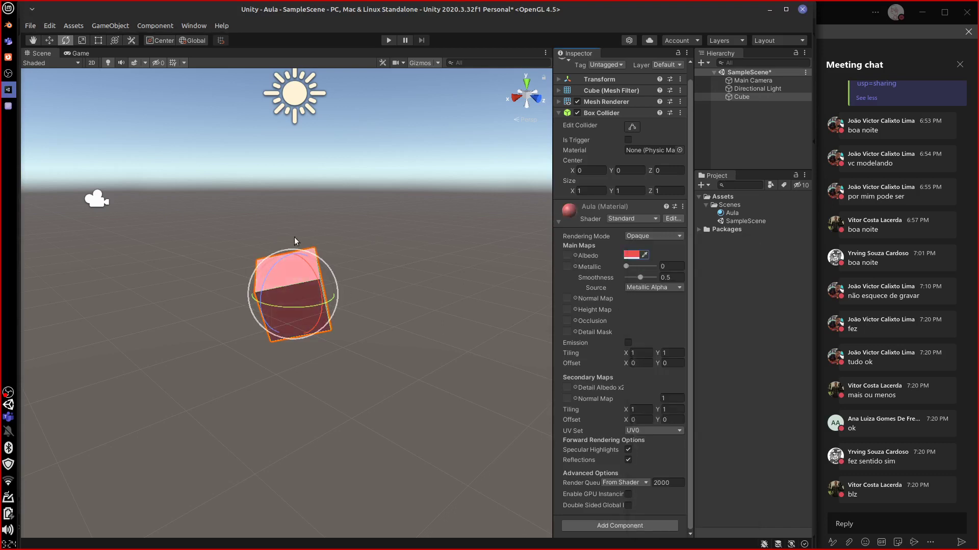
left_click(638, 256)
mouse_move(688, 347)
left_mouse_down()
mouse_move(725, 297)
mouse_move(688, 304)
mouse_move(703, 308)
left_mouse_up()
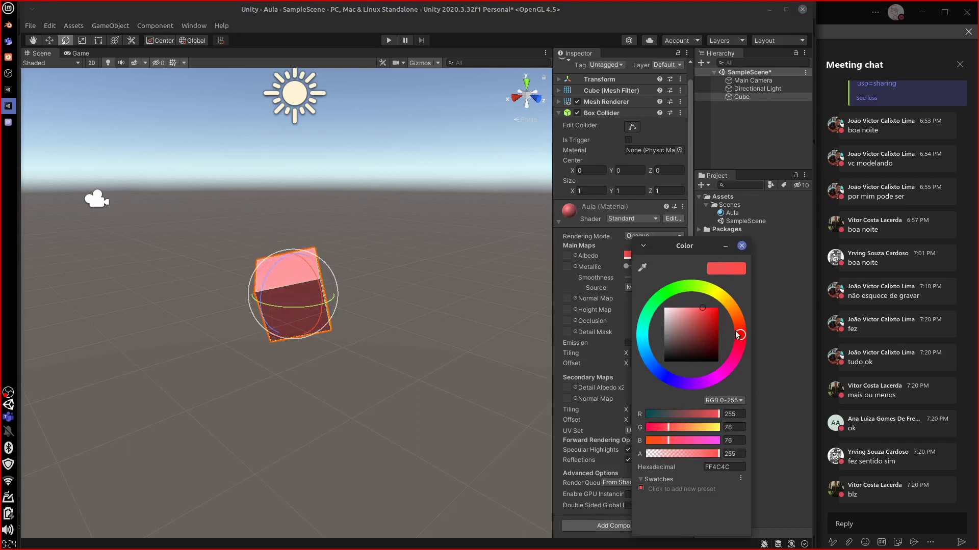
mouse_move(739, 335)
left_mouse_down()
mouse_move(740, 312)
mouse_move(732, 366)
mouse_move(739, 347)
left_mouse_up()
left_click_drag(702, 308, 694, 304)
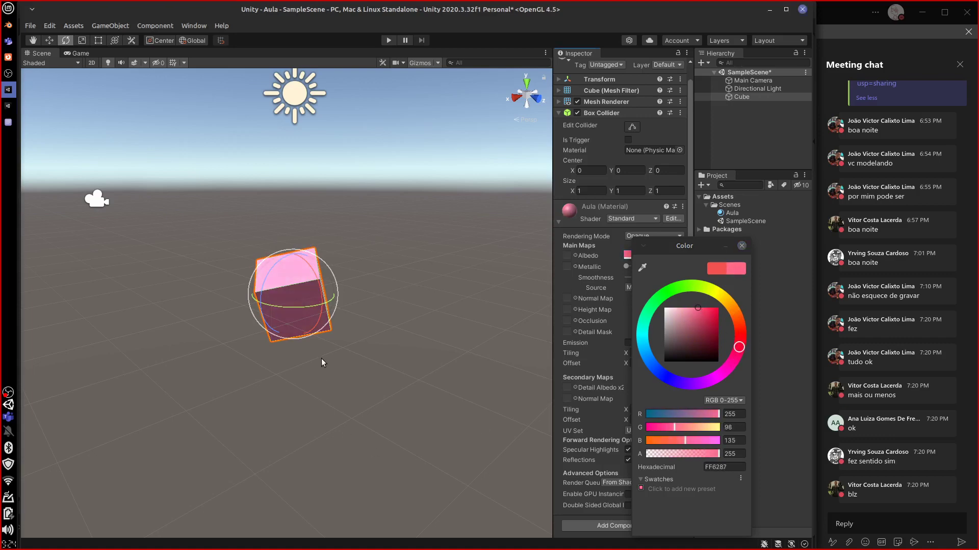
Set the Aula material's Metallic and Smoothness values to 1, turning the cube freehand to compare how its faces reflect light
left_click_drag(304, 299, 345, 366)
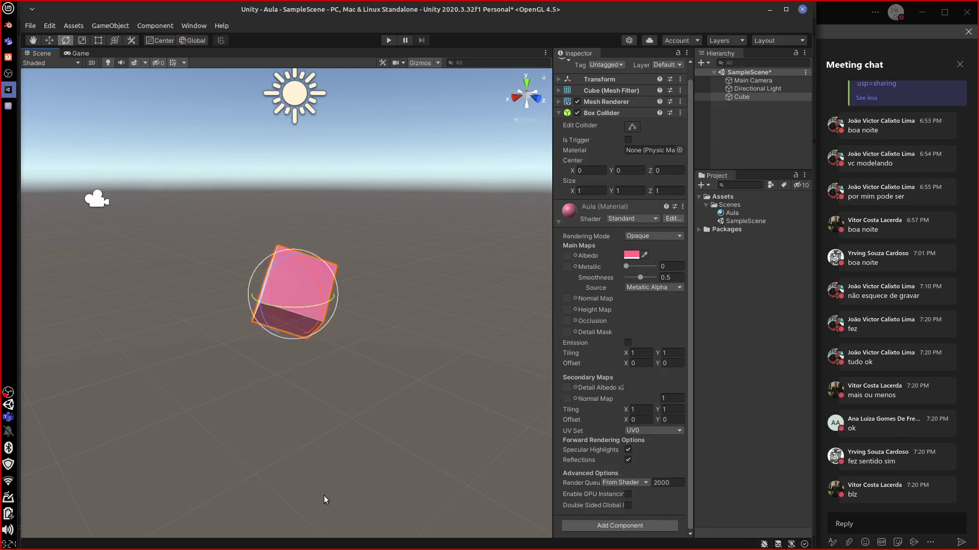
left_click_drag(318, 313, 379, 321)
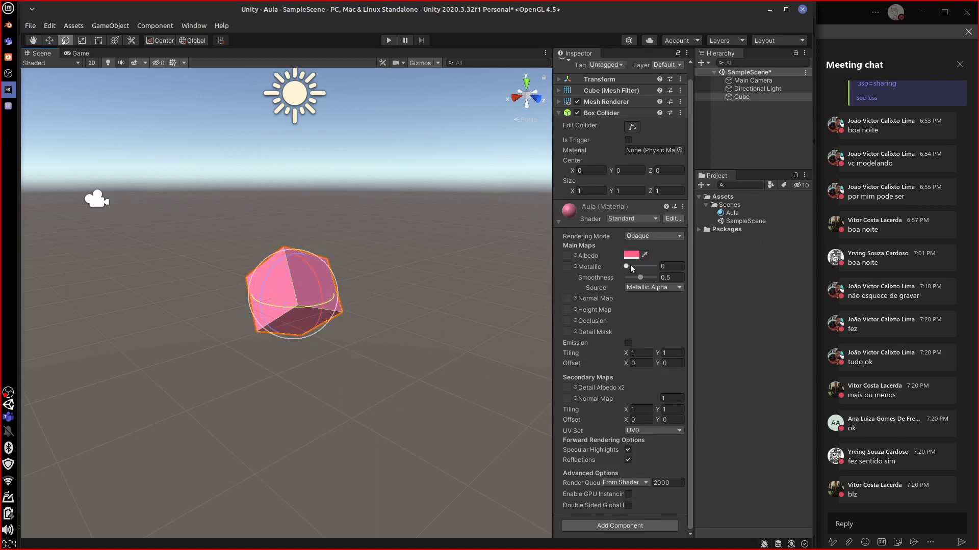
left_click_drag(627, 266, 655, 266)
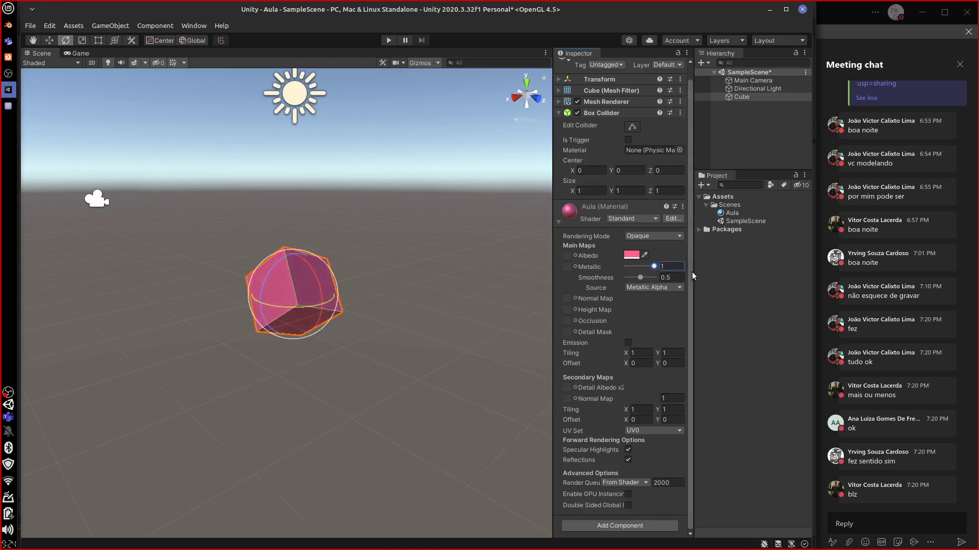
left_click_drag(328, 301, 312, 259)
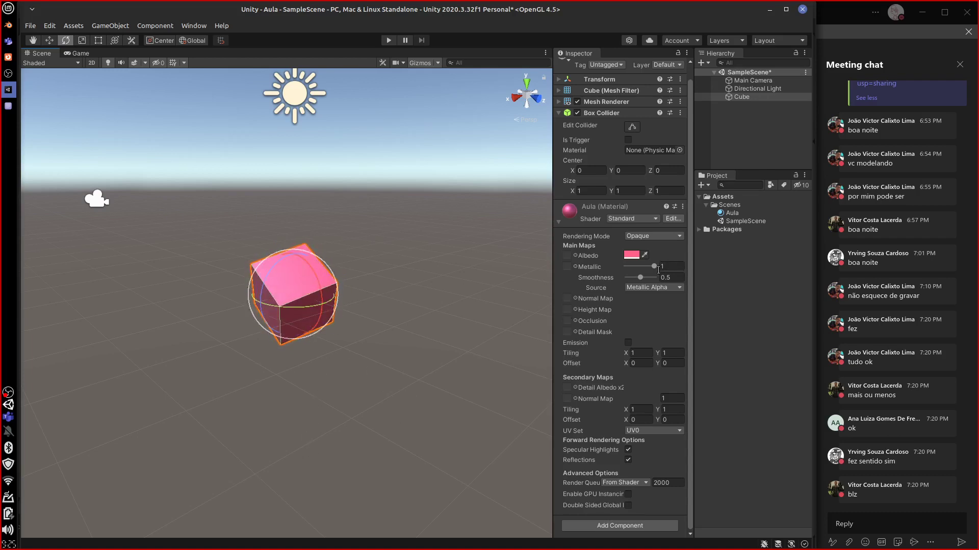
left_click_drag(658, 270, 683, 266)
mouse_move(639, 277)
left_mouse_down()
mouse_move(680, 277)
mouse_move(609, 281)
mouse_move(658, 278)
left_mouse_up()
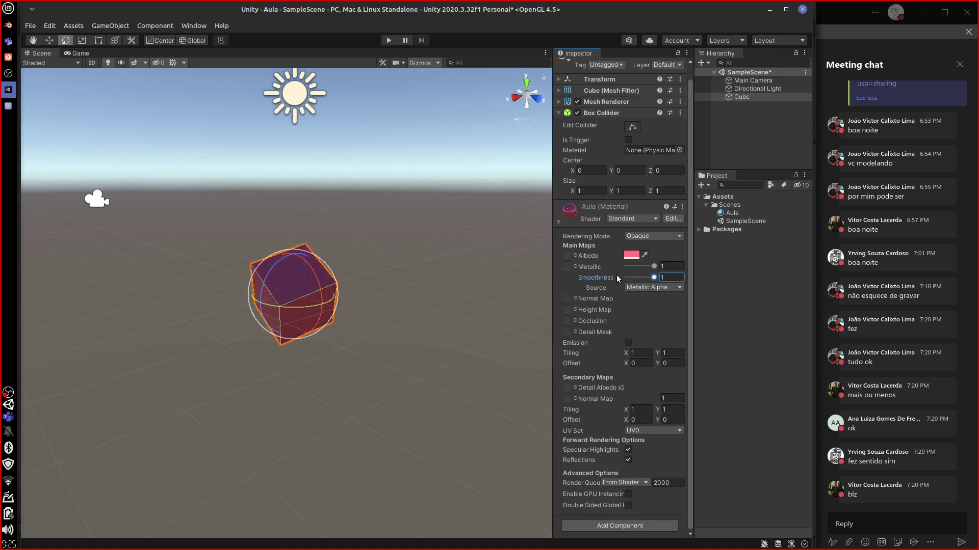
Set the Aula material's albedo colour to white, FFFFFF
middle_click_drag(355, 304, 327, 346)
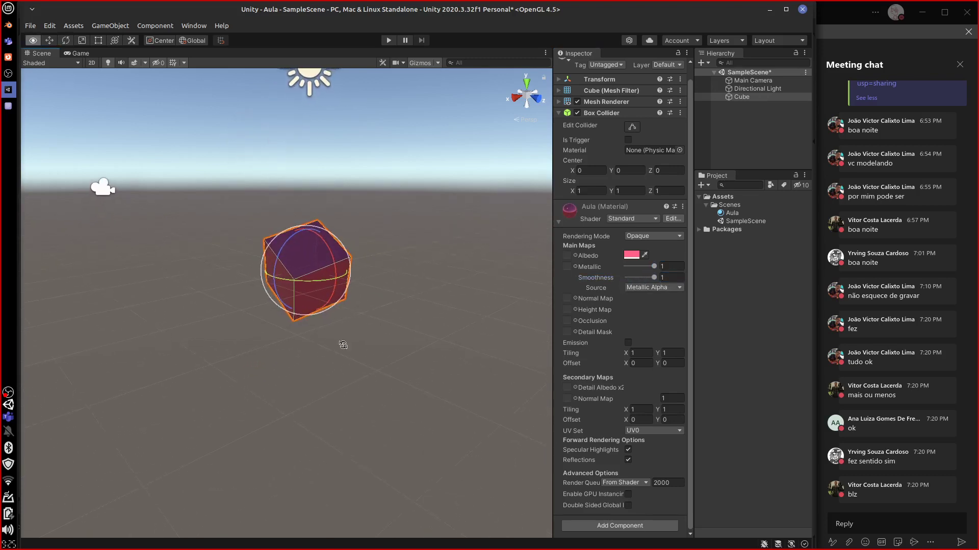
left_click_drag(341, 343, 399, 311, "alt")
left_click_drag(388, 299, 386, 301, "alt")
key("e")
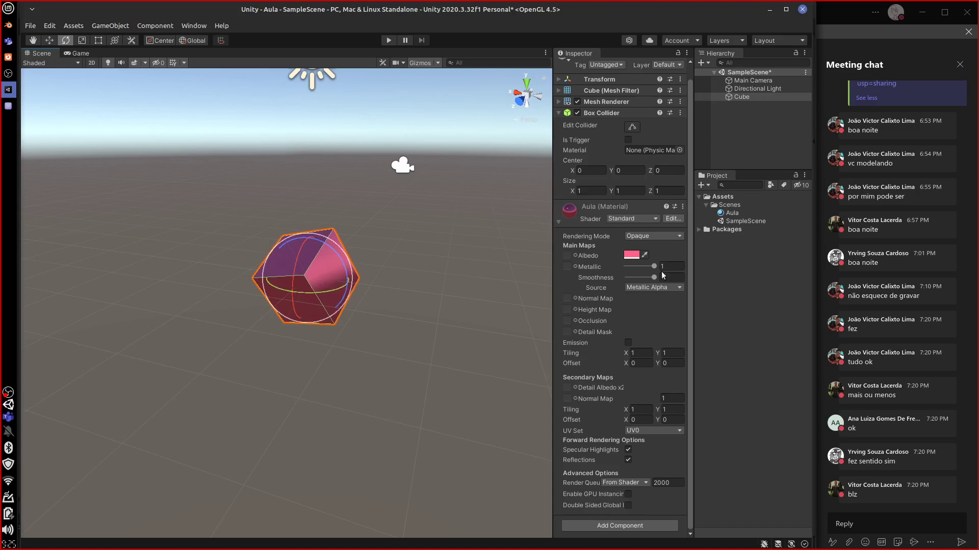
left_click(631, 255)
left_click_drag(699, 328, 646, 307)
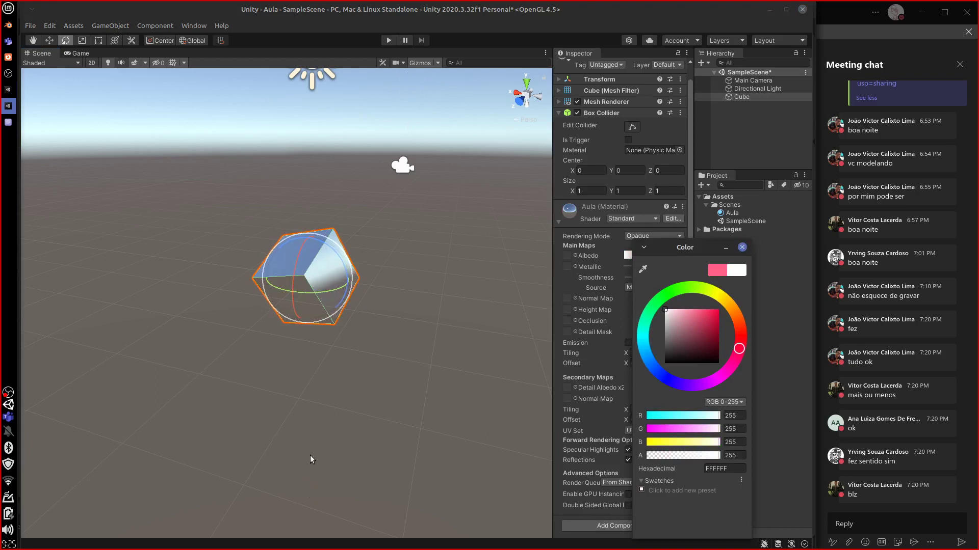
left_click(742, 248)
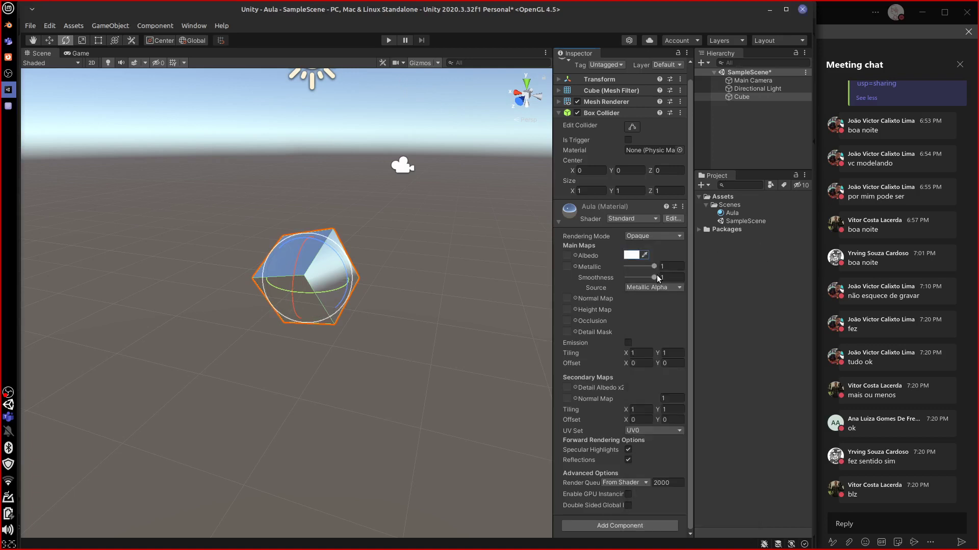
Test the Aula material's Smoothness setting, leaving it at 1, and rotate the cube slightly freehand
left_click_drag(656, 275, 701, 290)
left_click_drag(644, 281, 752, 295)
left_click_drag(603, 298, 602, 306)
left_click_drag(328, 293, 366, 314)
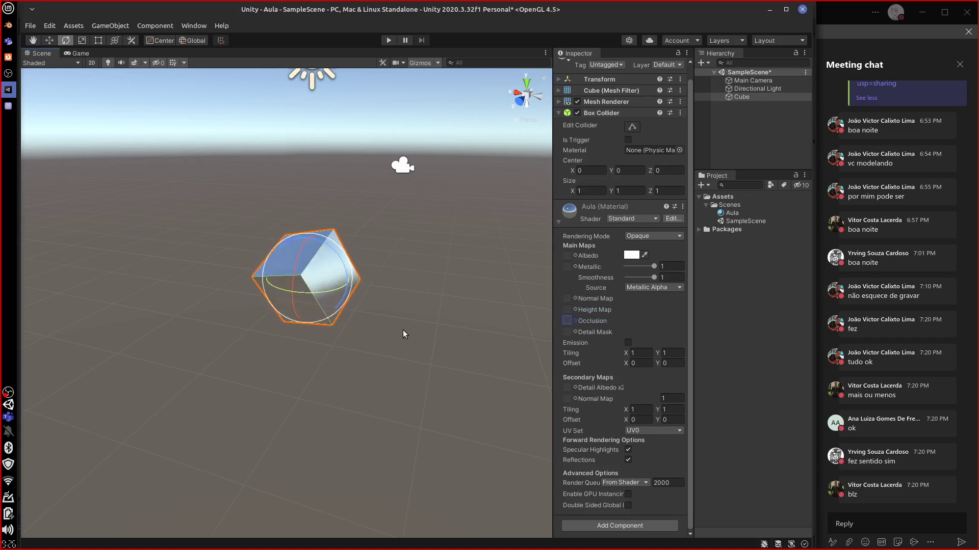
Switch to the sofa file in Blender and create a new material named PANO on the seat object assento
left_click(8, 25)
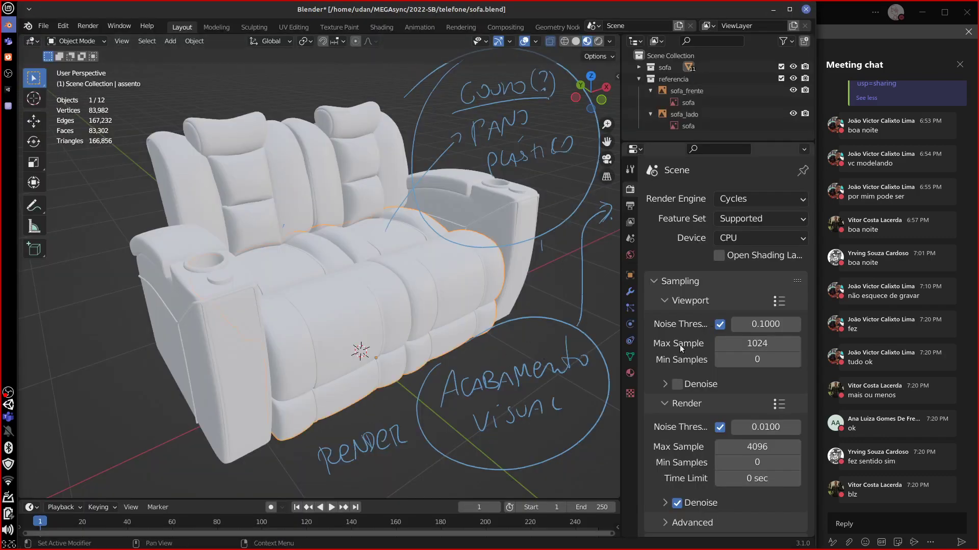
left_click(630, 373)
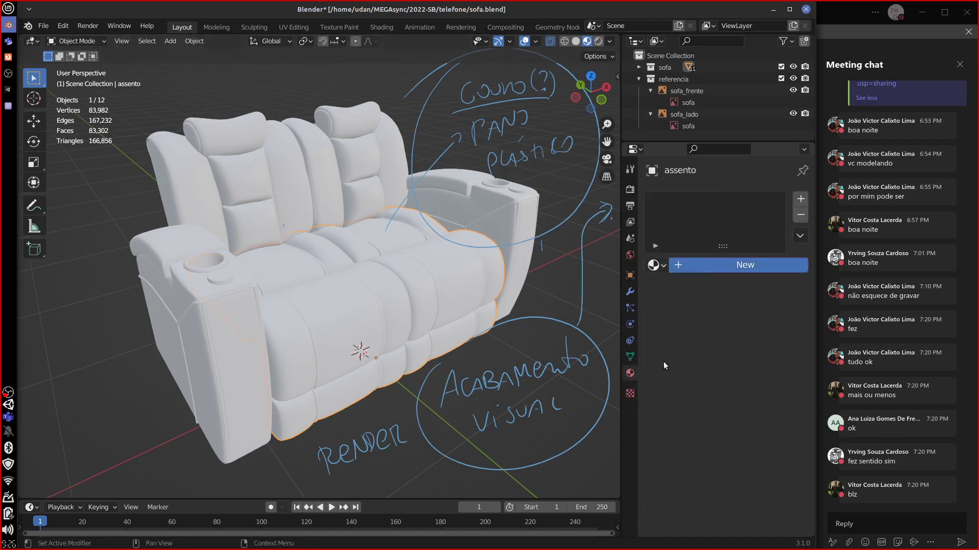
left_click(703, 265)
double_click(698, 264)
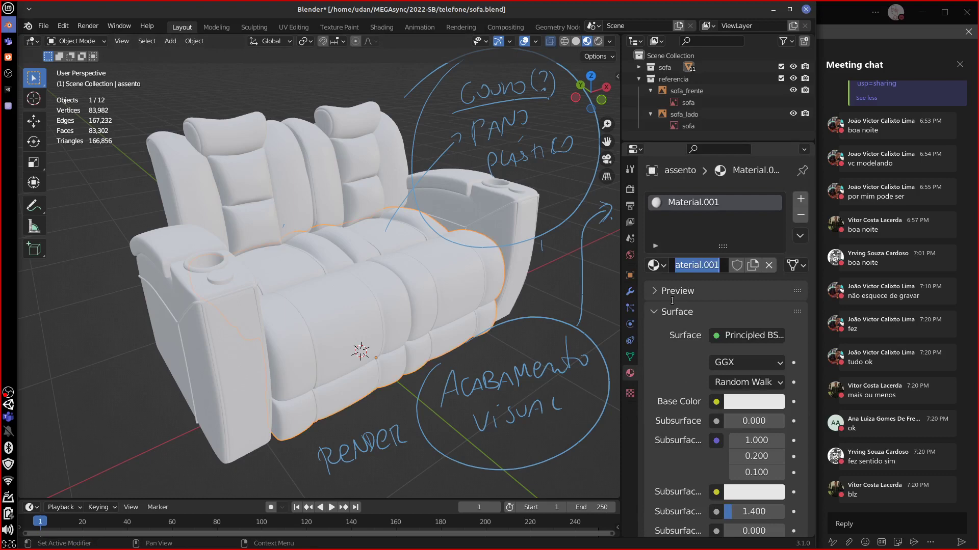
key("BackSpace")
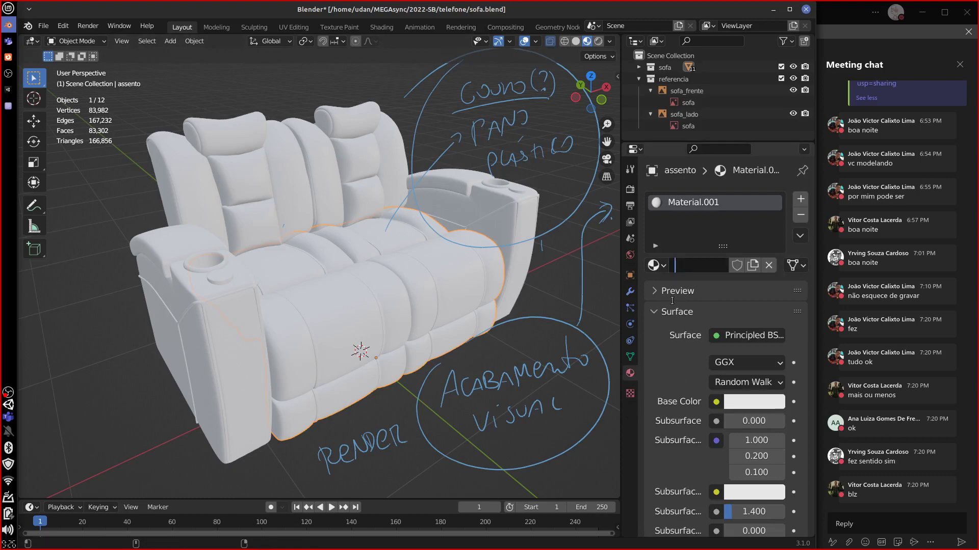
type("PANO")
key("Return")
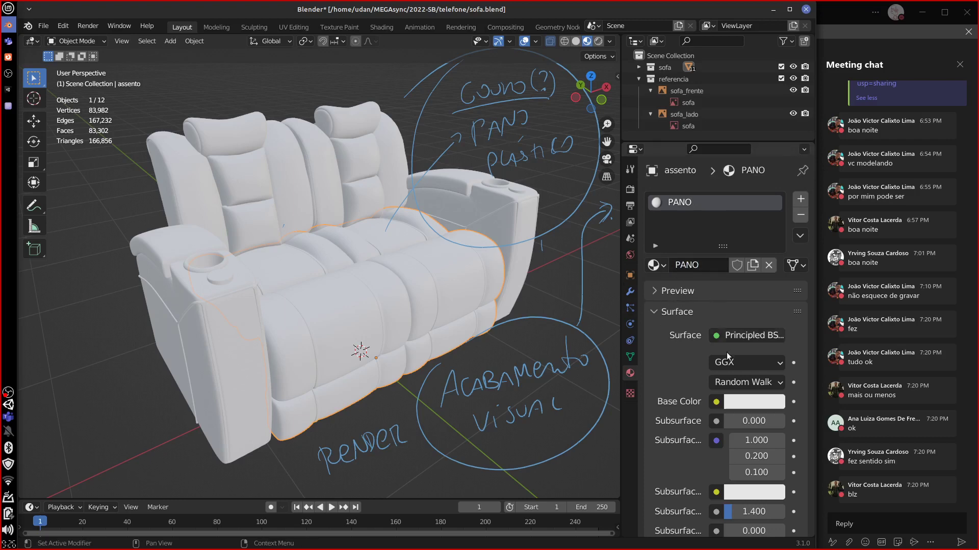
Examine the PANO material's surface properties on the assento object
scroll(764, 234, "down", 6)
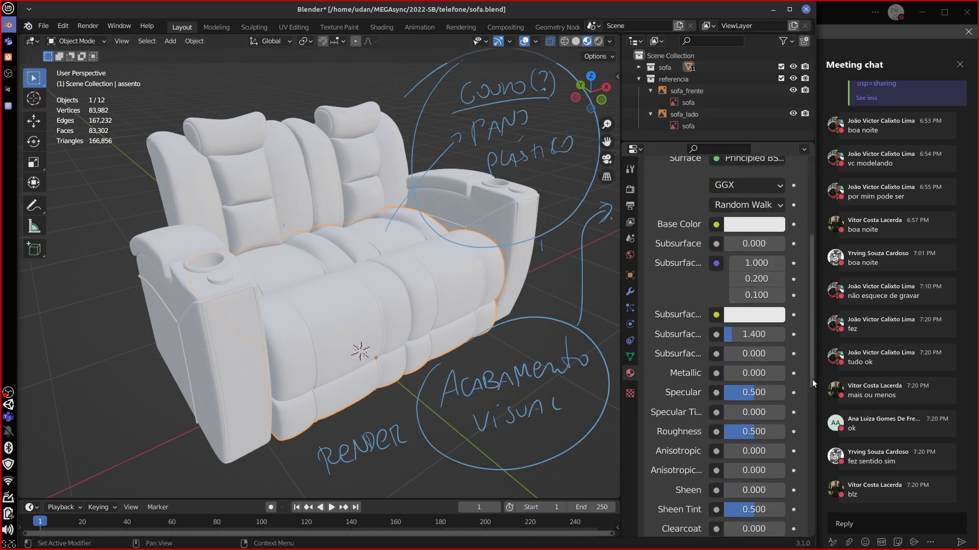
left_click_drag(814, 384, 813, 354)
scroll(813, 355, "up", 3)
scroll(814, 354, "down", 6)
scroll(813, 354, "up", 4)
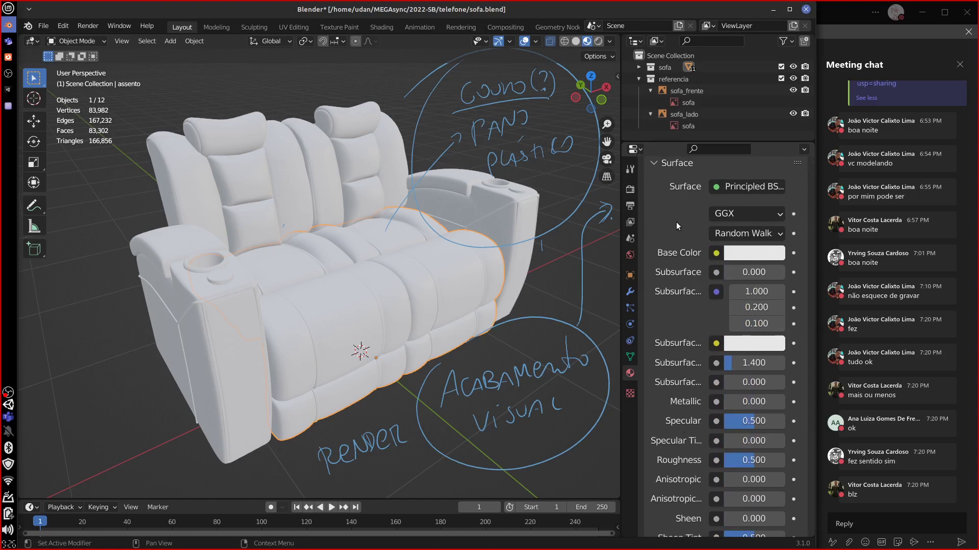
left_click_drag(812, 254, 804, 147)
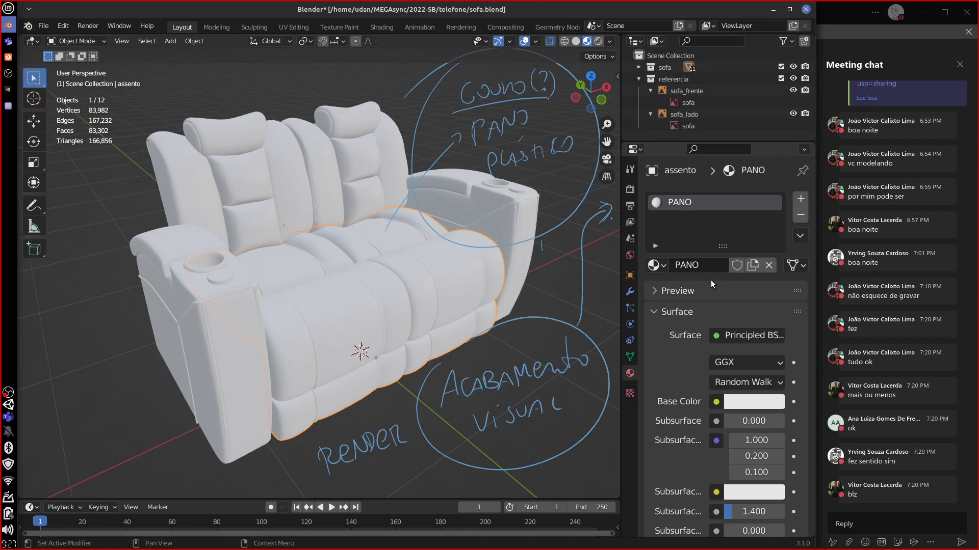
Switch to Unity to compare the Aula material's properties, and return to Blender with the Properties editor enlarged
left_click(8, 89)
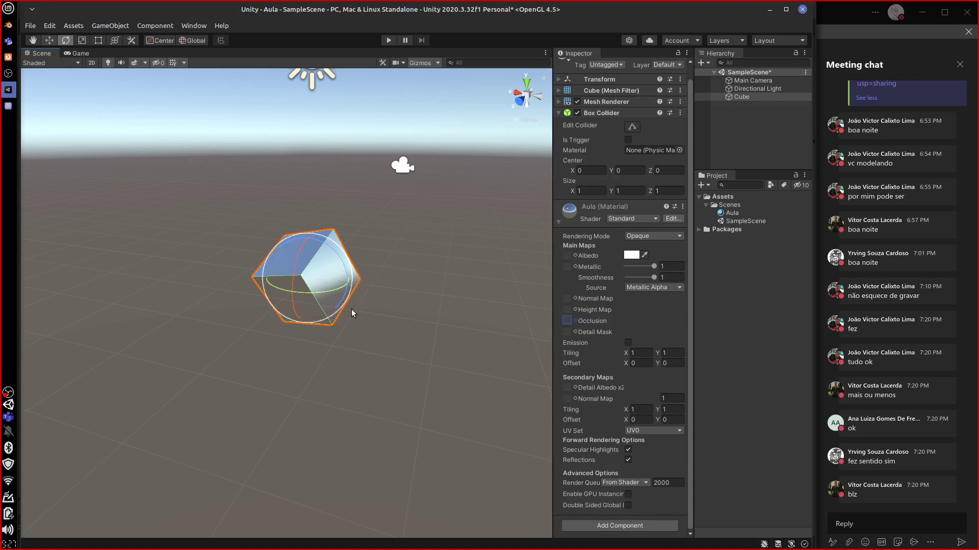
middle_click_drag(369, 314, 397, 283)
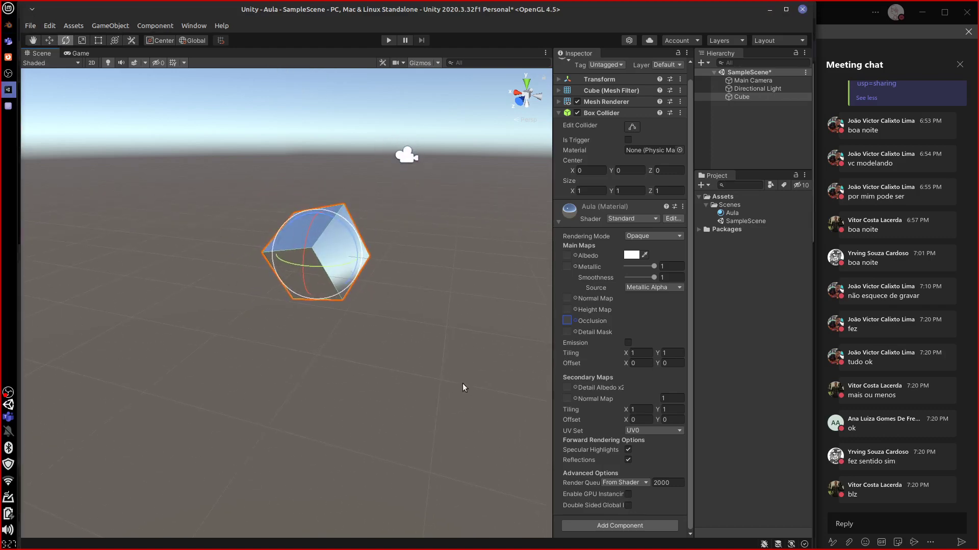
left_click(8, 25)
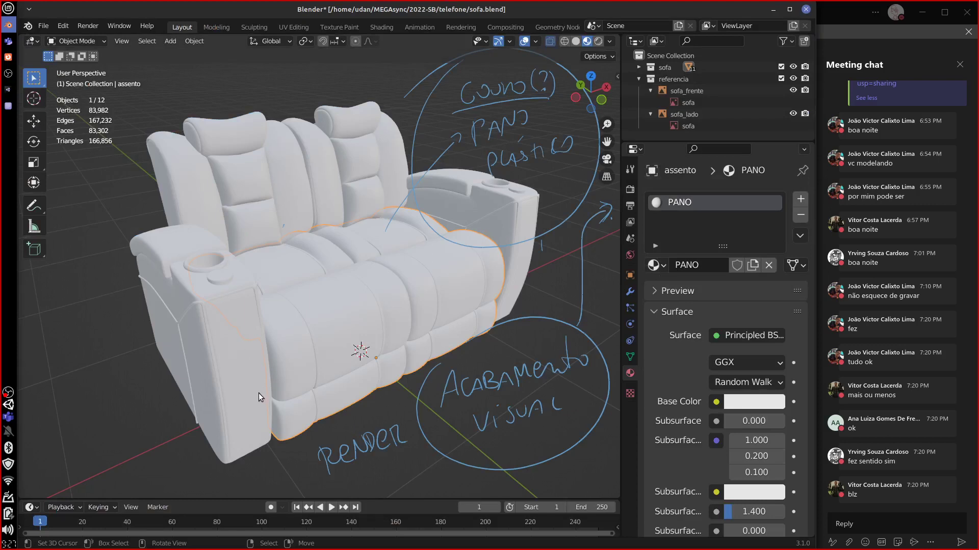
left_click_drag(748, 142, 748, 70)
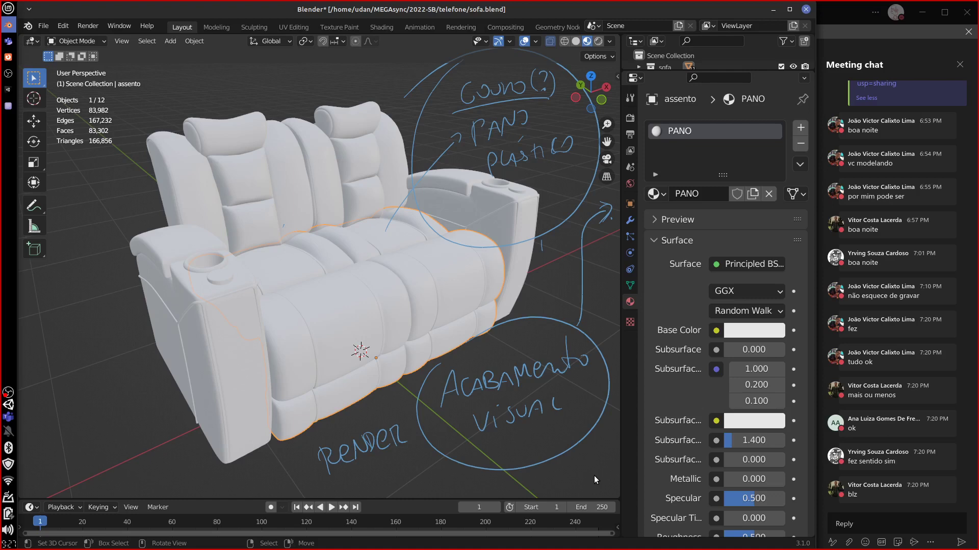
Open the sofa in the Texture Paint workspace and compare its display with the cube in Unity
left_click(339, 27)
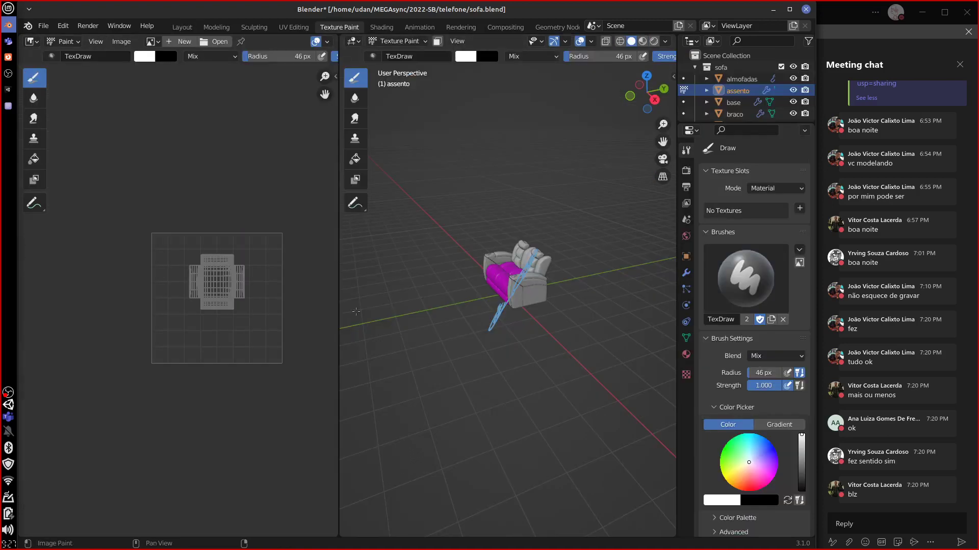
middle_click_drag(535, 357, 593, 333)
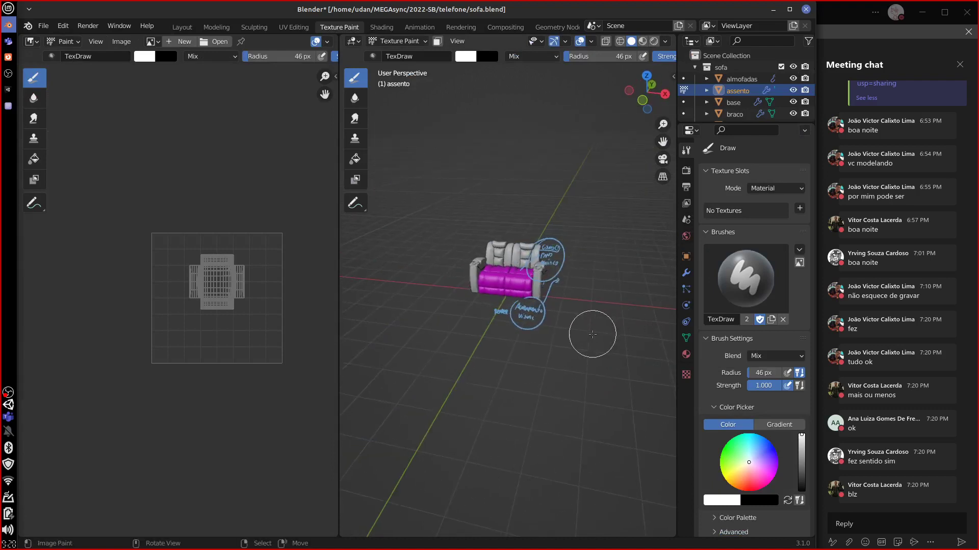
scroll(592, 334, "up", 5)
middle_click_drag(471, 400, 544, 368)
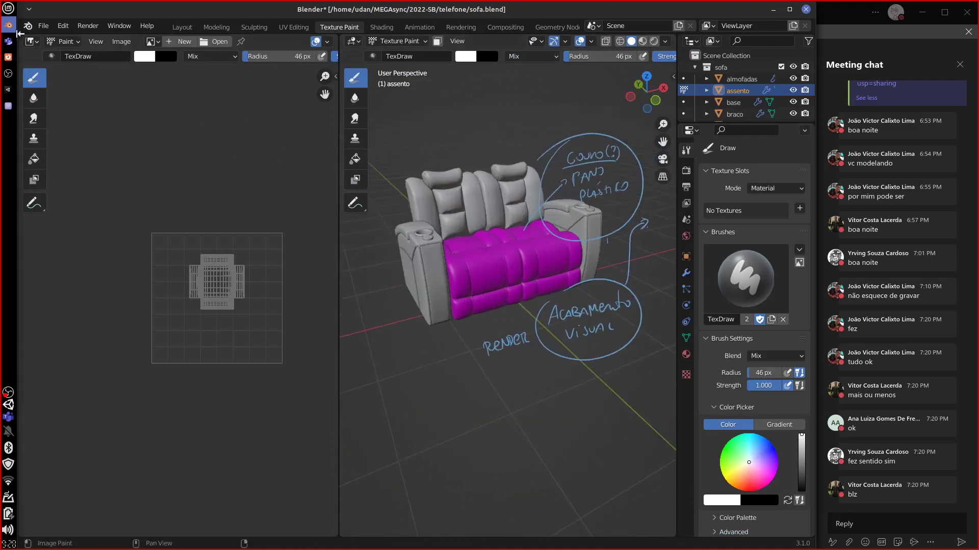
left_click(8, 90)
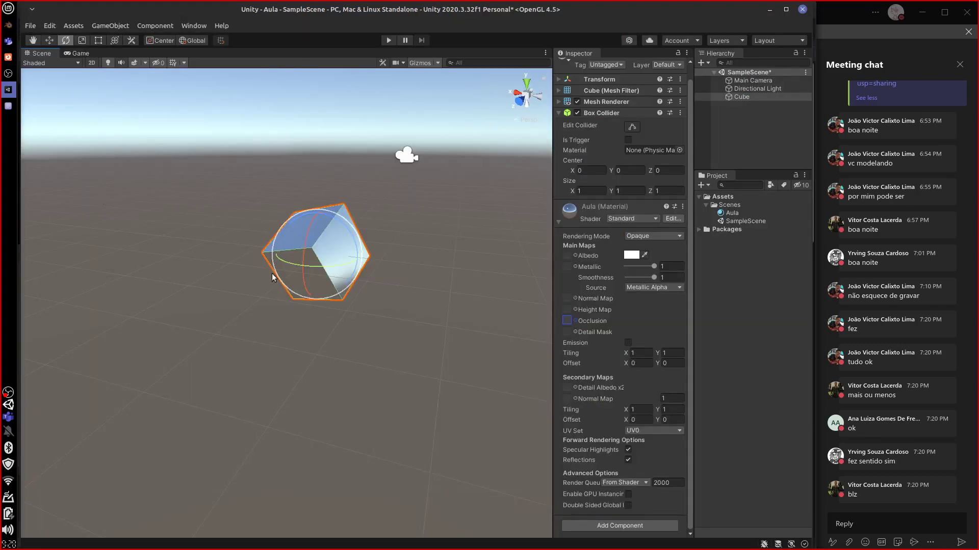
left_click(8, 25)
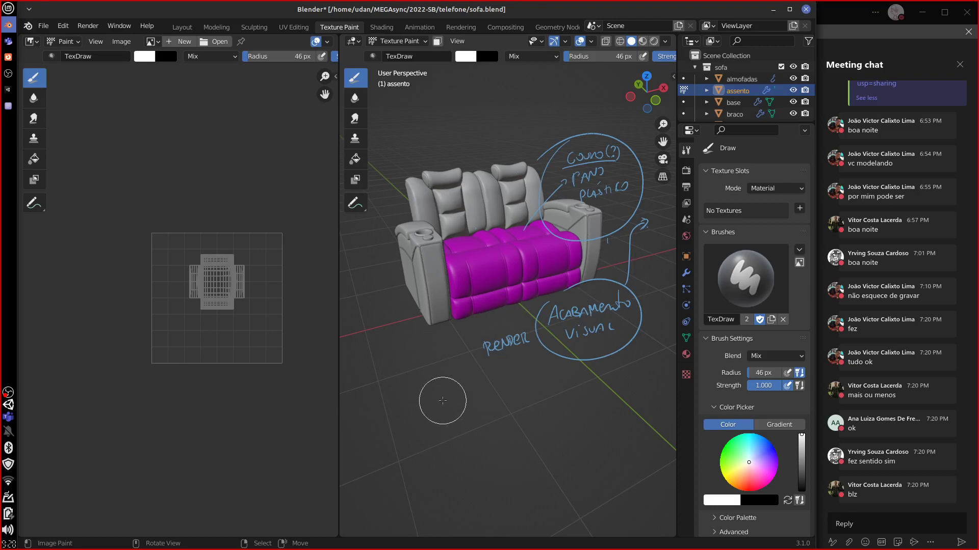
middle_click_drag(531, 400, 573, 400)
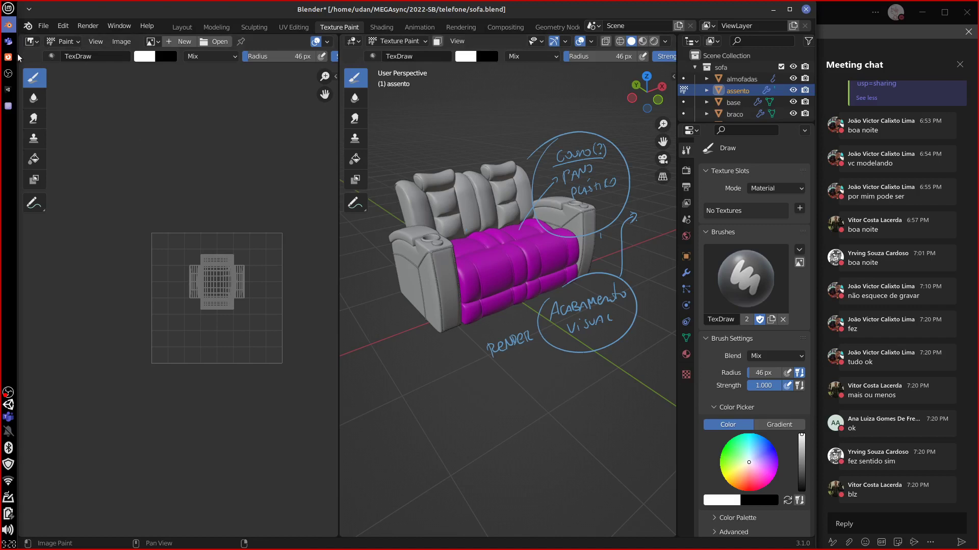
Switch to Unity and inspect the Aula material's map slots and its shader options
left_click(8, 89)
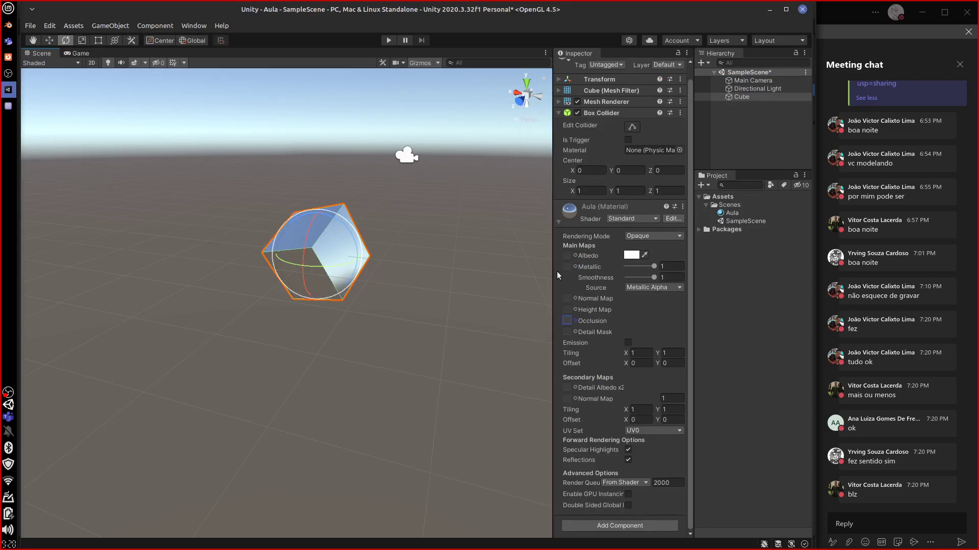
middle_click_drag(426, 237, 424, 327)
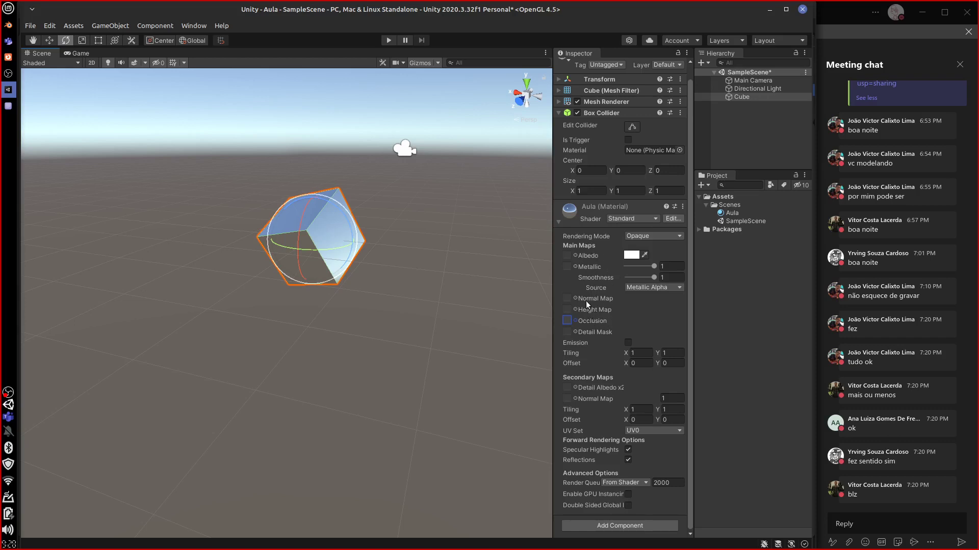
left_click(596, 278)
left_click(597, 300)
left_click(632, 218)
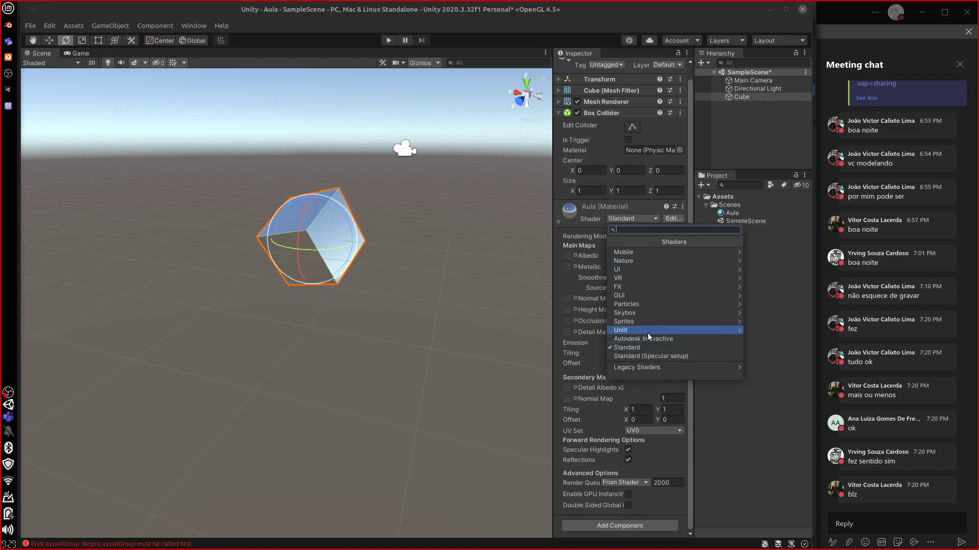
left_click(571, 357)
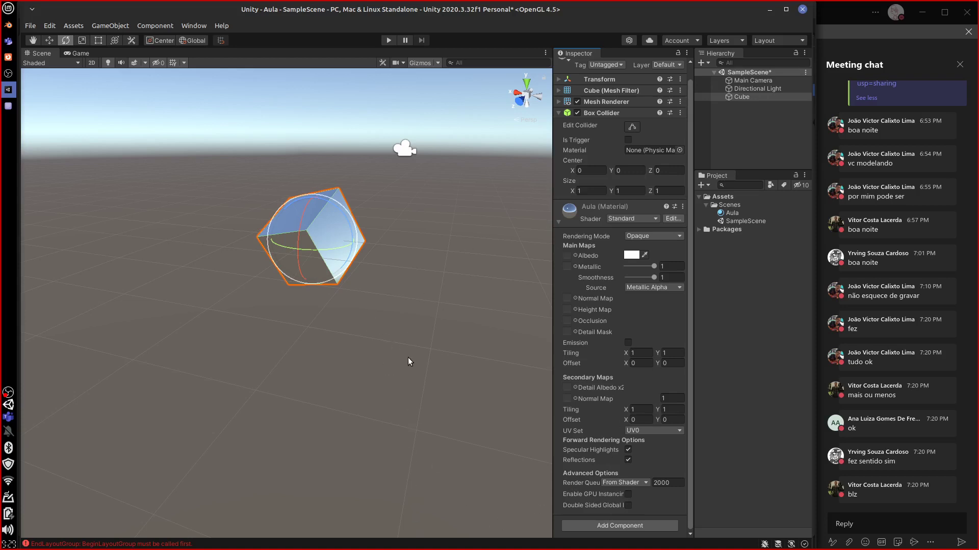
middle_click_drag(408, 356, 405, 336)
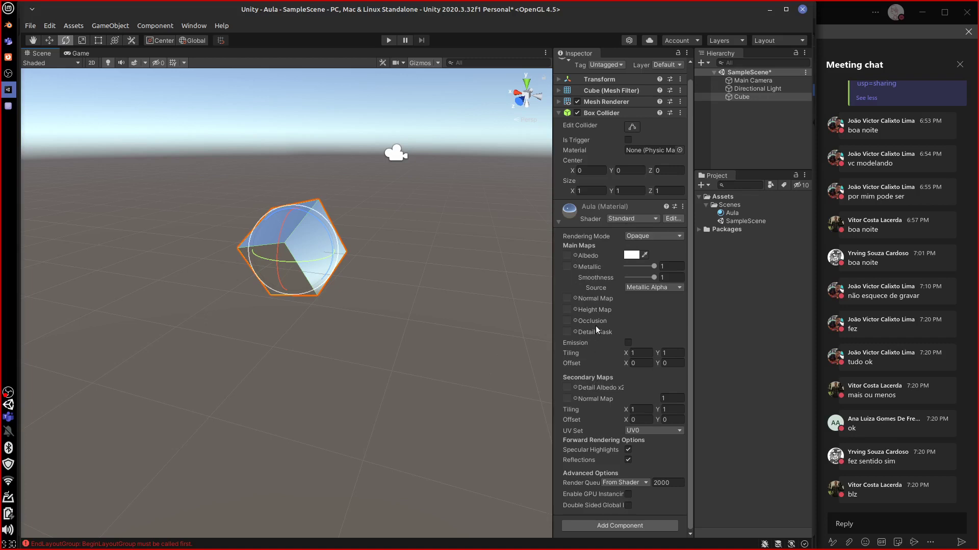
Browse the shader categories available for the Aula material, keeping the Standard shader
left_click(645, 217)
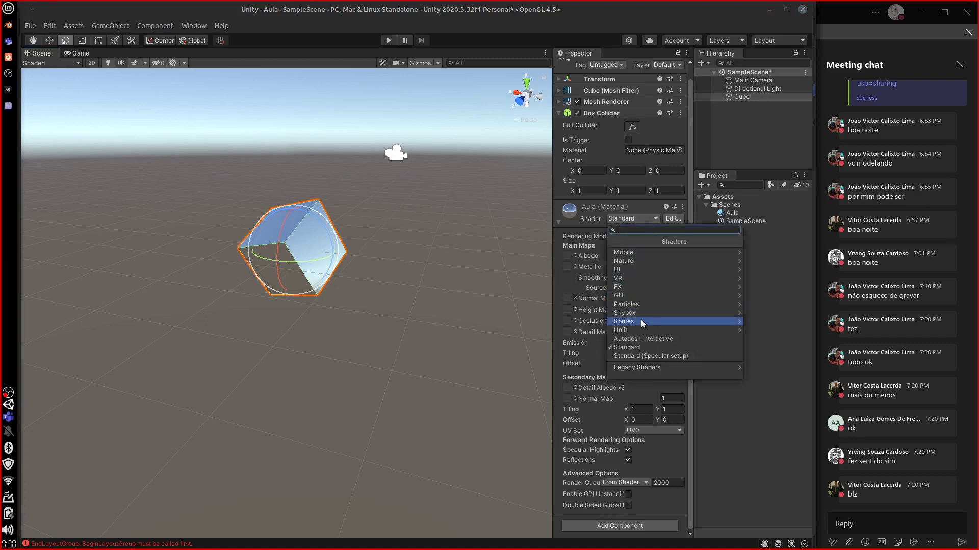
key("Up")
key("Up")
key("Down")
key("Down")
key("Down")
key("Down")
key("Down")
key("Down")
key("Down")
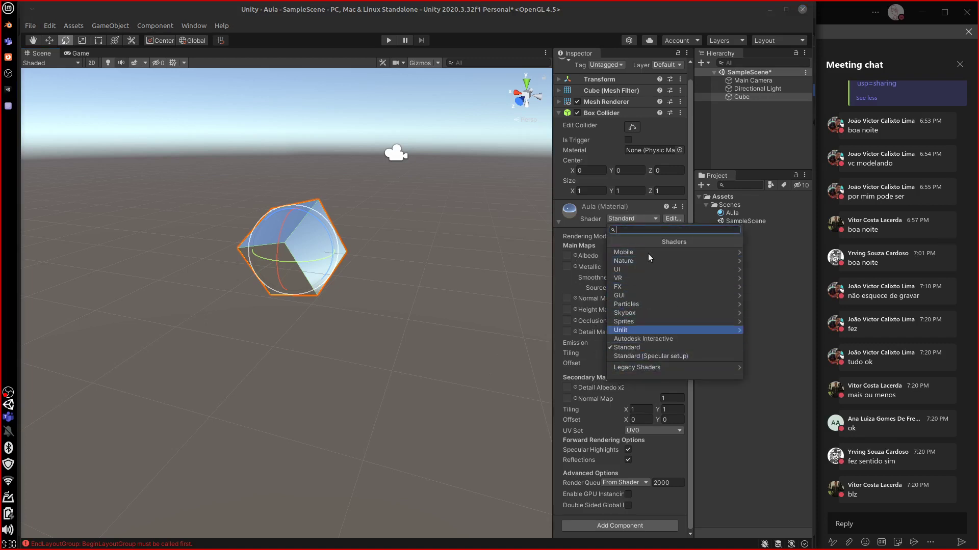
left_click(435, 318)
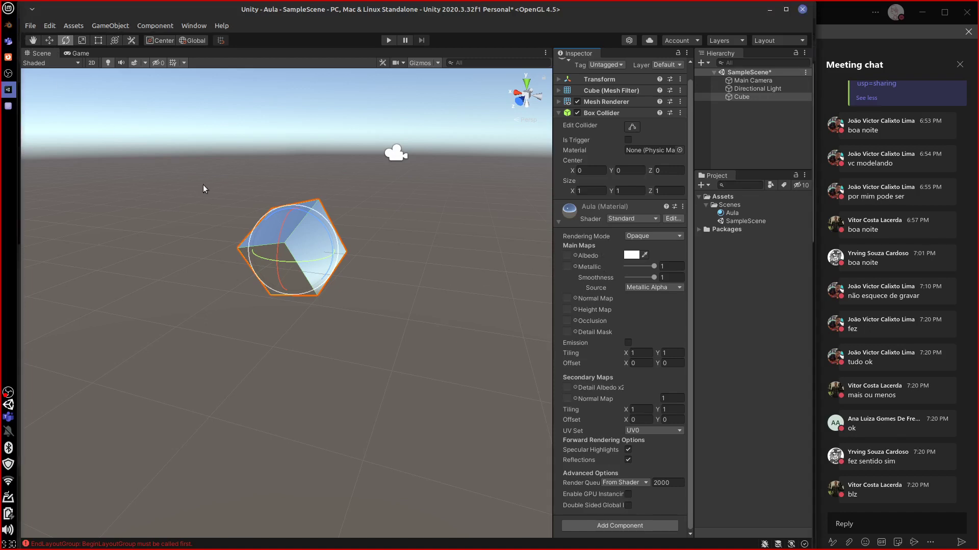
Switch to Blender and create a new General file in place of the sofa scene
left_click(10, 25)
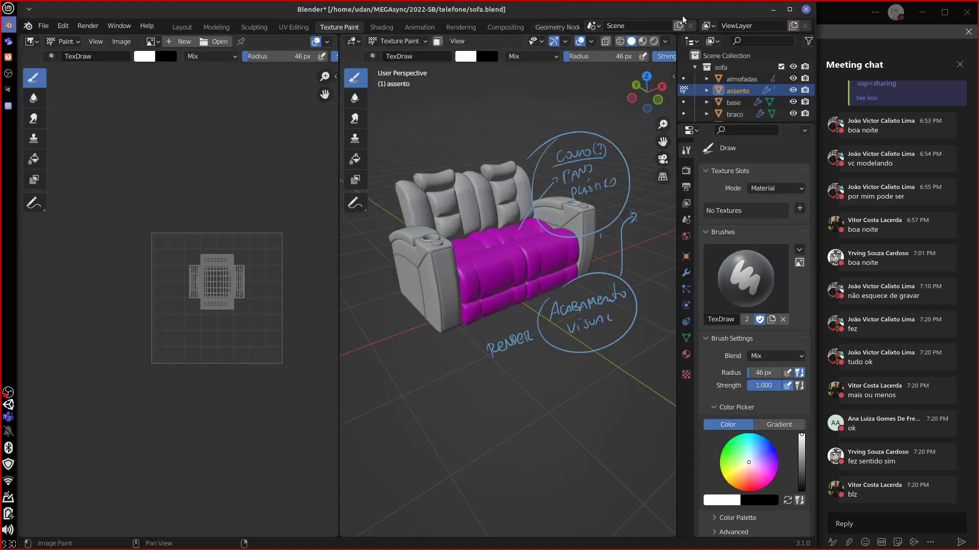
left_click(44, 26)
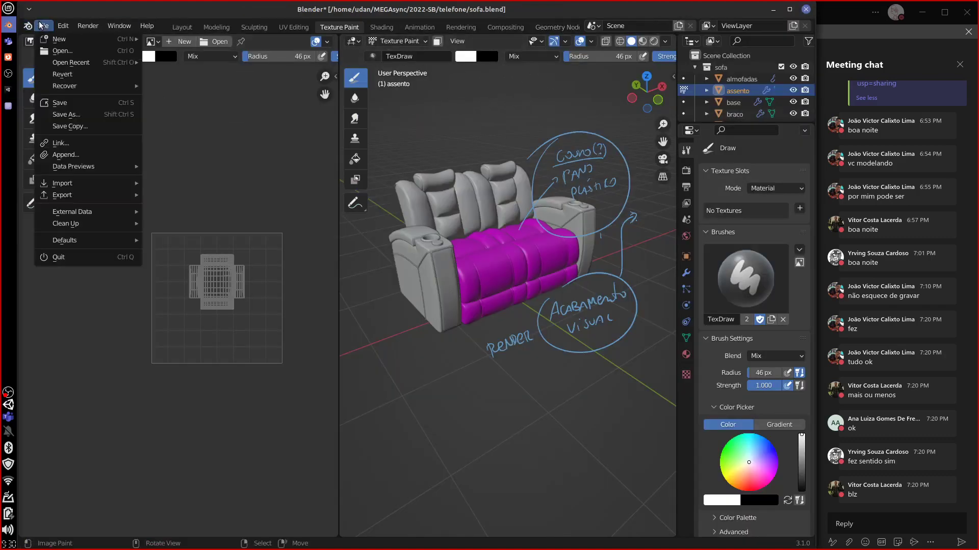
mouse_move(108, 39)
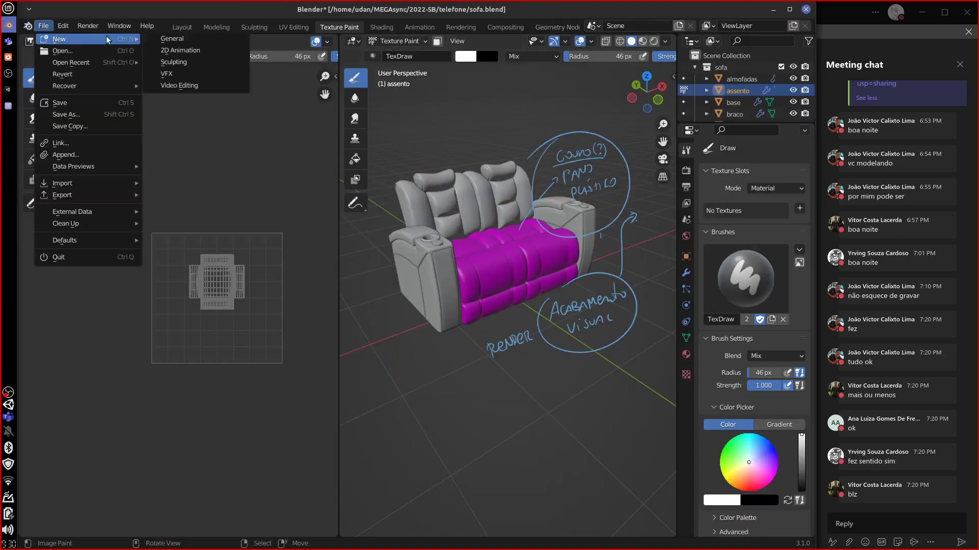
left_click(203, 39)
left_click(364, 304)
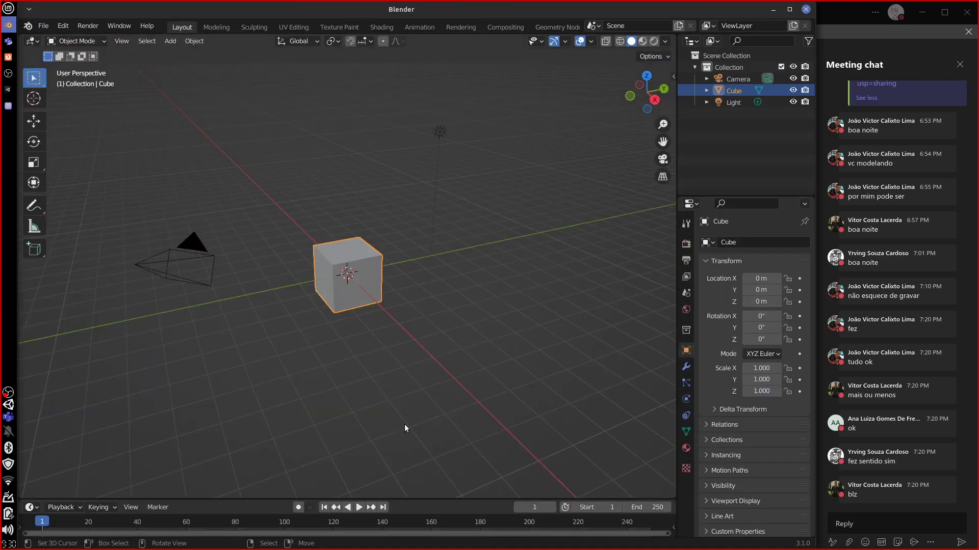
Tile the Blender window beside Unity and enlarge its Properties editor in both width and height
key("super+Left")
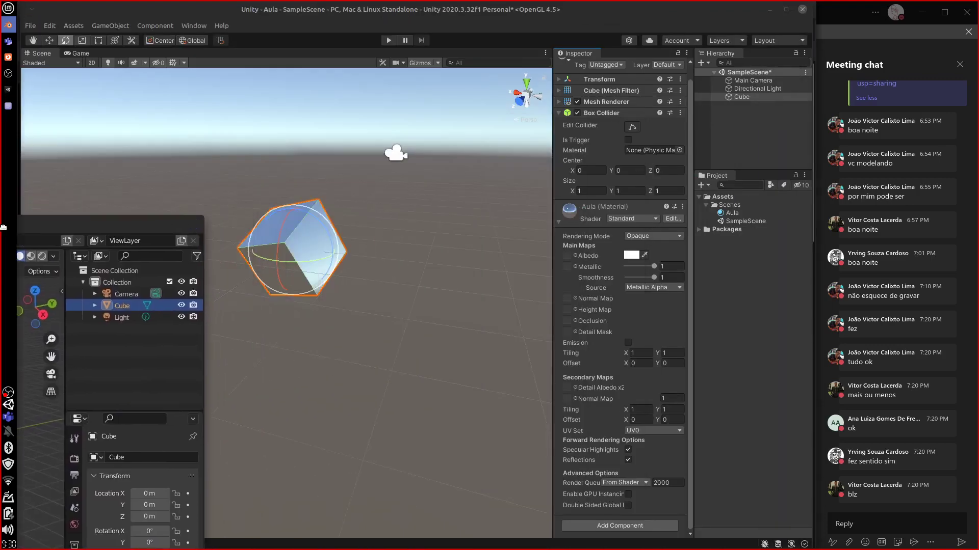
left_click(541, 313)
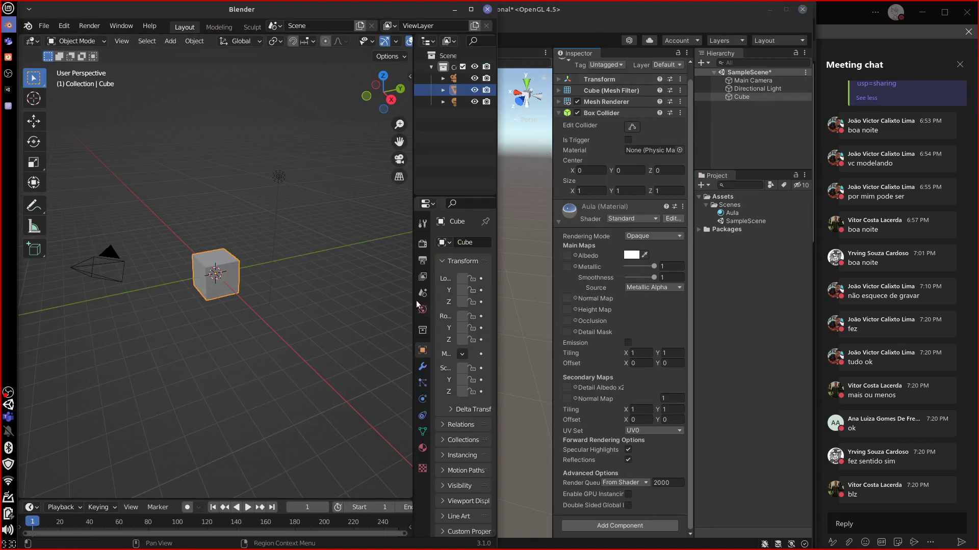
left_click_drag(414, 298, 312, 310)
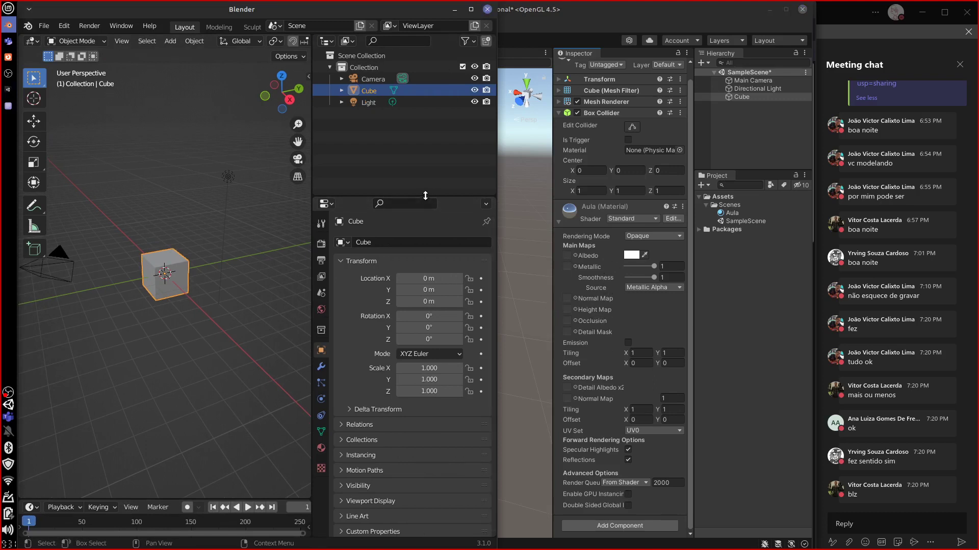
left_click_drag(428, 197, 427, 154)
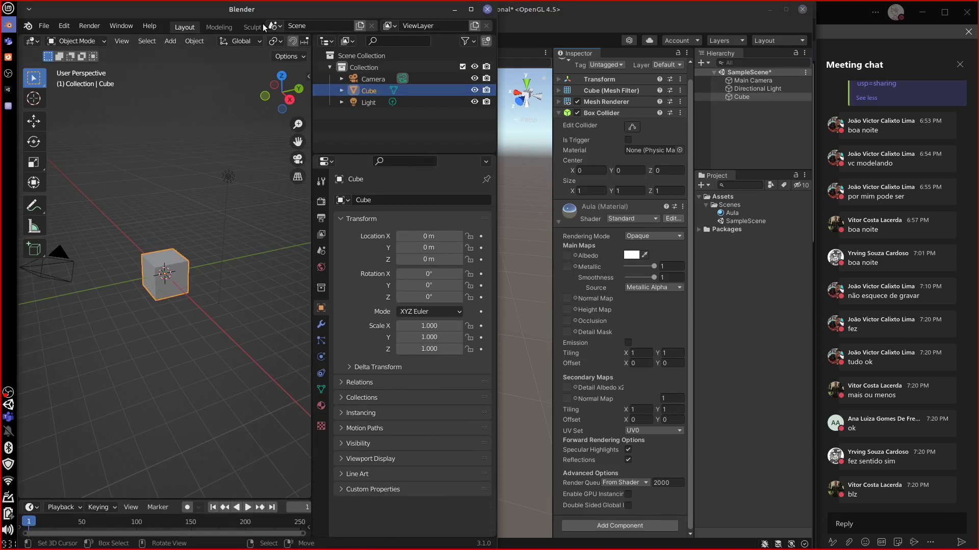
Rename the default cube's material as Aula and enlarge the Properties editor to review its surface properties
left_click(321, 406)
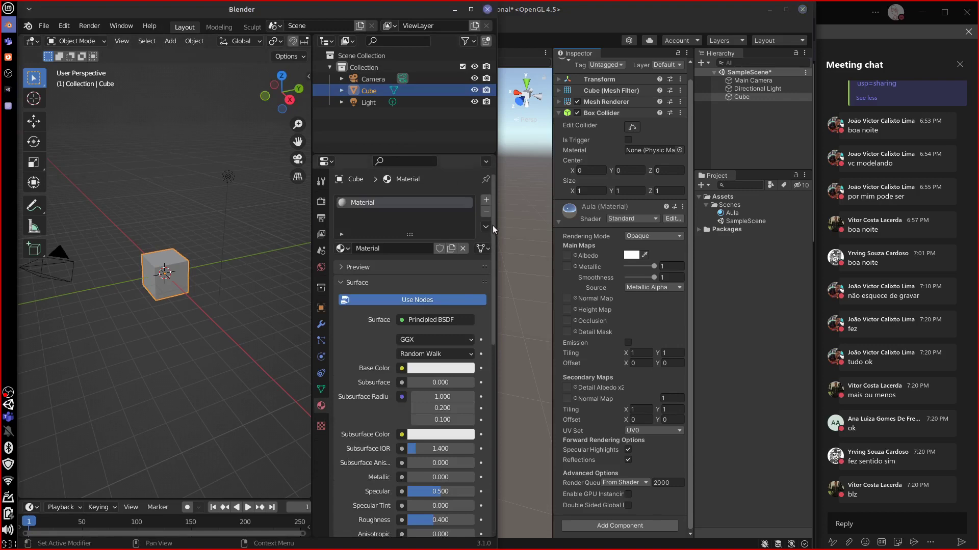
left_click_drag(492, 225, 490, 245)
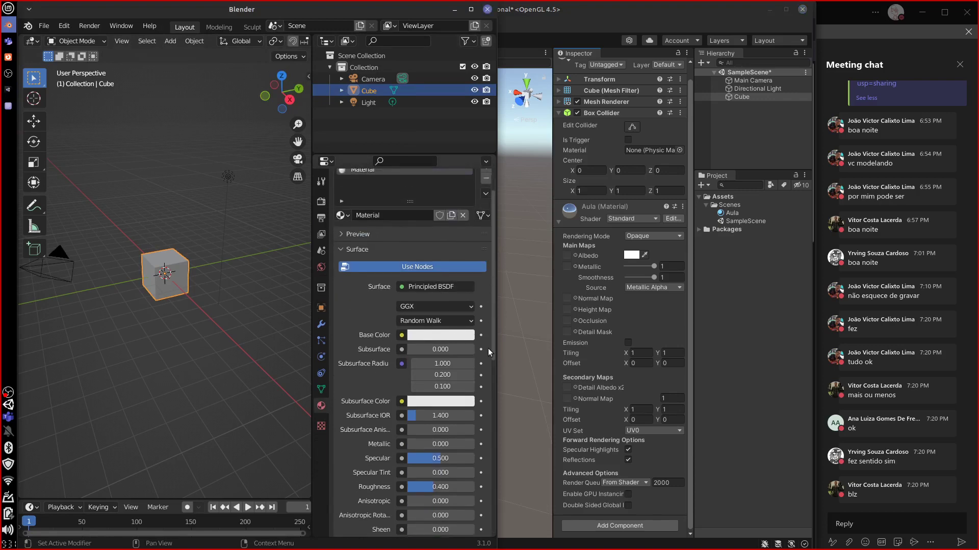
left_click_drag(490, 313, 540, 261)
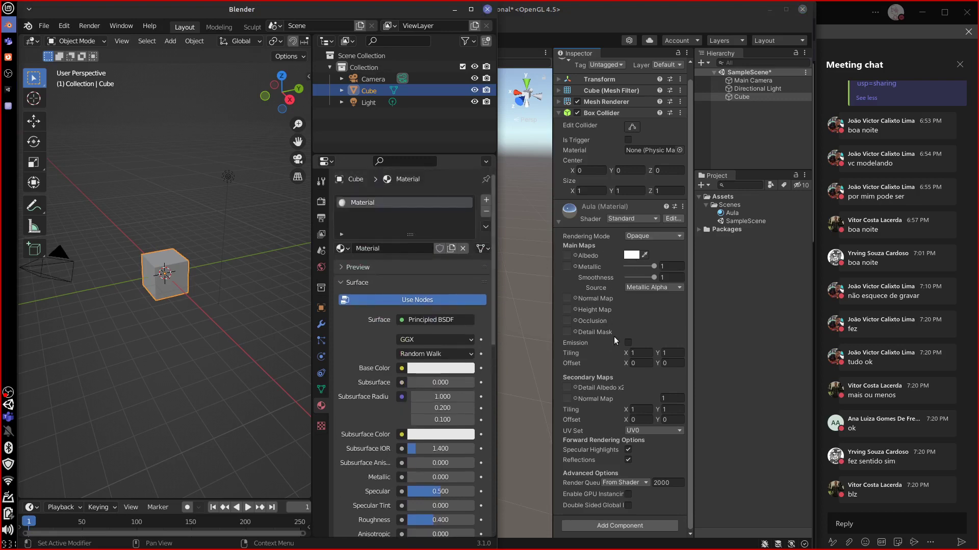
left_click(384, 248)
type("Aula")
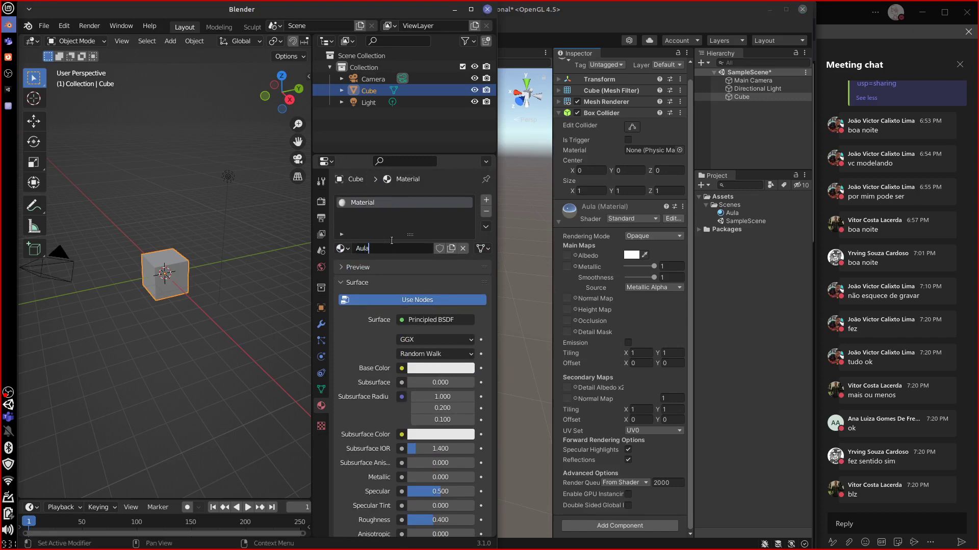
key("Return")
left_click_drag(463, 153, 463, 130)
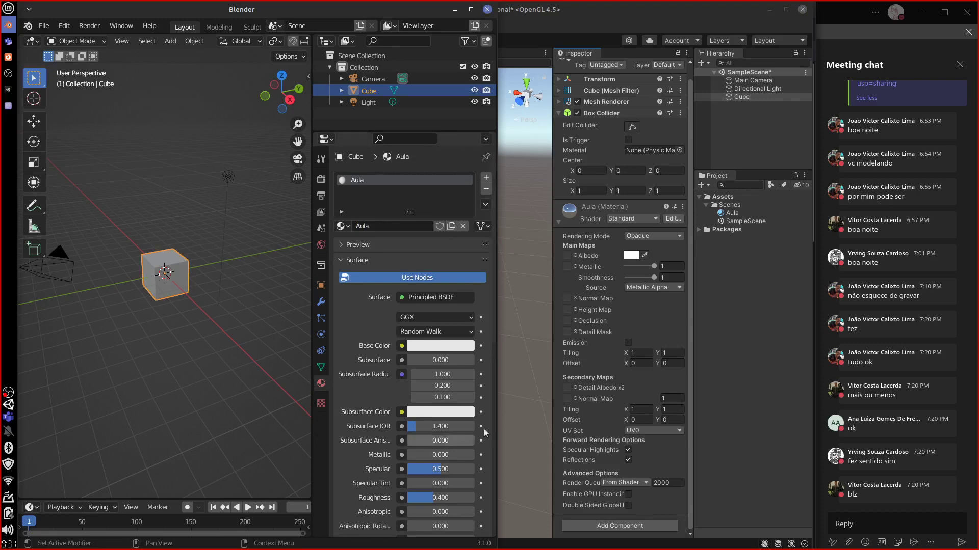
left_click_drag(491, 317, 500, 354)
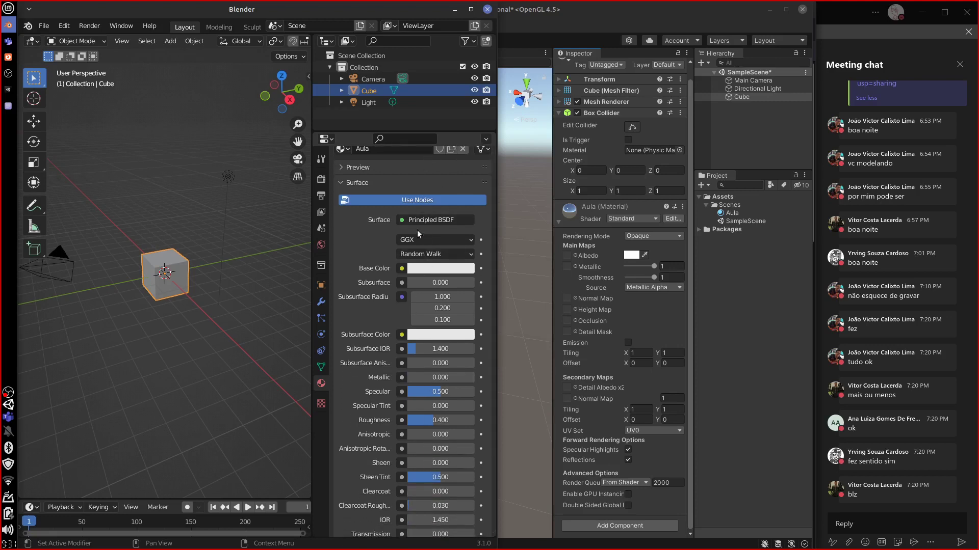
Switch the Blender Layout viewport to Material Preview shading
left_click(696, 241)
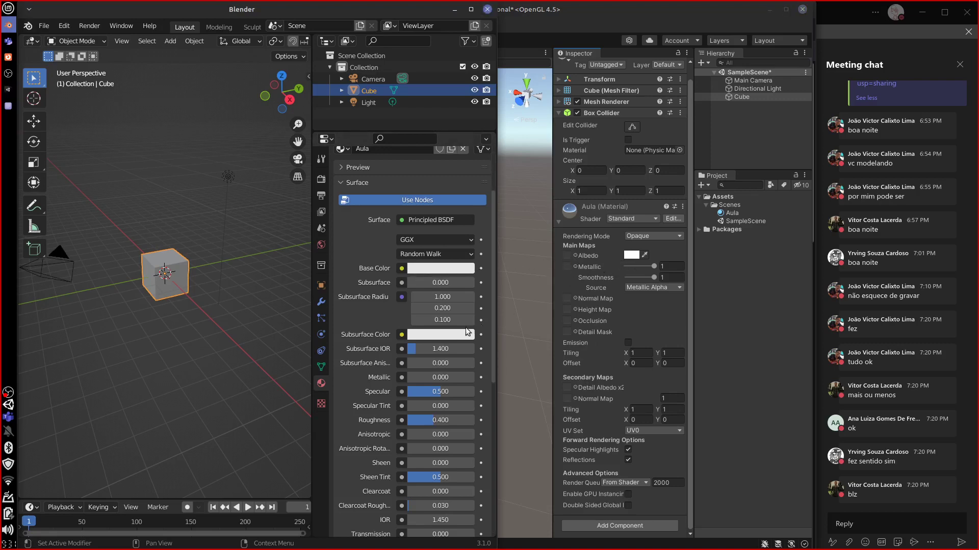
scroll(301, 44, "right", 5)
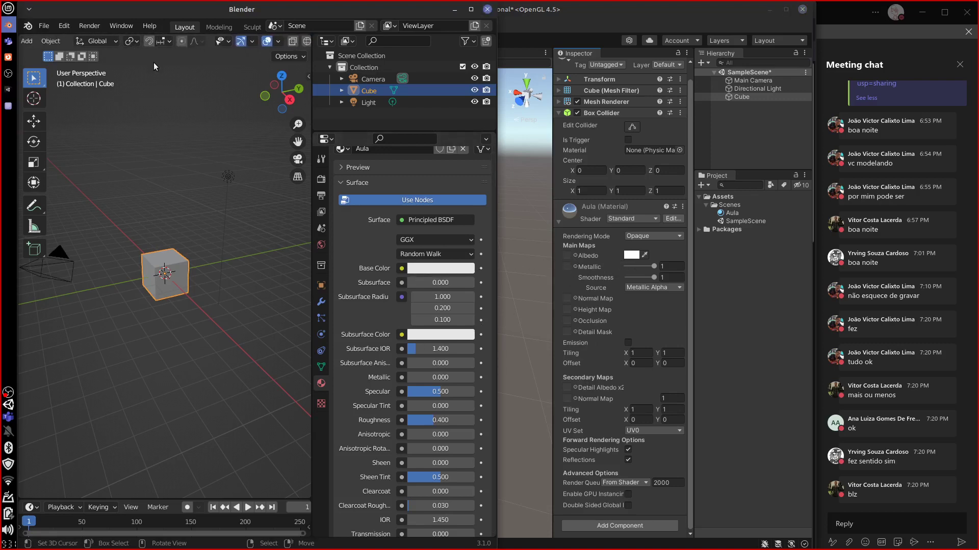
scroll(302, 49, "right", 3)
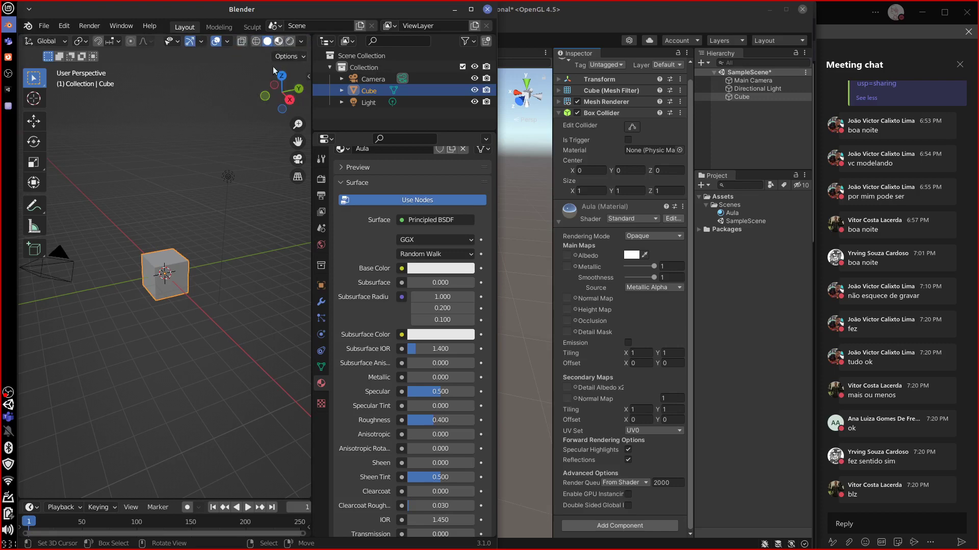
left_click(278, 40)
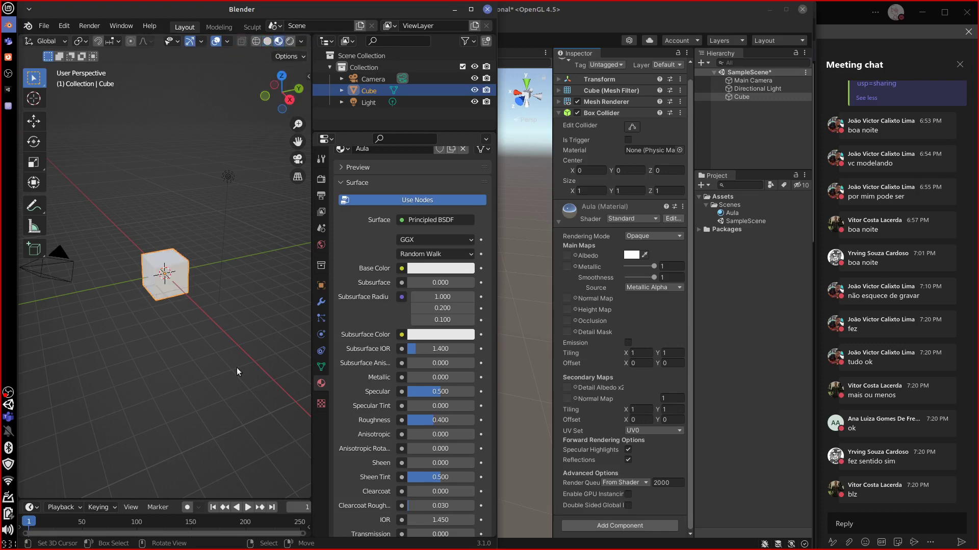
Try Scene Lights and Scene World in the viewport's preview lighting, turning both back off
left_click(301, 41)
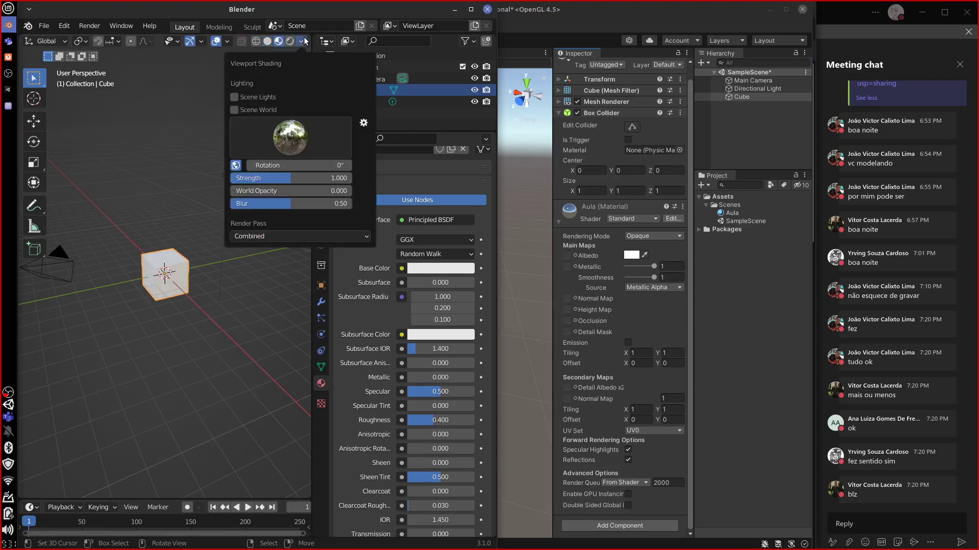
left_click(261, 98)
left_click(267, 108)
left_click(267, 108)
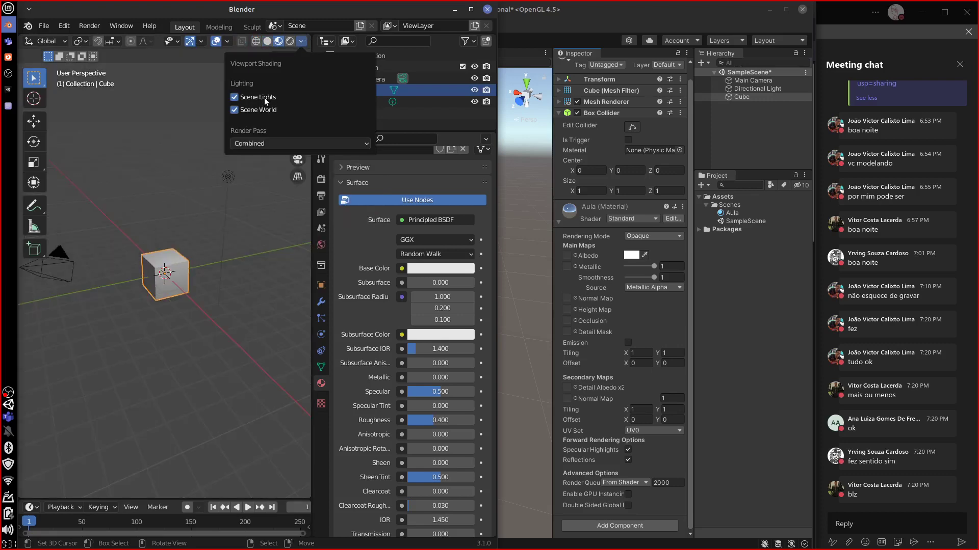
left_click(264, 96)
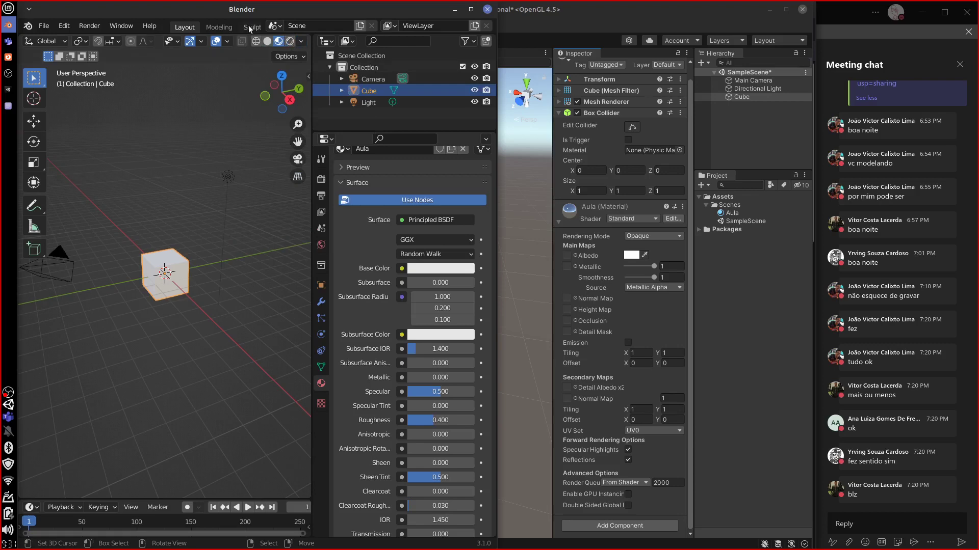
Open the Shading workspace and inspect the cube against its preview environment from another angle
scroll(249, 25, "down", 4)
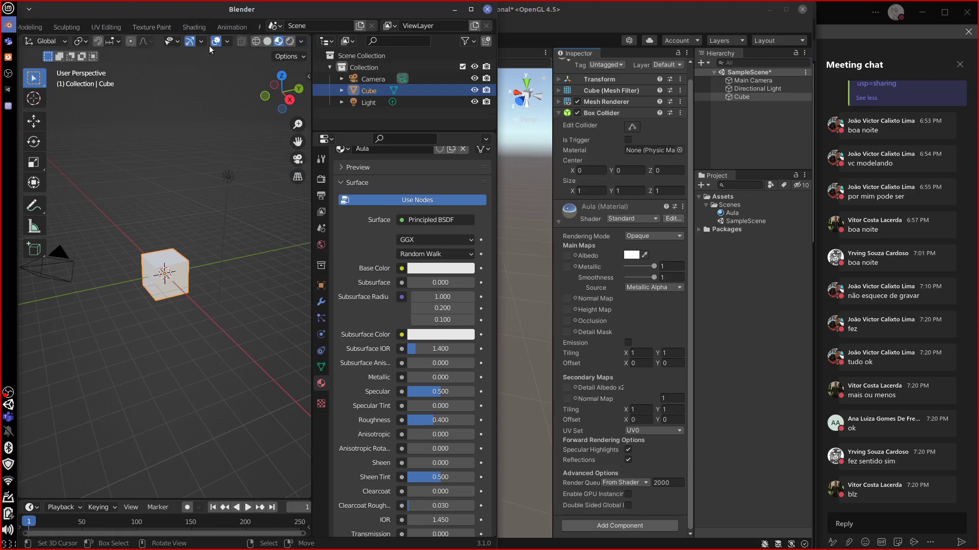
left_click(194, 25)
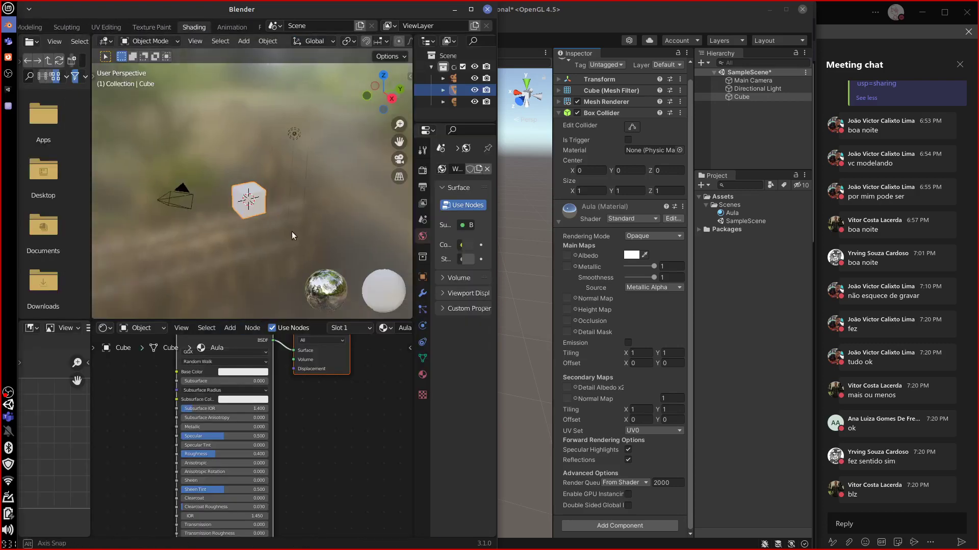
middle_click_drag(292, 231, 189, 261)
scroll(402, 41, "down", 6)
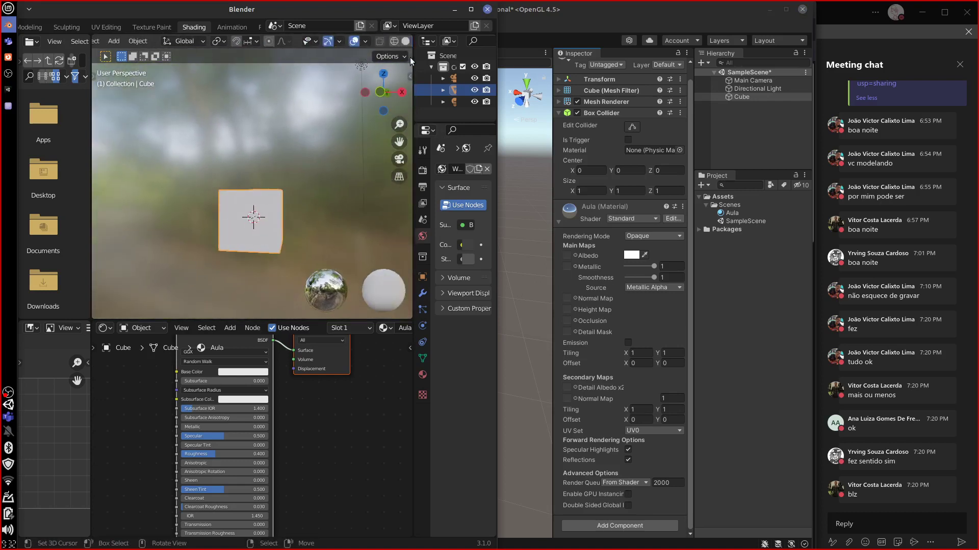
Change the Shading viewport's preview HDRI to the road under a blue sky and check the cube's lighting
left_click(404, 41)
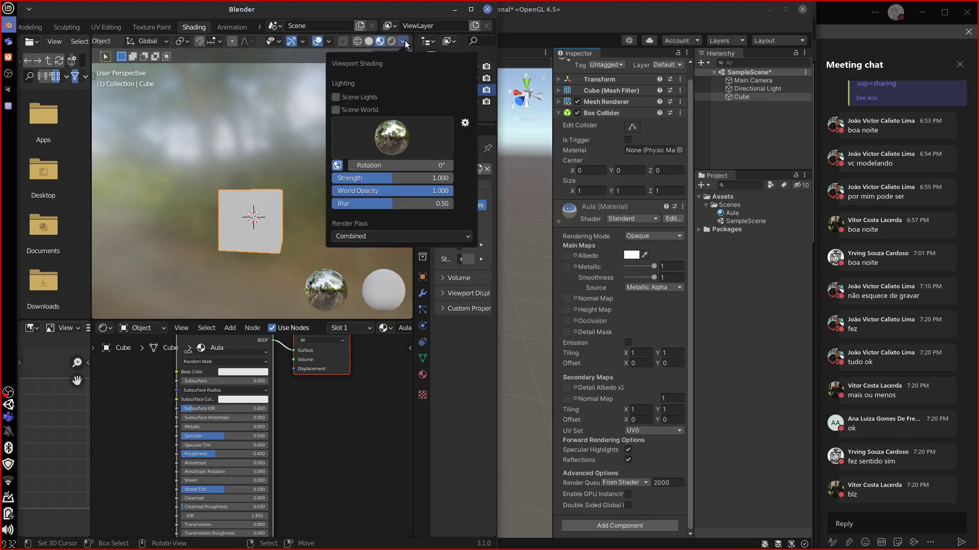
left_click(395, 136)
left_click(392, 136)
left_click(433, 179)
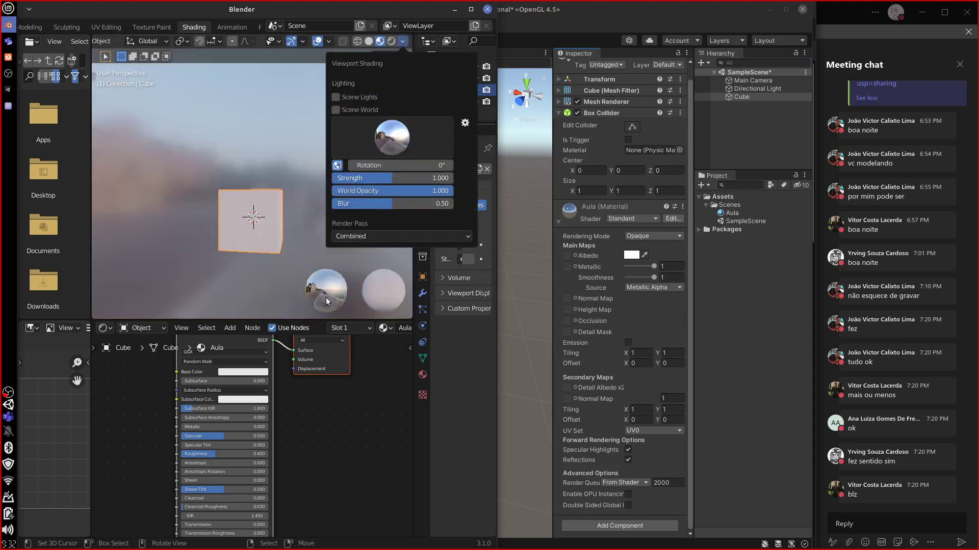
middle_click_drag(326, 232, 290, 272)
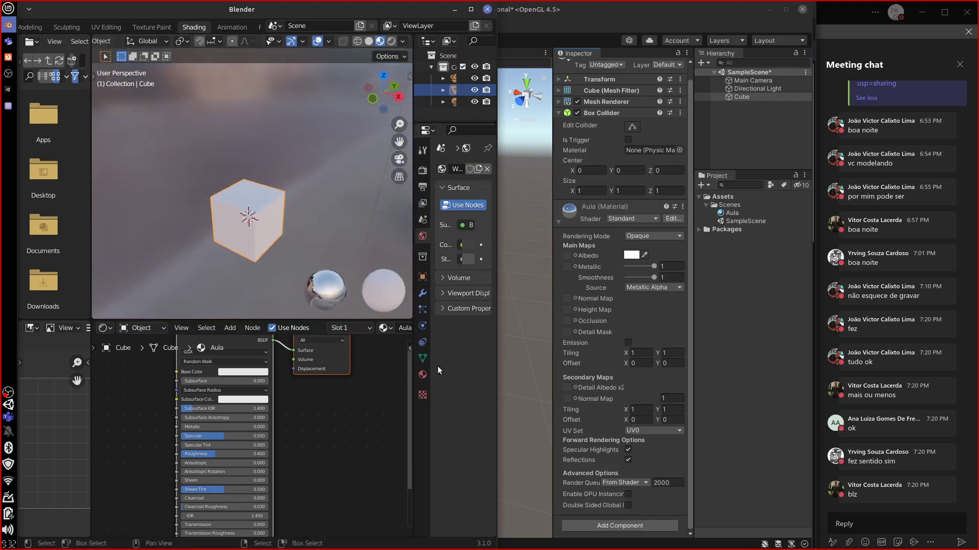
Compare the cube's environment in Unity with the one in Blender's Shading viewport
left_click(555, 13)
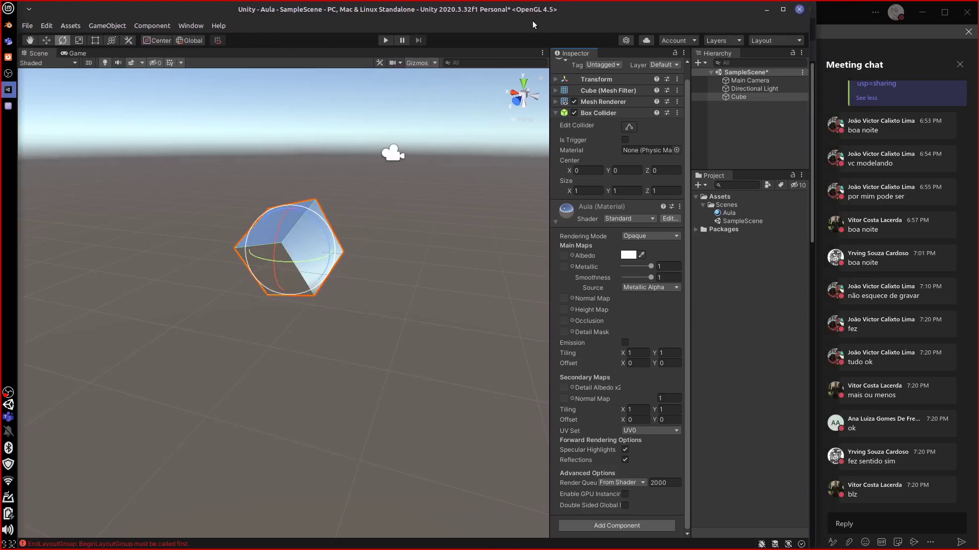
left_click(8, 24)
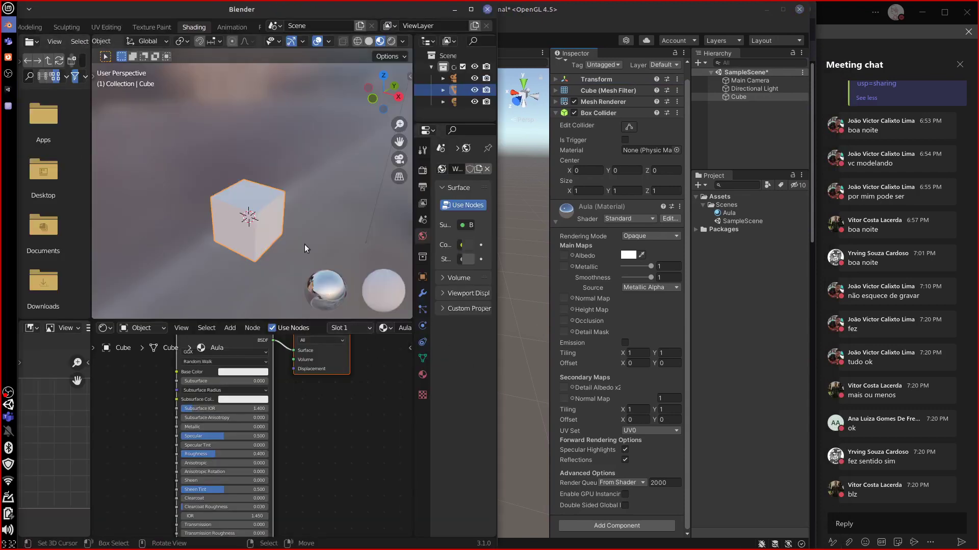
middle_click_drag(304, 244, 354, 197)
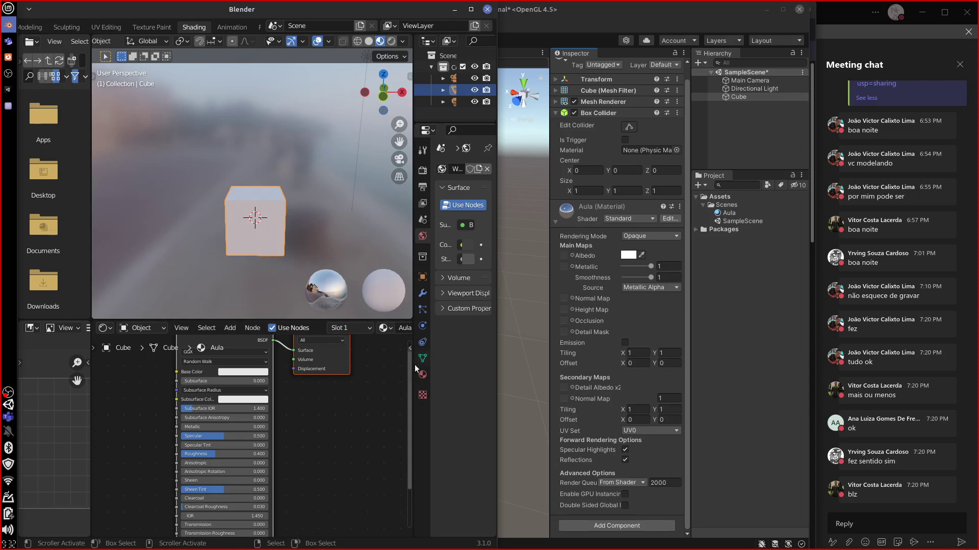
Widen the Outliner and Properties editors in the Shading workspace and return to the Layout workspace
left_click_drag(414, 365, 326, 371)
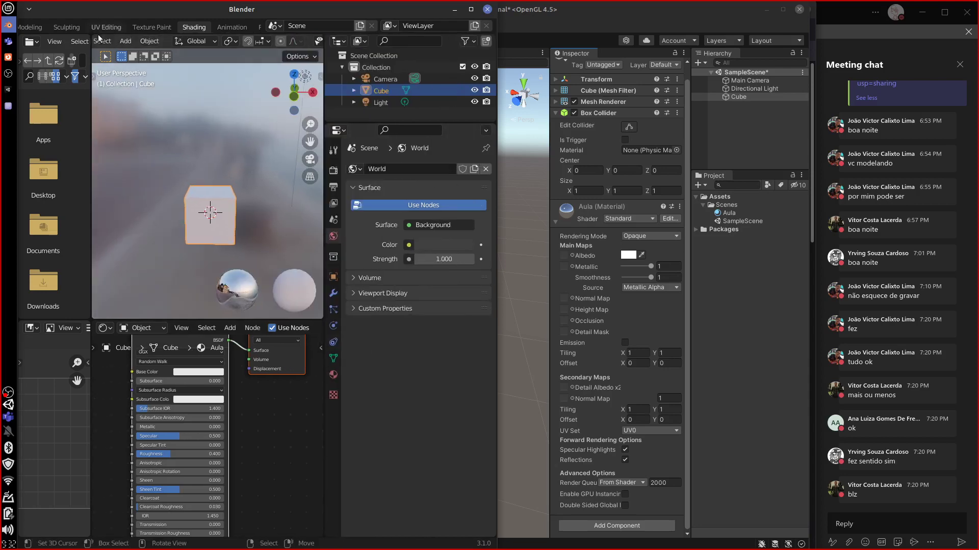
scroll(87, 24, "up", 5)
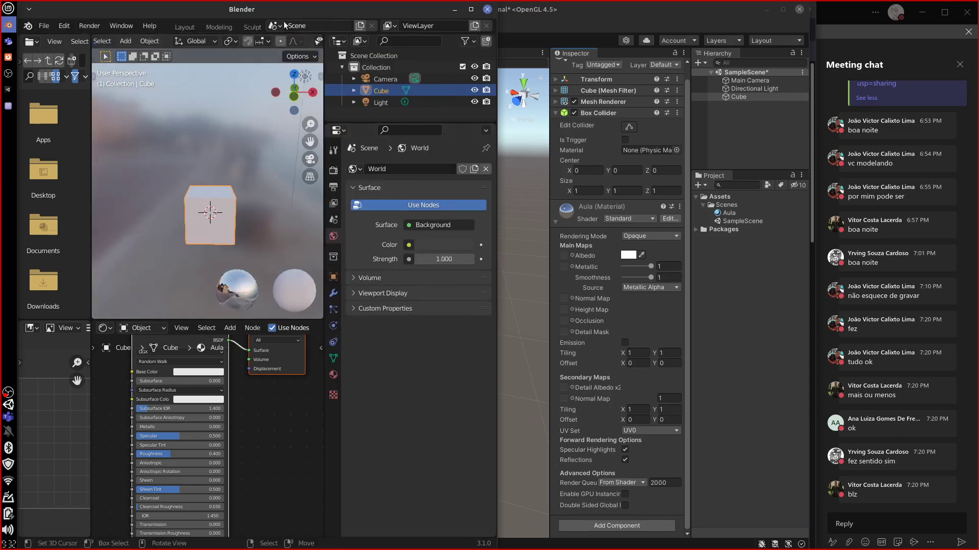
left_click(183, 25)
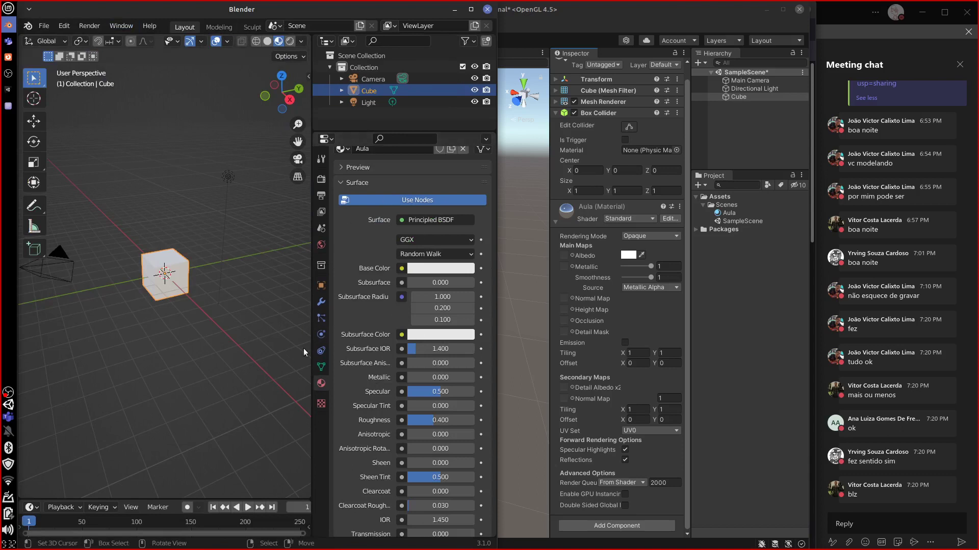
Set the Layout viewport's preview World Opacity to 1.000 and its HDRI to the road under a blue sky
left_click(302, 41)
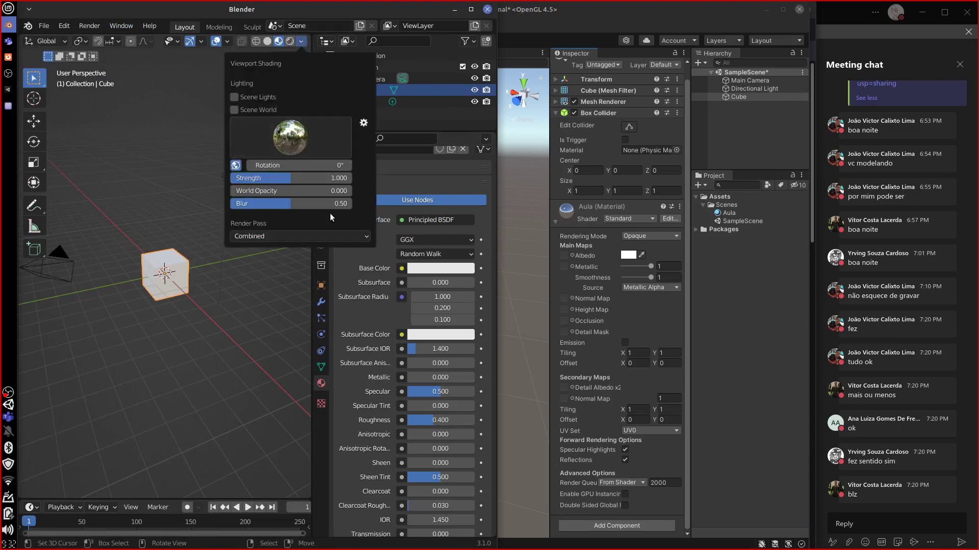
left_click_drag(244, 193, 389, 191)
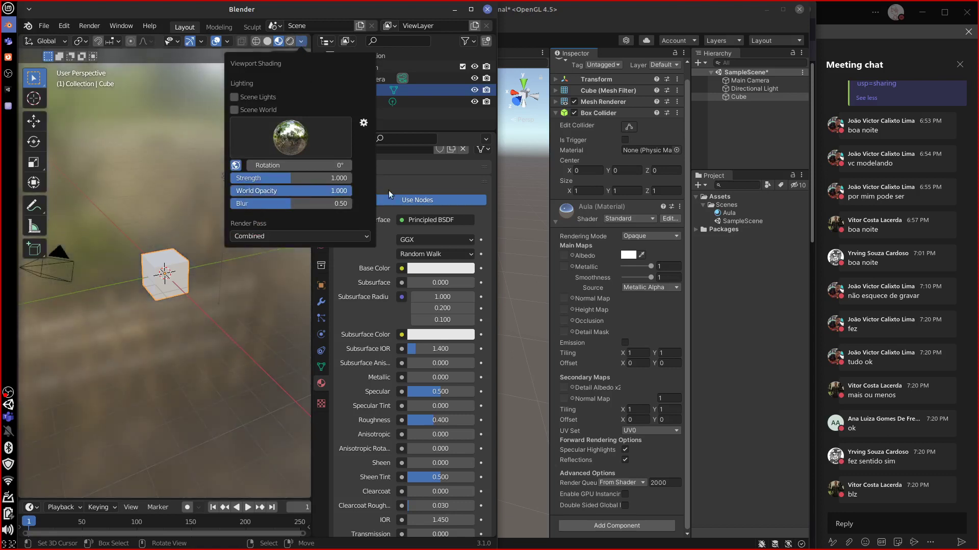
left_click(301, 41)
left_click(299, 141)
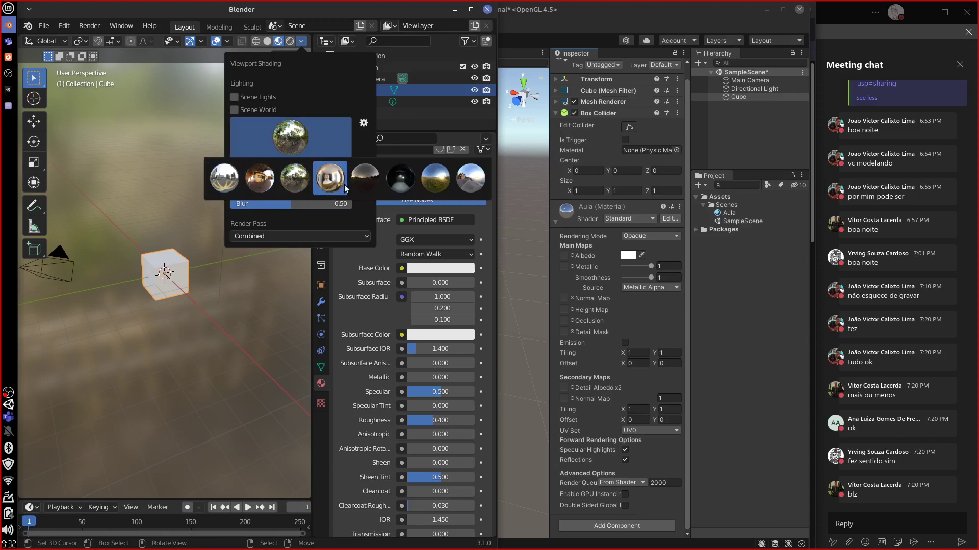
left_click(439, 180)
left_click(296, 142)
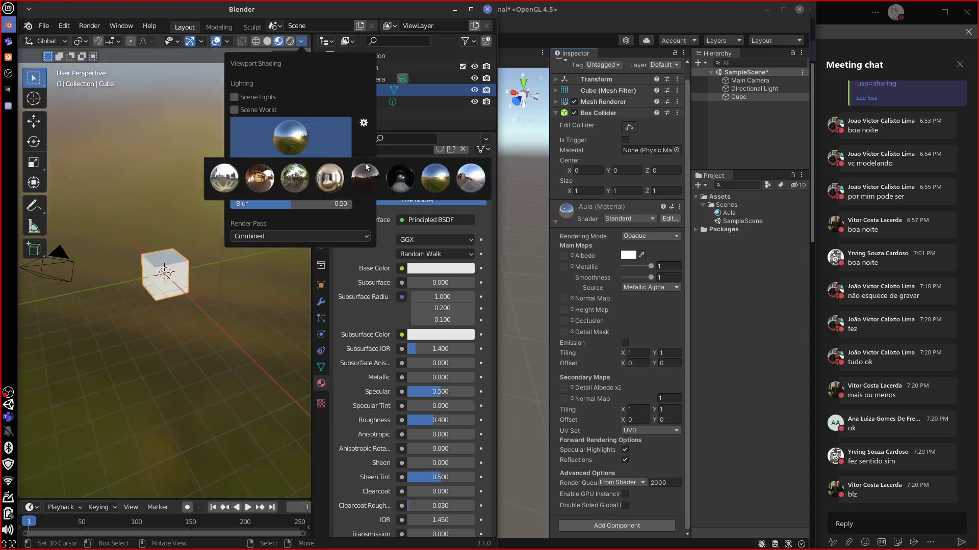
left_click(469, 179)
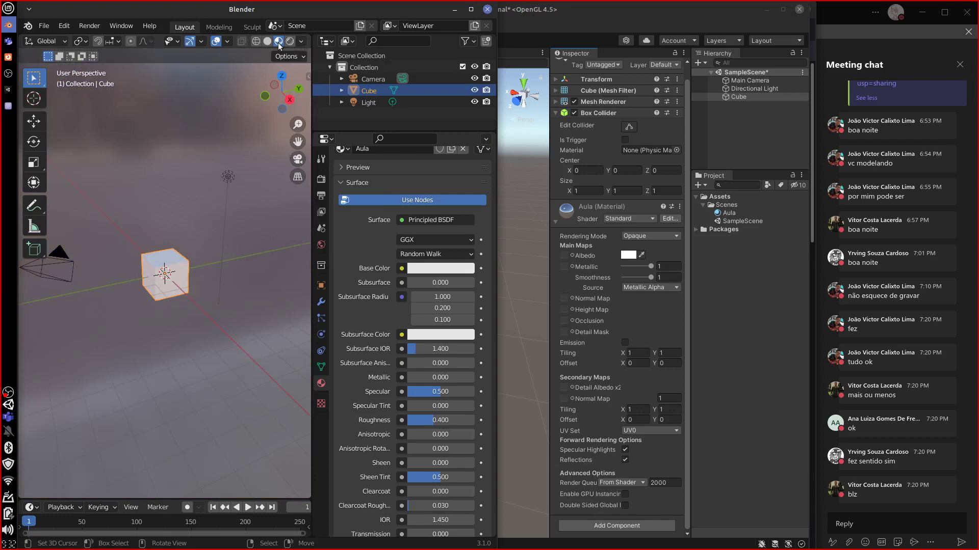
mouse_move(254, 108)
middle_mouse_down()
mouse_move(240, 283)
mouse_move(259, 262)
mouse_move(201, 292)
mouse_move(256, 319)
mouse_move(233, 324)
mouse_move(252, 273)
middle_mouse_up()
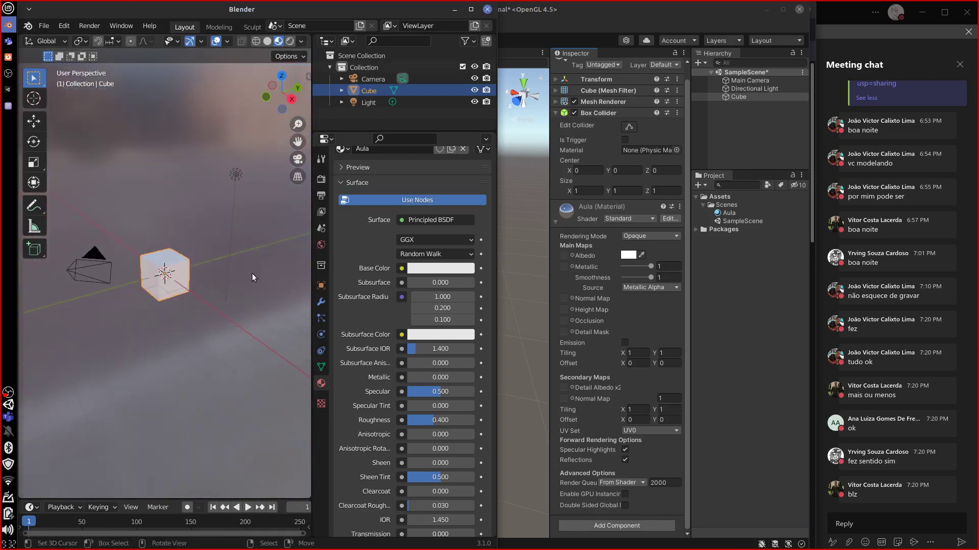
Select the scene's point light and change its type to Sun
left_click(301, 40)
mouse_move(216, 295)
middle_mouse_down()
mouse_move(225, 340)
mouse_move(255, 292)
mouse_move(232, 353)
mouse_move(198, 365)
mouse_move(217, 365)
mouse_move(223, 352)
middle_mouse_up()
left_click(249, 180)
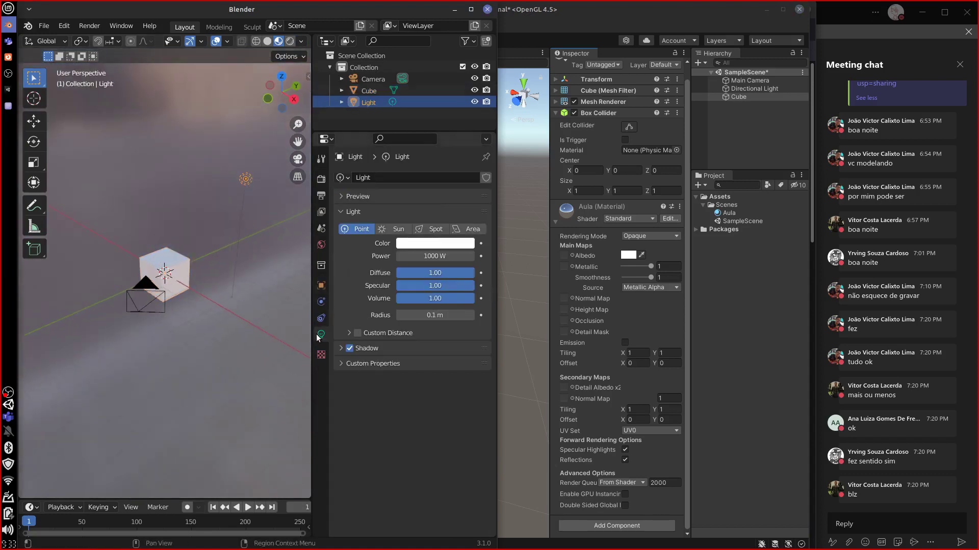
left_click(393, 229)
middle_click_drag(233, 377, 280, 335)
Select the cube in Blender and show the properties of its Aula material
left_click(179, 283)
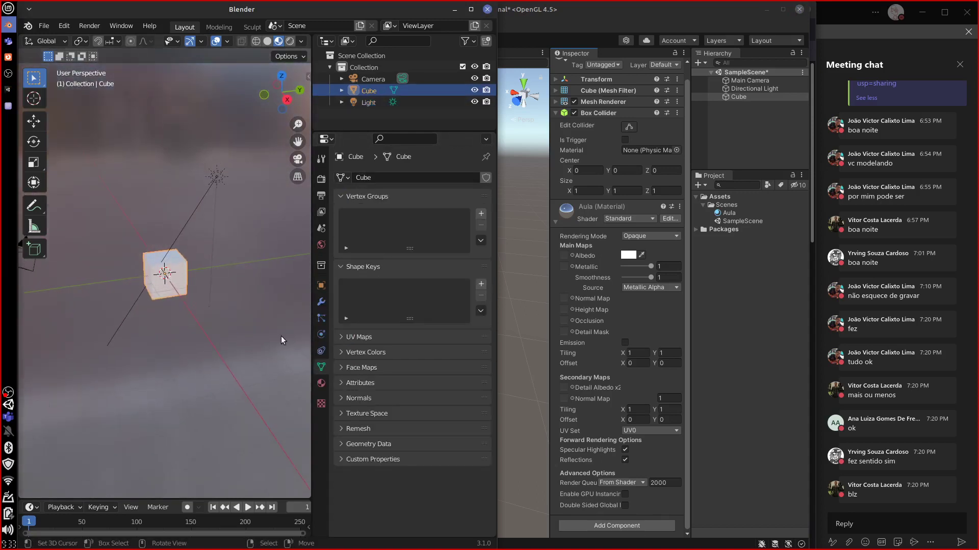
left_click(322, 385)
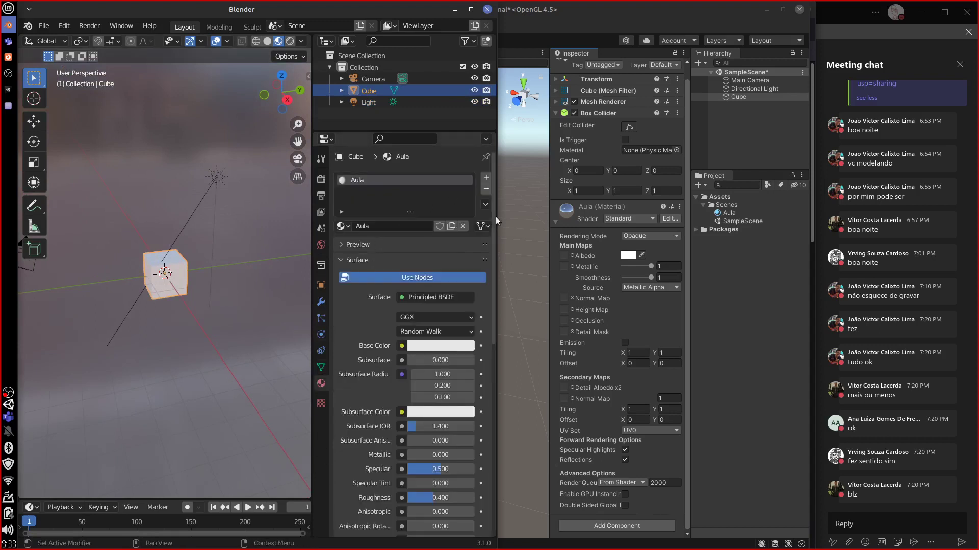
mouse_move(494, 243)
left_mouse_down()
mouse_move(488, 323)
mouse_move(493, 240)
left_mouse_up()
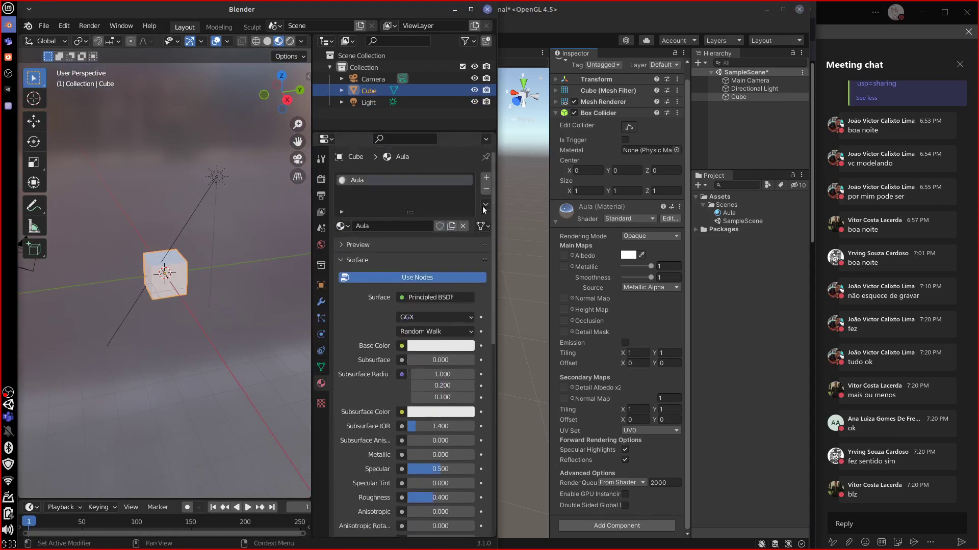
Expand the cube and its mesh in the Outliner down to the Aula material, and make the Outliner taller
left_click(341, 91)
left_click(353, 102)
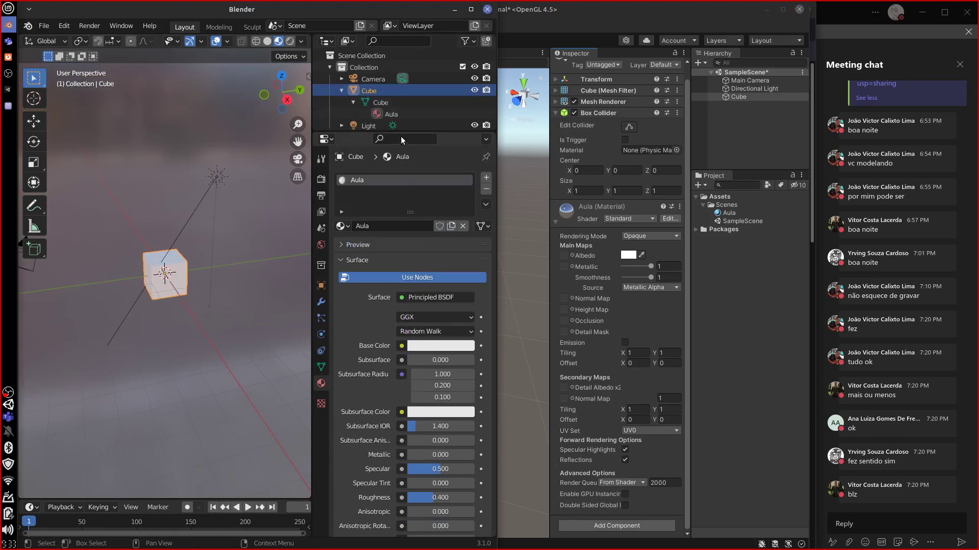
left_click_drag(402, 132, 402, 149)
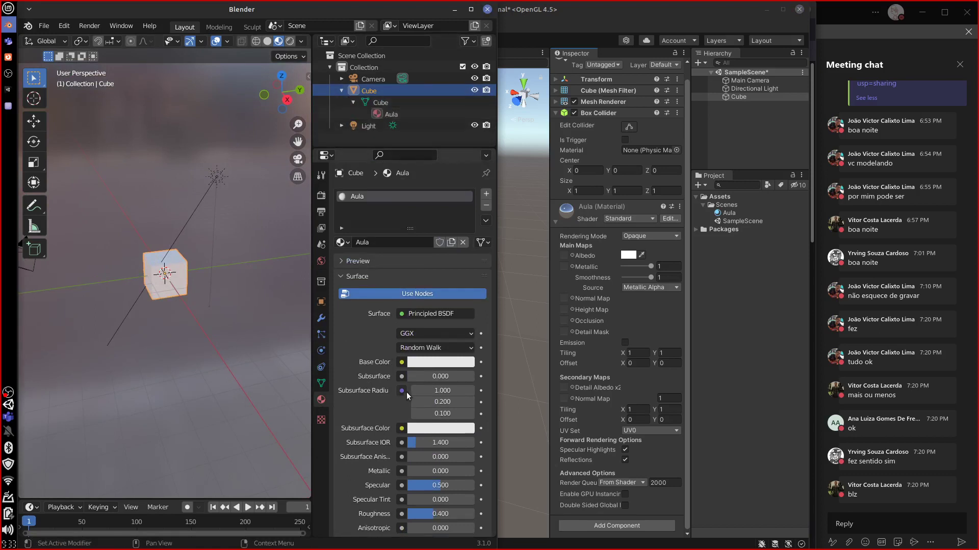
Collapse the Box Collider component of the Unity cube to bring its Aula material up, and return to Blender
left_click(742, 97)
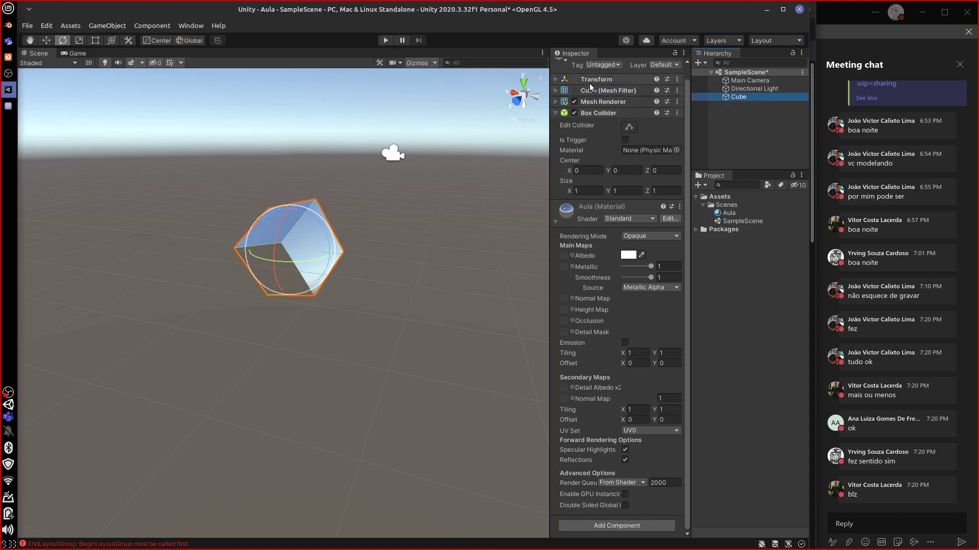
left_click_drag(684, 140, 687, 95)
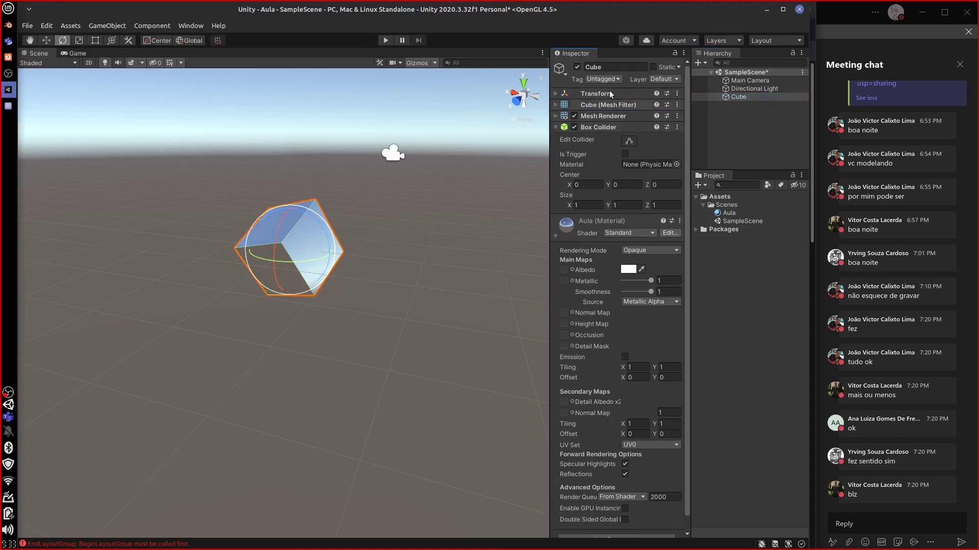
left_click(560, 130)
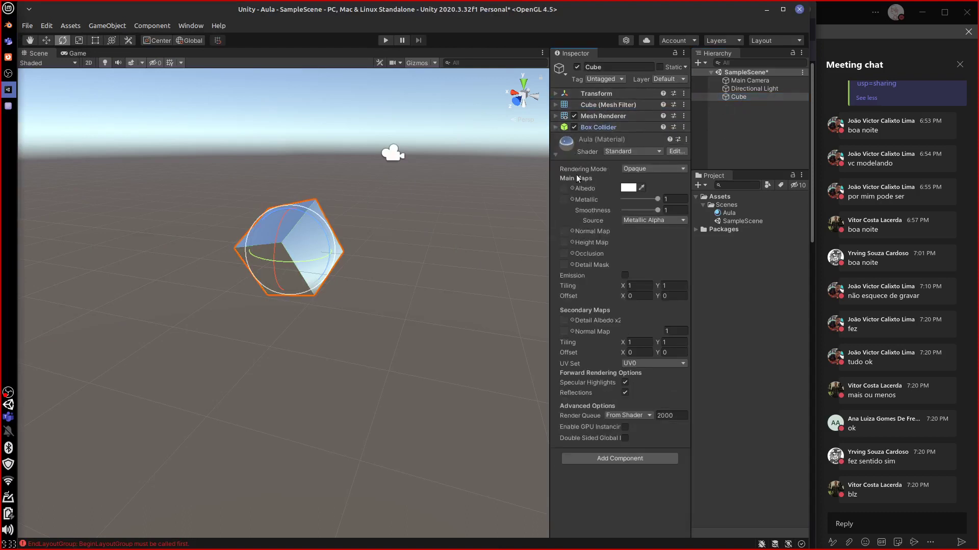
left_click(9, 25)
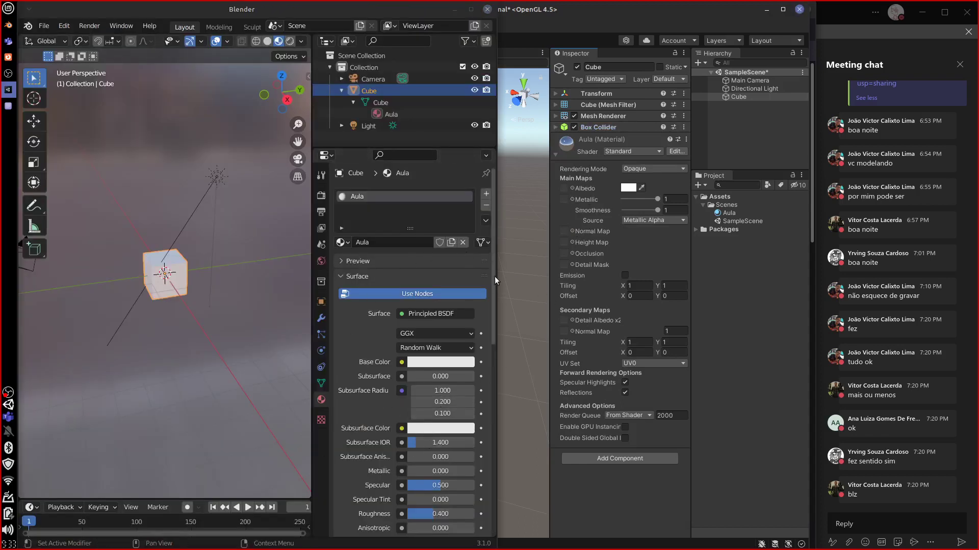
Compare the surface shader choices for Blender's Aula material with the shaders available for the Aula material in Unity
scroll(494, 281, "down", 1)
left_click_drag(494, 286, 491, 363)
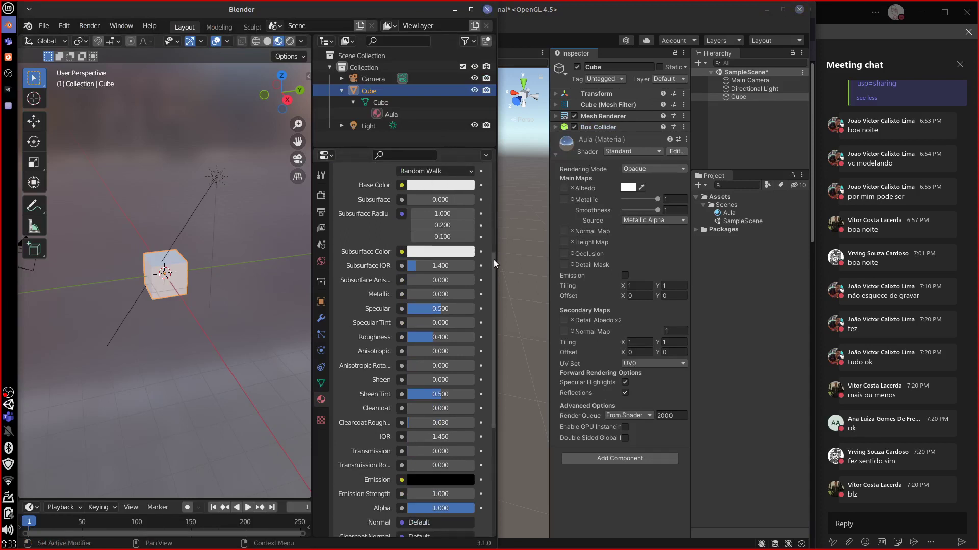
left_click_drag(493, 259, 494, 237)
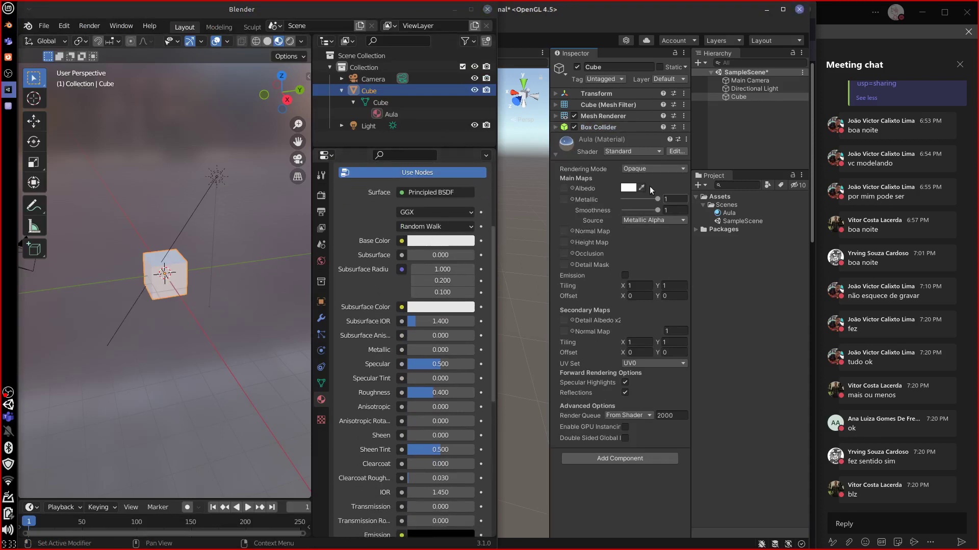
left_click_drag(494, 250, 495, 225)
left_click(447, 234)
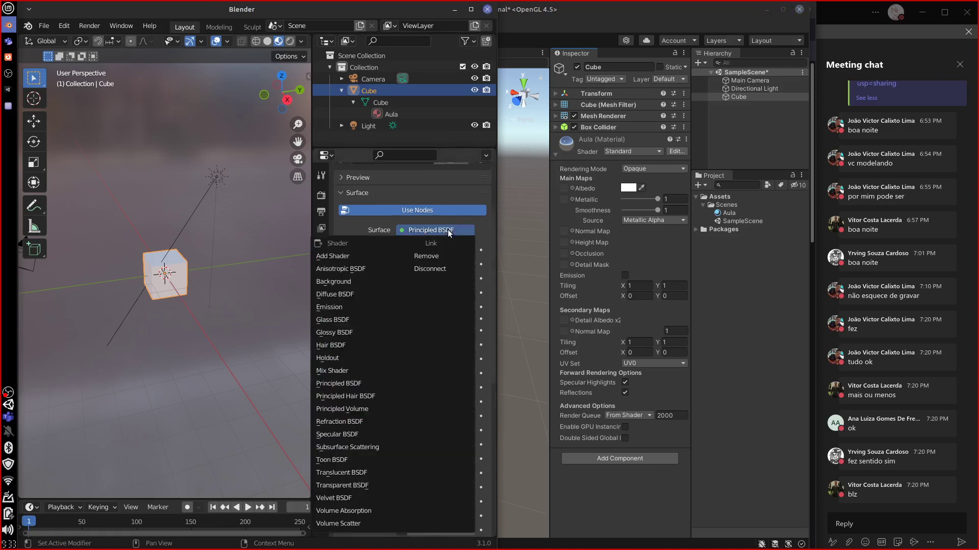
left_click(451, 232)
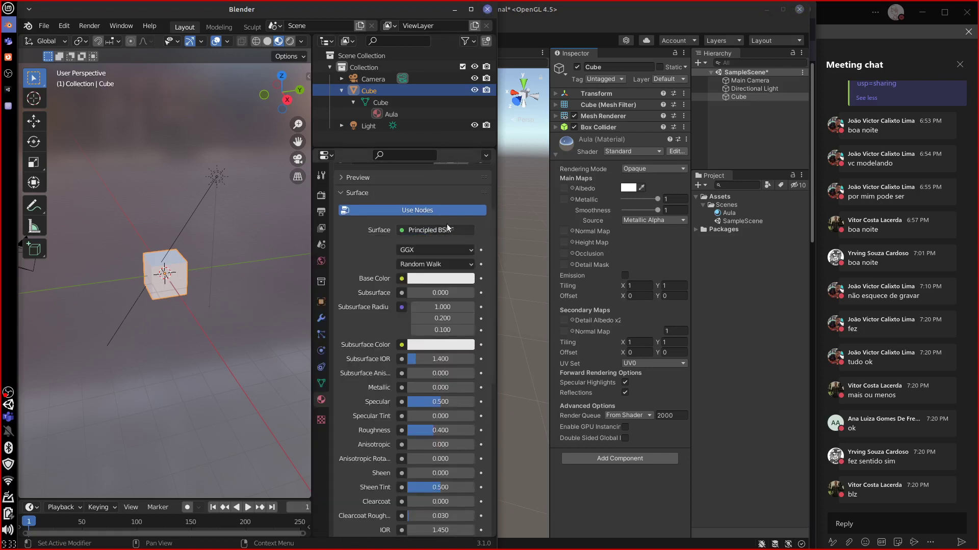
left_click(433, 232)
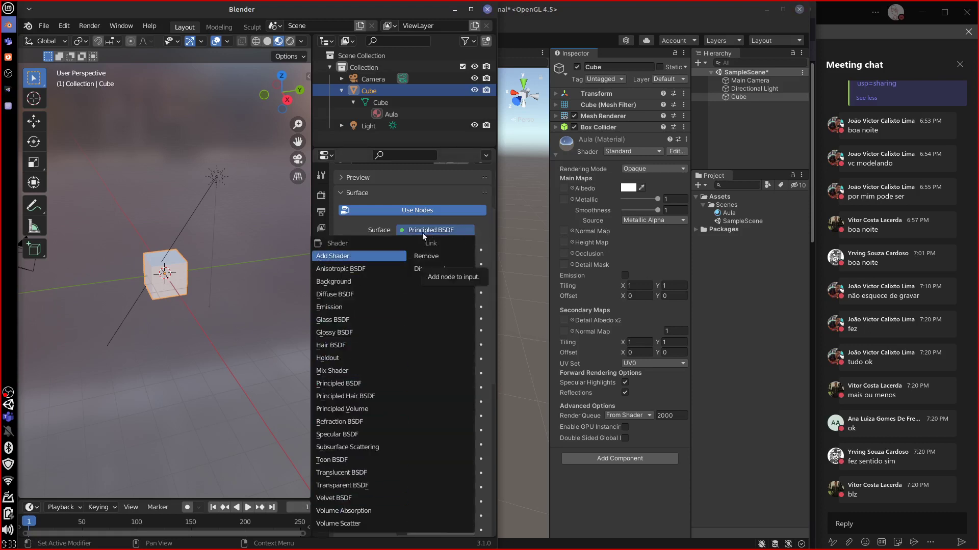
left_click(439, 232)
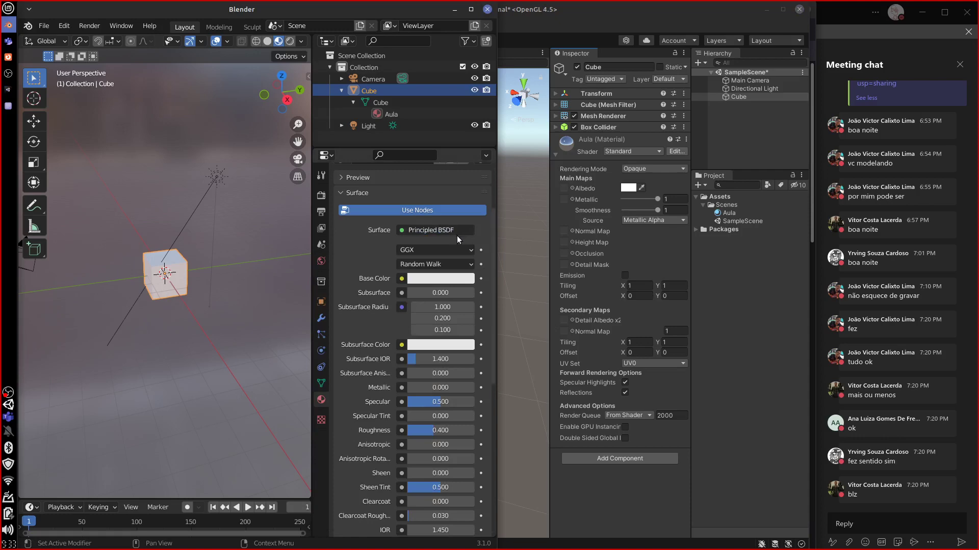
left_click(634, 151)
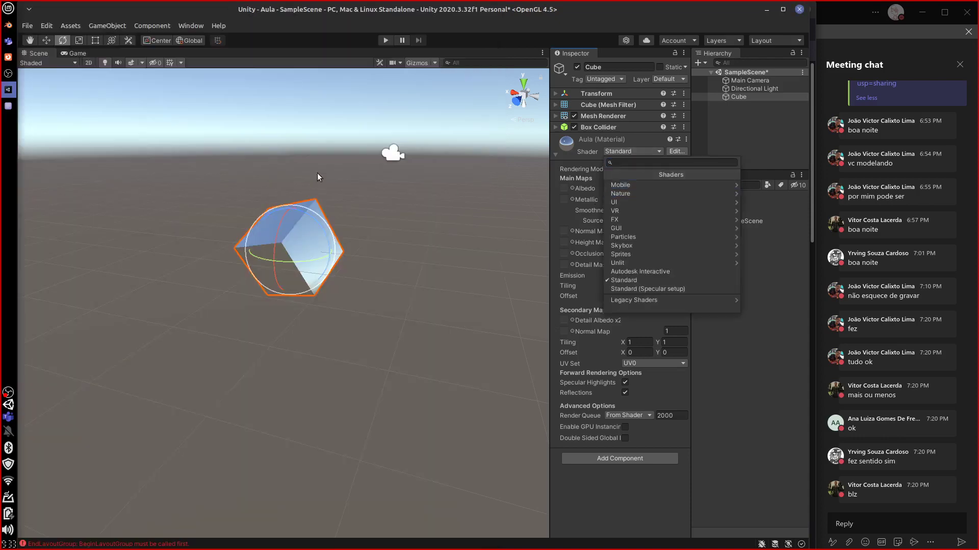
left_click(8, 89)
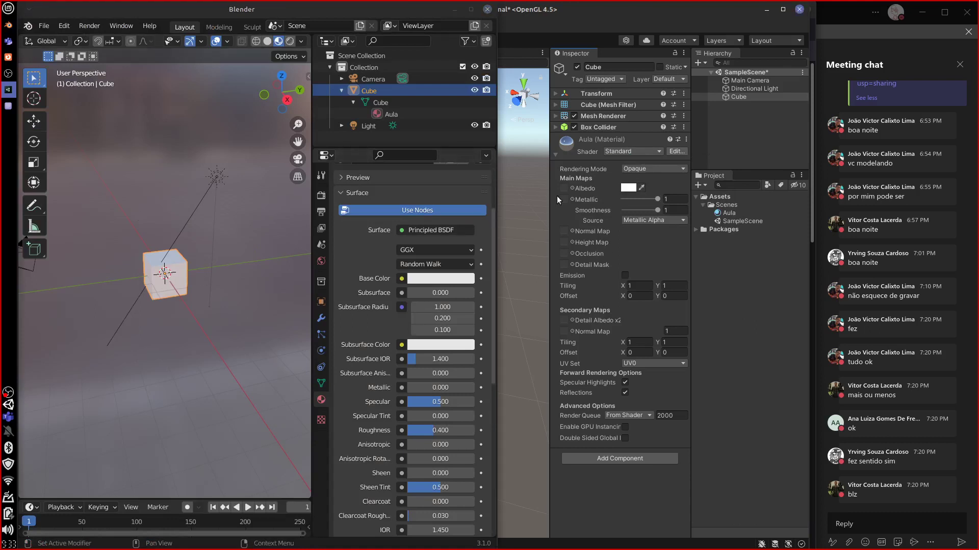
Examine the distribution and subsurface method choices in Blender and the Rendering Mode options of the Aula material in Unity
left_click(441, 250)
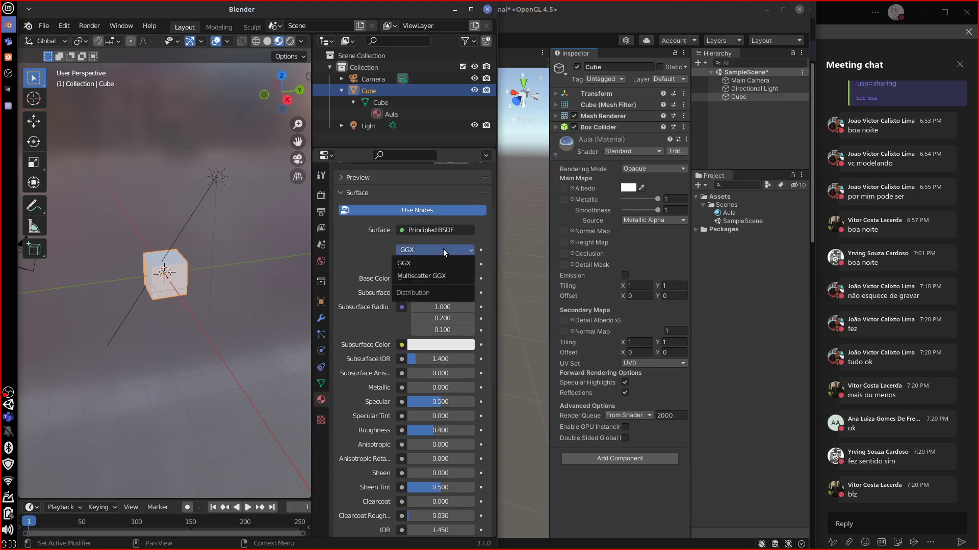
left_click(443, 250)
left_click(445, 264)
left_click(445, 262)
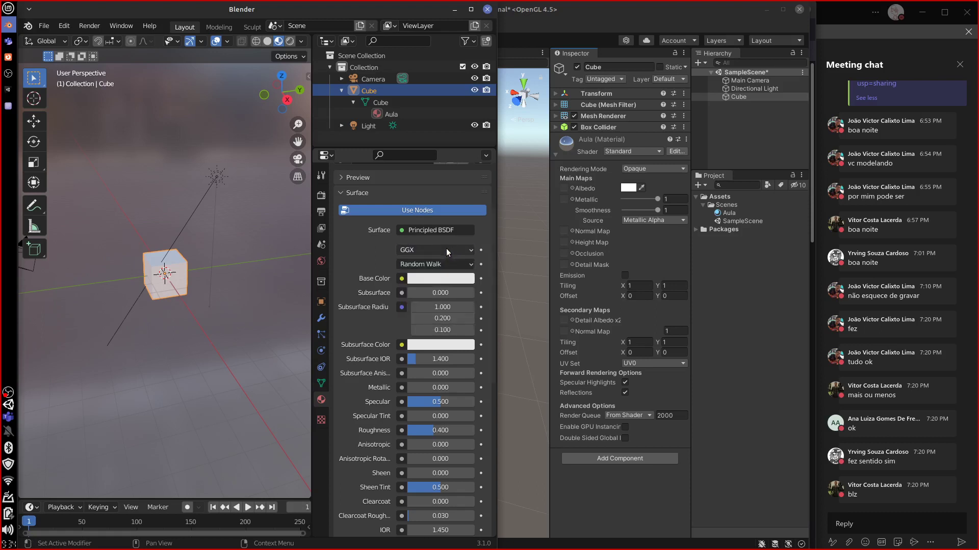
left_click(662, 170)
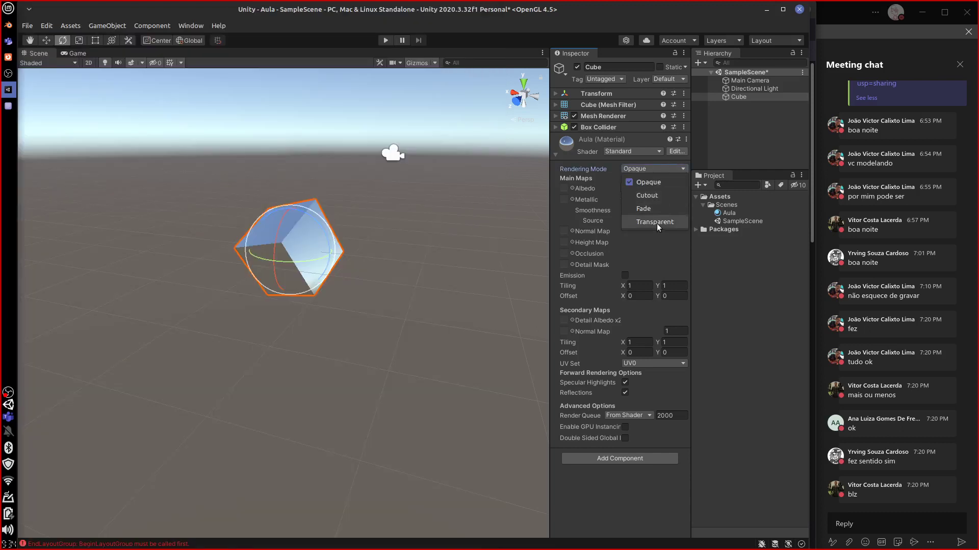
key("Escape")
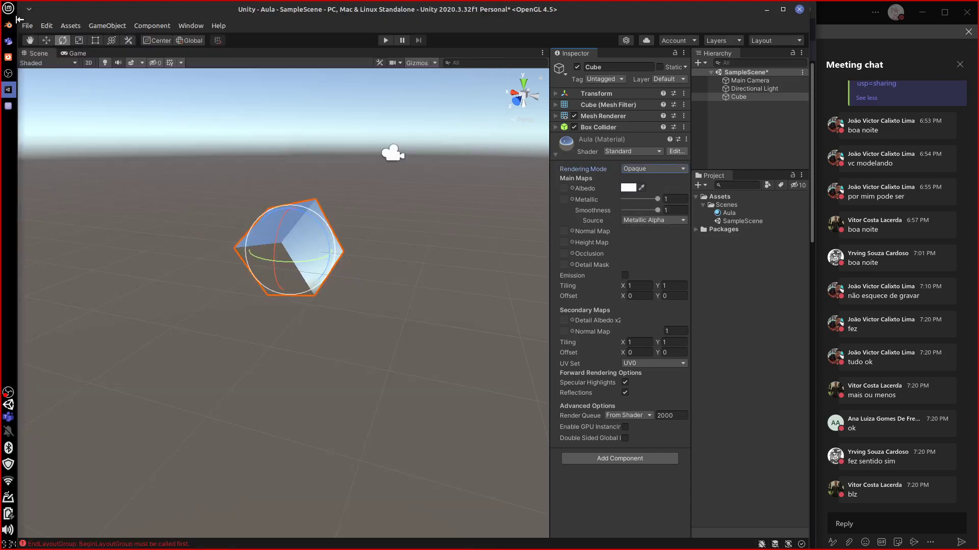
left_click(8, 25)
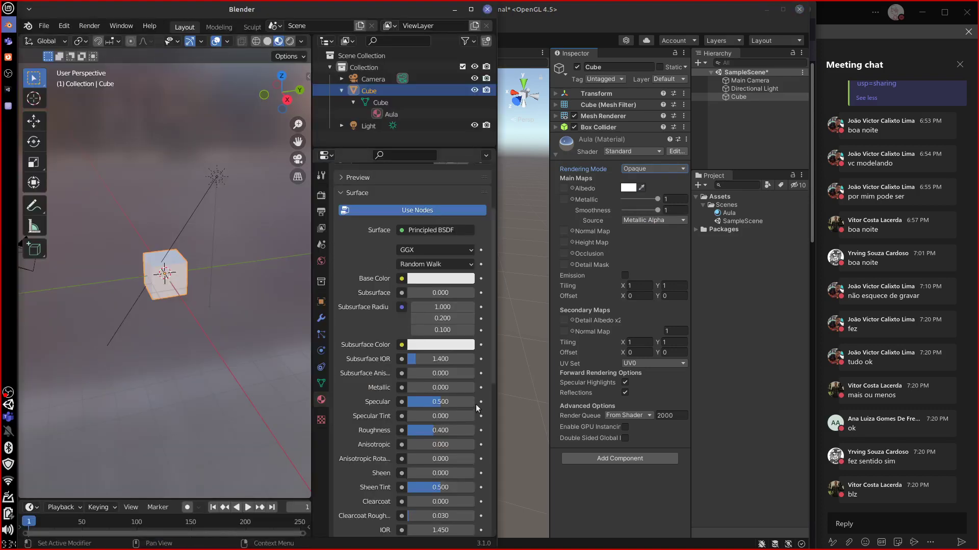
Set the Albedo colour of Unity's Aula material to light red FF8B8B and copy its hexadecimal code
left_click(662, 233)
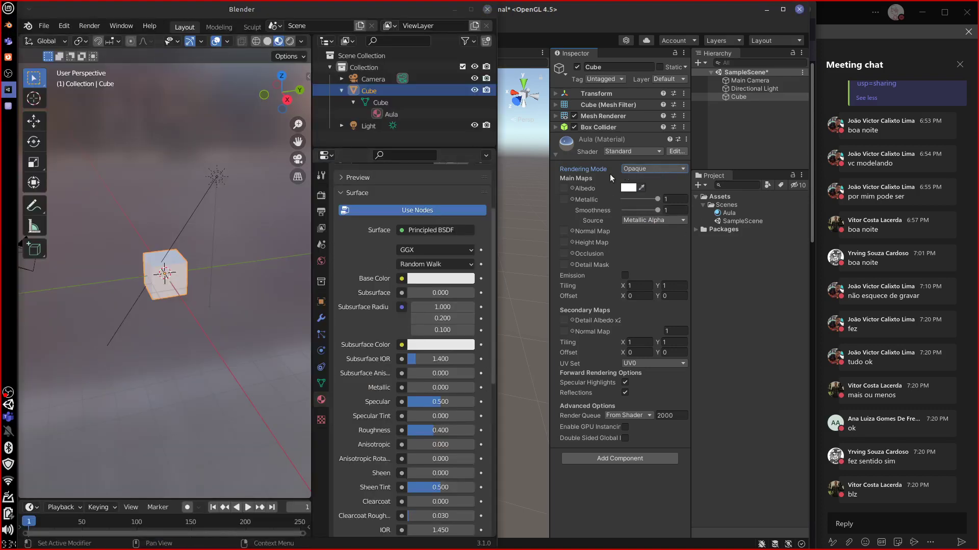
left_click(493, 311)
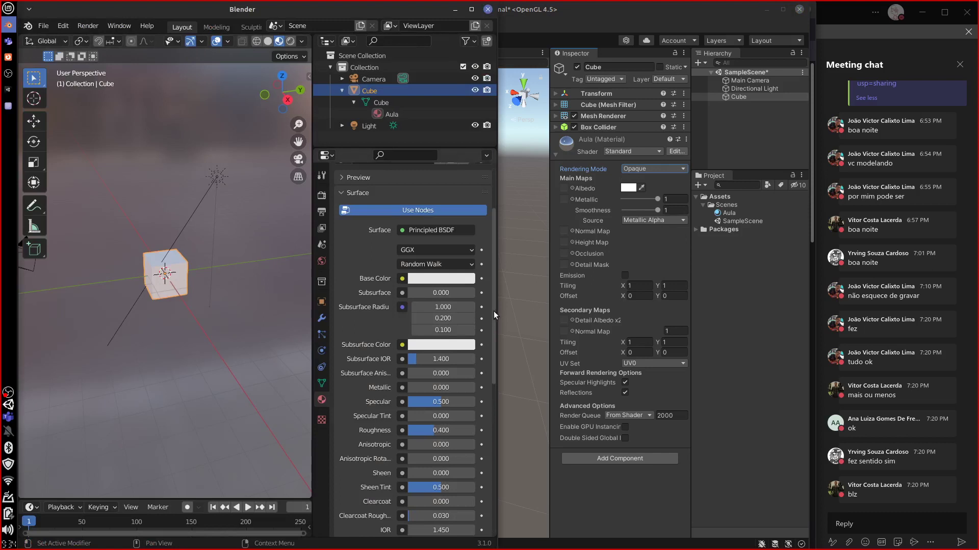
scroll(493, 312, "down", 2)
left_click(610, 241)
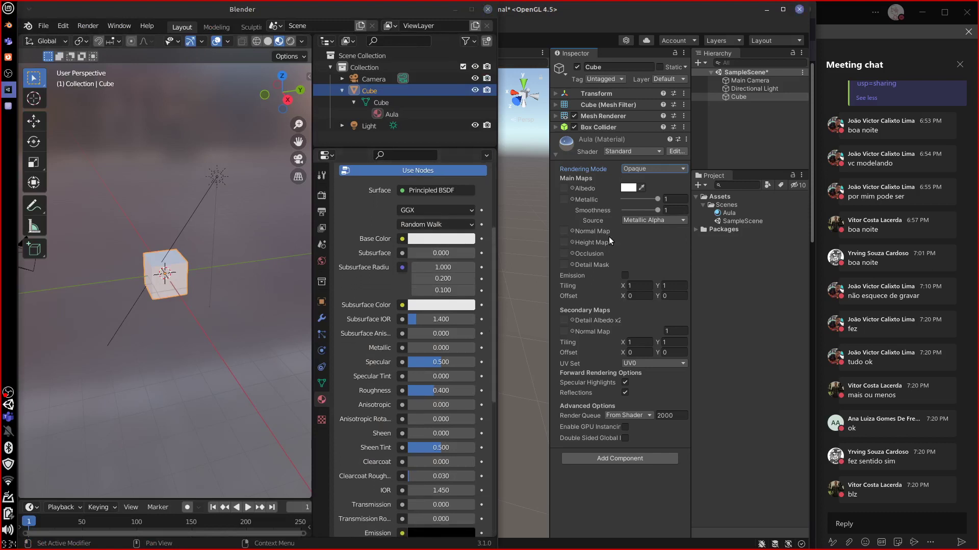
left_click(632, 188)
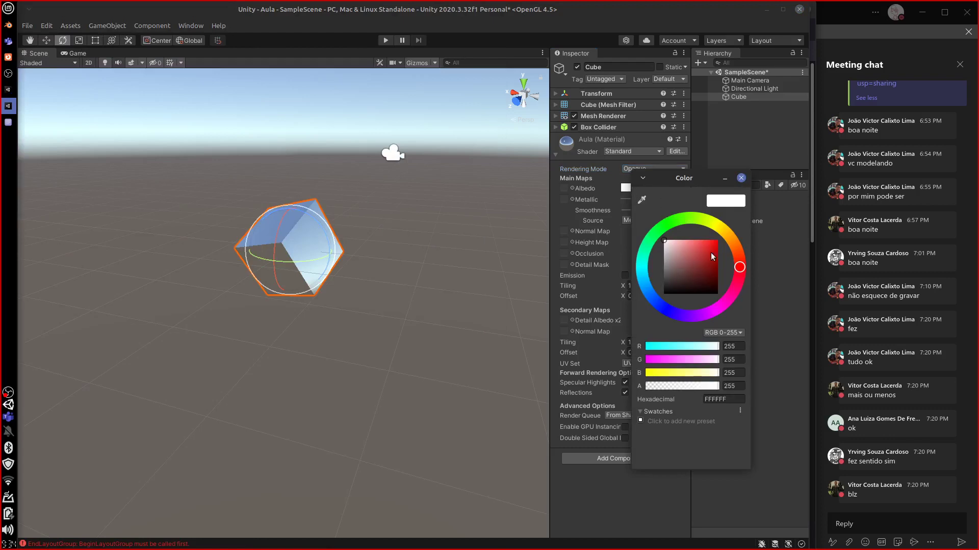
left_click_drag(710, 252, 699, 231)
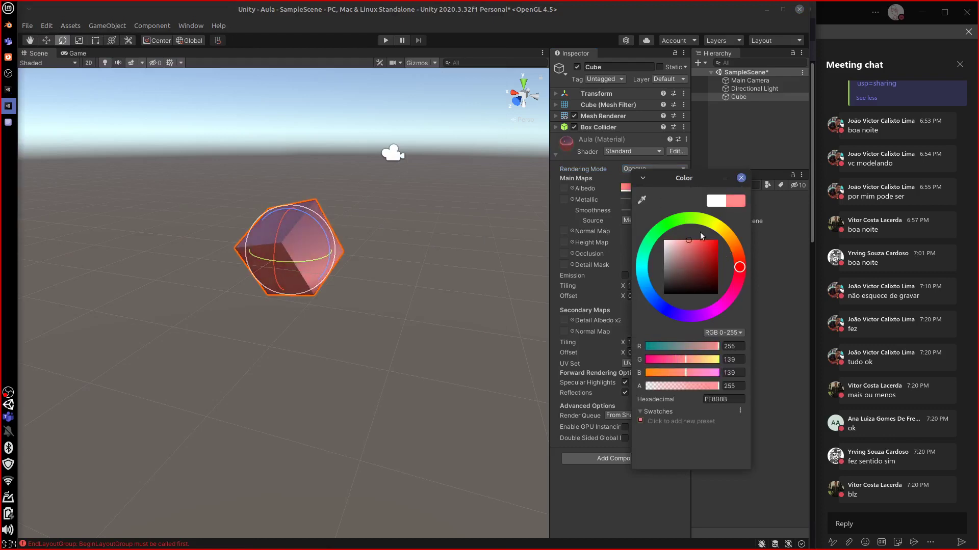
left_click(731, 399)
key("ctrl+c")
left_click(735, 482)
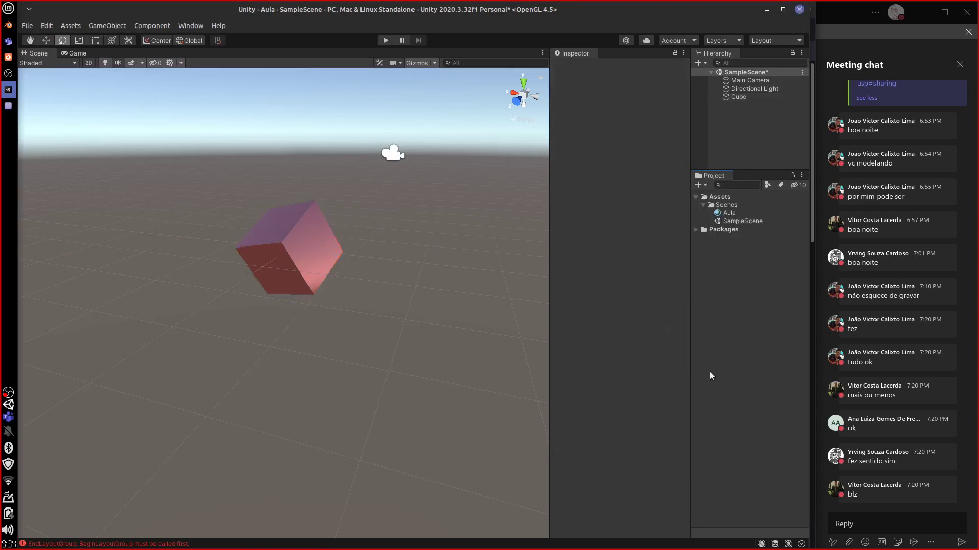
Switch to Blender and set the Aula material's Base Color to the copied hex code FF8B8B
left_click(9, 24)
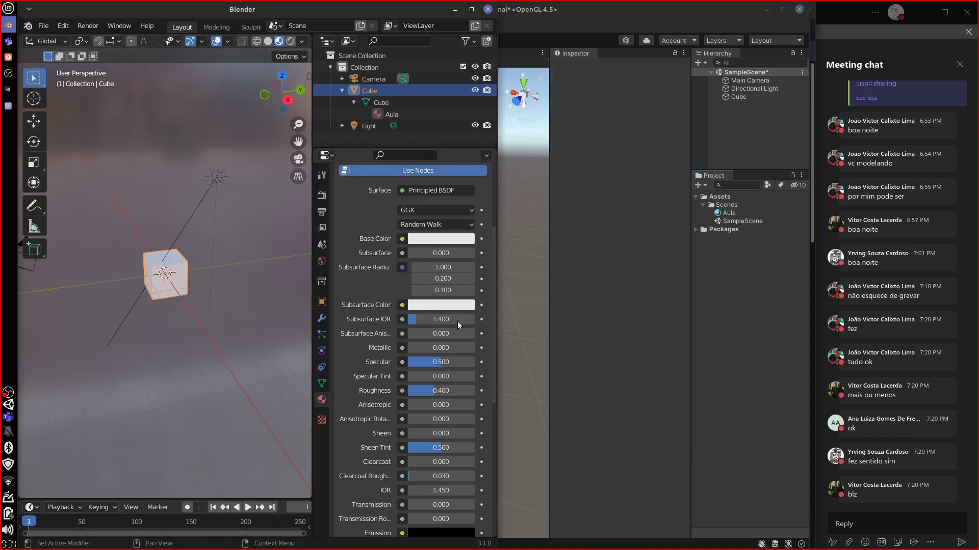
left_click(447, 240)
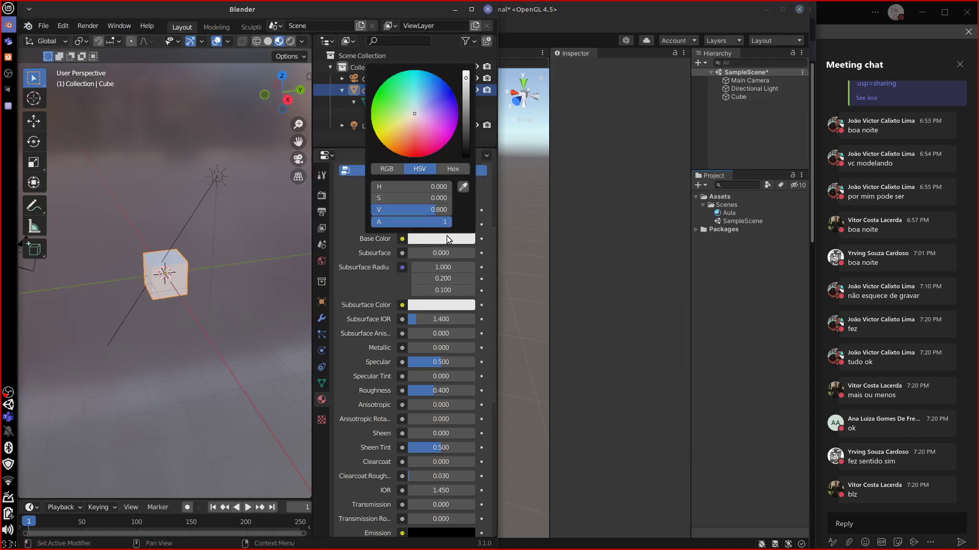
mouse_move(414, 115)
left_mouse_down()
mouse_move(399, 158)
mouse_move(409, 158)
left_mouse_up()
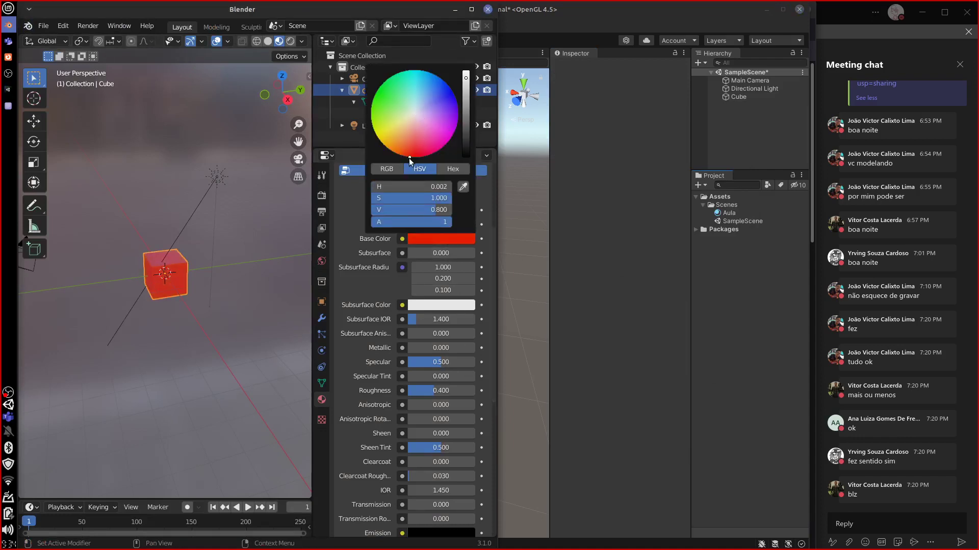
left_click(455, 169)
left_click(427, 189)
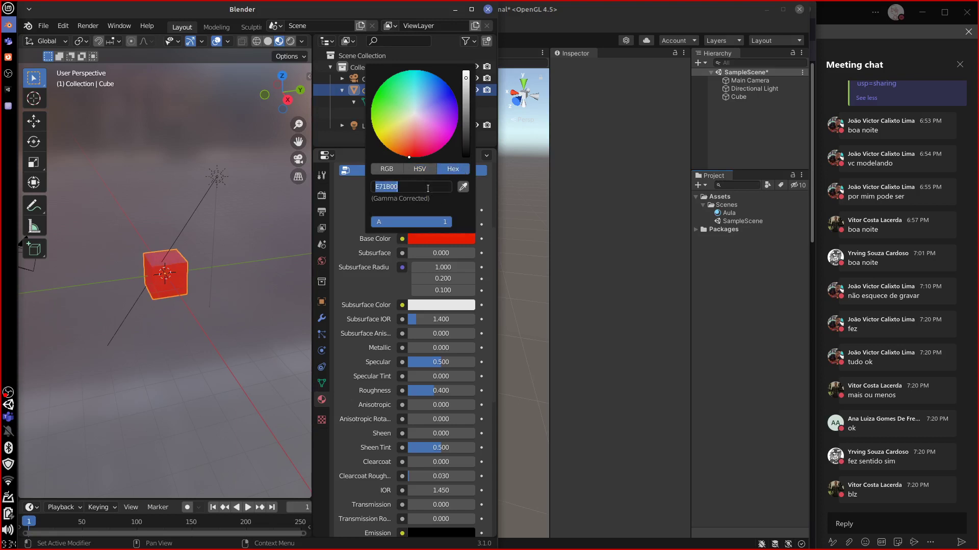
key("ctrl+v")
key("Return")
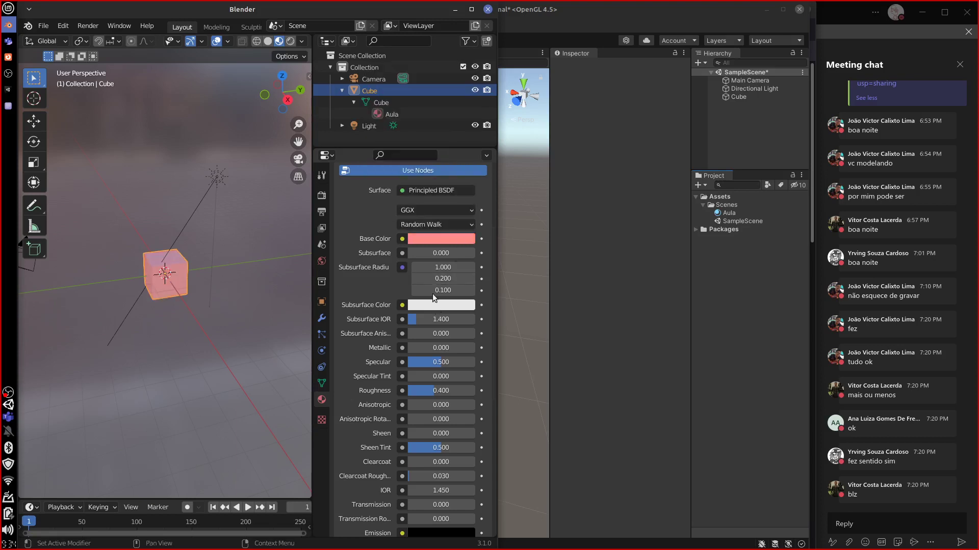
Select the Unity cube to show its material again, and view Blender's Base Color as RGB values for comparison
left_click(645, 203)
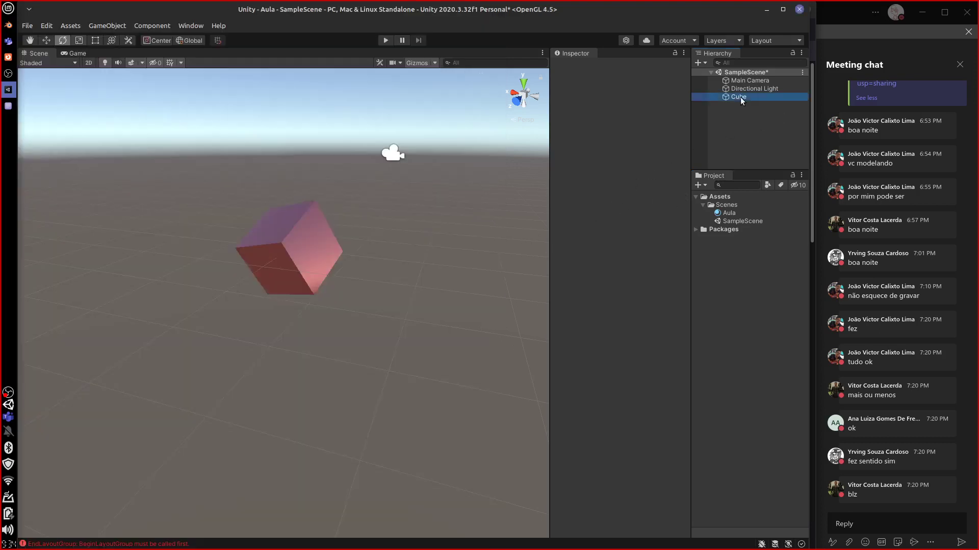
left_click(738, 97)
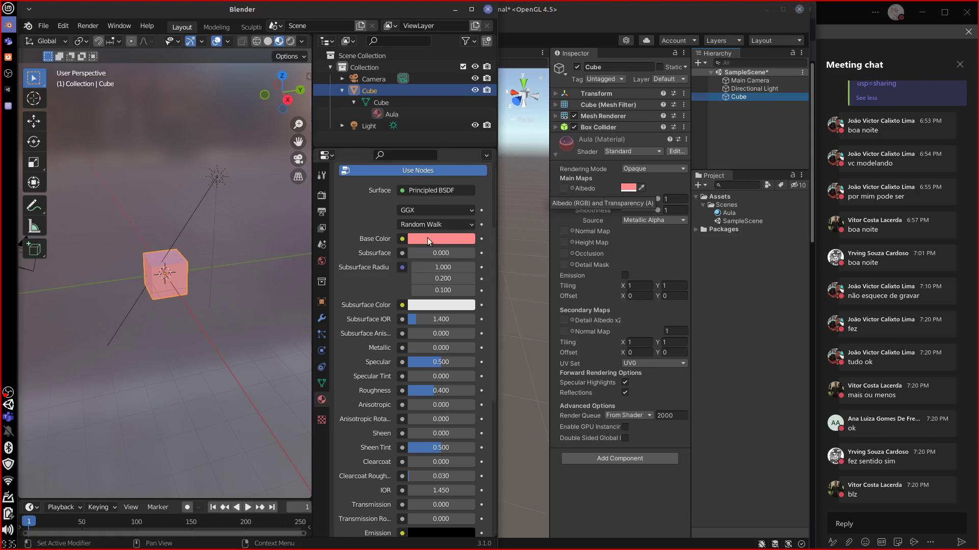
left_click(448, 239)
left_click(387, 169)
left_click(443, 240)
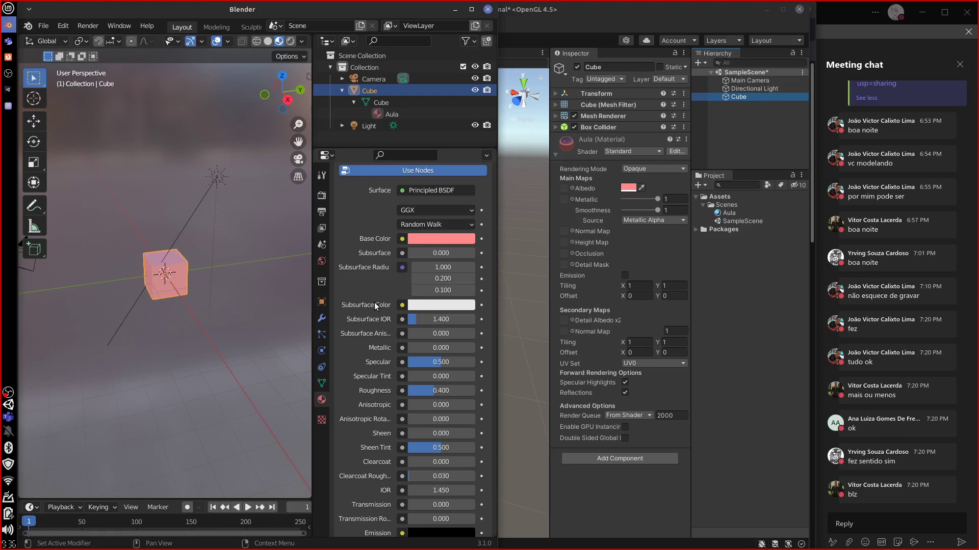
left_click(605, 262)
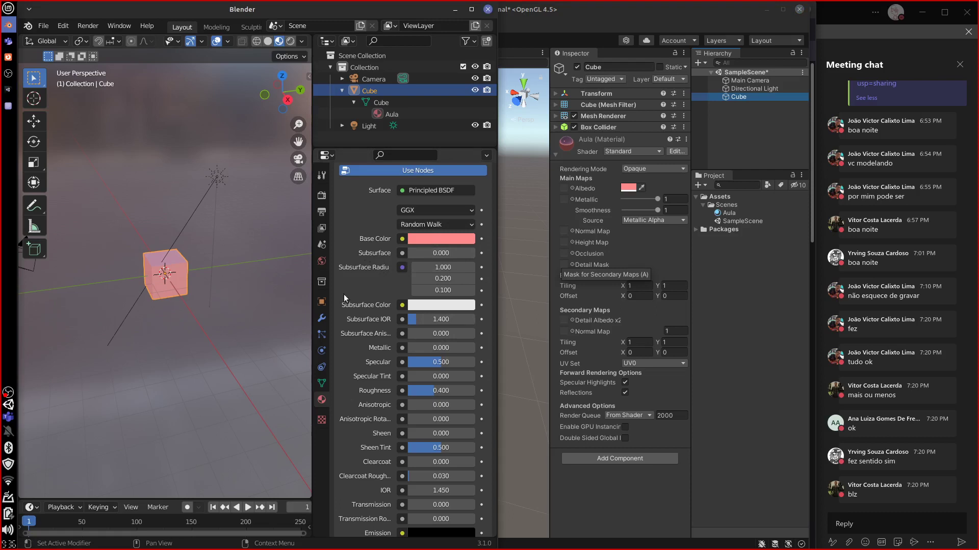
Widen Blender's Properties editor and enlarge its contents, bringing the Metallic and Specular settings into view
left_click_drag(312, 304, 270, 305)
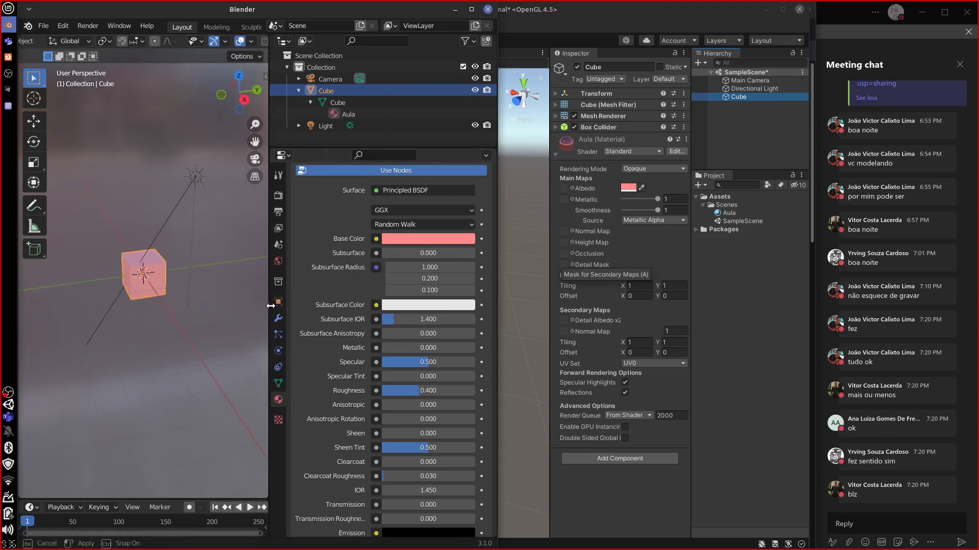
key("KP_Add")
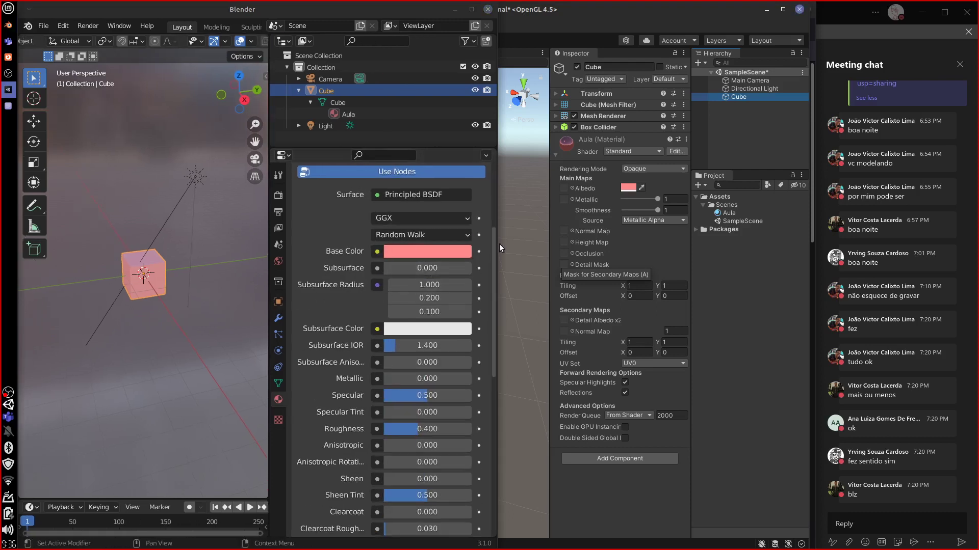
scroll(490, 294, "down", 5)
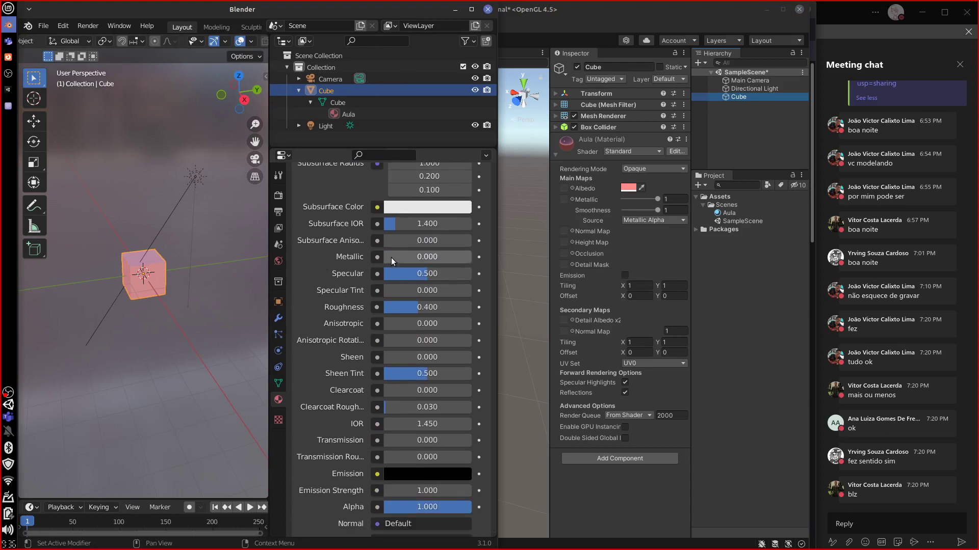
Set Metallic to 1.000 on Blender's Aula material and to 1 on the Aula material in Unity
left_click_drag(388, 257, 509, 256)
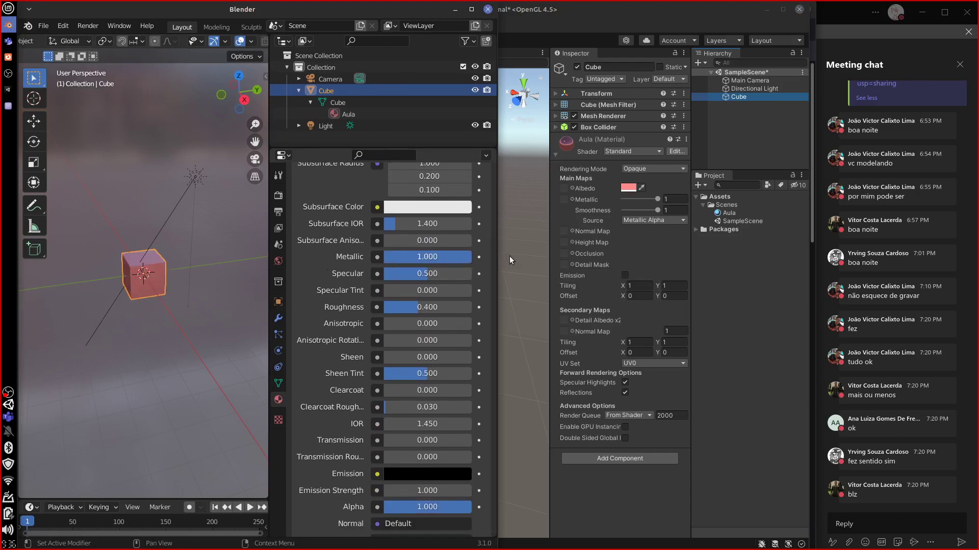
left_click(561, 240)
left_click_drag(657, 199, 698, 201)
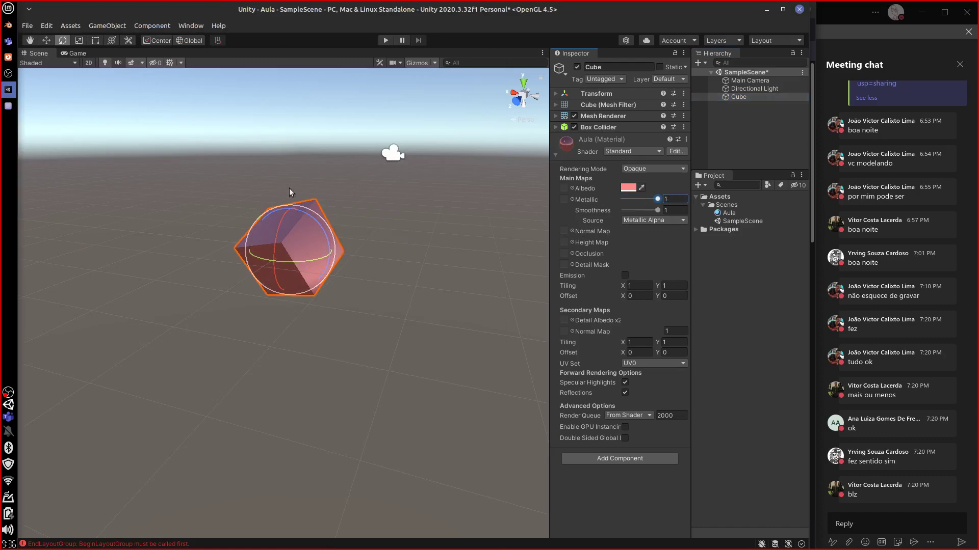
Return to Blender, hold the Aula material's Metallic at 1.000 and lower its Specular to 0.000
left_click(8, 25)
left_click_drag(464, 262, 518, 262)
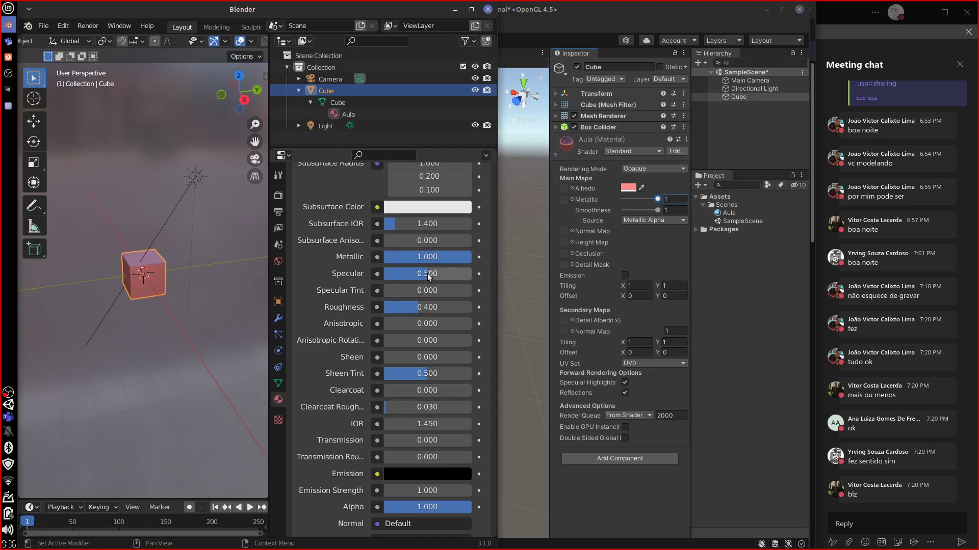
mouse_move(428, 273)
left_mouse_down()
mouse_move(400, 273)
mouse_move(448, 271)
mouse_move(380, 273)
left_mouse_up()
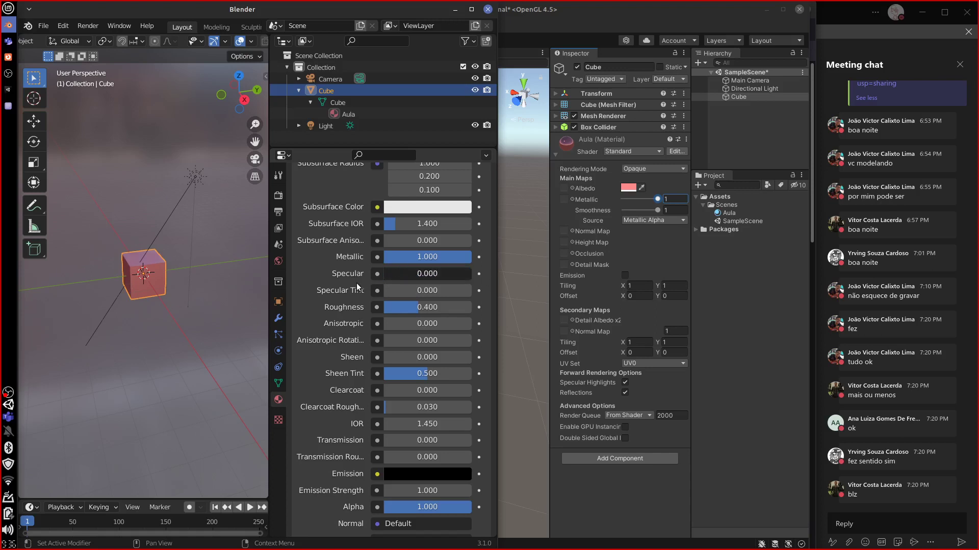
Try Metallic 0.000 with Specular about 0.709 on Blender's Aula material, and return them to 1.000 and 0.000
mouse_move(462, 259)
left_mouse_down()
mouse_move(362, 265)
mouse_move(501, 283)
left_mouse_up()
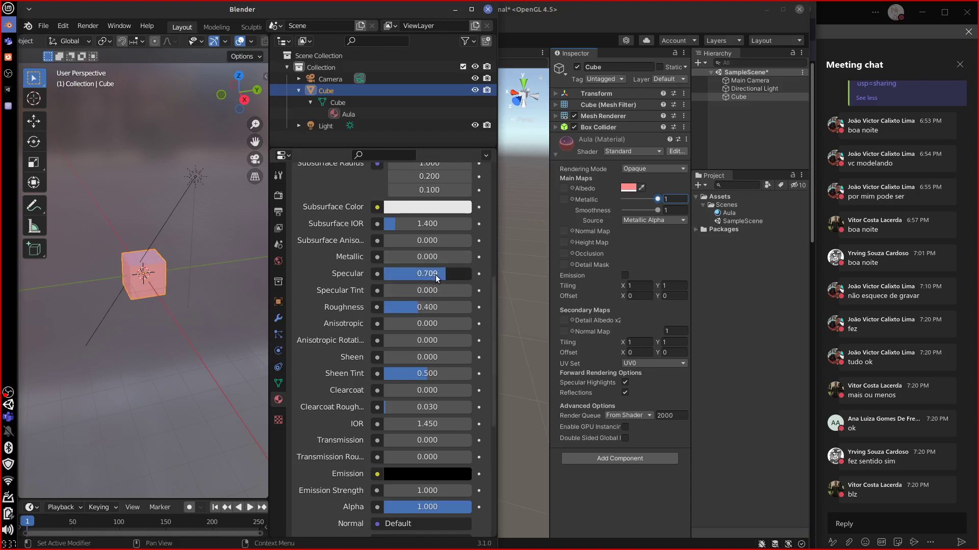
mouse_move(436, 274)
left_mouse_down()
mouse_move(389, 274)
mouse_move(432, 257)
mouse_move(466, 260)
left_mouse_up()
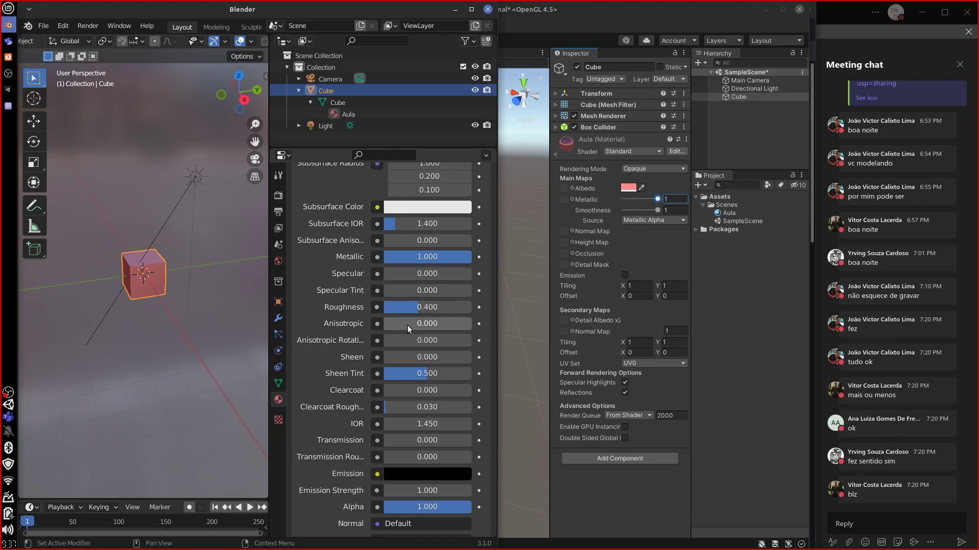
left_click(619, 219)
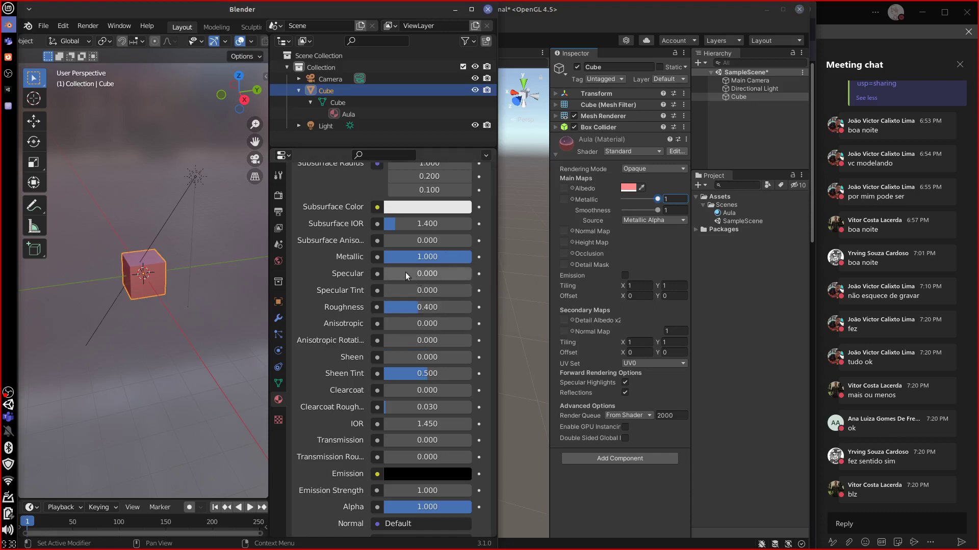
left_click(442, 274)
key("shift+Tab")
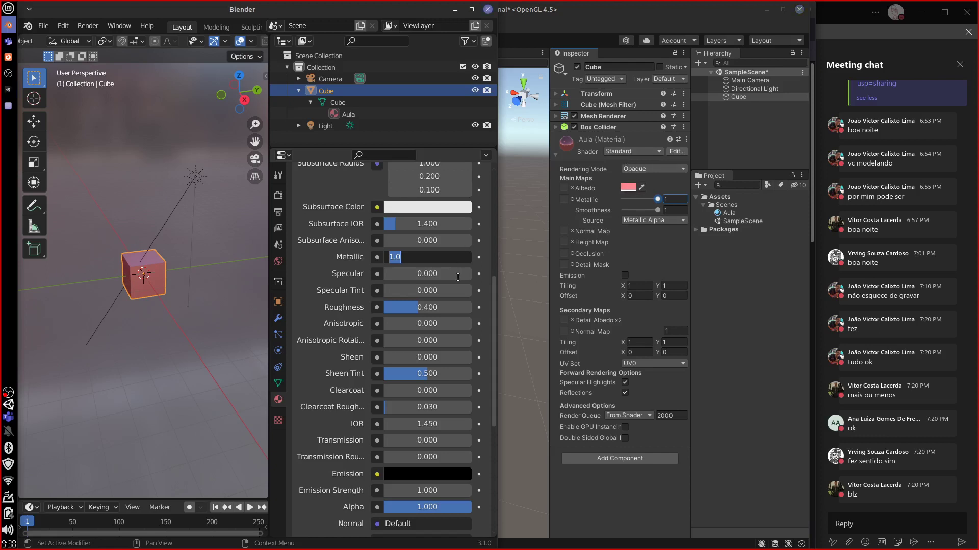
key("Return")
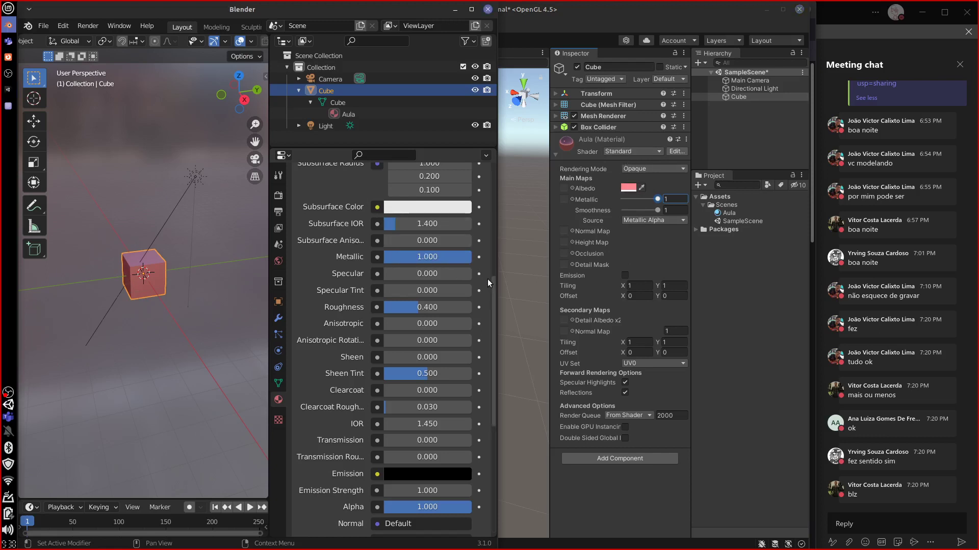
Try adjusting the Specular Tint of Blender's Aula material and undo the change
left_click_drag(490, 280, 495, 261)
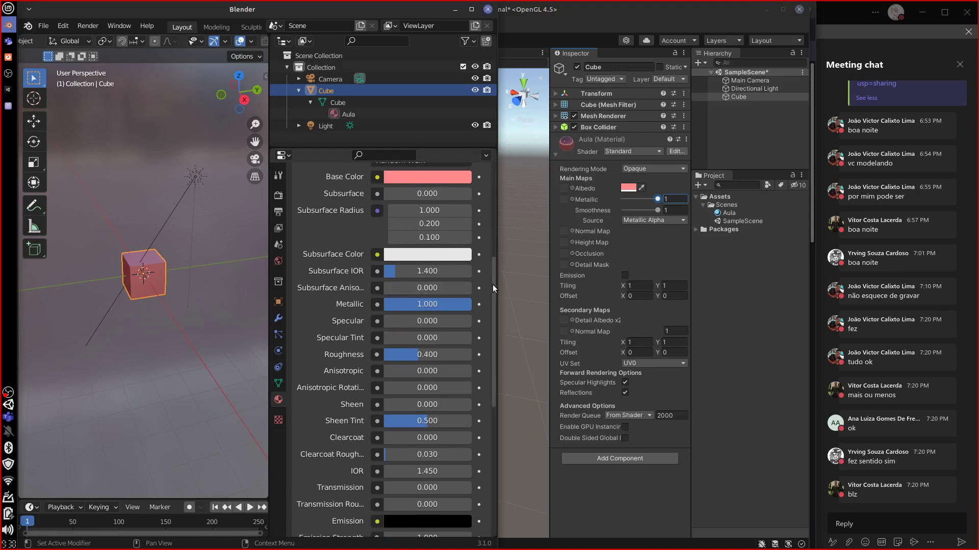
scroll(491, 304, "down", 5)
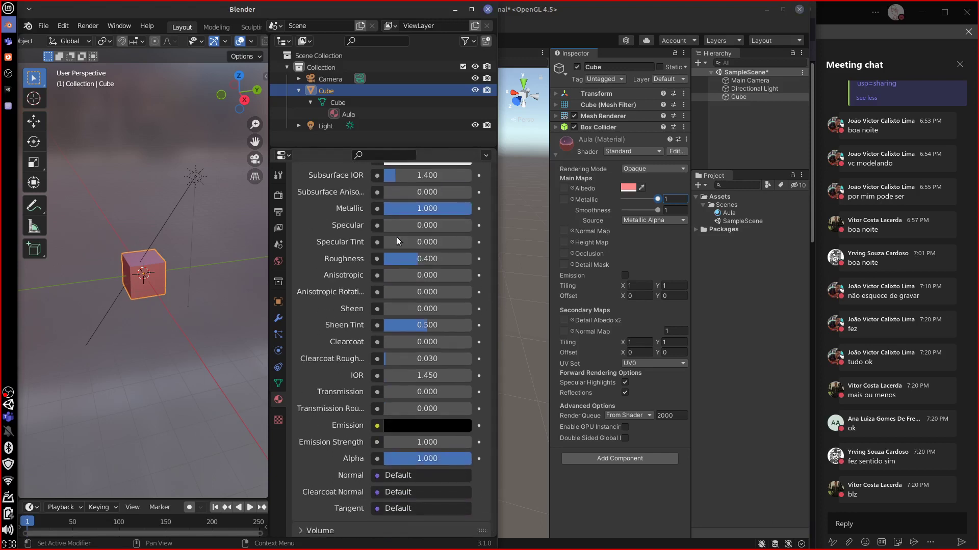
left_click_drag(397, 237, 448, 243)
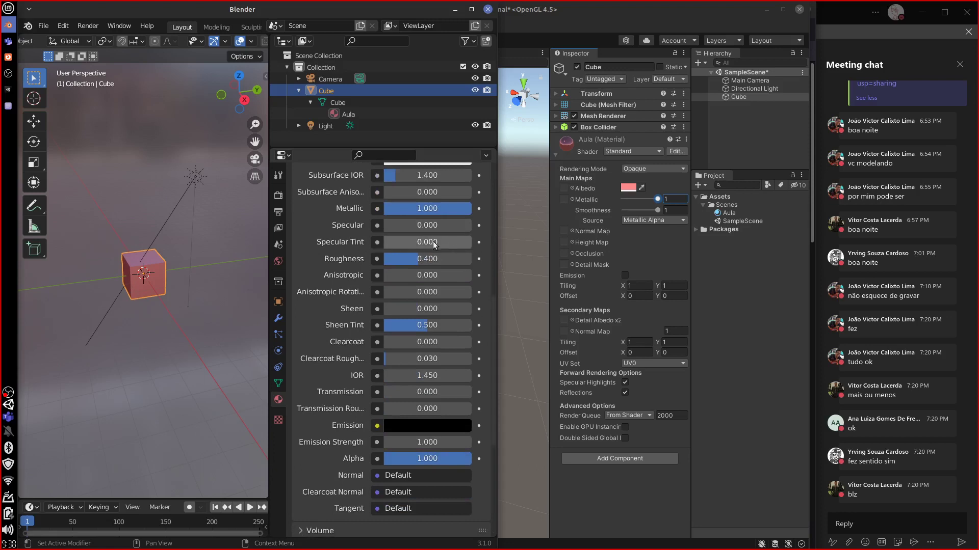
key("ctrl+z")
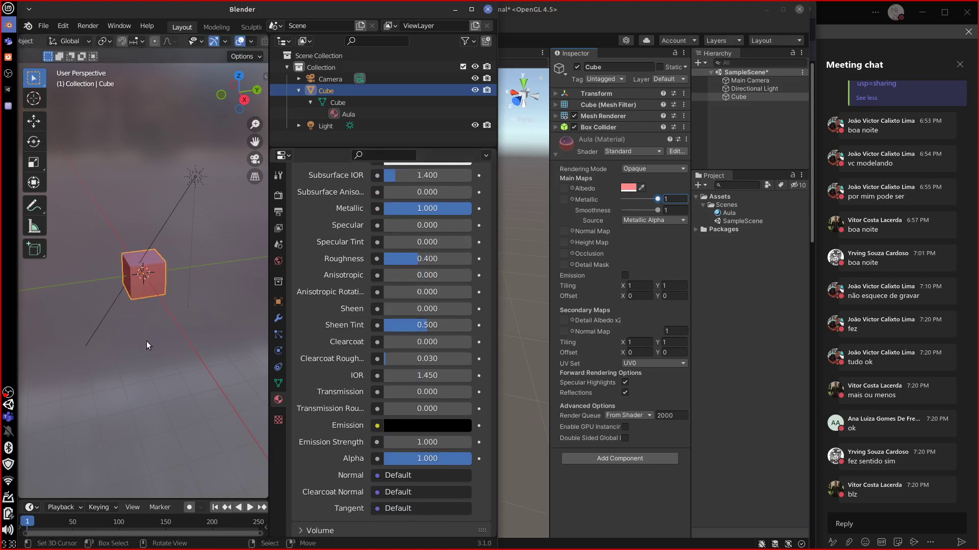
Handwrite annotations below the cube in the Blender viewport: "SMOOTH" with 1.00 liso, and "ROUGHNESS" with 1.00 poroso
mouse_move(150, 352)
left_mouse_down()
mouse_move(161, 332)
mouse_move(174, 345)
mouse_move(180, 333)
mouse_move(187, 350)
mouse_move(187, 331)
mouse_move(206, 330)
mouse_move(207, 343)
mouse_move(230, 331)
left_mouse_up()
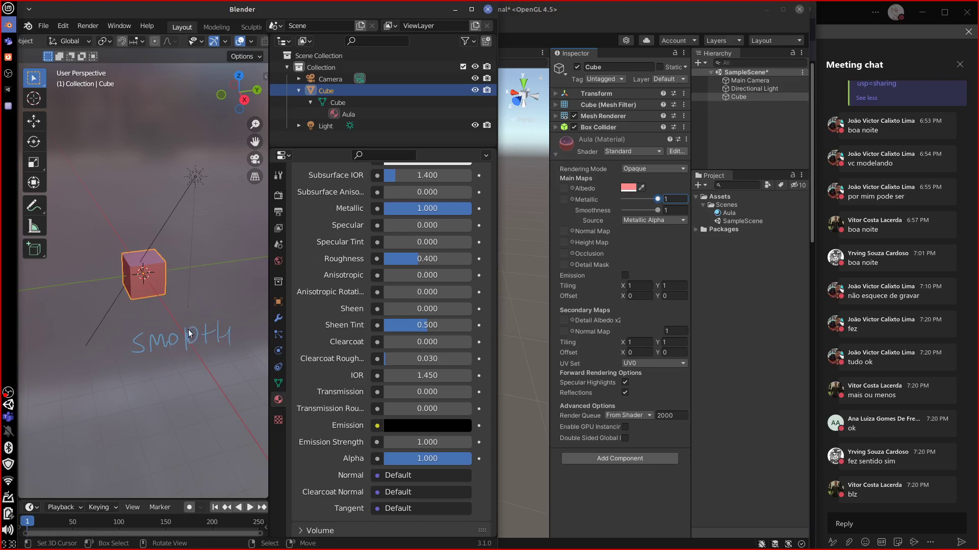
mouse_move(188, 334)
left_mouse_down()
mouse_move(222, 363)
mouse_move(223, 387)
left_mouse_up()
mouse_move(129, 415)
left_mouse_down()
mouse_move(153, 421)
mouse_move(173, 425)
left_mouse_up()
mouse_move(178, 415)
left_mouse_down()
mouse_move(178, 431)
mouse_move(200, 416)
mouse_move(208, 429)
left_mouse_up()
mouse_move(218, 417)
left_mouse_down()
mouse_move(214, 431)
mouse_move(230, 428)
mouse_move(200, 456)
mouse_move(224, 439)
left_mouse_up()
mouse_move(238, 434)
left_mouse_down()
mouse_move(211, 449)
mouse_move(248, 461)
left_mouse_up()
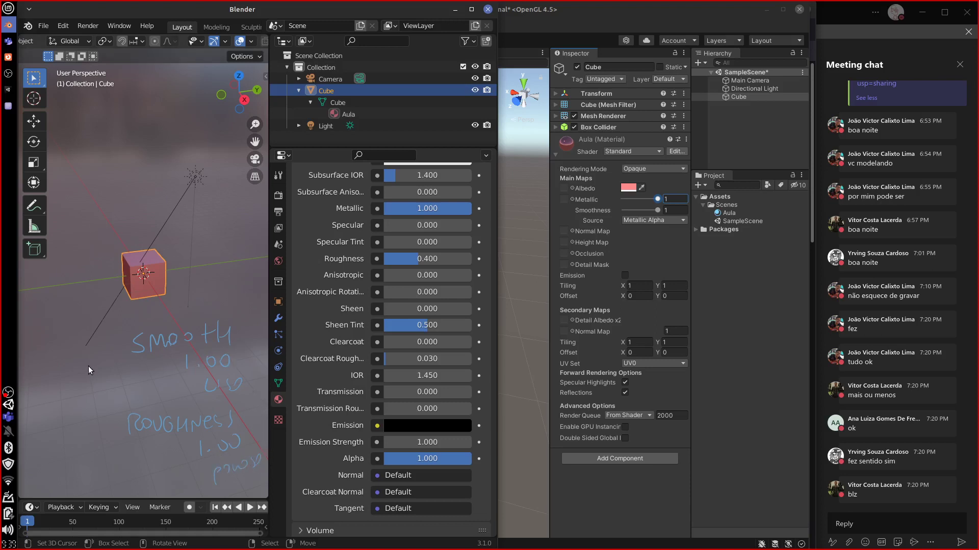
Complete the handwritten comparison by adding 0.00 poroso beside SMOOTH and 0.00 liso beside ROUGHNESS
left_click_drag(92, 373, 92, 374)
mouse_move(104, 364)
left_mouse_down()
mouse_move(118, 376)
mouse_move(98, 393)
mouse_move(125, 393)
left_mouse_up()
left_click_drag(133, 387, 131, 389)
left_click_drag(106, 474, 106, 482)
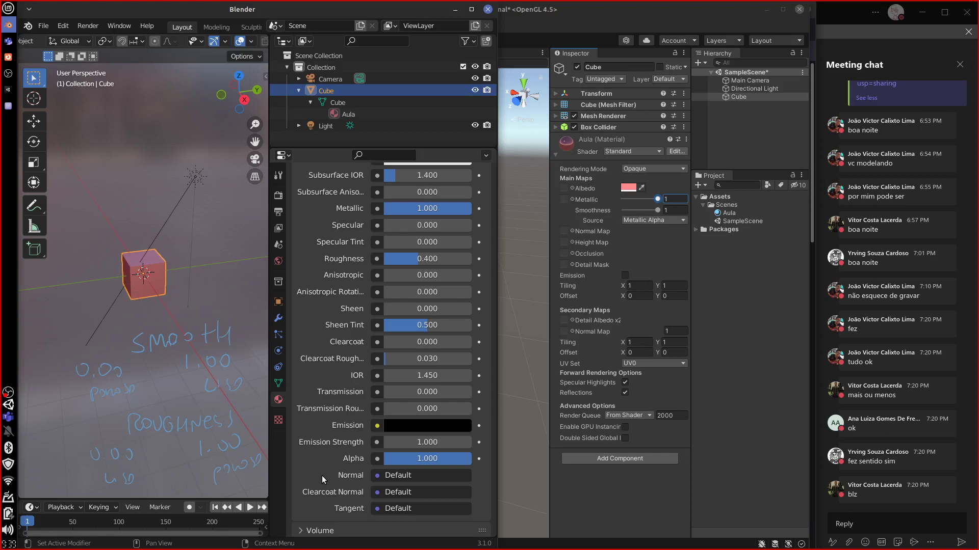
Set the Aula material's Roughness to 0.000 in Blender, and hold the Unity cube's Smoothness at 1
left_click_drag(418, 259, 373, 264)
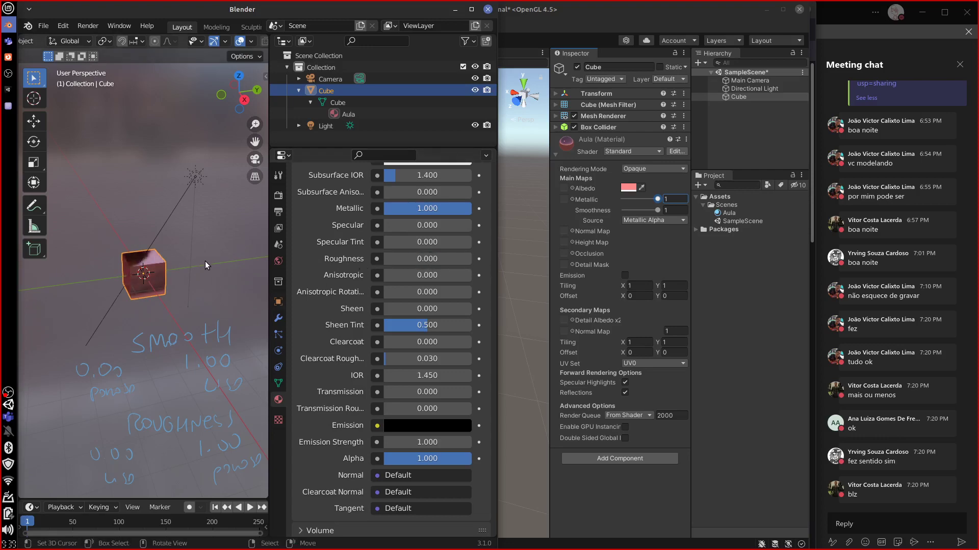
middle_click_drag(213, 284, 255, 239)
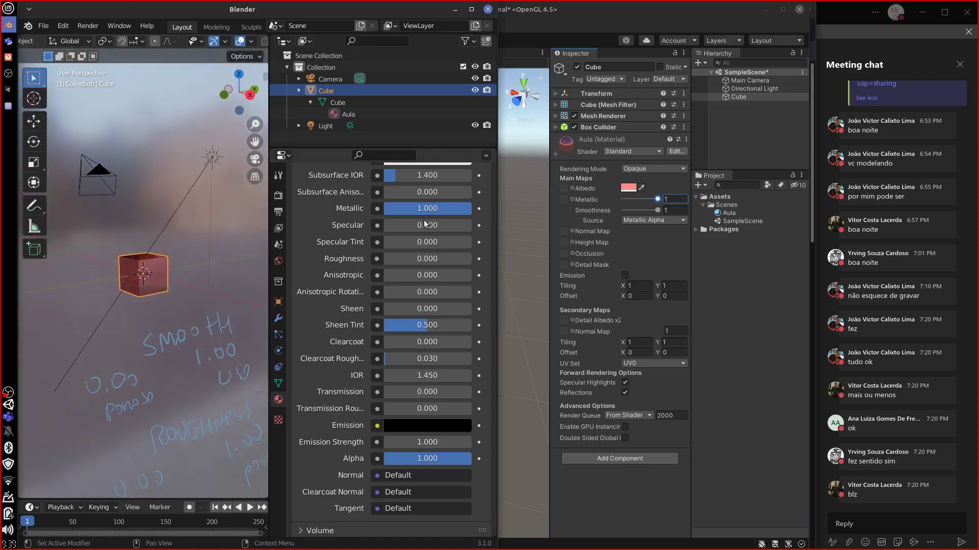
left_click(505, 253)
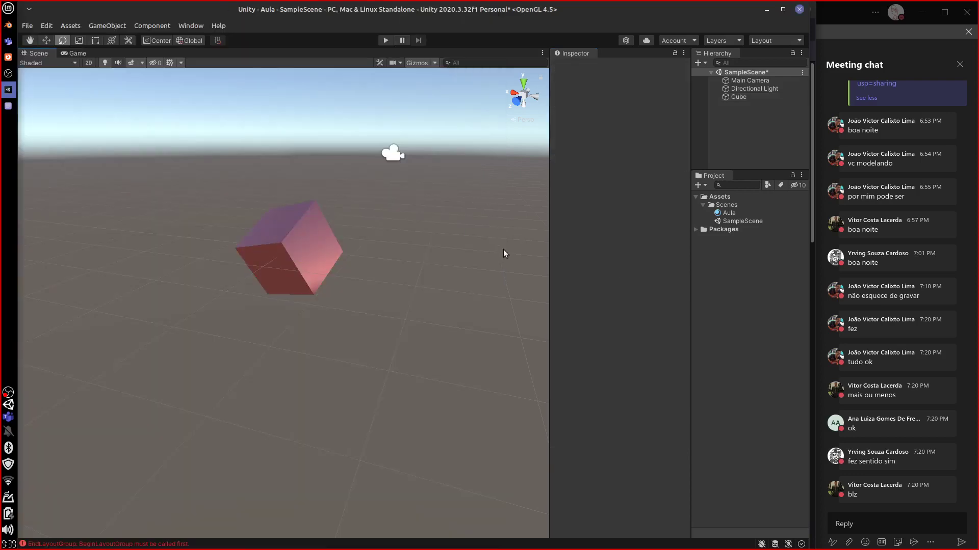
left_click(321, 263)
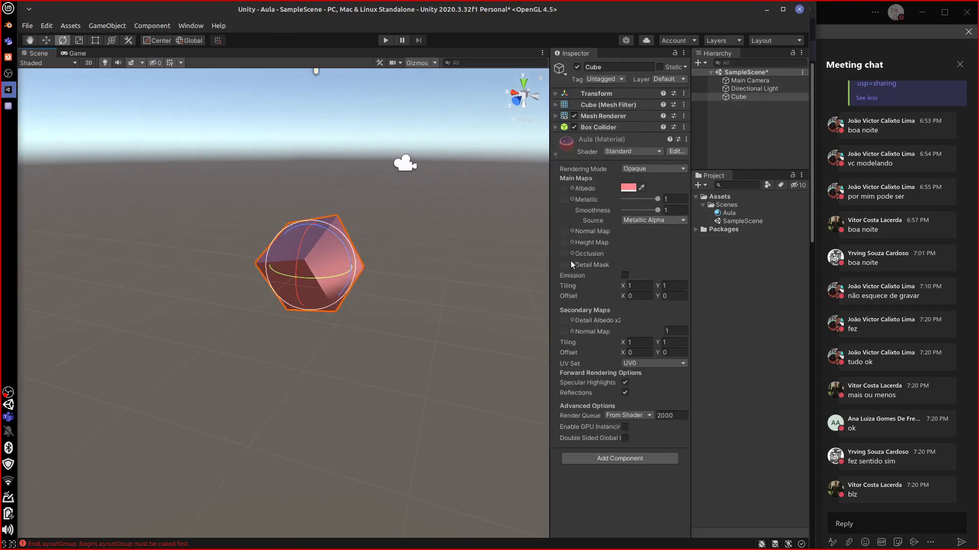
middle_click_drag(335, 342, 362, 311)
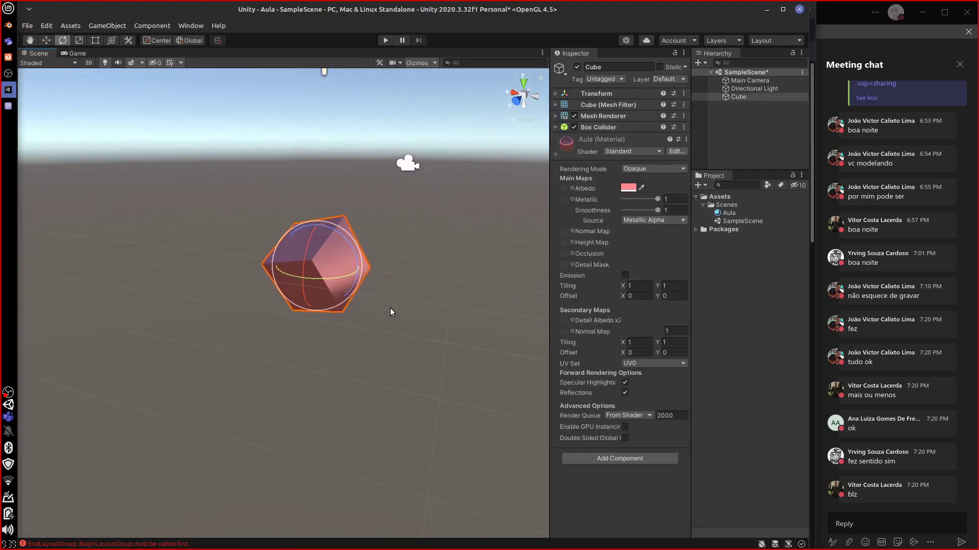
left_click_drag(384, 313, 458, 262, "alt")
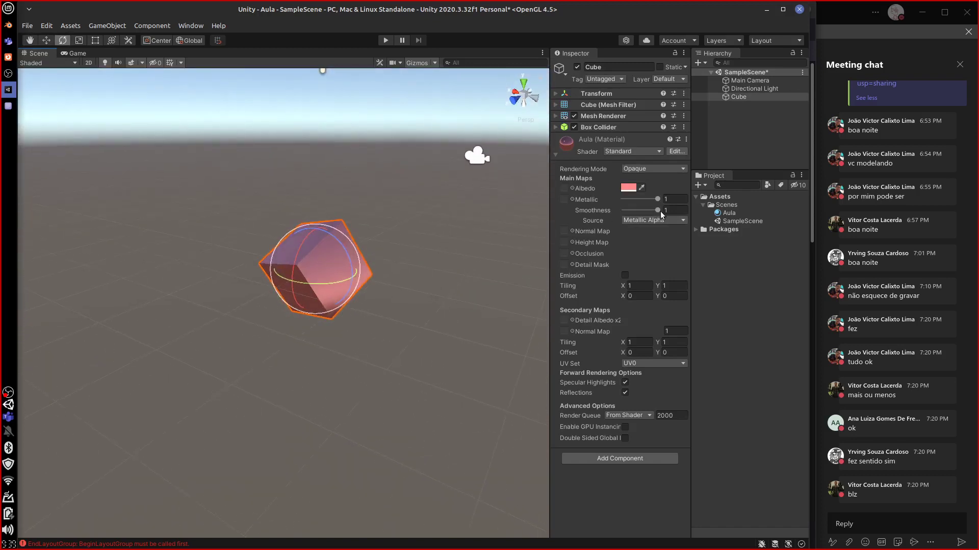
left_click_drag(658, 210, 702, 216)
Return to Blender and compare the cube's reflections at Roughness 0.000 with the Smoothness setting in Unity
left_click(8, 25)
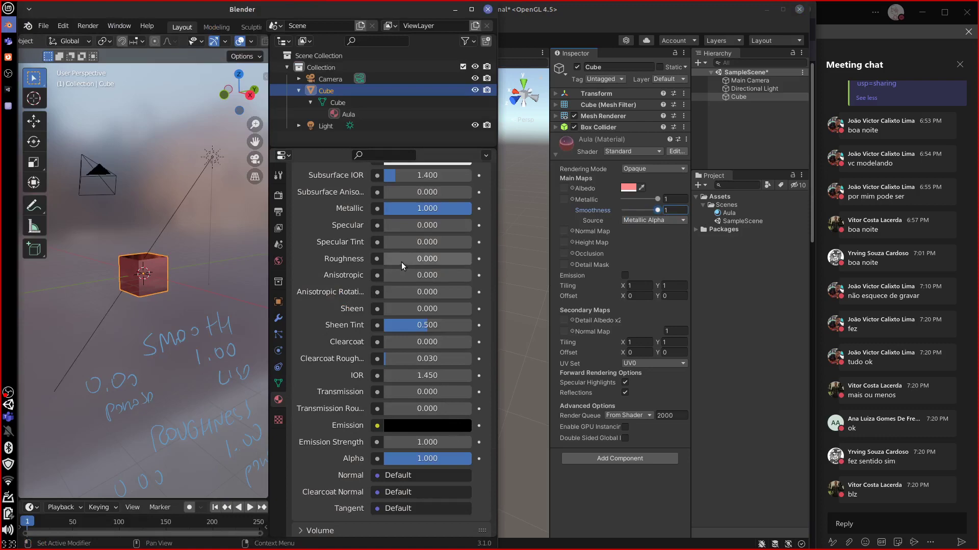
middle_click_drag(189, 307, 185, 332)
mouse_move(396, 258)
left_mouse_down()
mouse_move(460, 263)
mouse_move(380, 261)
left_mouse_up()
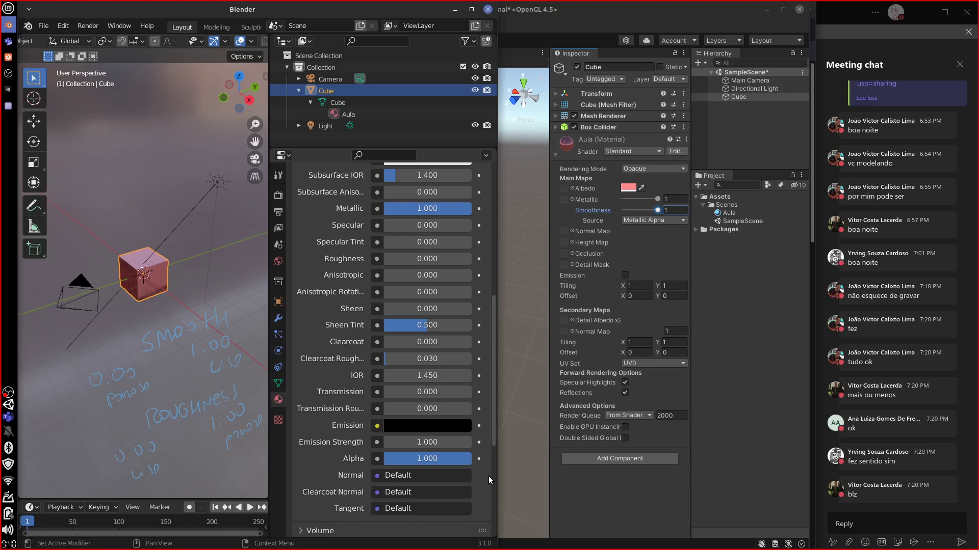
left_click(585, 309)
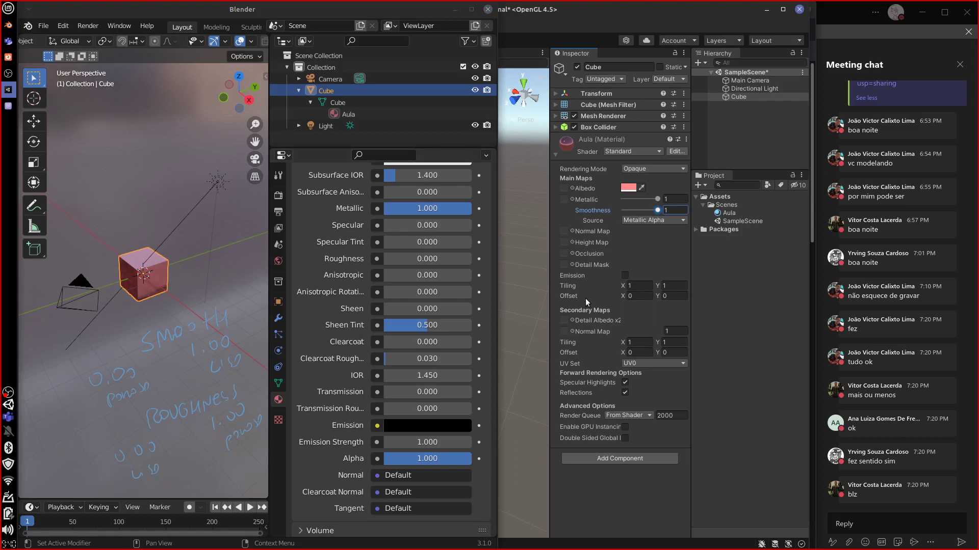
left_click(329, 295)
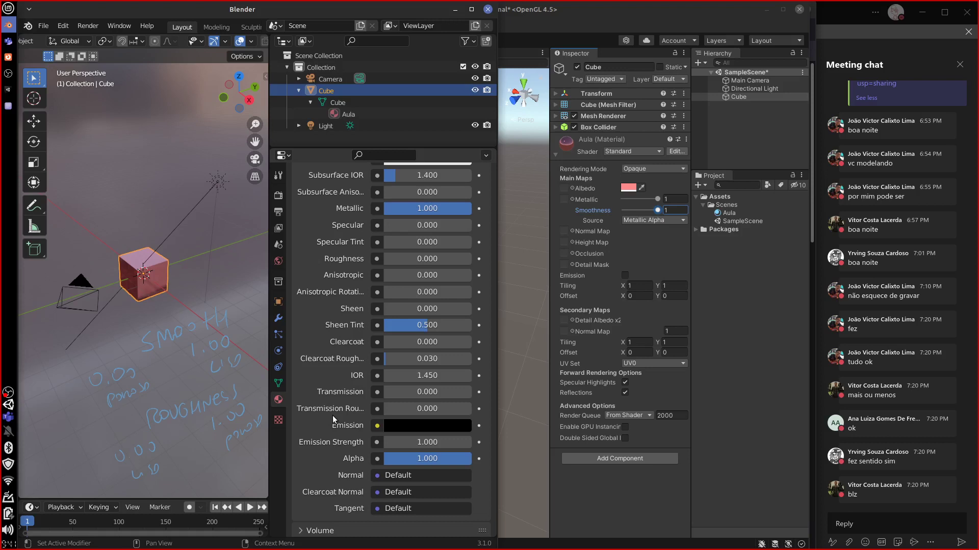
Switch to Unity and change the Aula material's shader to Autodesk Interactive
left_click(653, 175)
left_click(632, 151)
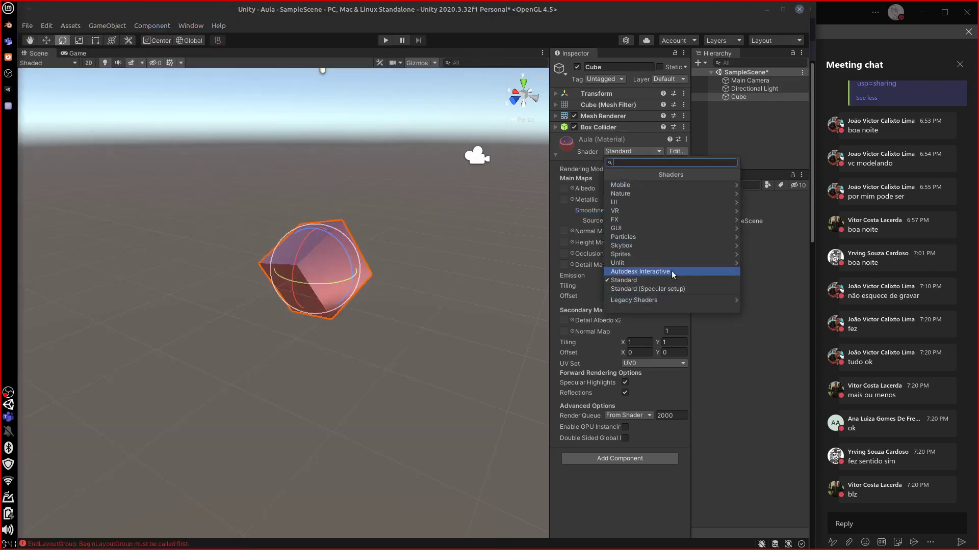
left_click(651, 271)
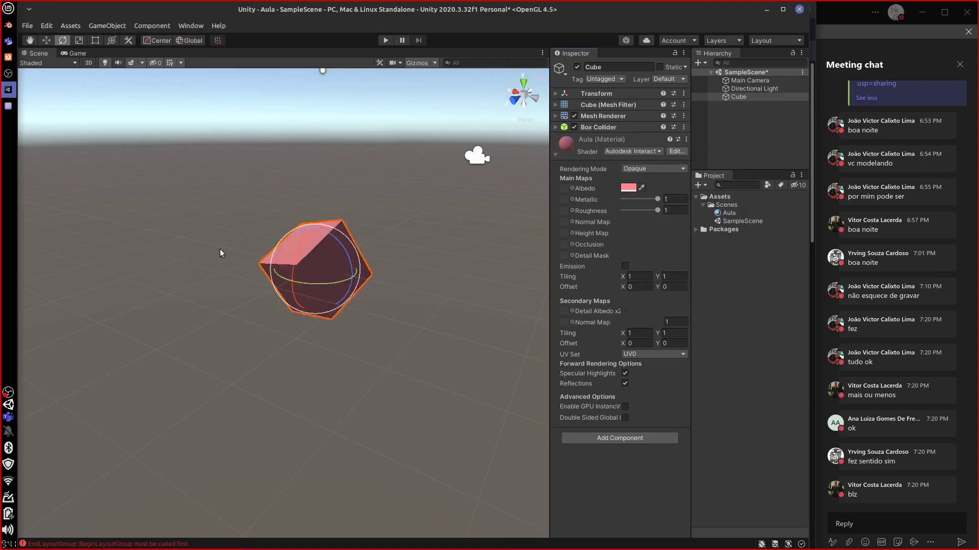
Return to Blender and assign an Image Texture to the Aula material's Roughness input
left_click(8, 26)
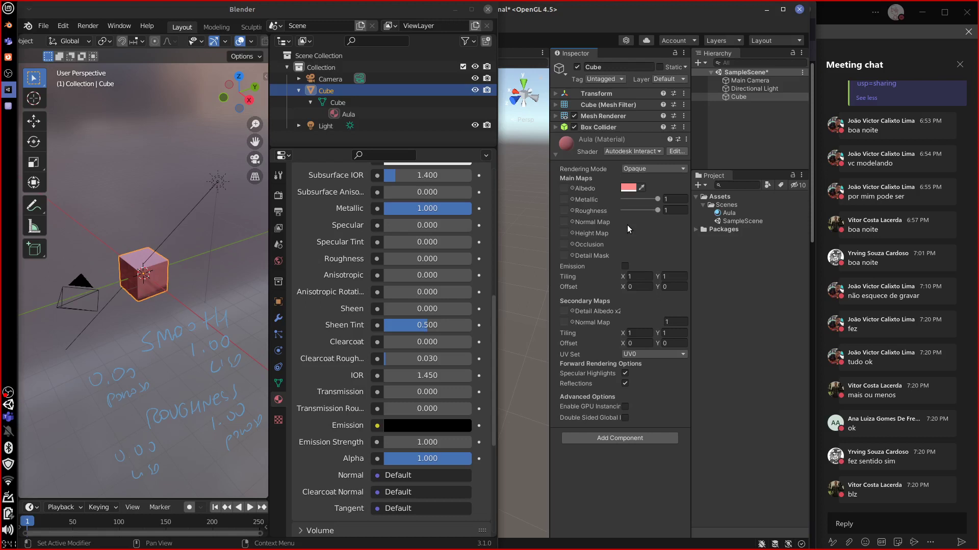
left_click(377, 259)
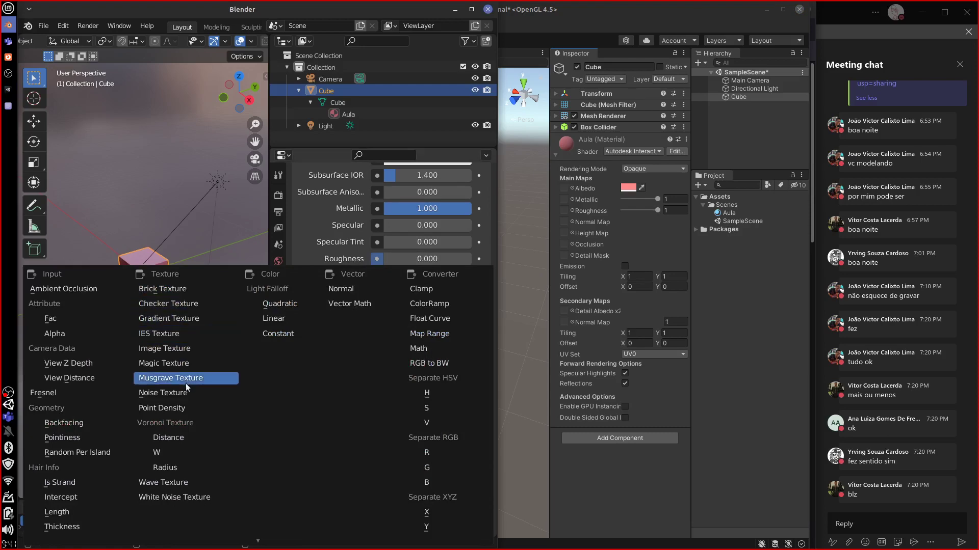
left_click(187, 349)
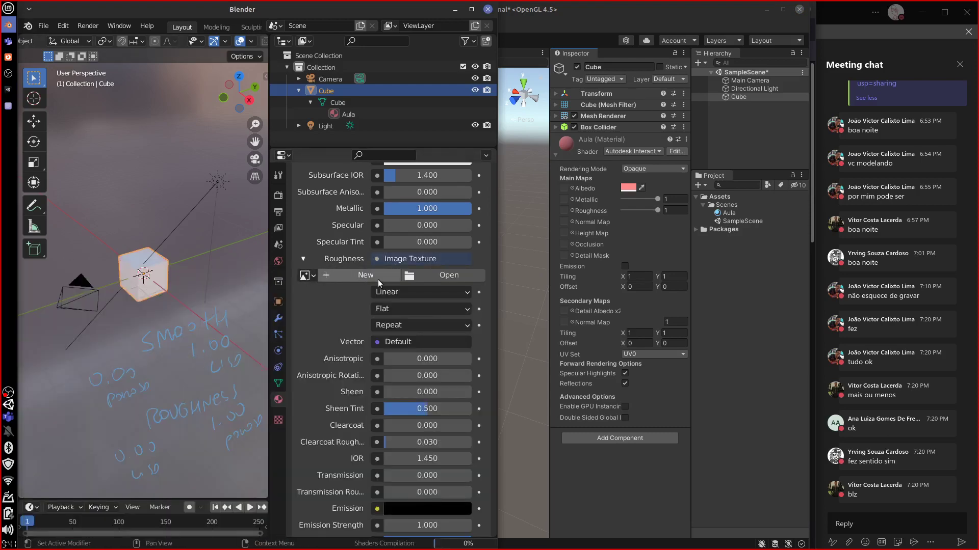
Load HEART_texture_square.png from the FX folder as the Roughness image and inspect its effect on the cube up close
left_click(444, 275)
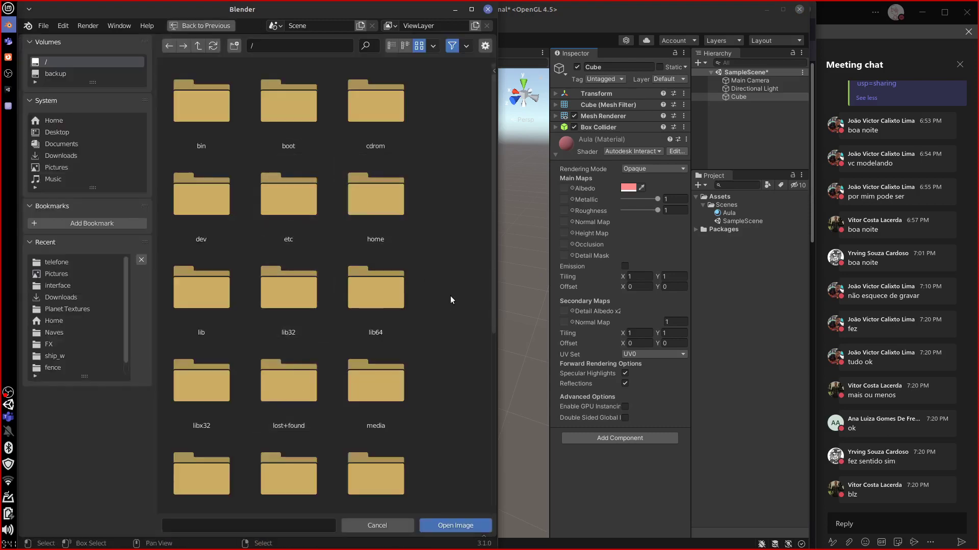
left_click(91, 274)
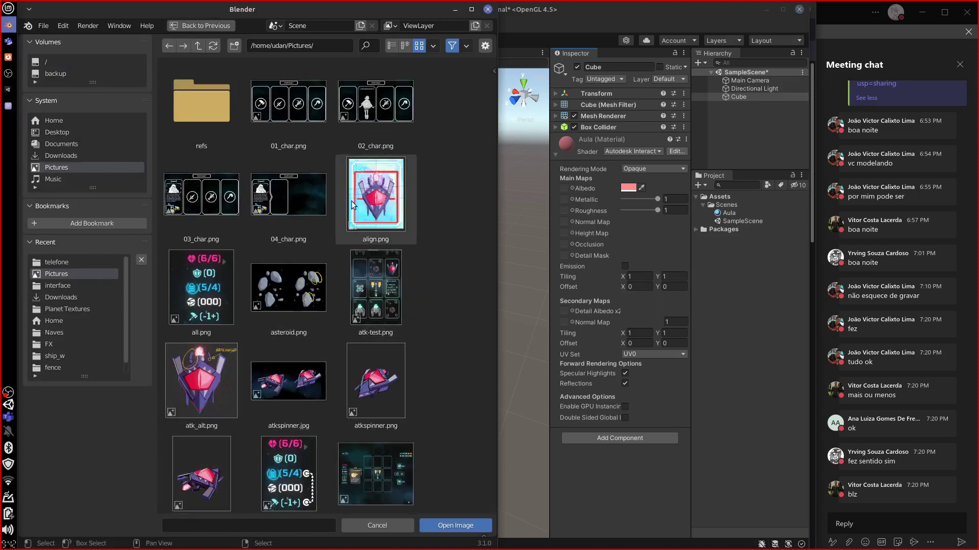
left_click(78, 262)
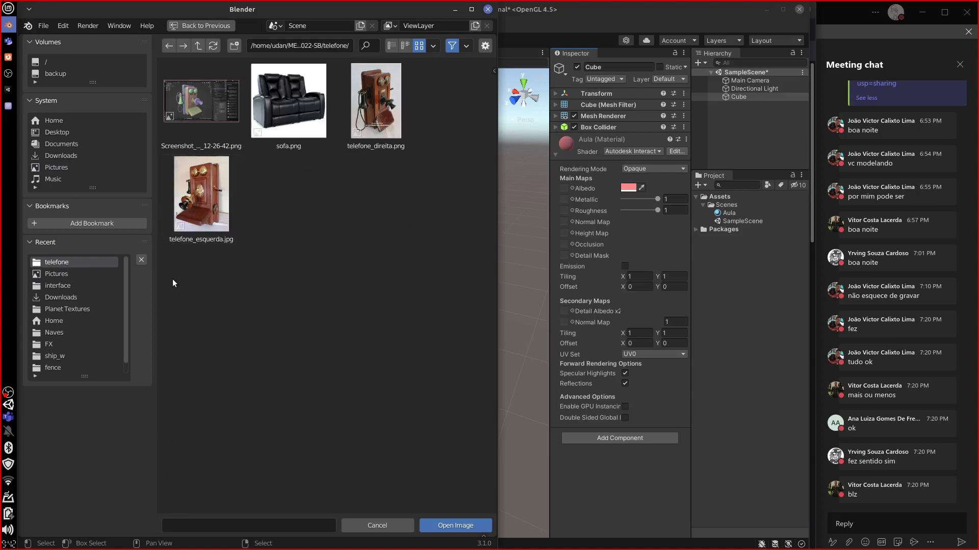
left_click(375, 101)
left_click(102, 320)
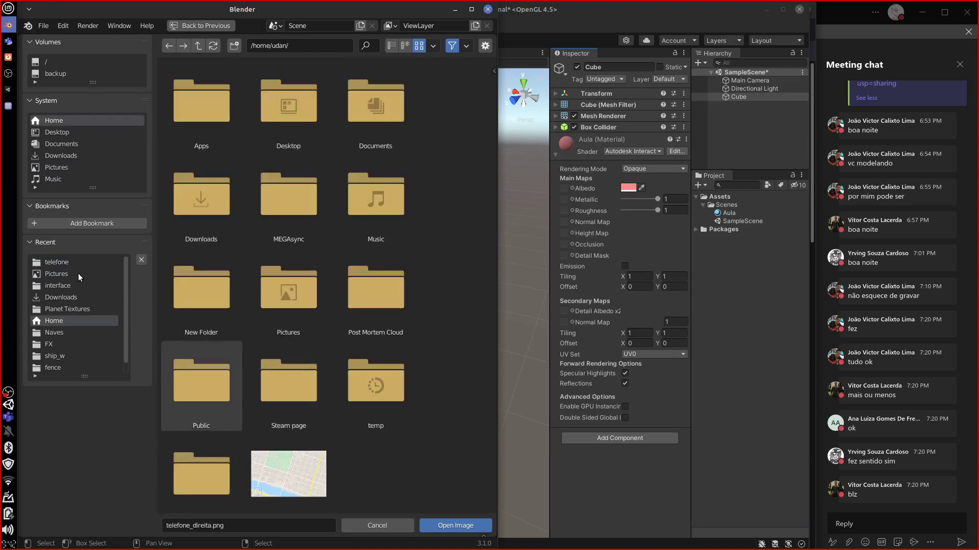
left_click(89, 344)
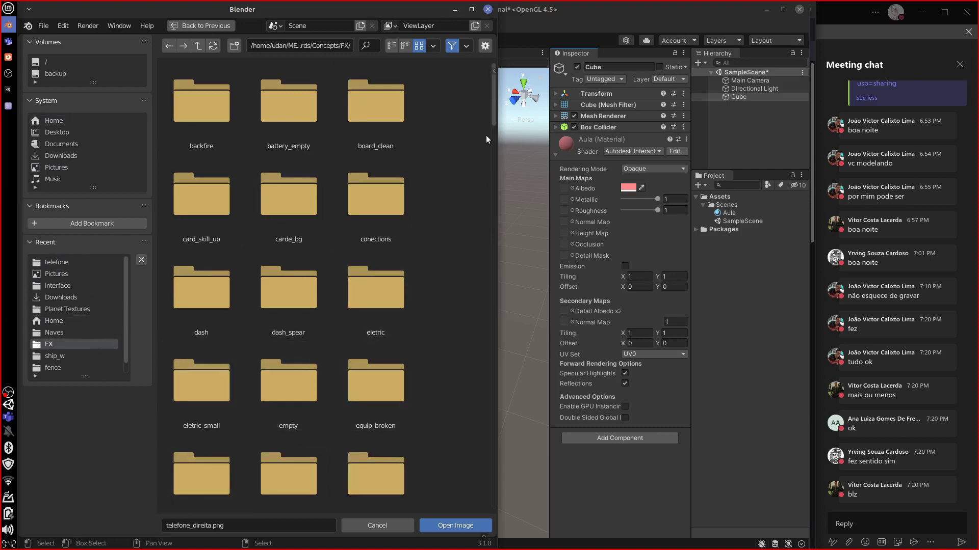
scroll(485, 207, "down", 15)
scroll(464, 452, "up", 1)
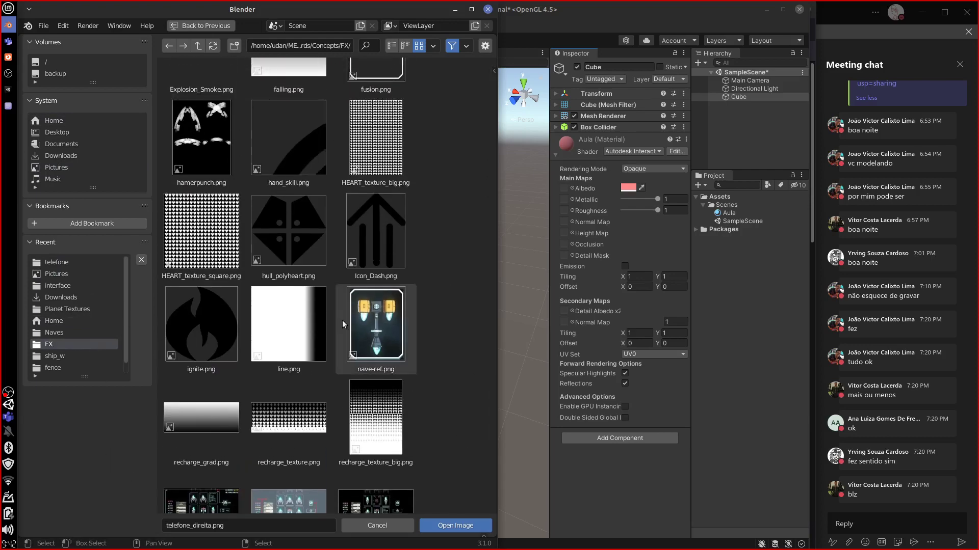
left_click(212, 242)
double_click(214, 257)
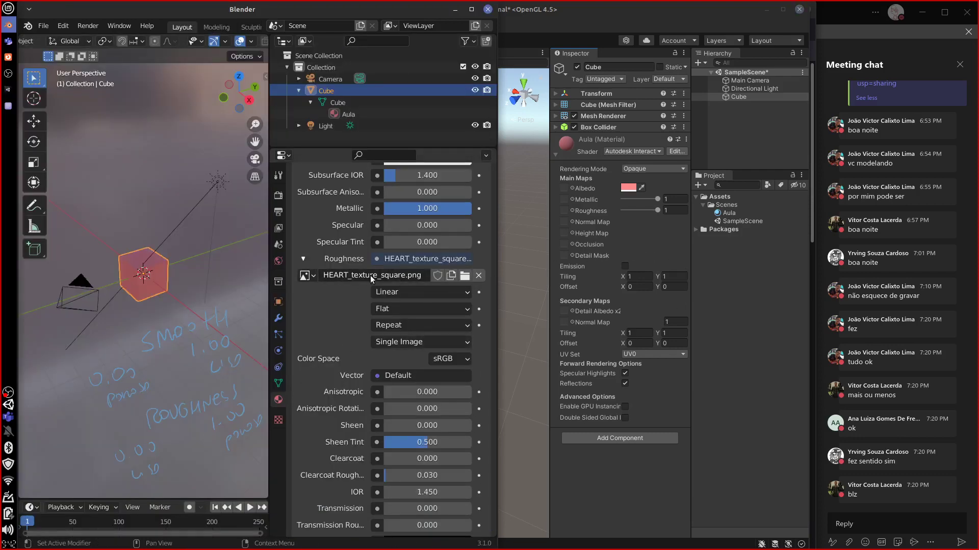
middle_click_drag(173, 287, 223, 279)
scroll(173, 289, "up", 7)
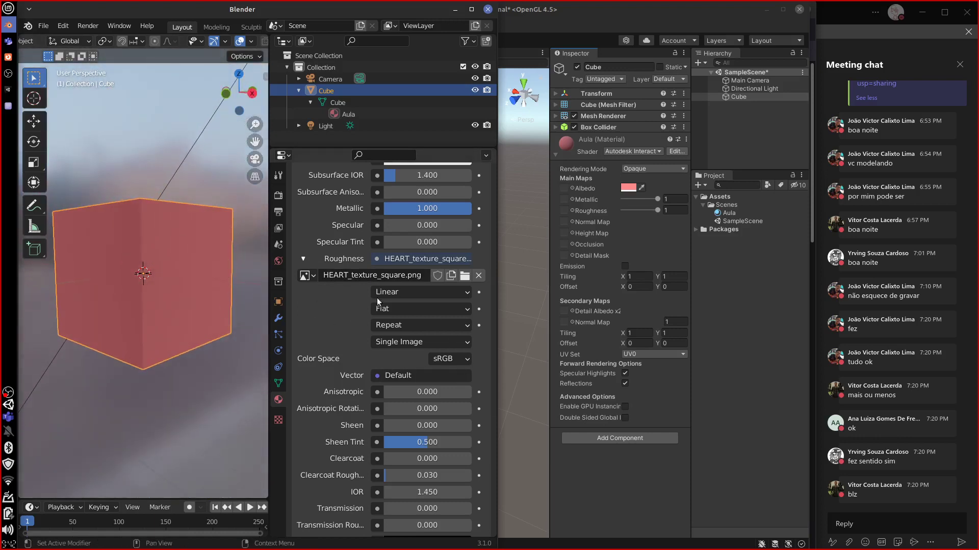
Switch to Unity, assign the Default-Particle texture to the Aula material's Roughness, and compare it with Blender's Roughness texture
middle_click_drag(189, 308, 173, 351)
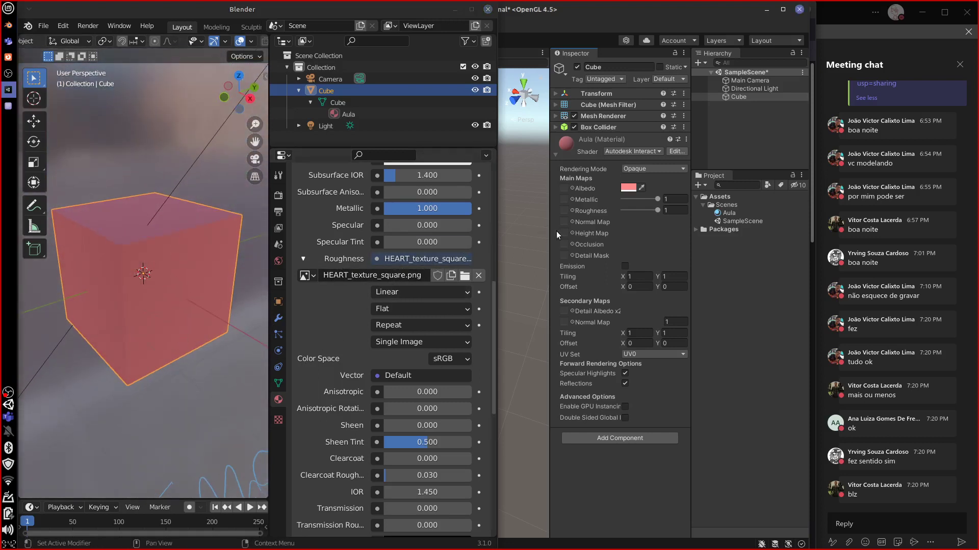
left_click(575, 207)
left_click(564, 209)
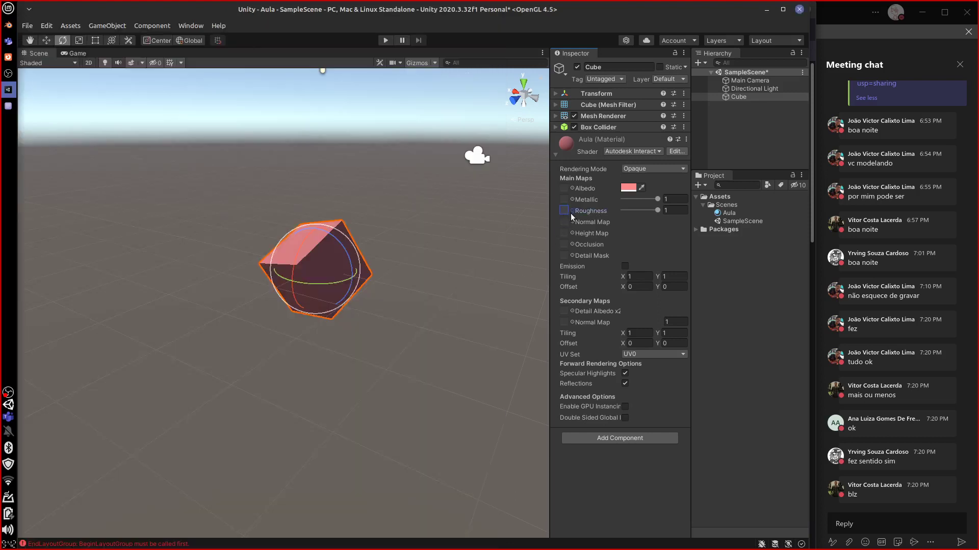
left_click(571, 210)
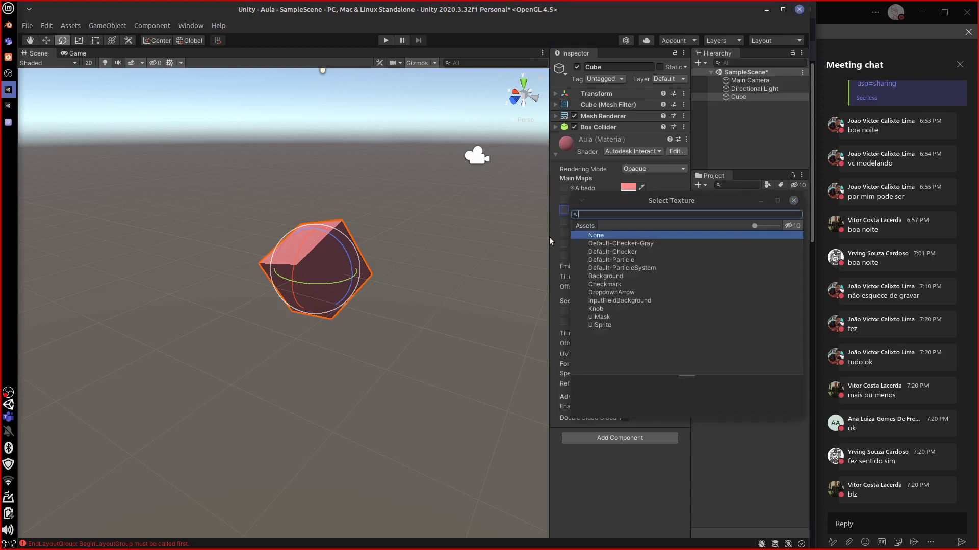
left_click(644, 246)
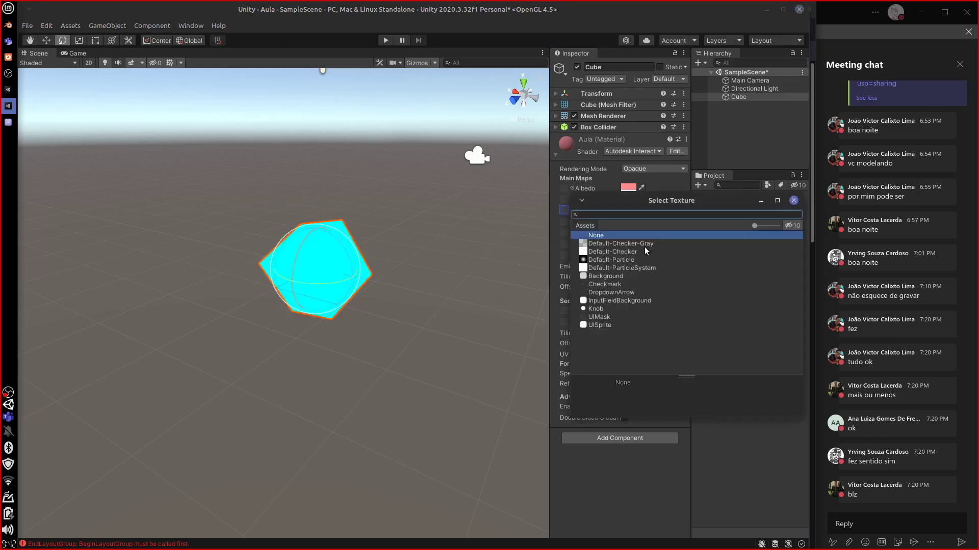
left_click(618, 259)
left_click(684, 264)
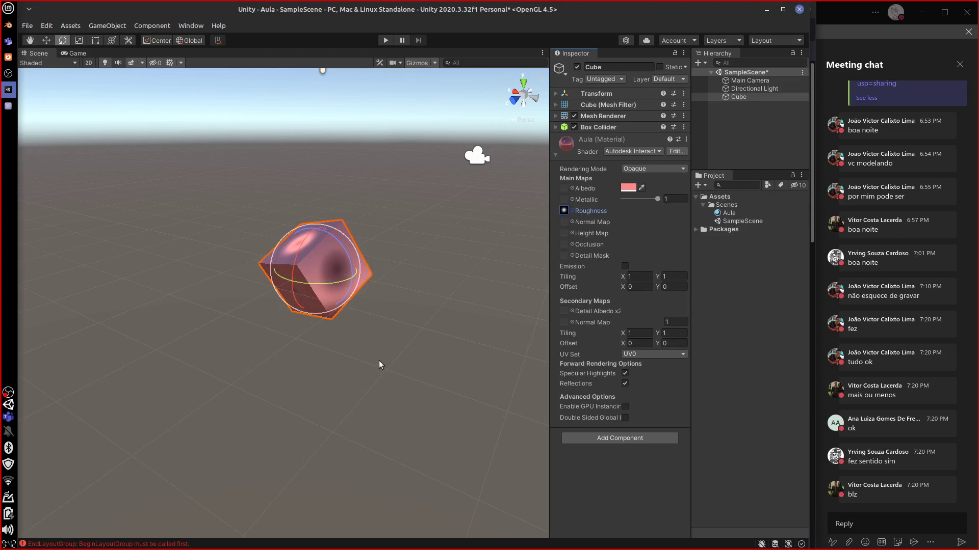
key("alt+Tab")
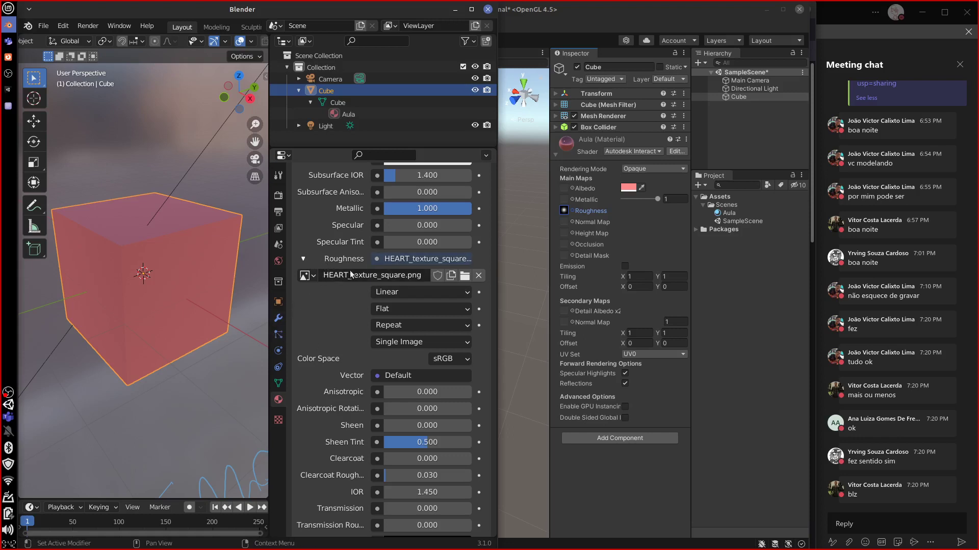
left_click(613, 216)
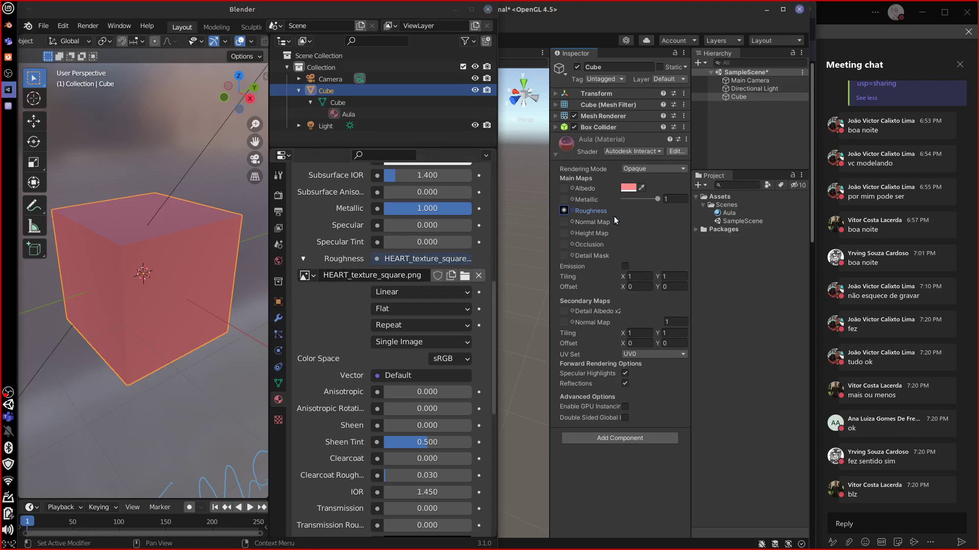
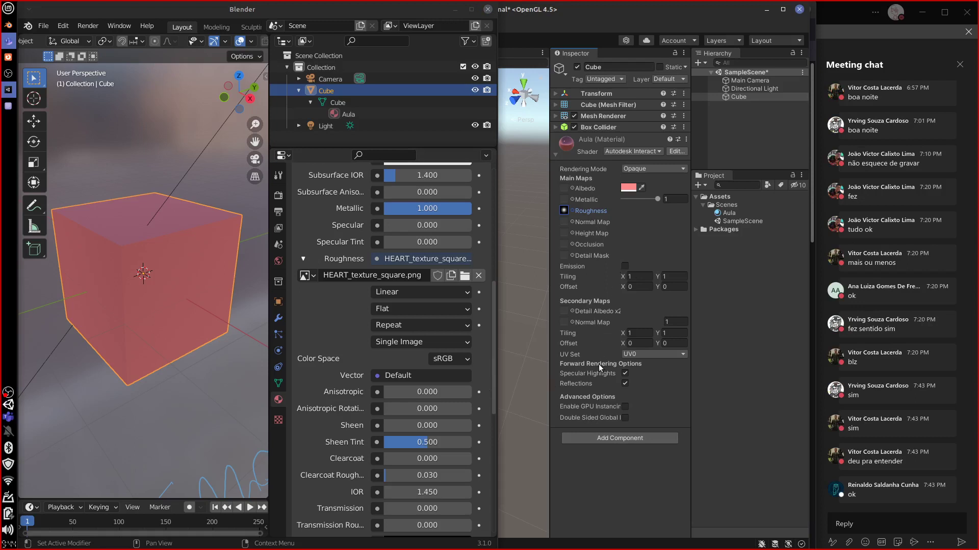
Enable Emission on Unity's Aula material and set its emission colour to bright green with RGB 79, 255, 0
left_click(625, 266)
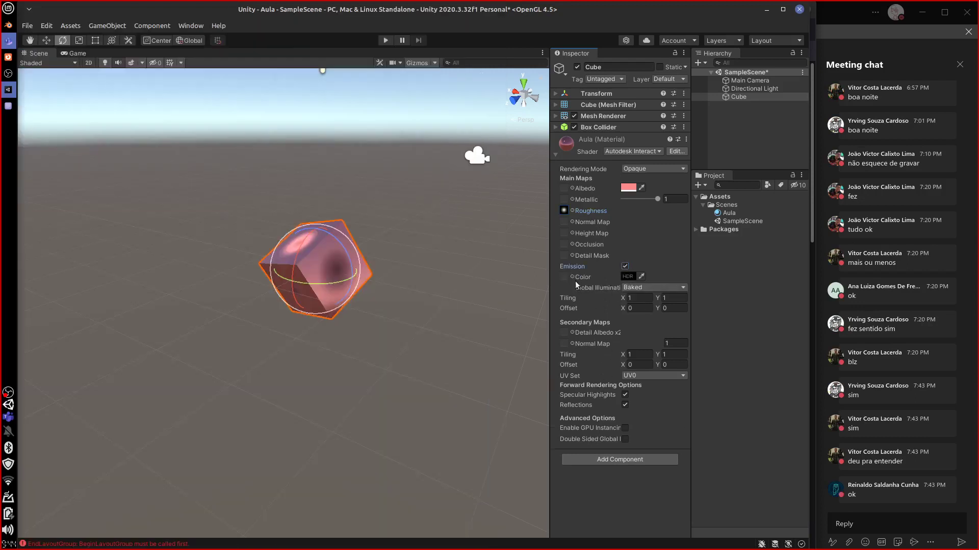
left_click(631, 277)
left_click(683, 300)
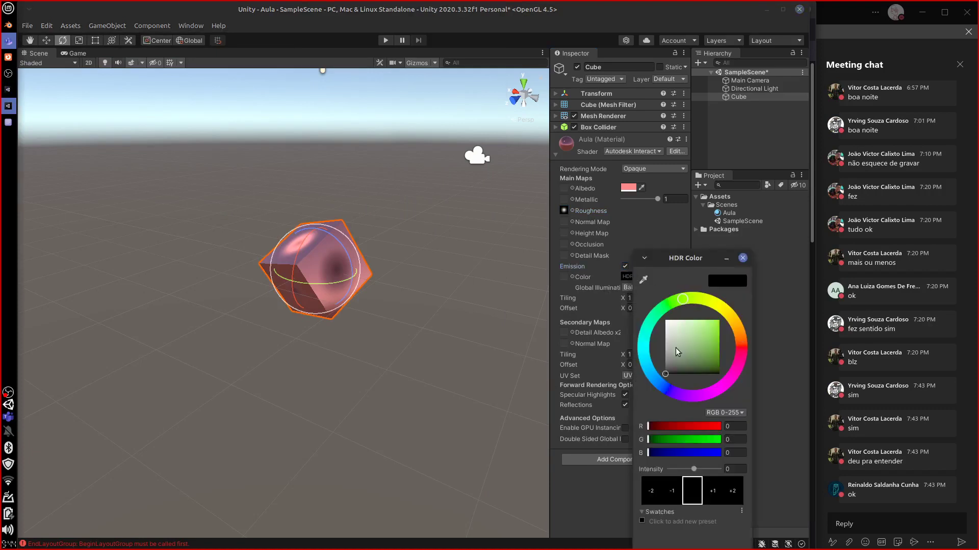
left_click(687, 320)
left_click_drag(689, 329, 716, 322)
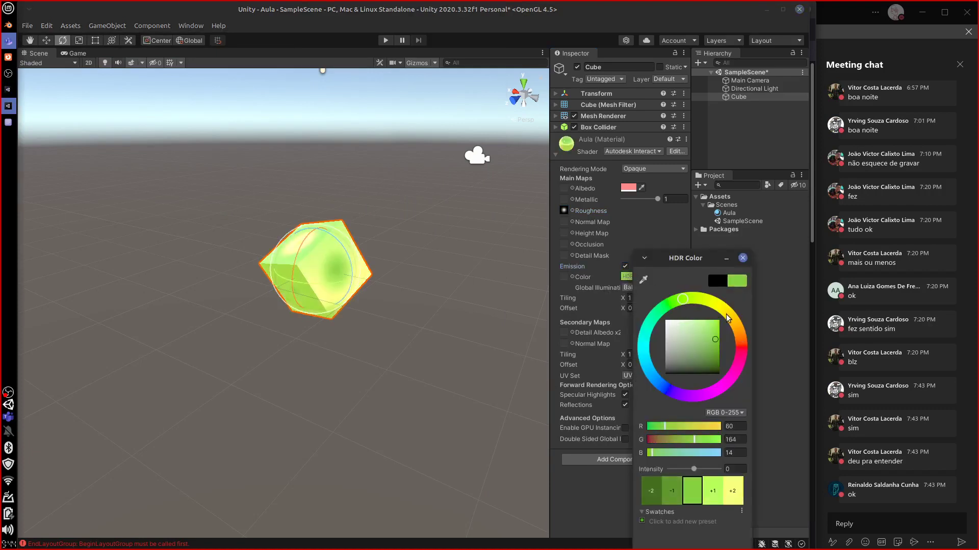
left_click(558, 467)
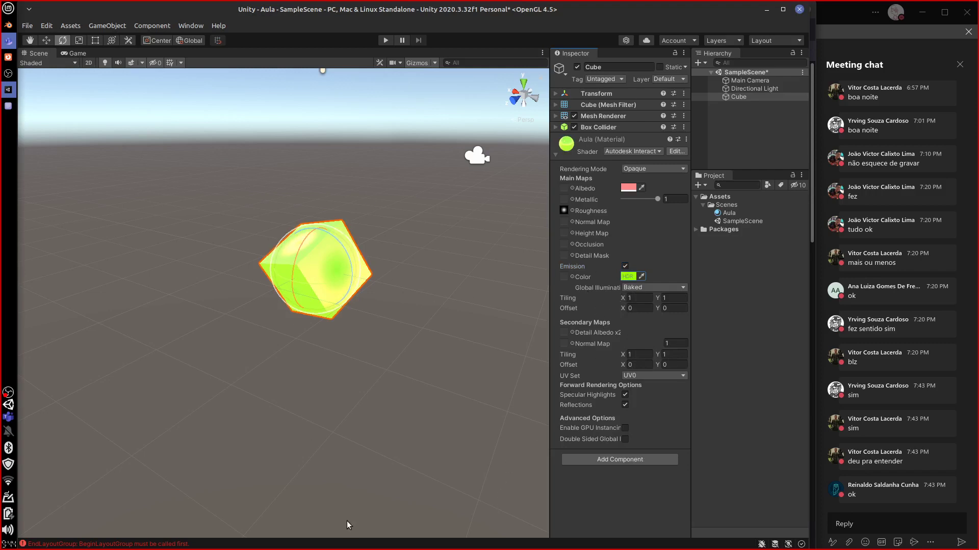
Switch to Blender and try to sample Unity's green for the Aula material's Emission colour
left_click(8, 25)
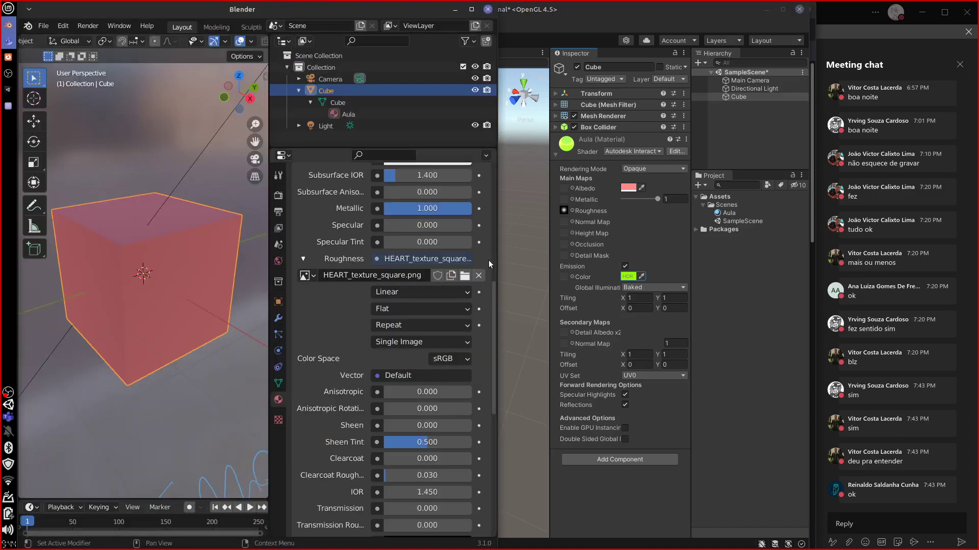
left_click_drag(494, 316, 490, 414)
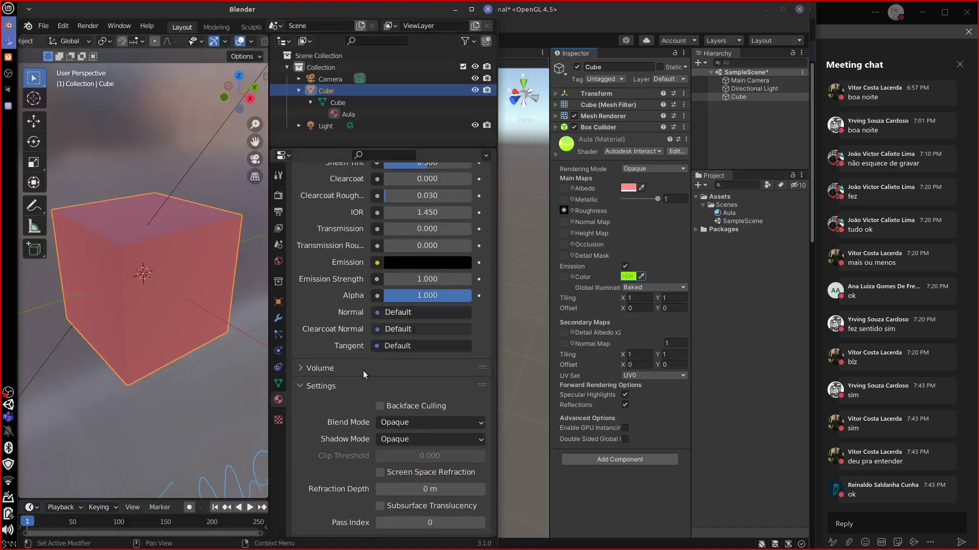
left_click(427, 262)
left_click(458, 202)
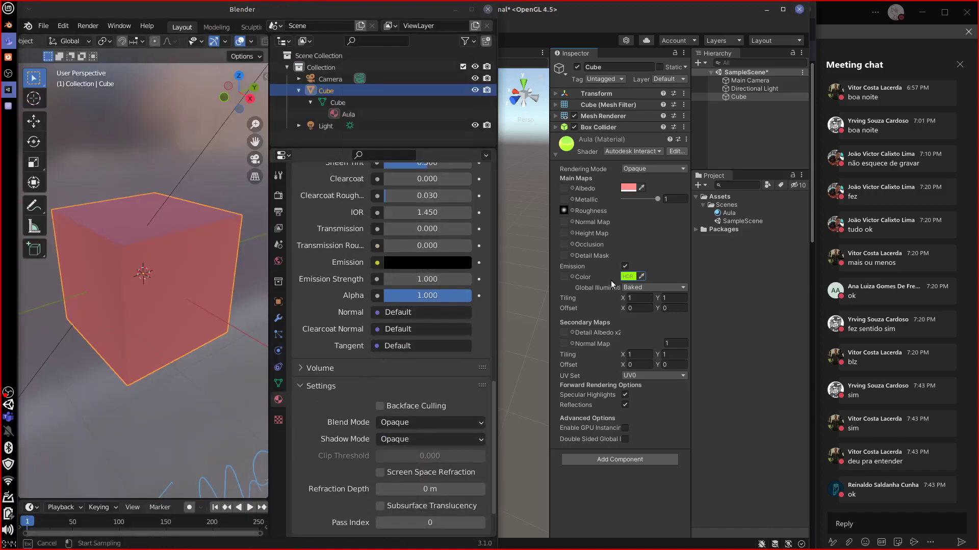
Switch to Unity and examine the emission colour's values in HSV mode
left_click(635, 277)
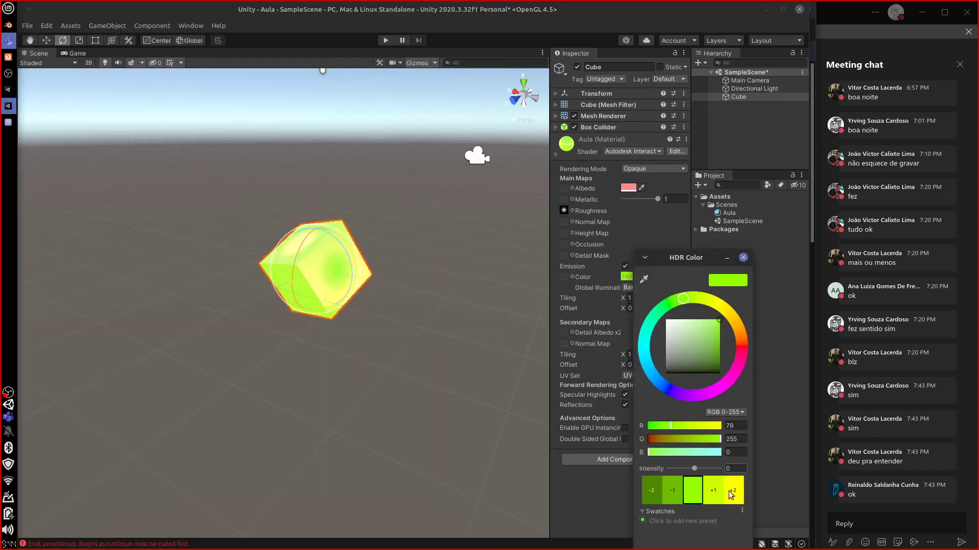
left_click(744, 412)
left_click(745, 413)
left_click(807, 403)
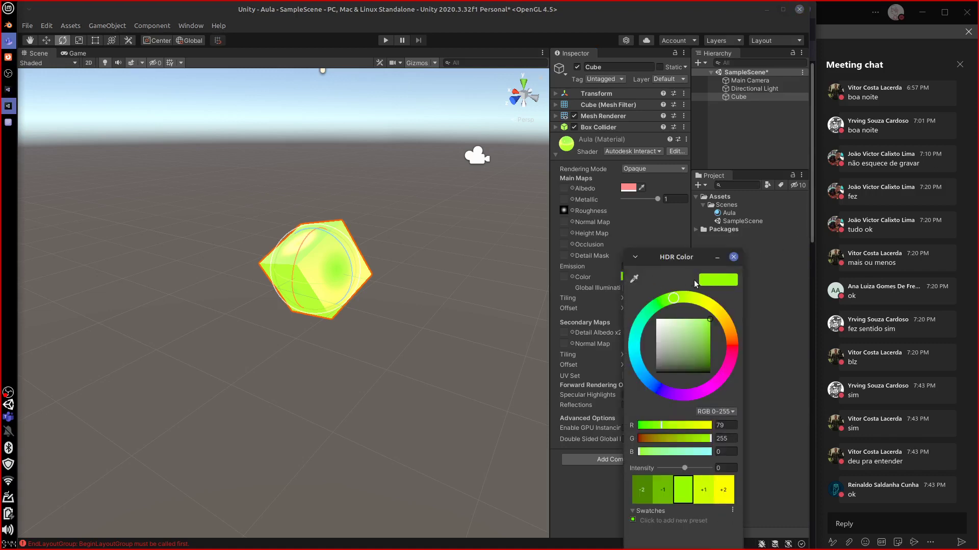
left_click(730, 411)
left_click(731, 447)
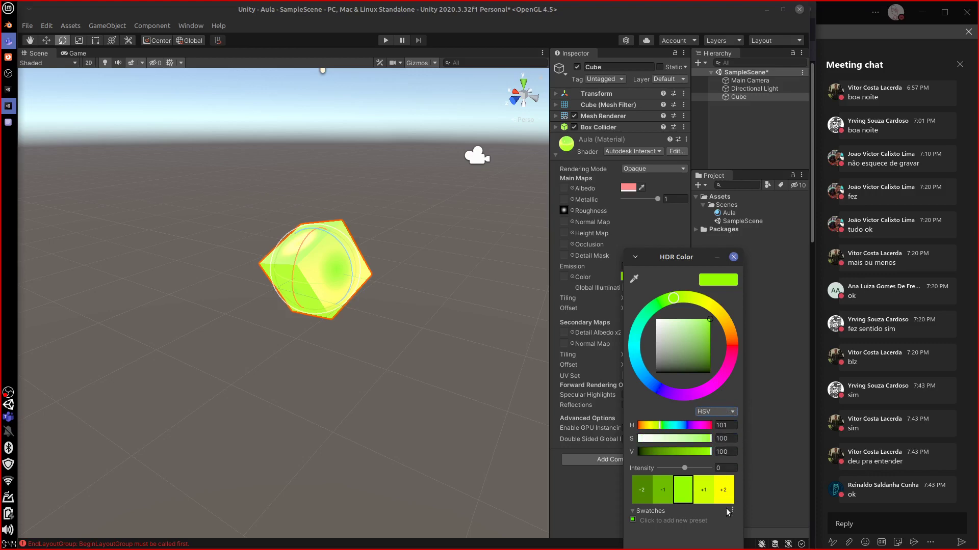
key("Escape")
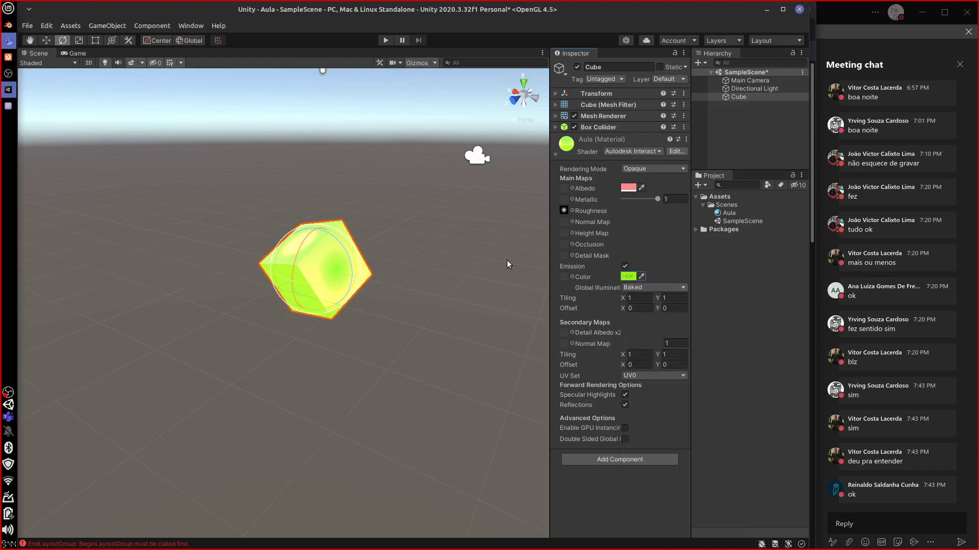
Return to Blender, cancel the pending colour sampling, and set the Aula material's Emission colour to saturated green
left_click(8, 41)
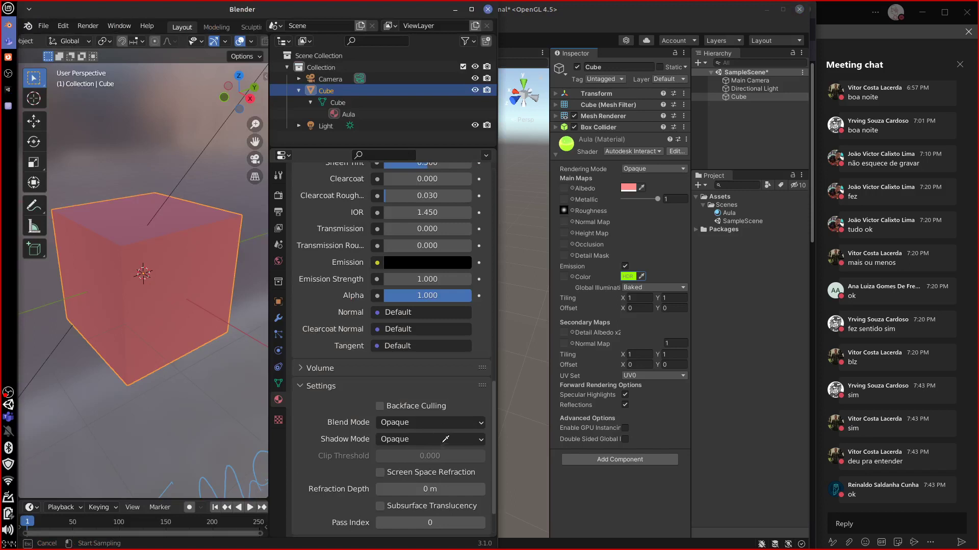
key("Escape")
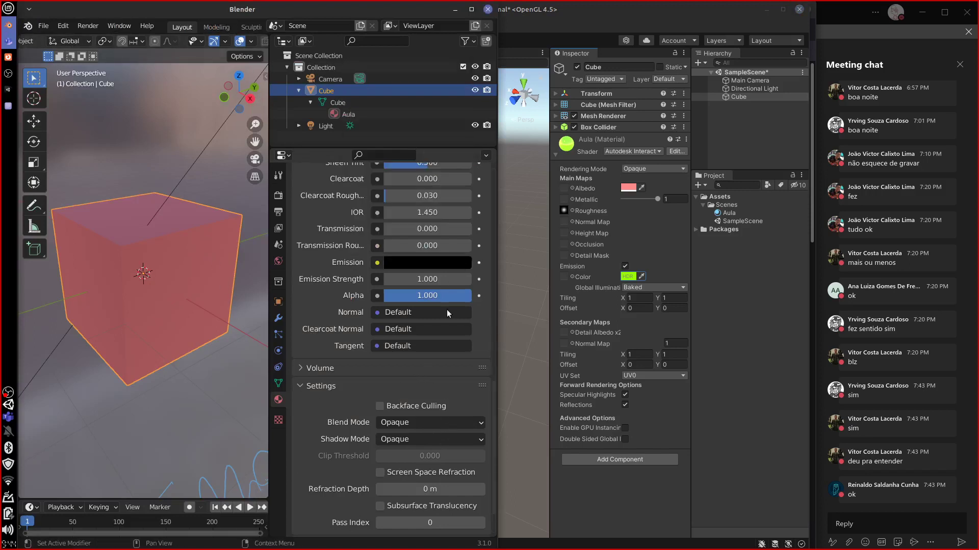
left_click(448, 262)
left_click_drag(456, 161, 453, 81)
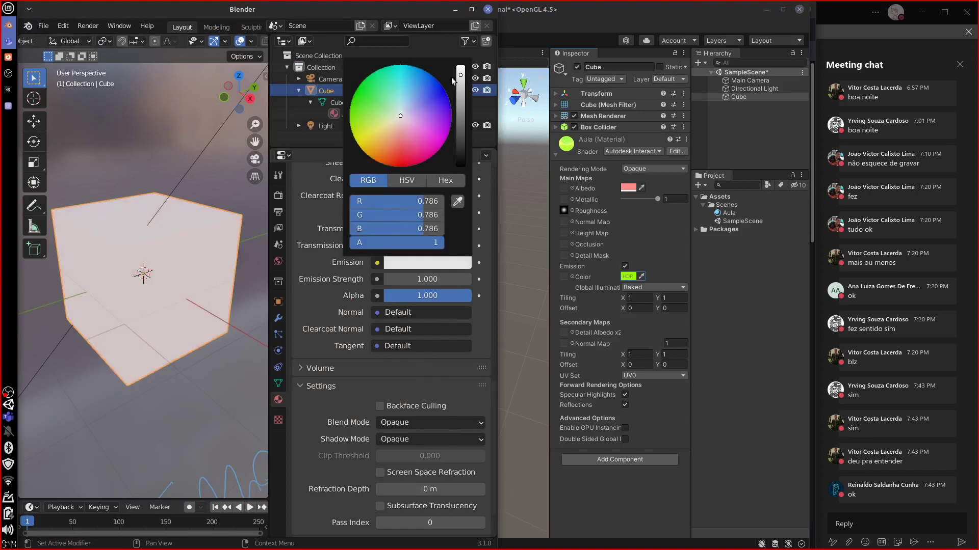
left_click_drag(357, 103, 342, 101)
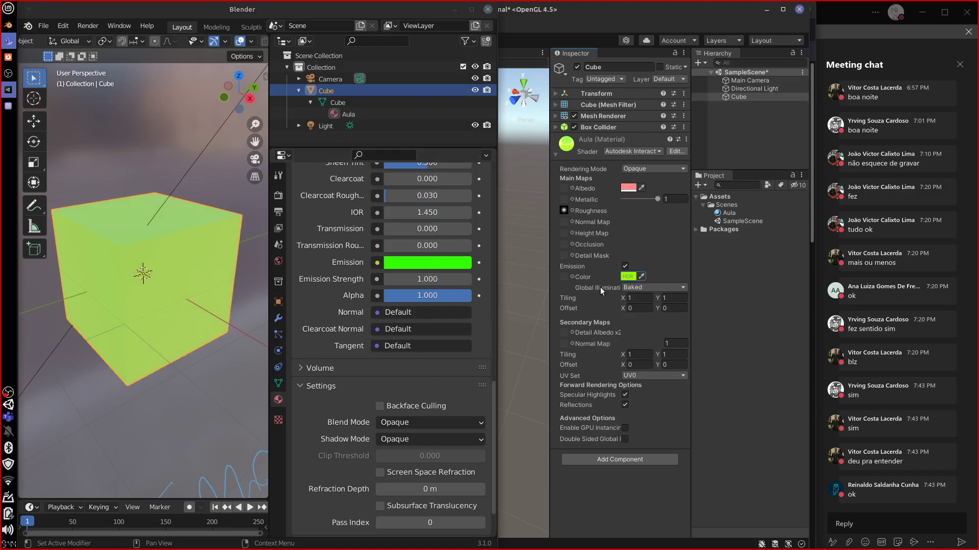
left_click(456, 263)
left_click(457, 202)
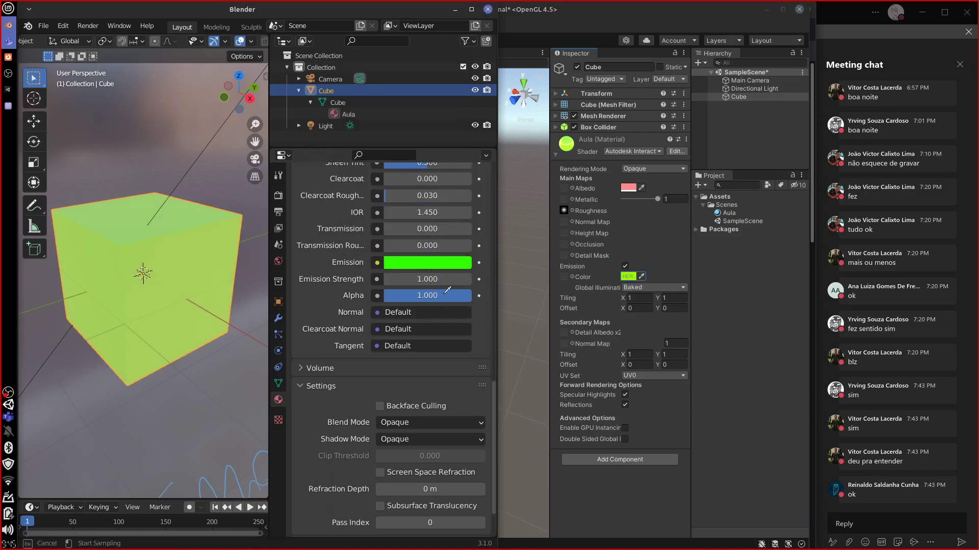
key("Escape")
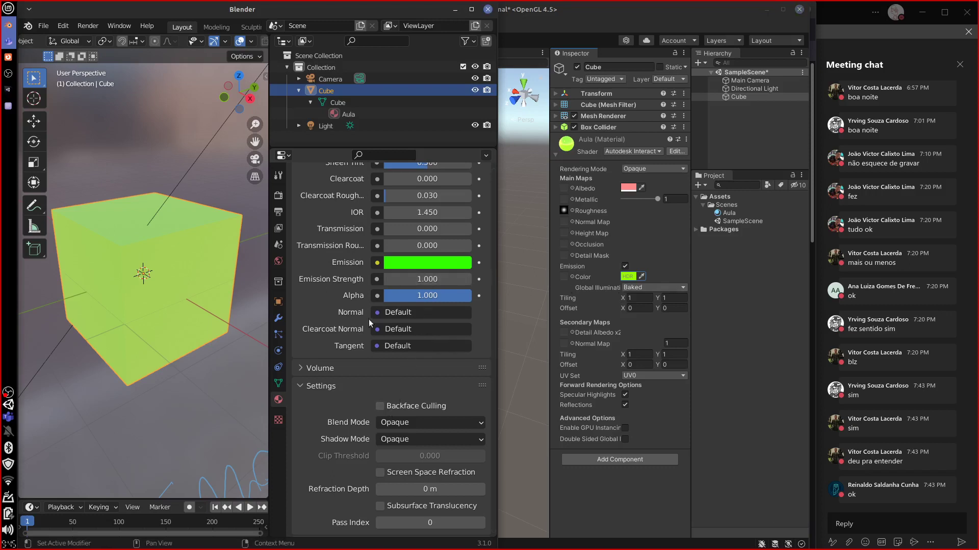
left_click(664, 304)
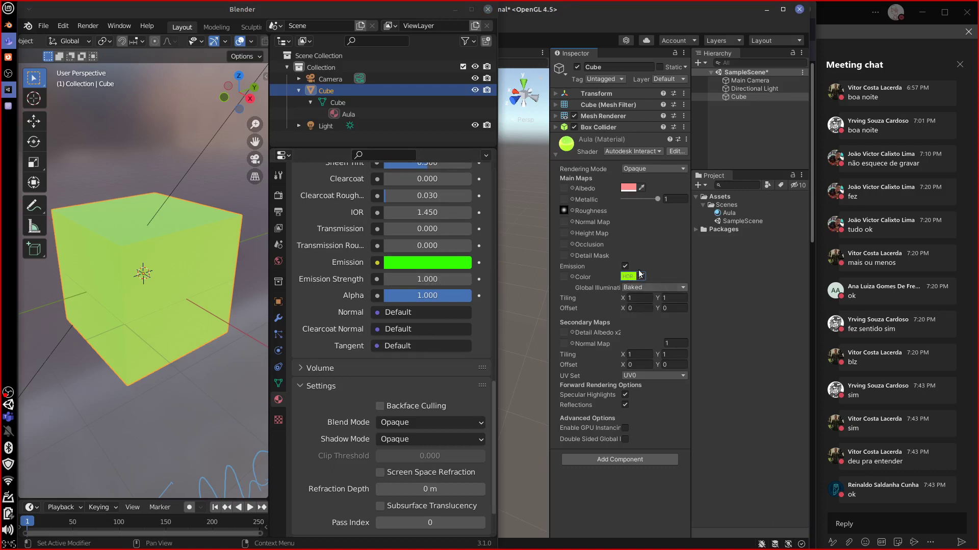
Try an Emission Strength of about 50 on Blender's Aula material, and restore it to 1
left_click_drag(417, 282, 359, 279)
left_click(432, 279)
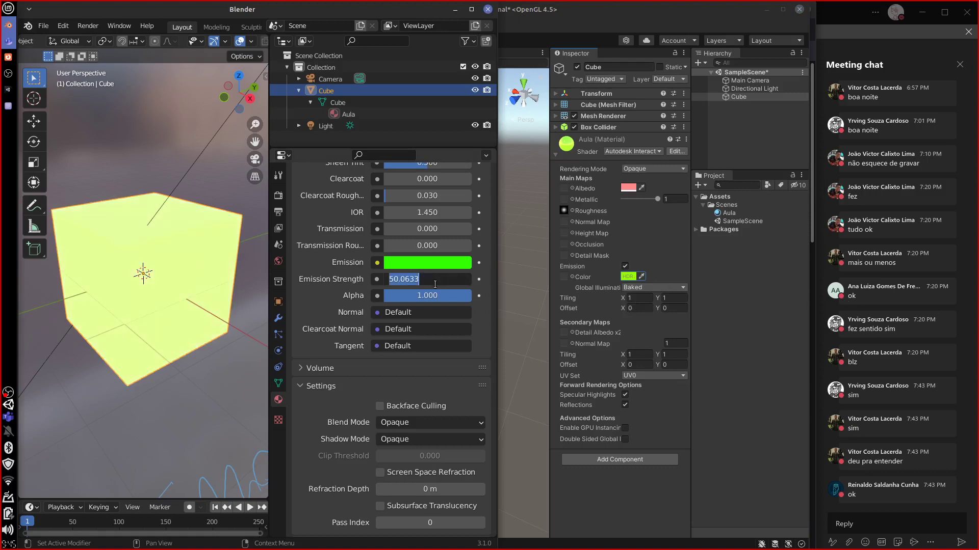
type("1")
key("Return")
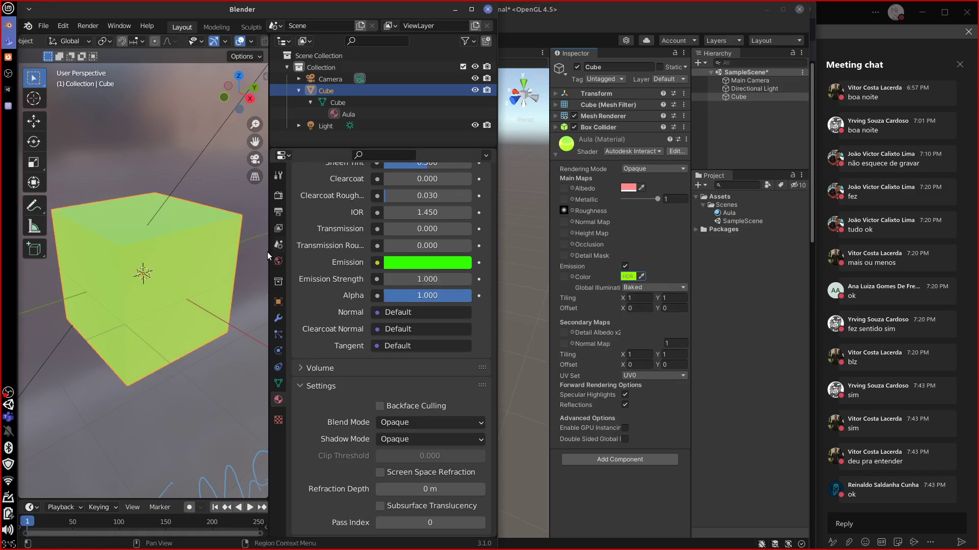
left_click(622, 302)
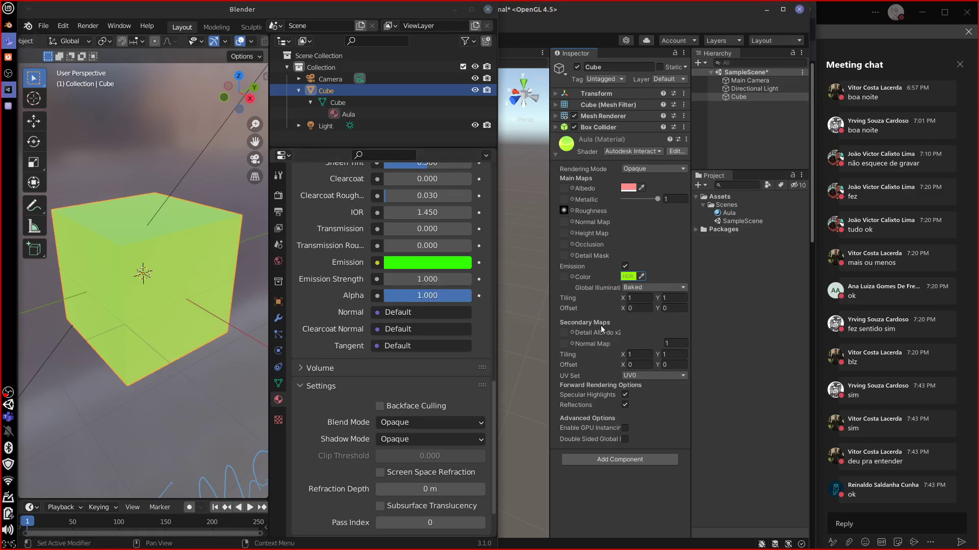
left_click(495, 302)
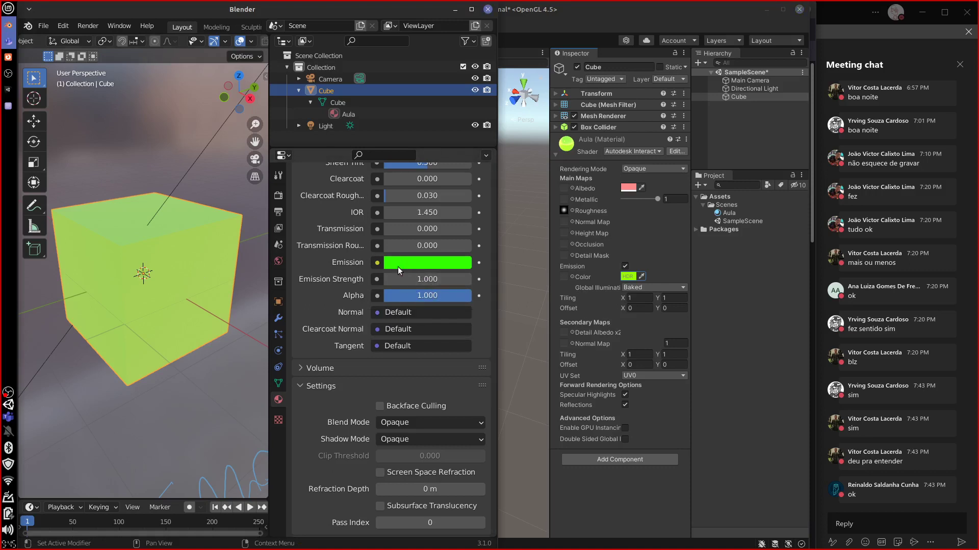
left_click(606, 270)
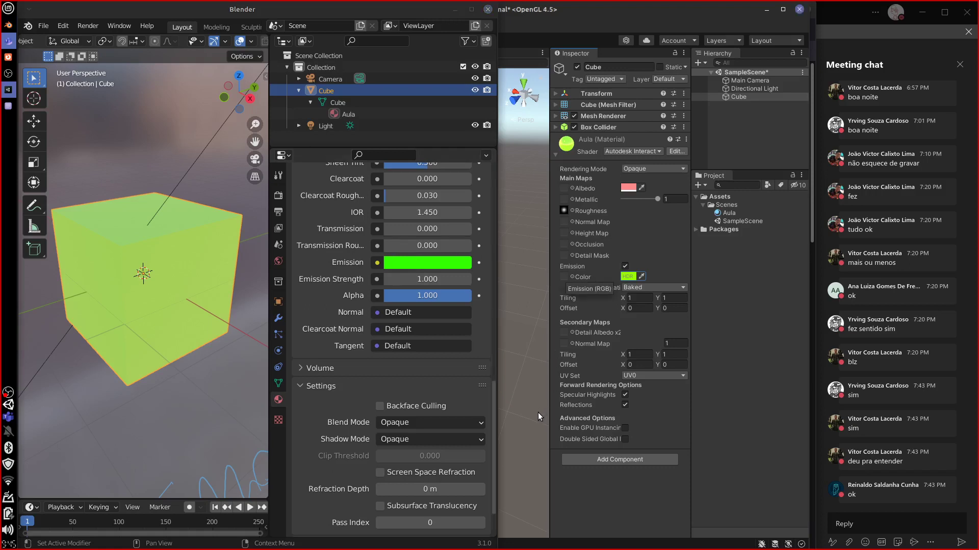
left_click(492, 414)
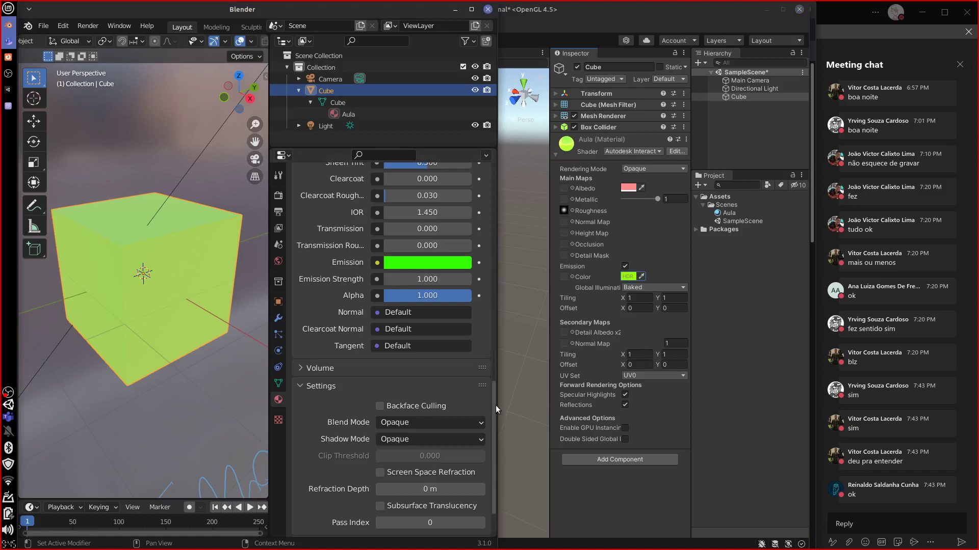
Switch to Unity, try Realtime global illumination for the Aula material's emission, and restore it to Baked
left_click(669, 281)
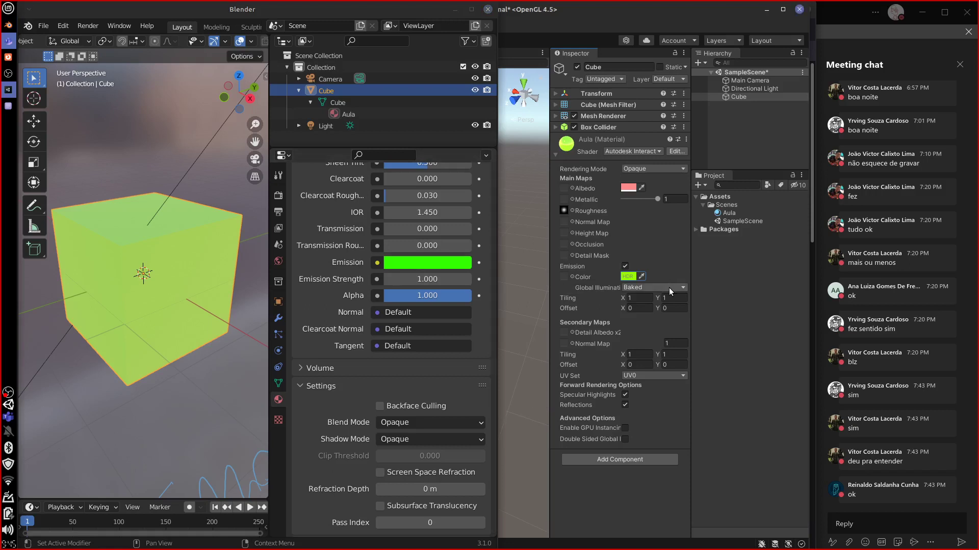
left_click(671, 286)
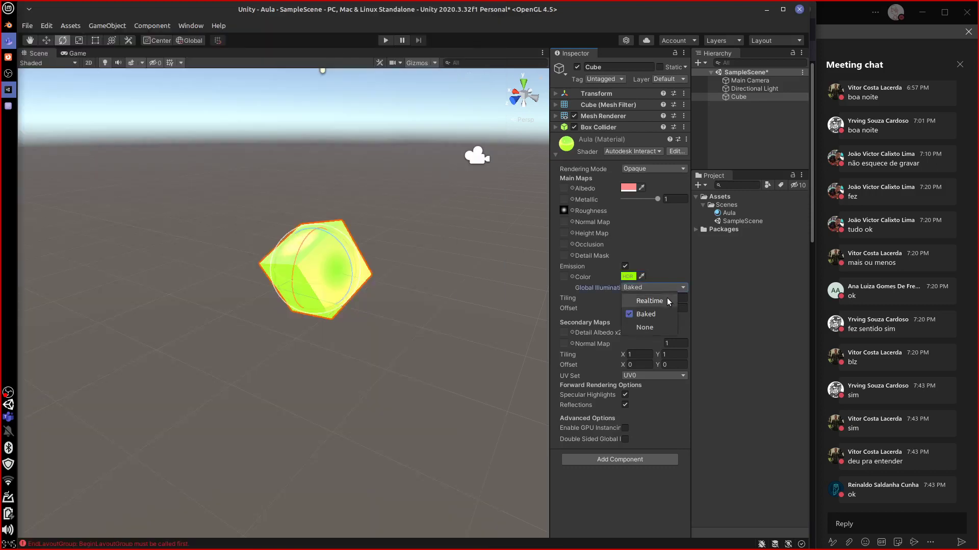
left_click(662, 301)
left_click(677, 287)
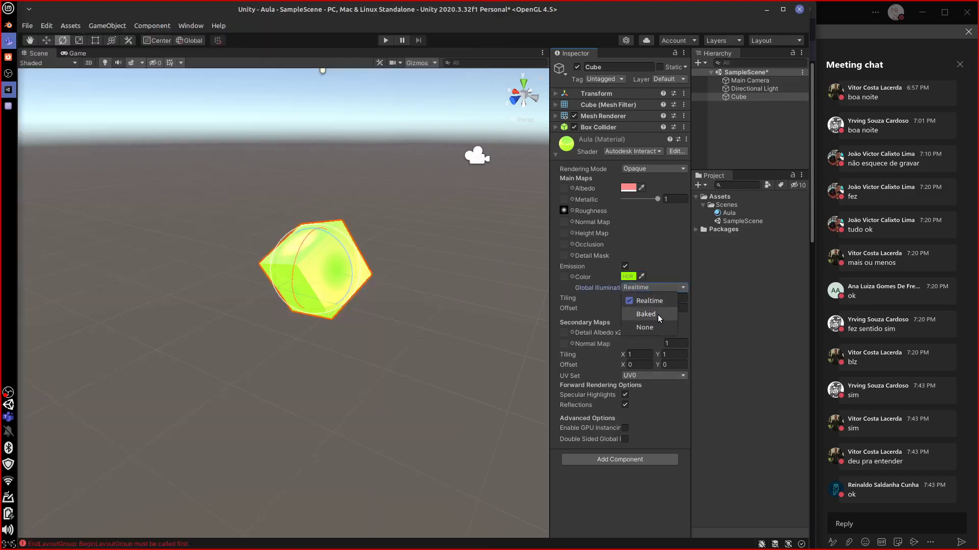
left_click(657, 314)
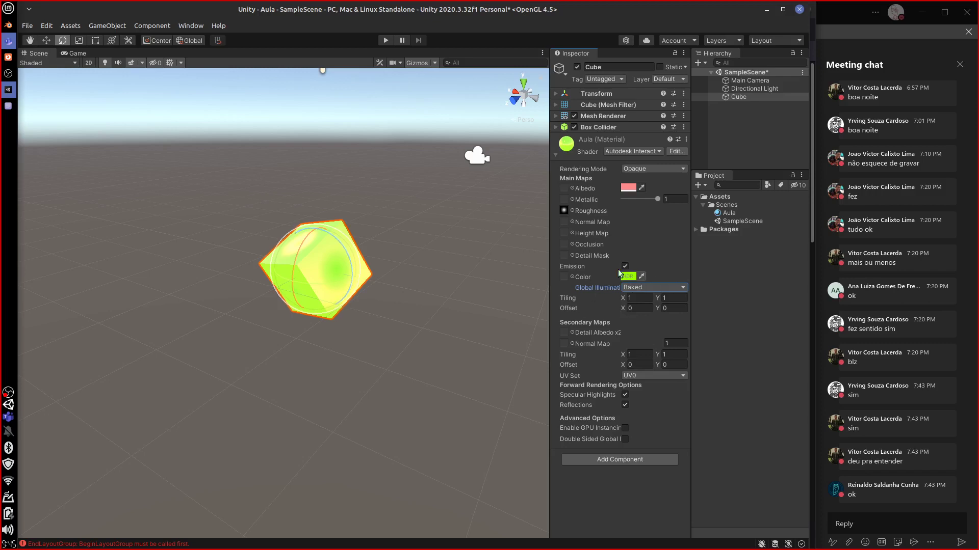
Set the HDR intensity of the Aula material's emission colour to 10 and close the colour picker
left_click(628, 276)
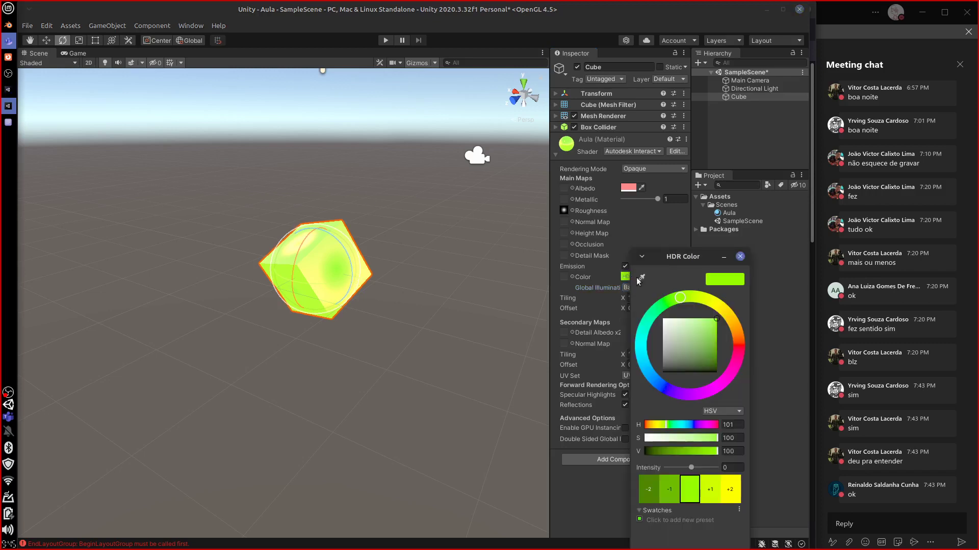
key("Escape")
left_click(628, 276)
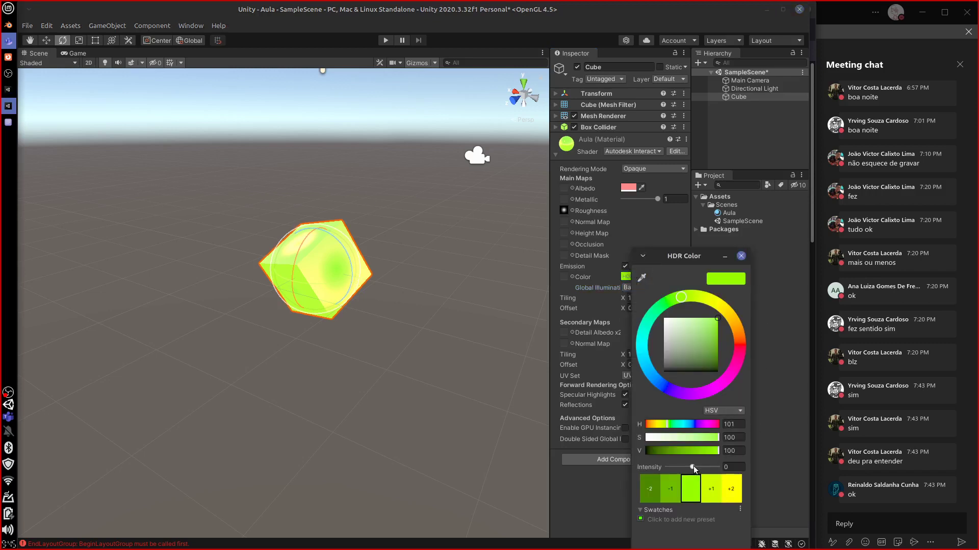
left_click_drag(692, 467, 725, 474)
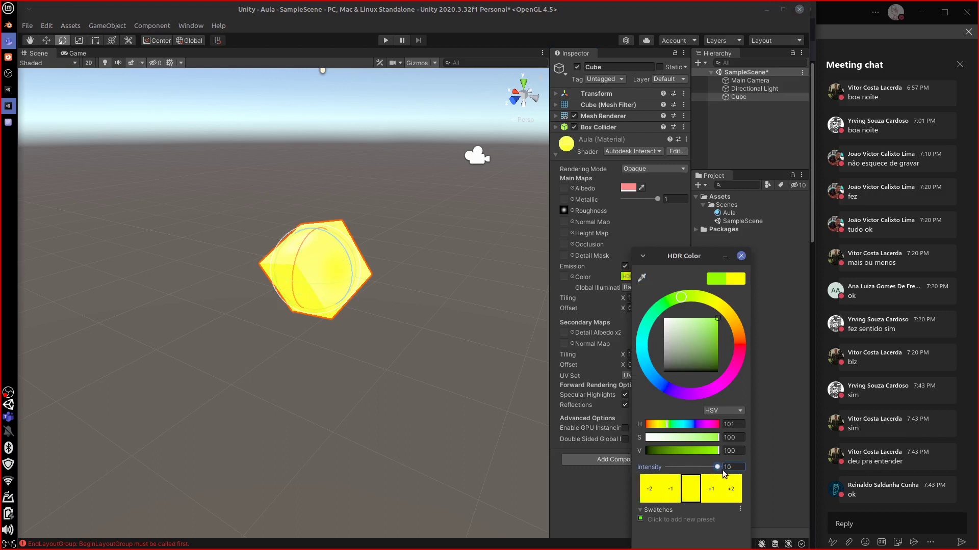
left_click(741, 257)
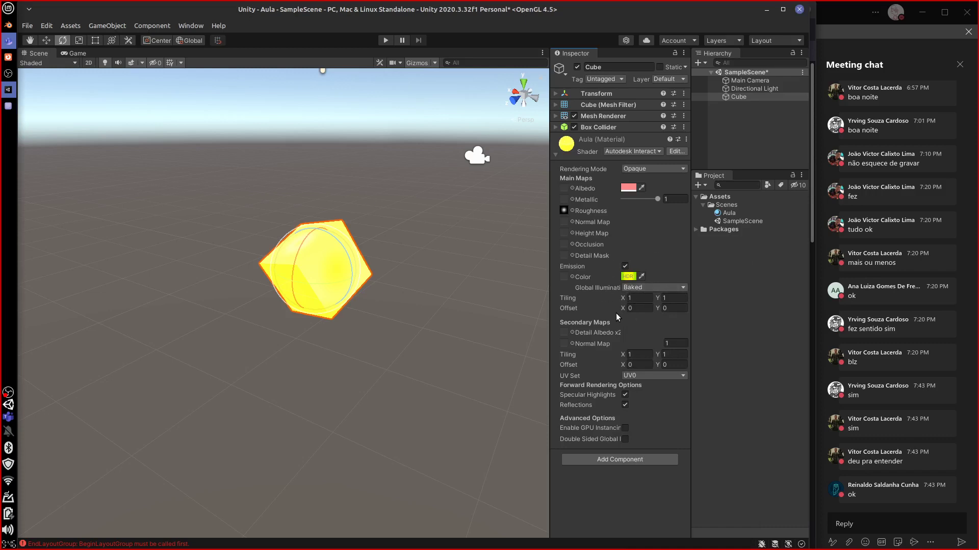
Switch to Blender and set the Aula material's Emission Strength to 10
left_click(10, 25)
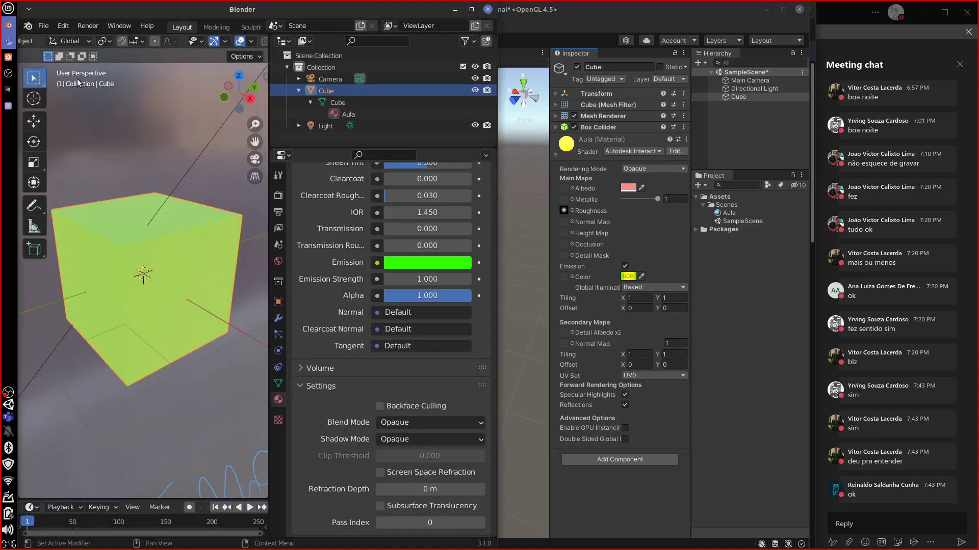
left_click(436, 279)
type("10")
key("Return")
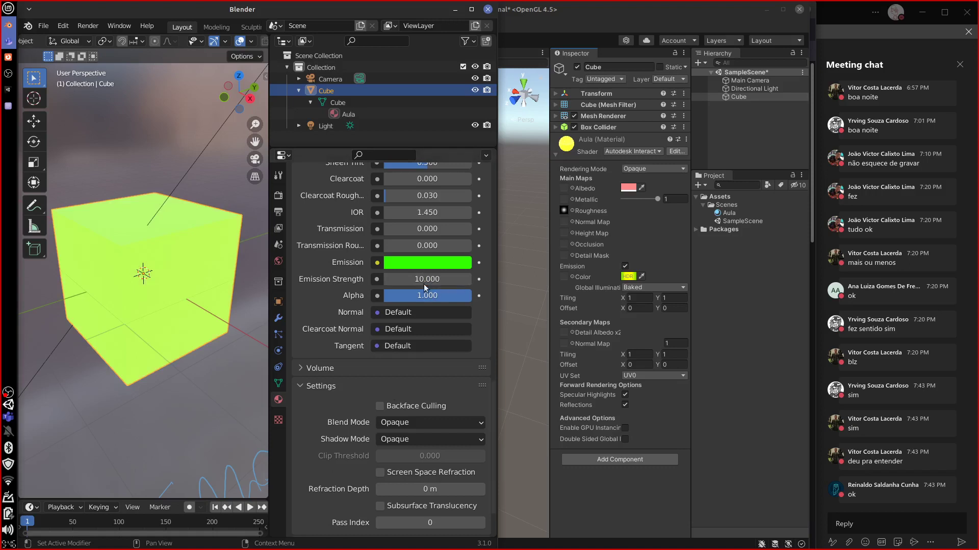
Switch to Unity and remove the Roughness texture from the Aula material by choosing None
left_click(510, 334)
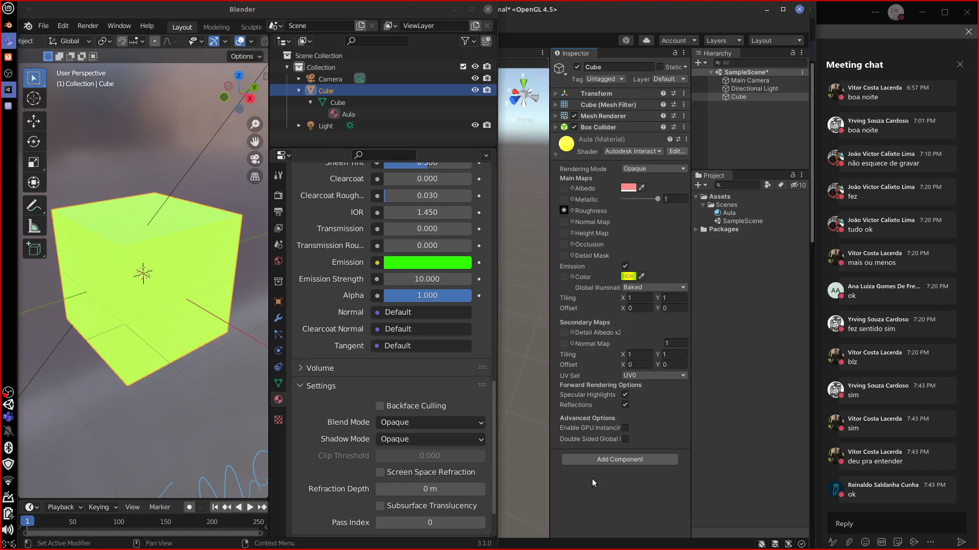
left_click(564, 205)
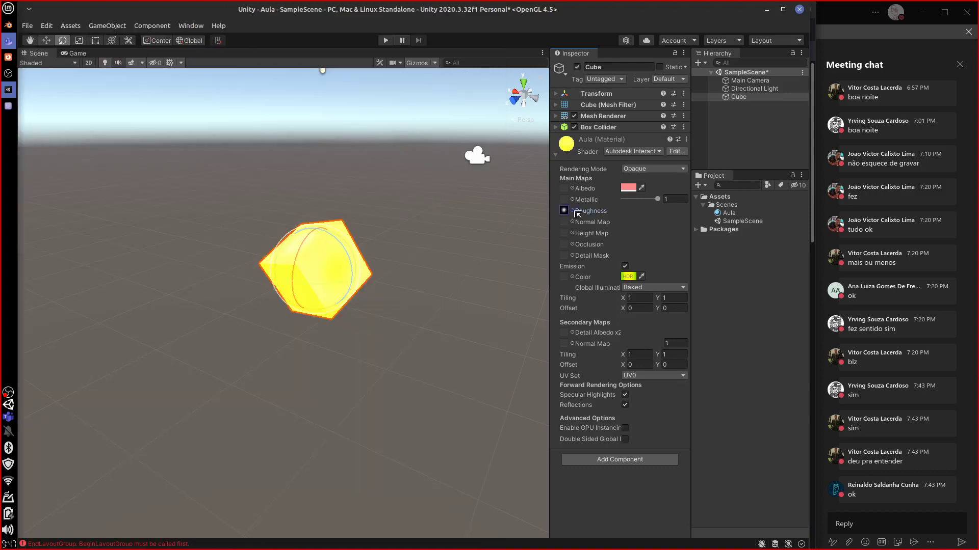
left_click(571, 210)
left_click(604, 238)
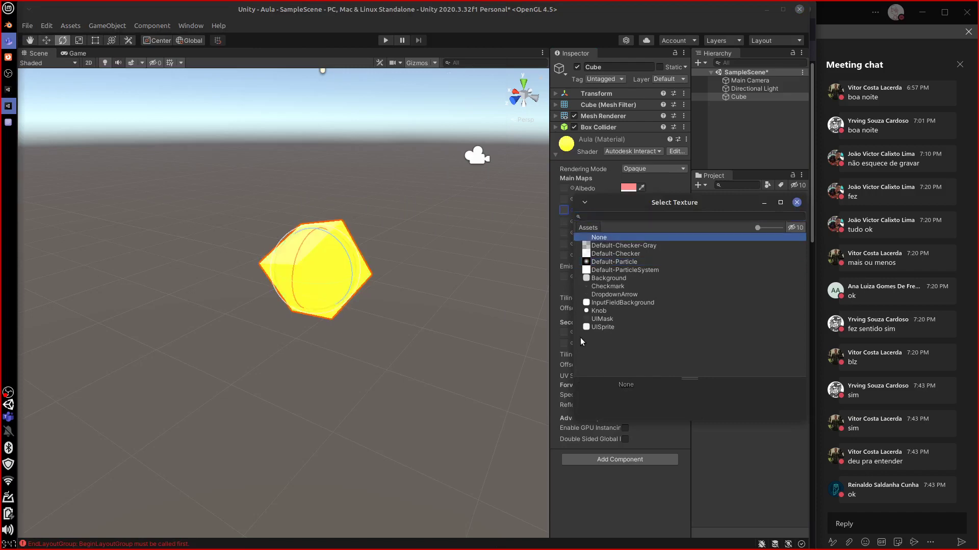
left_click(455, 341)
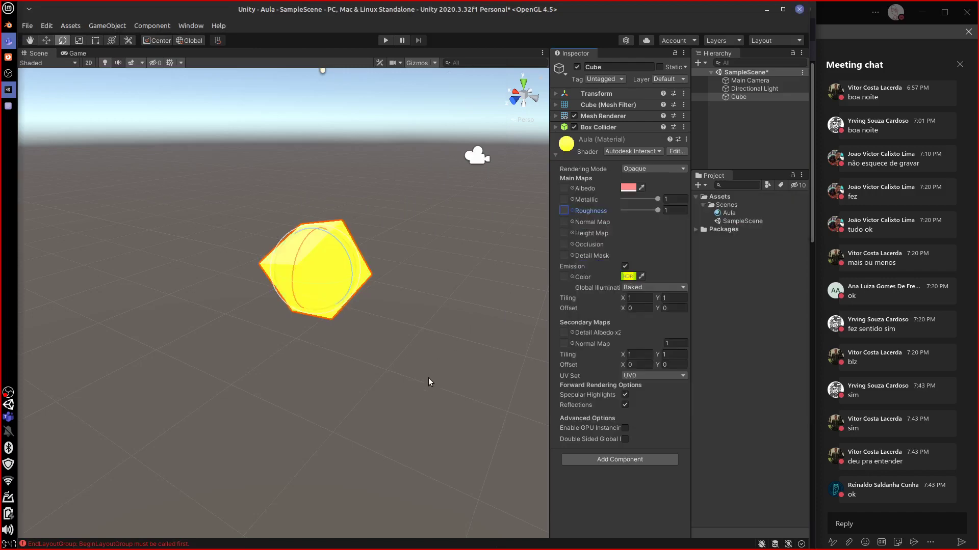
Switch to Blender and set the Aula material's Metallic value to 0.5
left_click(12, 30)
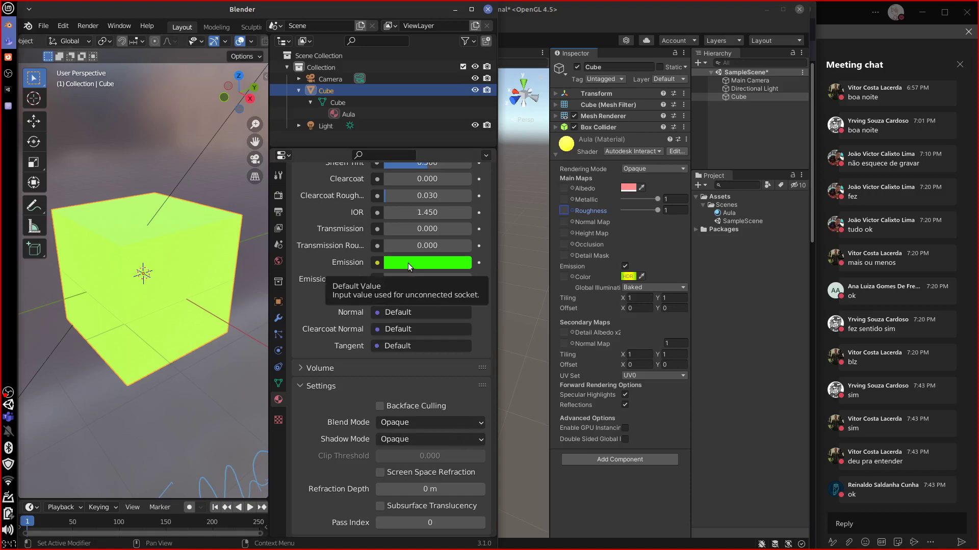
left_click_drag(496, 390, 496, 193)
double_click(442, 365)
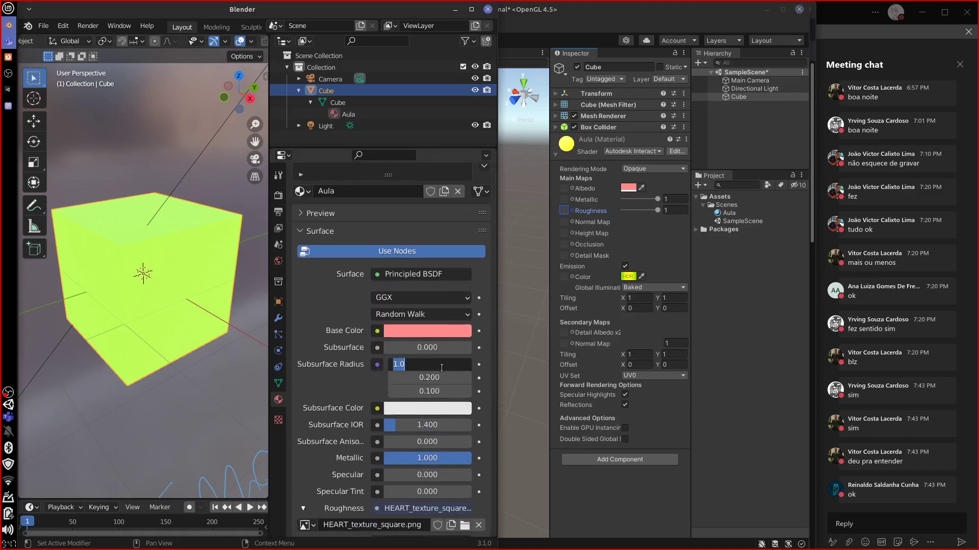
left_click(500, 314)
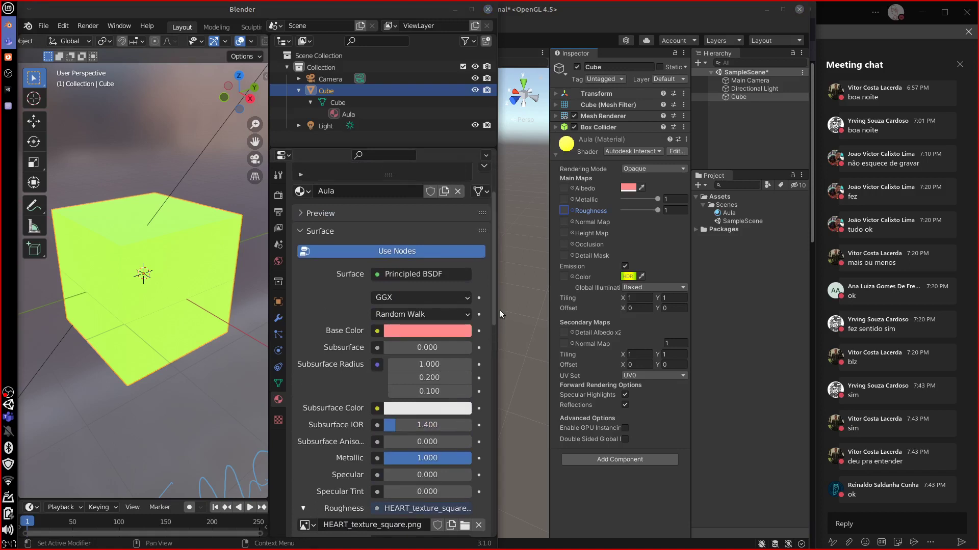
scroll(490, 377, "down", 10)
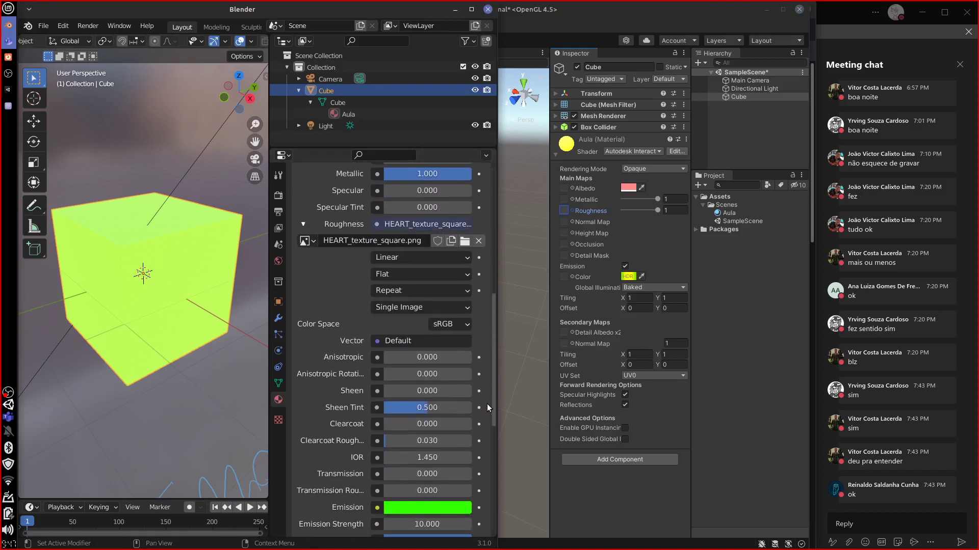
scroll(482, 445, "down", 5)
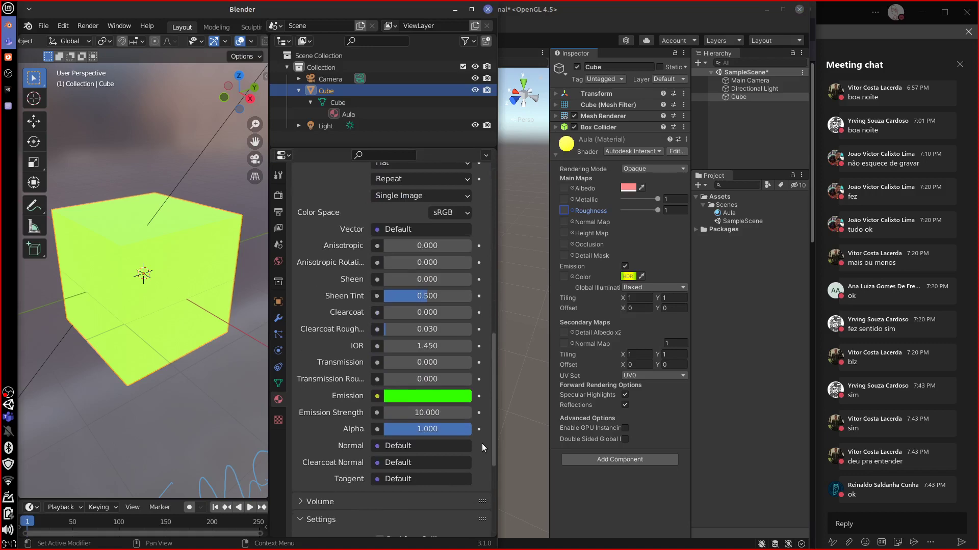
scroll(484, 402, "up", 7)
scroll(485, 393, "up", 3)
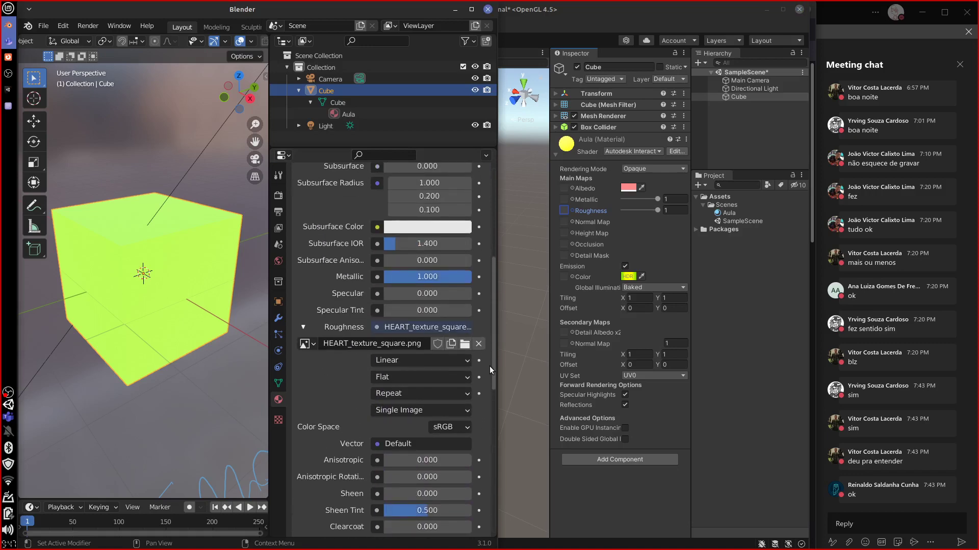
scroll(489, 366, "up", 2)
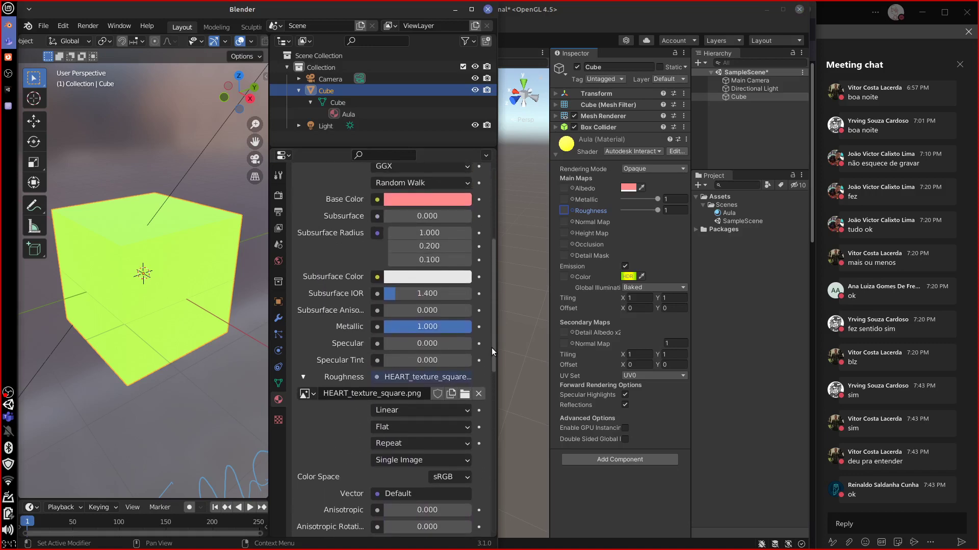
left_click(453, 329)
type("0")
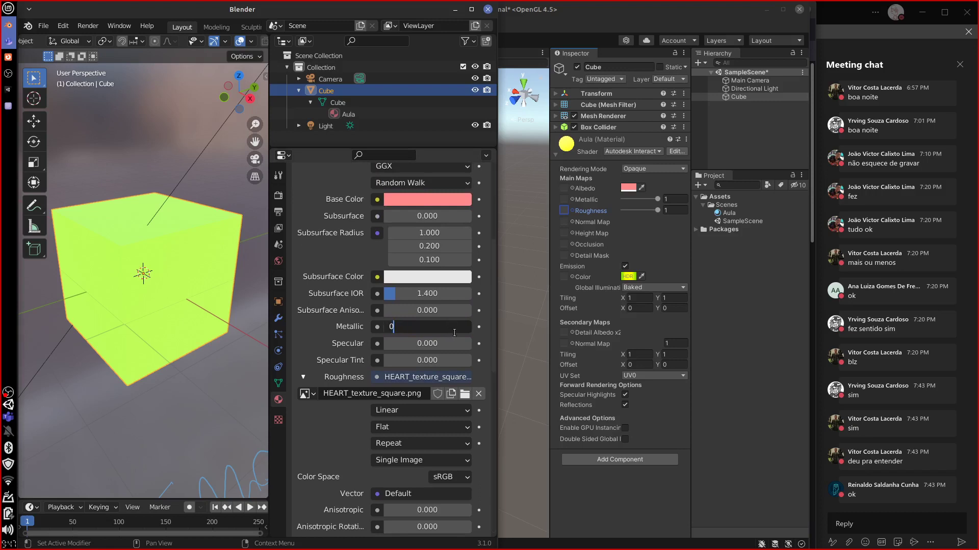
type(".5")
key("Return")
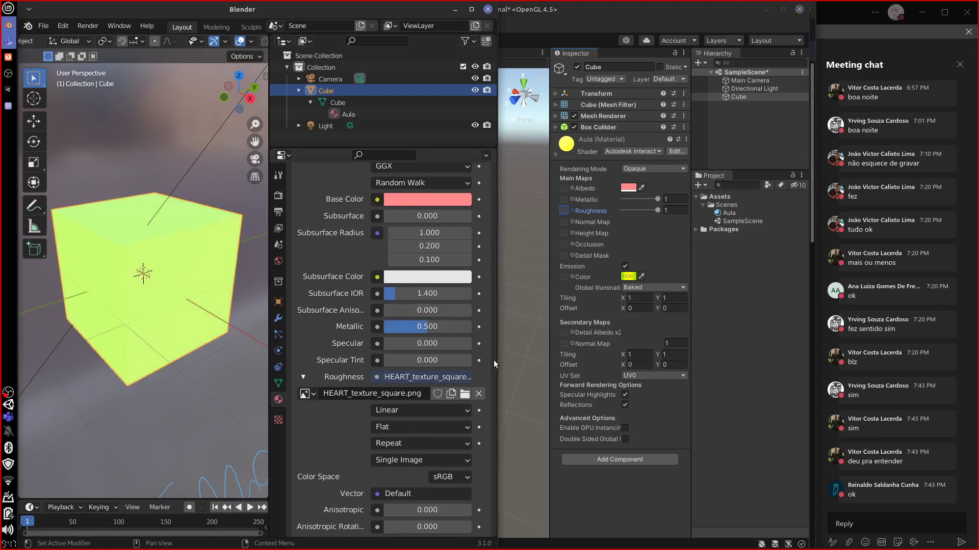
Switch to Unity and set the Aula material's Metallic to 0.5 and its Roughness to 0
left_click(674, 198)
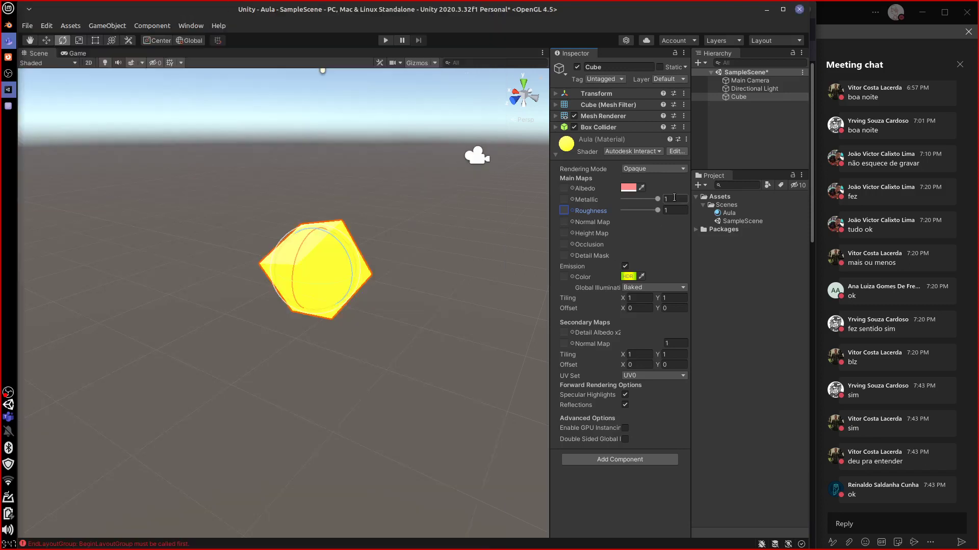
left_click(674, 198)
type("0.5")
left_click(8, 24)
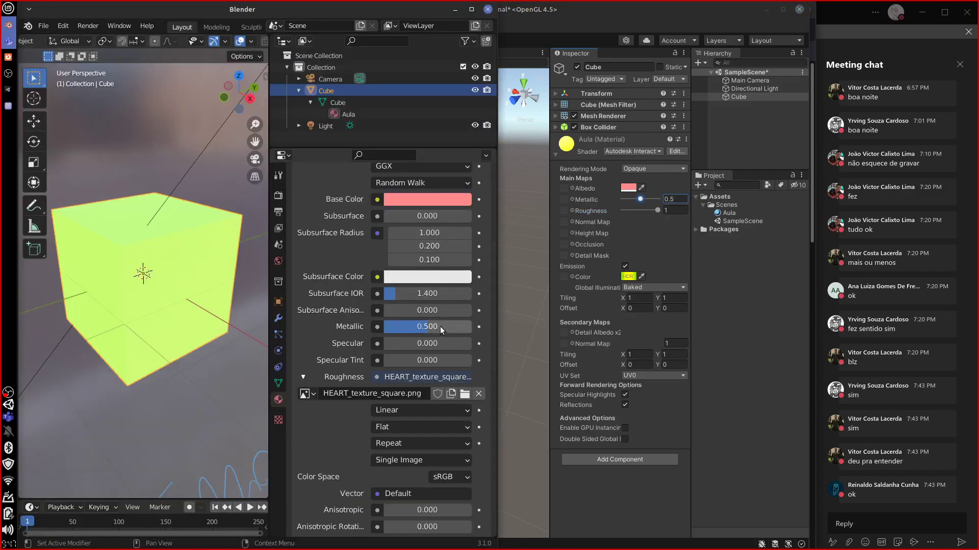
left_click(660, 188)
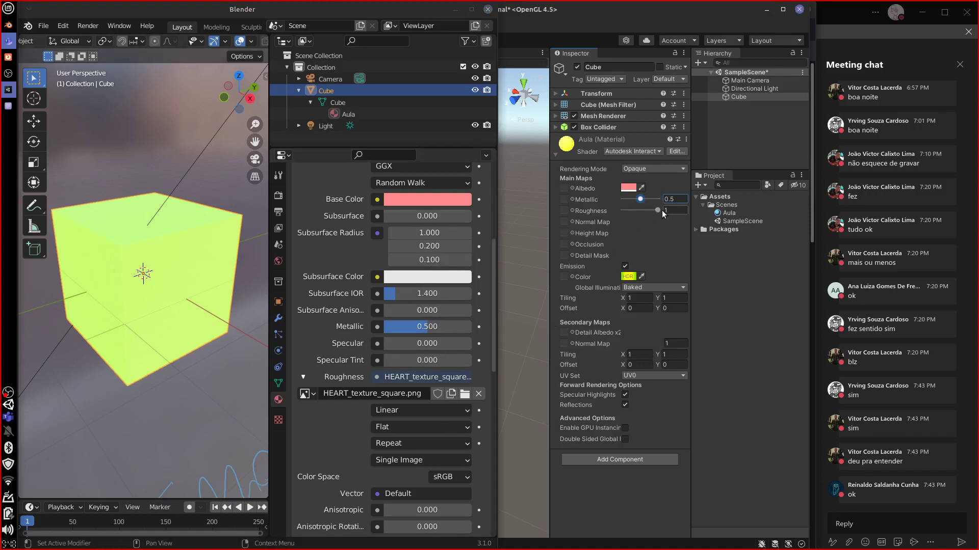
left_click_drag(657, 210, 590, 216)
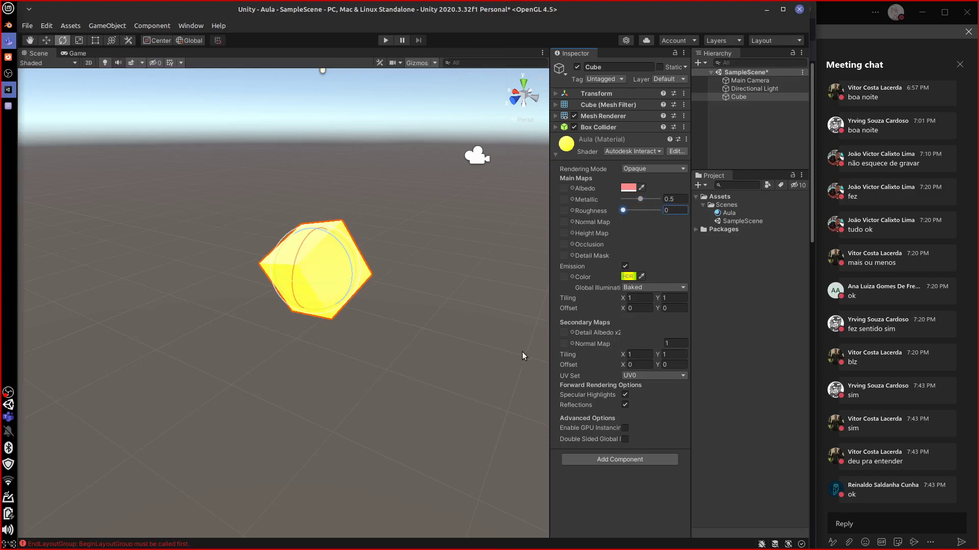
Switch to Blender and remove the HEART_texture_square.png image from the Aula material's Roughness texture
left_click(9, 25)
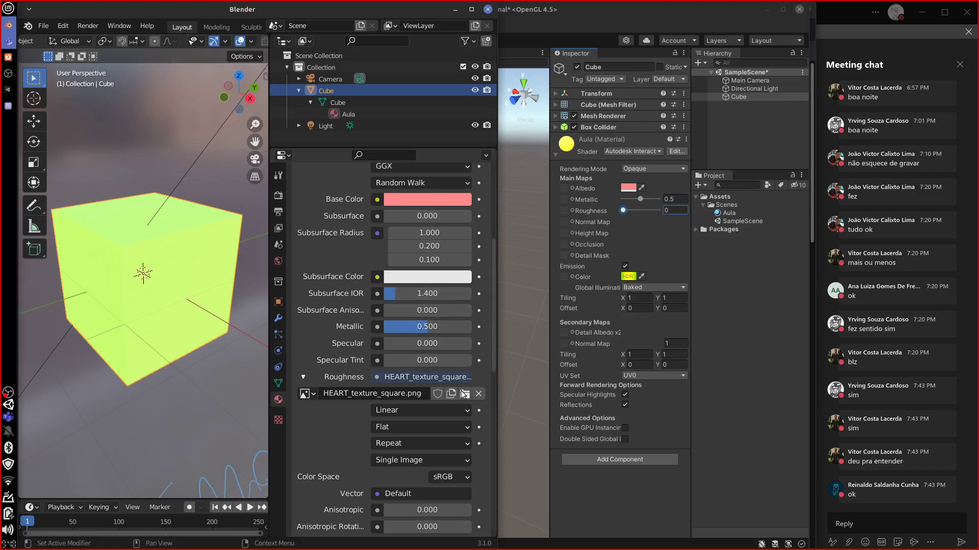
left_click(480, 394)
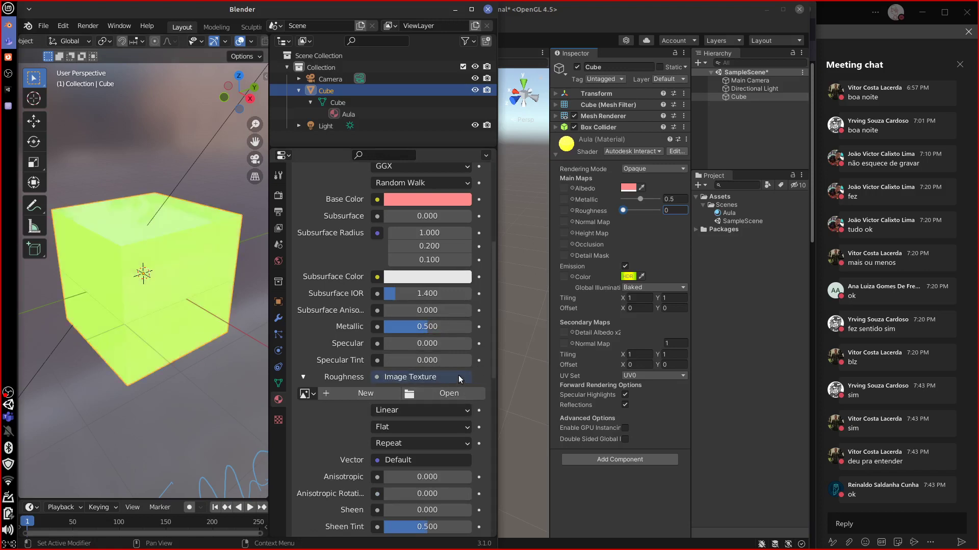
left_click(429, 378)
left_click(379, 376)
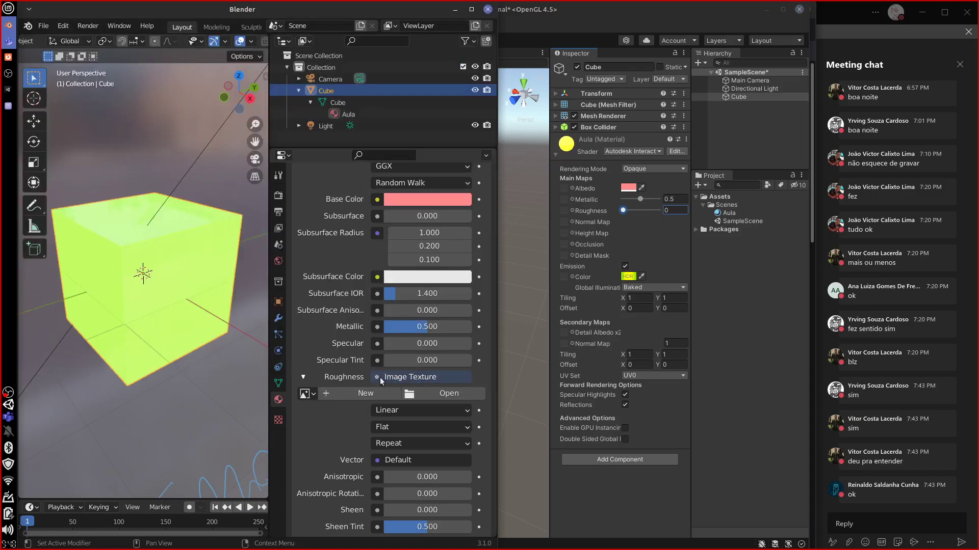
right_click(385, 381)
key("Escape")
left_click(457, 375)
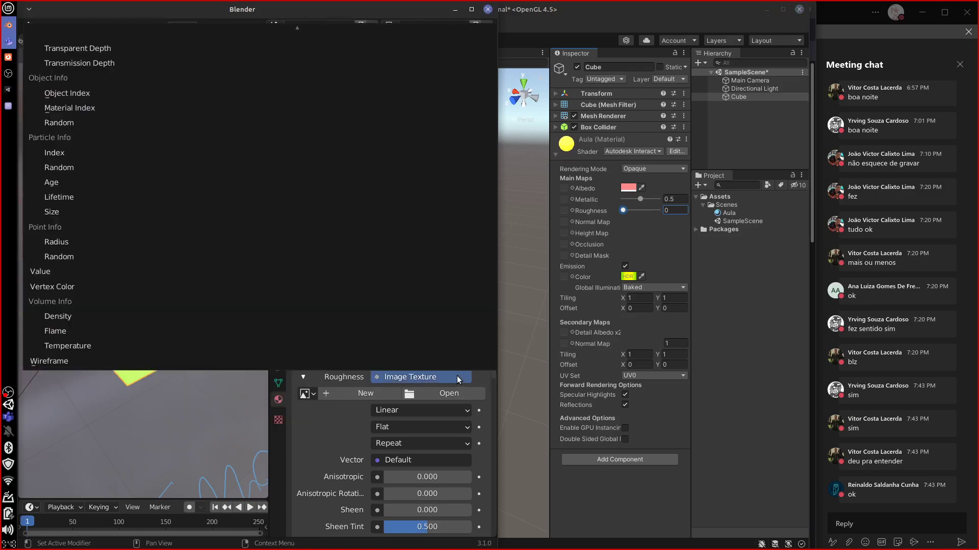
key("Escape")
scroll(204, 27, "down", 5)
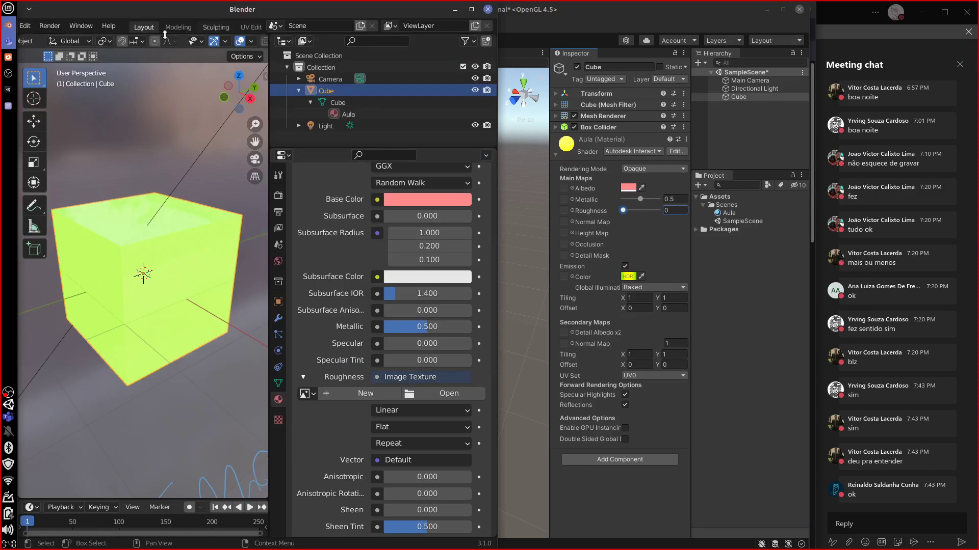
Disconnect the Image Texture node from the Roughness input in the Shading workspace and return to the Layout workspace
left_click(196, 27)
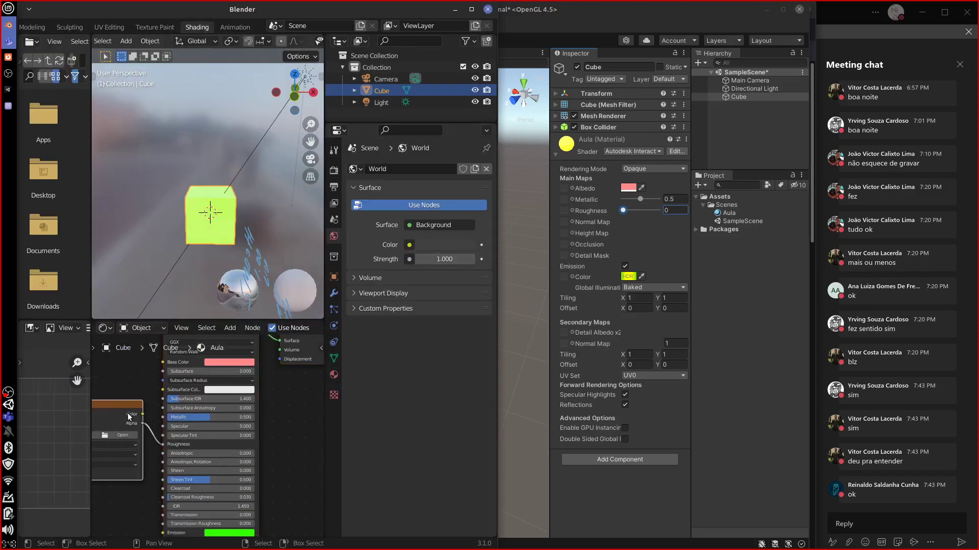
left_click(110, 27)
left_click(139, 29)
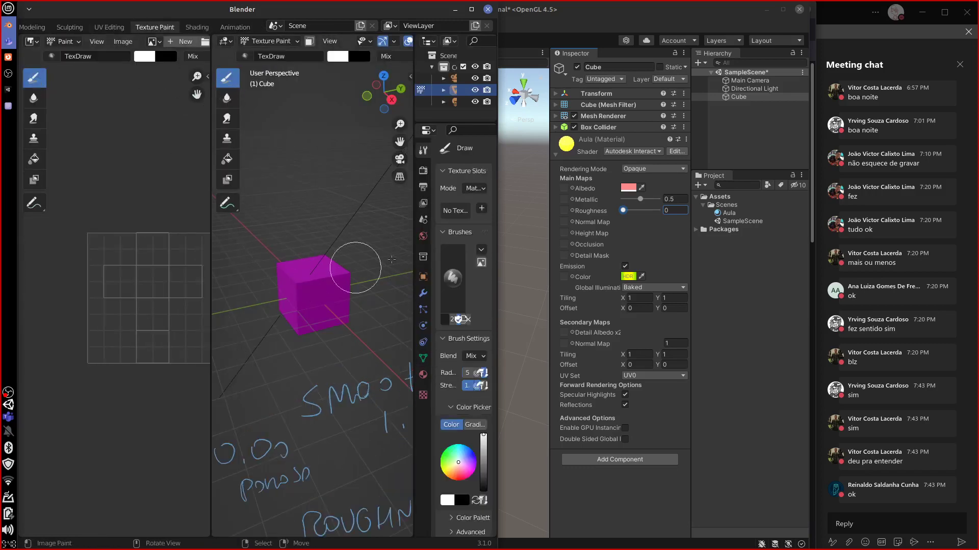
left_click(109, 27)
left_click(34, 27)
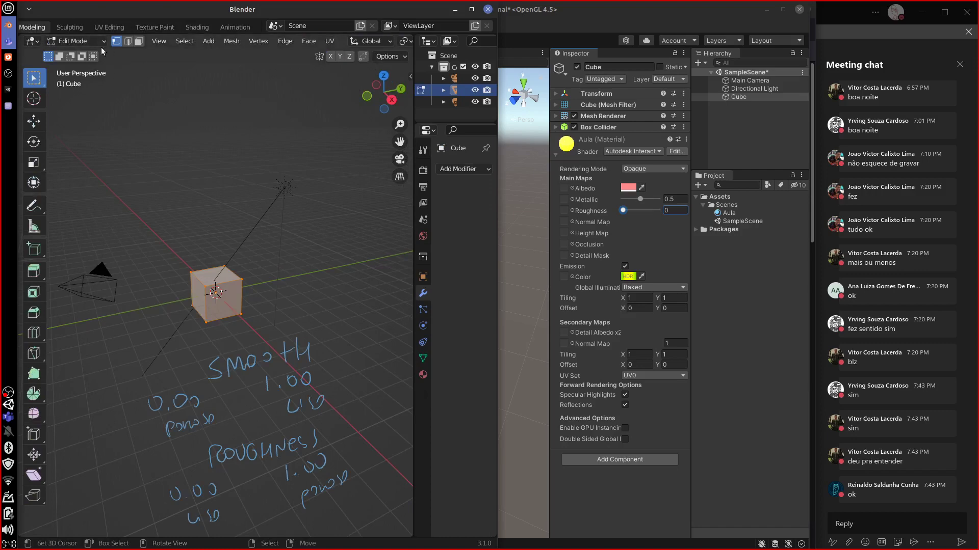
scroll(128, 30, "up", 3)
left_click(185, 27)
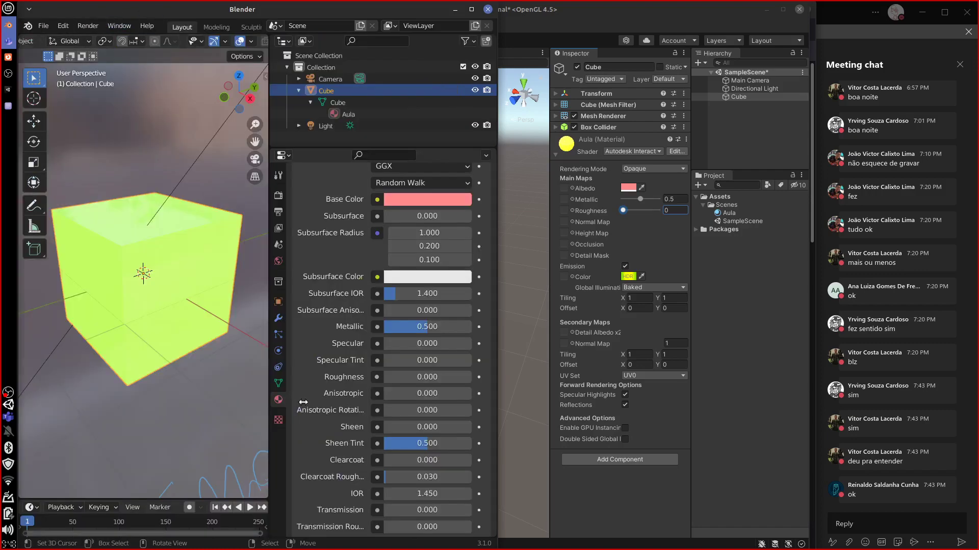
left_click(456, 380)
Switch to Unity and set the intensity of the Aula material's HDR emission color to 1
left_click(634, 229)
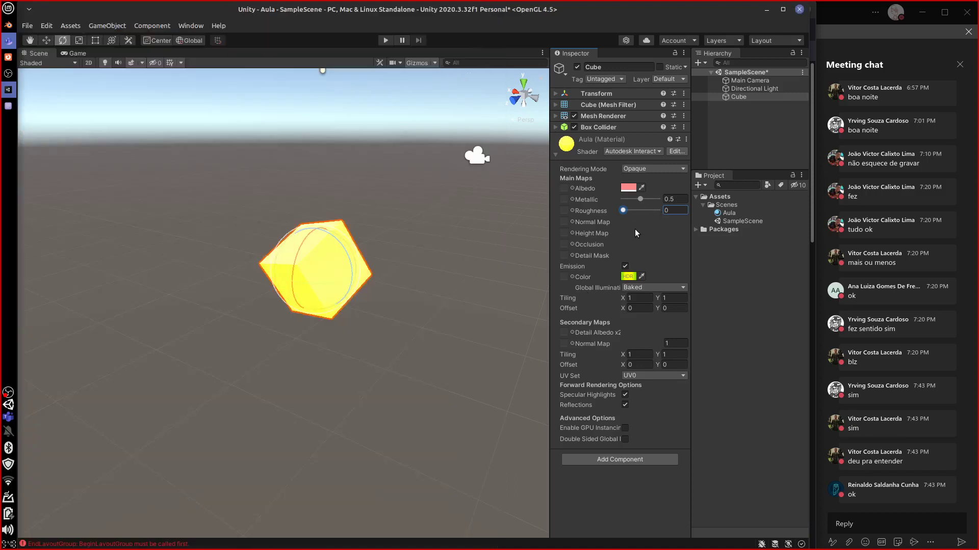
left_click(630, 277)
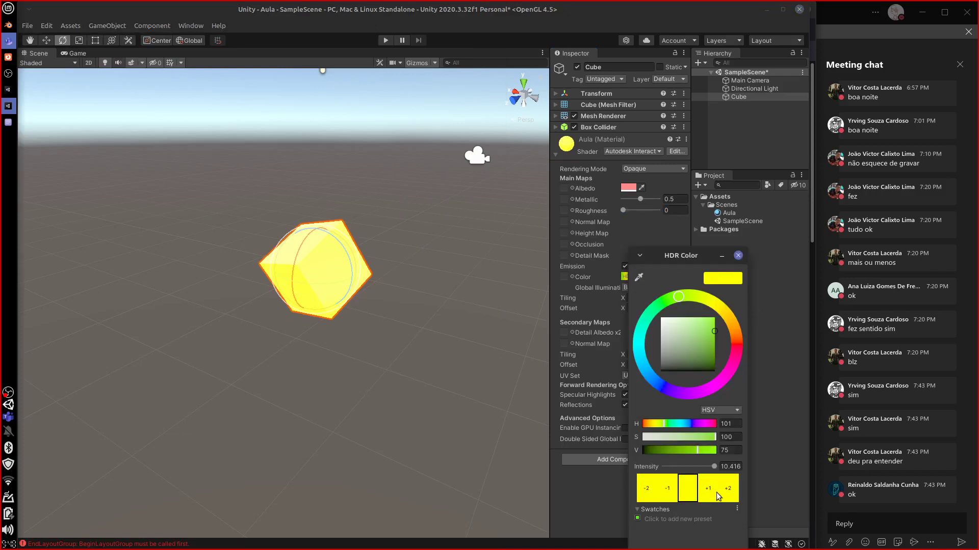
left_click(730, 467)
key("BackSpace")
type("1")
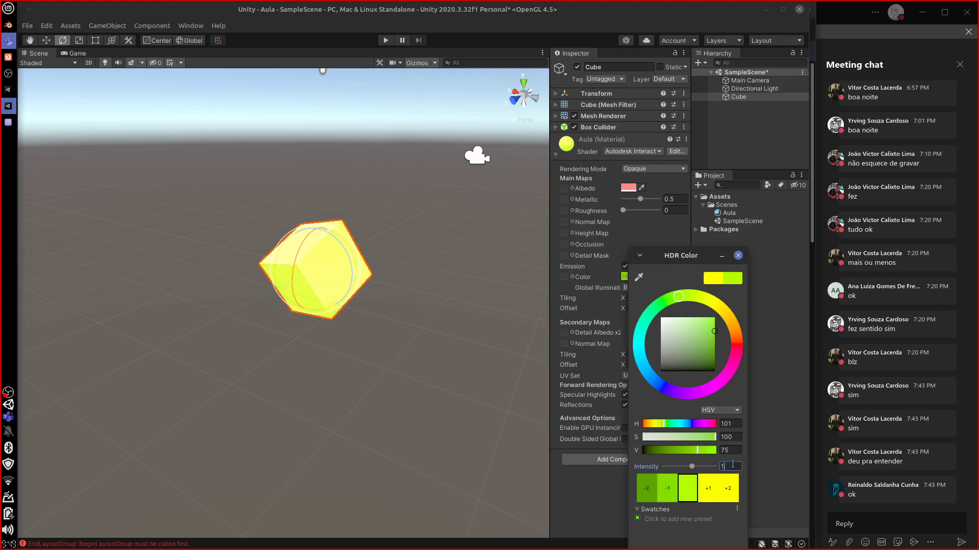
key("Return")
left_click(738, 256)
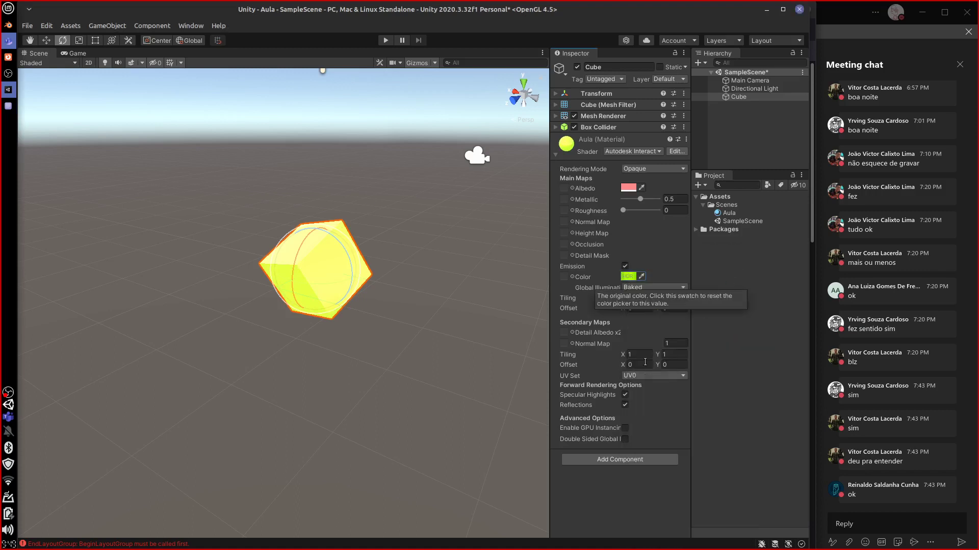
Set the emission's Global Illumination to Realtime and its HDR color intensity to 0
left_click(646, 288)
left_click(656, 300)
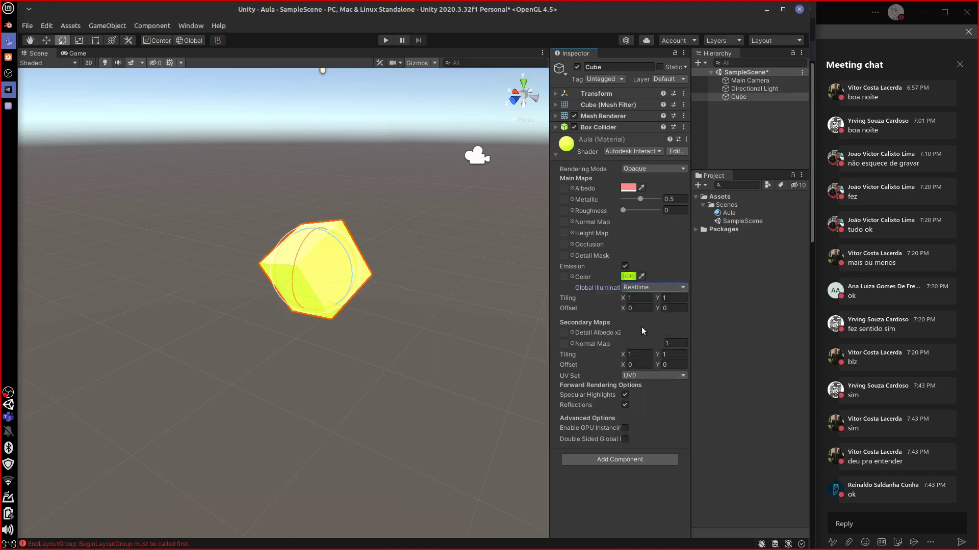
left_click(628, 276)
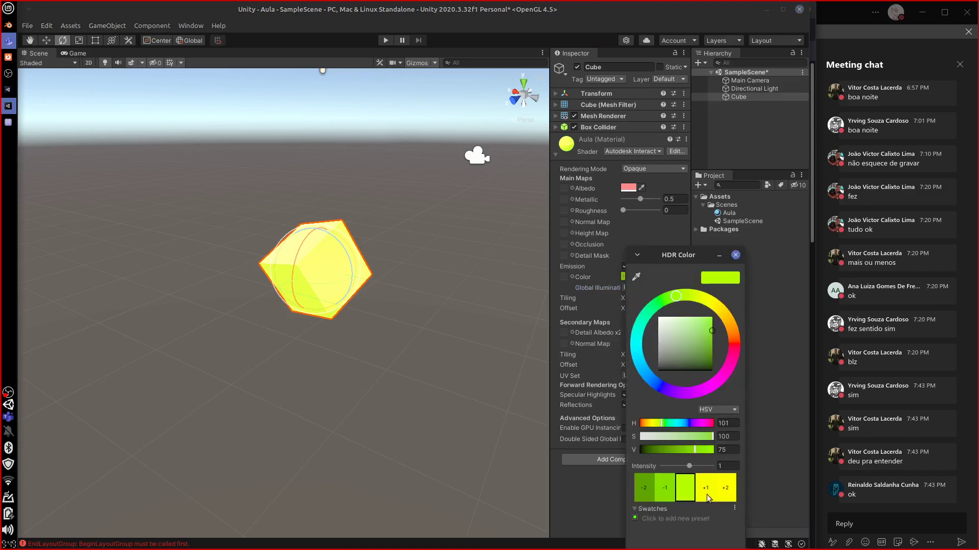
left_click_drag(691, 469, 675, 468)
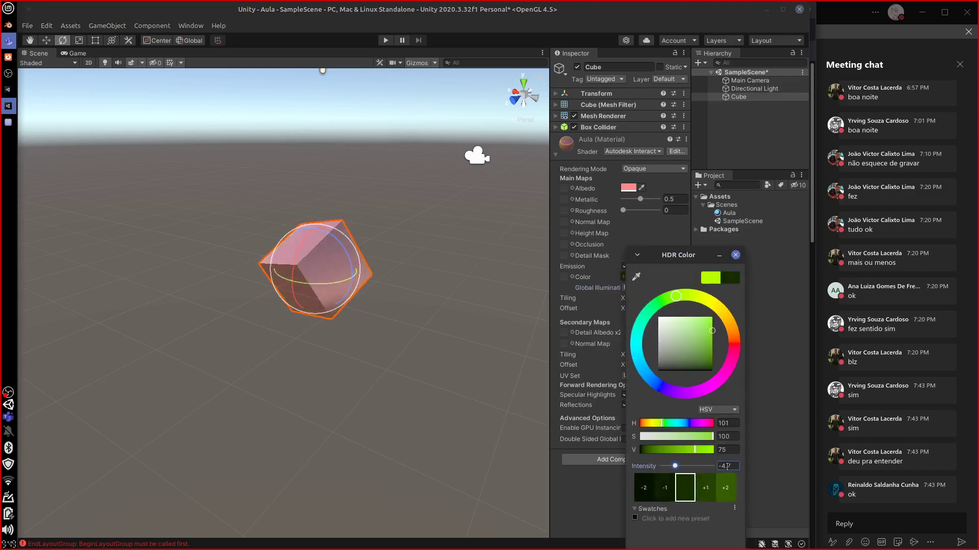
type("0")
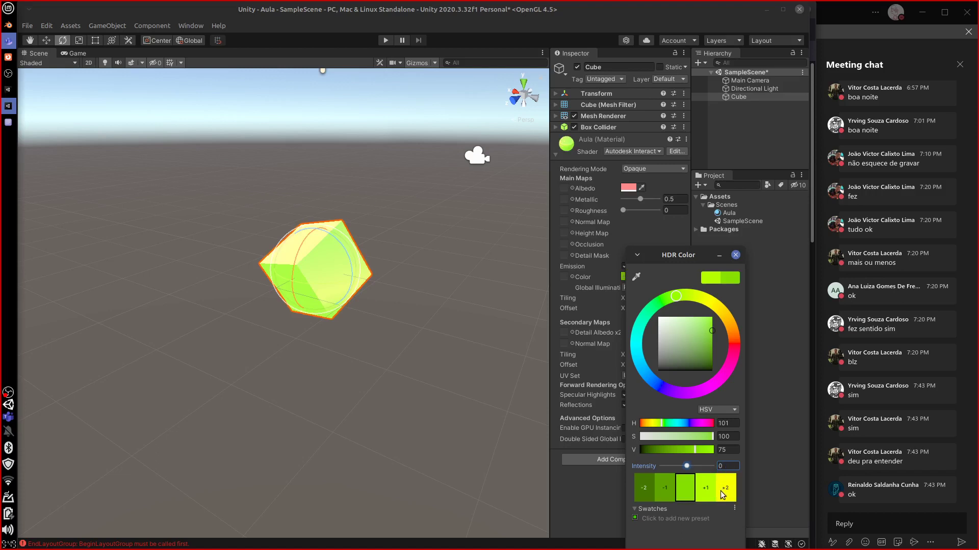
left_click(735, 255)
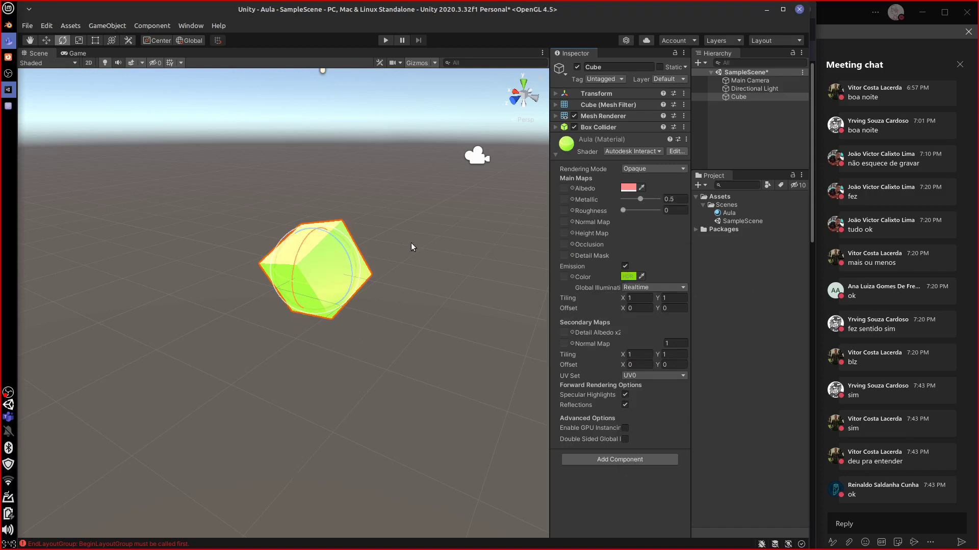
Switch to Blender and set the Aula material's Emission Strength to 0
key("alt+Tab")
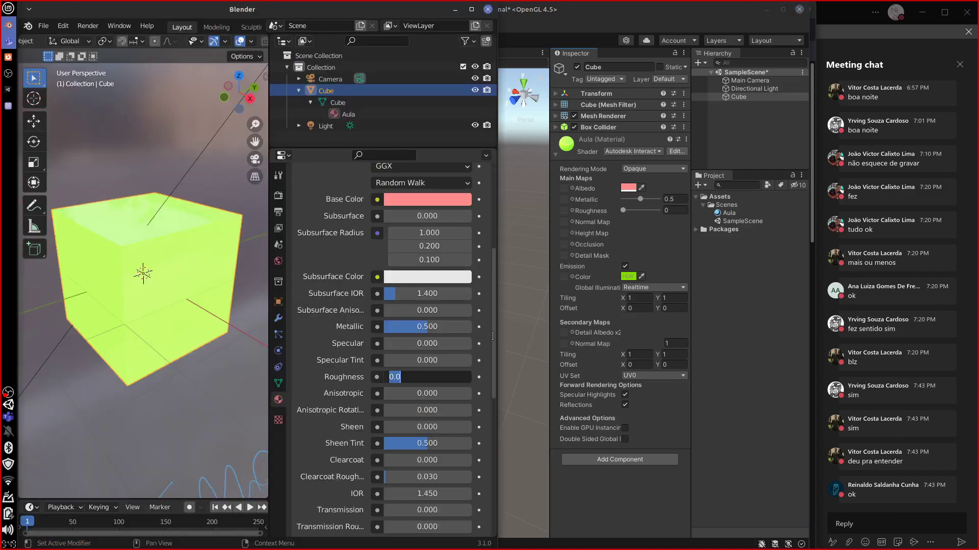
key("Return")
scroll(496, 392, "down", 5)
scroll(496, 392, "up", 2)
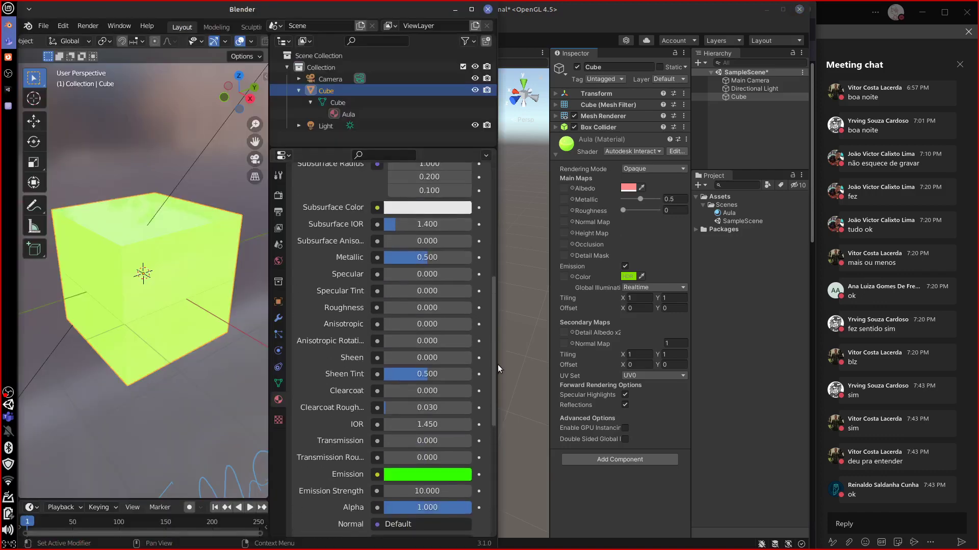
left_click(439, 503)
type("07")
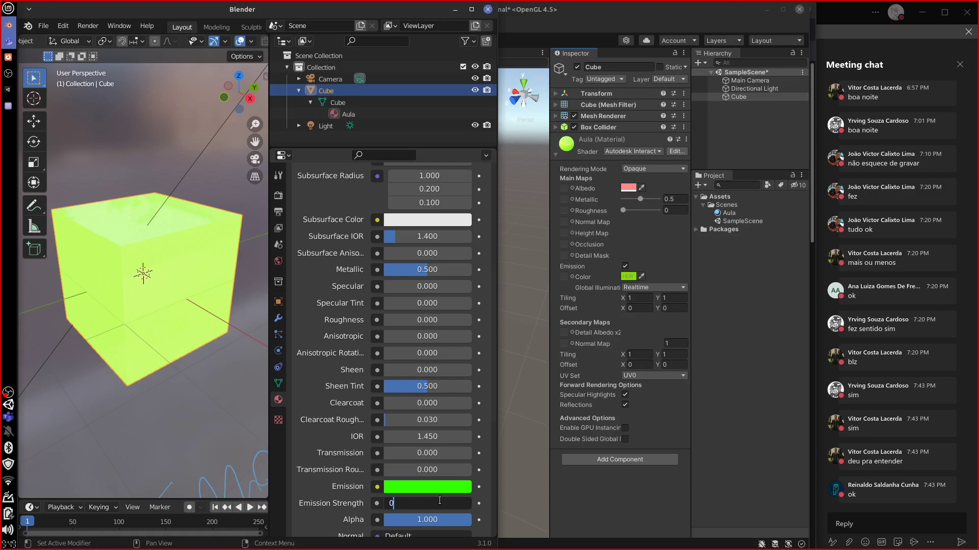
key("BackSpace")
key("Return")
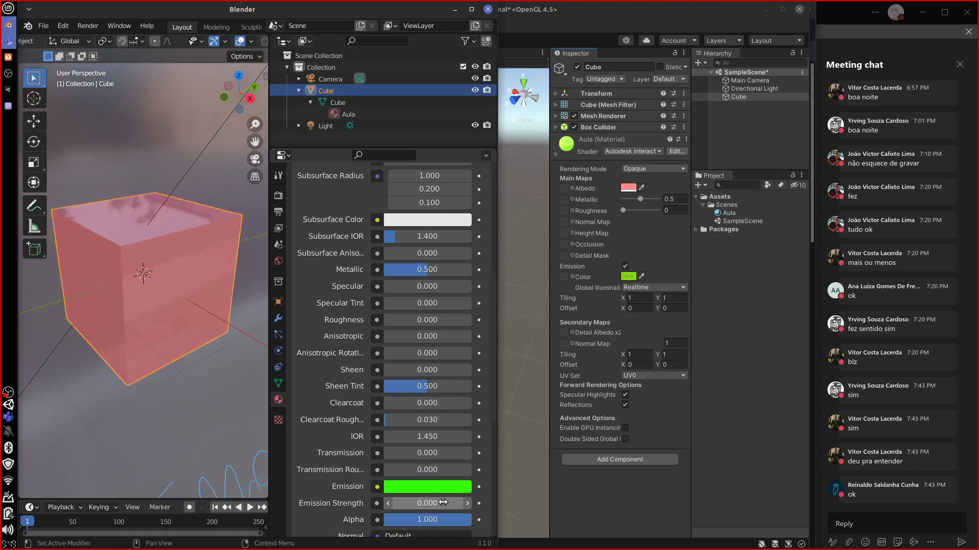
Set the Aula material's Emission Strength to 1
left_click(443, 503)
type("1")
key("Return")
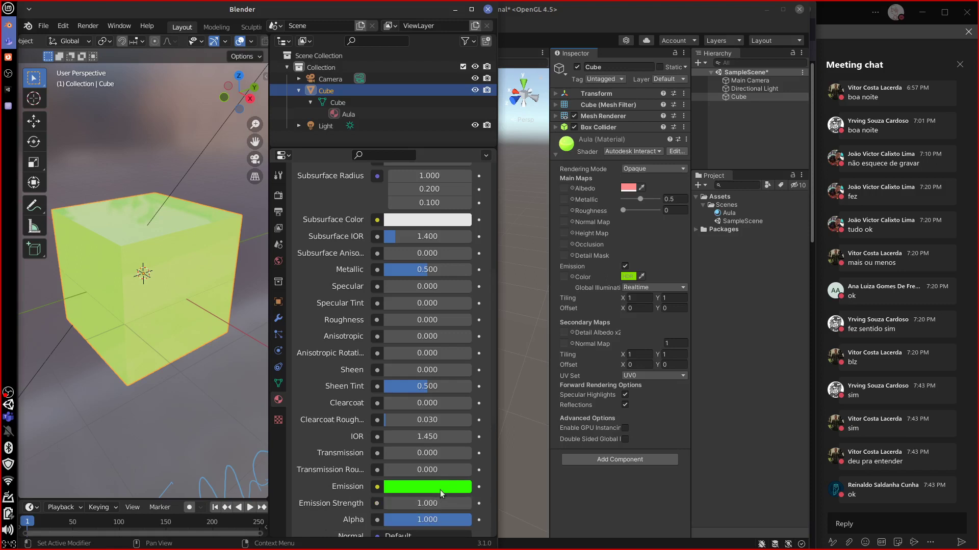
left_click(652, 267)
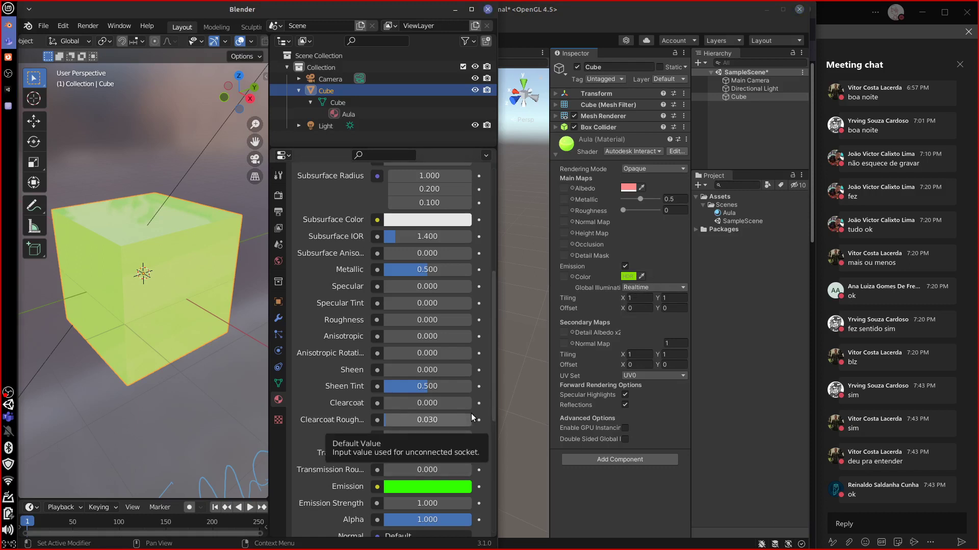
Remove the Aula material slot from the cube and undo the removal
left_click_drag(493, 347, 476, 210)
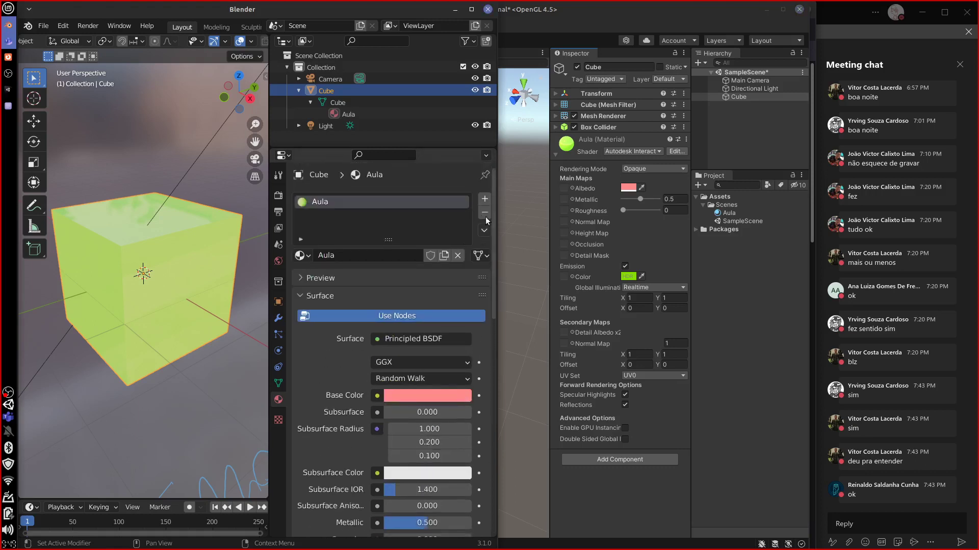
left_click(486, 213)
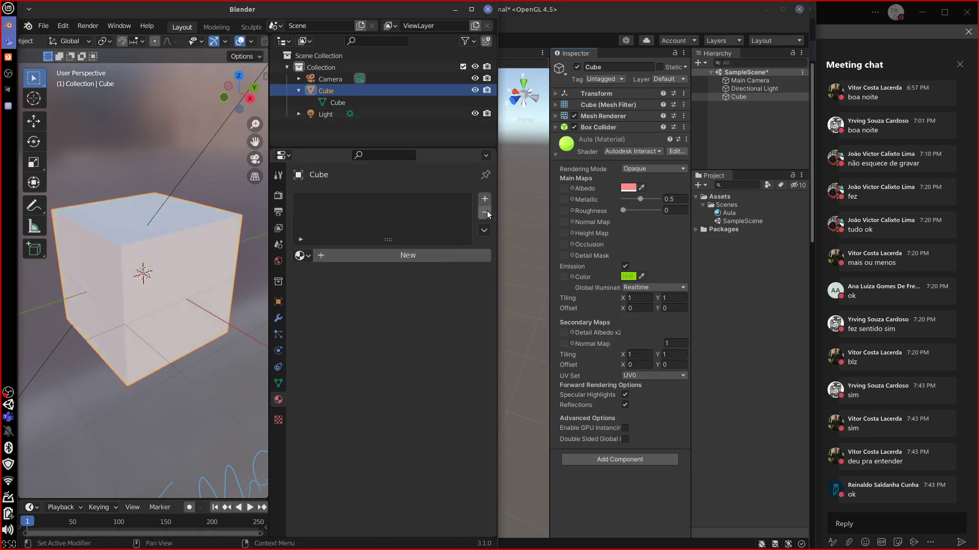
left_click(592, 277)
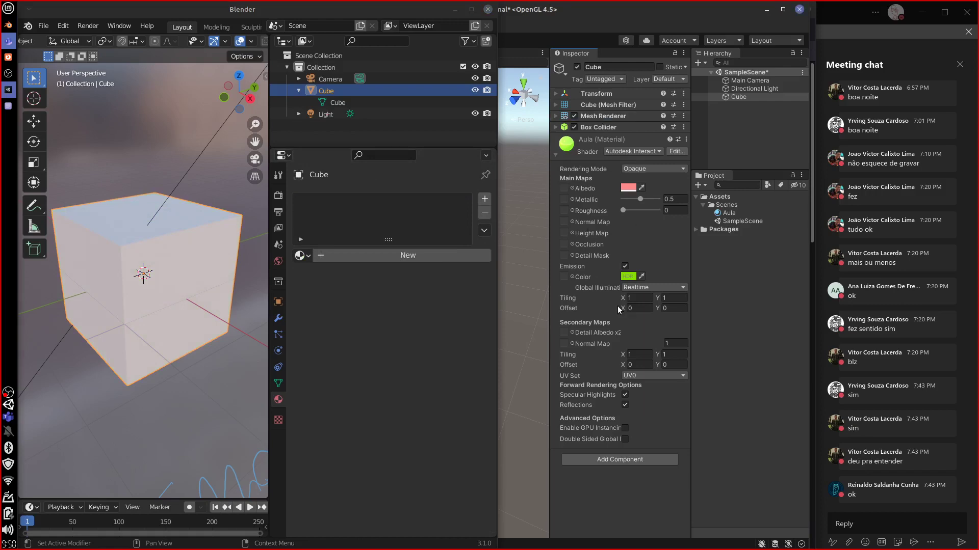
left_click(404, 335)
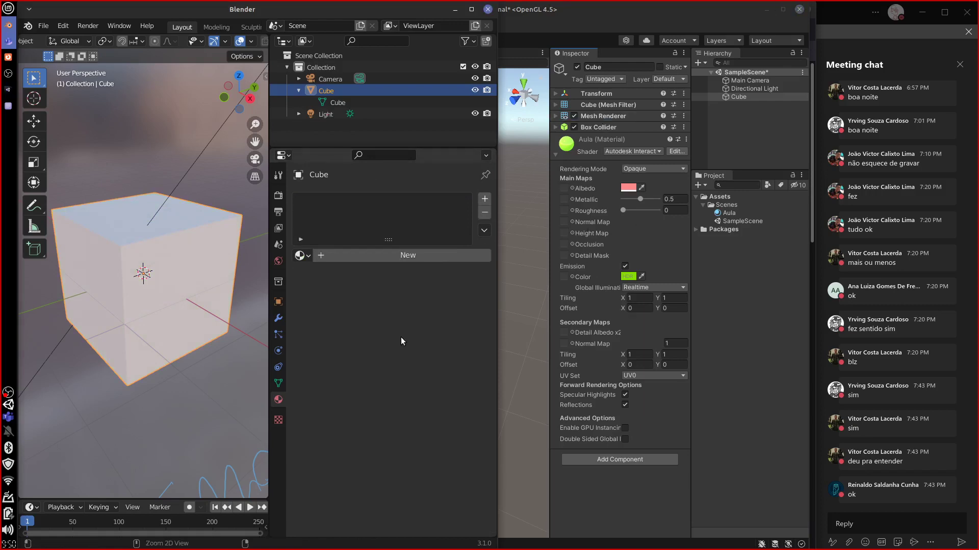
key("ctrl+z")
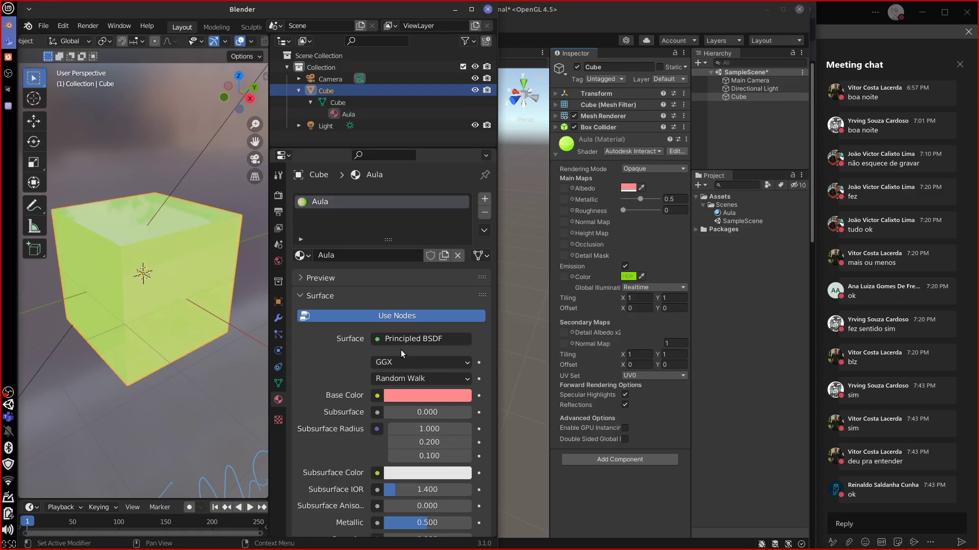
Annotate a small hatched grid on the cube's face with an arrow leading to the circled word "textura"
left_click(593, 228)
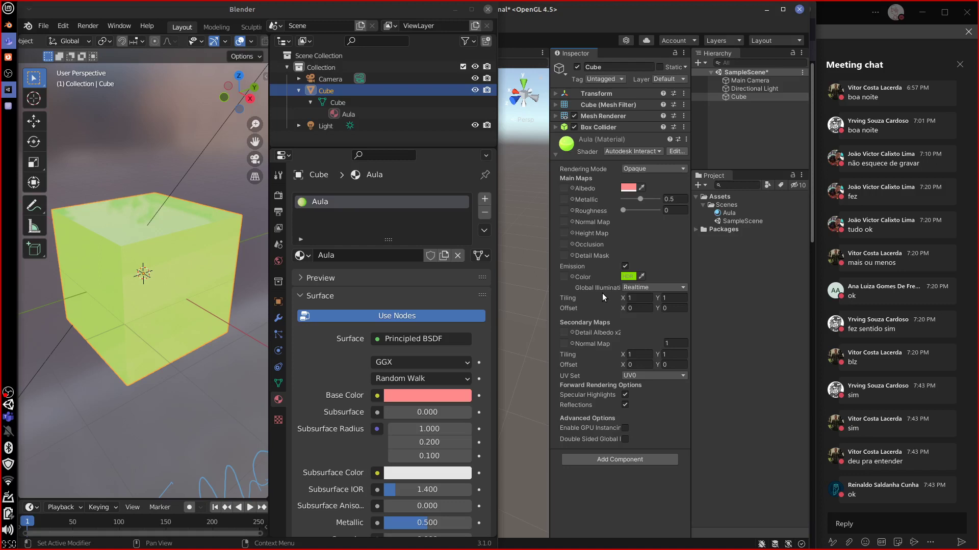
left_click(167, 267)
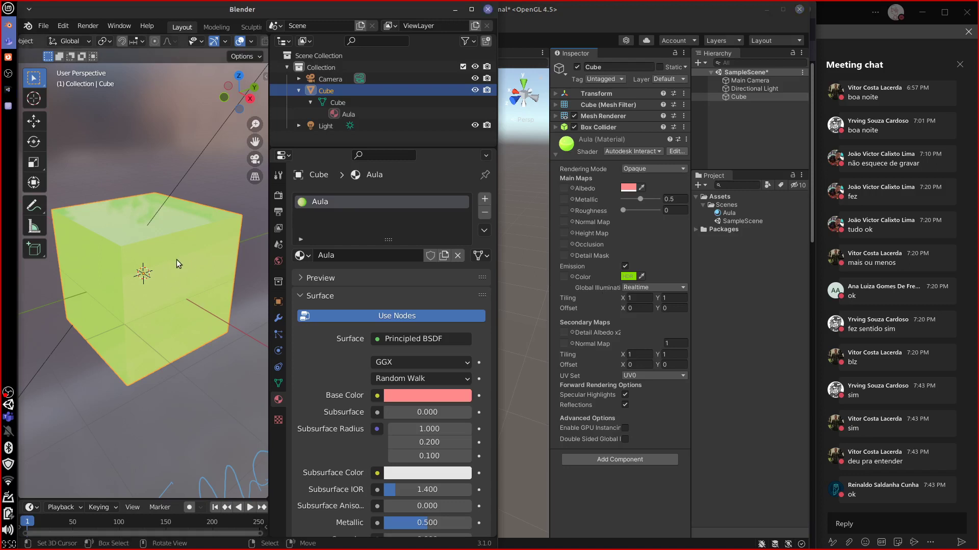
left_click_drag(183, 253, 158, 335)
mouse_move(178, 290)
left_mouse_down()
mouse_move(188, 333)
mouse_move(219, 328)
mouse_move(192, 227)
left_mouse_up()
key("ctrl+z")
key("ctrl+z")
key("ctrl+z")
key("ctrl+z")
mouse_move(160, 290)
left_mouse_down()
mouse_move(168, 322)
mouse_move(189, 296)
left_mouse_up()
key("ctrl+z")
mouse_move(188, 269)
left_mouse_down()
mouse_move(217, 378)
mouse_move(213, 423)
mouse_move(258, 404)
mouse_move(223, 376)
mouse_move(261, 414)
left_mouse_up()
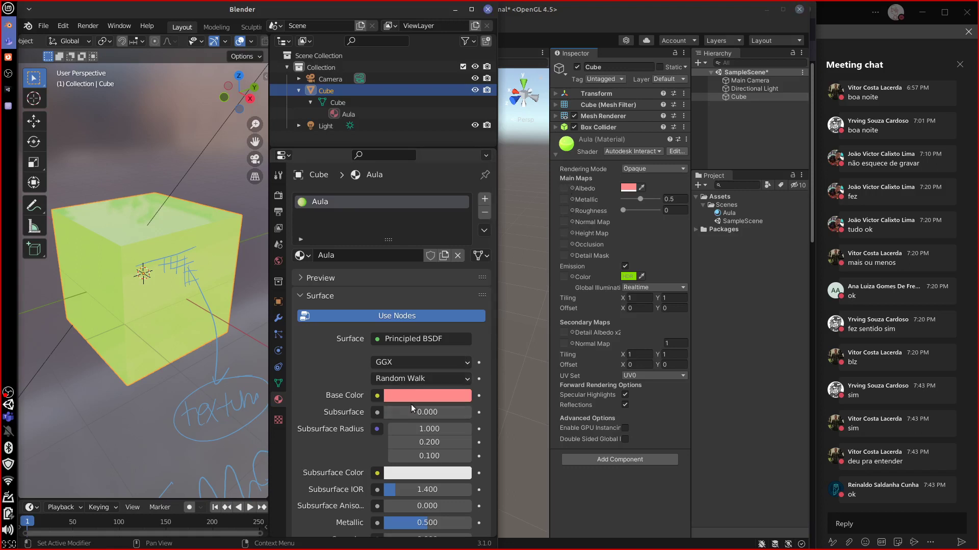
Switch to Unity and show the texture choices for the Aula material's main maps without assigning a texture
left_click(563, 187)
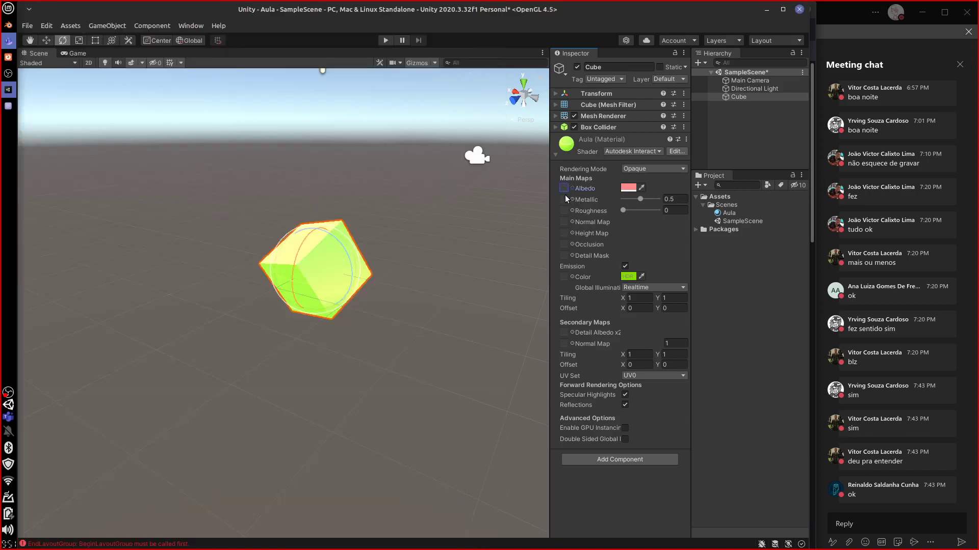
left_click(573, 195)
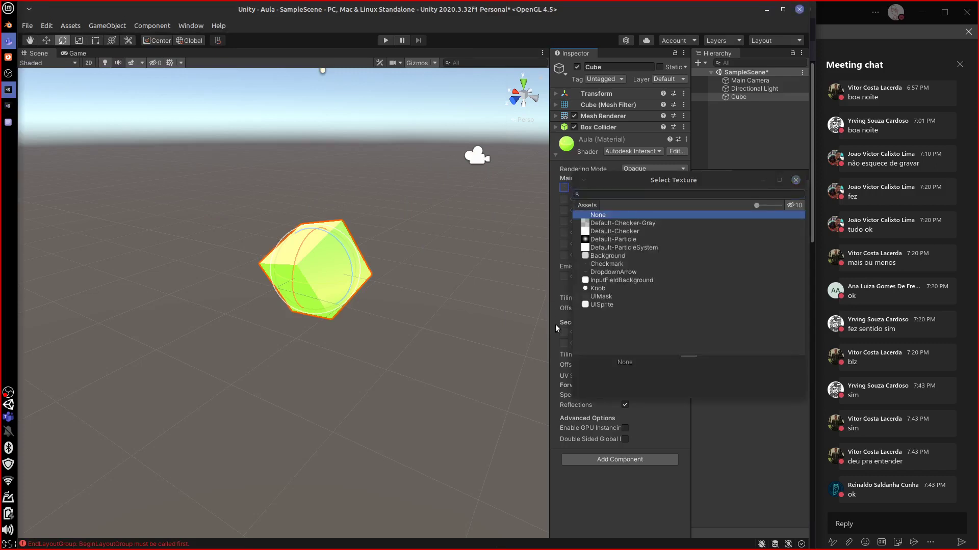
left_click(583, 180)
left_click(562, 198)
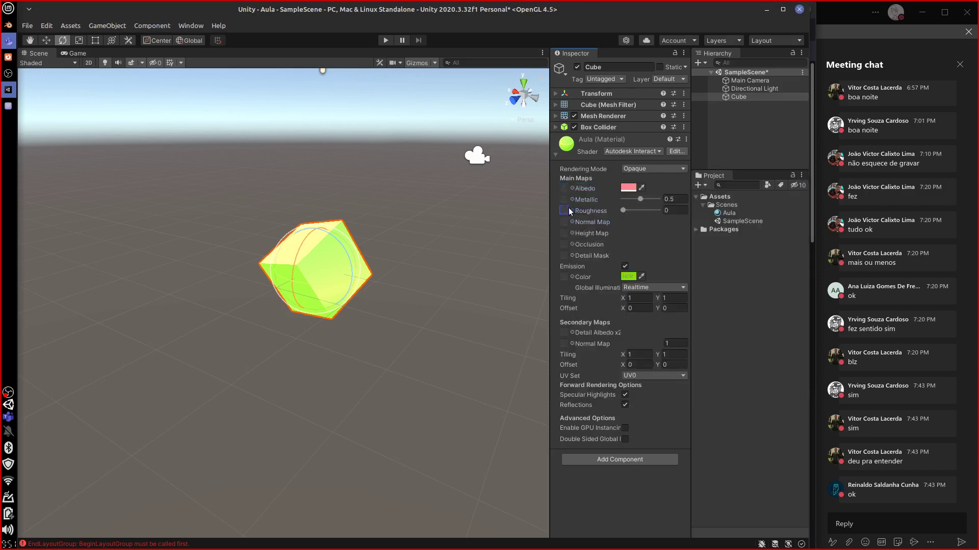
Assign the Default-Particle texture to the Aula material's Roughness map and set Metallic to 1
left_click(573, 213)
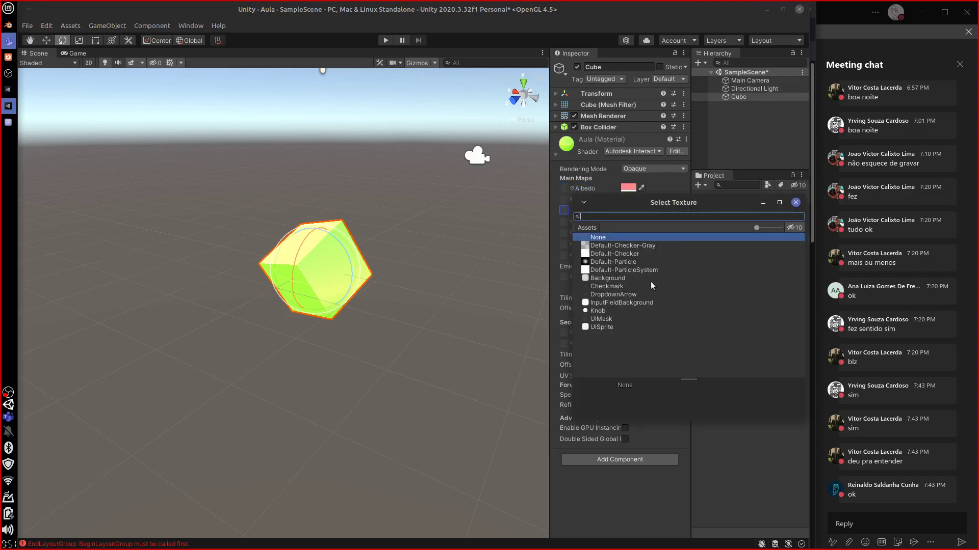
double_click(589, 264)
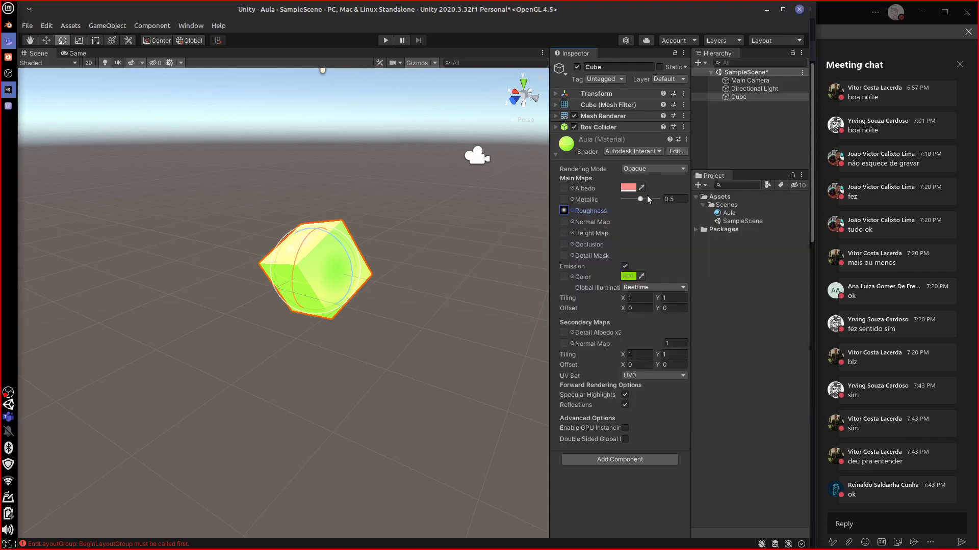
left_click_drag(641, 199, 659, 199)
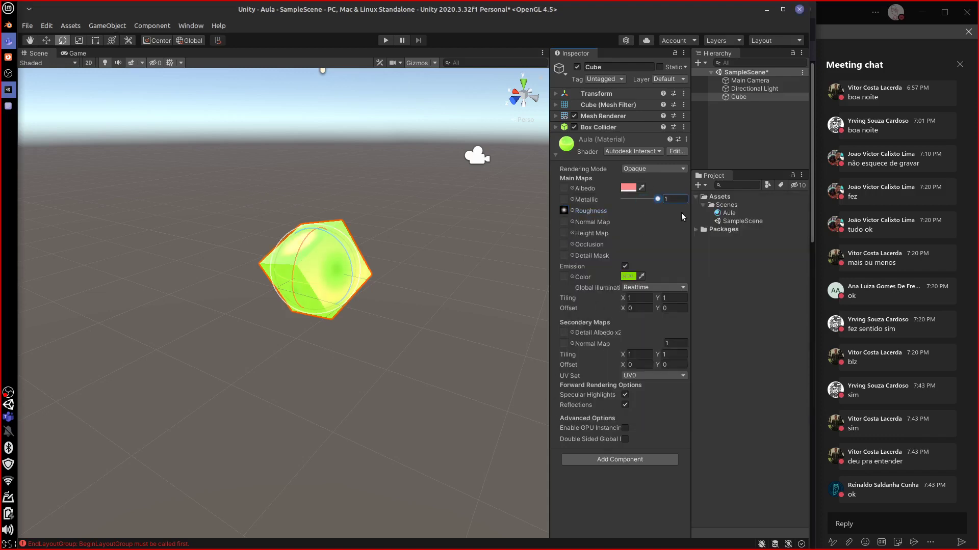
Disable Emission on the Aula material and view the cube's surface from other angles
left_click(625, 266)
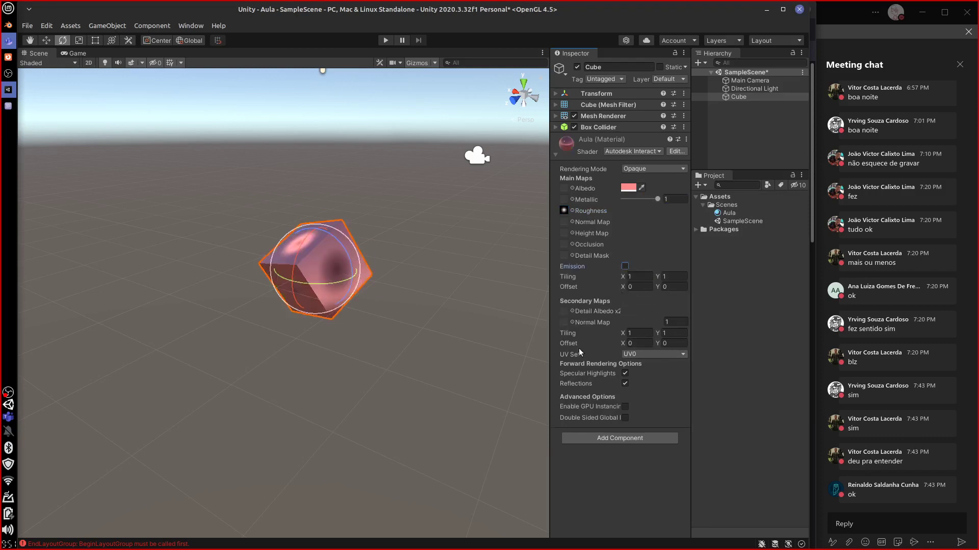
left_click_drag(379, 292, 301, 406, "alt")
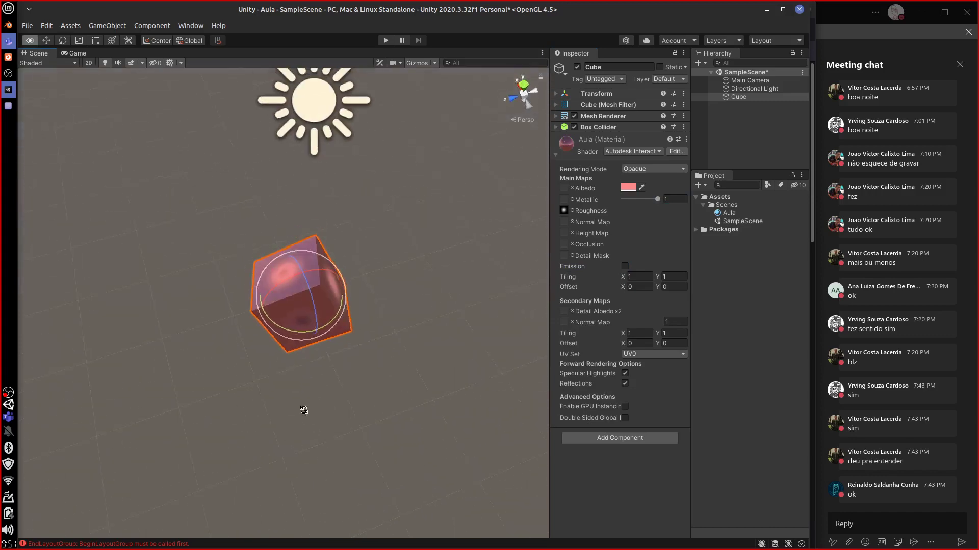
key("e")
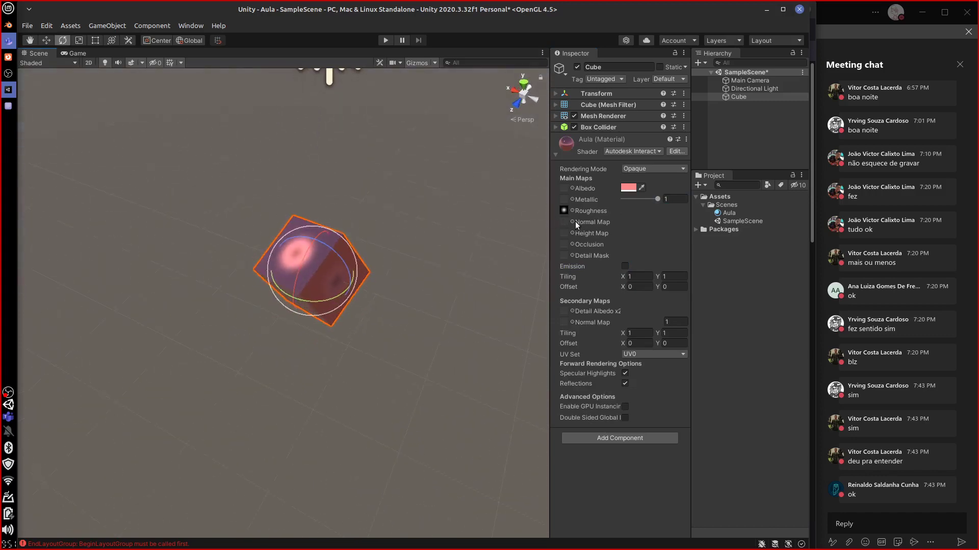
Compare the Aula material's surface properties in Blender with the main map slots in Unity
left_click(8, 25)
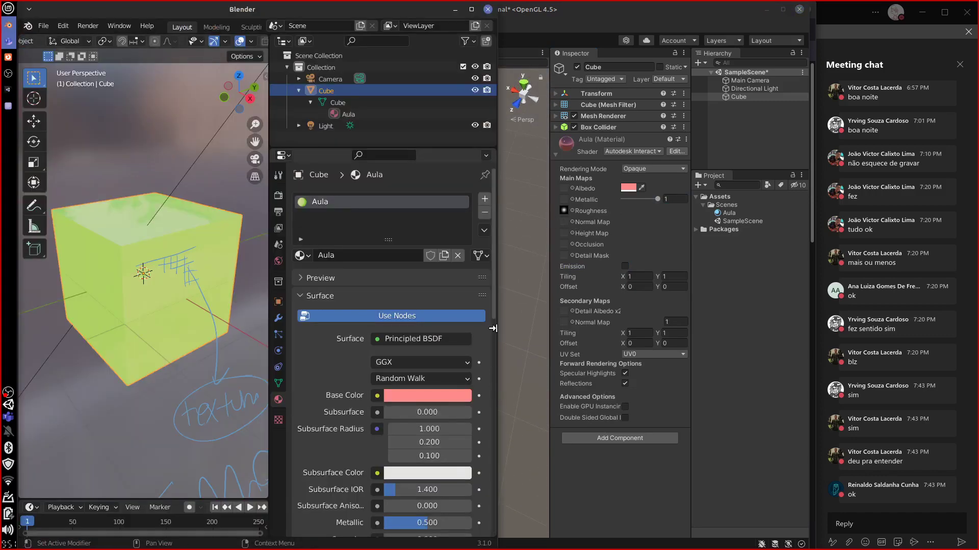
left_click_drag(494, 305, 494, 378)
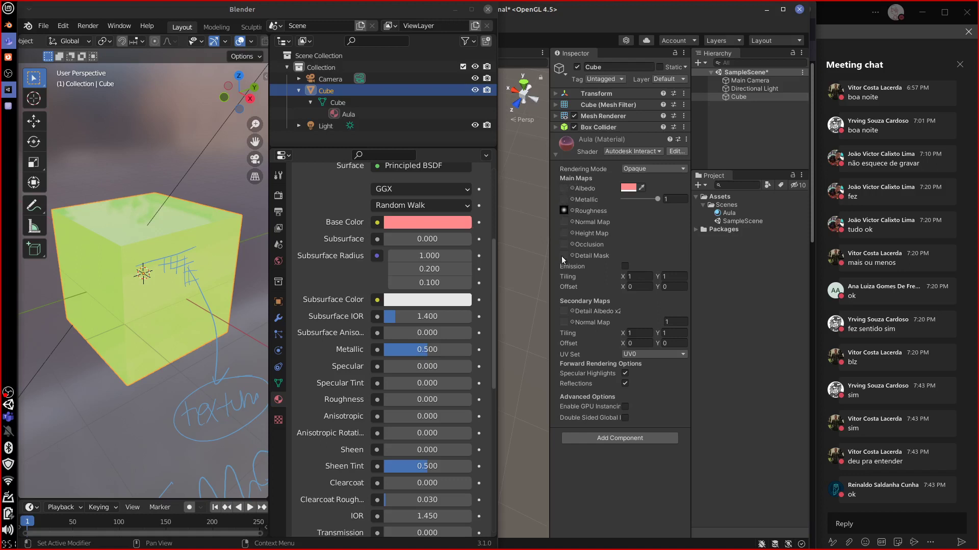
mouse_move(659, 197)
left_mouse_down()
mouse_move(626, 201)
mouse_move(677, 200)
left_mouse_up()
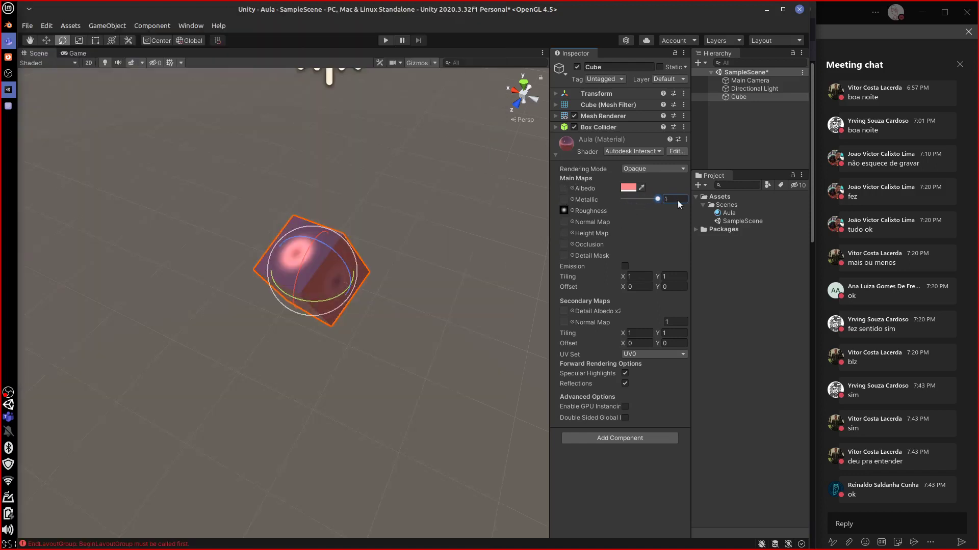
left_click(572, 199)
left_click(562, 221)
key("alt+Tab")
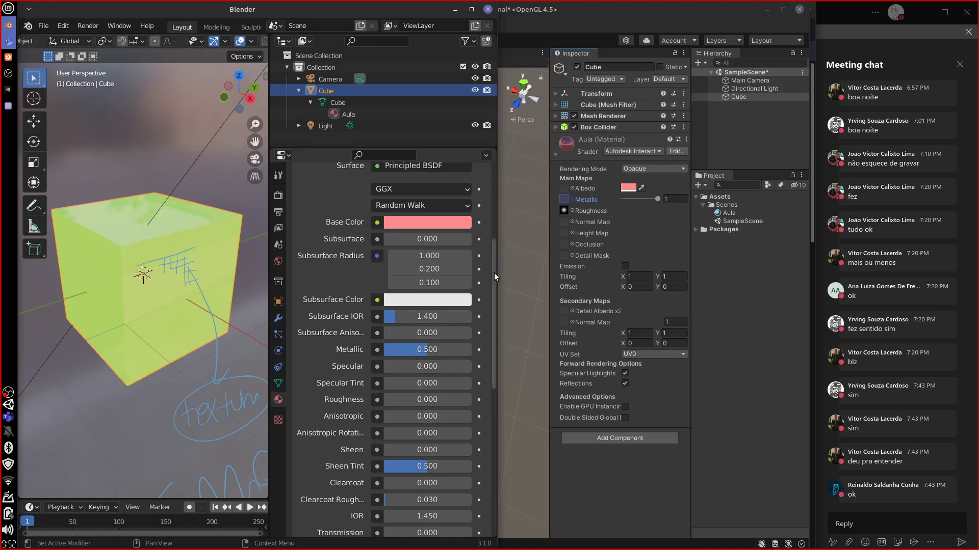
scroll(494, 286, "down", 5)
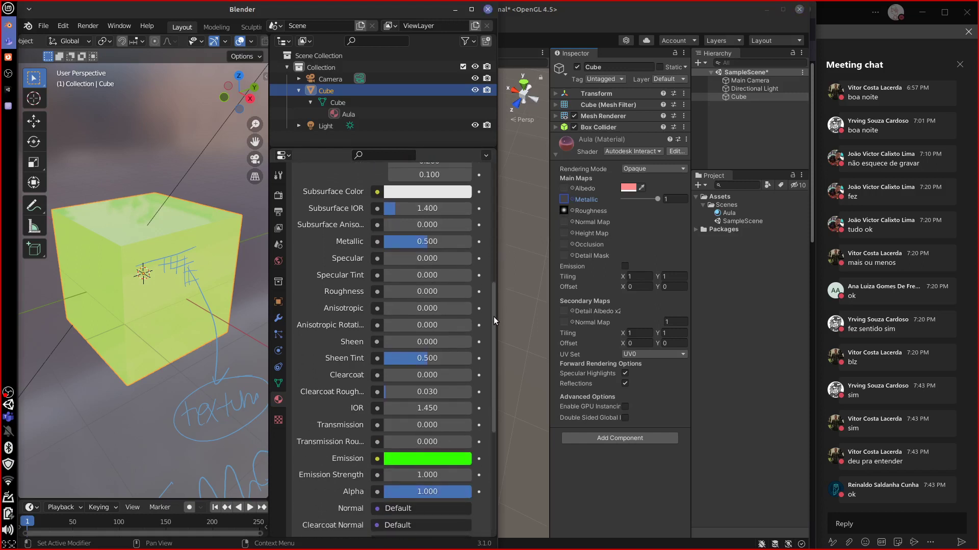
left_click_drag(494, 316, 493, 310)
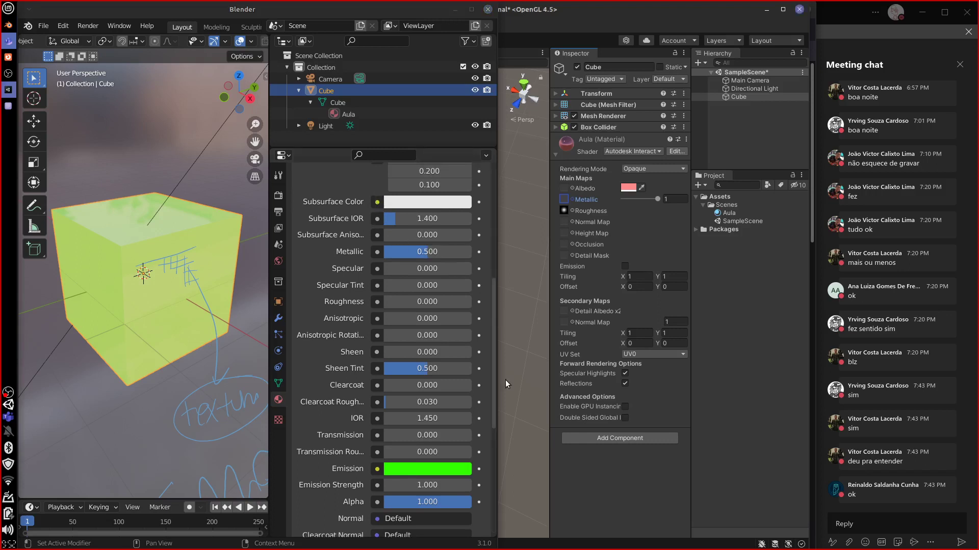
left_click_drag(493, 350, 493, 303)
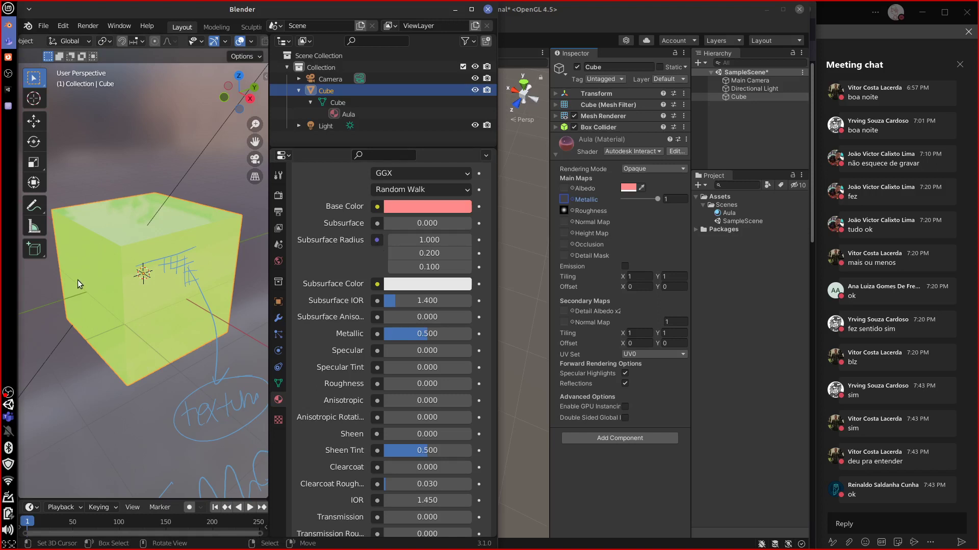
Widen the Blender window so that it covers the Unity editor
left_click(8, 9)
left_click(8, 8)
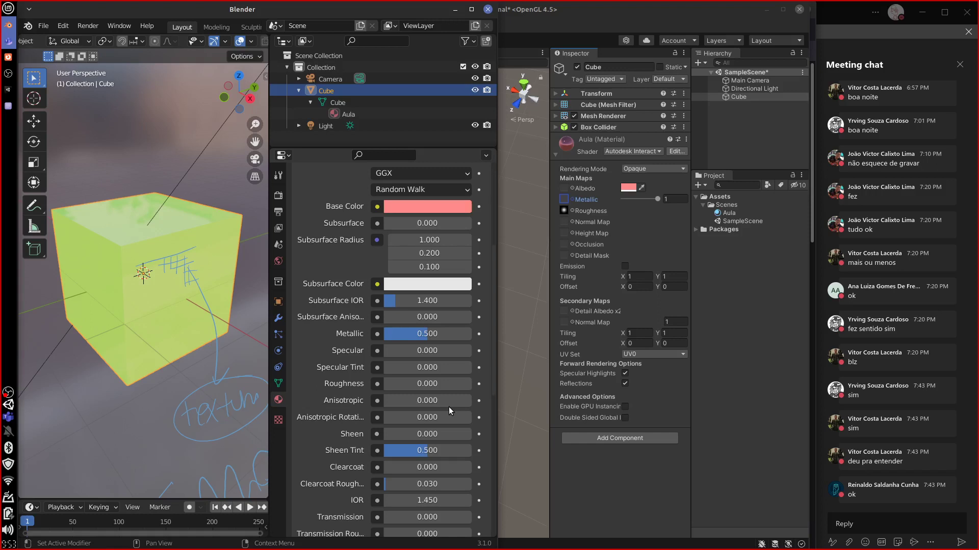
left_click(586, 15)
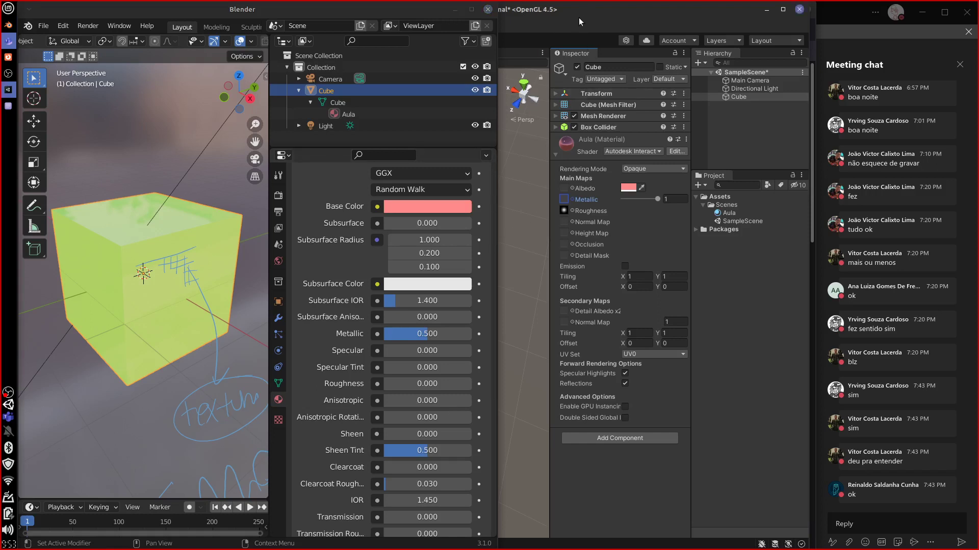
left_click(484, 306)
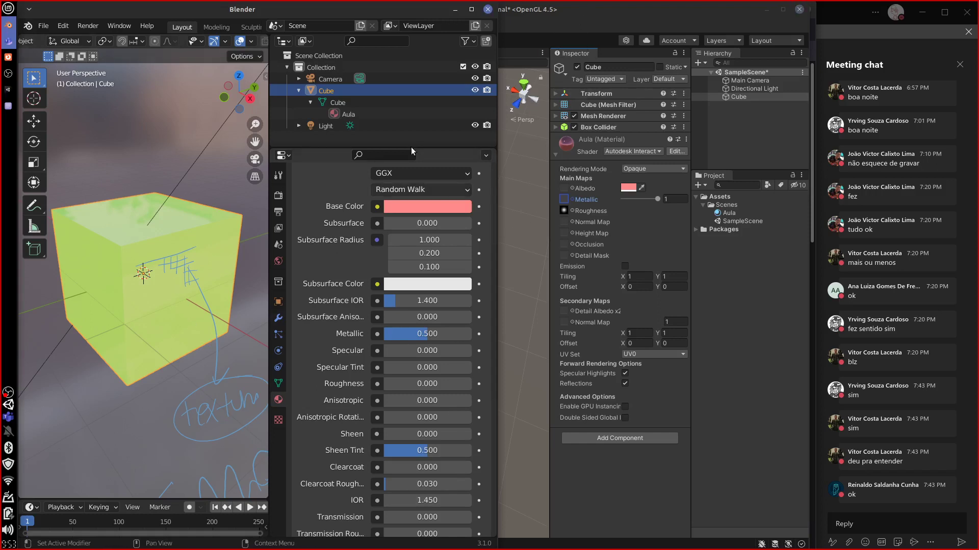
left_click(498, 298)
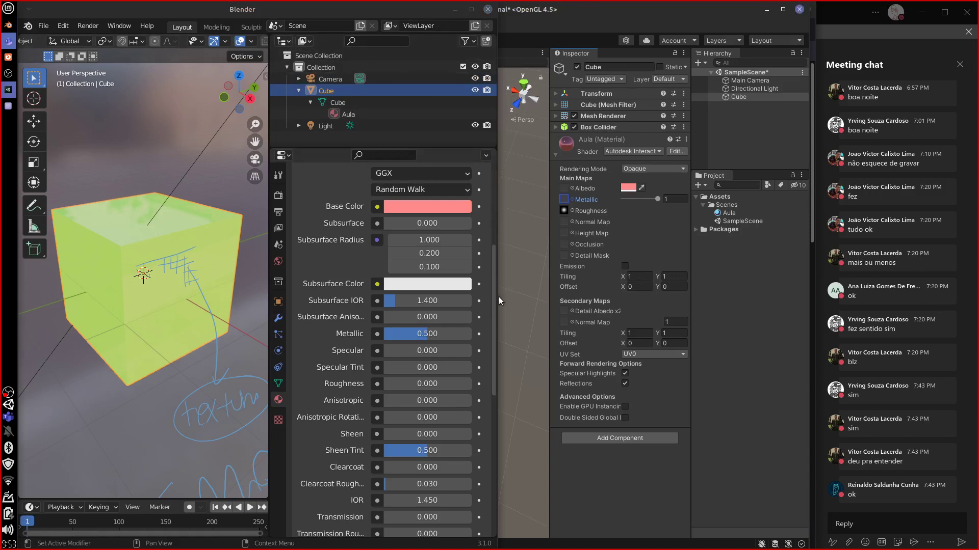
left_click(492, 297)
left_click_drag(493, 296, 805, 309)
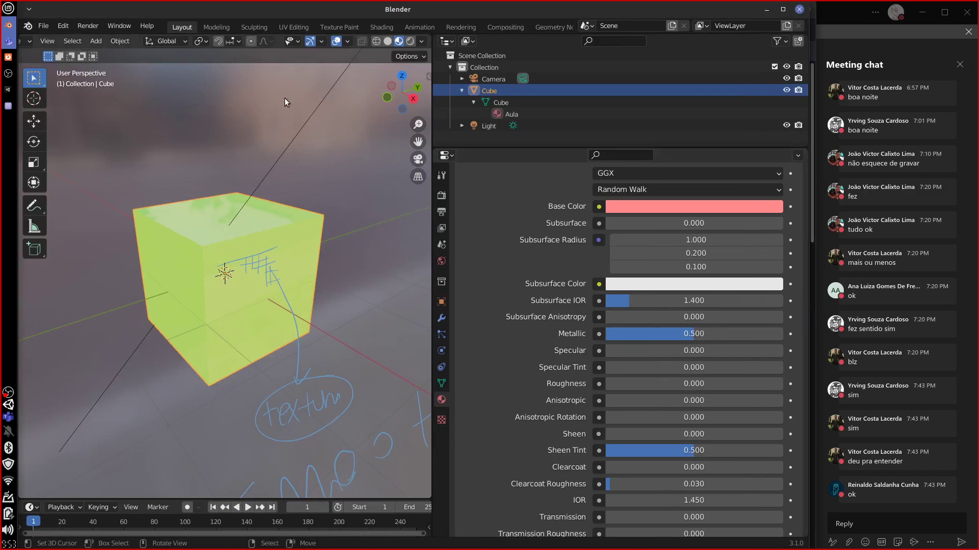
Start a new Blender file without saving the changes to the current one
left_click(44, 26)
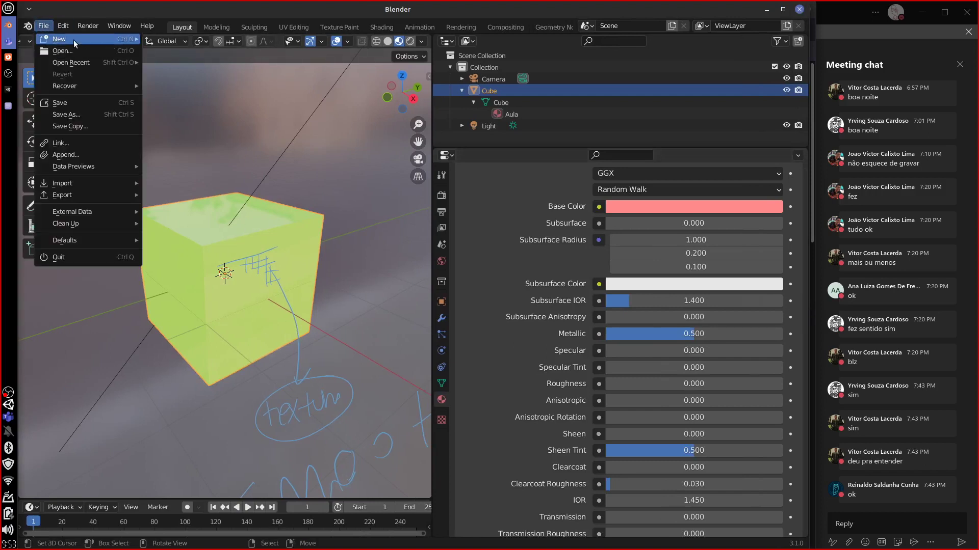
mouse_move(74, 40)
left_click(197, 38)
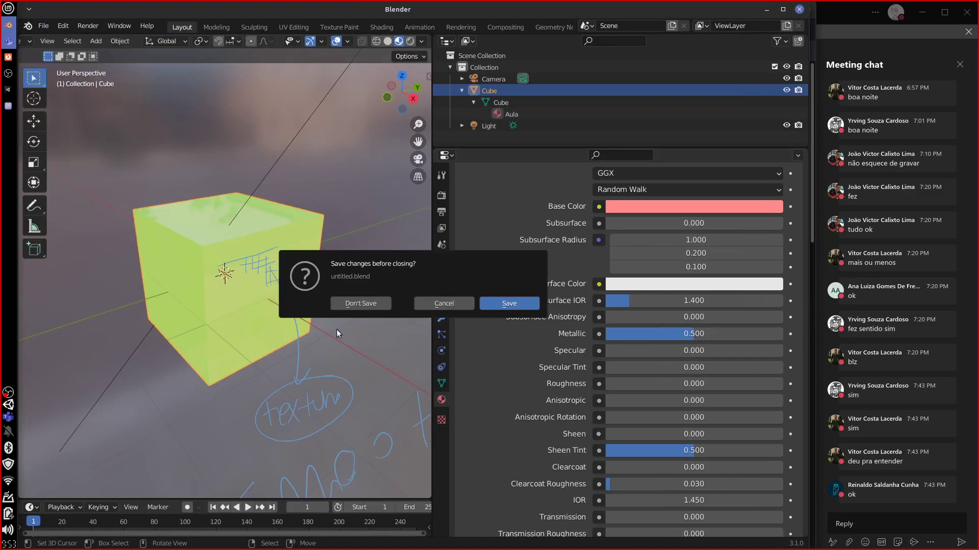
left_click(361, 304)
Delete the default camera and light from the new scene
middle_click_drag(296, 475, 246, 313)
left_click(129, 280)
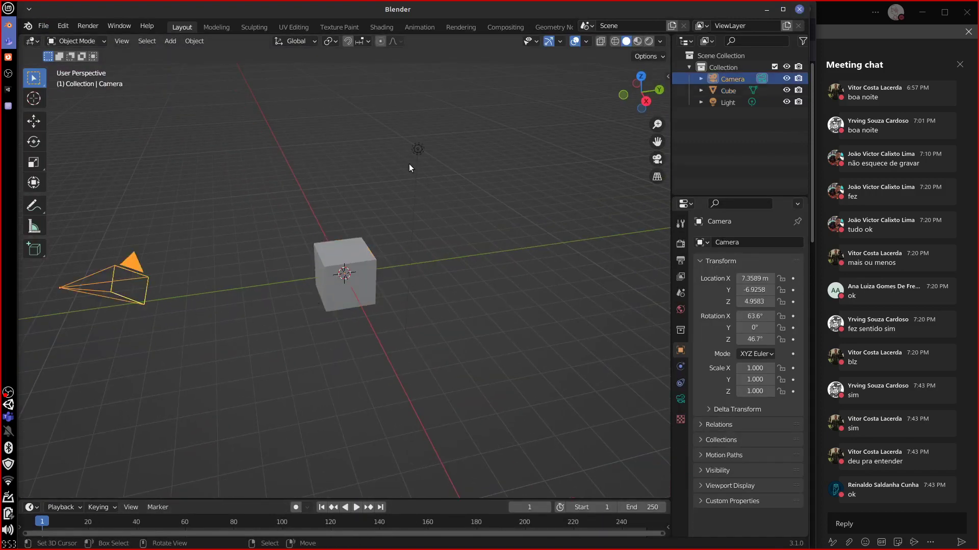
left_click(417, 149, "shift")
key("Delete")
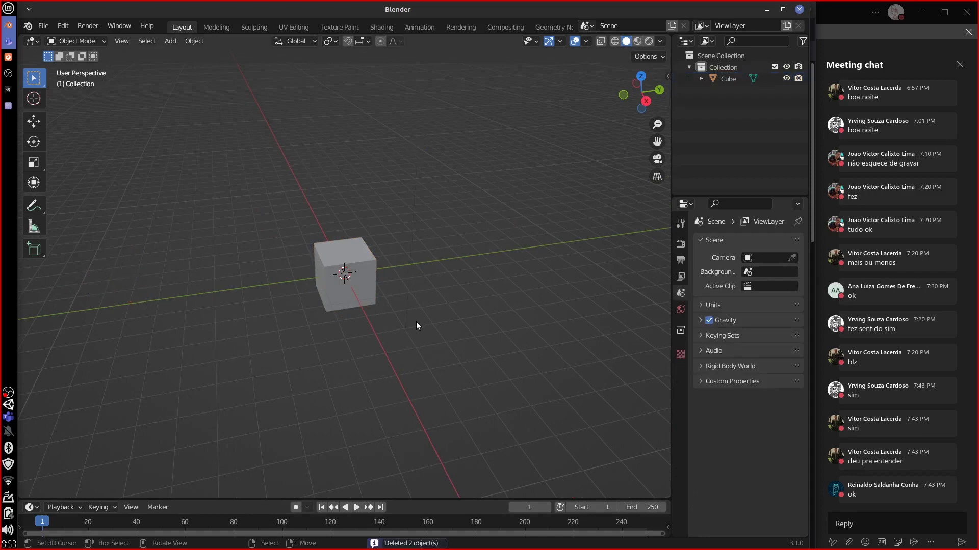
Select the cube, switch to the Shading workspace and enlarge the node editor area
mouse_move(416, 322)
middle_mouse_down()
mouse_move(439, 308)
mouse_move(430, 314)
middle_mouse_up()
scroll(431, 316, "up", 2)
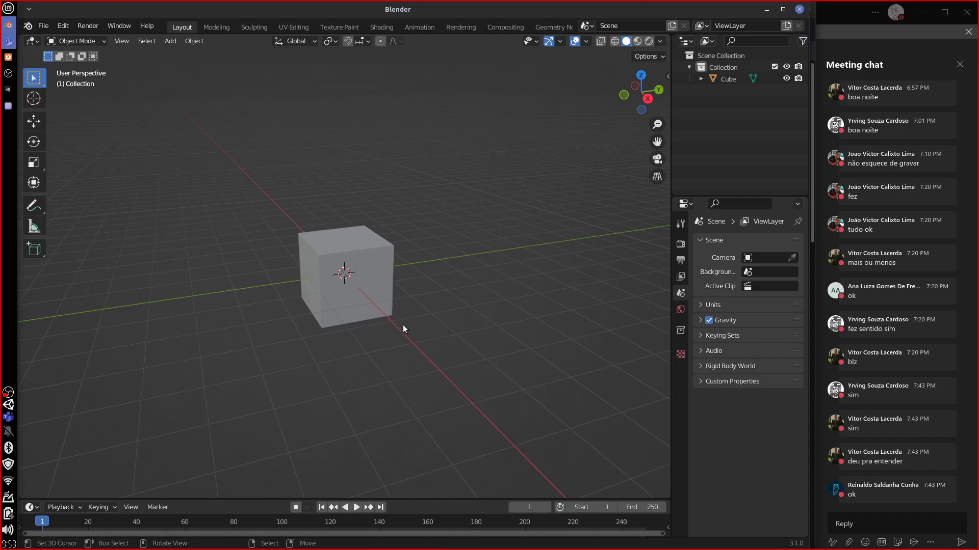
middle_click_drag(403, 325, 378, 281)
left_click(368, 268)
left_click(381, 27)
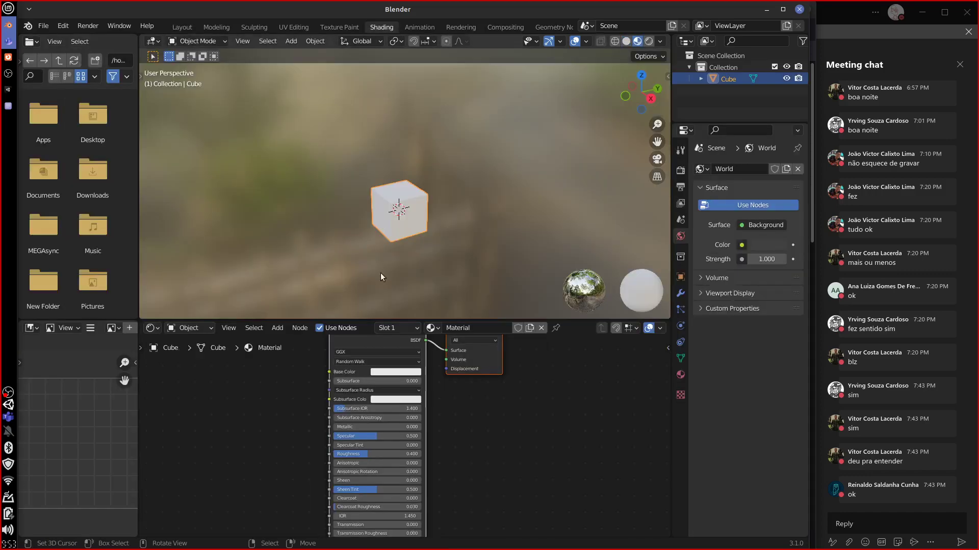
left_click_drag(502, 319, 504, 209)
Add a Brick Texture node and connect its Color output to the Principled BSDF's Base Color
key("shift+a")
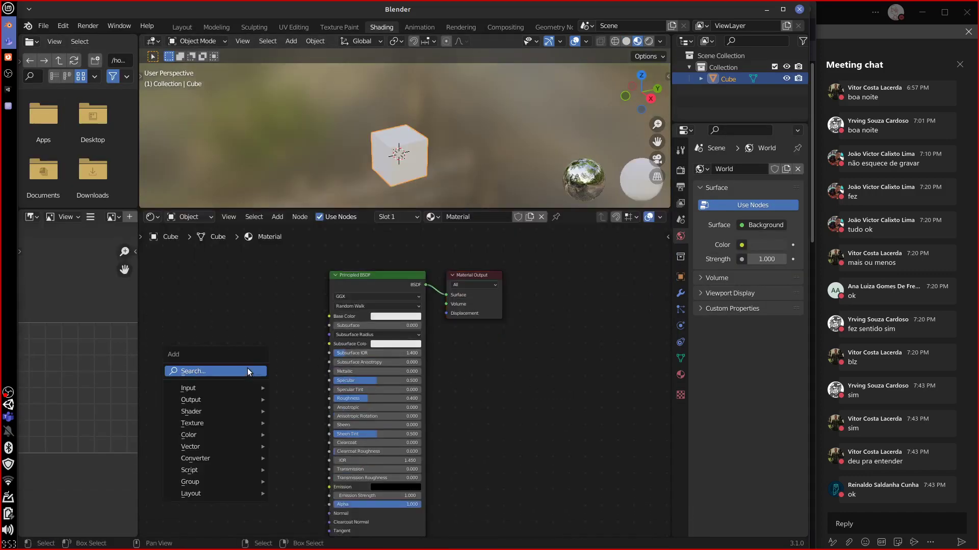
mouse_move(217, 429)
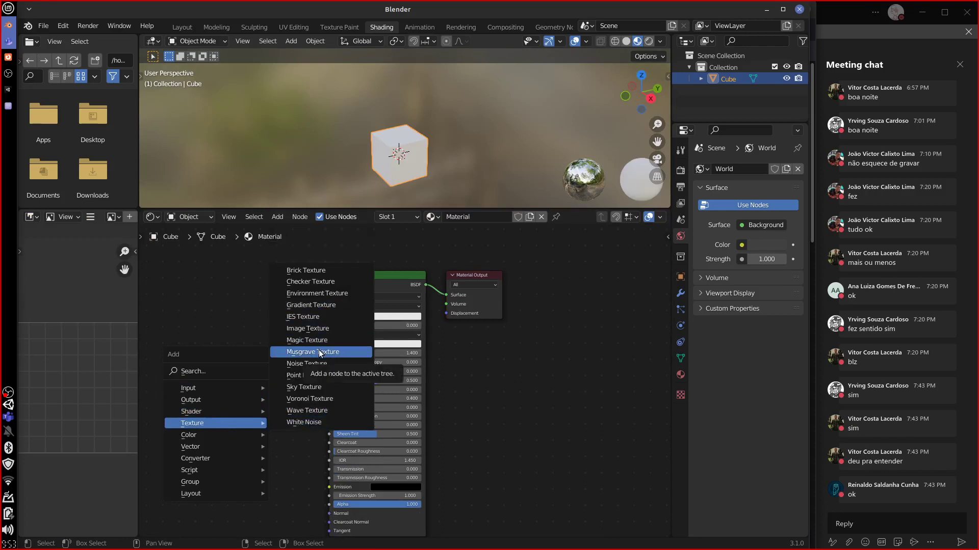
left_click(317, 271)
left_click(155, 289)
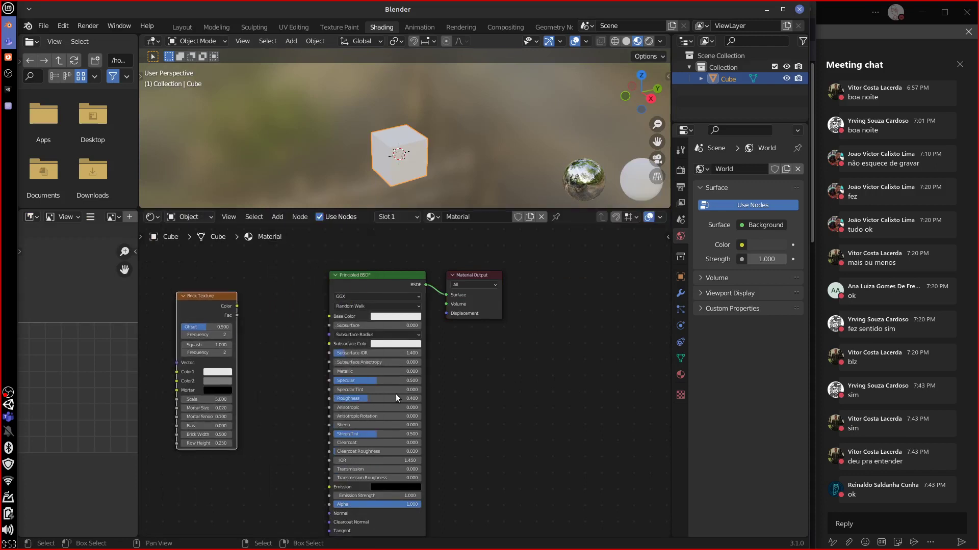
left_click_drag(237, 306, 329, 316)
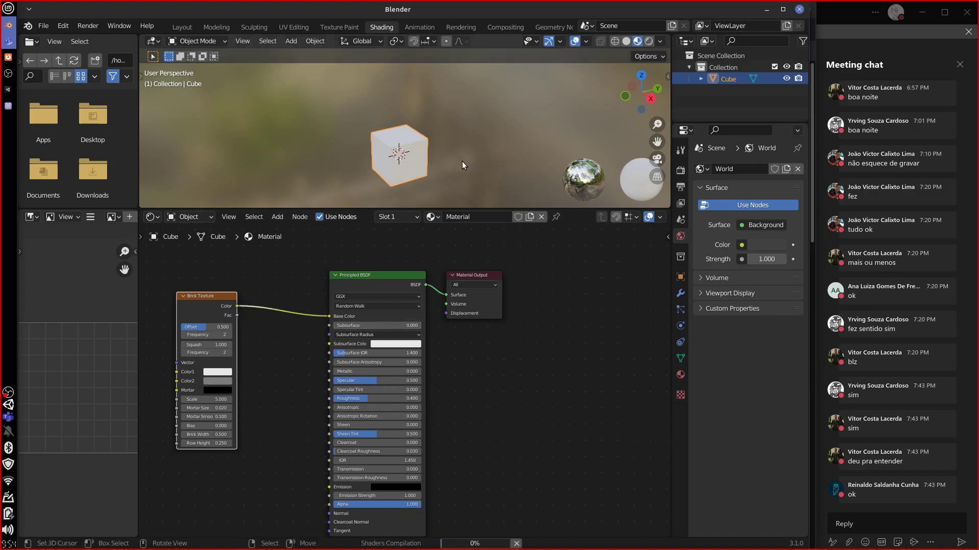
scroll(462, 161, "up", 5)
middle_click_drag(452, 162, 482, 146)
left_click(482, 145)
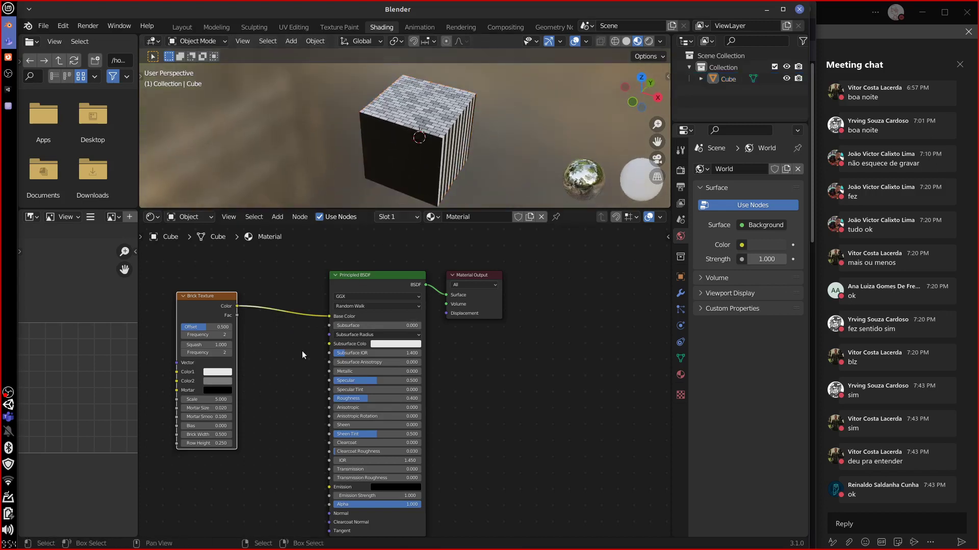
Move the Brick Texture node closer to the Principled BSDF and add a Texture Coordinate node before it
middle_click_drag(311, 372, 418, 369)
left_click_drag(314, 294, 358, 294)
key("shift+a")
mouse_move(187, 304)
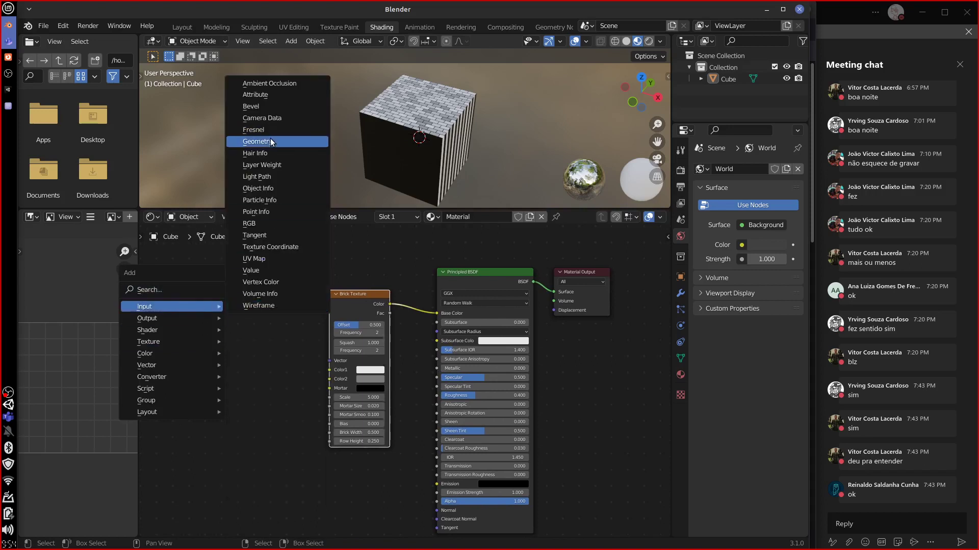
left_click(285, 247)
left_click(232, 324)
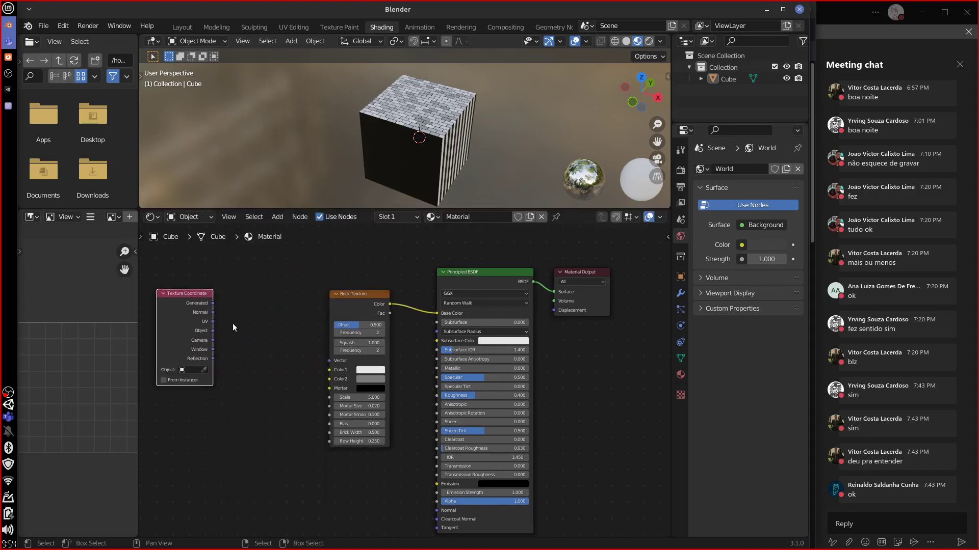
Try the Generated coordinates on the Brick Texture's Vector input, and replace them with the UV output
left_click_drag(213, 304, 326, 362)
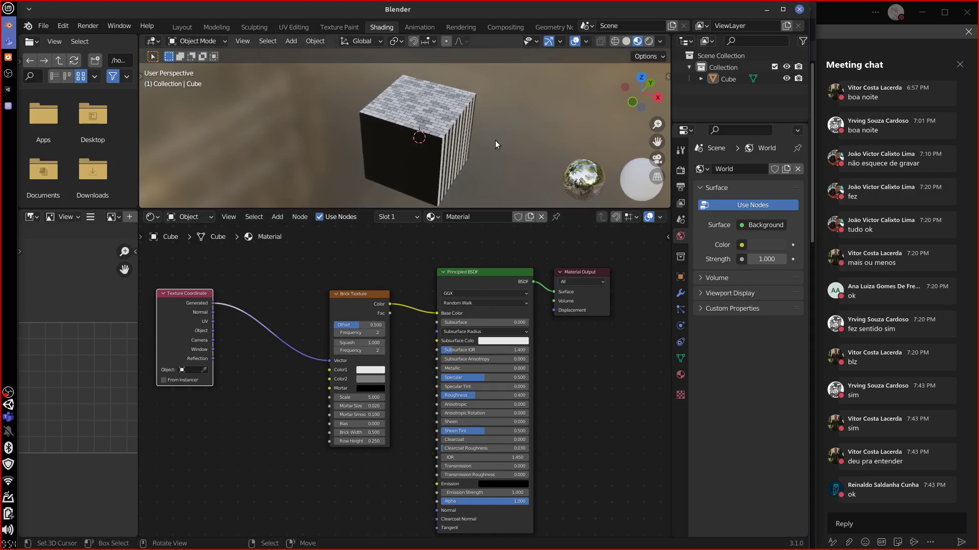
left_click_drag(185, 290, 167, 293)
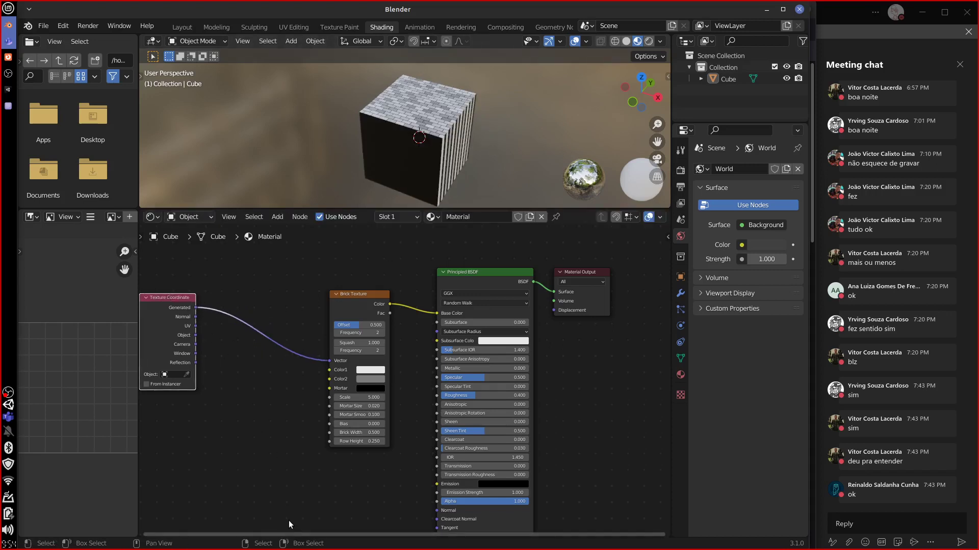
middle_click_drag(230, 392, 277, 387)
left_click_drag(248, 329, 382, 363)
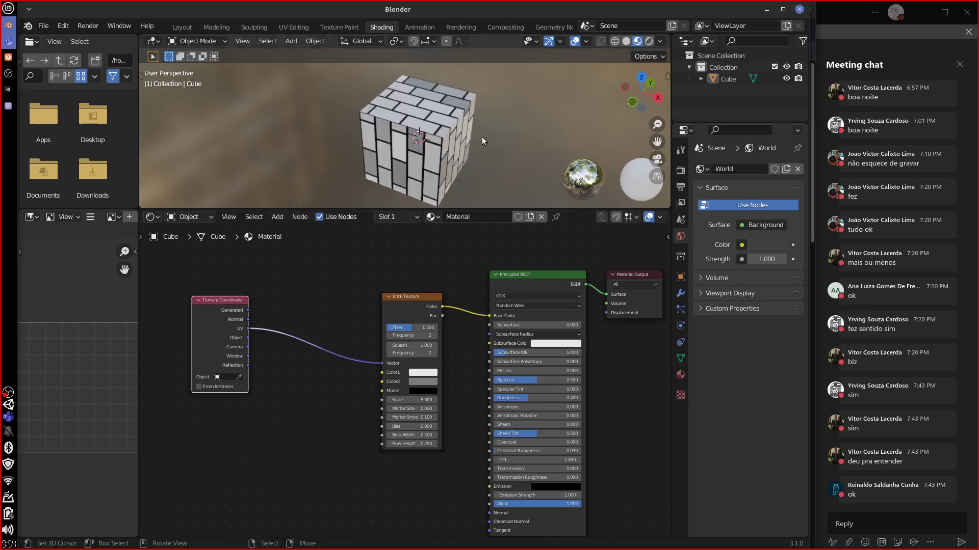
middle_click_drag(481, 137, 455, 225)
Set the Brick Texture's Color1 to a dark magenta-purple and Color2 to orange
middle_click_drag(438, 404, 427, 371)
scroll(406, 391, "up", 1)
left_click(427, 368)
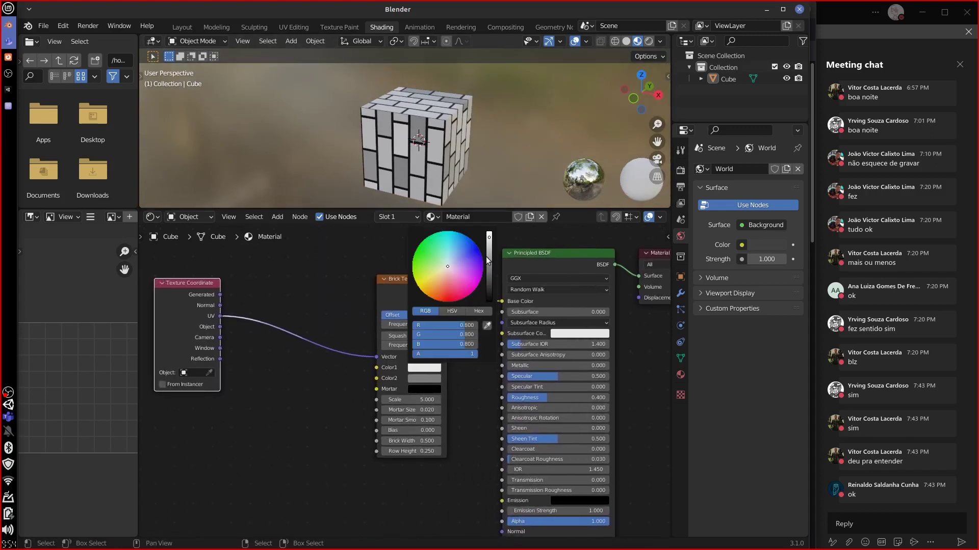
mouse_move(489, 261)
left_mouse_down()
mouse_move(487, 271)
mouse_move(491, 249)
left_mouse_up()
left_click(426, 377)
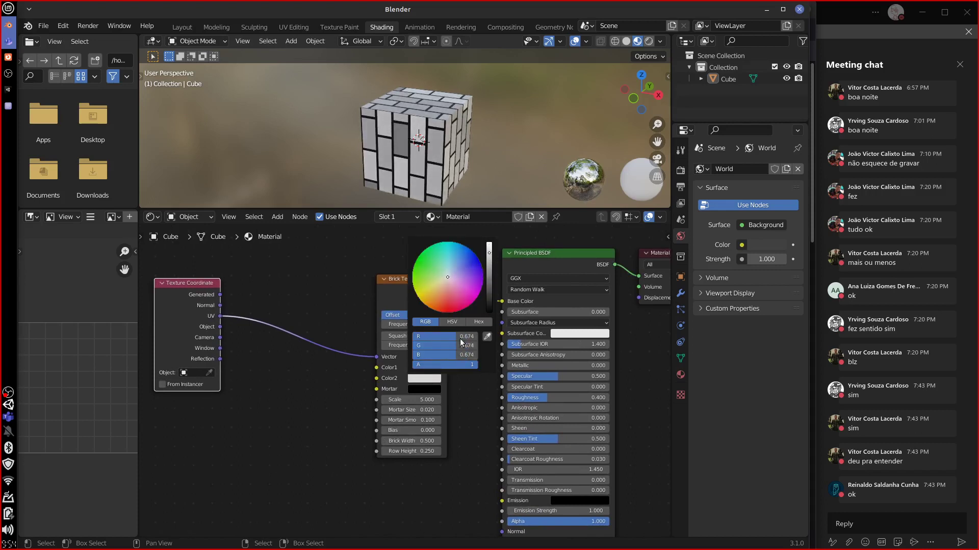
left_click(423, 379)
left_click(438, 298)
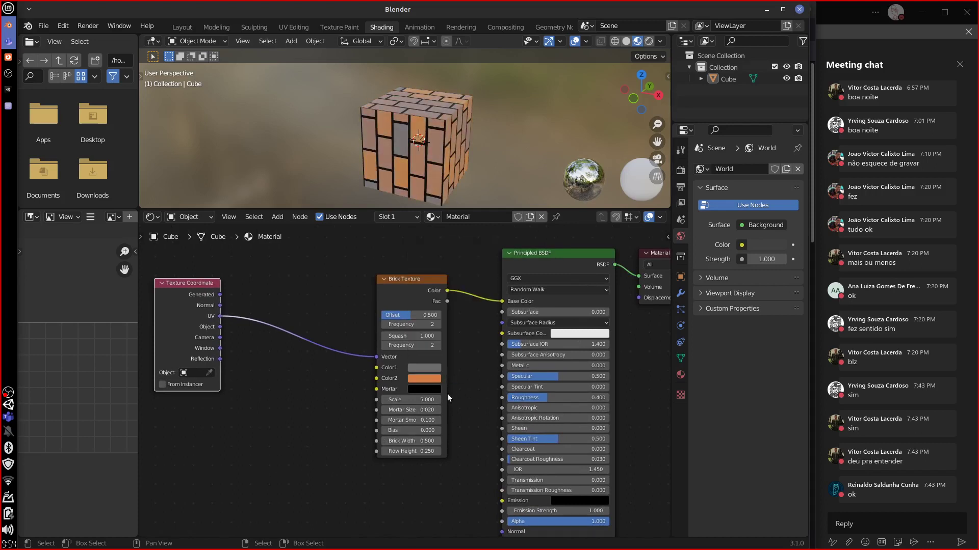
left_click(431, 368)
left_click(432, 284)
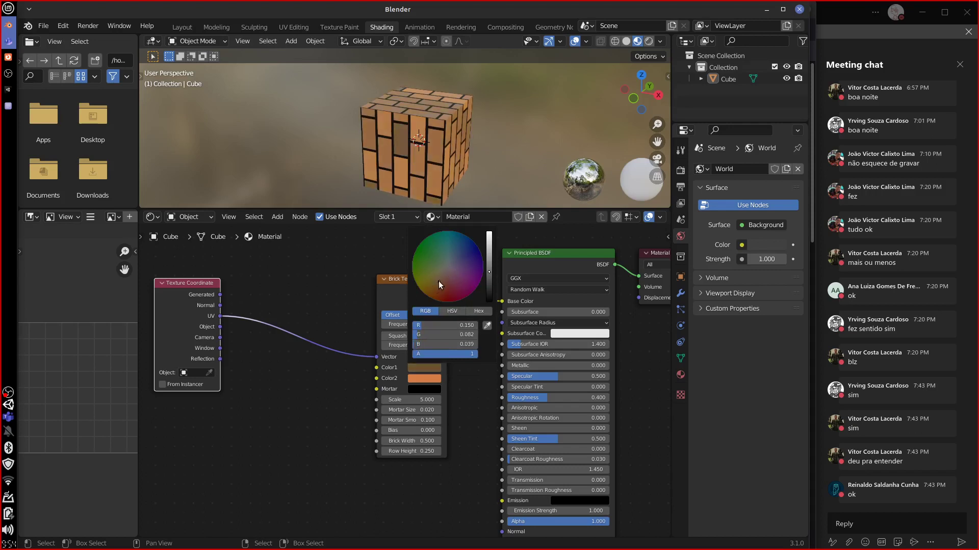
left_click(438, 280)
Rearrange the nodes, moving the Brick Texture nearer the Texture Coordinate and the Material Output close beside the Principled BSDF
left_click_drag(411, 279, 299, 284)
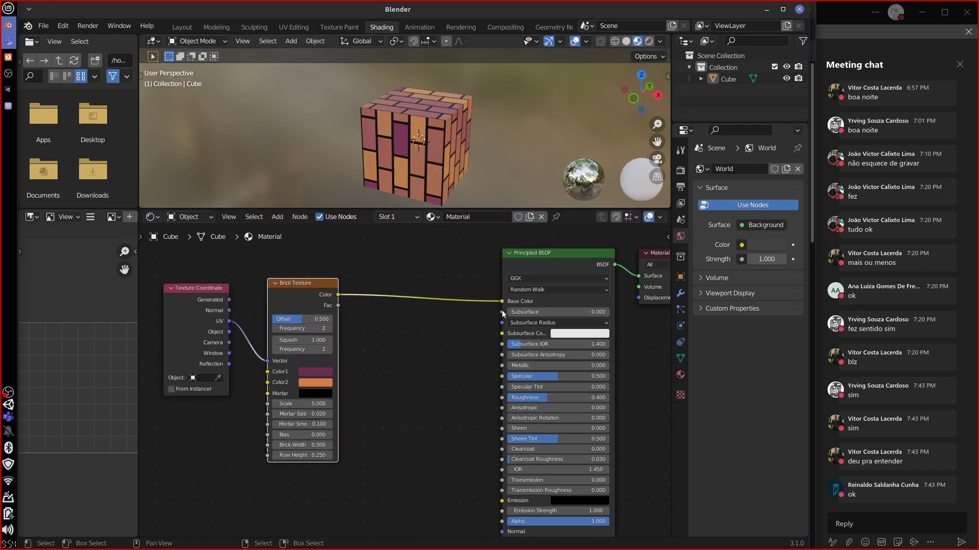
left_click_drag(549, 252, 526, 248)
middle_click_drag(627, 354, 583, 355)
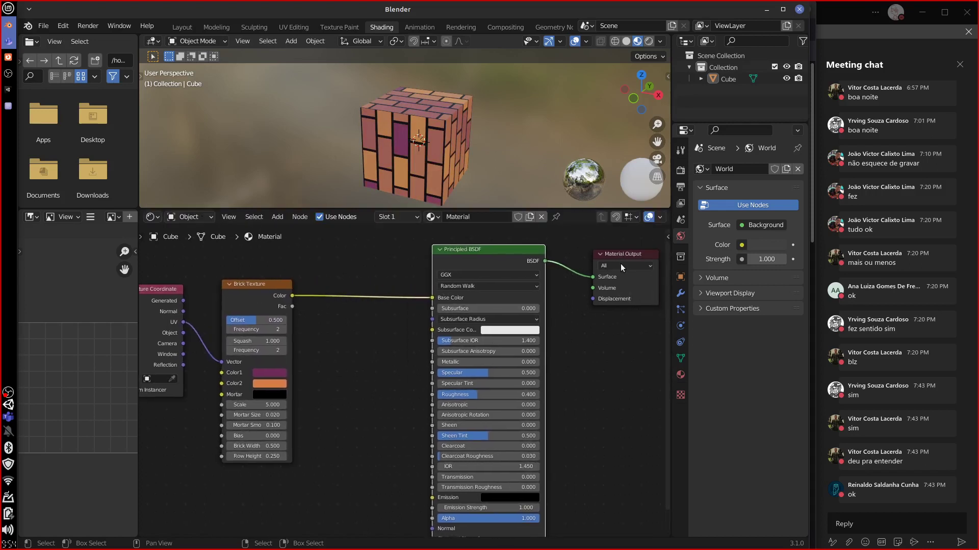
left_click_drag(620, 260, 584, 253)
left_click_drag(504, 247, 486, 243)
left_click_drag(586, 246, 571, 245)
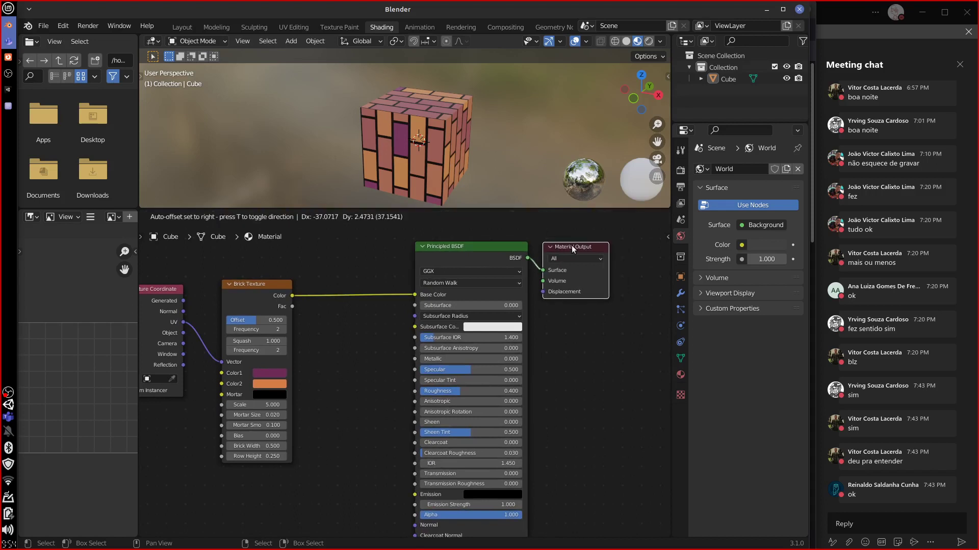
left_click_drag(264, 284, 260, 280)
middle_click_drag(383, 352, 465, 352)
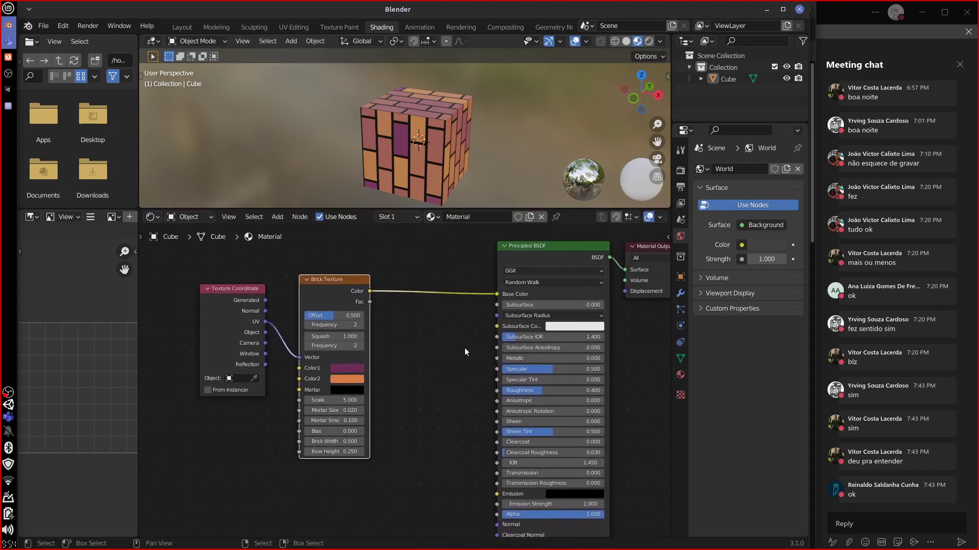
left_click_drag(332, 279, 376, 280)
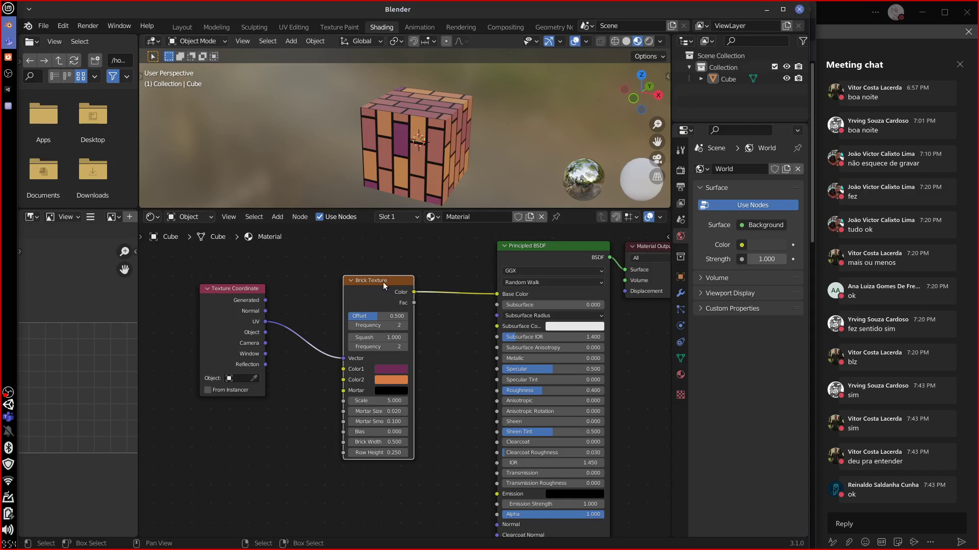
left_click_drag(383, 283, 355, 280)
Replace the cube with a Monkey mesh
left_click(416, 144)
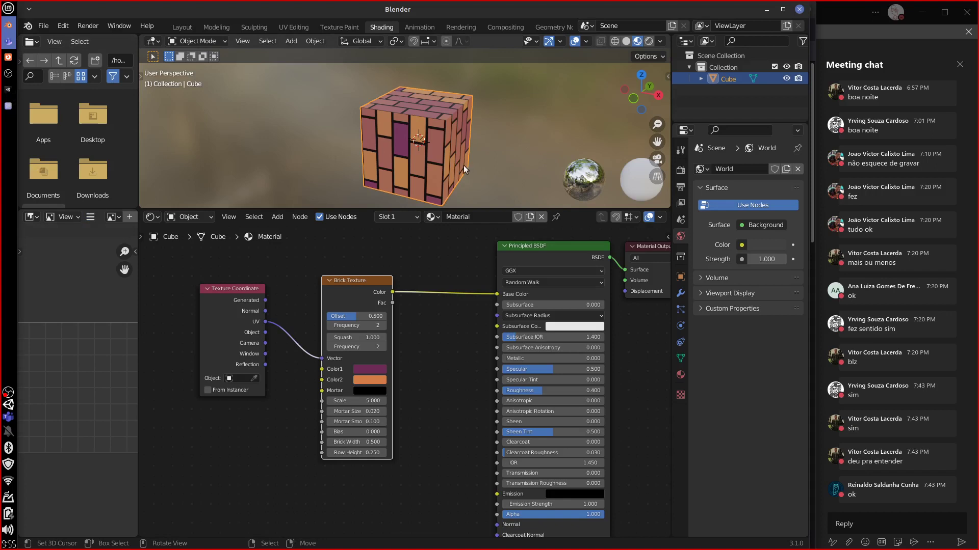
key("Delete")
key("shift+a")
mouse_move(460, 168)
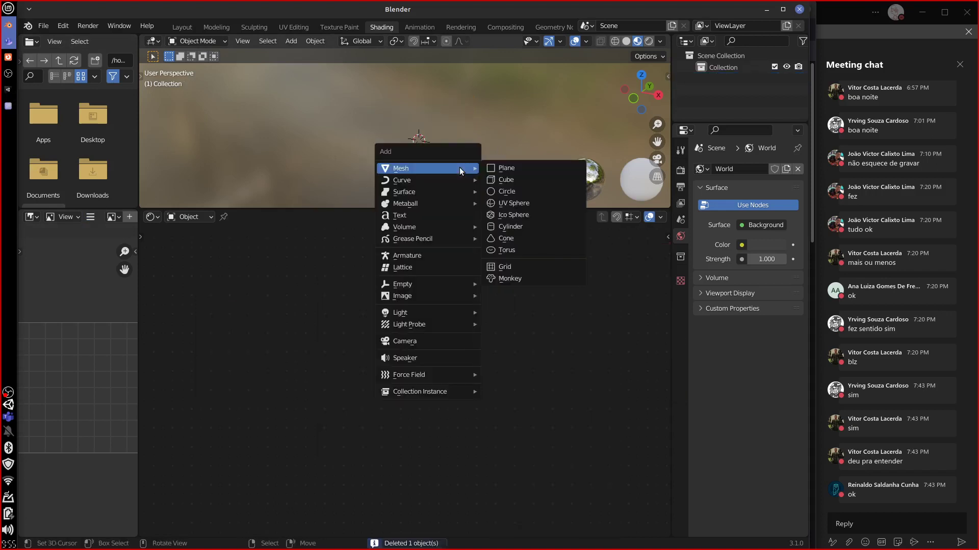
left_click(525, 278)
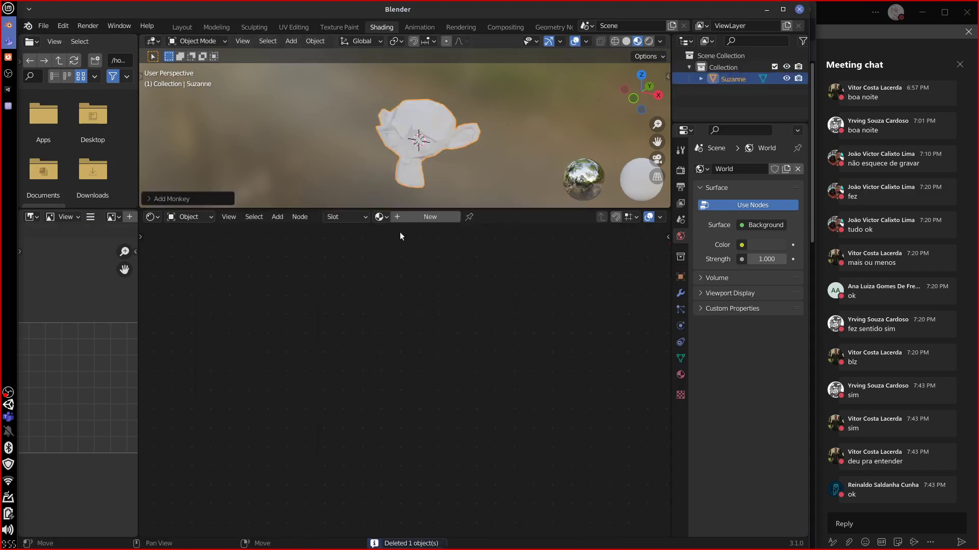
Assign the existing brick material named Material to the monkey and shade it smooth
left_click(380, 217)
left_click(430, 234)
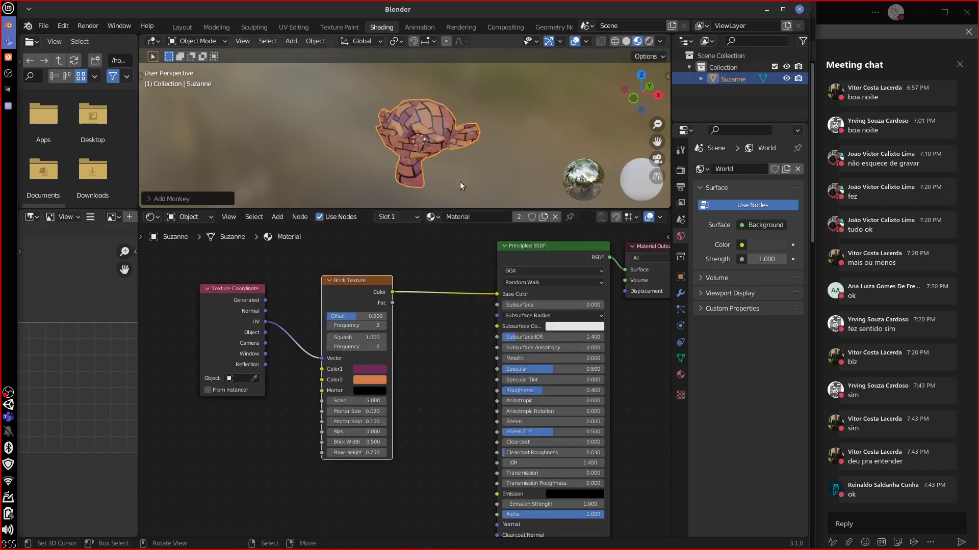
middle_click_drag(459, 182, 439, 131)
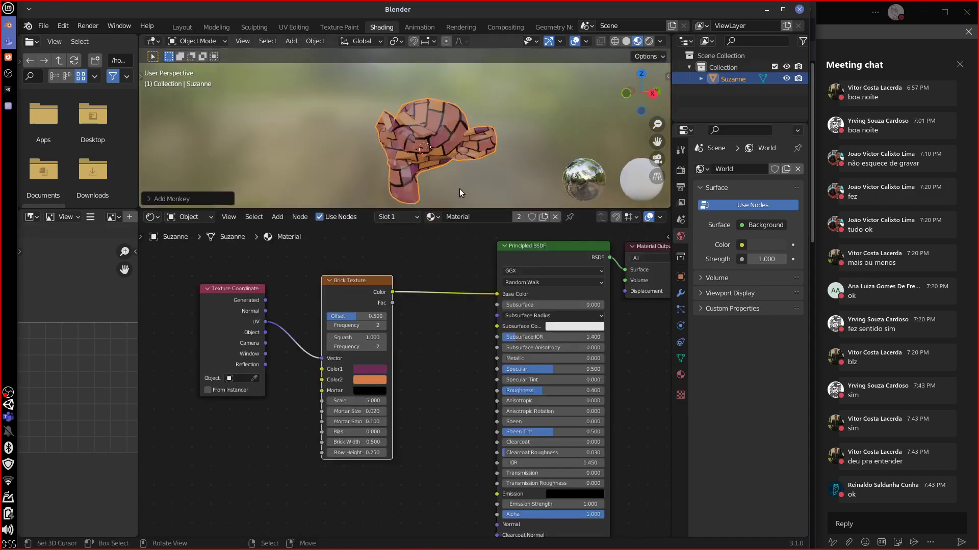
middle_click_drag(460, 192, 507, 163)
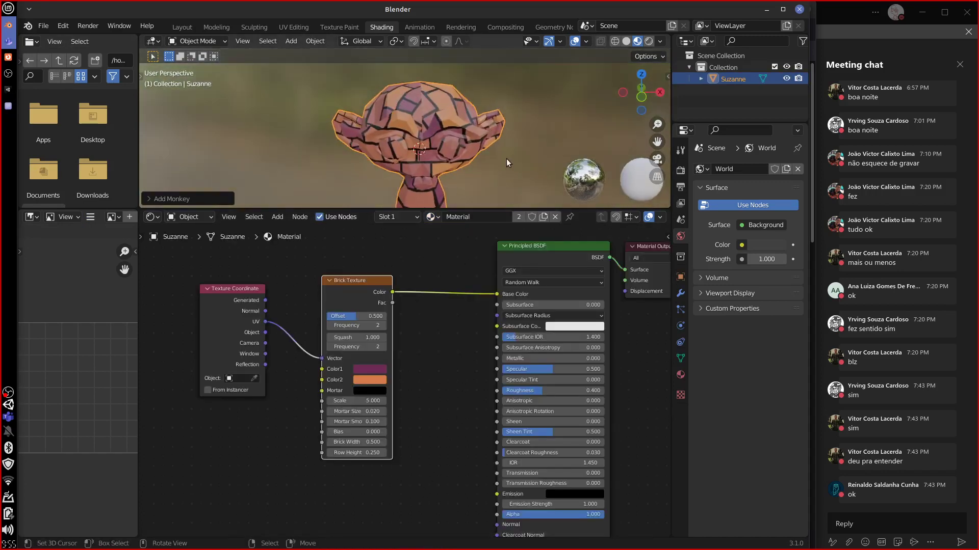
left_click(315, 40)
mouse_move(378, 258)
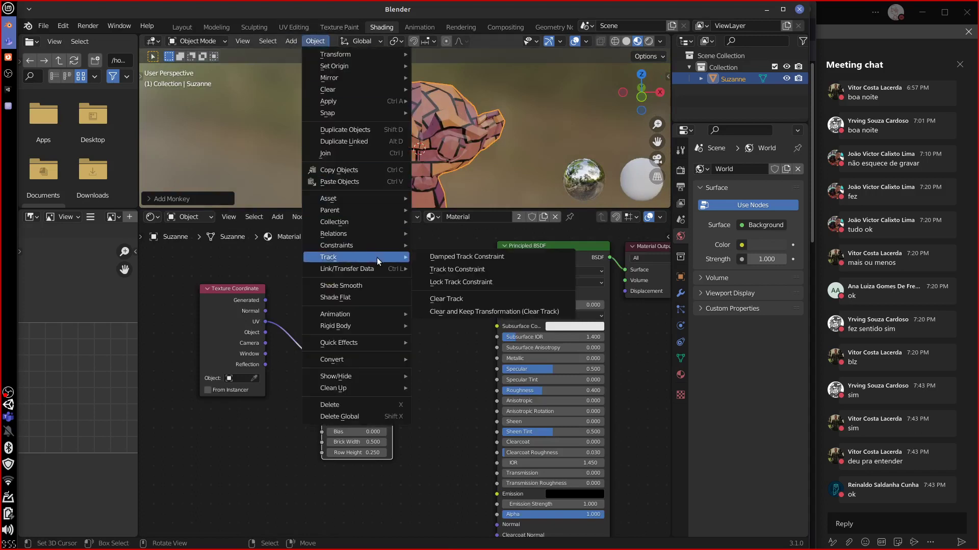
left_click(374, 286)
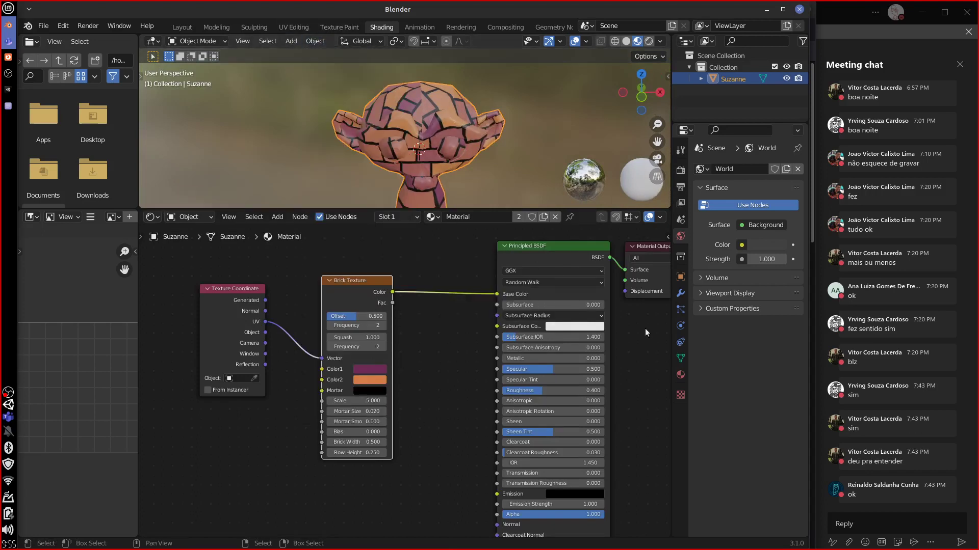
Remove the material slot from the monkey
left_click(680, 374)
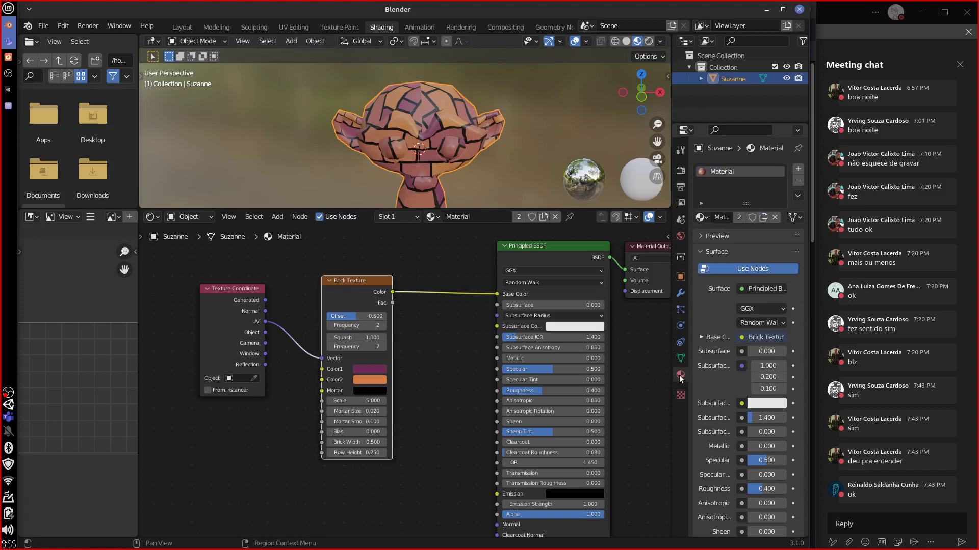
left_click(798, 180)
middle_click_drag(515, 179, 408, 117)
Start an FBX export and browse to the Assets folder of the Unity project Aula
left_click(44, 26)
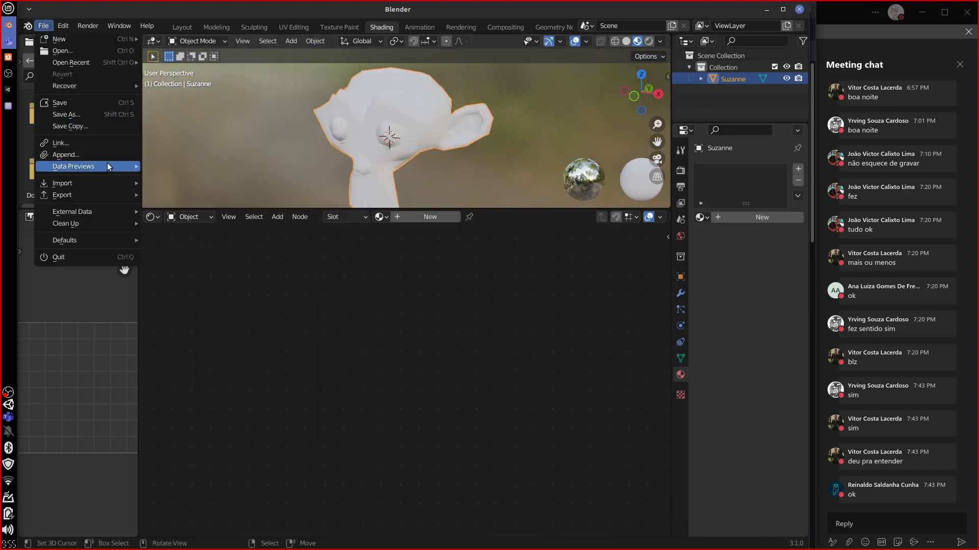
mouse_move(106, 193)
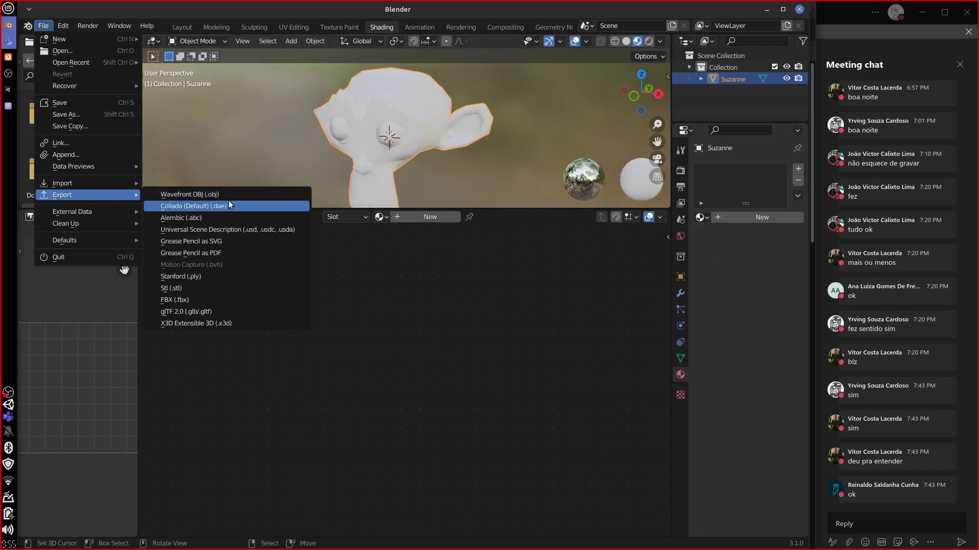
left_click(232, 302)
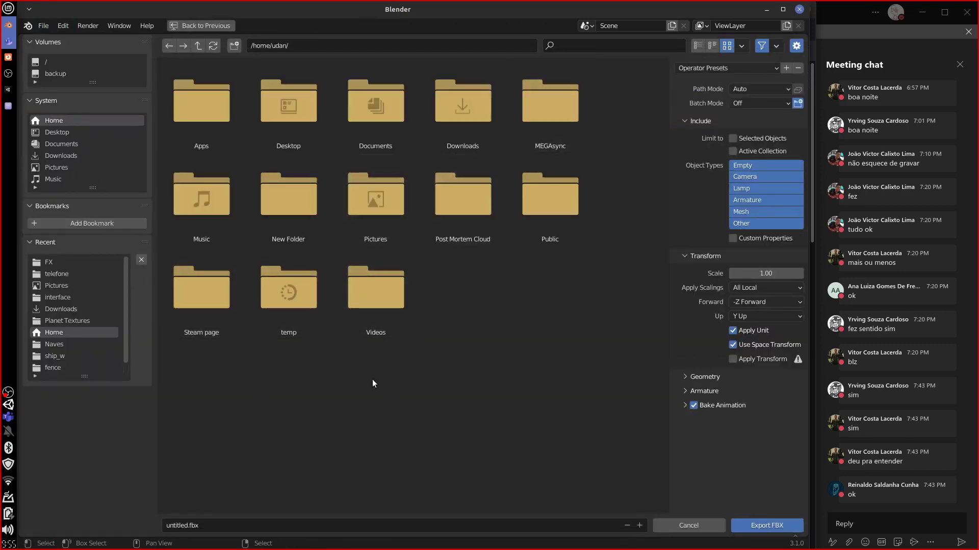
double_click(549, 207)
double_click(219, 133)
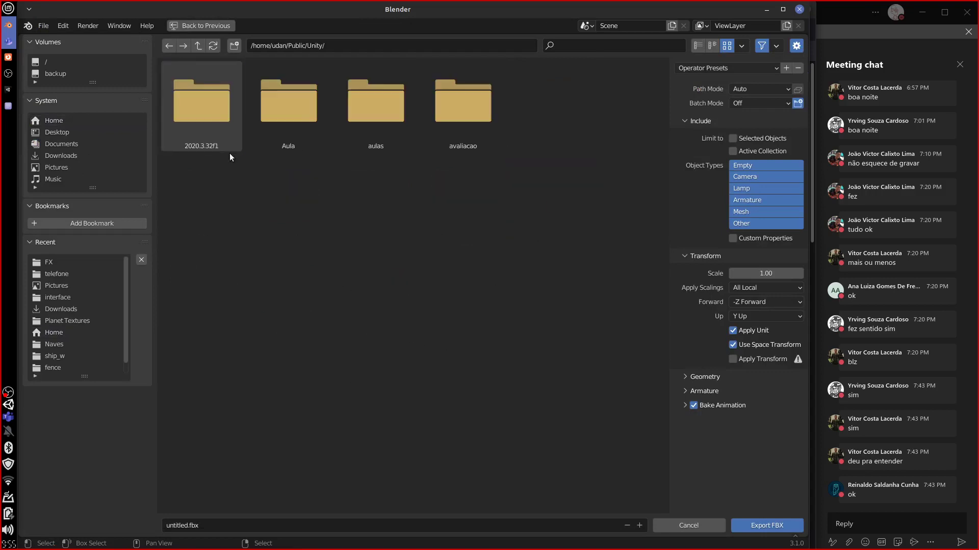
double_click(298, 107)
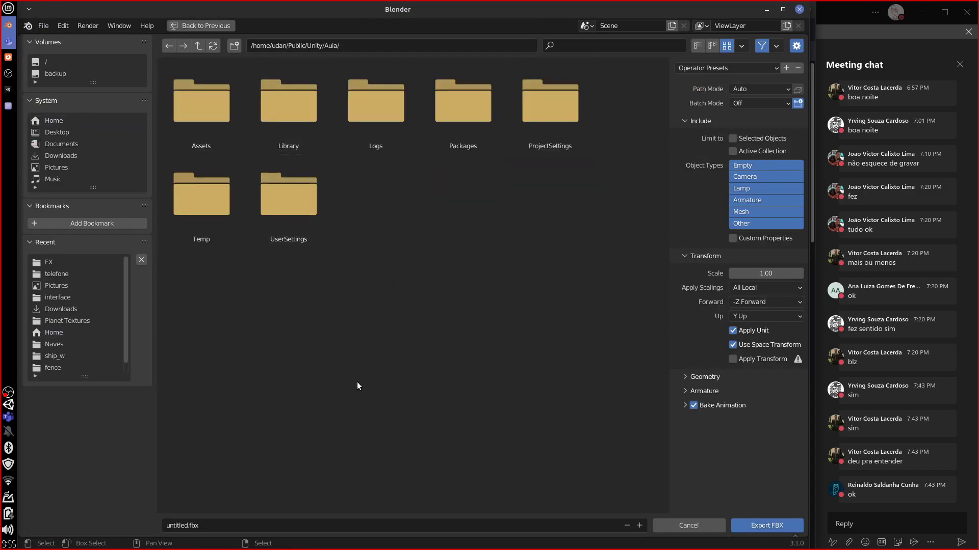
left_click(198, 45)
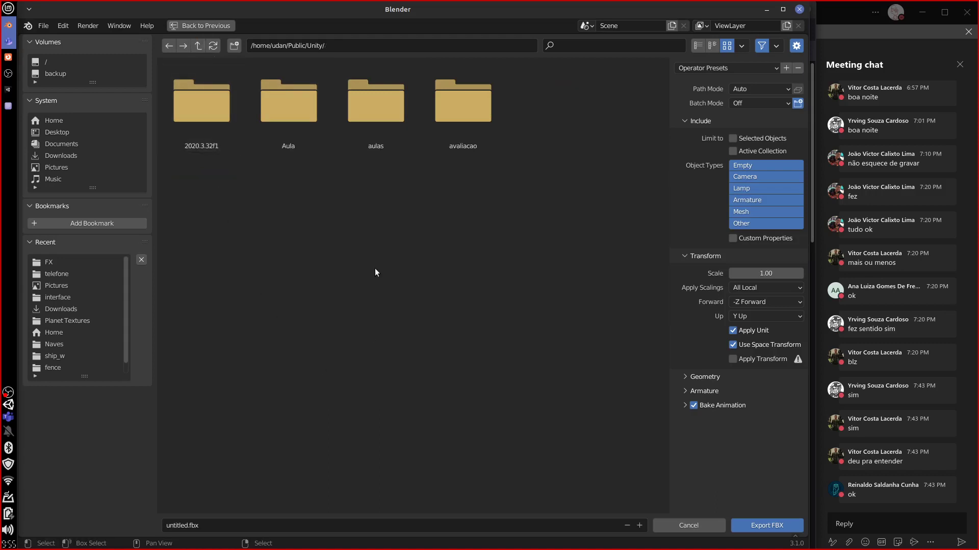
double_click(289, 111)
double_click(203, 108)
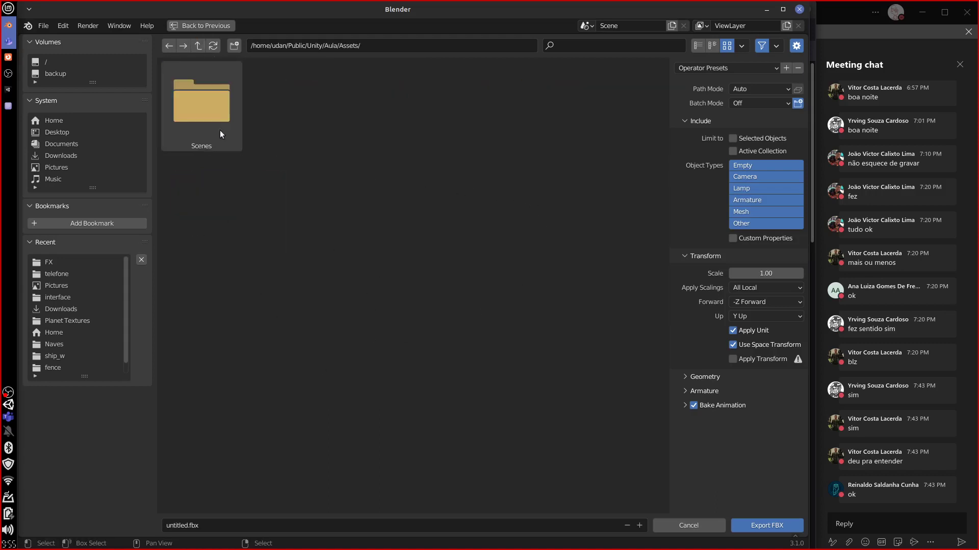
Name the export file suzane.fbx and export the model
left_click(188, 526)
left_click(188, 526)
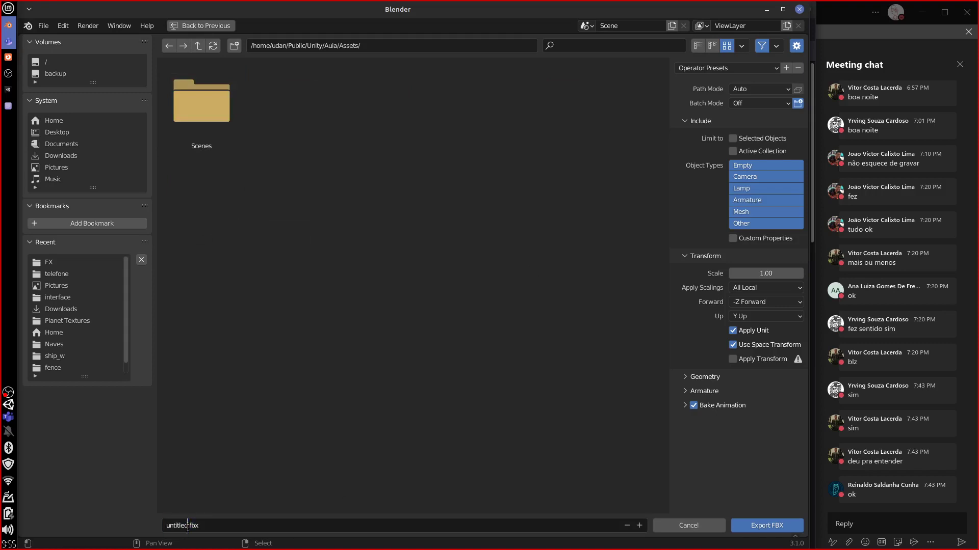
left_click_drag(184, 526, 144, 536)
key("Right")
key("BackSpace")
key("BackSpace")
key("BackSpace")
key("BackSpace")
key("BackSpace")
key("BackSpace")
key("BackSpace")
key("BackSpace")
type("suzane")
left_click(761, 526)
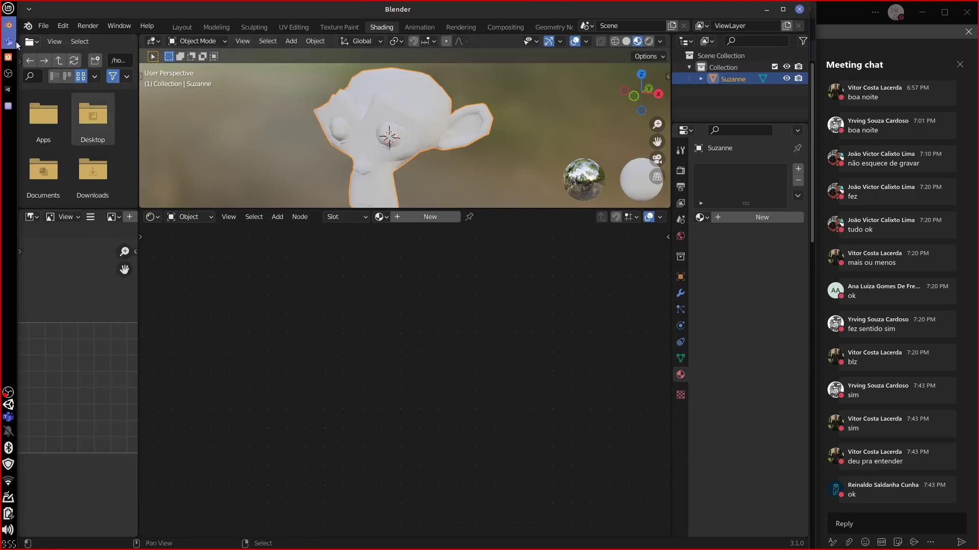
Switch to Unity and delete the cube from the scene
left_click(8, 90)
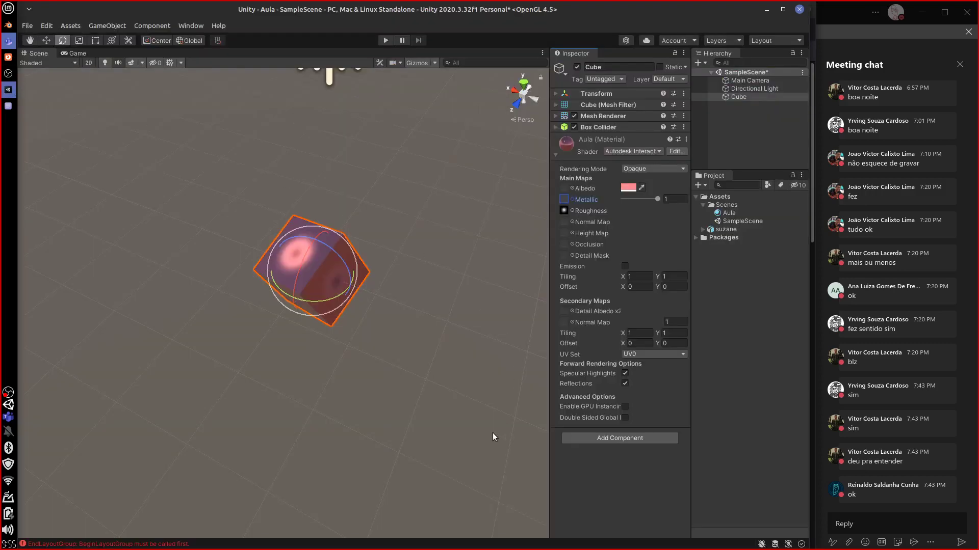
middle_click_drag(341, 383, 349, 364)
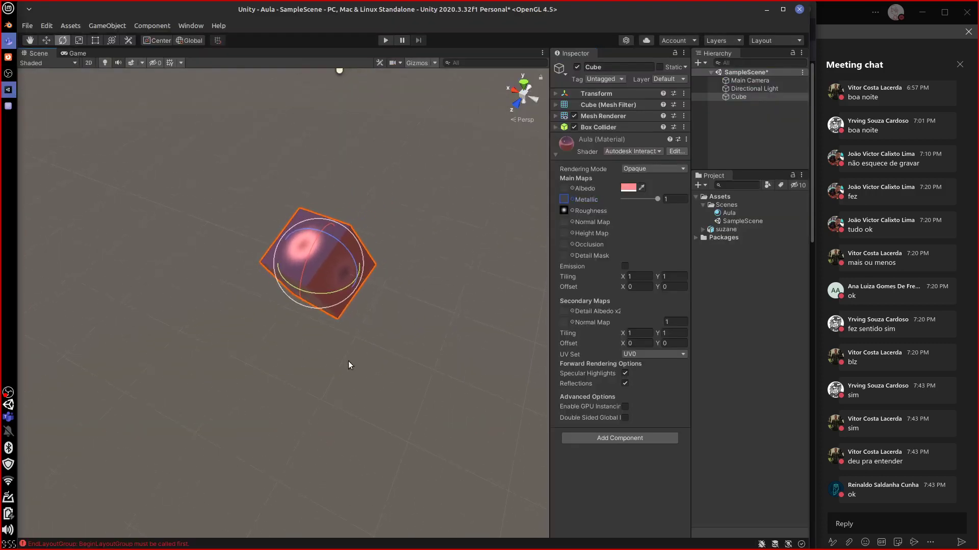
key("Delete")
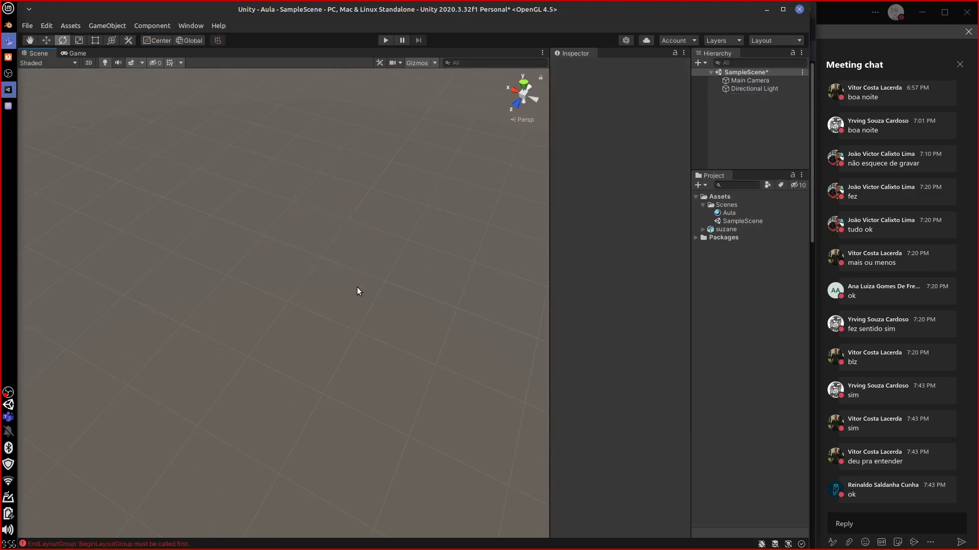
Place the suzane model in the scene and apply the Aula material to it
left_click(726, 229)
left_click_drag(742, 226, 263, 237)
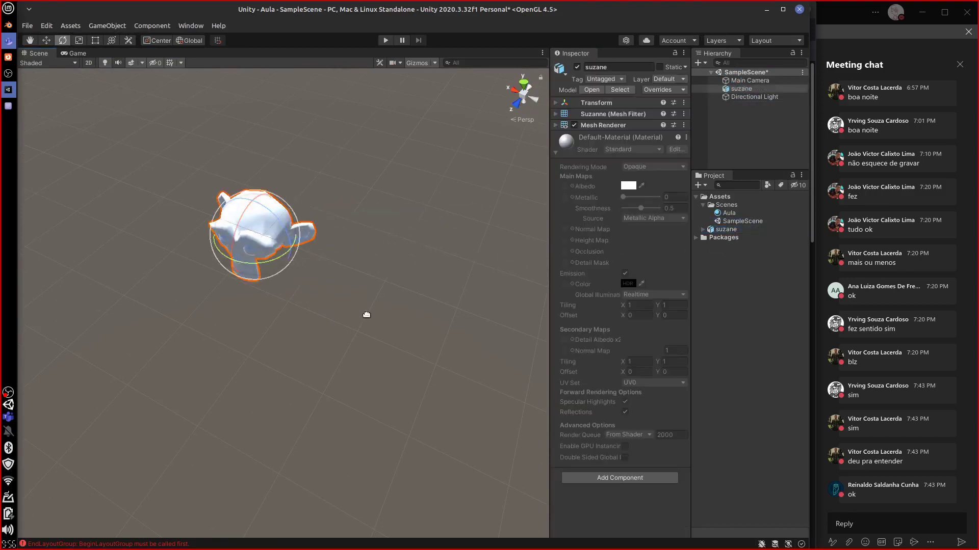
middle_click_drag(367, 315, 415, 317)
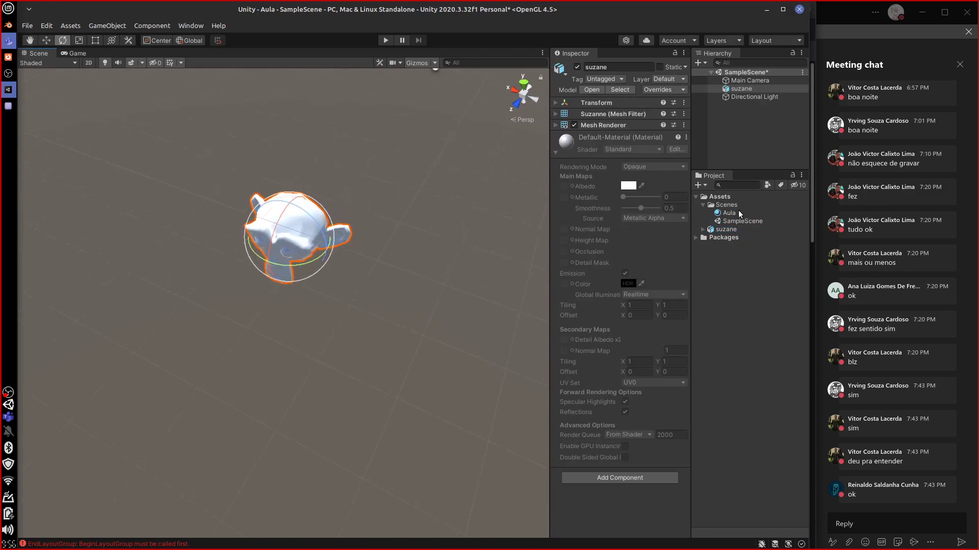
left_click_drag(740, 214, 313, 232)
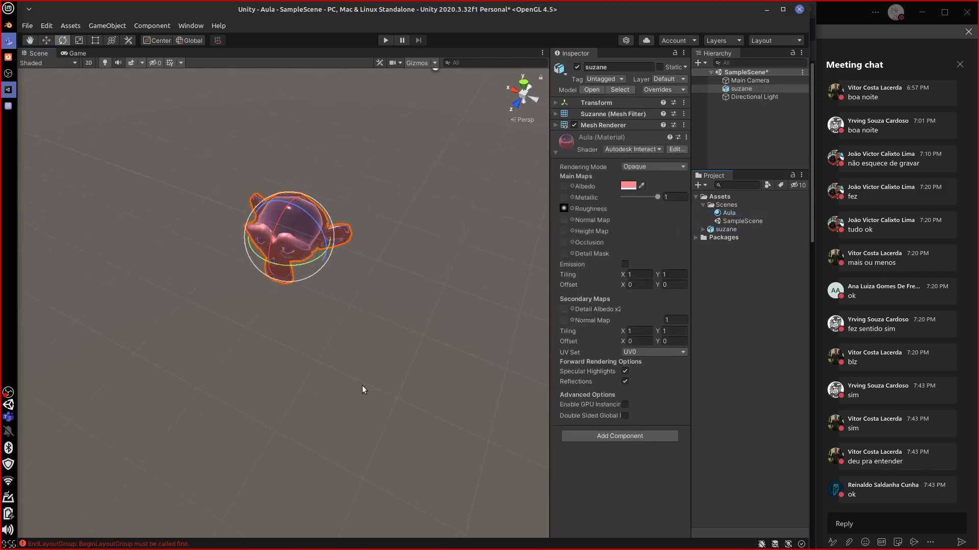
Set the Aula material's Roughness texture to None
left_click(564, 208)
left_click(596, 234)
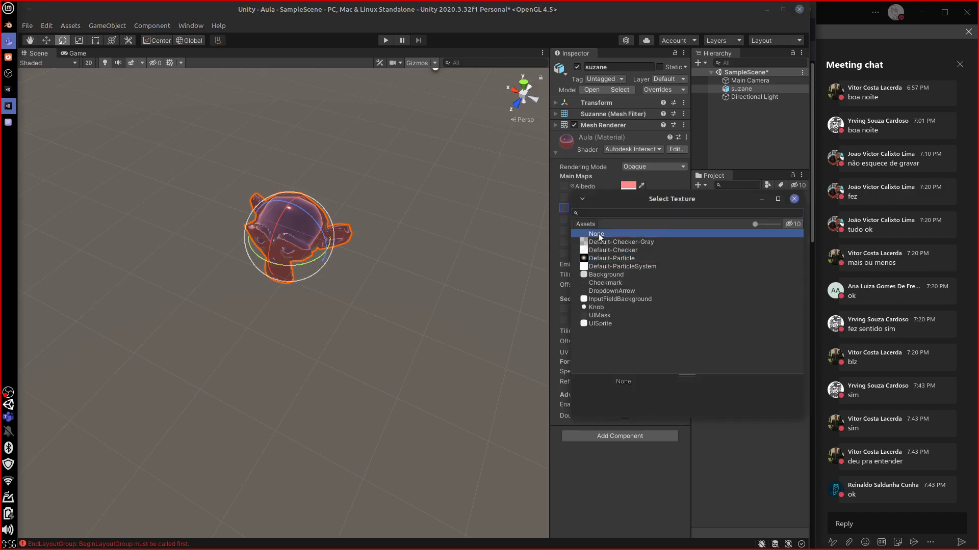
double_click(597, 234)
Set the Aula material's Albedo color to white and view the suzane model up close
left_click(627, 186)
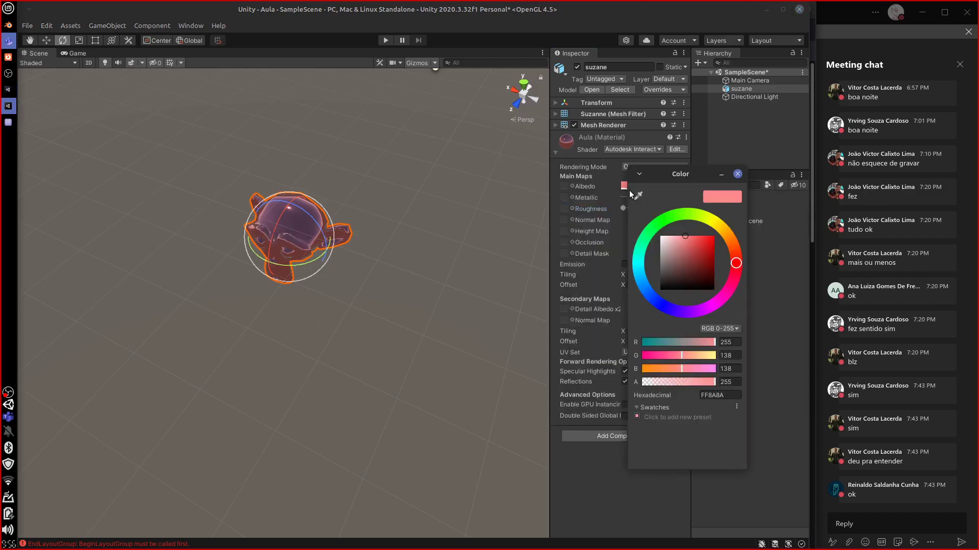
mouse_move(672, 236)
left_mouse_down()
mouse_move(661, 236)
mouse_move(647, 209)
mouse_move(695, 216)
mouse_move(611, 202)
left_mouse_up()
left_click(614, 267)
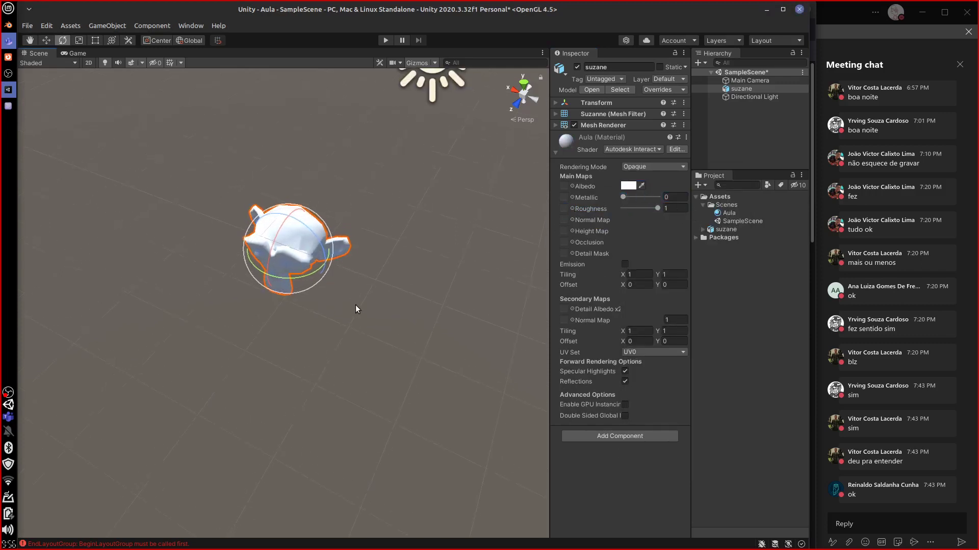
left_click_drag(356, 305, 290, 292, "alt")
key("f")
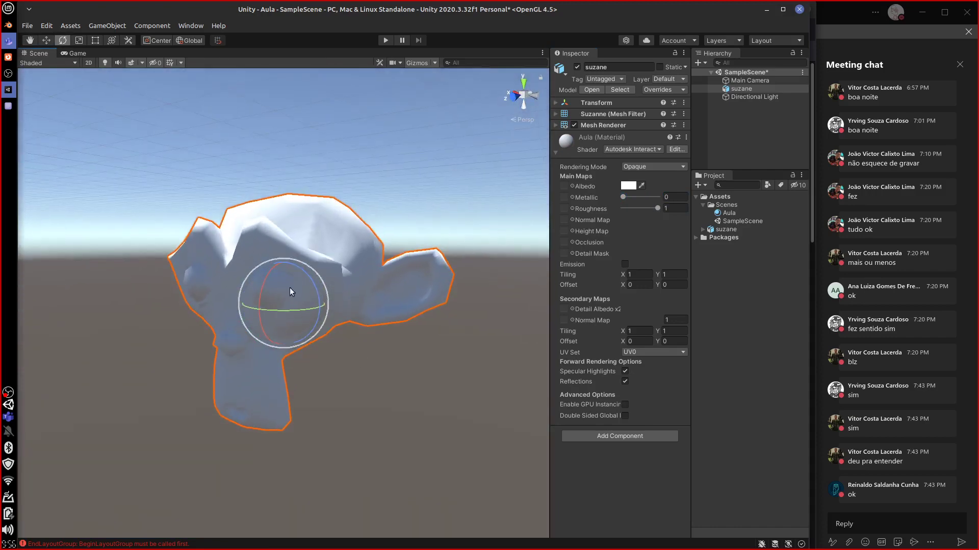
Switch to Blender and assign the existing brick material named Material to the Suzanne object
left_click(9, 25)
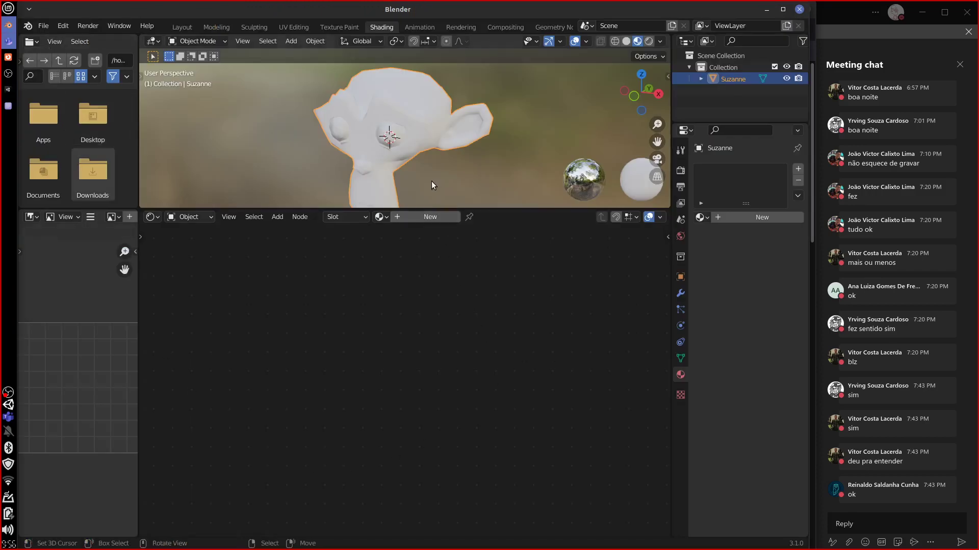
left_click(379, 217)
left_click(432, 235)
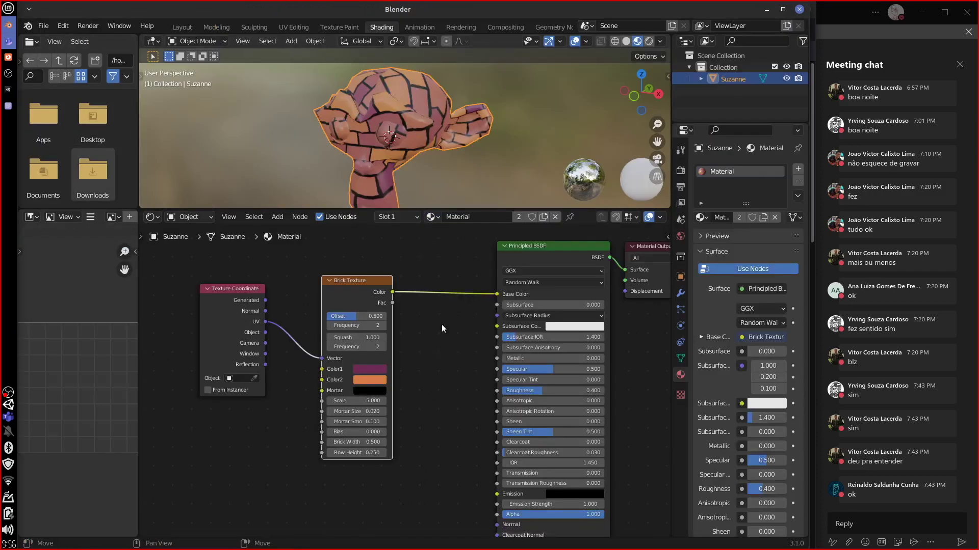
Move the Brick Texture node closer to the Texture Coordinate node in the shader graph
left_click_drag(442, 324, 333, 323)
key("g")
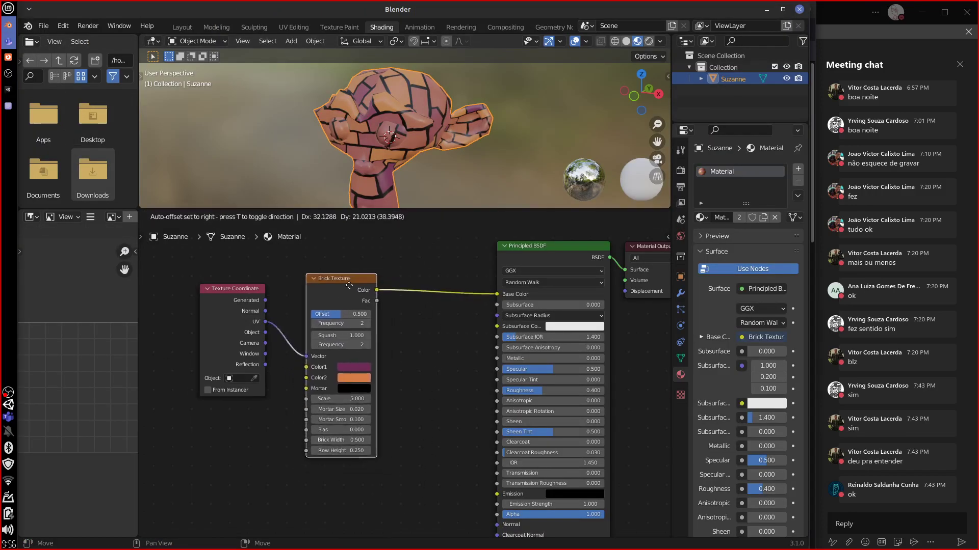
left_click(344, 272)
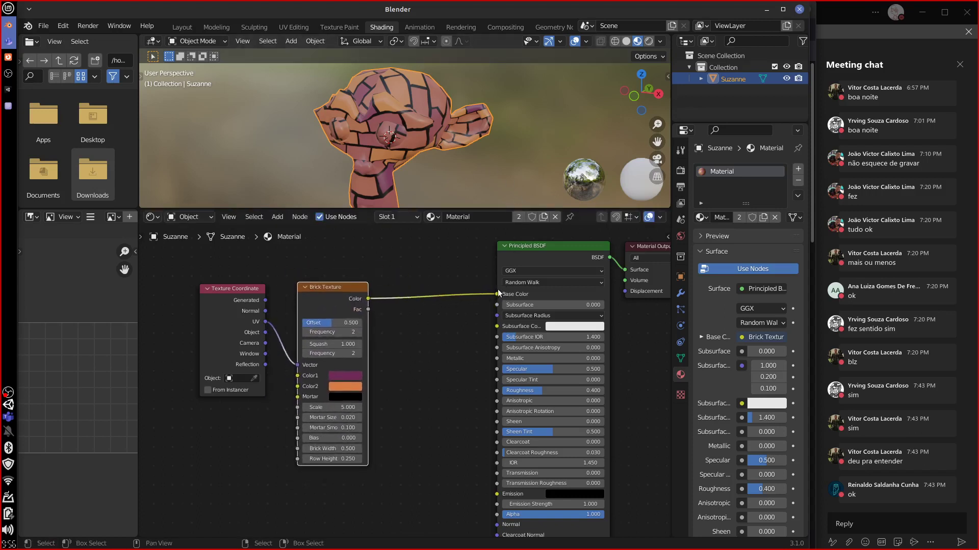
left_click(498, 292)
mouse_move(339, 246)
left_mouse_down()
mouse_move(219, 257)
mouse_move(454, 347)
mouse_move(232, 244)
left_mouse_up()
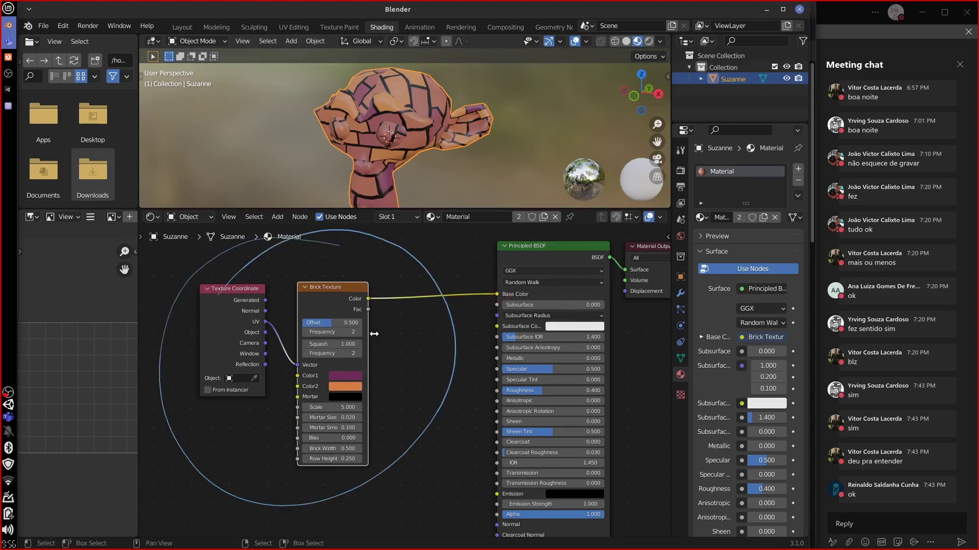
left_click_drag(402, 330, 413, 356)
mouse_move(413, 352)
left_mouse_down()
mouse_move(404, 328)
mouse_move(263, 489)
mouse_move(430, 285)
mouse_move(383, 262)
mouse_move(433, 306)
mouse_move(321, 253)
mouse_move(234, 502)
mouse_move(161, 305)
left_mouse_up()
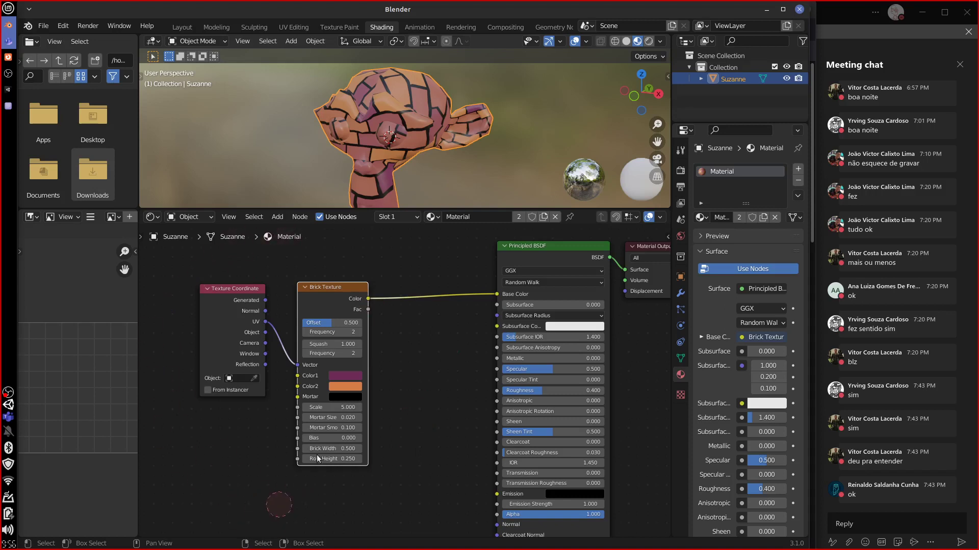
Rearrange the Texture Coordinate and Brick Texture nodes so that a wider gap separates them
left_click_drag(225, 288, 188, 284)
left_click_drag(333, 290, 296, 292)
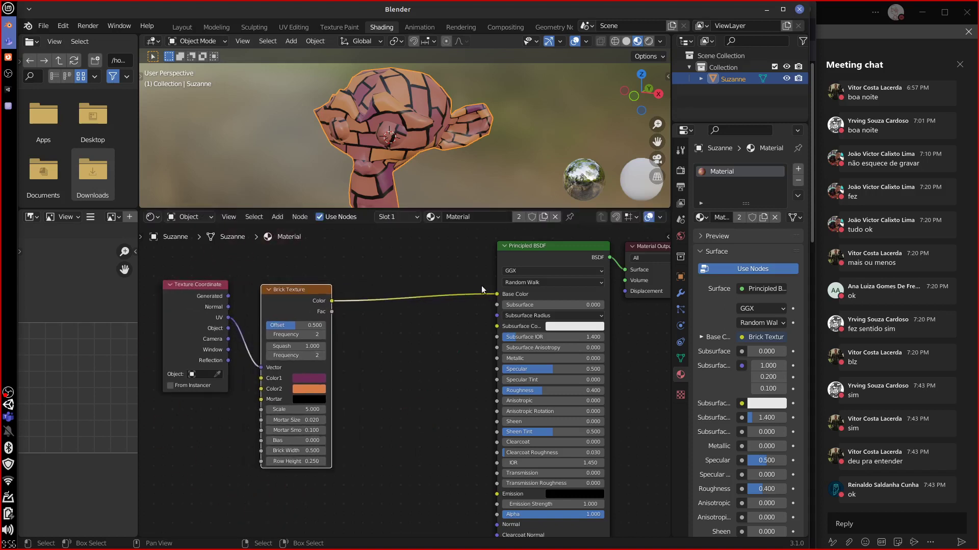
mouse_move(503, 297)
left_mouse_down()
mouse_move(485, 290)
mouse_move(502, 298)
left_mouse_up()
left_click_drag(331, 402, 383, 395)
left_click_drag(204, 357, 226, 356)
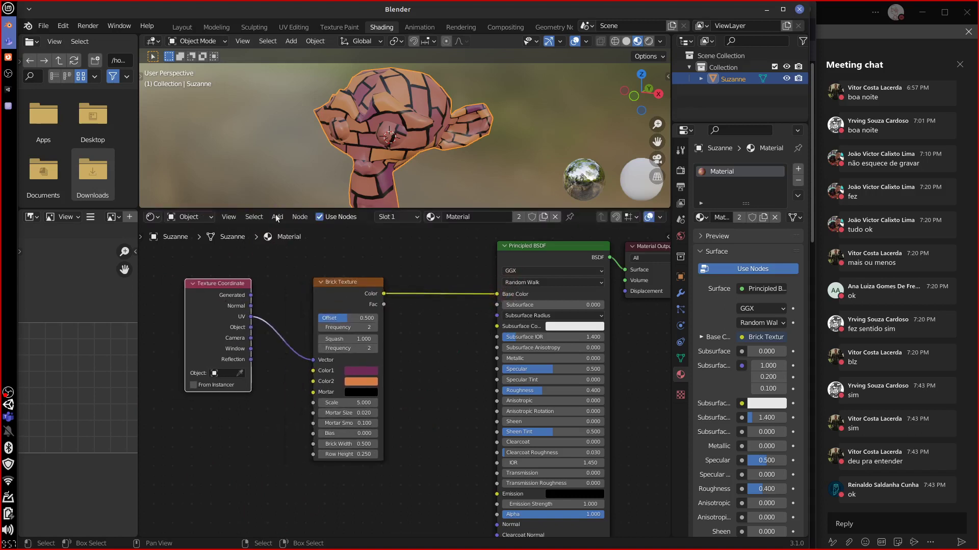
Put Suzanne in Edit Mode and examine its unwrapped UV layout in the UV Editing workspace
key("Tab")
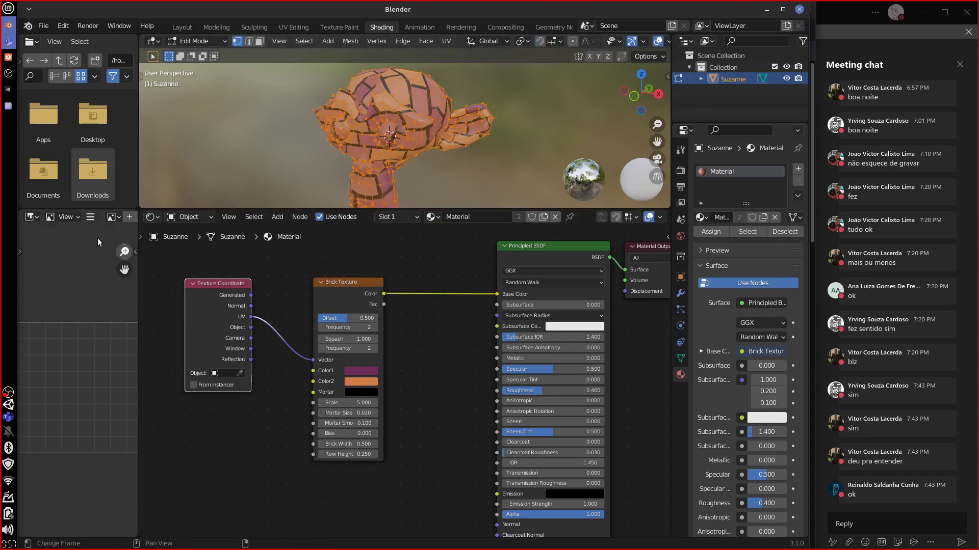
left_click(31, 216)
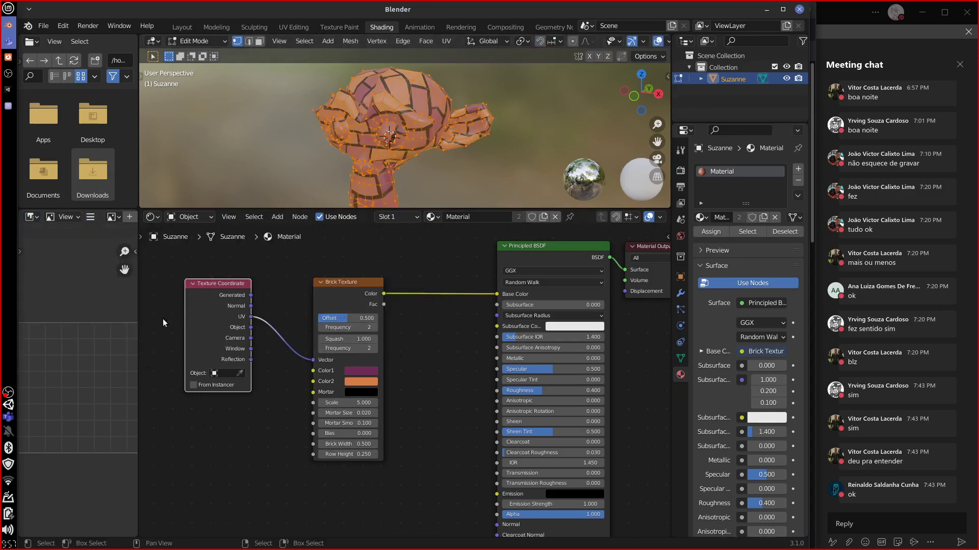
left_click(290, 27)
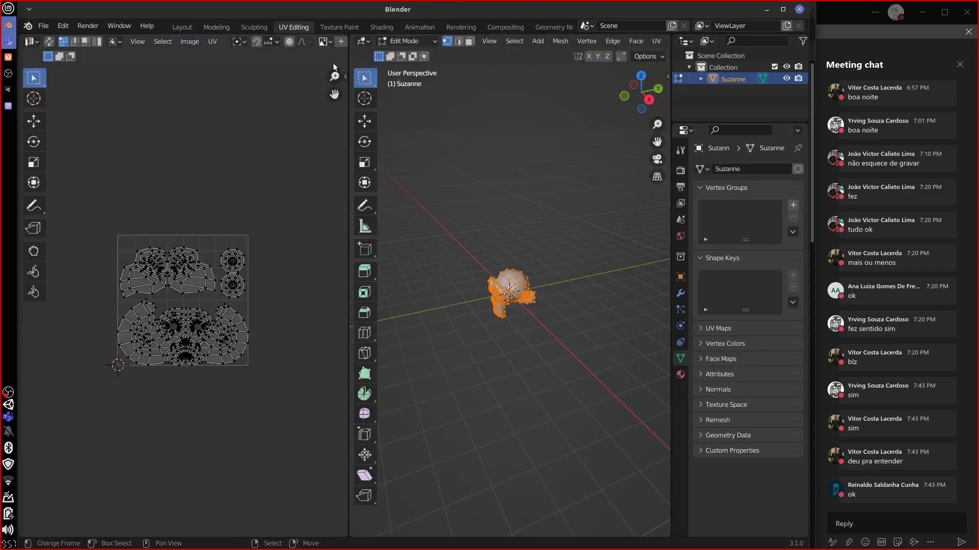
middle_click_drag(223, 445, 248, 447)
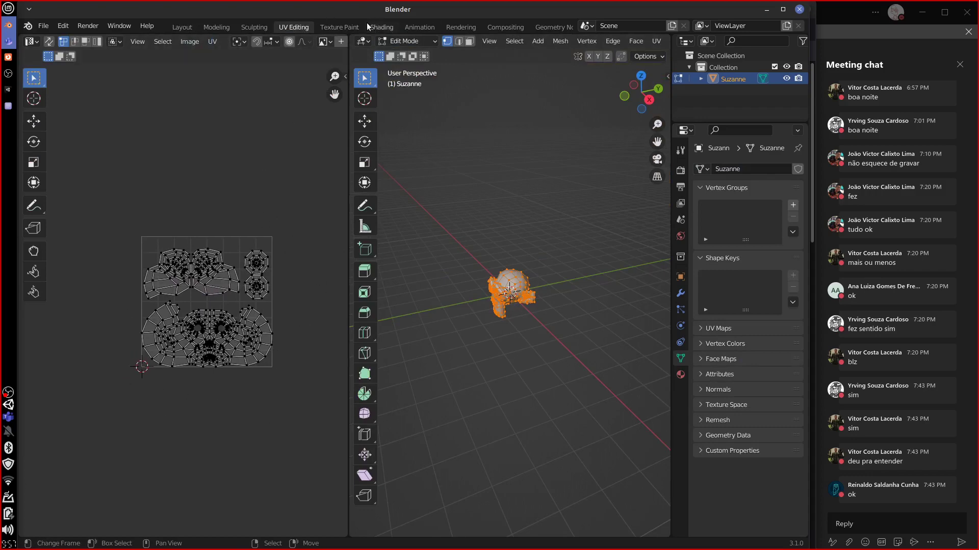
Look at the Texture Paint workspace, return to the Shading workspace and widen the image editor area beside the node graph
left_click(183, 27)
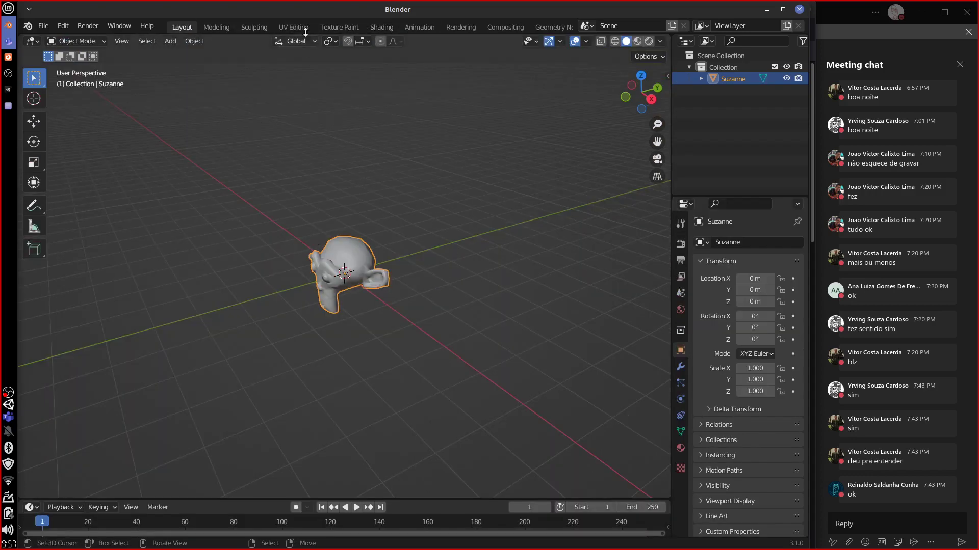
left_click(339, 27)
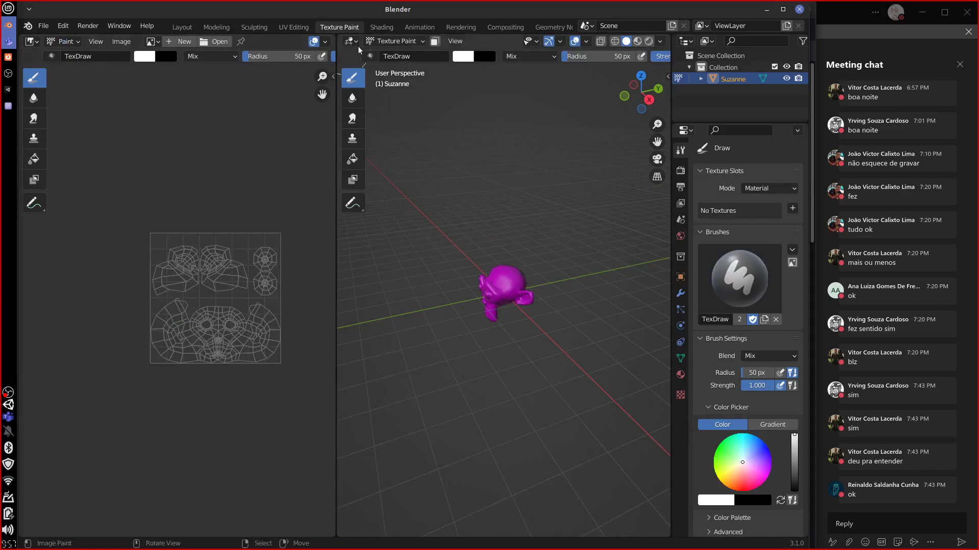
left_click(381, 27)
left_click_drag(141, 399, 199, 403)
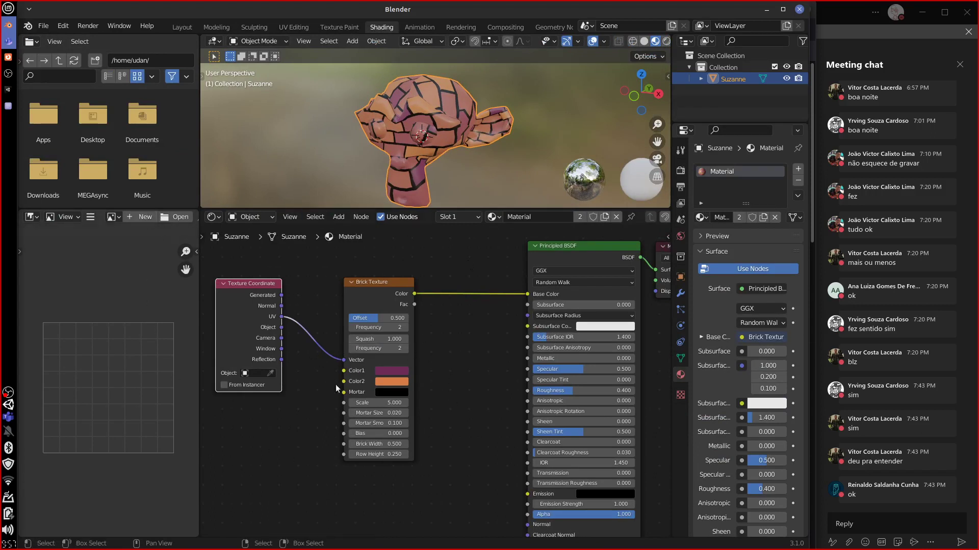
Add an Image Texture node below the Brick Texture node in Suzanne's material
scroll(406, 430, "down", 2, "shift")
key("shift+a")
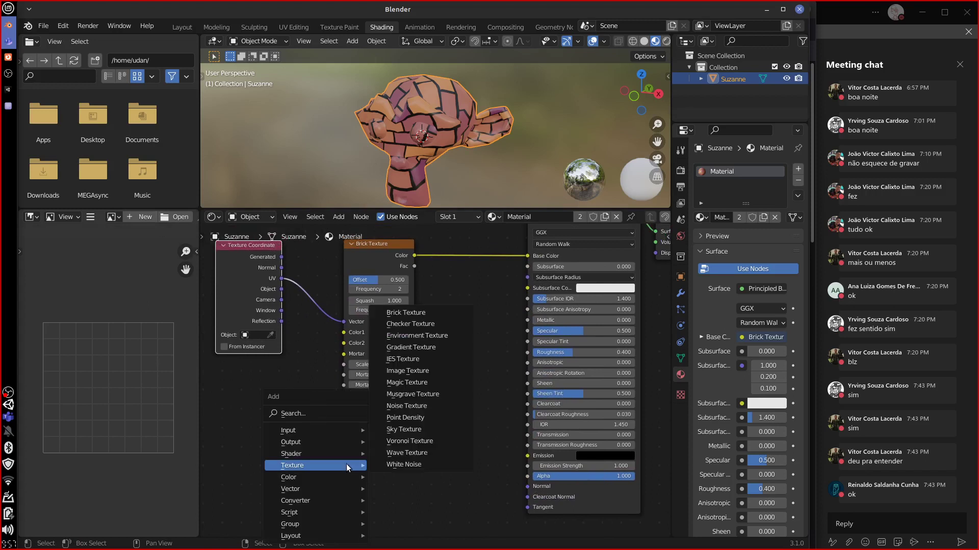
mouse_move(330, 430)
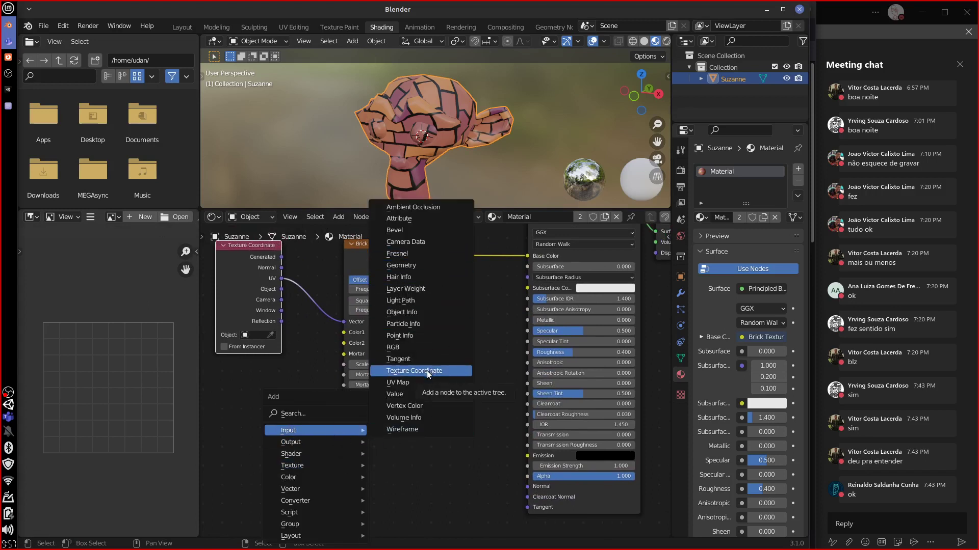
mouse_move(317, 465)
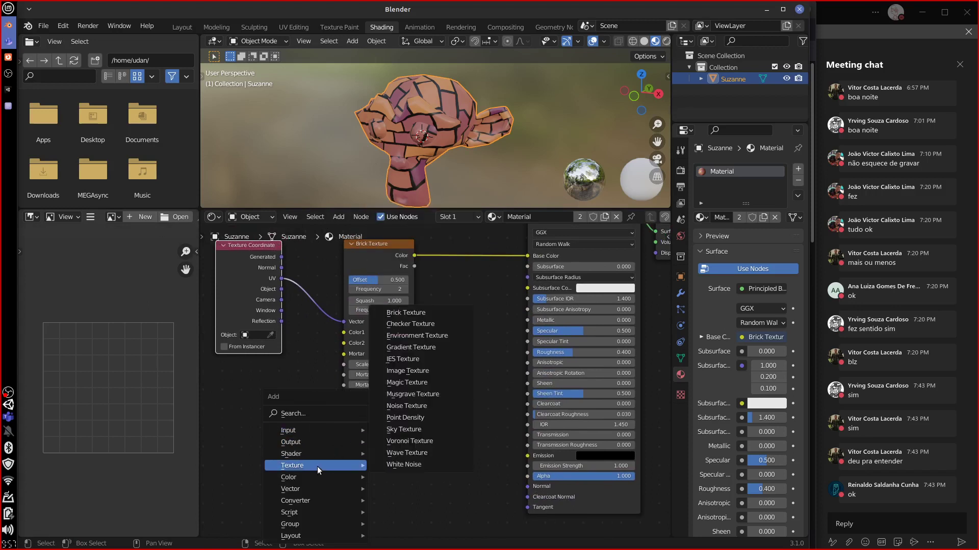
left_click(432, 371)
left_click(376, 478)
middle_click_drag(416, 478, 466, 434)
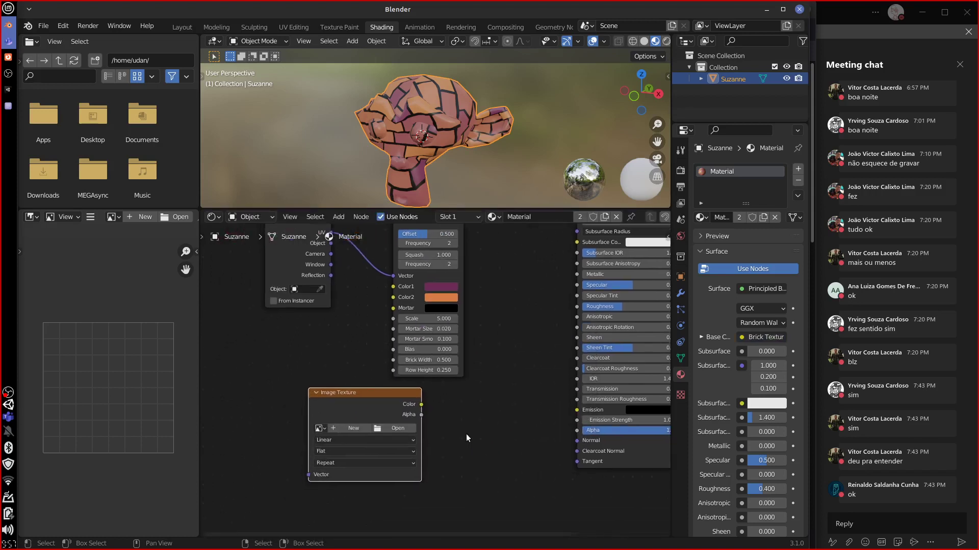
Create a new image named Tijolo in the Image Texture node and move the node slightly away from the Brick Texture
left_click(357, 428)
left_click(375, 432)
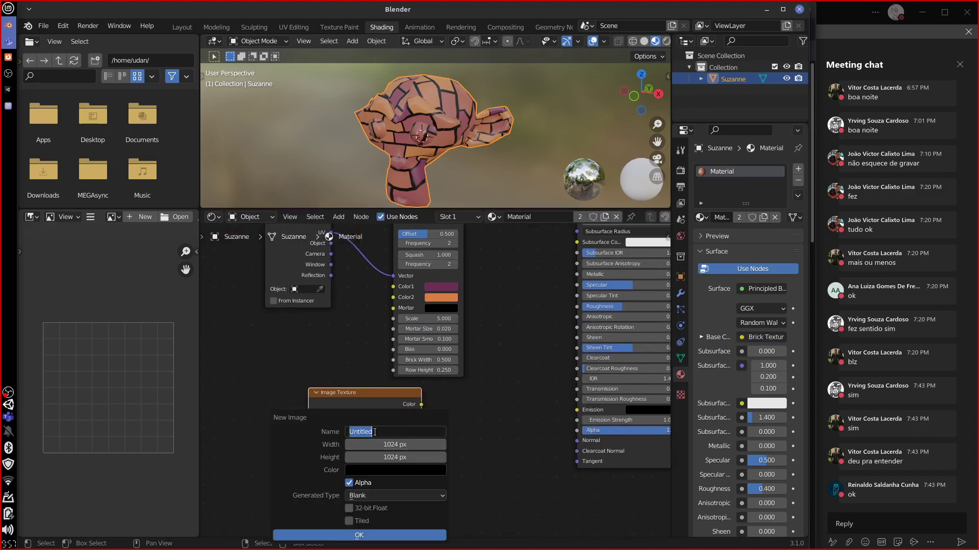
type("Tijolo")
left_click(407, 535)
left_click_drag(373, 398, 388, 416)
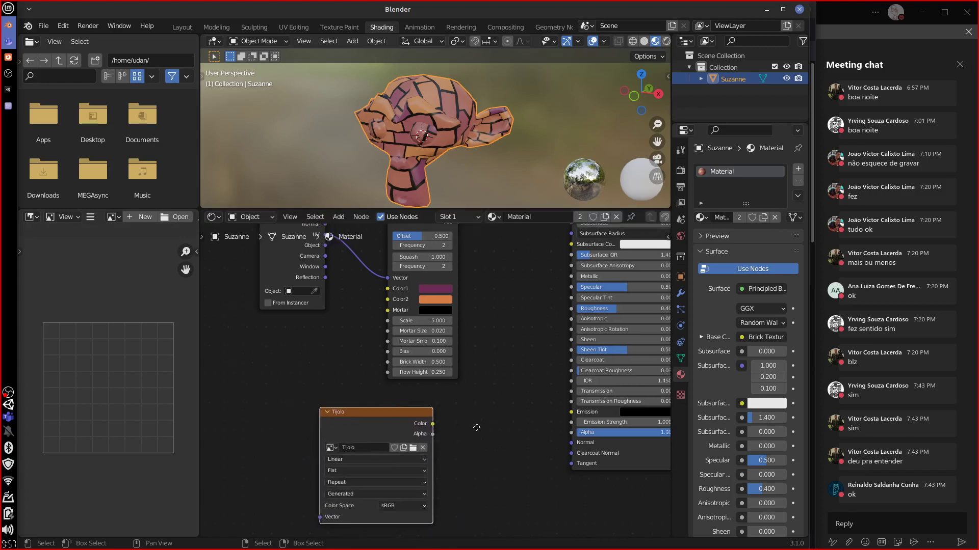
middle_click_drag(476, 427, 459, 447)
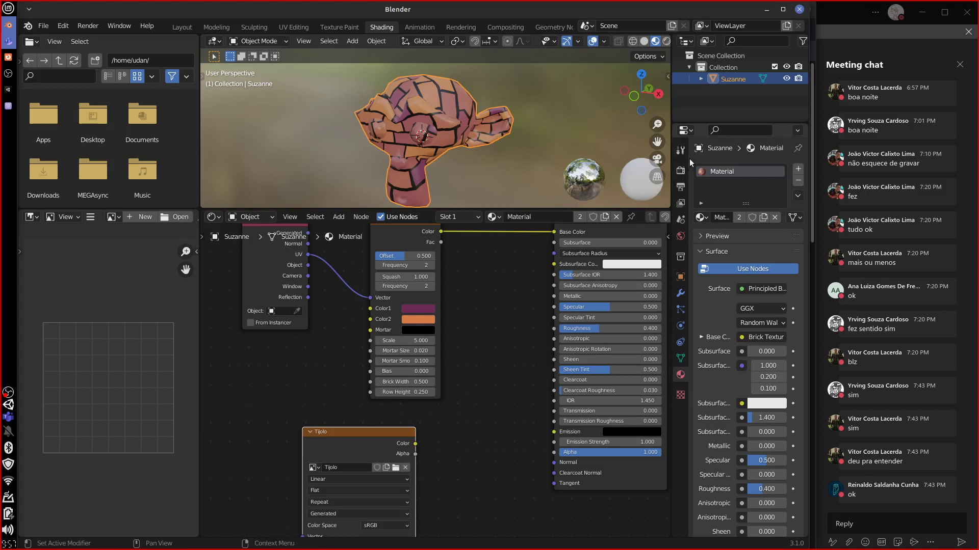
Set the render engine to Cycles, then collapse the Sampling settings and expand the Bake settings
left_click(679, 170)
left_click(772, 169)
left_click(759, 202)
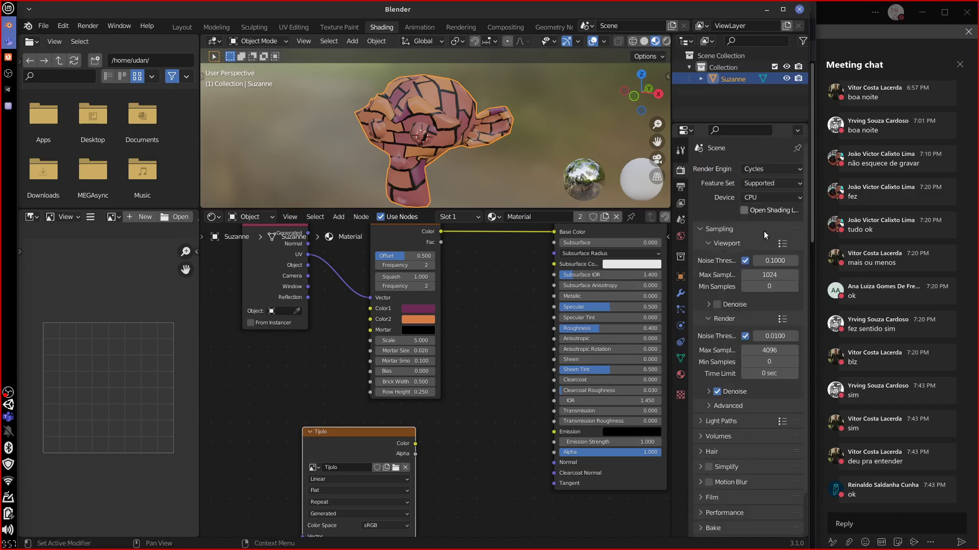
left_click(708, 229)
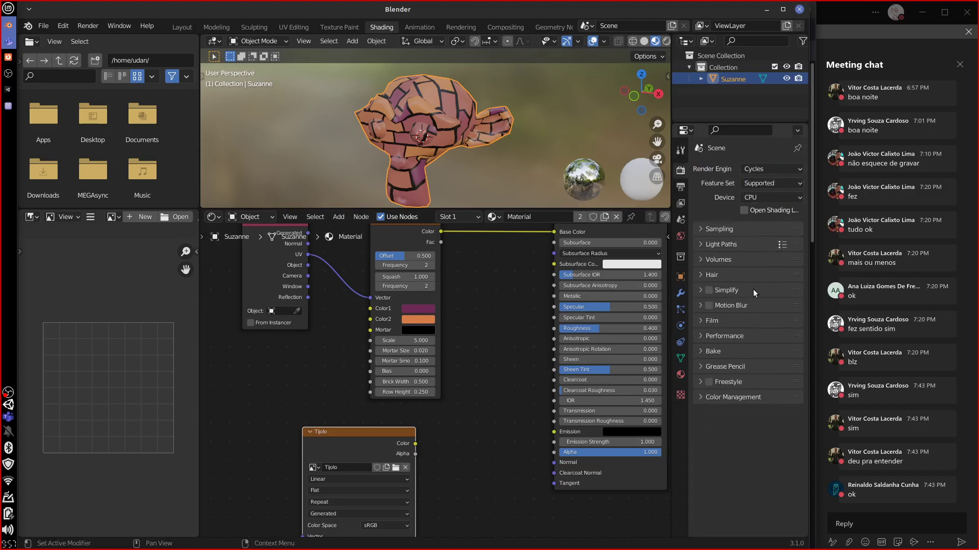
left_click(740, 351)
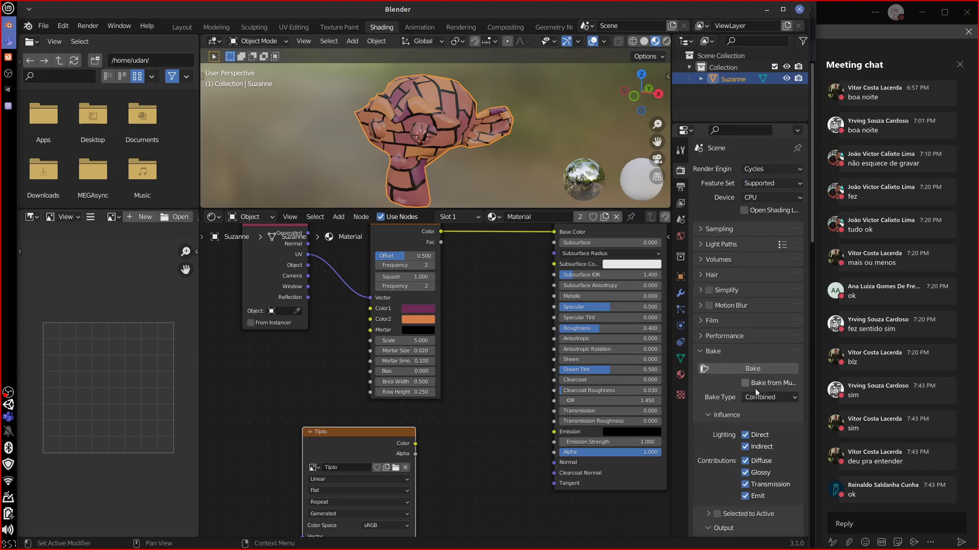
Set the bake type to Diffuse with Direct and Indirect contributions disabled and only Color enabled
scroll(800, 316, "down", 5)
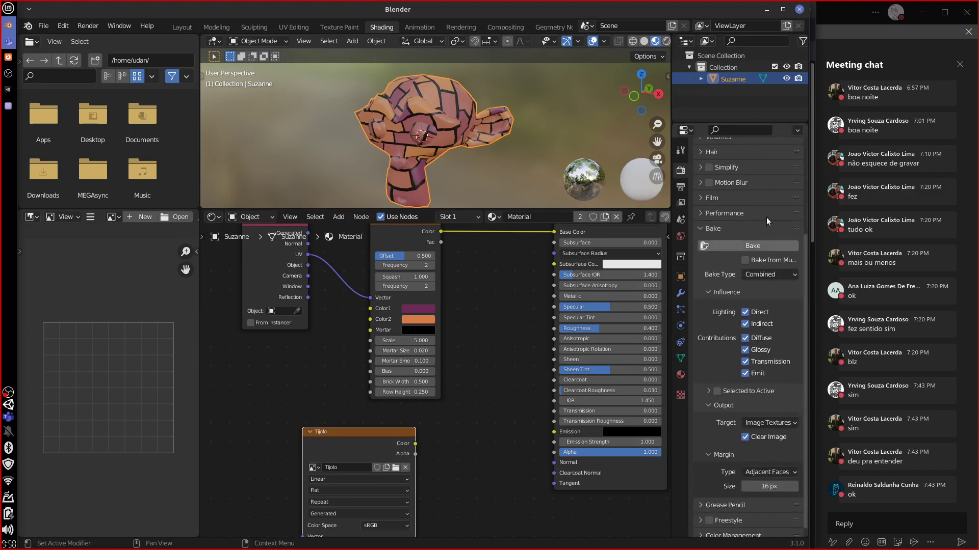
middle_click_drag(452, 455, 469, 417)
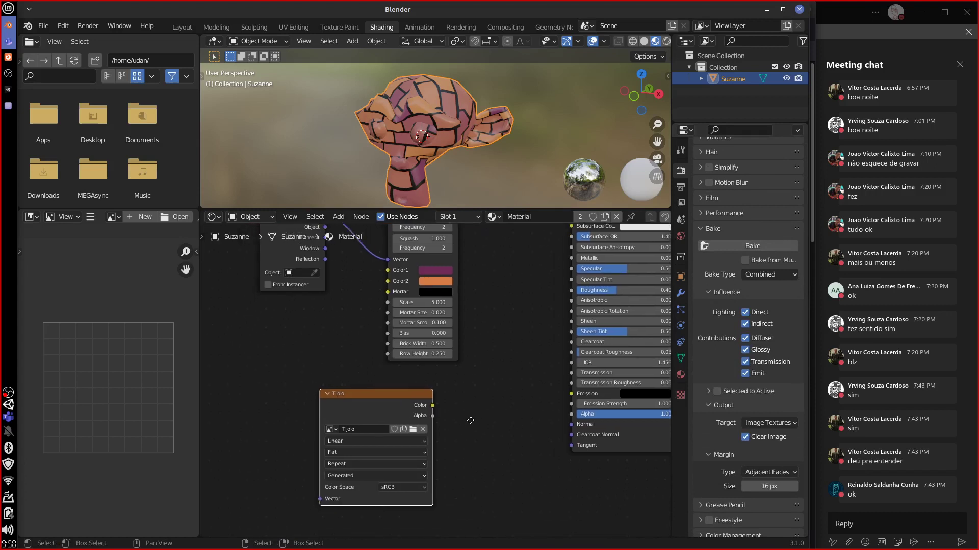
left_click_drag(393, 394, 393, 393)
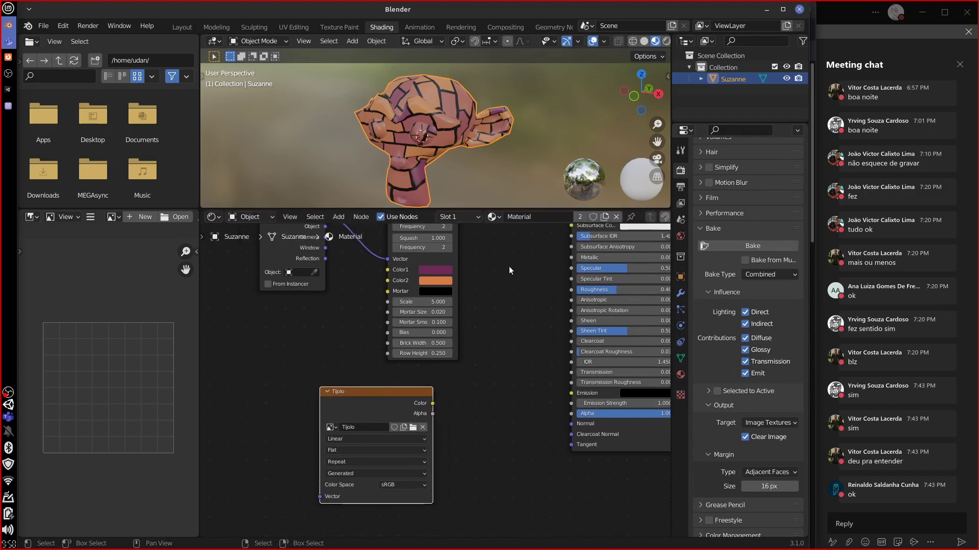
middle_click_drag(508, 270, 541, 290)
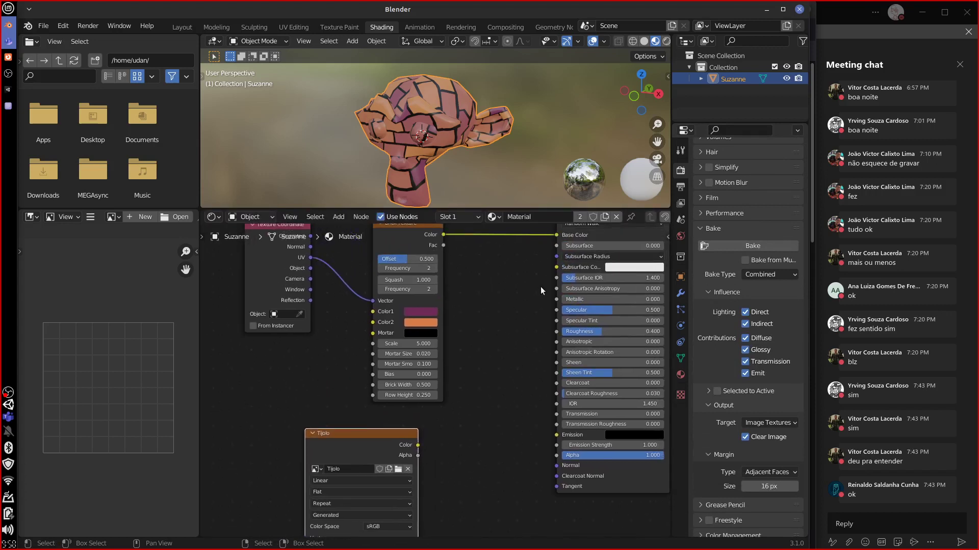
left_click(788, 276)
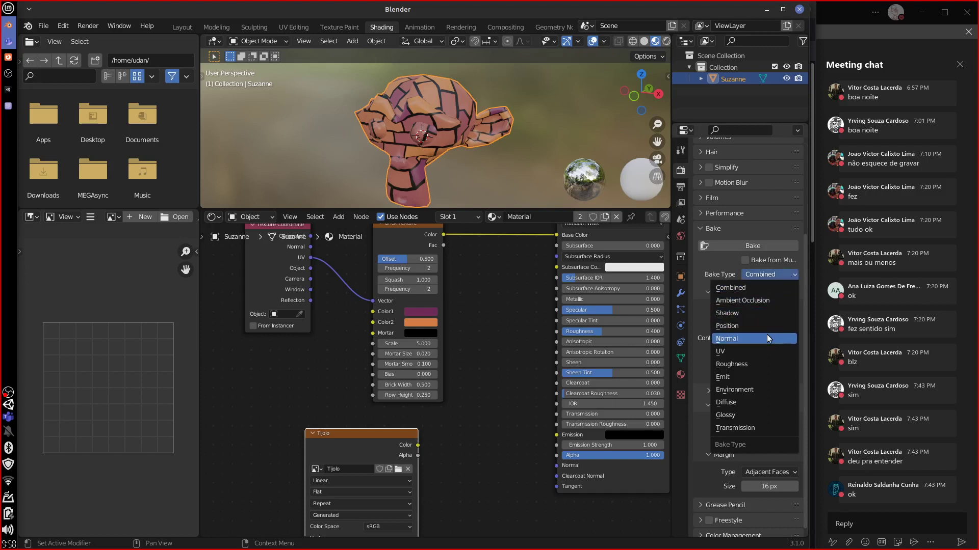
left_click(756, 402)
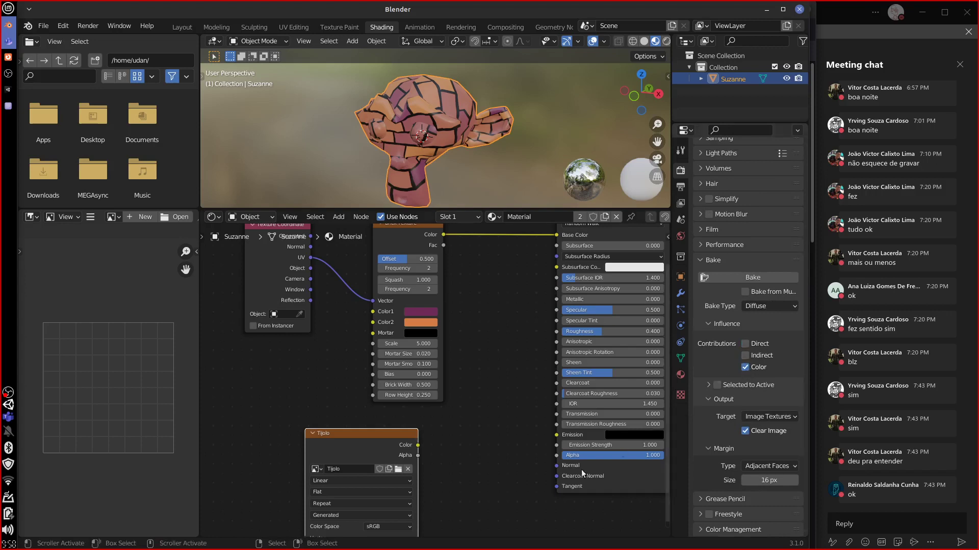
middle_click_drag(581, 470, 592, 440)
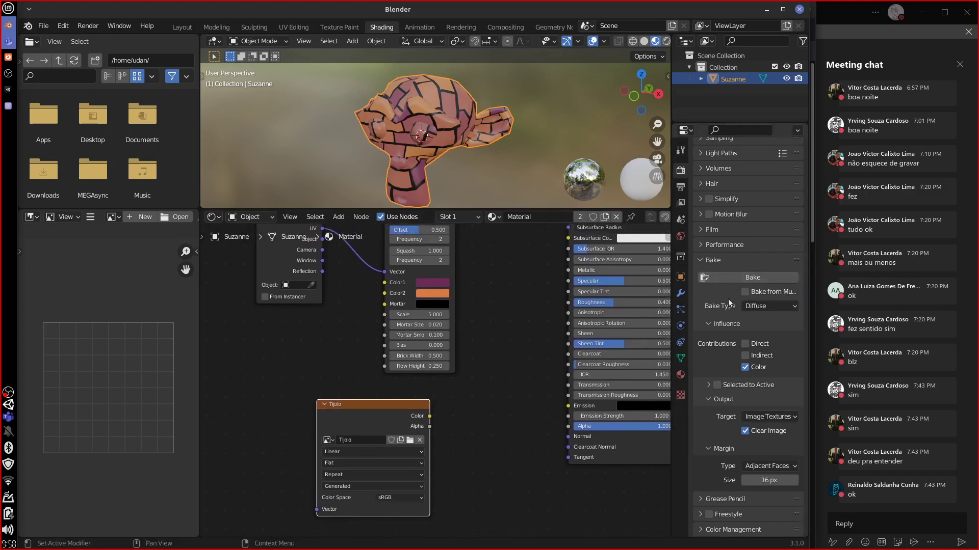
Display the Tijolo image in the image editor and bake the brick material onto it
left_click(114, 218)
left_click(175, 244)
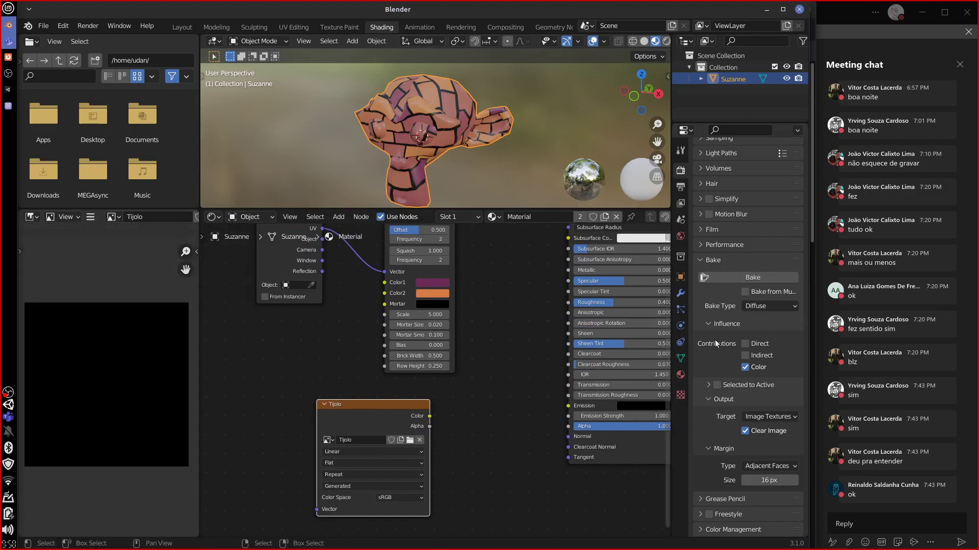
left_click(751, 277)
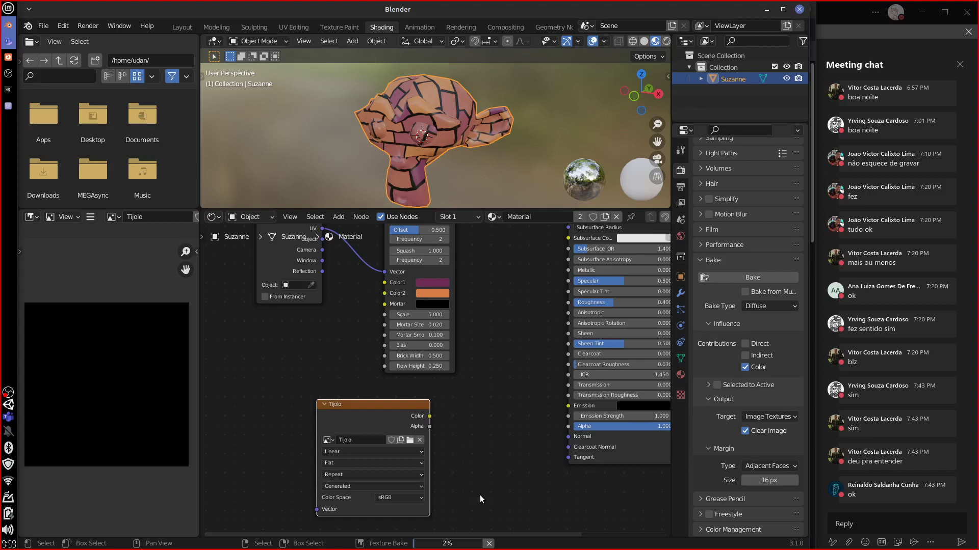
Rearrange the Texture Coordinate, Brick Texture and Tijolo nodes to leave more space before the Principled BSDF
middle_click_drag(504, 360, 504, 451)
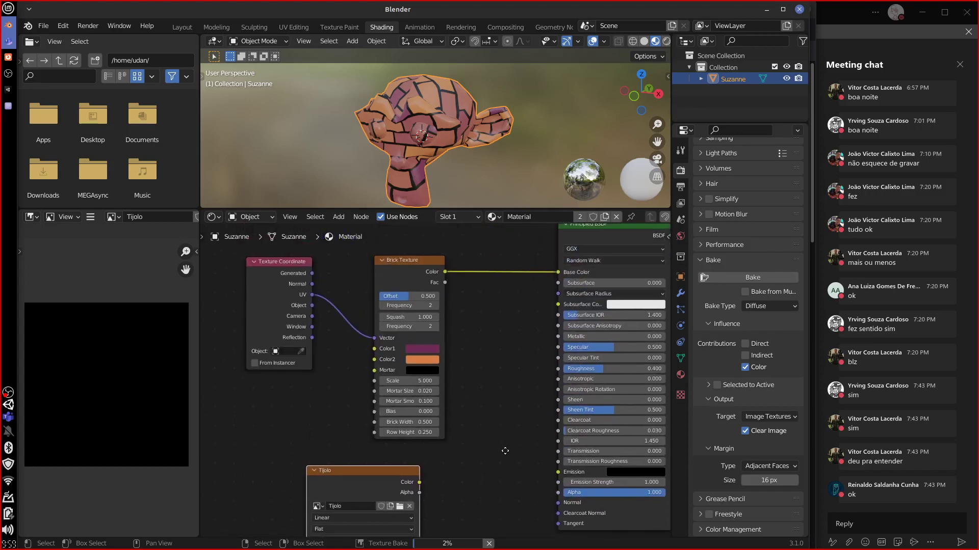
left_click_drag(272, 263, 257, 256)
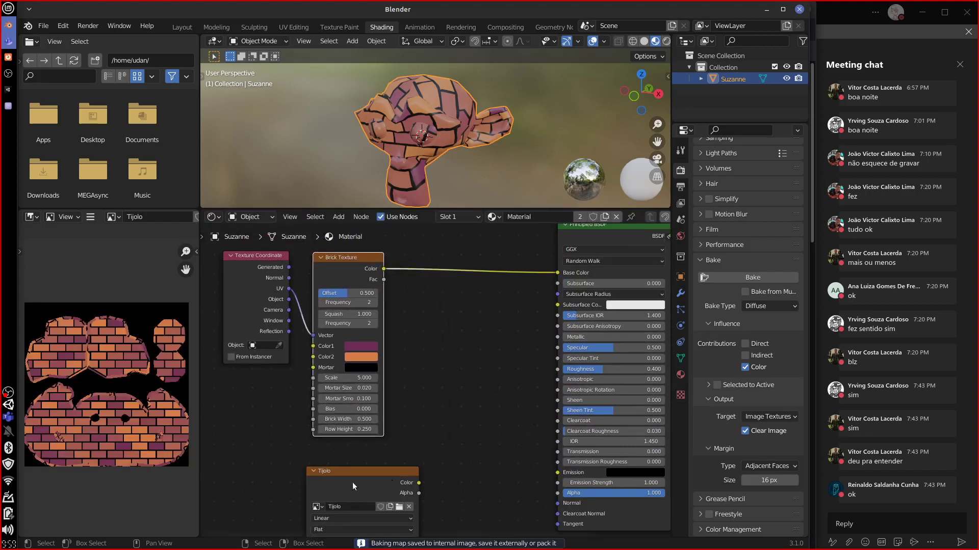
left_click_drag(367, 467, 366, 445)
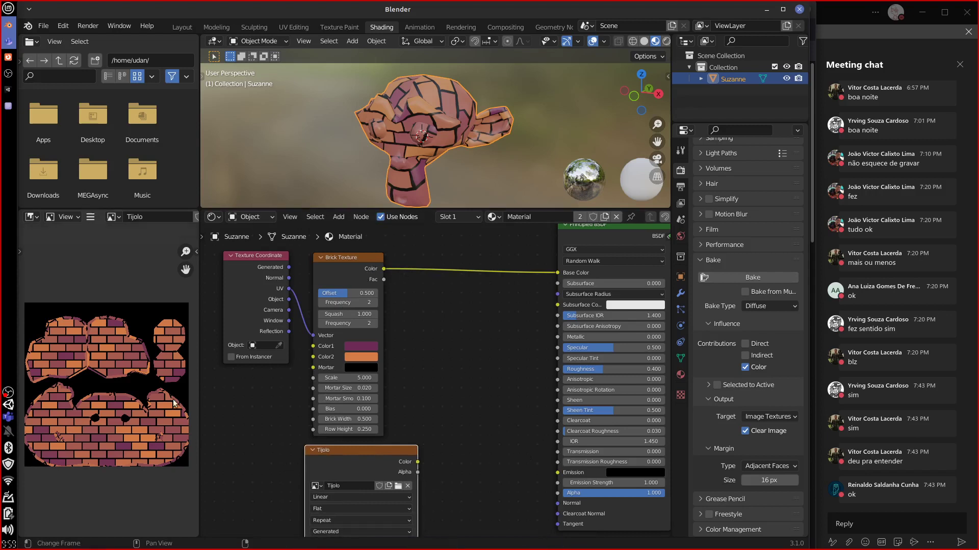
left_click_drag(356, 265, 346, 264)
mouse_move(385, 451)
left_mouse_down()
mouse_move(444, 433)
mouse_move(467, 410)
mouse_move(387, 457)
left_mouse_up()
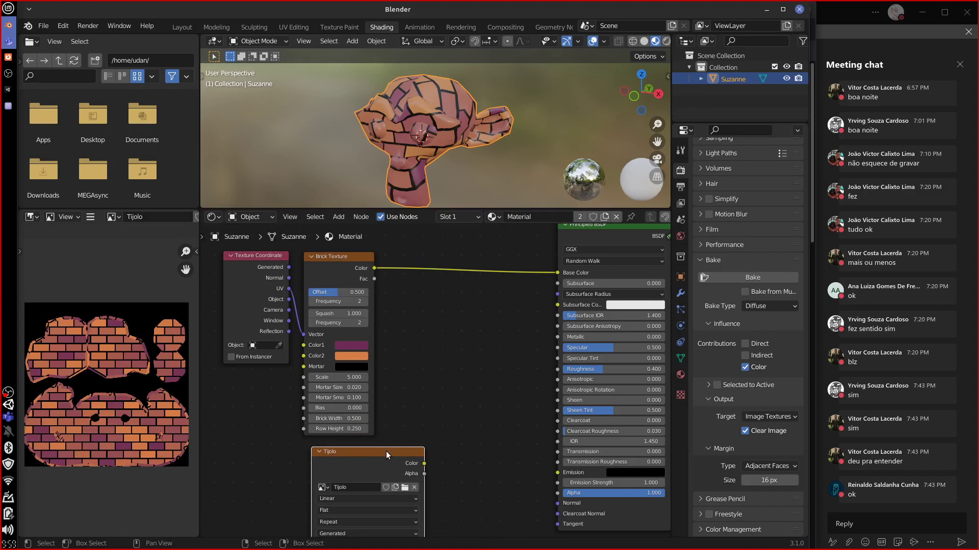
left_click_drag(387, 451, 405, 448)
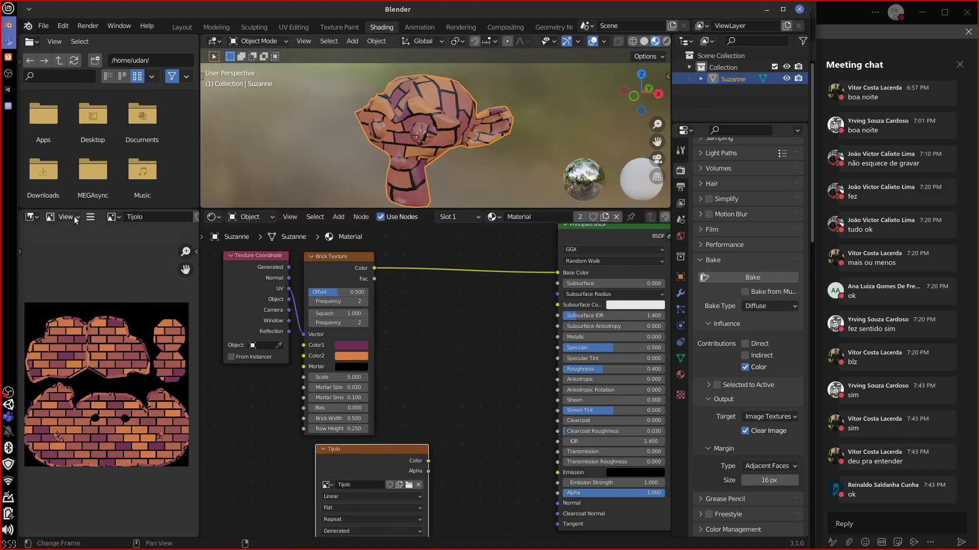
Save the baked image as Tijolo.png in the Unity project's Assets folder
left_click(90, 216)
mouse_move(118, 242)
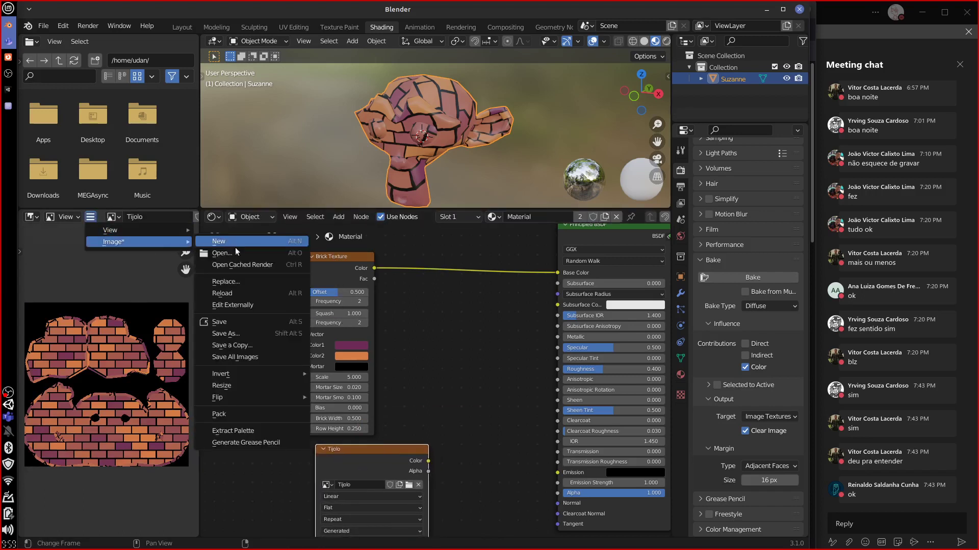
left_click(246, 333)
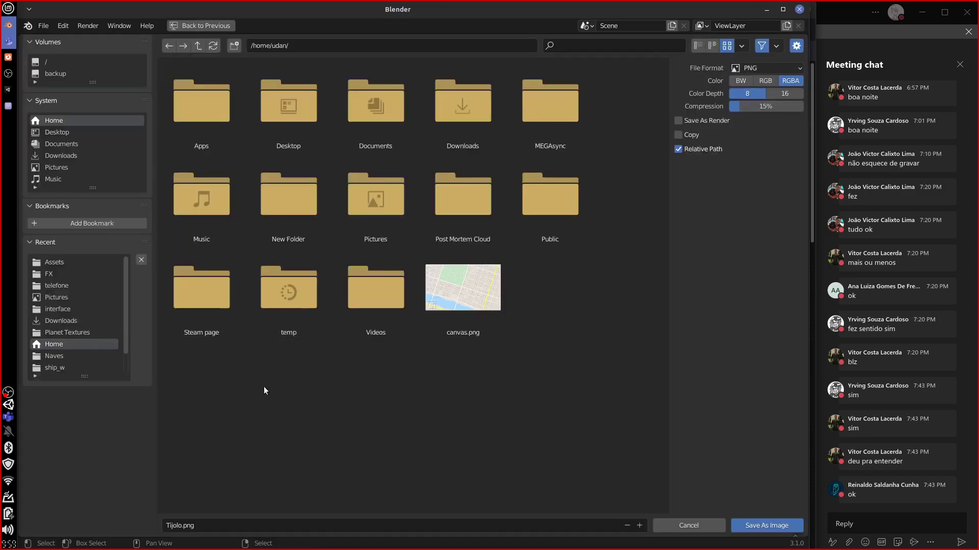
left_click(85, 261)
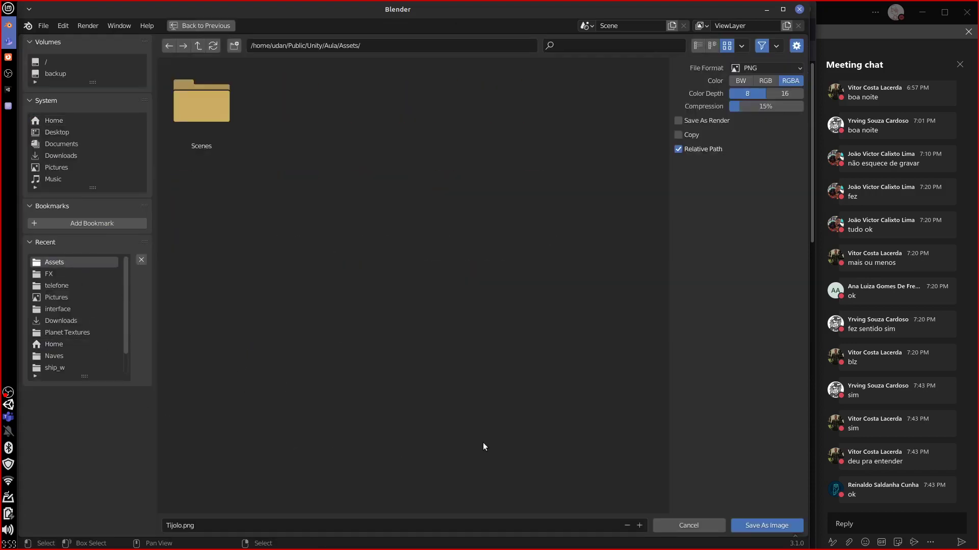
left_click(753, 526)
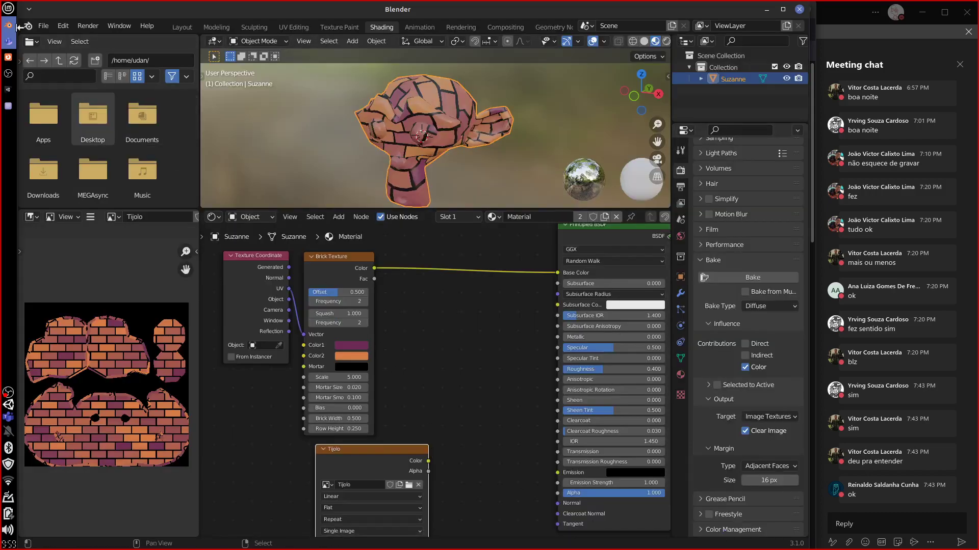
Switch to Unity, assign the Tijolo texture to the Albedo map of suzane's Aula material, and inspect the model
left_click(9, 90)
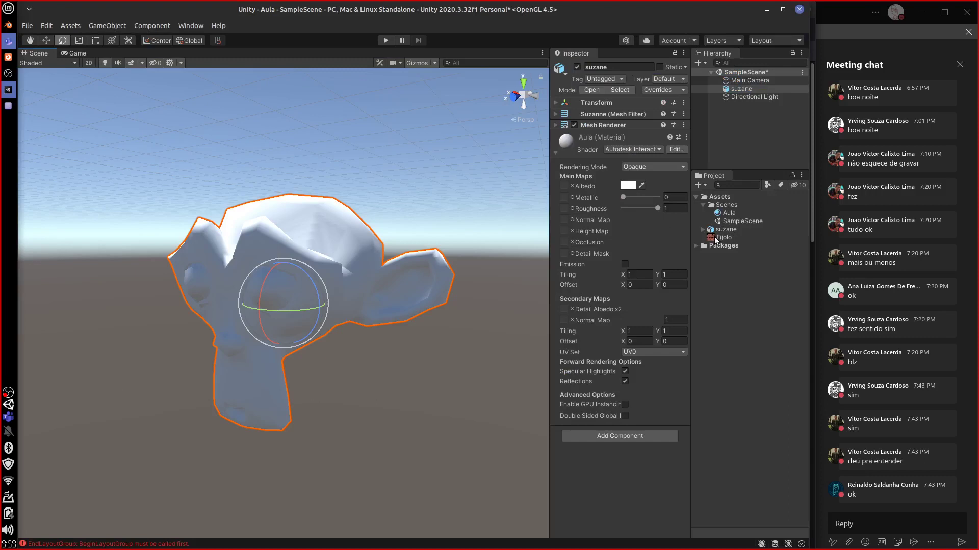
left_click_drag(719, 241, 562, 188)
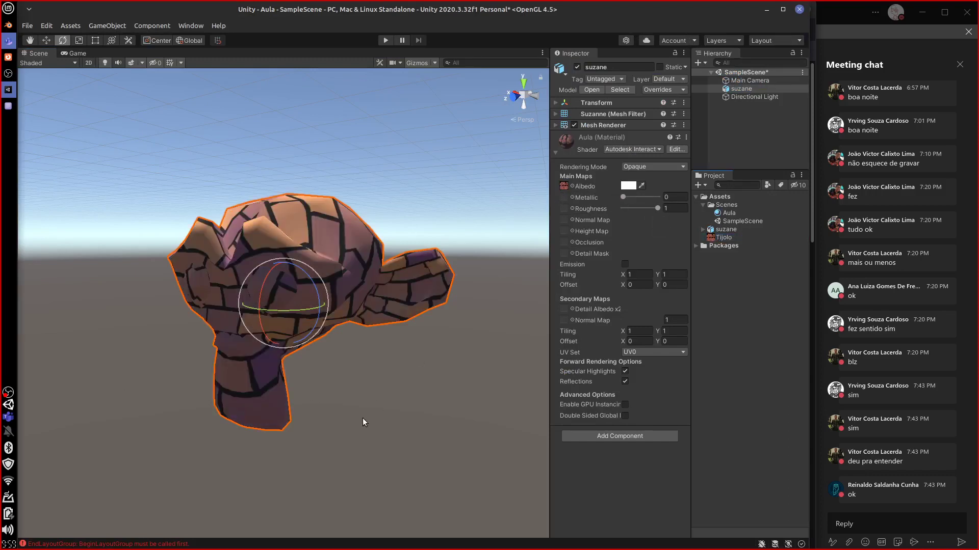
middle_click_drag(363, 422, 388, 378)
left_click_drag(378, 364, 428, 355, "alt")
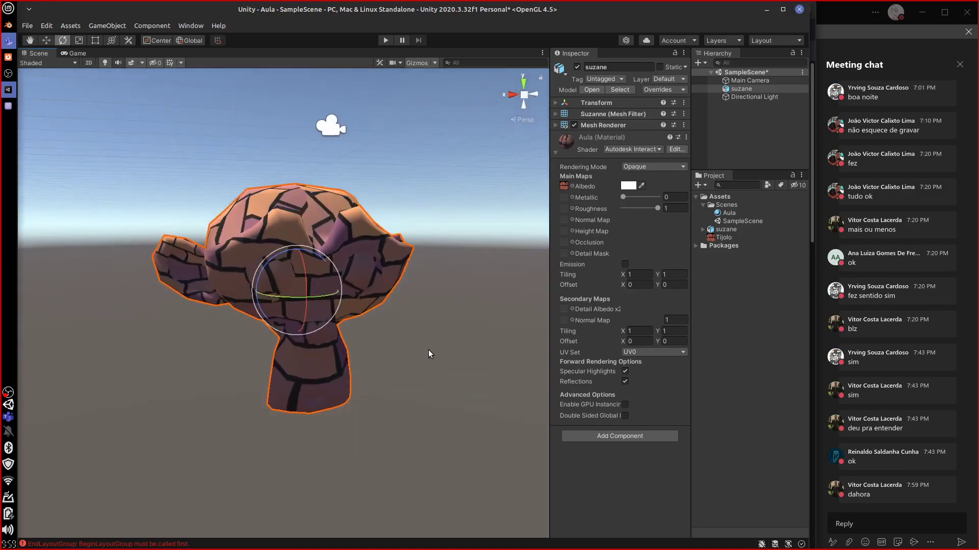
middle_click_drag(425, 362, 393, 384)
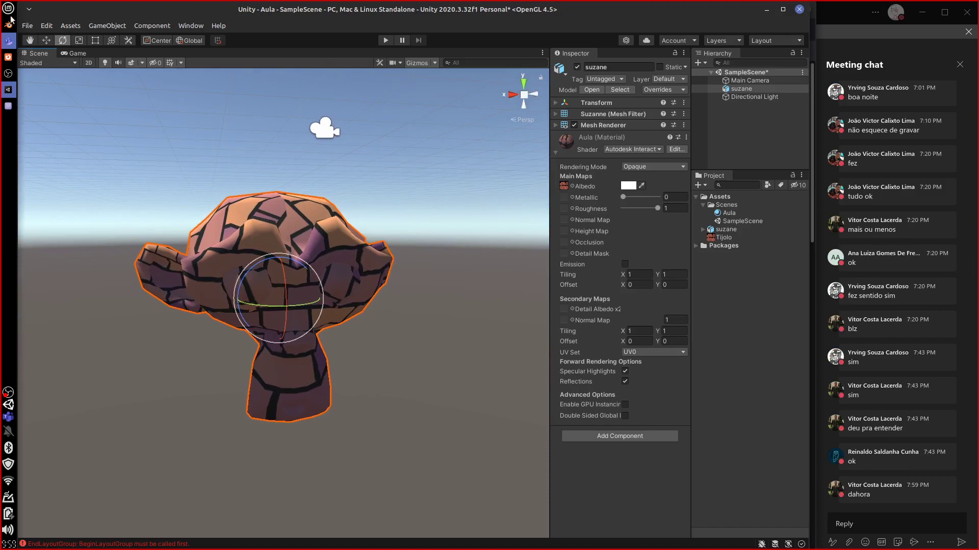
Switch back to Blender and bring the whole node tree of Suzanne's material into view
key("alt+Tab")
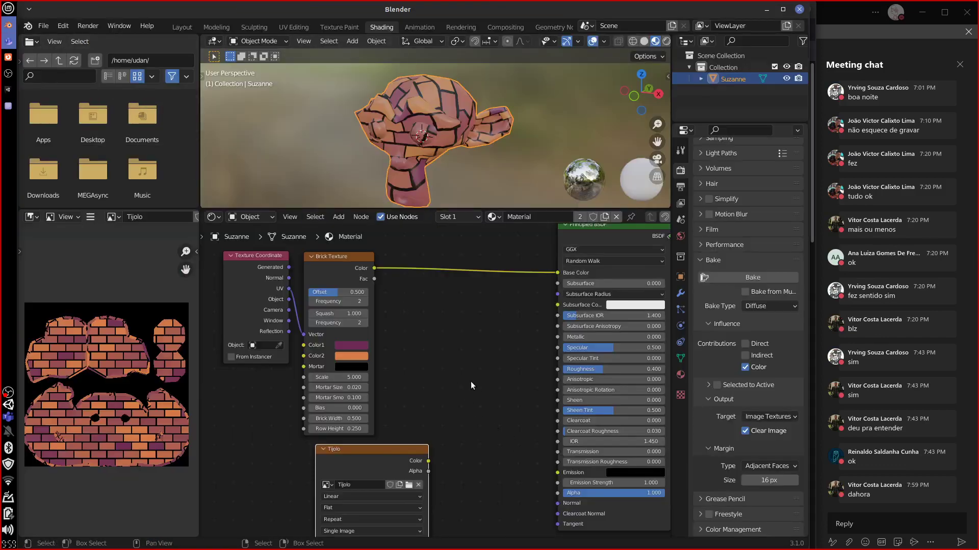
middle_click_drag(471, 382, 451, 391)
middle_click_drag(327, 283, 370, 280)
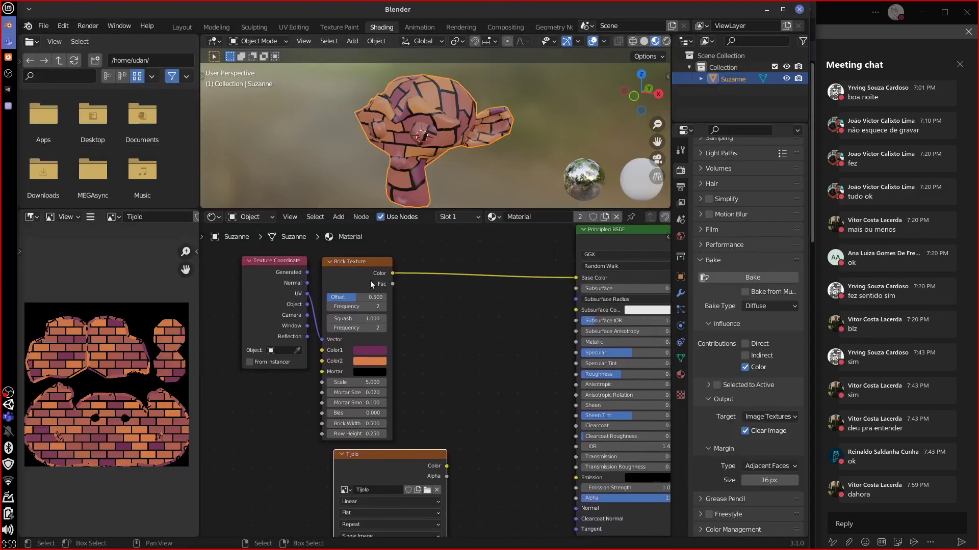
middle_click_drag(528, 402, 497, 398)
scroll(489, 391, "down", 2)
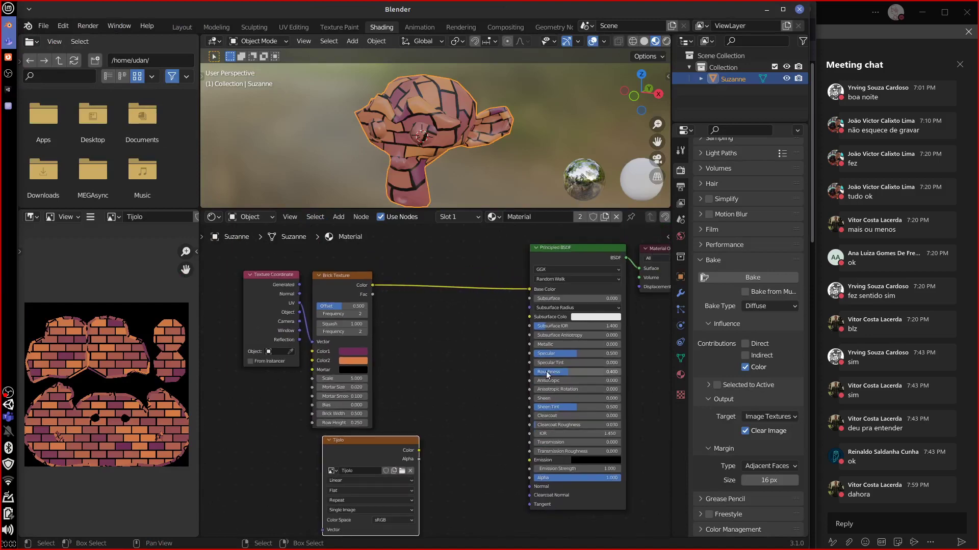
Move the Texture Coordinate and Brick Texture nodes closer together and further away from the Principled BSDF
middle_click_drag(588, 326, 526, 320)
left_click(599, 246)
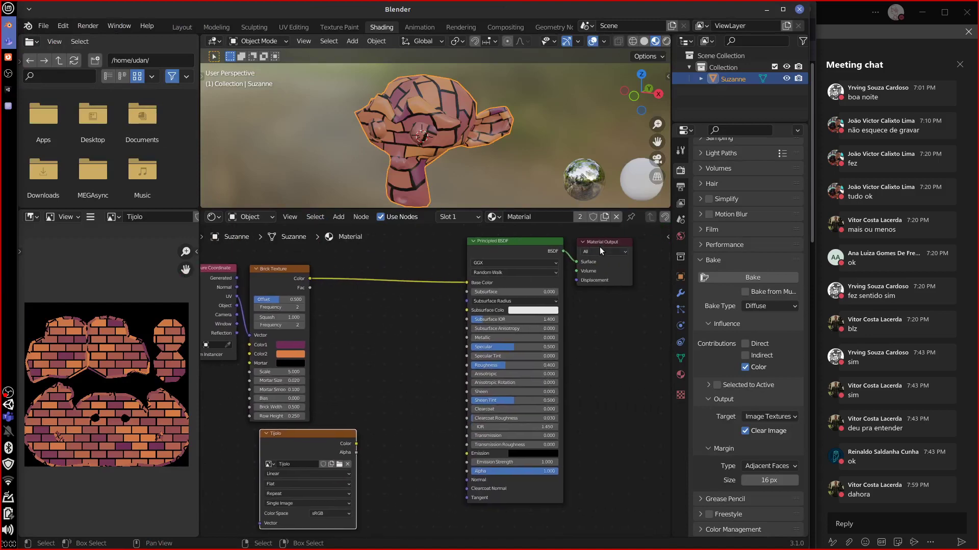
middle_click_drag(269, 255, 353, 268)
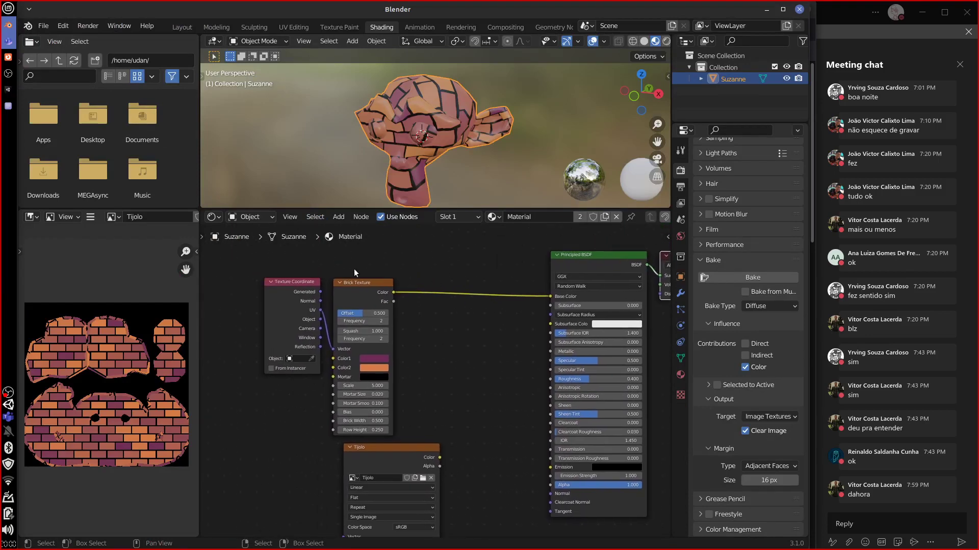
left_click_drag(346, 285, 307, 272)
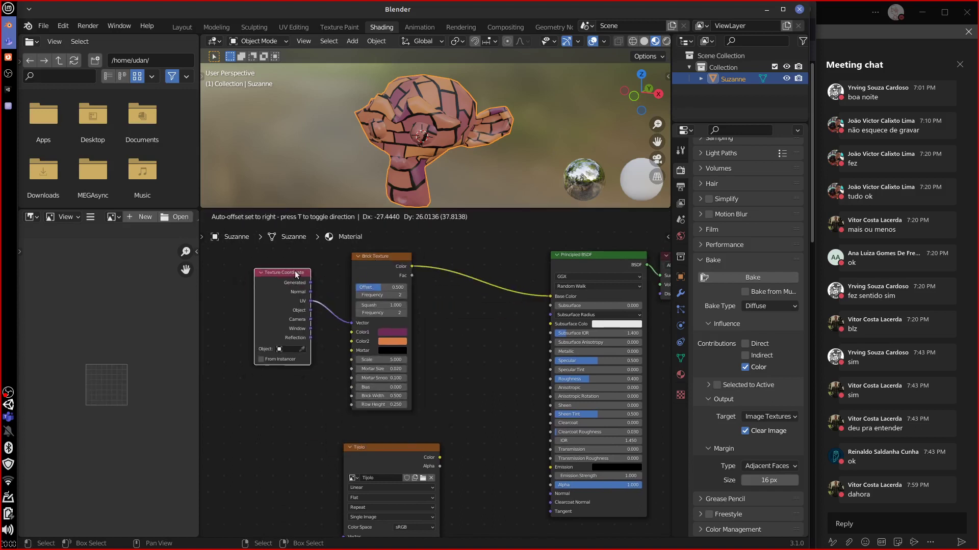
left_click_drag(408, 275, 364, 277)
Annotate a circle around the texture nodes with arrows to Base Color, Roughness and Emission, and erase the annotations
mouse_move(445, 340)
left_mouse_down()
mouse_move(378, 230)
mouse_move(456, 301)
mouse_move(359, 436)
left_mouse_up()
left_click_drag(453, 336, 508, 309)
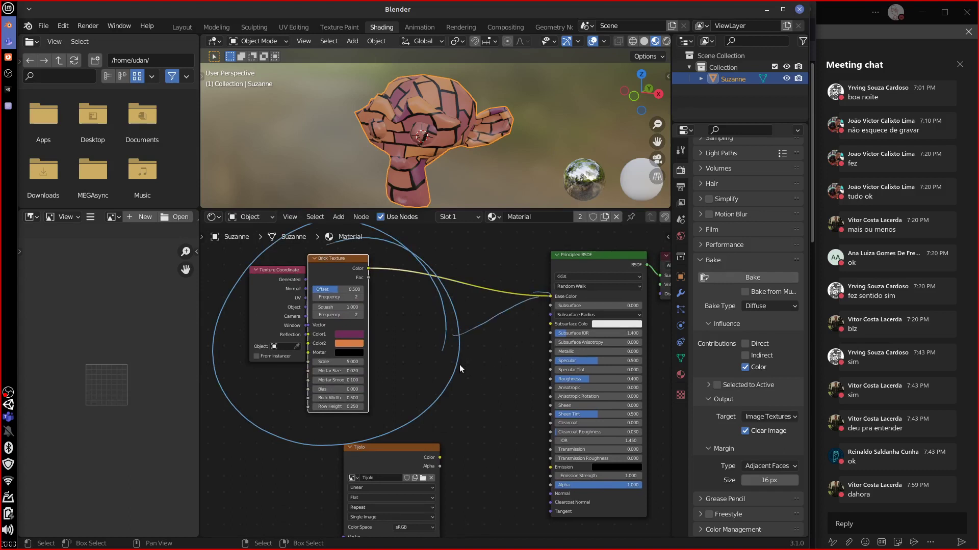
left_click_drag(455, 371, 545, 379)
left_click_drag(457, 378, 507, 466)
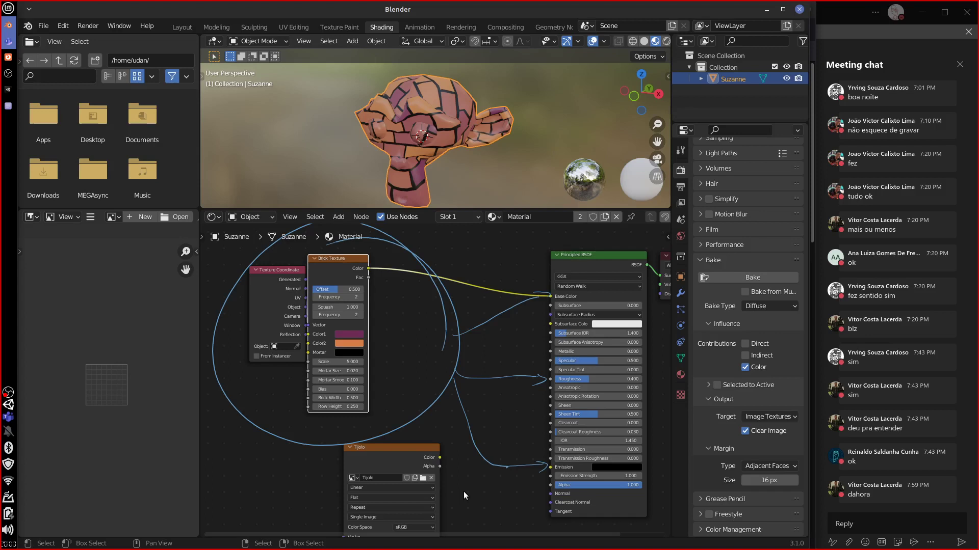
left_click(404, 450)
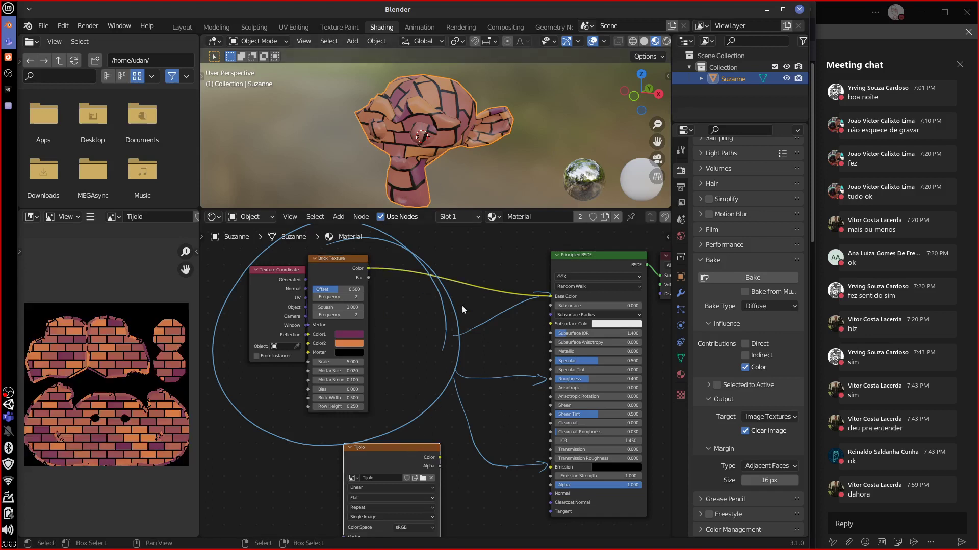
mouse_move(548, 298)
left_mouse_down()
mouse_move(479, 332)
mouse_move(479, 413)
mouse_move(514, 443)
mouse_move(444, 306)
mouse_move(214, 357)
mouse_move(353, 448)
mouse_move(367, 327)
mouse_move(405, 310)
left_mouse_up()
middle_click_drag(441, 377, 435, 372)
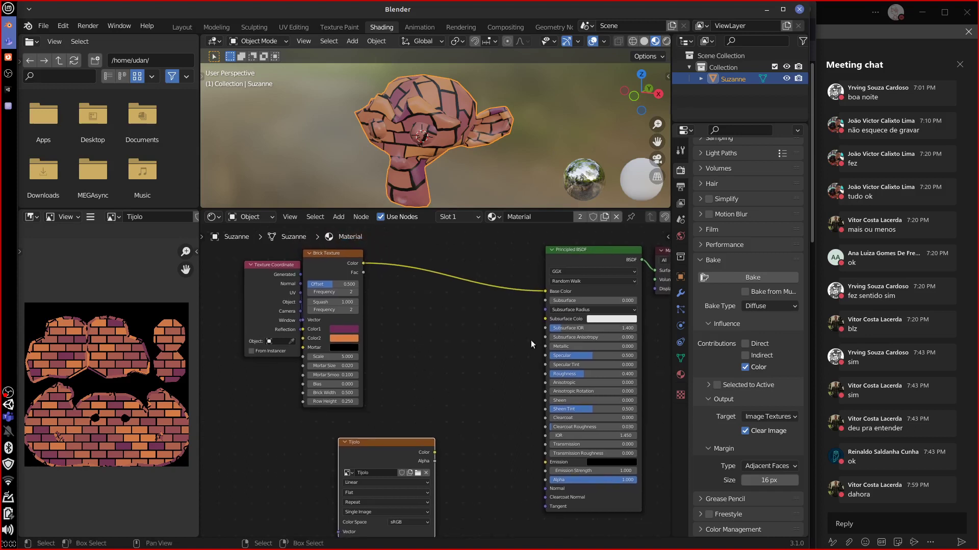
Shift the Texture Coordinate, Brick Texture and Tijolo nodes aside to make room for another texture node
left_click_drag(289, 264, 266, 259)
left_click_drag(330, 254, 313, 253)
left_click_drag(406, 448, 289, 491)
Add a Magic Texture node below the Brick Texture and connect its Color output to the Principled BSDF's Roughness input
key("shift+a")
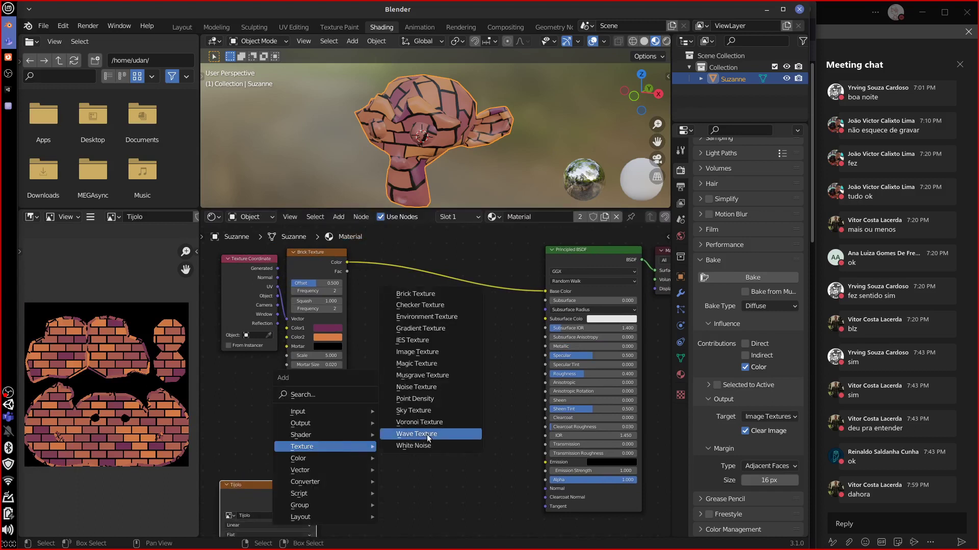
left_click(433, 363)
left_click(379, 361)
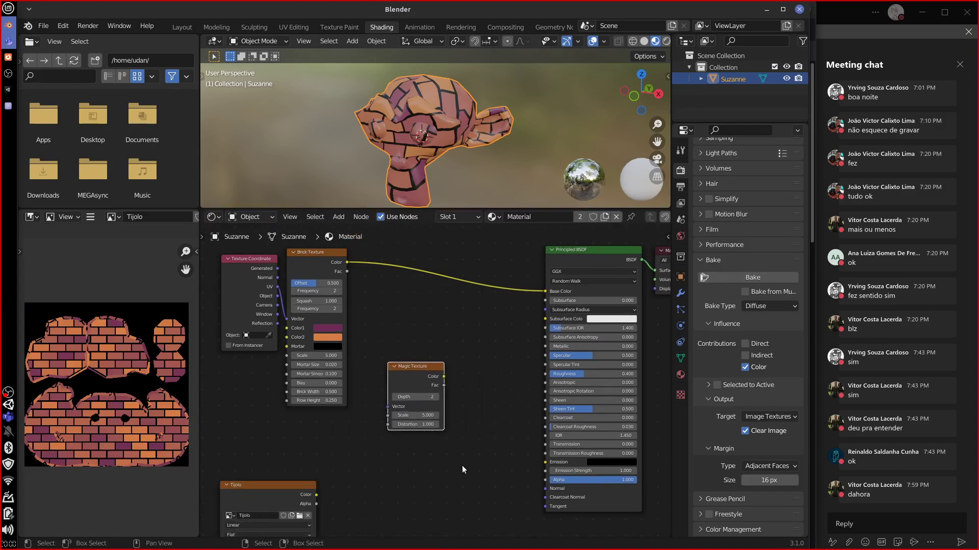
left_click_drag(421, 371, 545, 375)
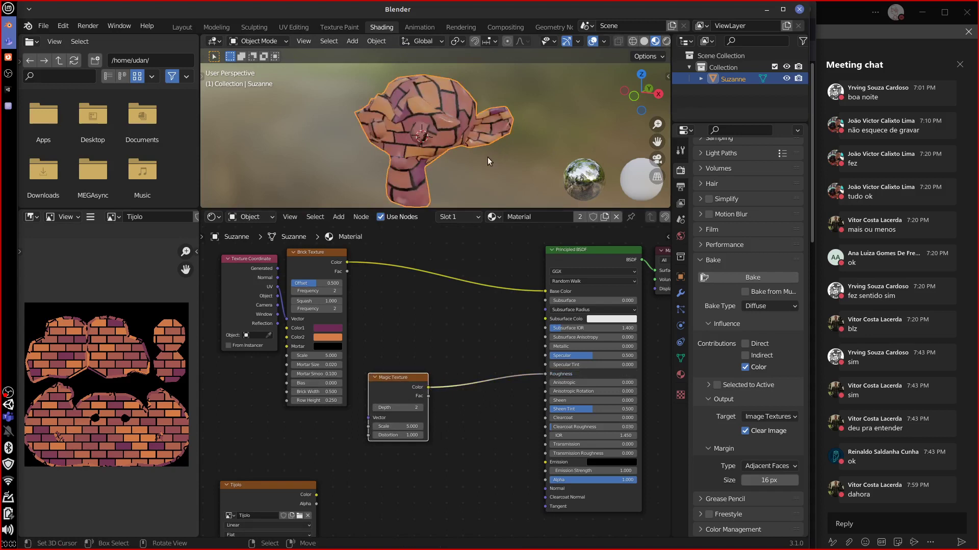
left_click_drag(503, 153, 497, 194, "alt")
left_click_drag(397, 379, 366, 416)
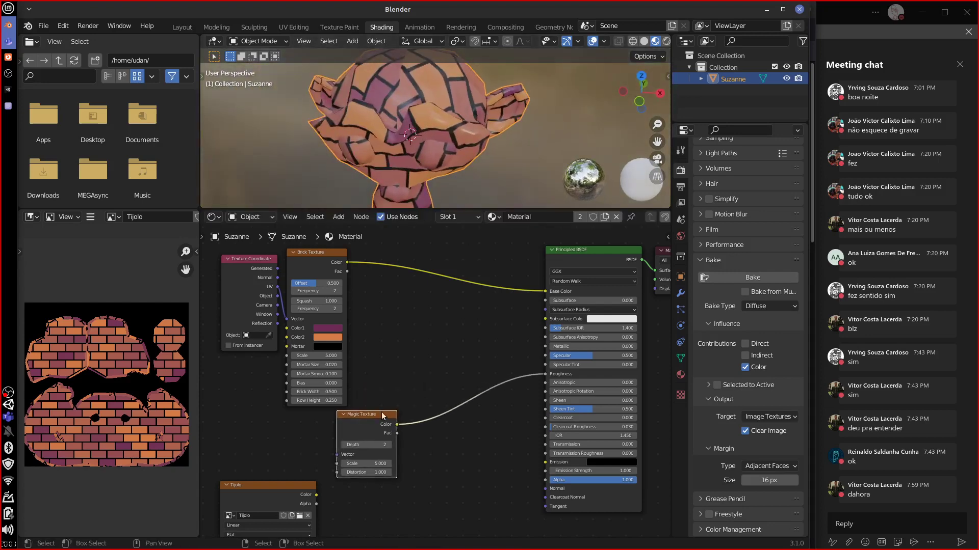
Disconnect the Brick Texture from Base Color, set the Base Color to dark grey, and inspect Suzanne's surface
key("shift+a")
left_click_drag(544, 291, 449, 301)
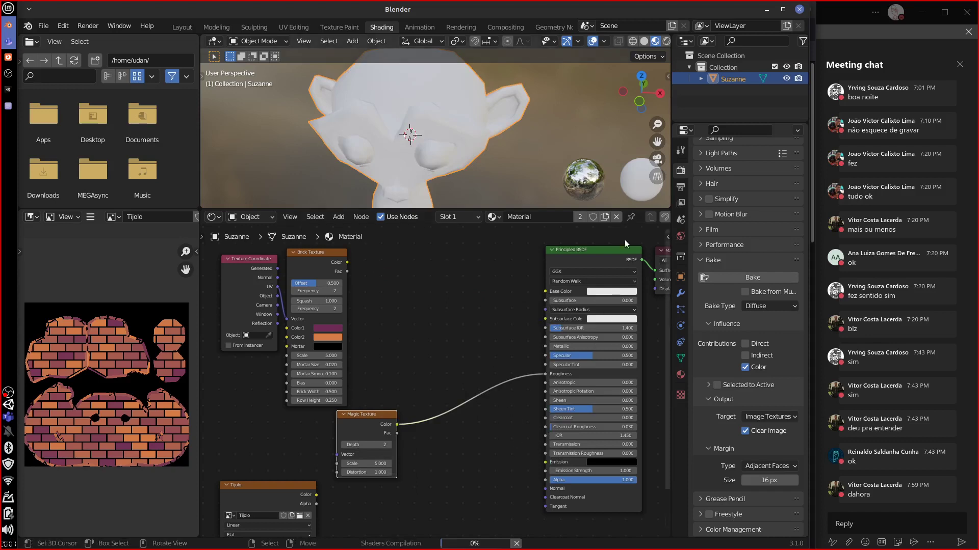
left_click(617, 291)
left_click_drag(656, 197, 653, 220)
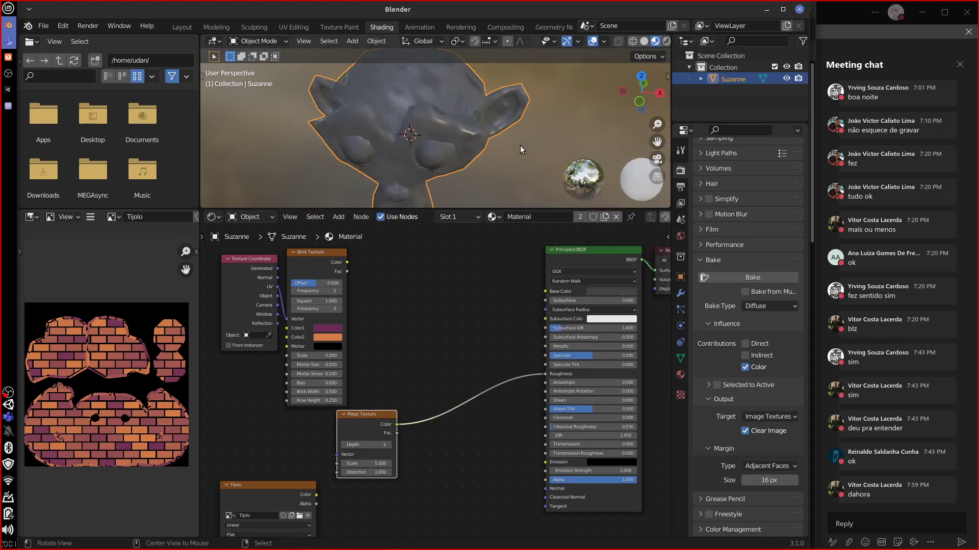
mouse_move(520, 145)
middle_mouse_down()
mouse_move(457, 118)
mouse_move(506, 99)
mouse_move(625, 137)
mouse_move(654, 161)
mouse_move(460, 177)
mouse_move(434, 202)
mouse_move(456, 218)
mouse_move(552, 192)
mouse_move(611, 200)
mouse_move(522, 194)
mouse_move(580, 151)
mouse_move(542, 104)
mouse_move(540, 153)
mouse_move(530, 158)
middle_mouse_up()
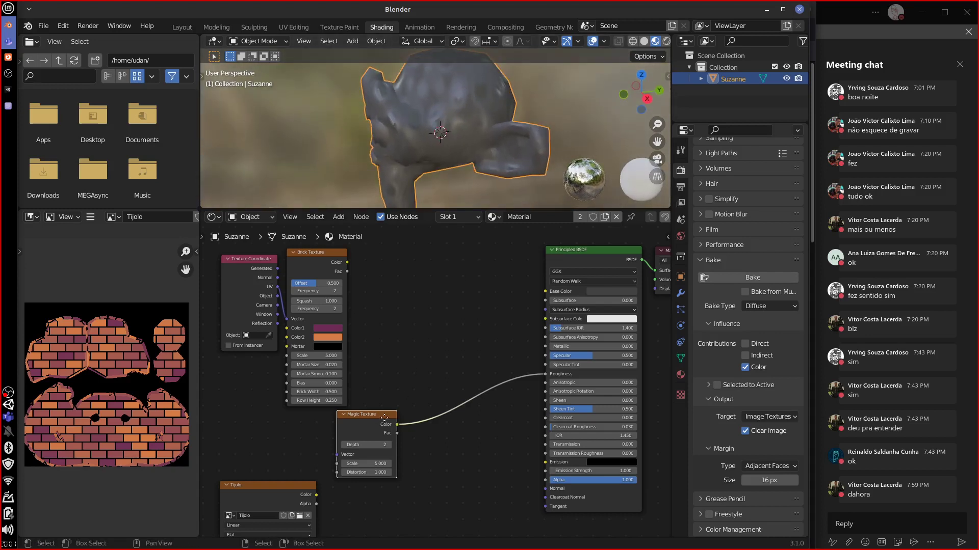
Set the Magic Texture's Depth to 5 and Scale to 3.775, checking the reflections on Suzanne and repositioning the node
left_click_drag(380, 414, 437, 388)
middle_click_drag(510, 199, 568, 137)
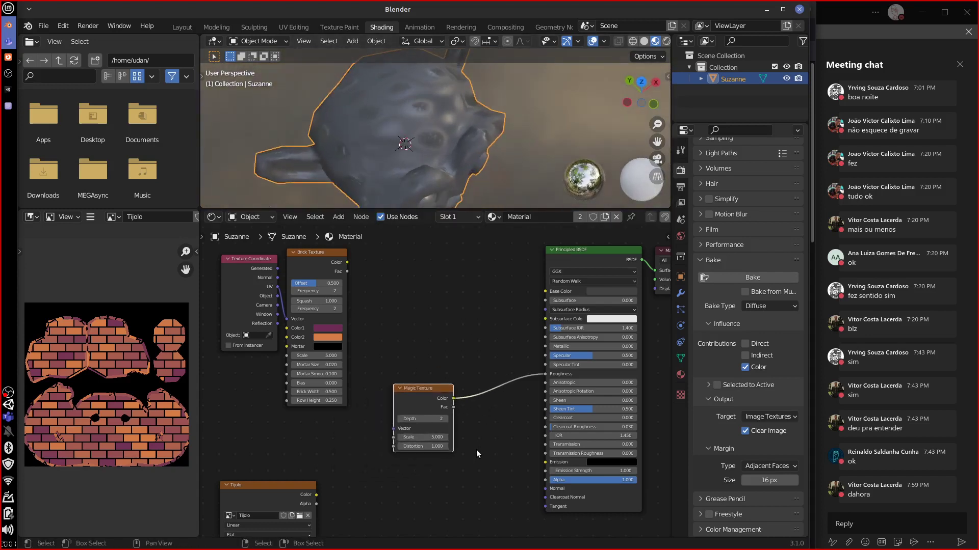
left_click_drag(432, 421, 450, 421)
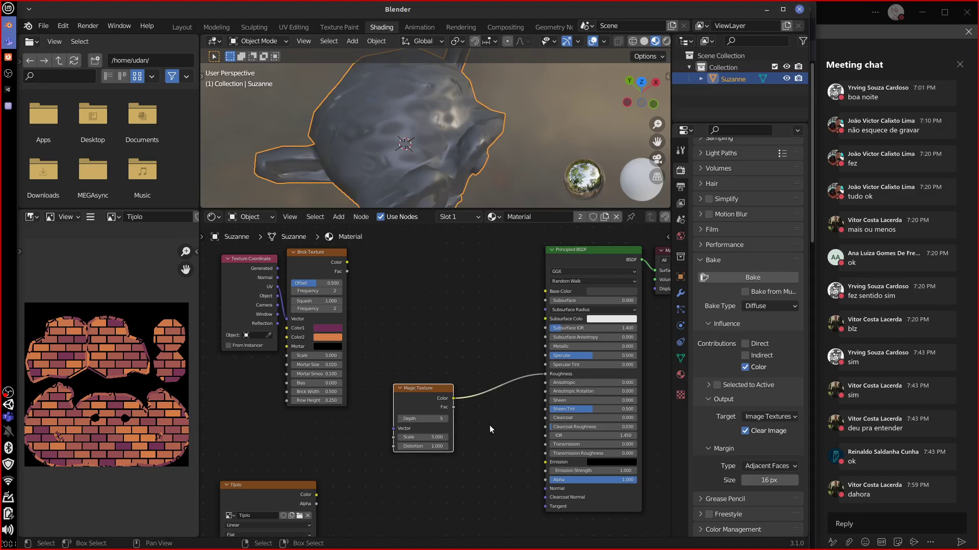
mouse_move(434, 437)
left_mouse_down()
mouse_move(447, 438)
mouse_move(423, 443)
left_mouse_up()
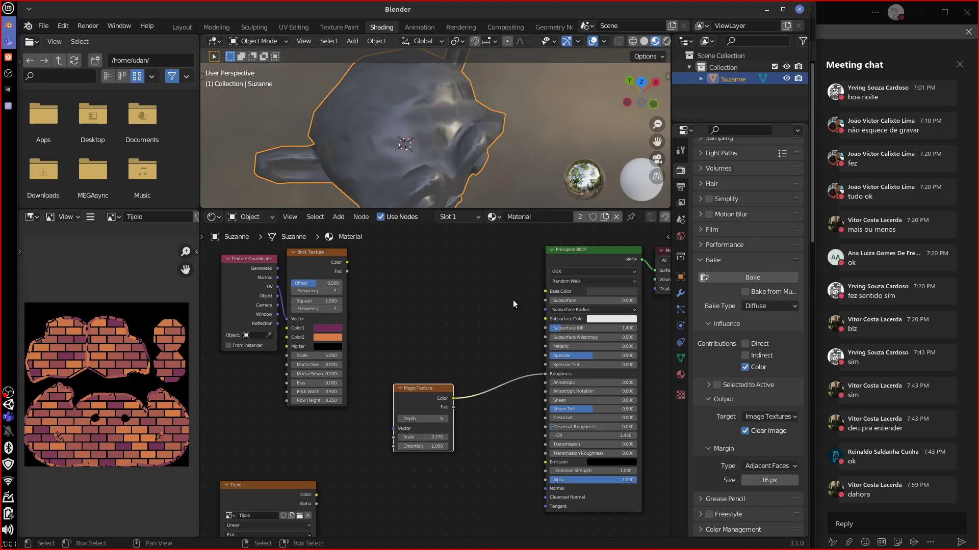
middle_click_drag(632, 89, 513, 193)
key("g")
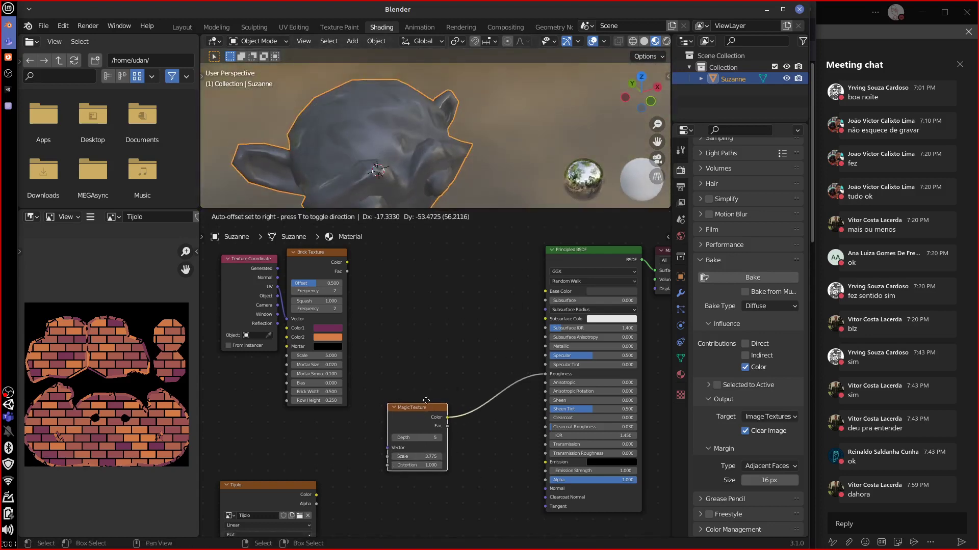
left_click(470, 437)
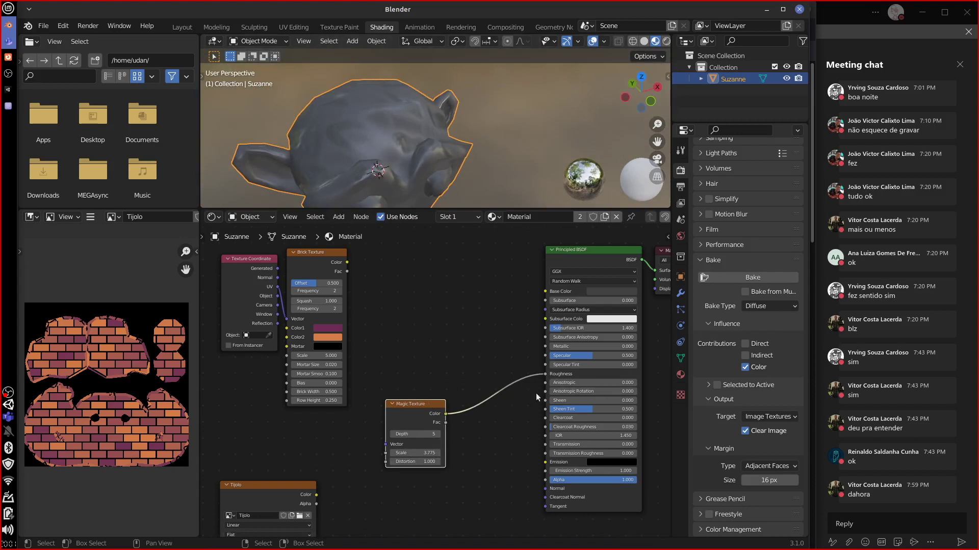
Set the bake type to Roughness and bake the map into the image of the selected Tijolo node
left_click(771, 306)
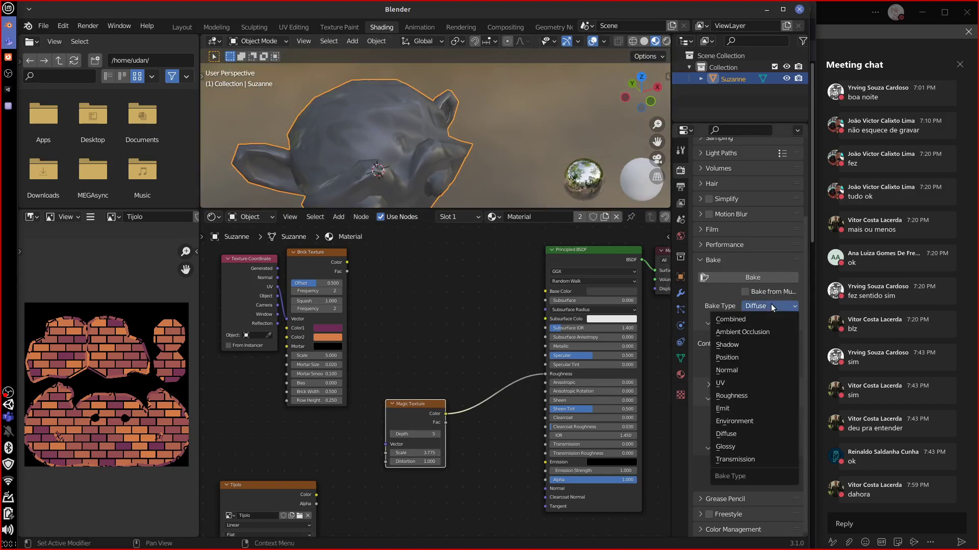
left_click(754, 396)
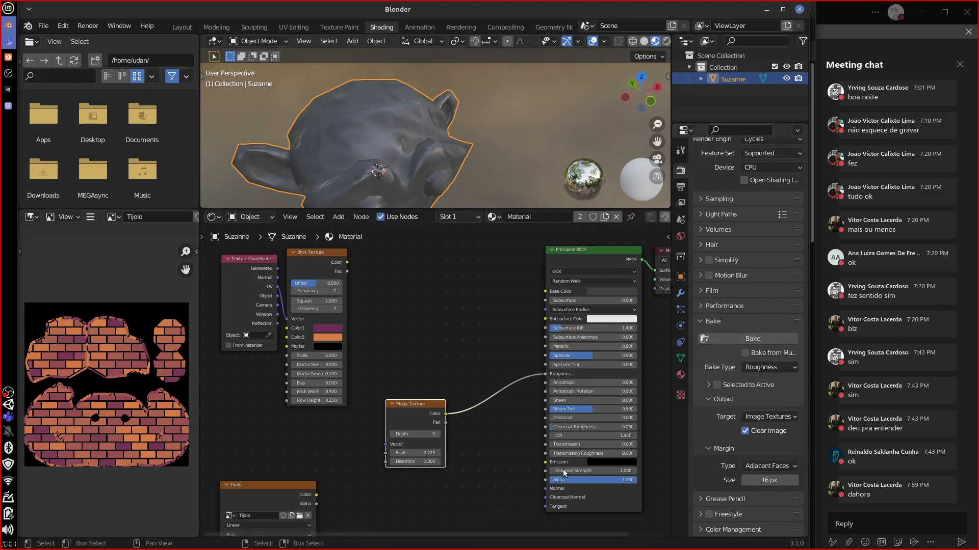
left_click_drag(423, 405, 439, 401)
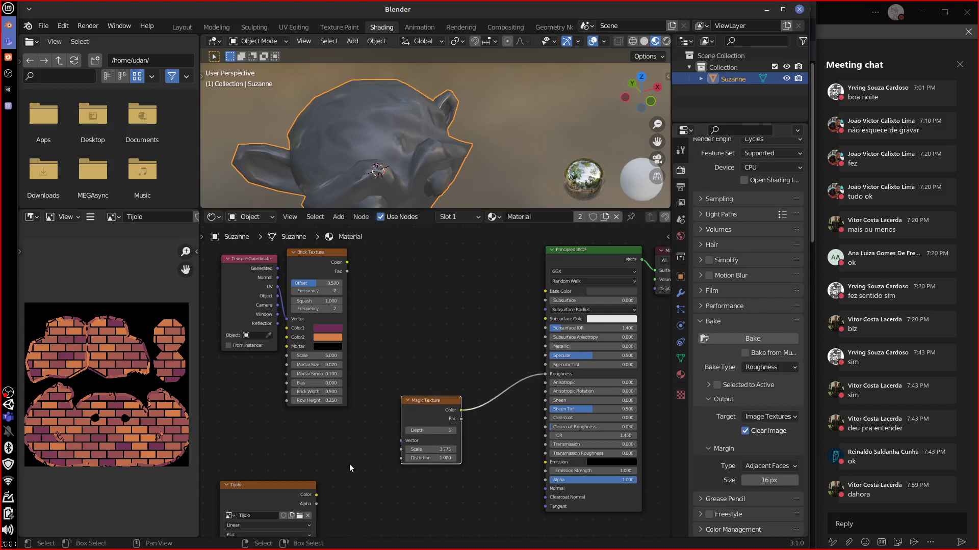
middle_click_drag(282, 508, 319, 463)
left_click_drag(317, 463, 338, 415)
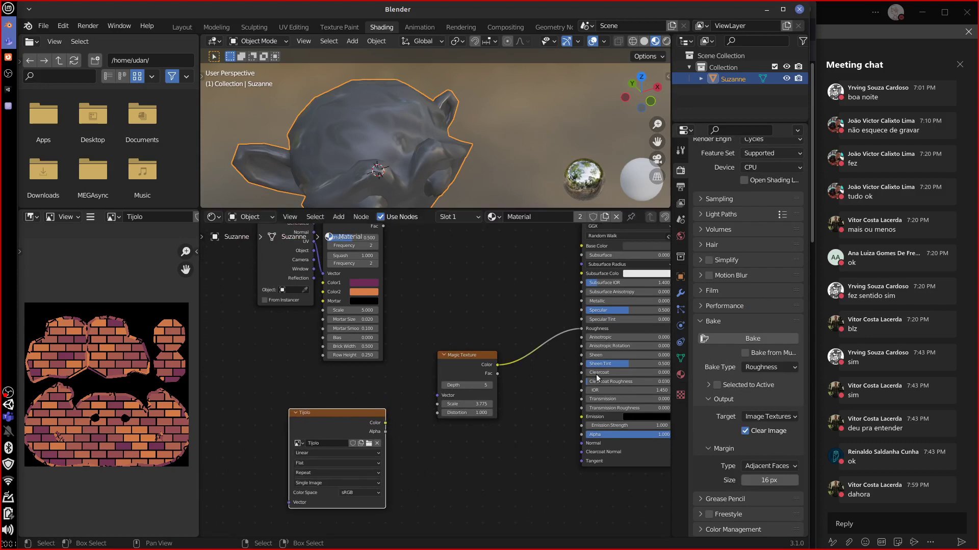
left_click(750, 339)
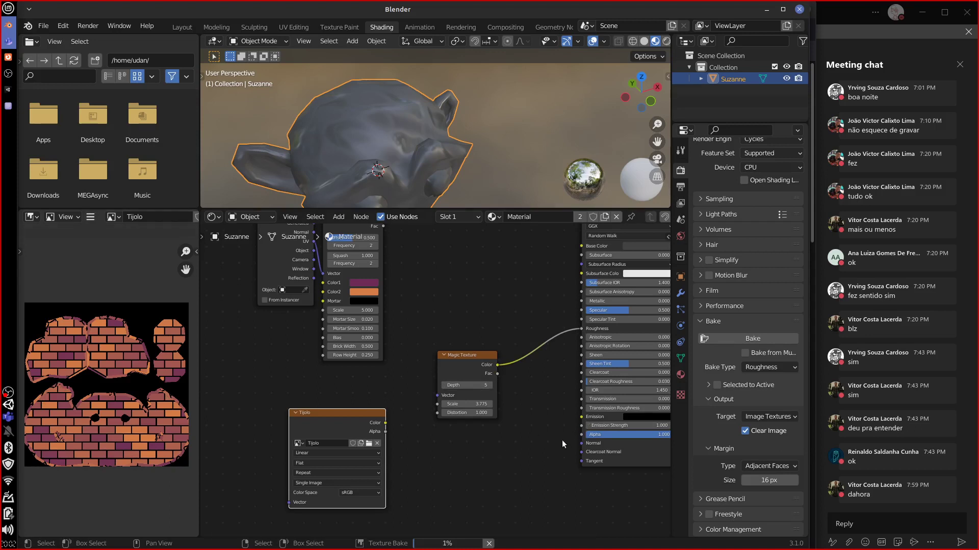
middle_click_drag(517, 442, 478, 476)
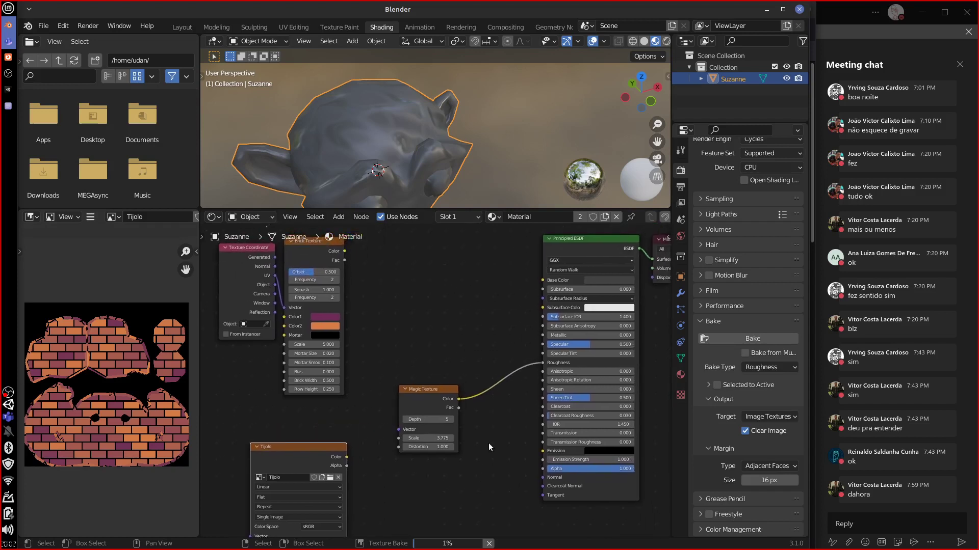
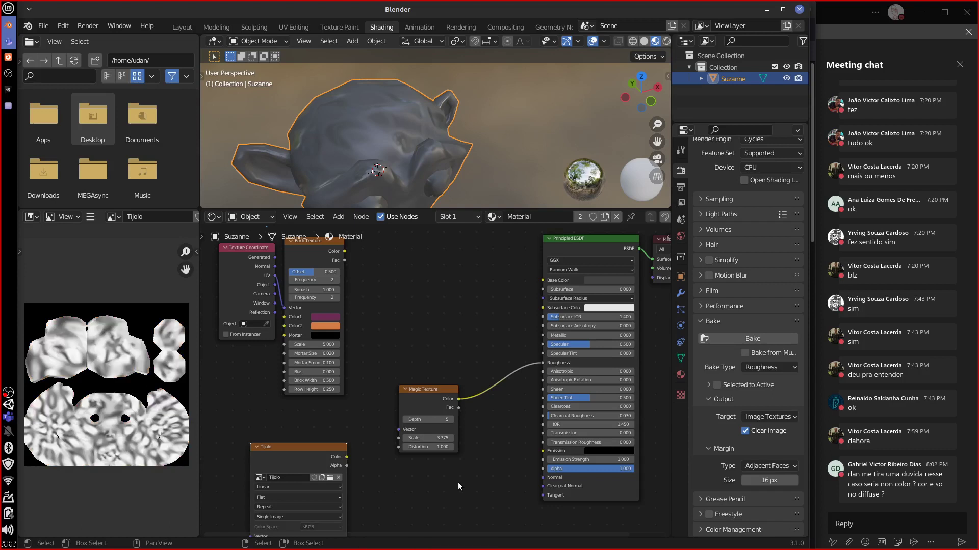
Save the baked roughness map as a PNG named Roughness in the Unity project's Assets folder
middle_click_drag(158, 441, 149, 422)
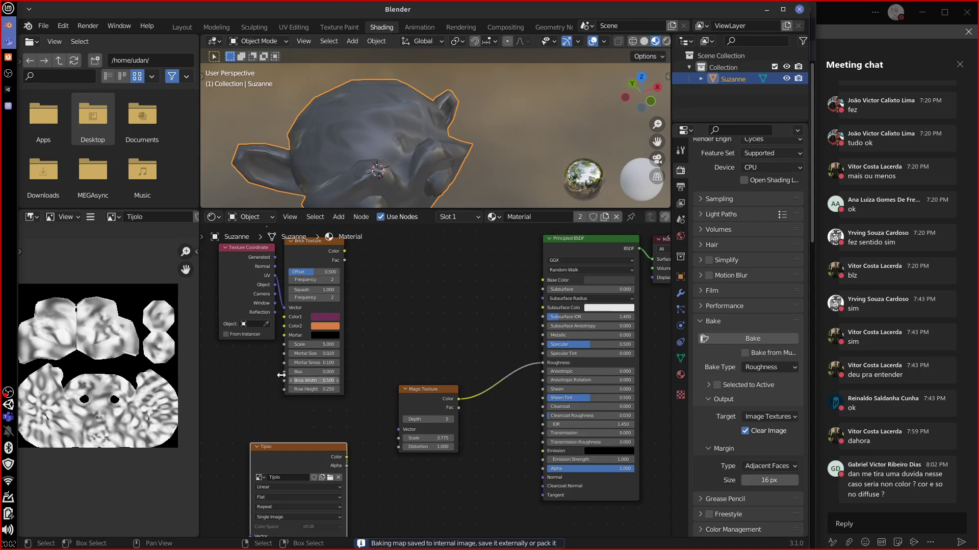
middle_click_drag(125, 377, 135, 381)
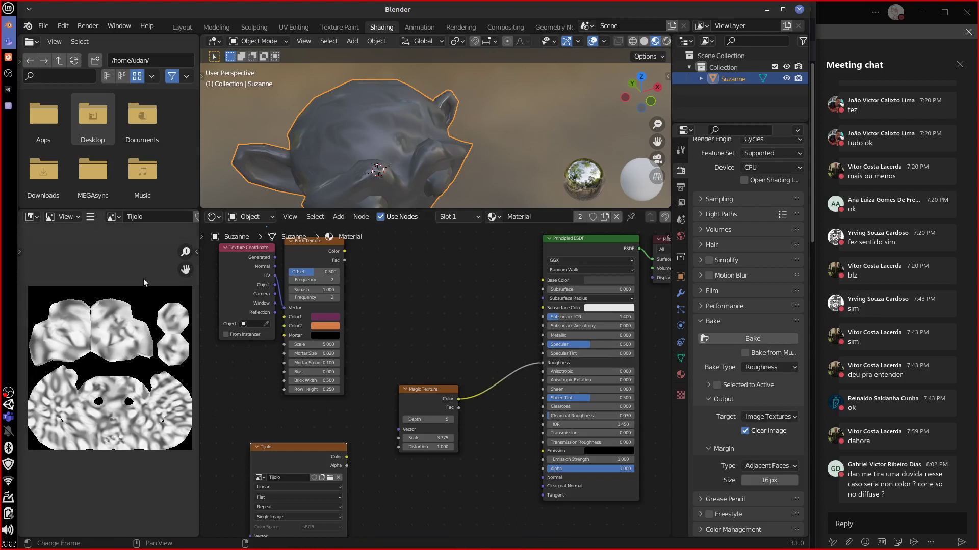
left_click(90, 217)
mouse_move(130, 242)
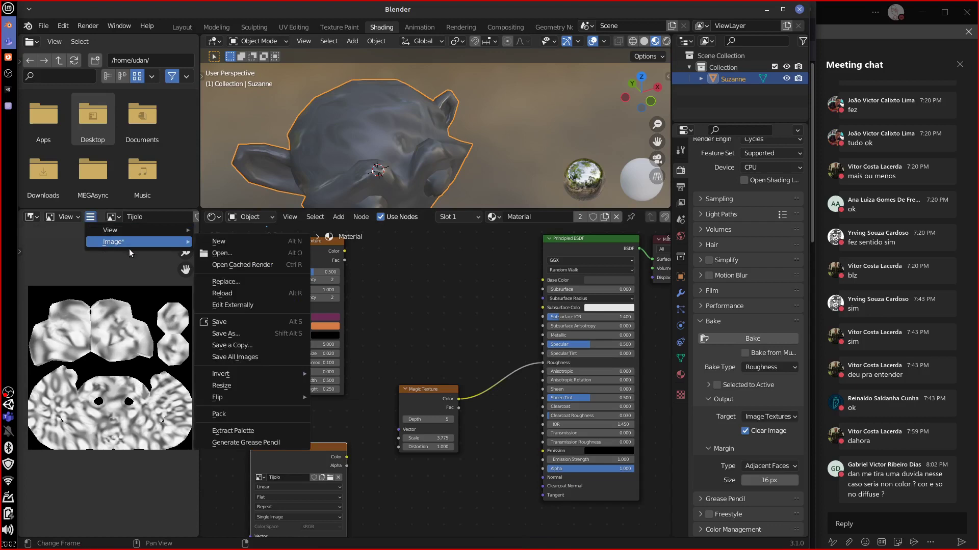
left_click(250, 333)
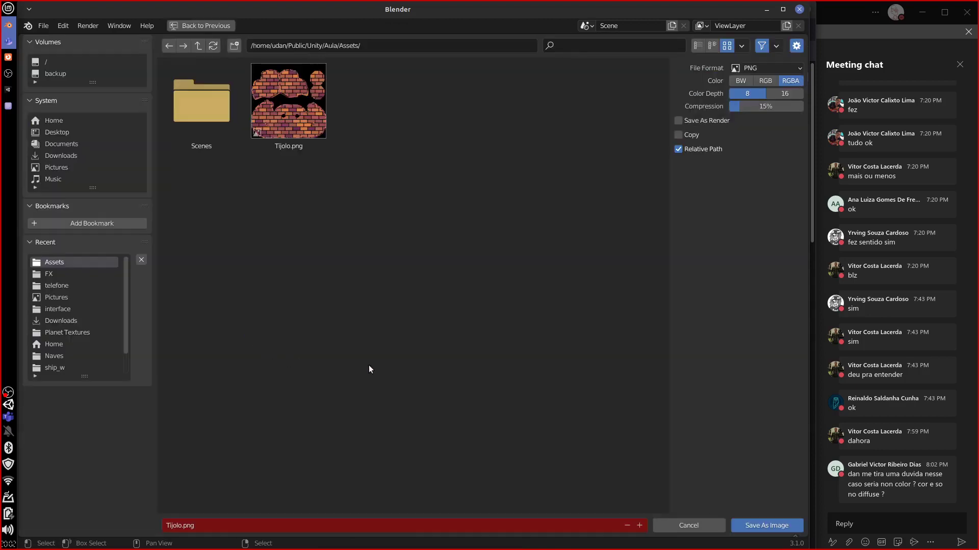
left_click(181, 525)
left_click(180, 526)
double_click(180, 525)
left_click_drag(182, 531, 162, 535)
type("Roughness")
left_click(773, 524)
left_click(773, 525)
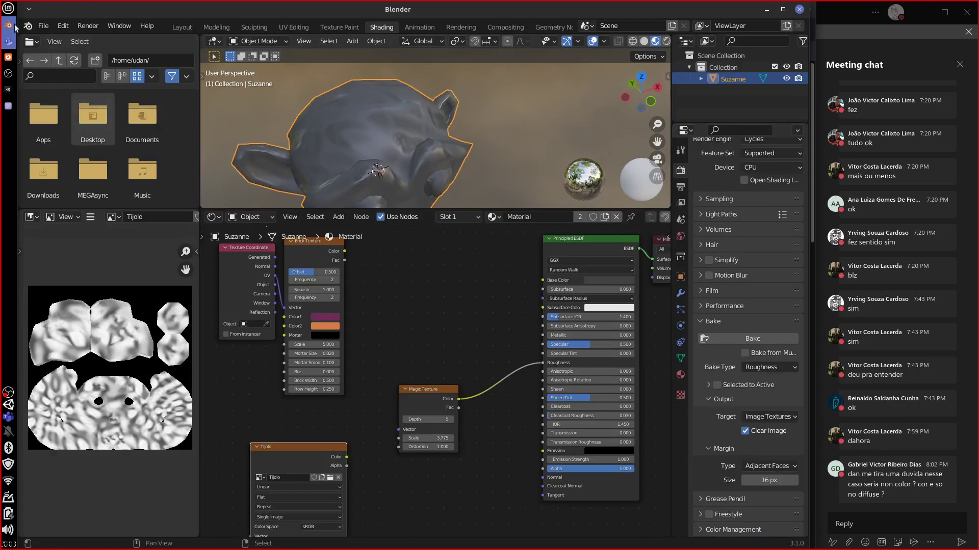
Switch to Unity and set the Albedo texture of suzane's Aula material to None
left_click(8, 90)
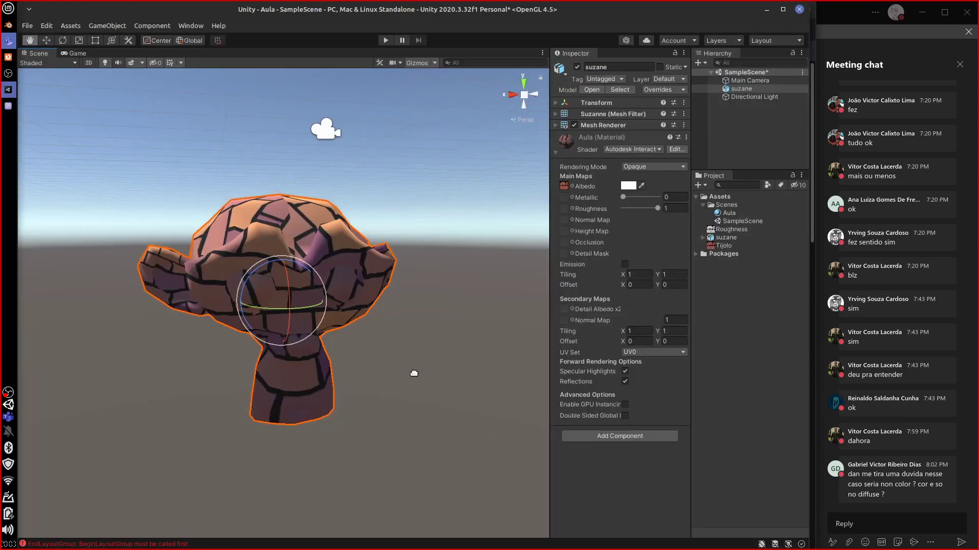
middle_click_drag(414, 373, 434, 383)
left_click(572, 186)
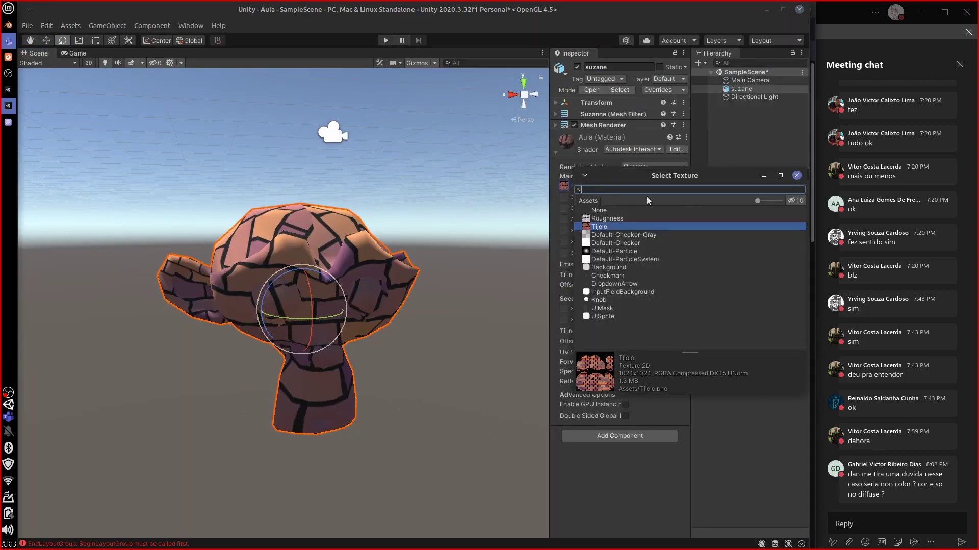
left_click(602, 210)
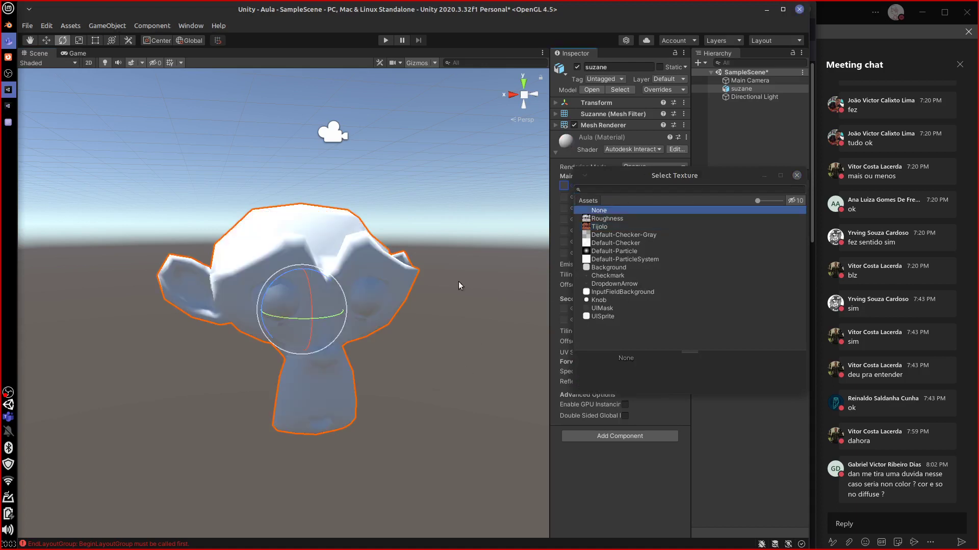
left_click(571, 235)
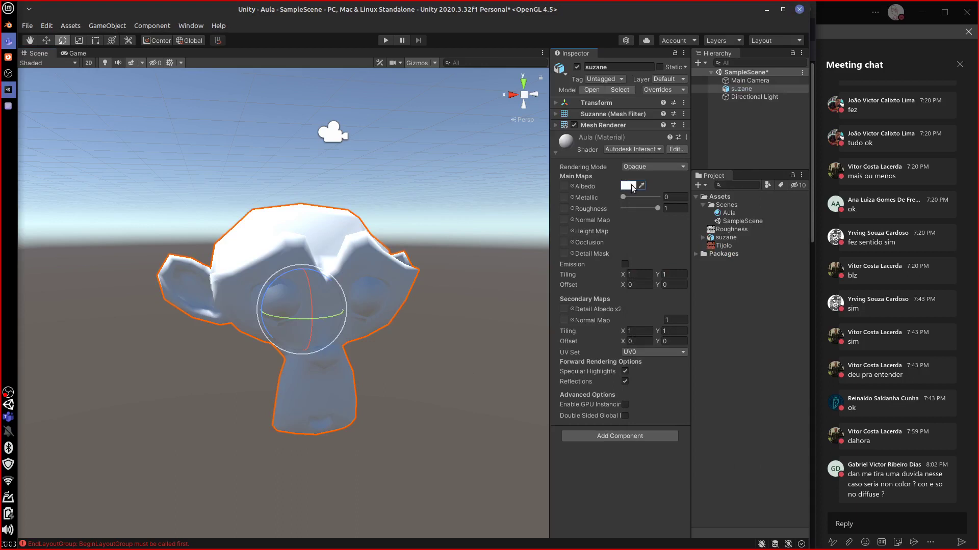
Set the Aula material's Albedo color to a dark grey and its Roughness value to 0
left_click(630, 186)
left_click(671, 270)
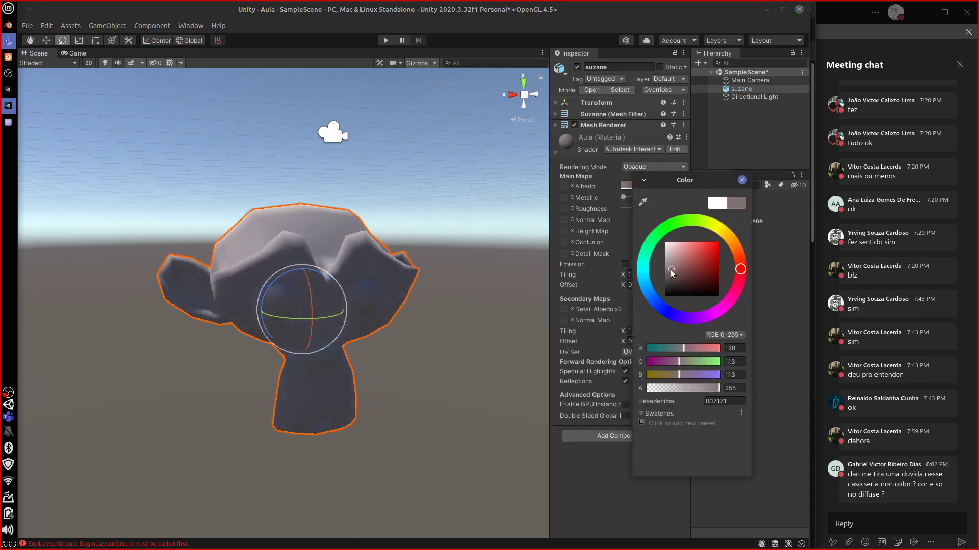
left_click_drag(672, 271, 668, 272)
left_click(456, 292)
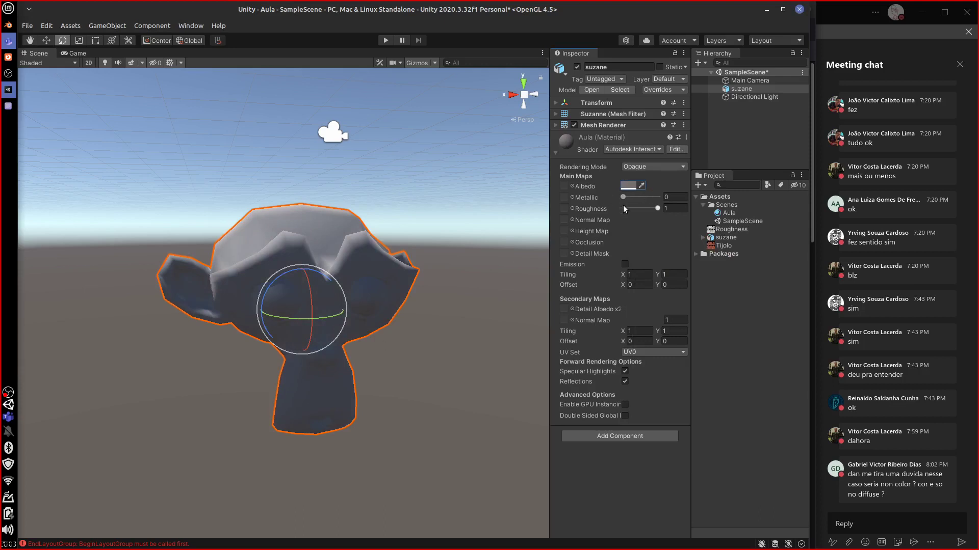
left_click_drag(657, 207, 611, 215)
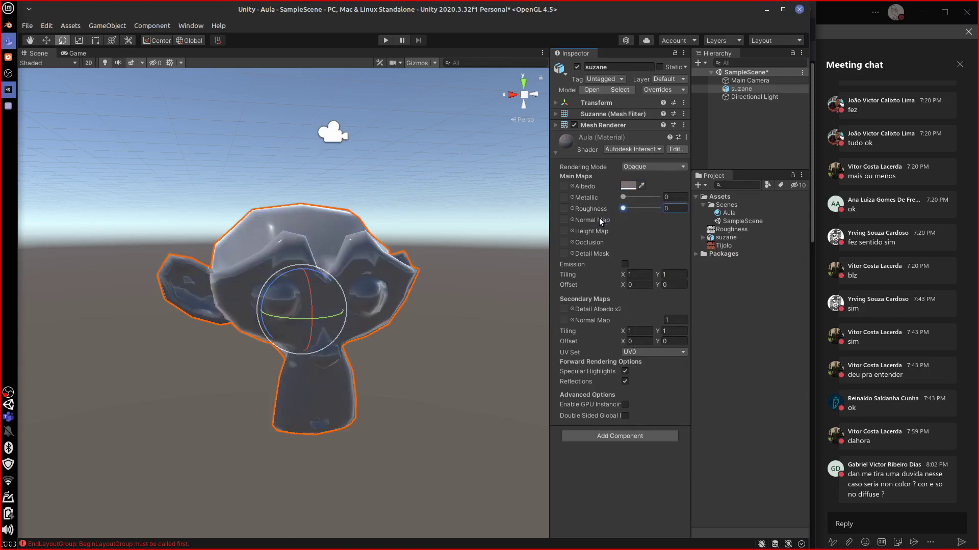
left_click_drag(479, 285, 332, 430, "alt")
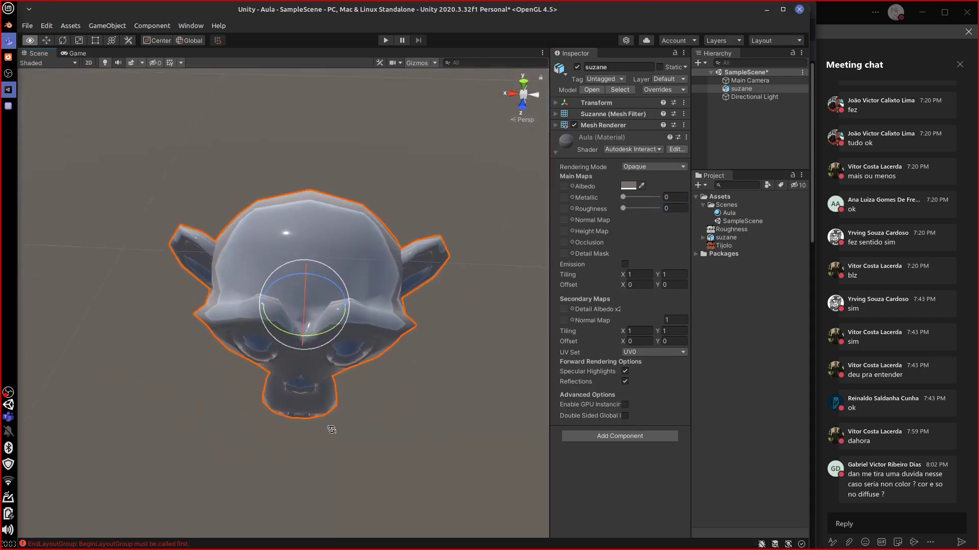
Assign the Roughness texture to the Aula material's Roughness map and inspect the reflections on suzane
left_click(564, 208)
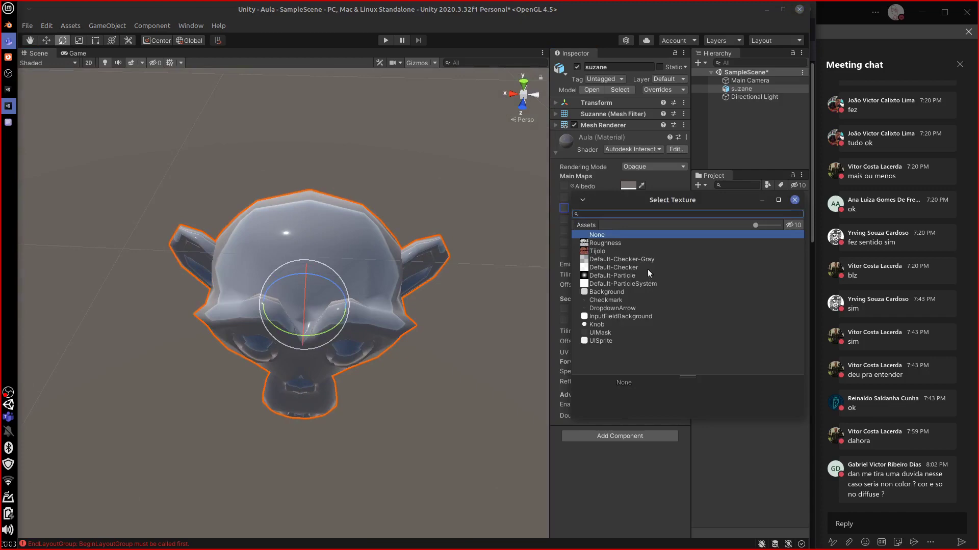
left_click(605, 243)
left_click_drag(408, 374, 518, 413, "alt")
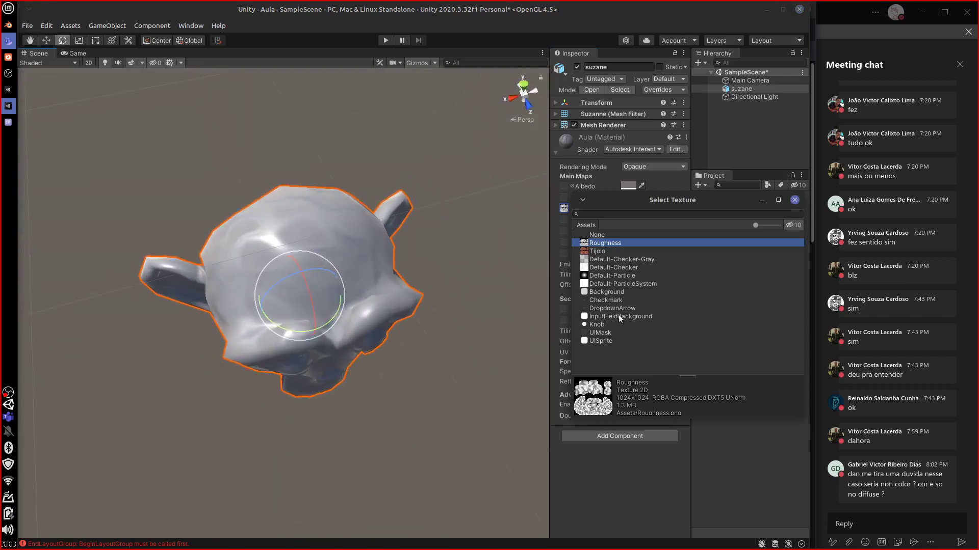
left_click(656, 243)
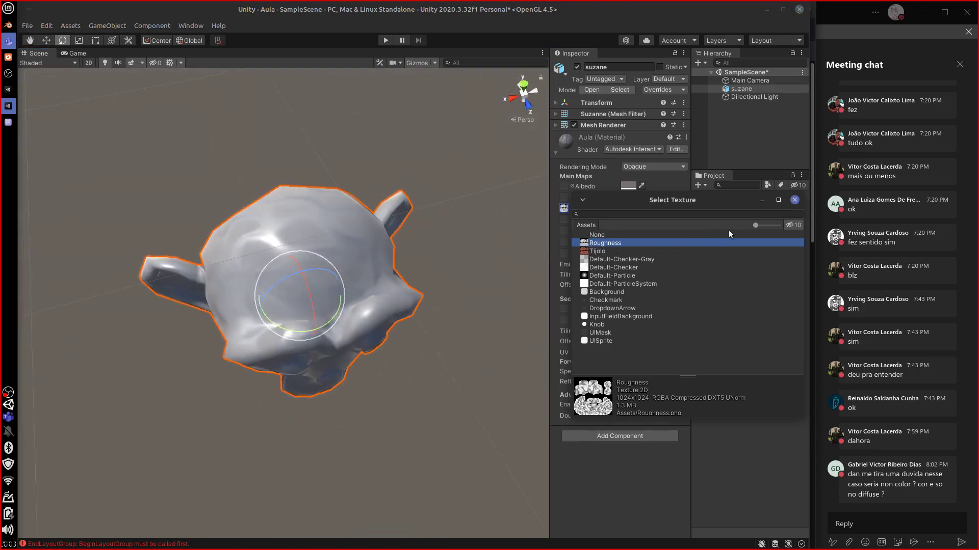
left_click(794, 200)
Set the Aula material's Metallic value to 1 and inspect suzane from several angles
left_click_drag(624, 197, 662, 198)
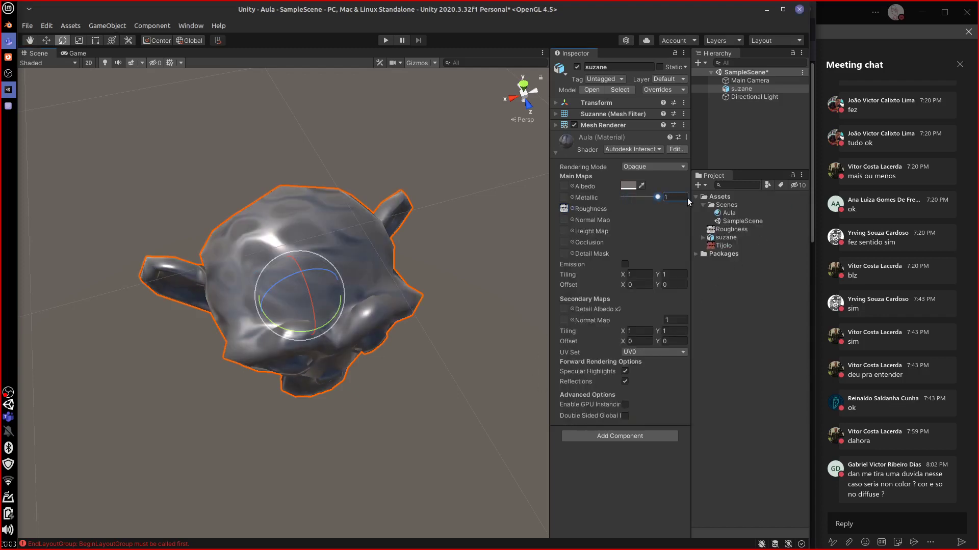
left_click_drag(316, 379, 450, 341, "alt")
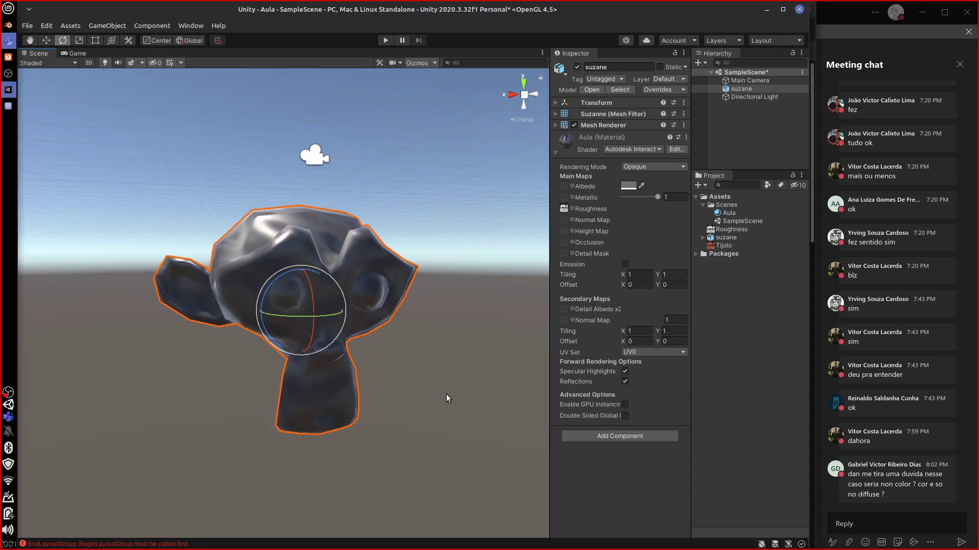
left_click_drag(445, 394, 486, 377, "alt")
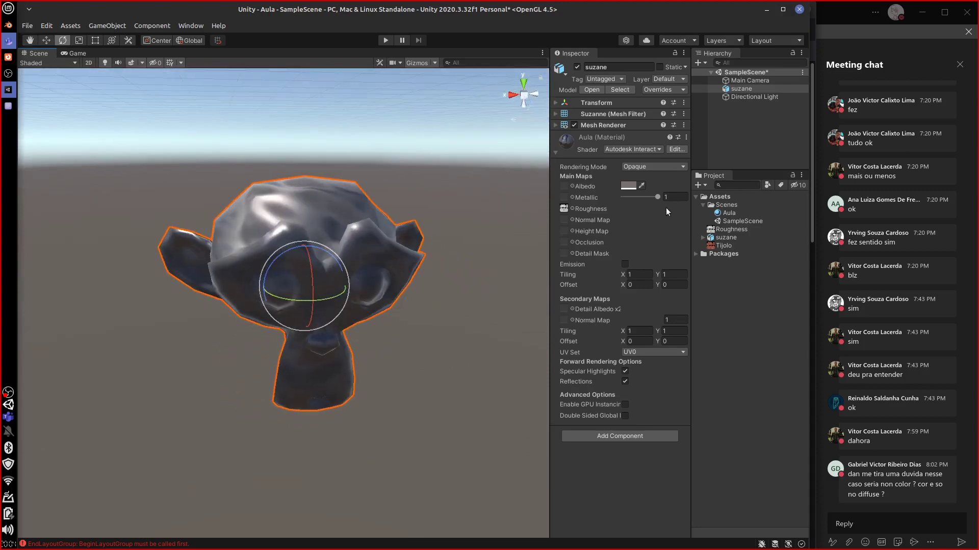
left_click_drag(656, 200, 683, 199)
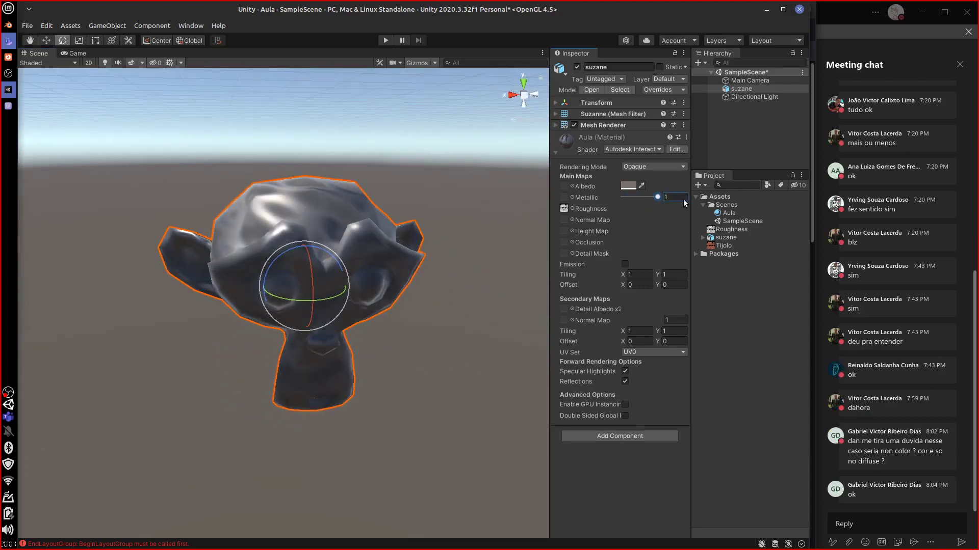
left_click_drag(413, 386, 351, 456, "alt")
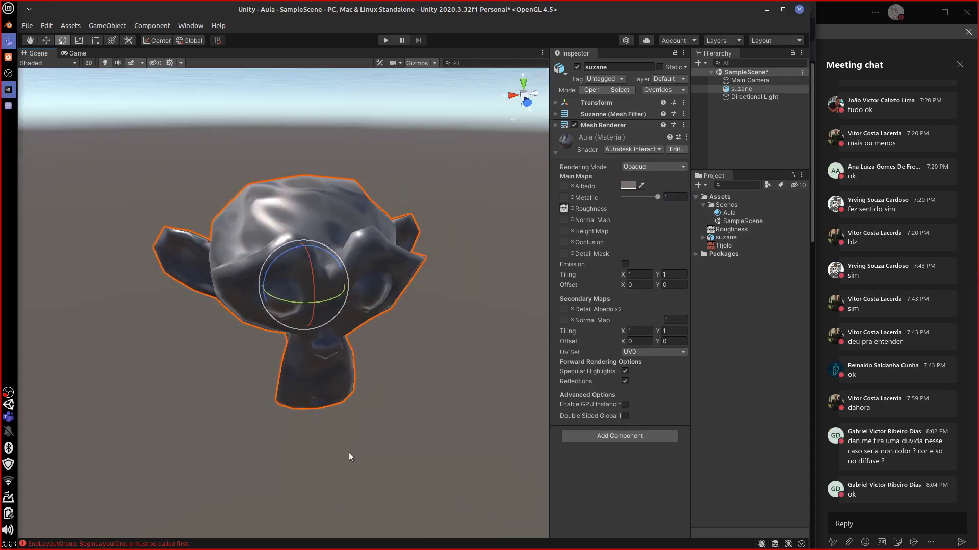
Assign the Tijolo texture to the Aula material's Albedo map and view the textured suzane
left_click(572, 187)
left_click(612, 226)
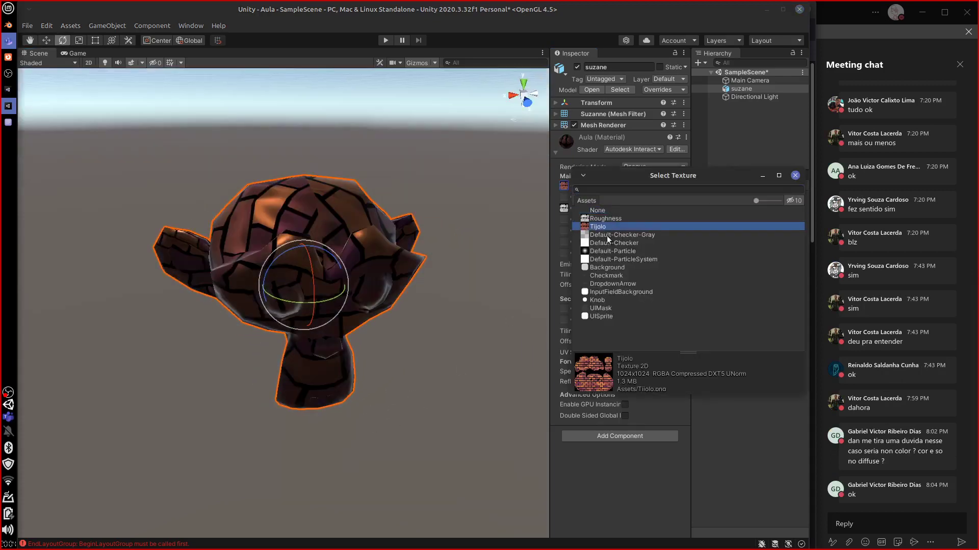
left_click_drag(311, 436, 410, 334, "alt")
Switch to Blender and set the Principled BSDF's Metallic value to 1
key("alt+Tab")
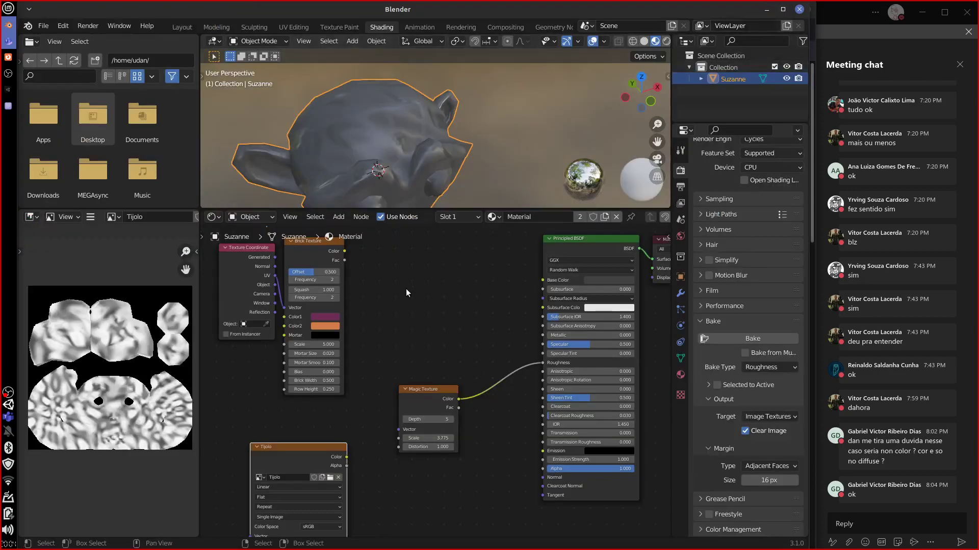
middle_click_drag(377, 327, 390, 383)
middle_click_drag(477, 199, 481, 225)
left_click_drag(358, 317, 427, 349)
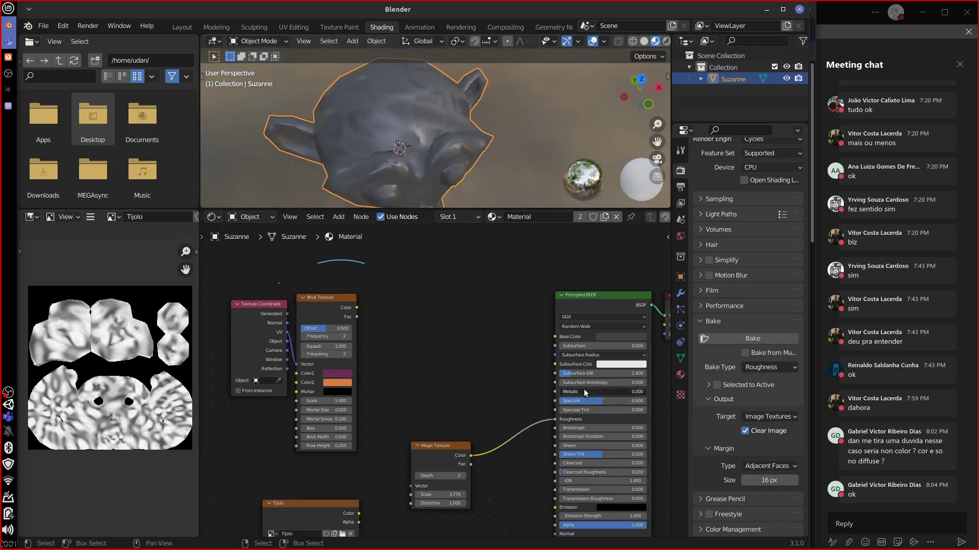
left_click_drag(583, 392, 643, 397)
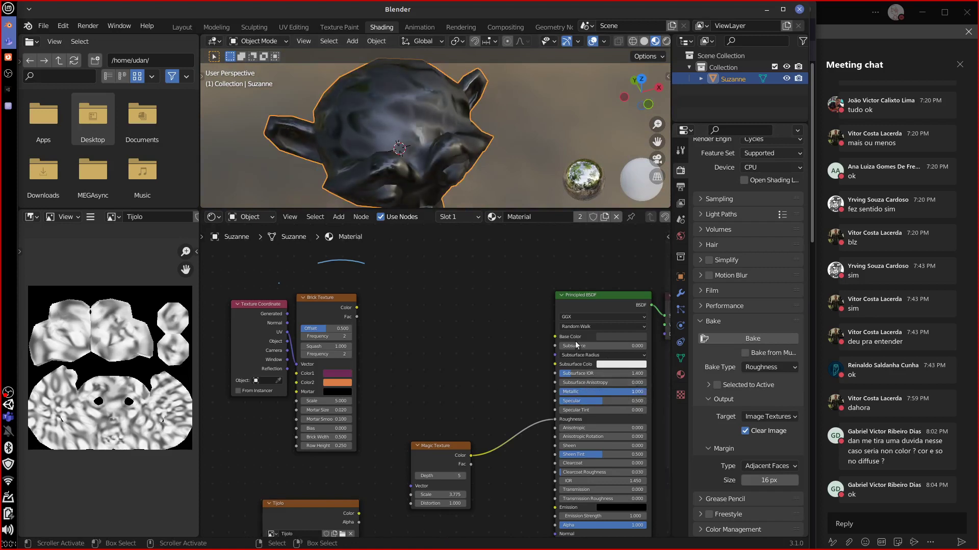
Connect the Brick Texture's Color output to the Principled BSDF's Base Color and view Suzanne from several sides
left_click_drag(357, 308, 552, 336)
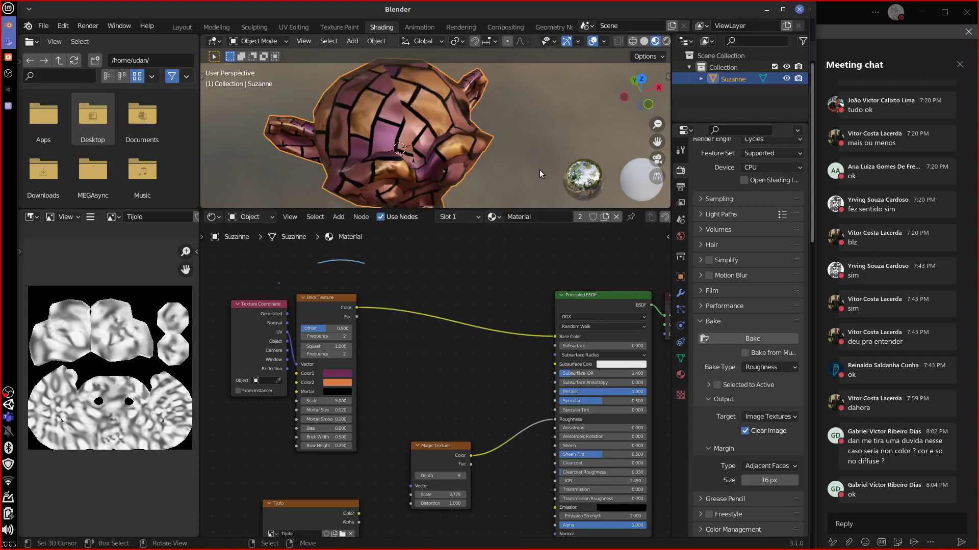
middle_click_drag(540, 170, 470, 167)
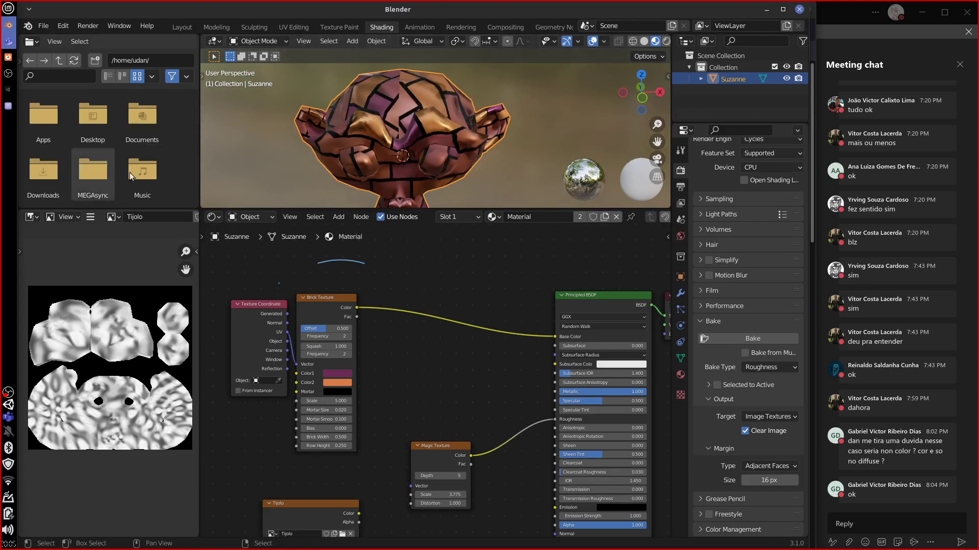
mouse_move(474, 152)
middle_mouse_down()
mouse_move(460, 179)
mouse_move(521, 145)
mouse_move(508, 121)
mouse_move(536, 136)
mouse_move(527, 134)
middle_mouse_up()
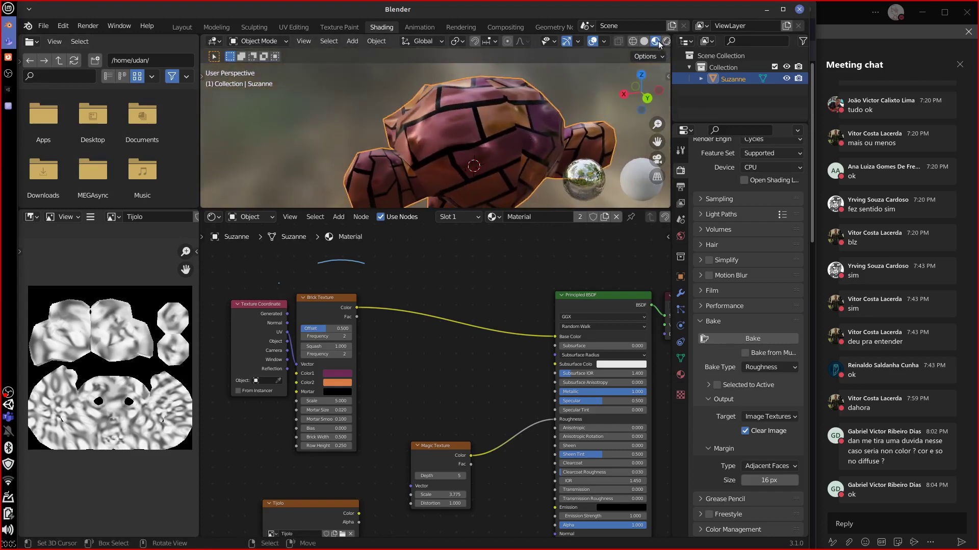
Check the viewport shading options and enlarge the 3D viewport above the node editor
scroll(666, 46, "down", 2)
left_click(661, 41)
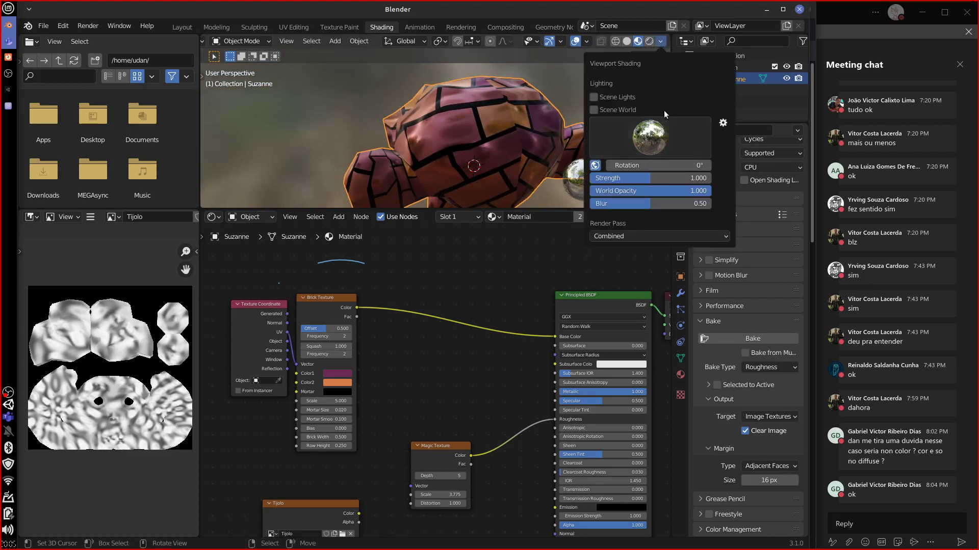
left_click_drag(525, 253, 525, 291)
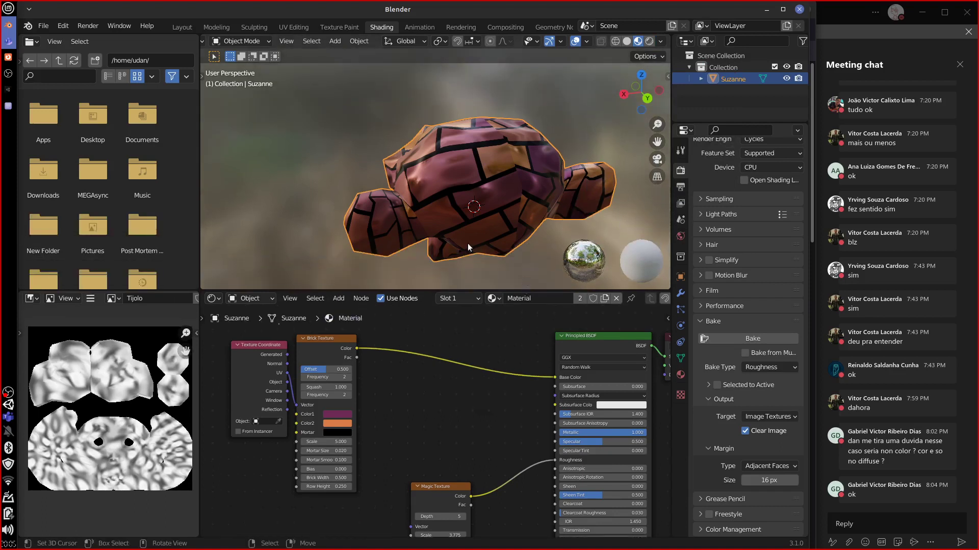
Switch to Unity and examine the metallic brick material on suzane from different angles
left_click(8, 89)
left_click_drag(445, 287, 146, 275, "alt")
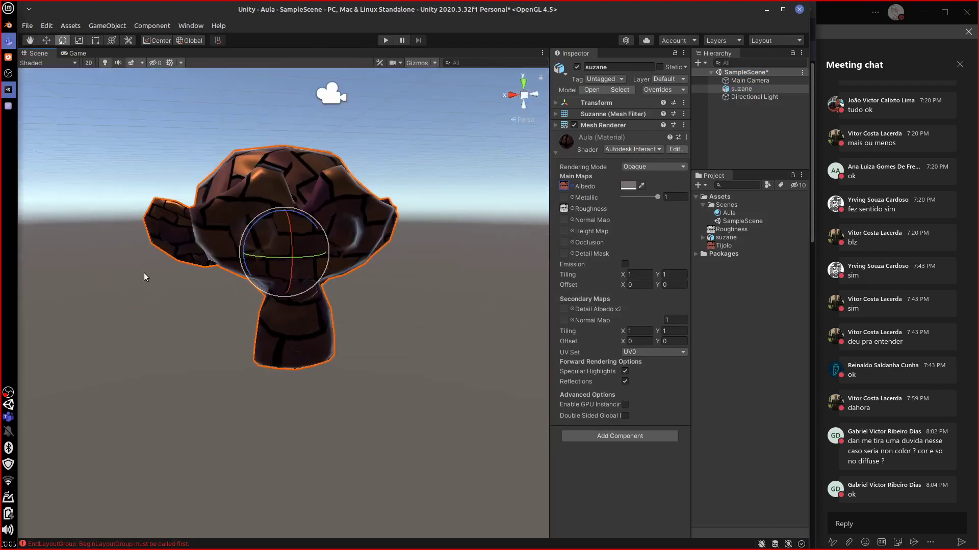
left_click_drag(430, 297, 372, 357, "alt")
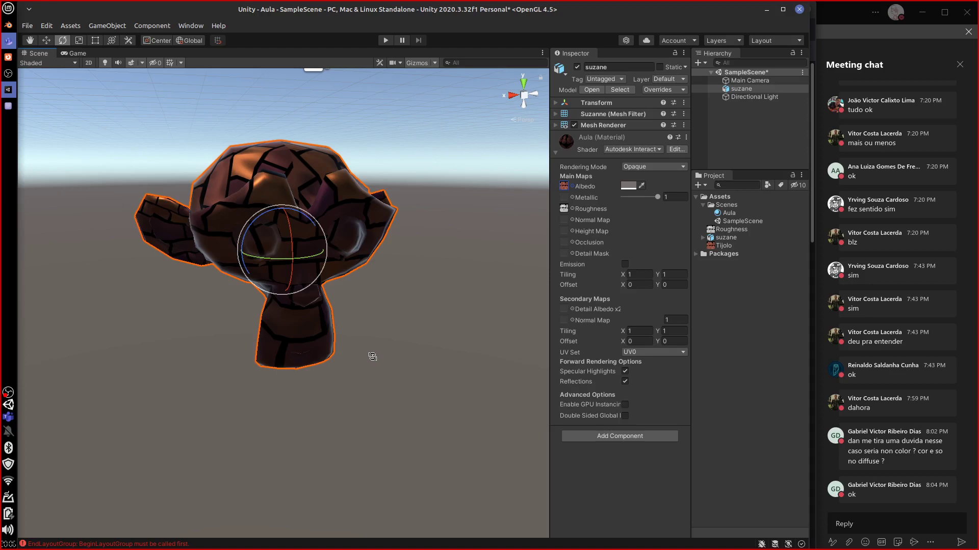
Return to Blender and shift the Magic Texture, Principled BSDF and Material Output nodes slightly toward the texture nodes
left_click(800, 11)
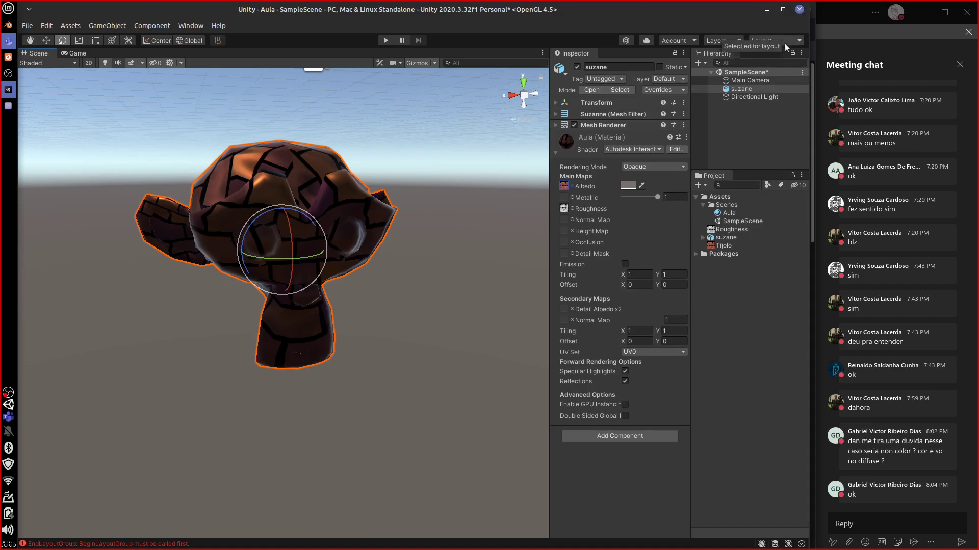
middle_click_drag(428, 426, 439, 477)
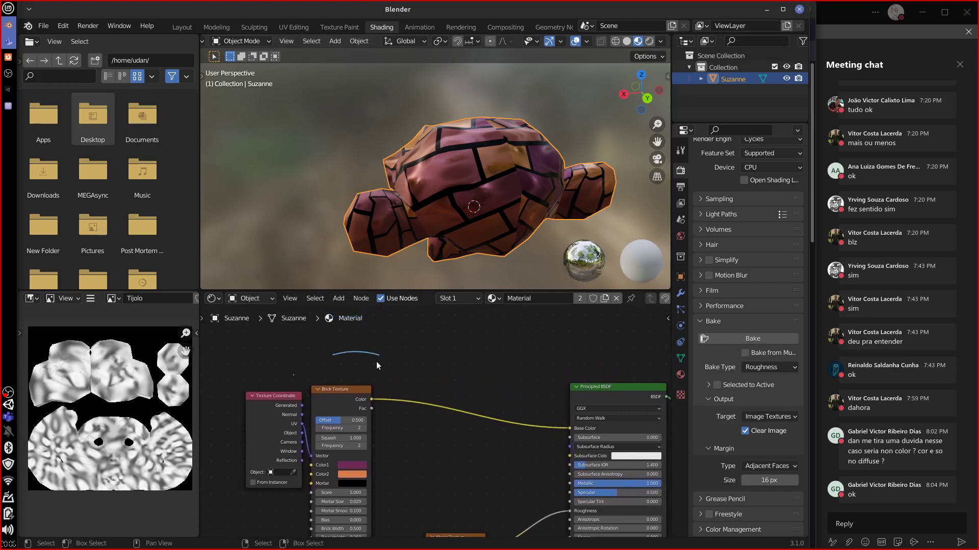
left_click_drag(468, 289, 468, 271)
middle_click_drag(474, 347, 448, 298)
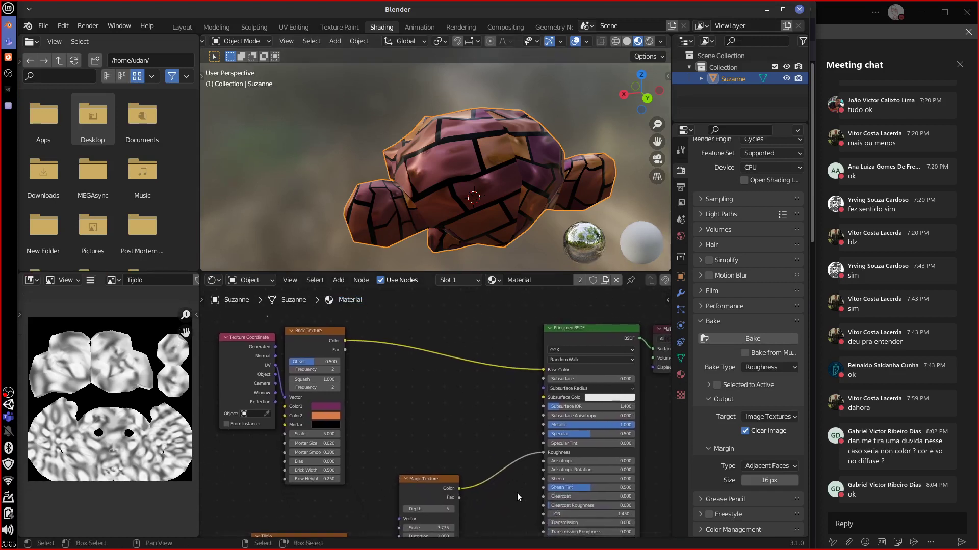
scroll(518, 509, "down", 2)
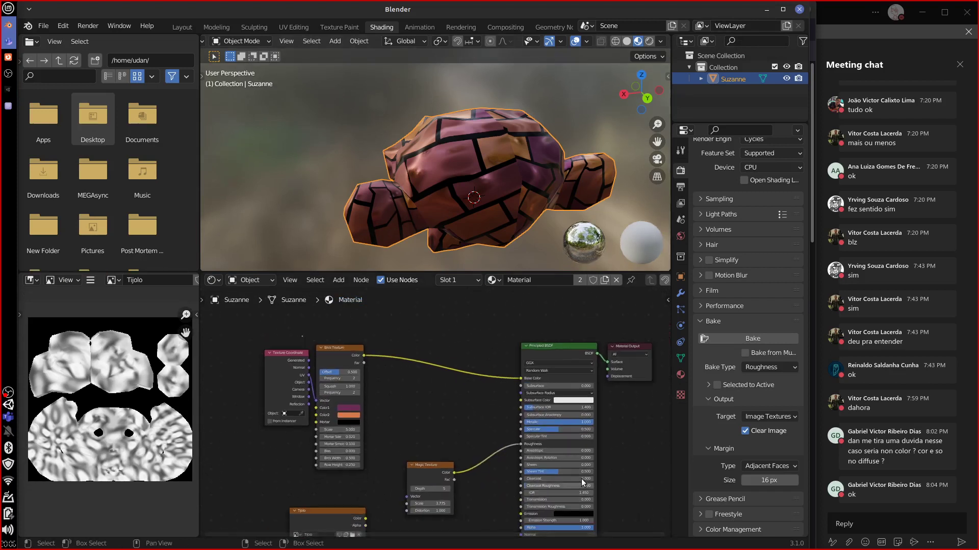
scroll(581, 478, "down", 2)
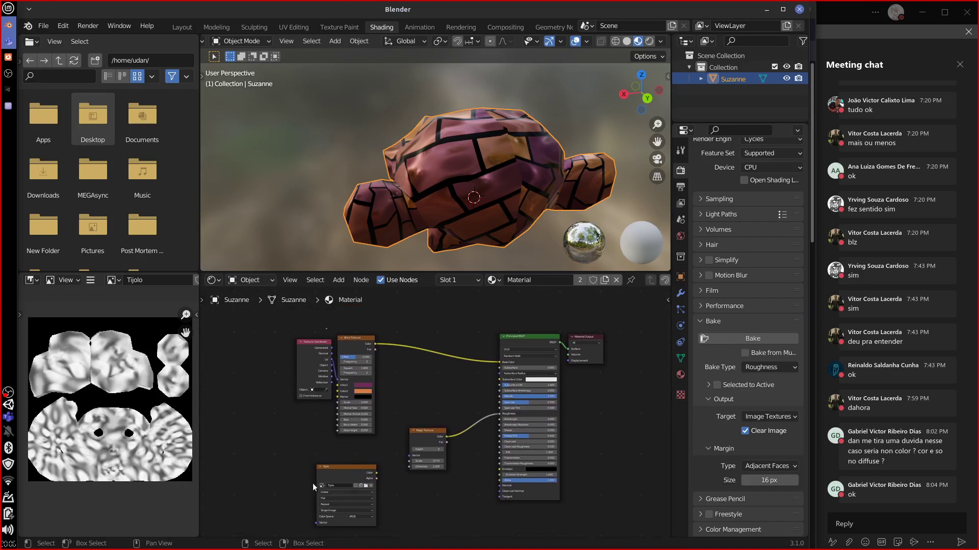
left_click_drag(428, 431, 417, 434)
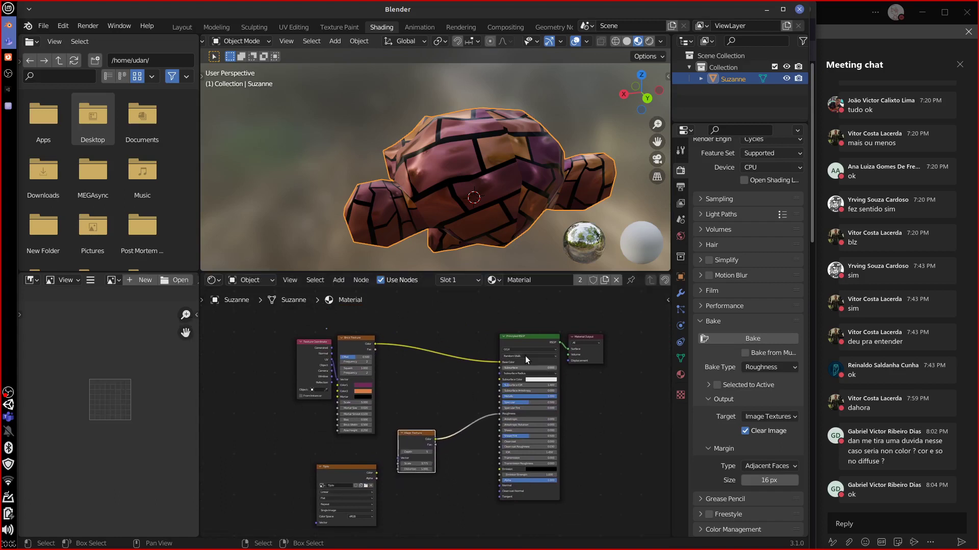
left_click_drag(525, 356, 514, 359)
left_click_drag(588, 338, 582, 336)
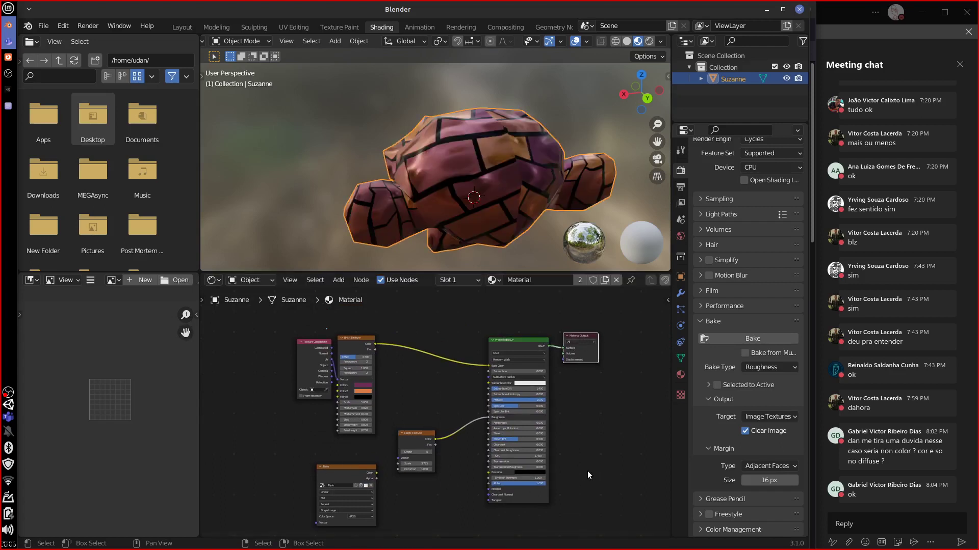
Write the annotation BAKE beside the Principled BSDF node and circle it
left_click_drag(565, 416, 579, 453)
mouse_move(594, 415)
left_mouse_down()
mouse_move(616, 441)
mouse_move(615, 422)
mouse_move(629, 433)
mouse_move(660, 423)
left_mouse_up()
mouse_move(640, 368)
left_mouse_down()
mouse_move(650, 449)
mouse_move(589, 474)
left_mouse_up()
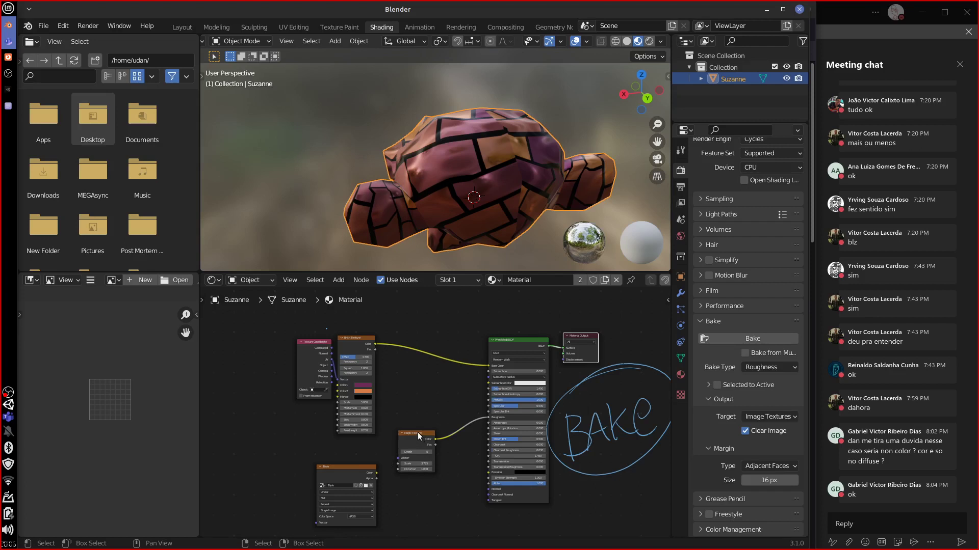
Outline the Principled BSDF node with a freehand annotation and erase the annotations from the node editor
left_click_drag(482, 316, 566, 476)
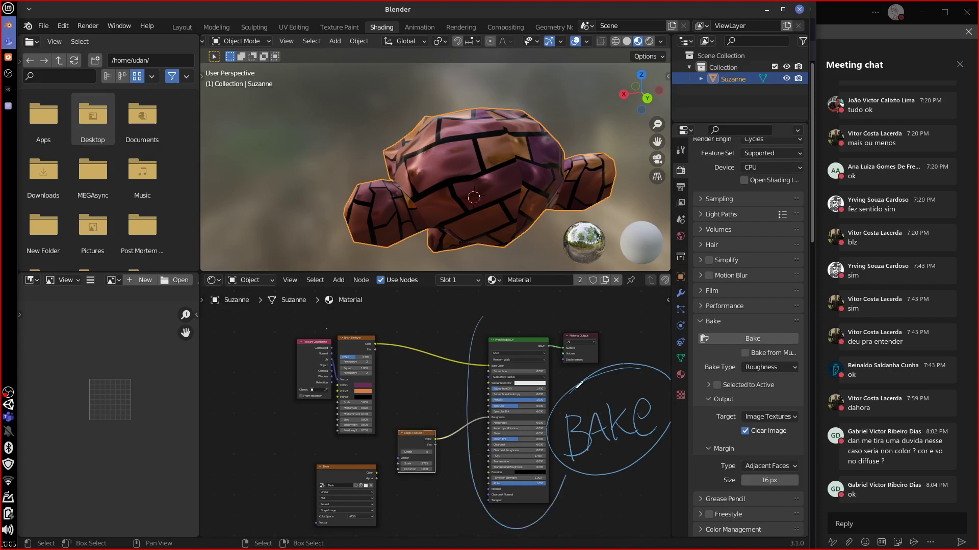
left_click_drag(579, 385, 556, 516)
mouse_move(612, 403)
left_mouse_down("ctrl")
mouse_move(552, 409)
mouse_move(564, 470)
mouse_move(592, 470)
mouse_move(586, 489)
mouse_move(627, 451)
mouse_move(637, 381)
mouse_move(624, 356)
mouse_move(559, 493)
mouse_move(568, 484)
mouse_move(517, 476)
mouse_move(438, 493)
mouse_move(464, 457)
mouse_move(462, 332)
mouse_move(508, 303)
mouse_move(542, 347)
mouse_move(569, 356)
mouse_move(559, 439)
mouse_move(462, 461)
mouse_move(474, 317)
mouse_move(473, 343)
mouse_move(537, 510)
mouse_move(559, 367)
mouse_move(551, 513)
mouse_move(645, 390)
mouse_move(659, 343)
mouse_move(666, 382)
mouse_move(525, 516)
left_mouse_up("ctrl")
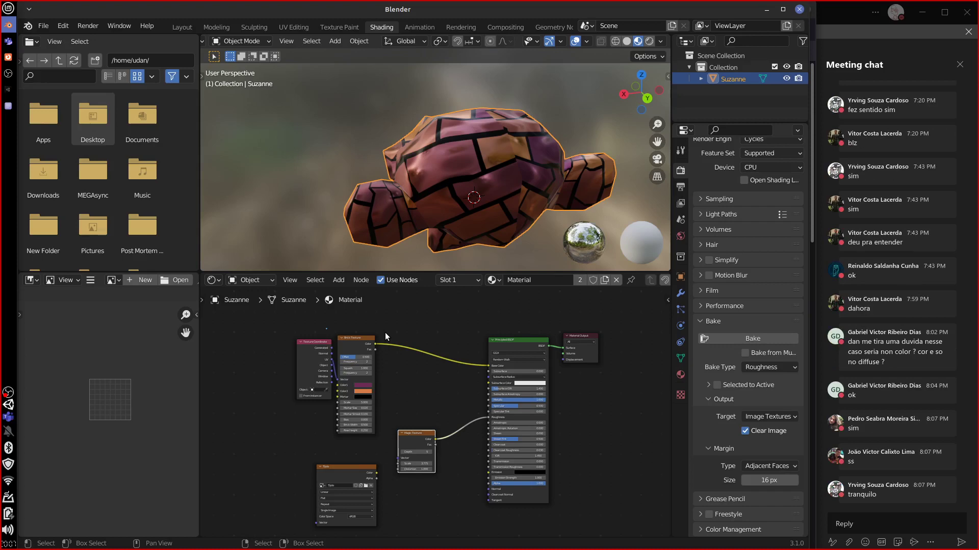
scroll(591, 424, "up", 3)
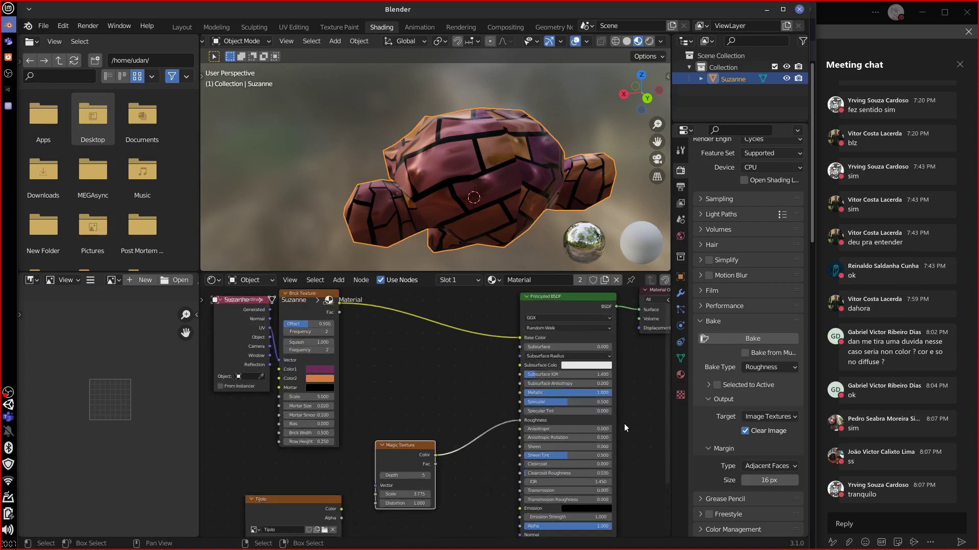
scroll(615, 442, "down", 3)
scroll(582, 452, "up", 3)
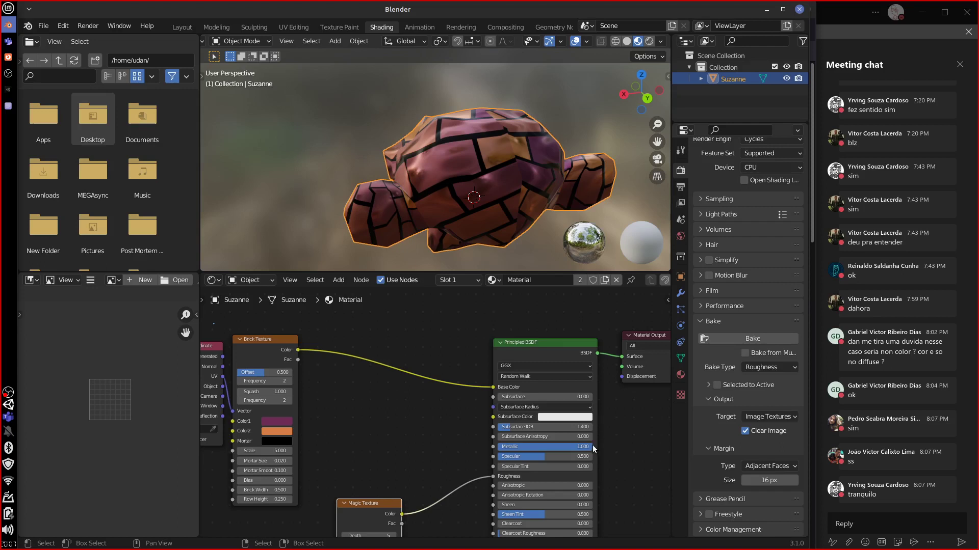
Circle the Principled BSDF node's Base Color and Roughness inputs with freehand annotations
scroll(603, 449, "down", 2, "shift")
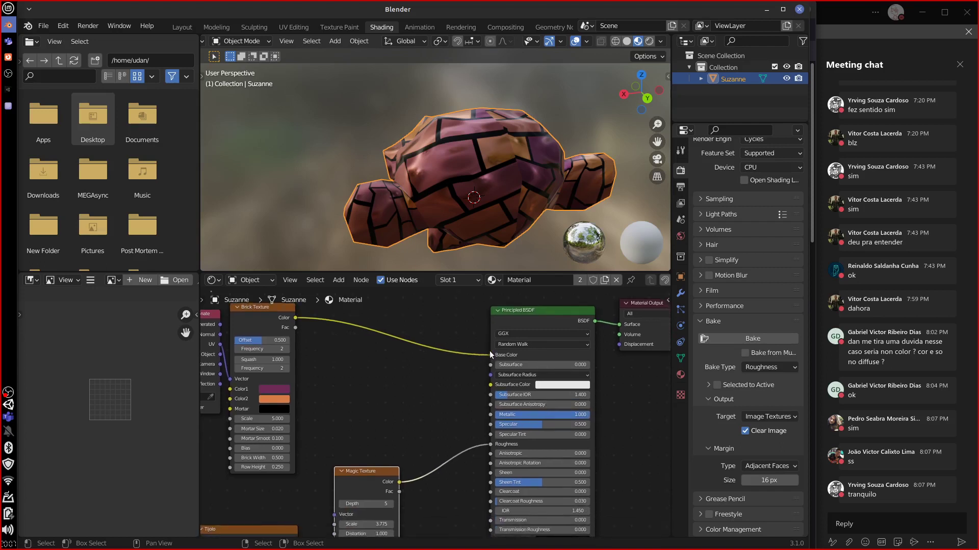
mouse_move(493, 346)
right_mouse_down("ctrl")
mouse_move(482, 356)
mouse_move(500, 437)
right_mouse_up("ctrl")
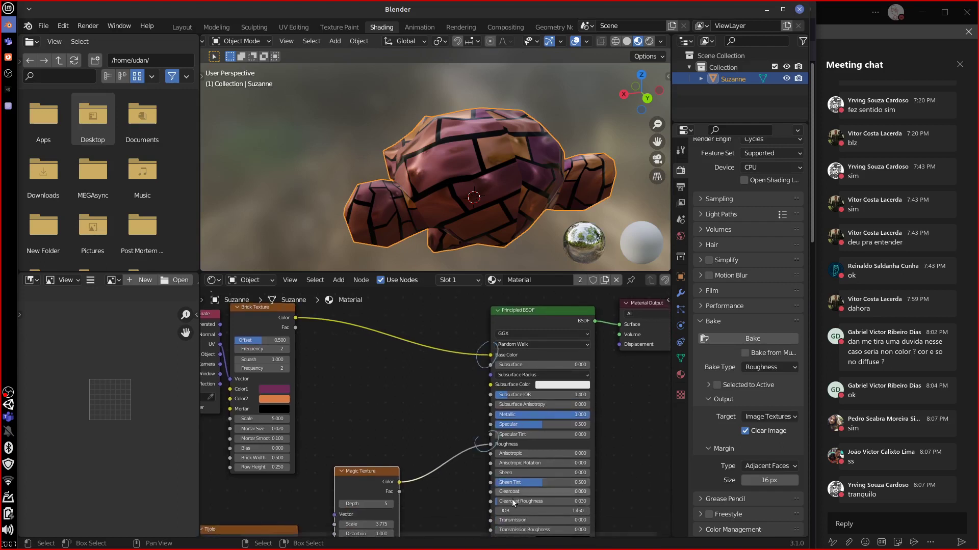
right_click(494, 434)
key("Escape")
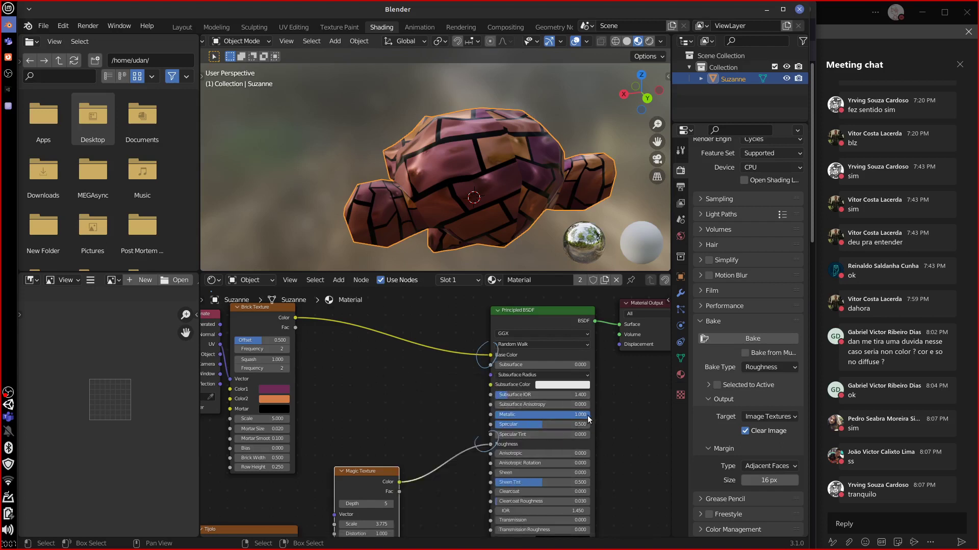
Try a Metallic value of 0.740 on the Principled BSDF node and return it to 1.000
mouse_move(588, 415)
left_mouse_down()
mouse_move(572, 420)
mouse_move(580, 421)
left_mouse_up()
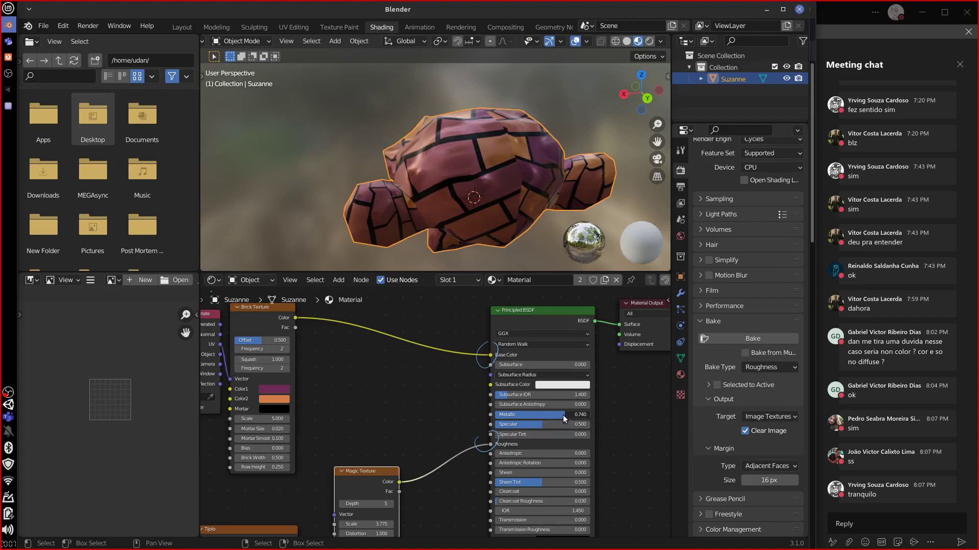
left_click_drag(562, 415, 614, 411)
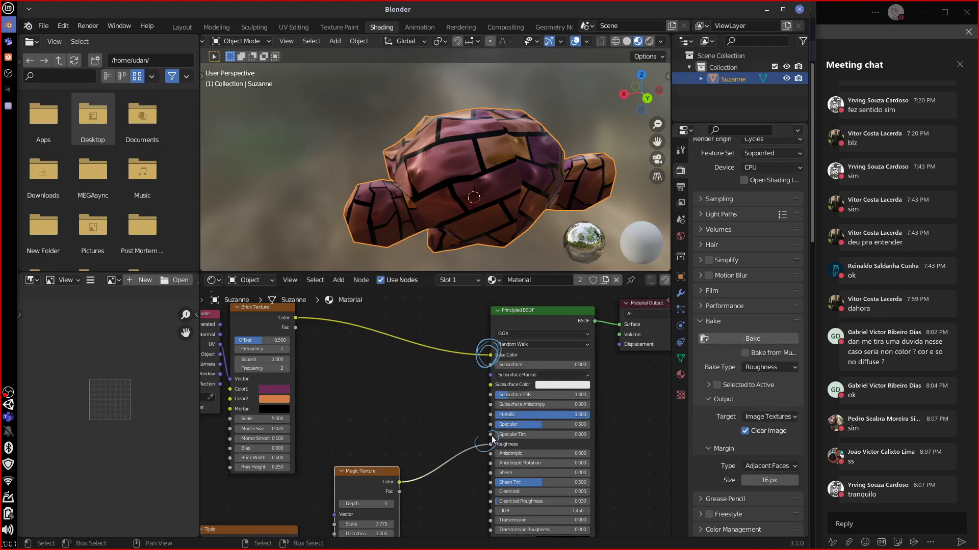
Redraw the annotation circle around the Roughness input and add a short stroke beside its label
left_click_drag(488, 426, 493, 437)
key("ctrl+z")
left_click_drag(492, 445, 493, 442)
scroll(586, 436, "up", 4)
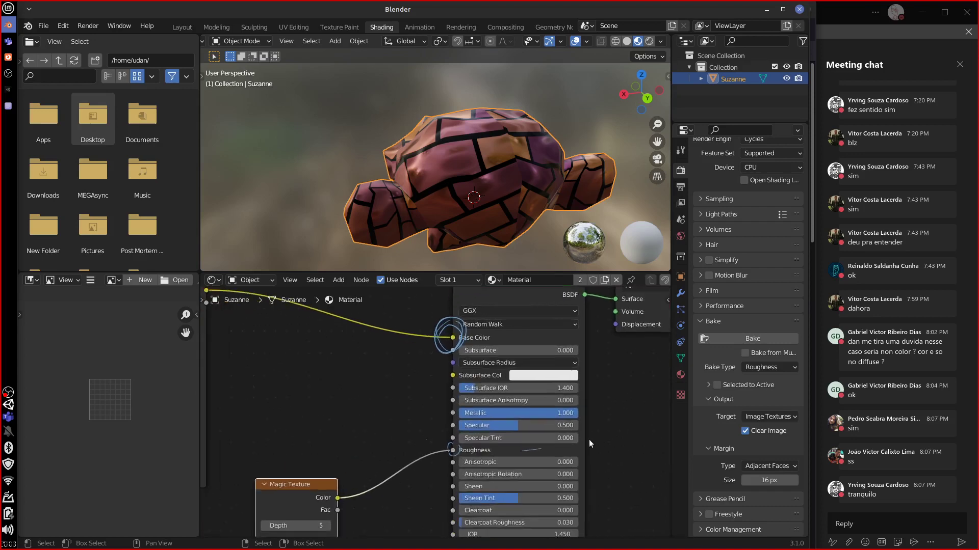
Move the Magic Texture color link from Roughness to Metallic and erase the annotations around the sockets
scroll(604, 431, "up", 2)
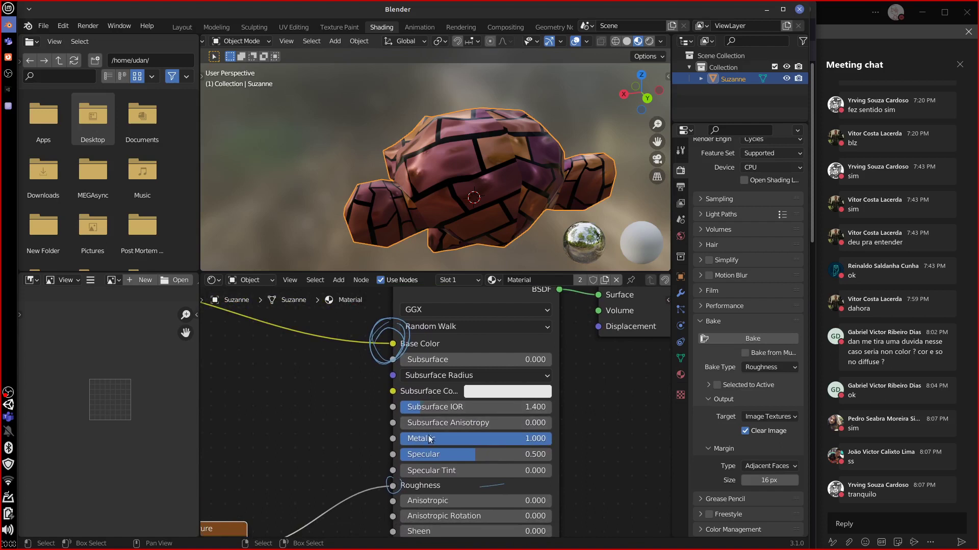
left_click_drag(390, 486, 392, 439)
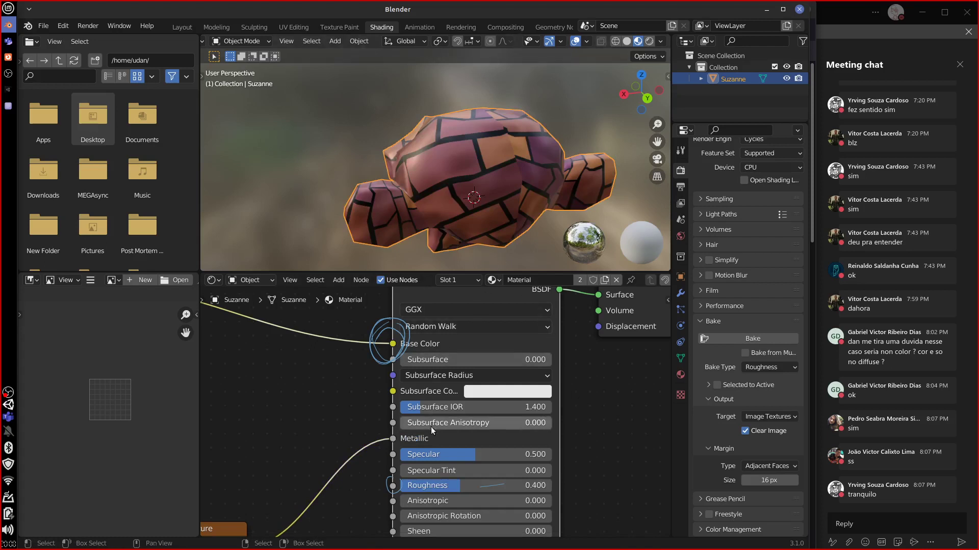
right_click(381, 334)
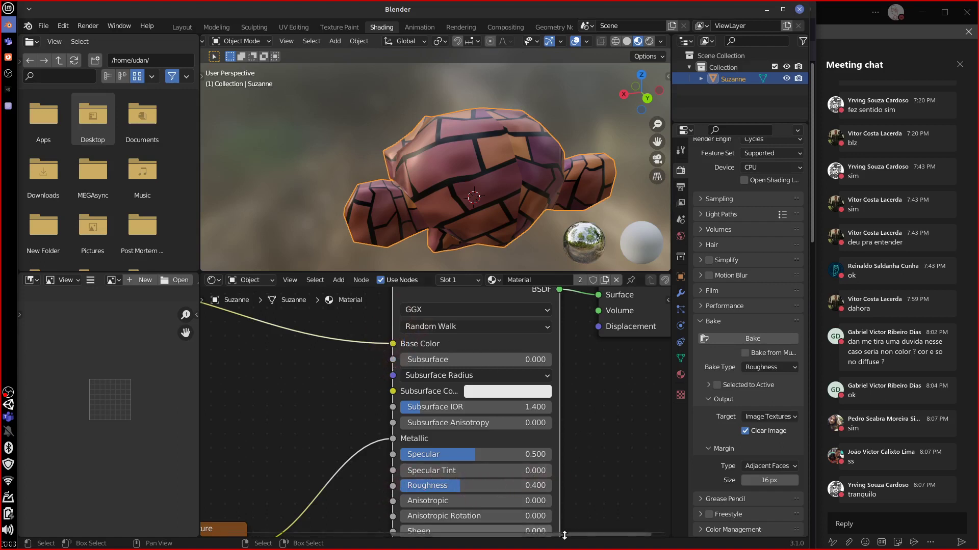
Examine the Principled BSDF inputs and the node connections with the Magic Texture feeding Metallic
middle_click_drag(631, 505, 620, 448)
scroll(619, 446, "down", 2)
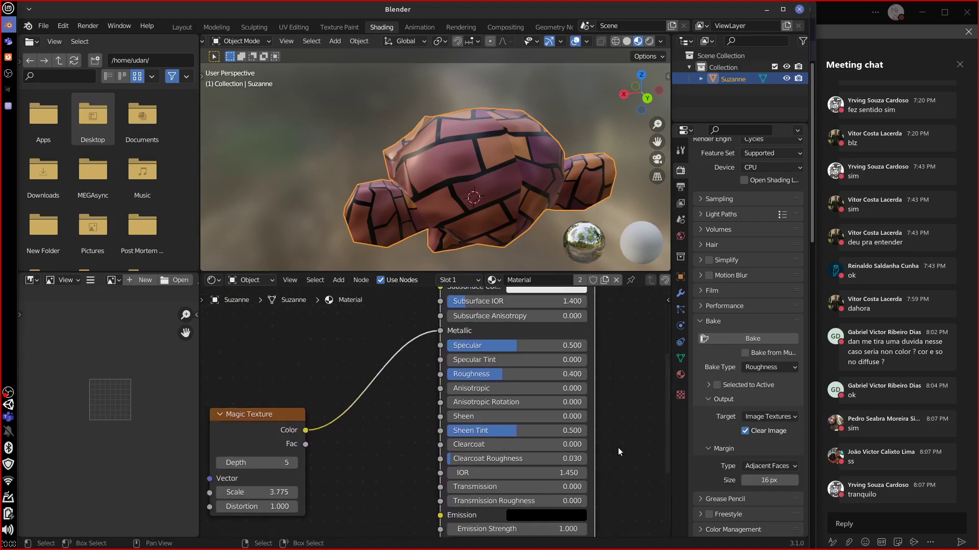
scroll(587, 418, "up", 2)
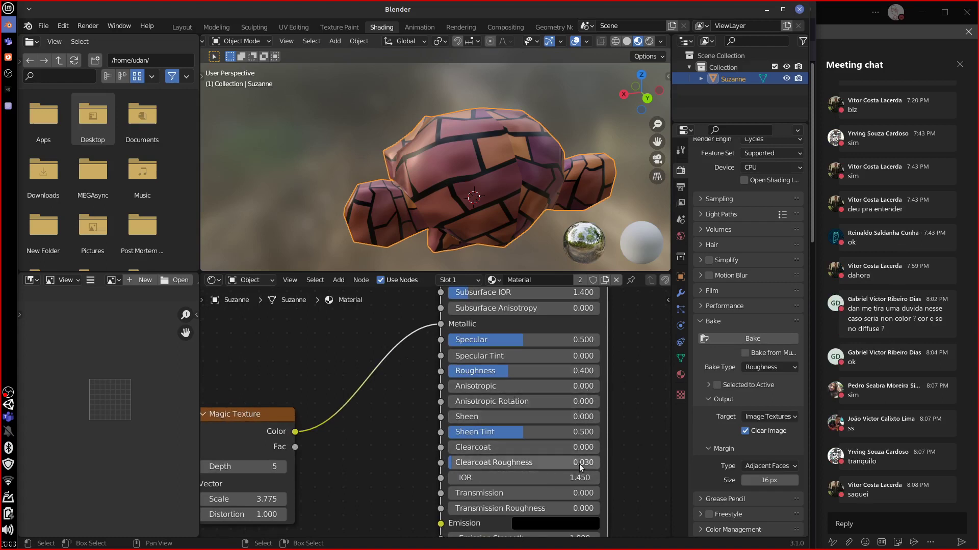
scroll(636, 427, "down", 1)
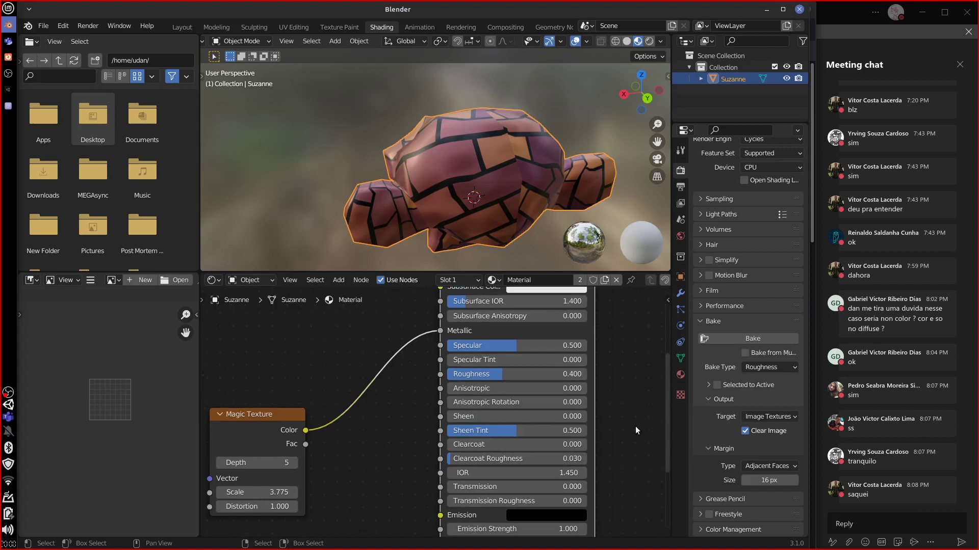
middle_click_drag(622, 451, 613, 439)
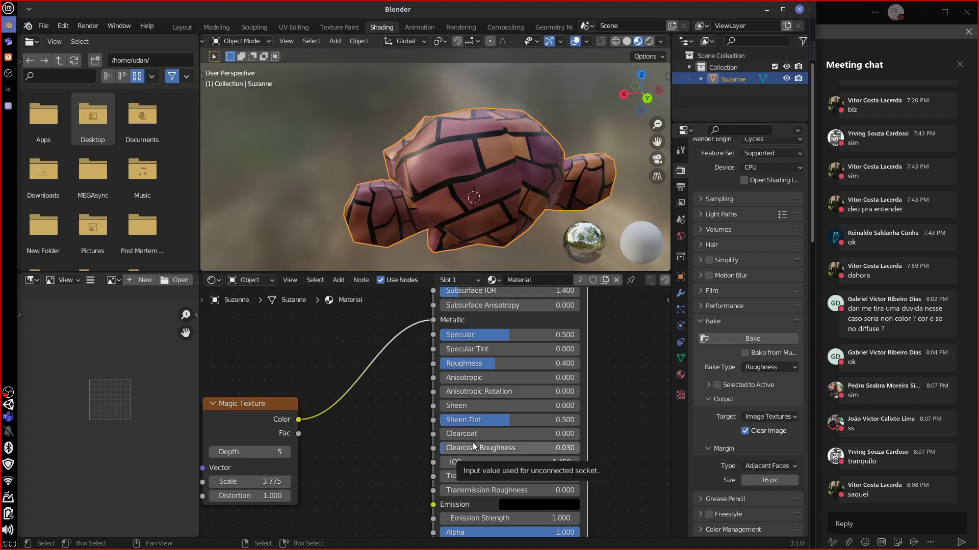
middle_click_drag(616, 441, 636, 500)
scroll(416, 501, "down", 3)
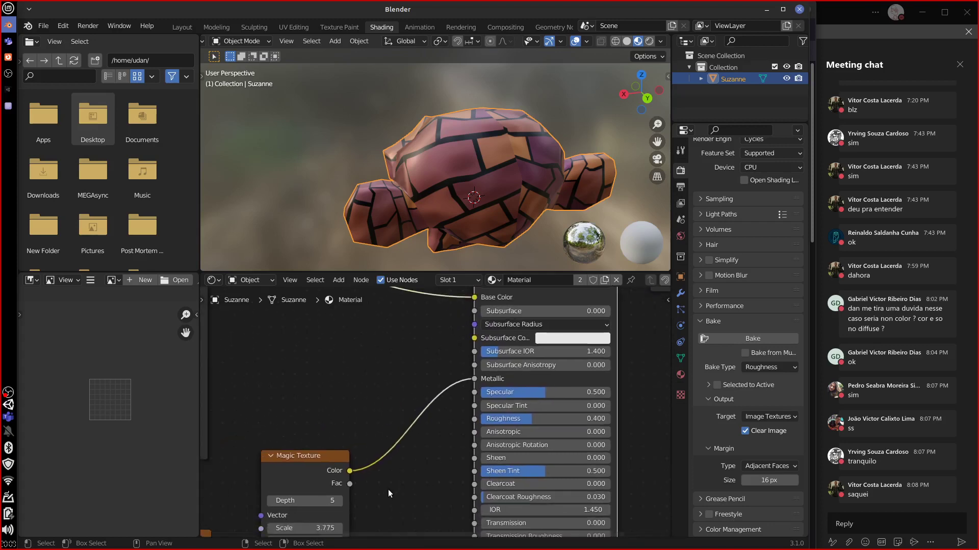
scroll(390, 488, "down", 2)
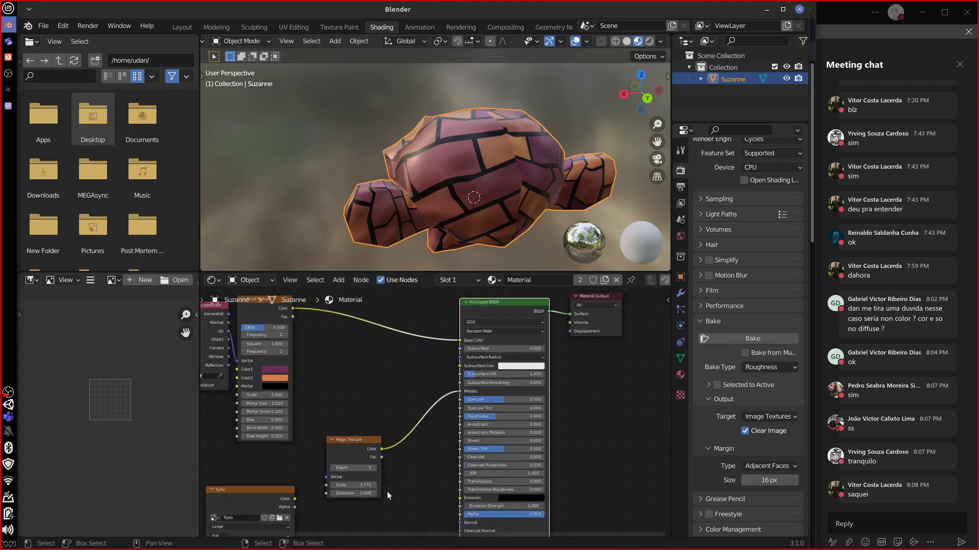
Open the recently used file sofa.blend and erase the annotation sketch beside the sofa
left_click(43, 28)
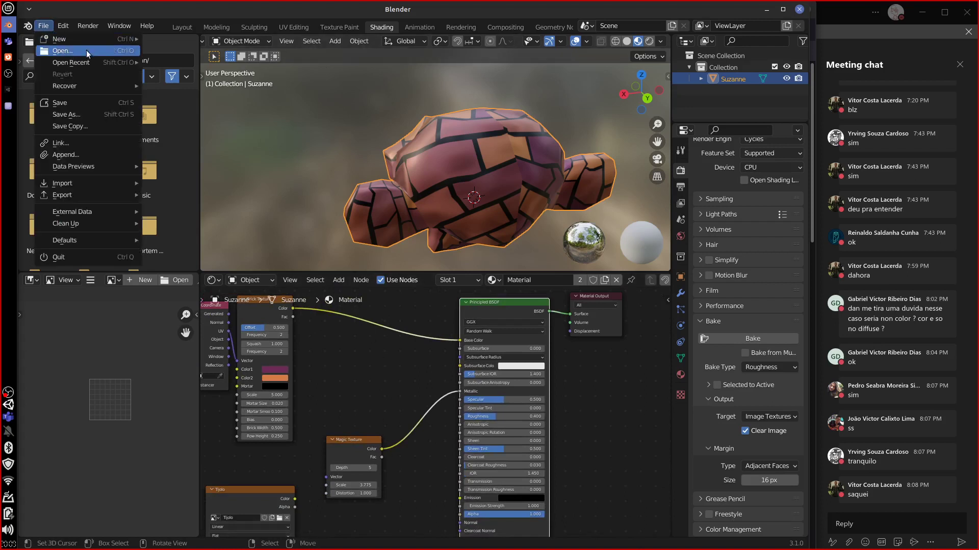
mouse_move(98, 41)
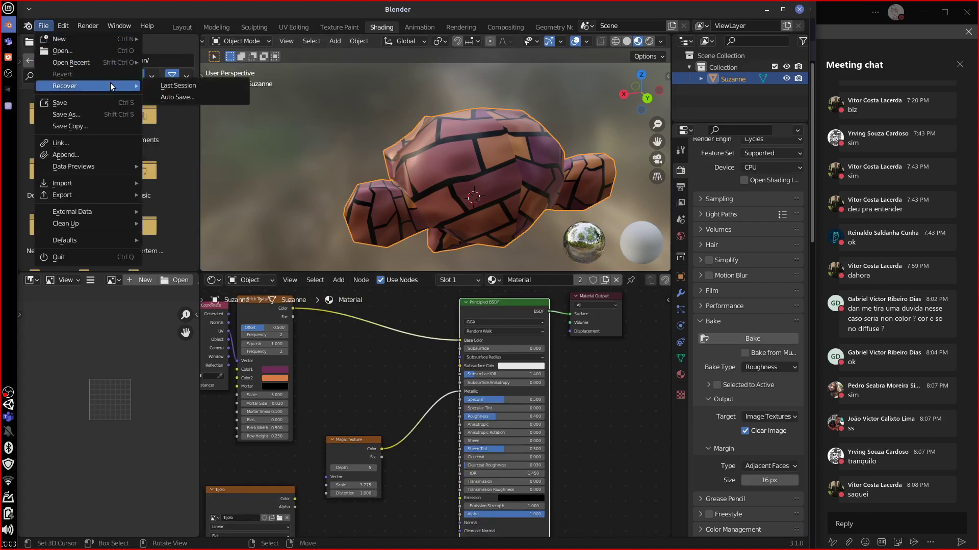
mouse_move(110, 62)
left_click(219, 64)
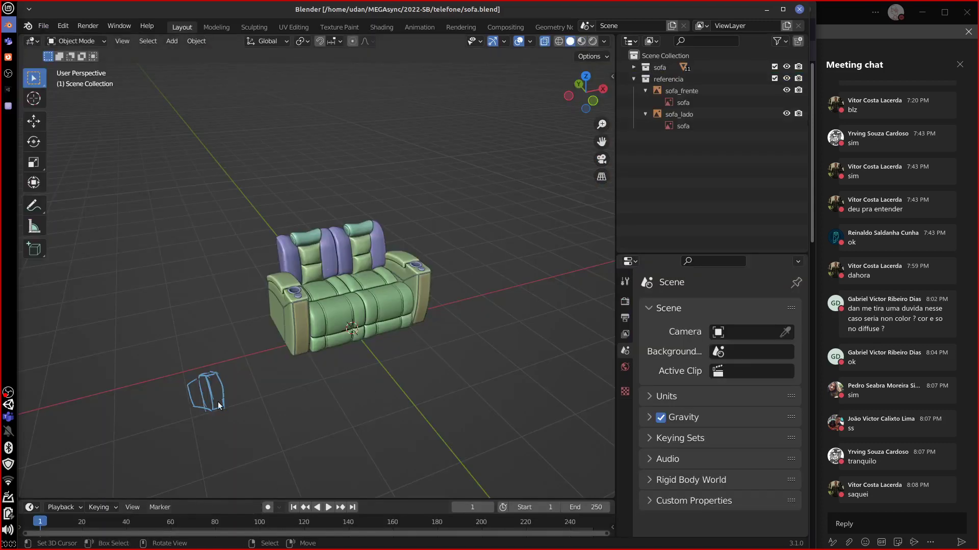
mouse_move(234, 366)
right_mouse_down()
mouse_move(214, 390)
mouse_move(211, 358)
mouse_move(209, 392)
mouse_move(225, 428)
right_mouse_up()
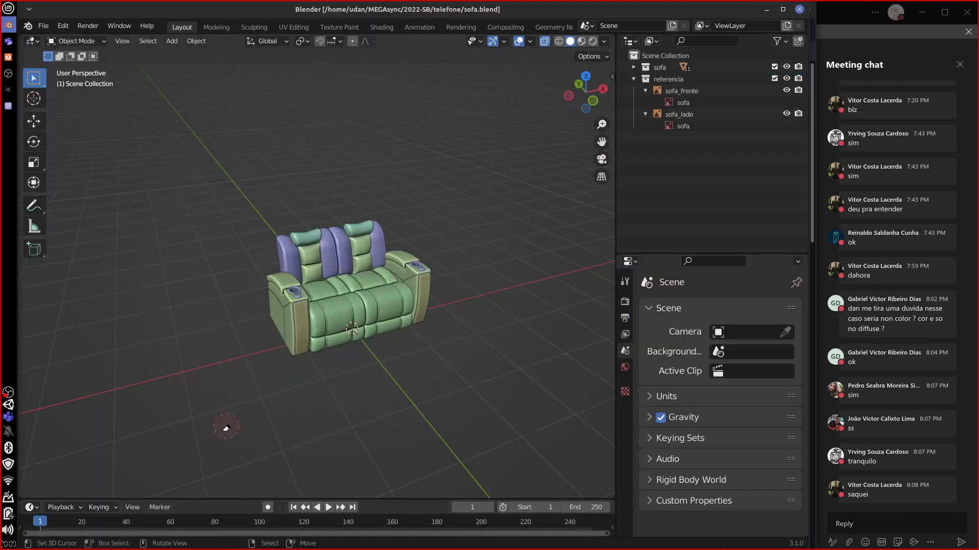
Select the sofa's seat and backrest in turn and examine the model from the front and from above
mouse_move(452, 371)
middle_mouse_down()
mouse_move(439, 344)
mouse_move(450, 355)
mouse_move(502, 352)
mouse_move(480, 352)
mouse_move(463, 336)
middle_mouse_up()
scroll(437, 345, "up", 5)
left_click(464, 335)
middle_click_drag(512, 355, 474, 354, "shift")
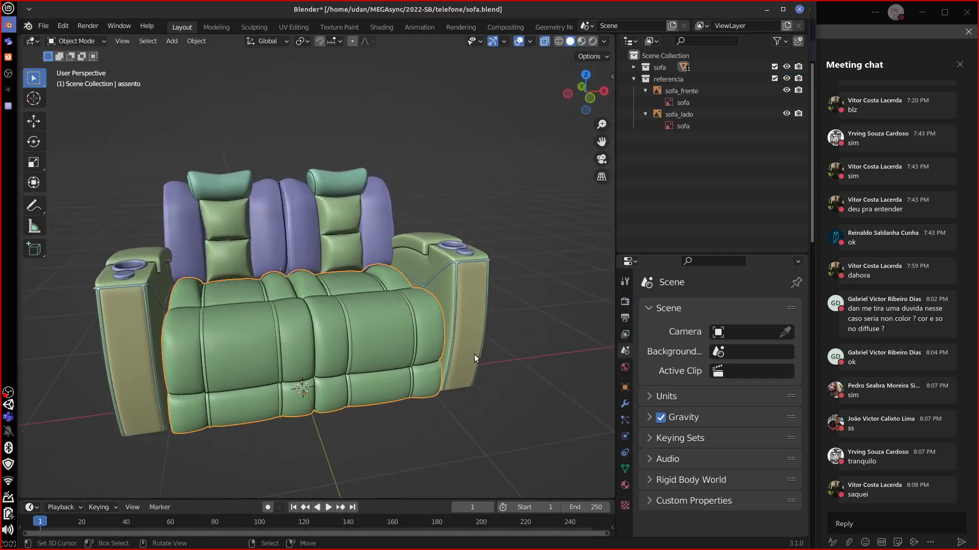
left_click(469, 351)
left_click(316, 339)
middle_click_drag(436, 430, 449, 297)
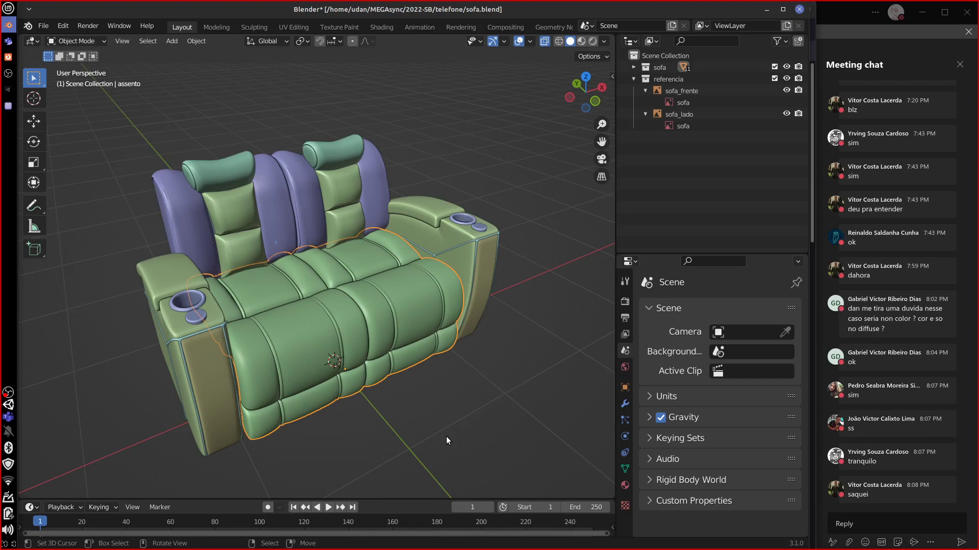
left_click(326, 191)
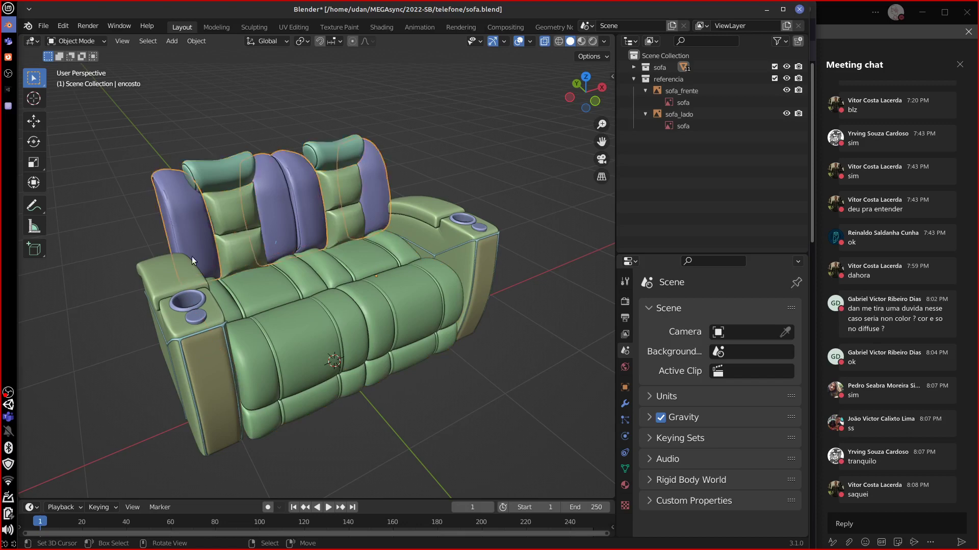
Select the sofa's armrests and show their material settings in an enlarged properties editor
left_click(187, 276)
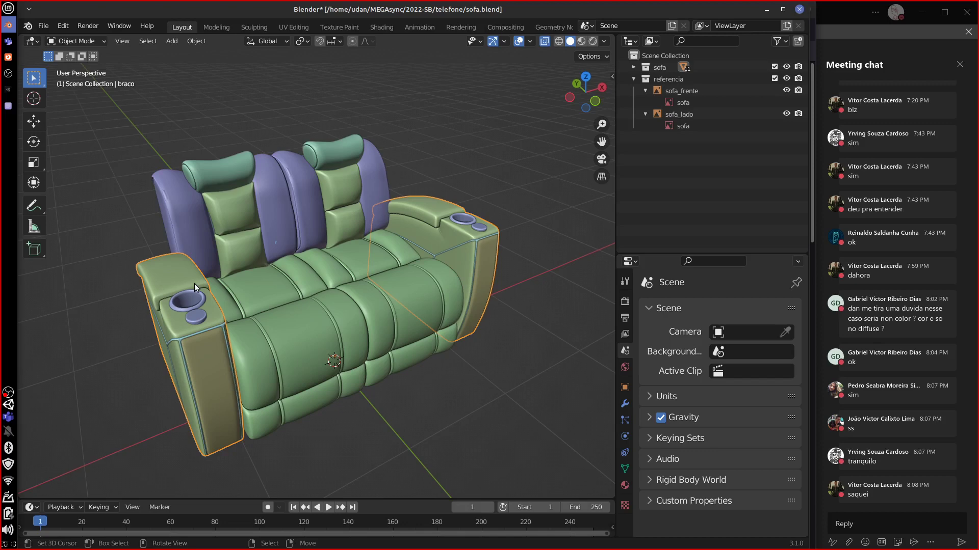
mouse_move(435, 399)
middle_mouse_down()
mouse_move(432, 375)
mouse_move(435, 384)
mouse_move(476, 384)
mouse_move(447, 385)
middle_mouse_up()
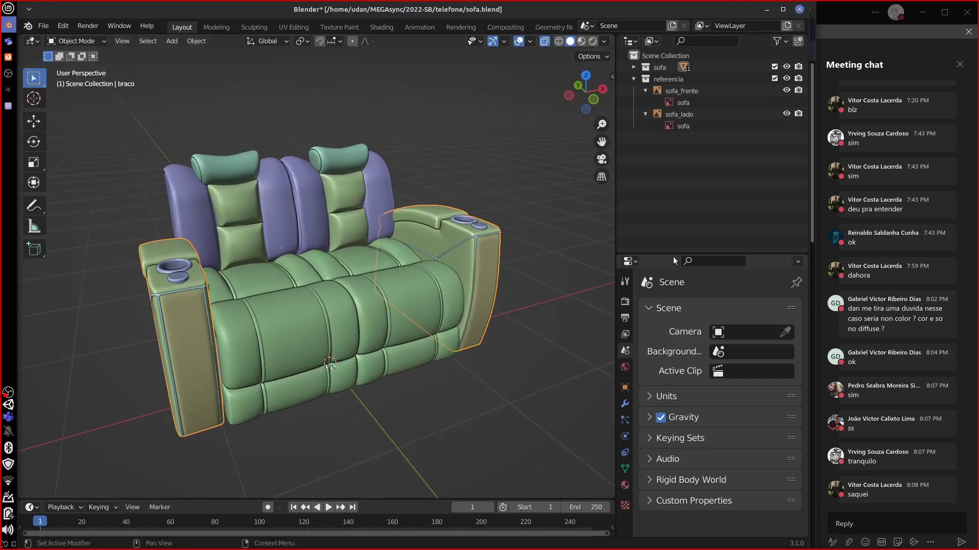
left_click_drag(671, 253, 671, 184)
left_click(625, 418)
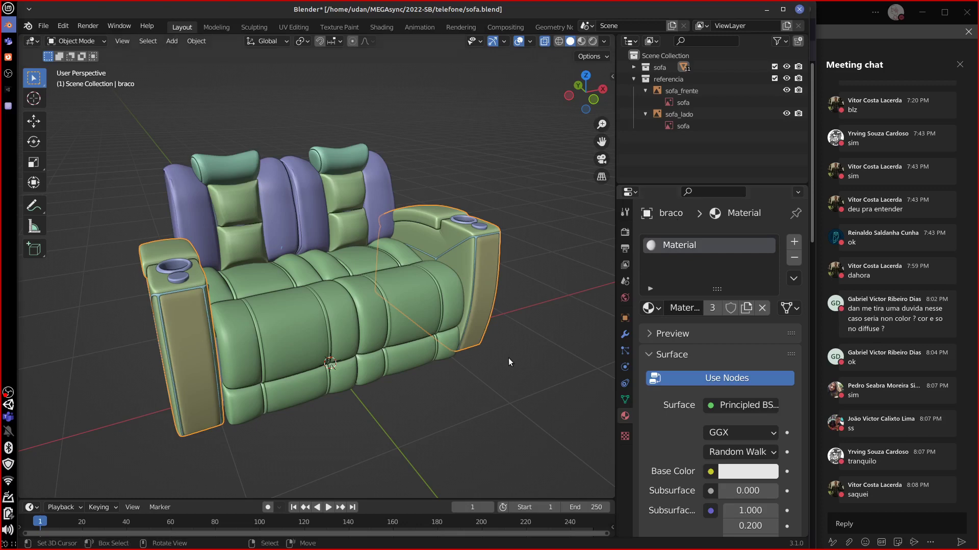
Write the annotations PBR and NPR one above the other in the empty space beside the sofa
middle_click_drag(508, 358, 400, 390, "shift")
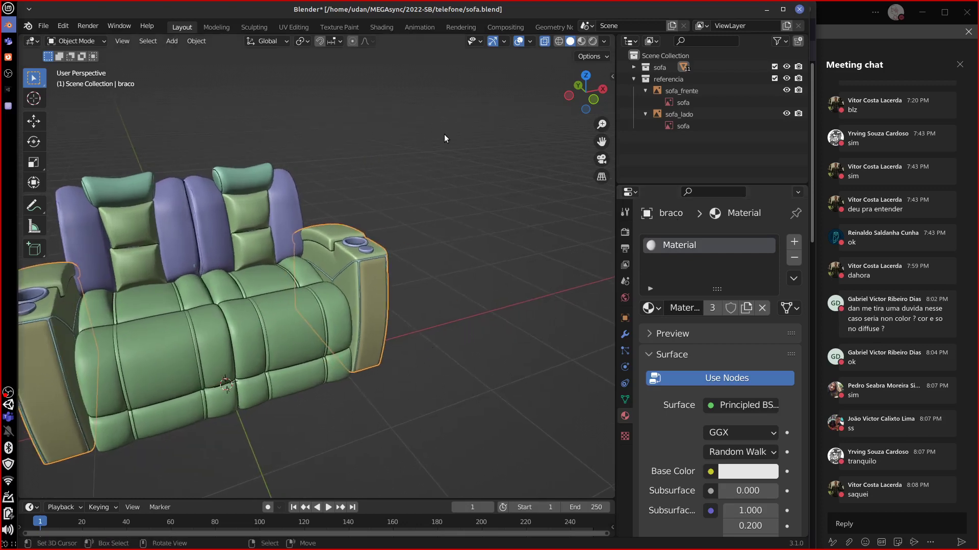
mouse_move(446, 160)
left_mouse_down()
mouse_move(446, 117)
mouse_move(447, 137)
mouse_move(468, 155)
left_mouse_up()
mouse_move(469, 122)
left_mouse_down()
mouse_move(468, 154)
mouse_move(493, 118)
left_mouse_up()
left_click_drag(494, 119, 519, 152)
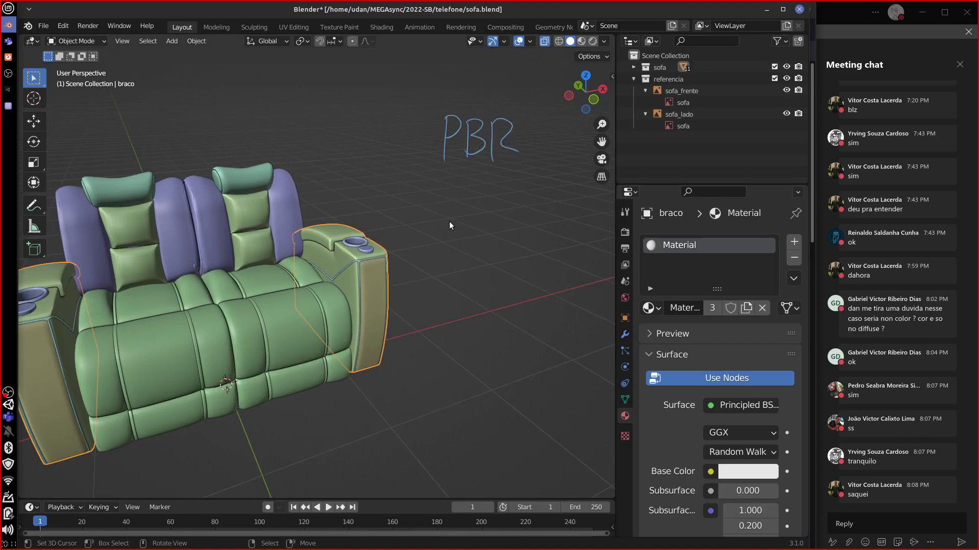
mouse_move(441, 255)
left_mouse_down()
mouse_move(442, 216)
mouse_move(462, 214)
left_mouse_up()
mouse_move(473, 249)
left_mouse_down()
mouse_move(479, 221)
mouse_move(514, 250)
left_mouse_up()
mouse_move(413, 236)
left_mouse_down()
mouse_move(541, 214)
mouse_move(490, 190)
mouse_move(403, 244)
mouse_move(543, 239)
mouse_move(541, 255)
left_mouse_up()
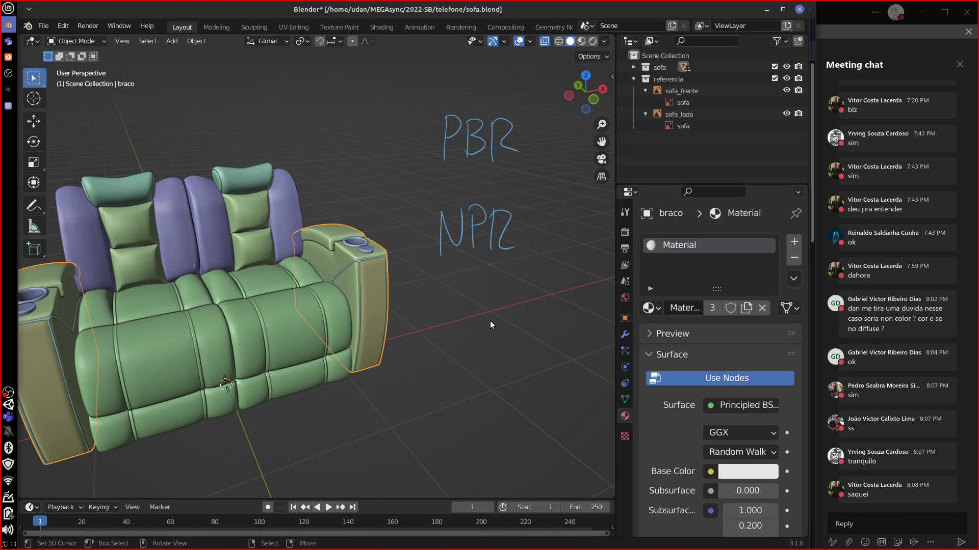
Underline both PBR and NPR and draw a vertical annotation line on each side of them
mouse_move(490, 320)
middle_mouse_down("shift")
mouse_move(502, 319)
mouse_move(417, 347)
mouse_move(436, 340)
mouse_move(434, 331)
middle_mouse_up("shift")
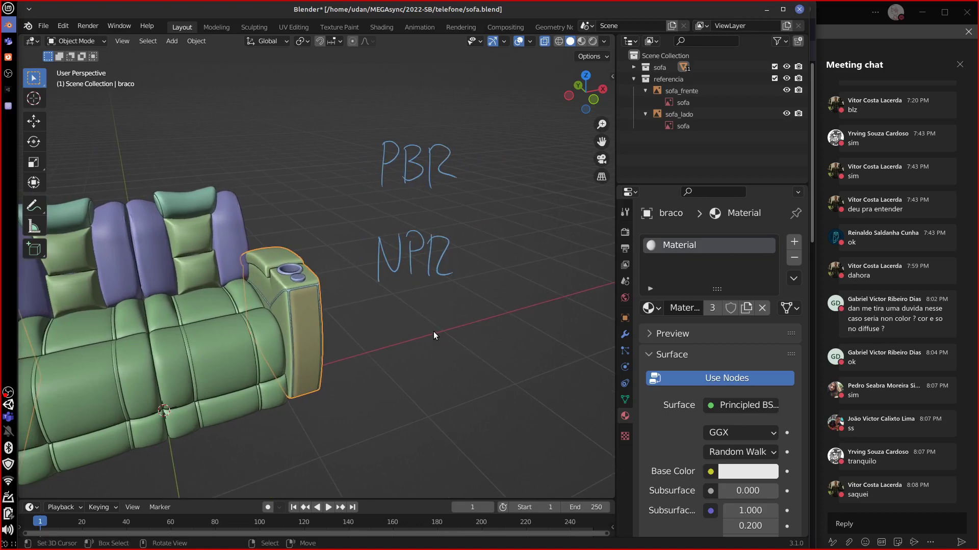
left_click_drag(368, 197, 471, 197)
left_click_drag(353, 297, 450, 290)
left_click_drag(358, 115, 361, 238)
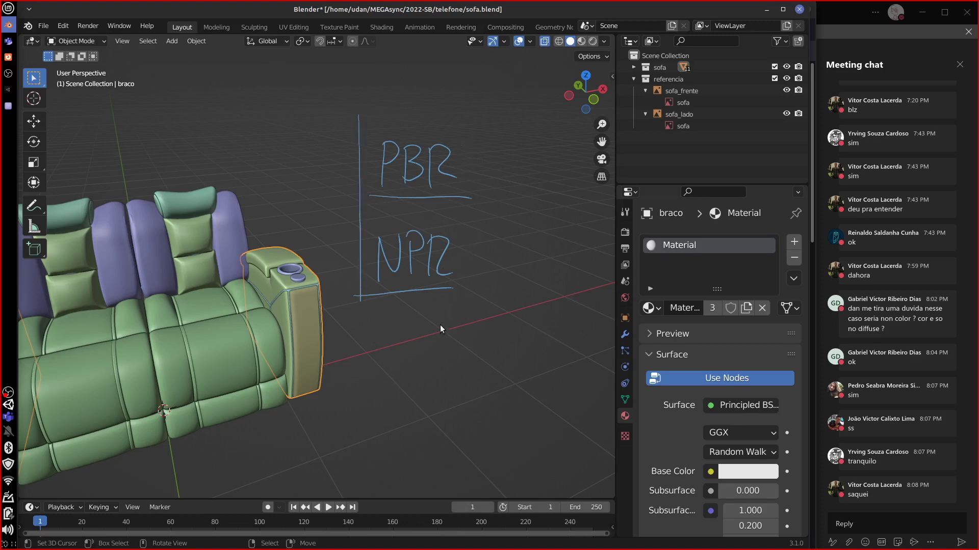
left_click_drag(468, 111, 463, 306)
Write the annotation "Render baseado em física" beside PBR
middle_click_drag(504, 316, 283, 363, "shift")
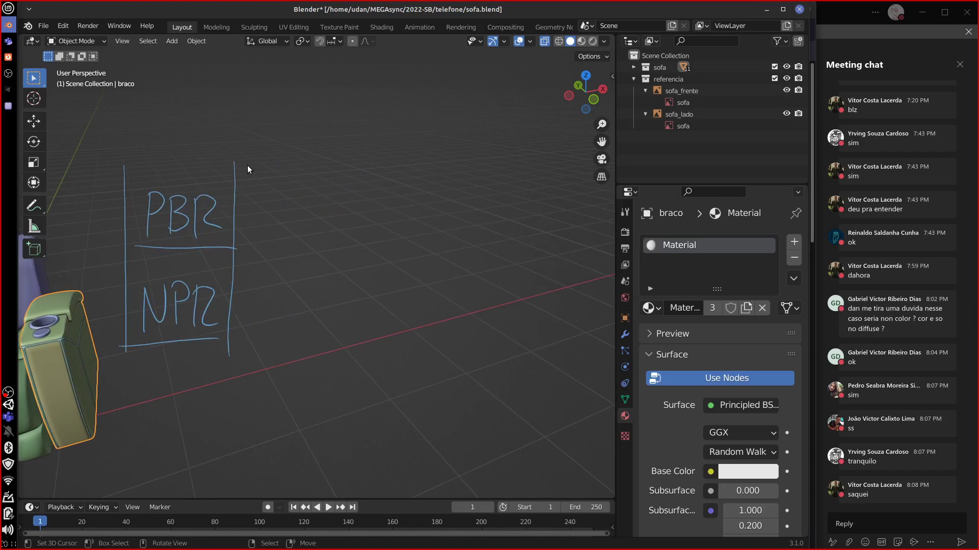
left_click_drag(247, 153, 277, 164)
left_click_drag(283, 142, 306, 155)
mouse_move(257, 181)
left_mouse_down()
mouse_move(260, 196)
mouse_move(311, 184)
mouse_move(274, 214)
mouse_move(296, 203)
mouse_move(273, 223)
mouse_move(280, 235)
mouse_move(291, 223)
mouse_move(294, 234)
mouse_move(302, 222)
mouse_move(321, 227)
left_mouse_up()
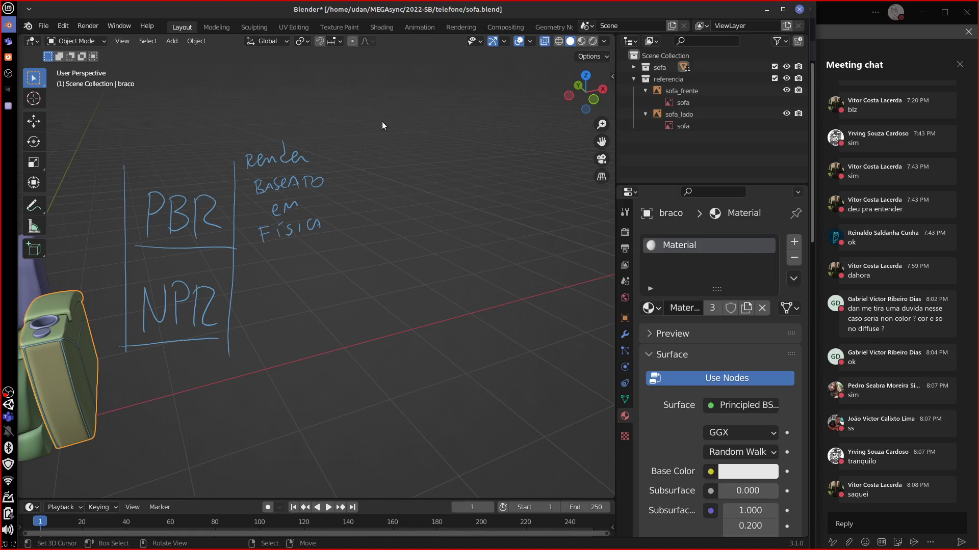
Sketch diagonal annotation arrows descending beside the PBR note and erase them
mouse_move(338, 98)
left_mouse_down()
mouse_move(416, 192)
mouse_move(513, 105)
left_mouse_up()
mouse_move(459, 240)
left_mouse_down("ctrl")
mouse_move(451, 169)
mouse_move(419, 192)
mouse_move(354, 117)
left_mouse_up("ctrl")
mouse_move(336, 82)
left_mouse_down()
mouse_move(419, 149)
mouse_move(433, 213)
left_mouse_up()
left_click_drag(439, 162, 466, 113)
mouse_move(433, 225)
right_mouse_down()
mouse_move(409, 139)
mouse_move(328, 92)
right_mouse_up()
mouse_move(350, 109)
left_mouse_down()
mouse_move(442, 185)
mouse_move(434, 192)
mouse_move(442, 162)
left_mouse_up()
left_click_drag(456, 199, 486, 234)
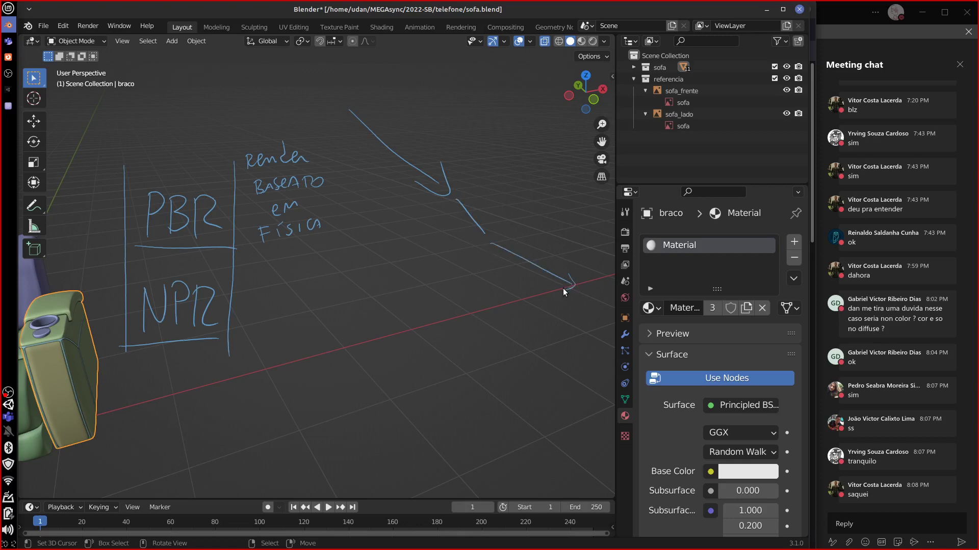
right_click_drag(563, 286, 376, 130)
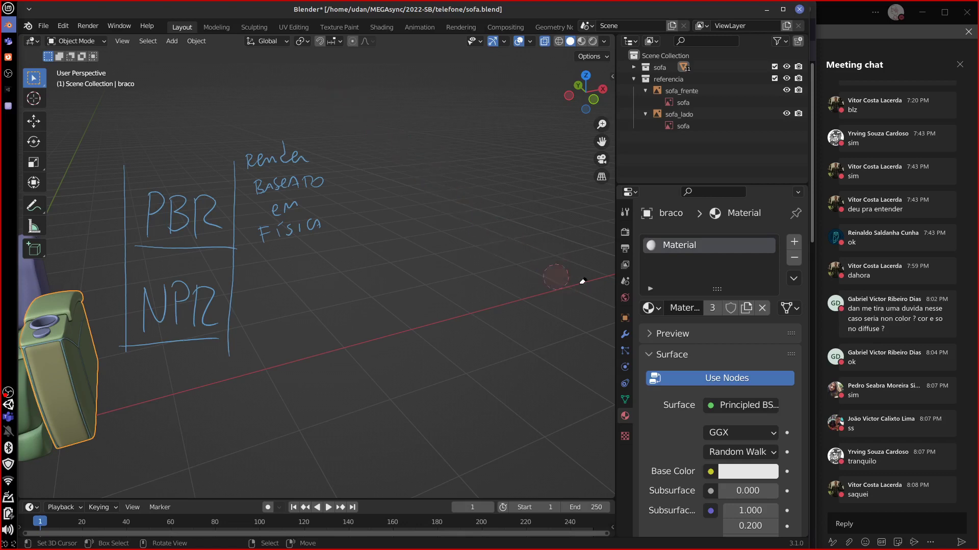
Draw a curved annotation bracket after the "Render baseado em física" note and write "Realismo" beside it
mouse_move(380, 168)
left_mouse_down()
mouse_move(380, 117)
mouse_move(420, 107)
mouse_move(440, 162)
mouse_move(377, 173)
left_mouse_up()
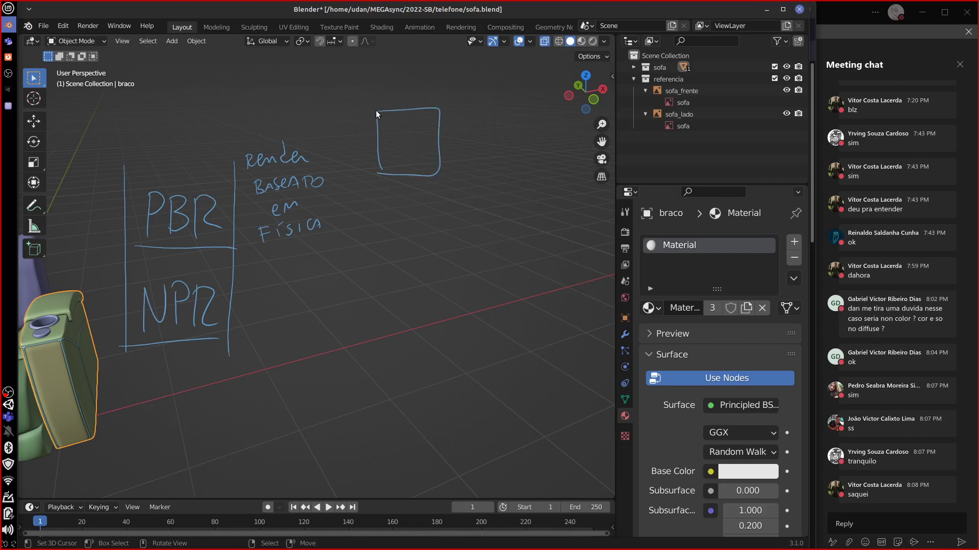
mouse_move(376, 112)
right_mouse_down()
mouse_move(388, 176)
mouse_move(442, 158)
mouse_move(388, 113)
mouse_move(453, 141)
right_mouse_up()
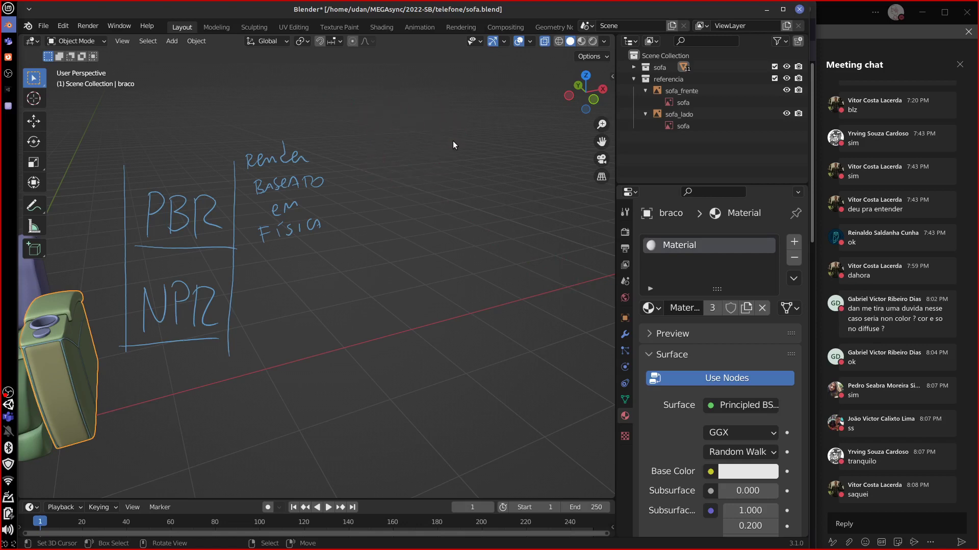
mouse_move(329, 151)
left_mouse_down()
mouse_move(358, 176)
mouse_move(347, 224)
left_mouse_up()
mouse_move(386, 182)
left_mouse_down()
mouse_move(462, 185)
mouse_move(428, 176)
left_mouse_up()
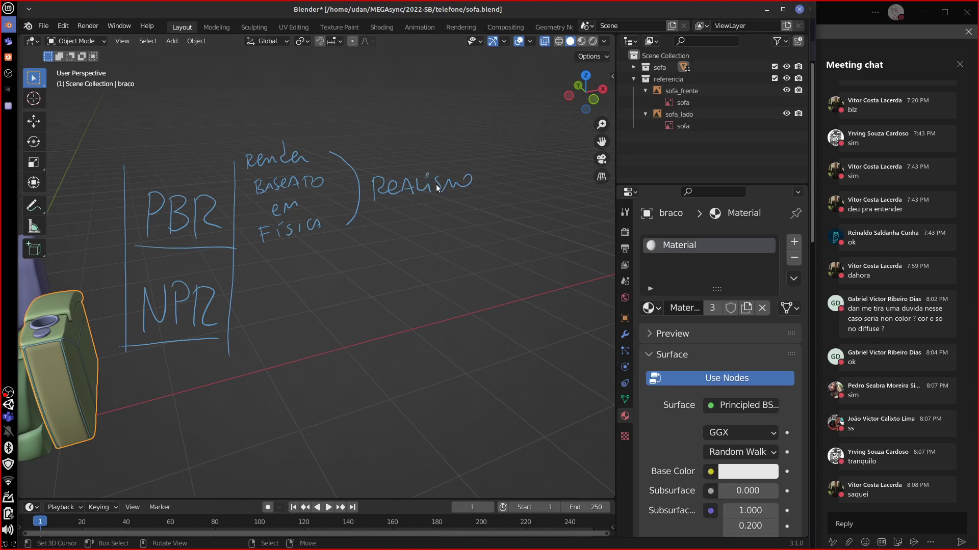
Switch to Firefox and look through the Blender Studio Spring page, viewing the "Spring first (work in progress) sequences" entry
left_click(8, 57)
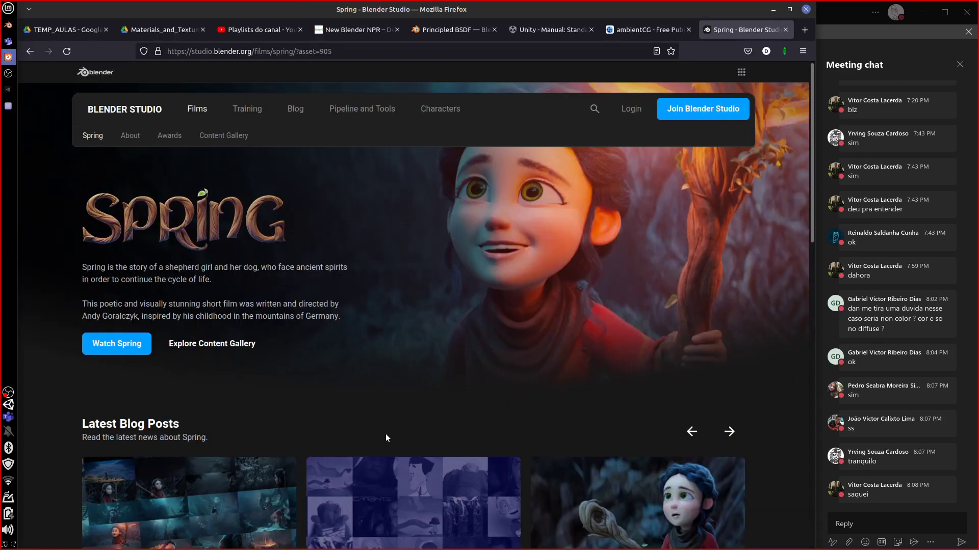
left_click_drag(811, 166, 795, 277)
scroll(795, 278, "down", 3)
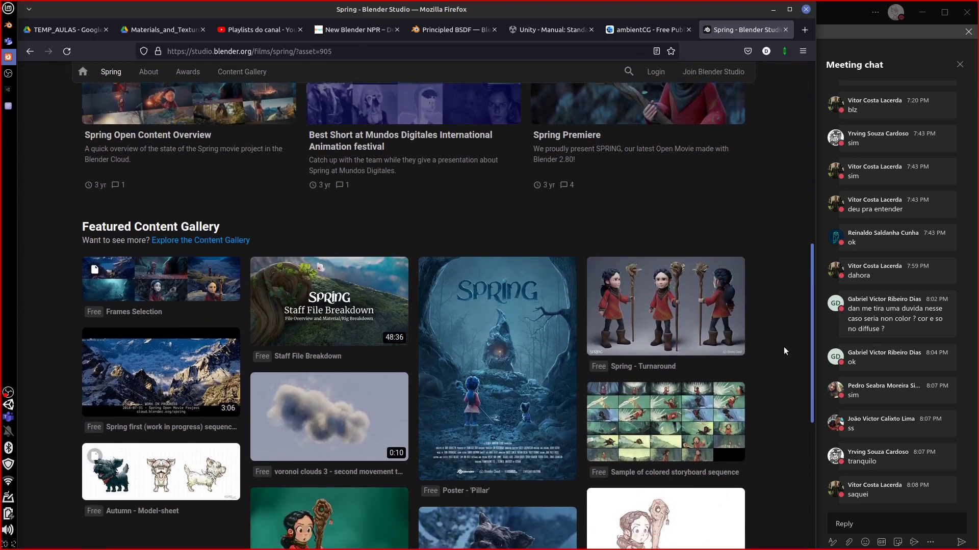
scroll(784, 346, "down", 2)
scroll(777, 356, "up", 3)
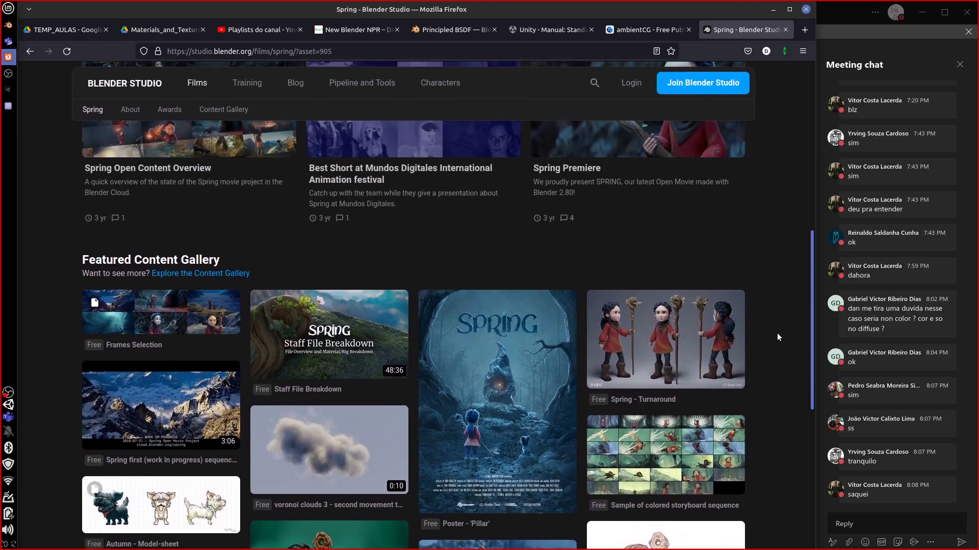
left_click(179, 400)
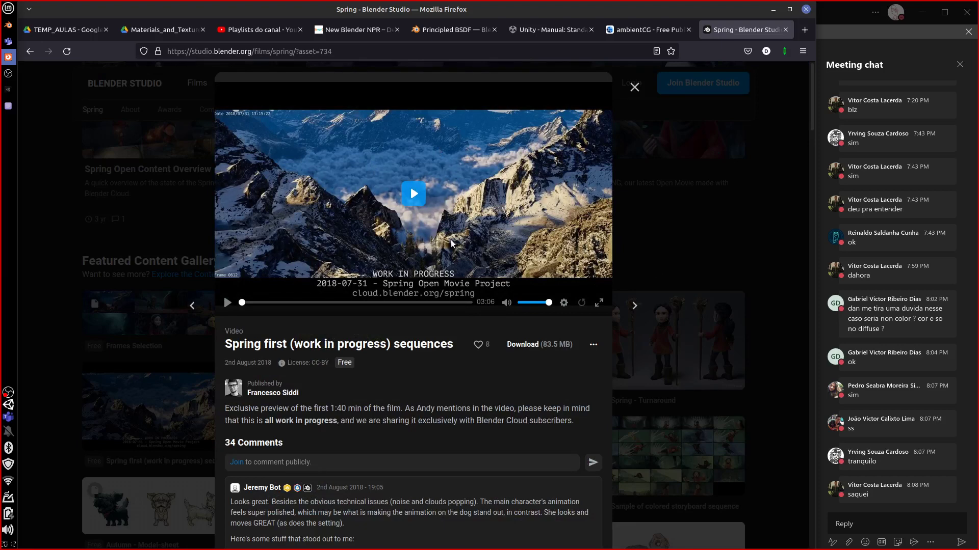
left_click(634, 87)
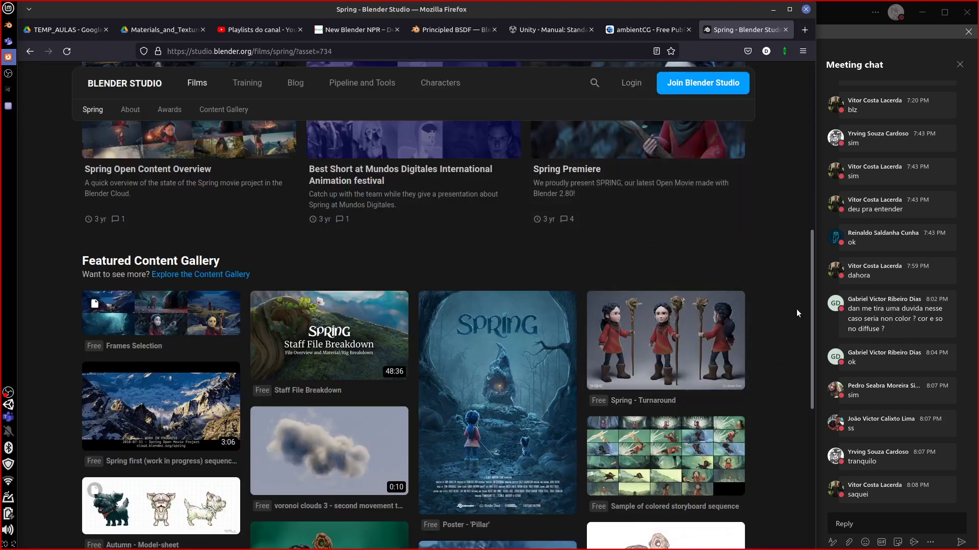
View the "Spring - Turnaround" character render enlarged from the Featured Content Gallery and return to the gallery
left_click_drag(811, 304, 796, 345)
left_click(656, 210)
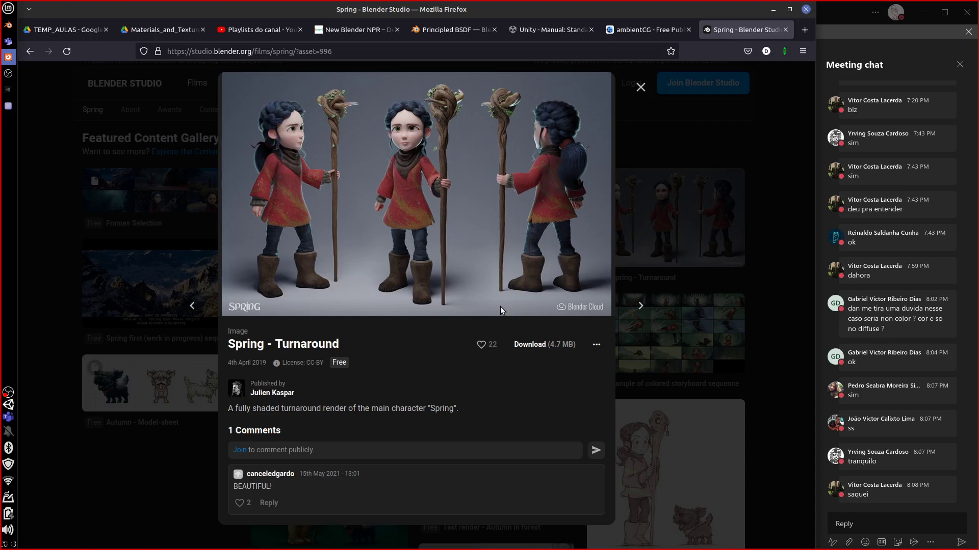
left_click(640, 87)
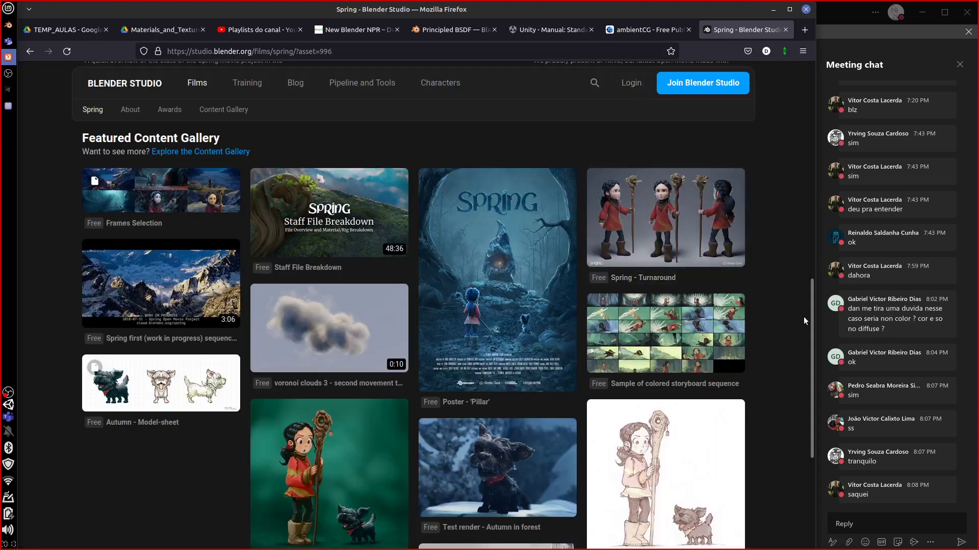
left_click_drag(811, 318, 781, 255)
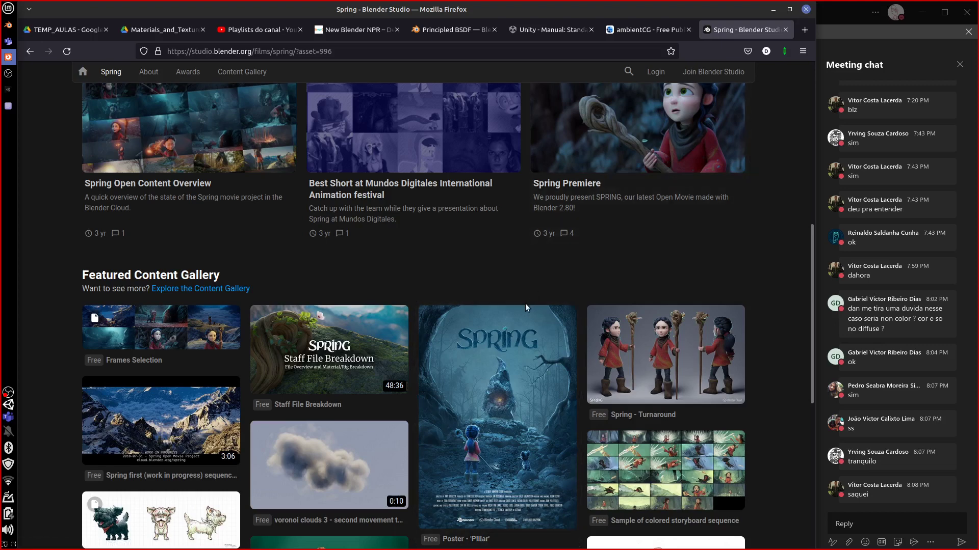
Examine the PBR material samples on the ambientCG home page
left_click(647, 29)
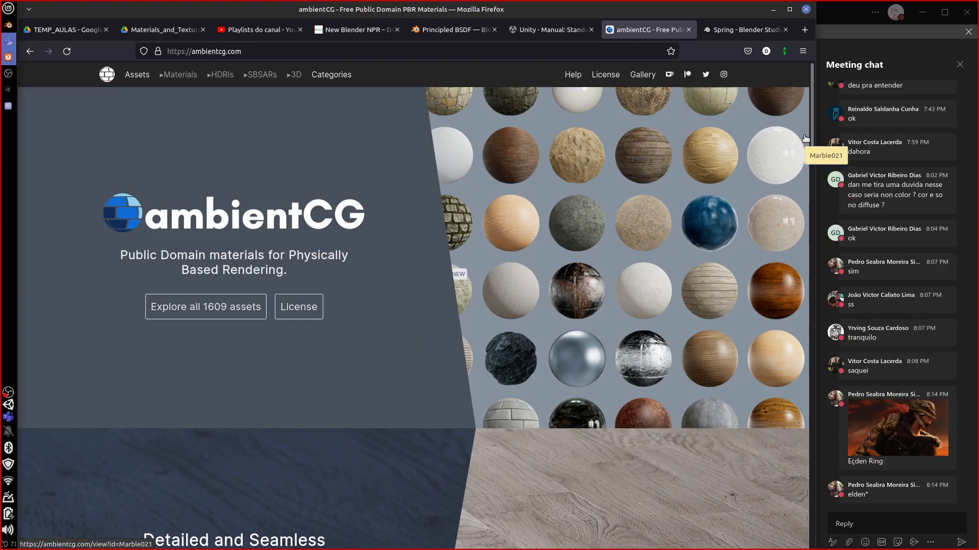
mouse_move(810, 121)
left_mouse_down()
mouse_move(806, 161)
mouse_move(810, 111)
left_mouse_up()
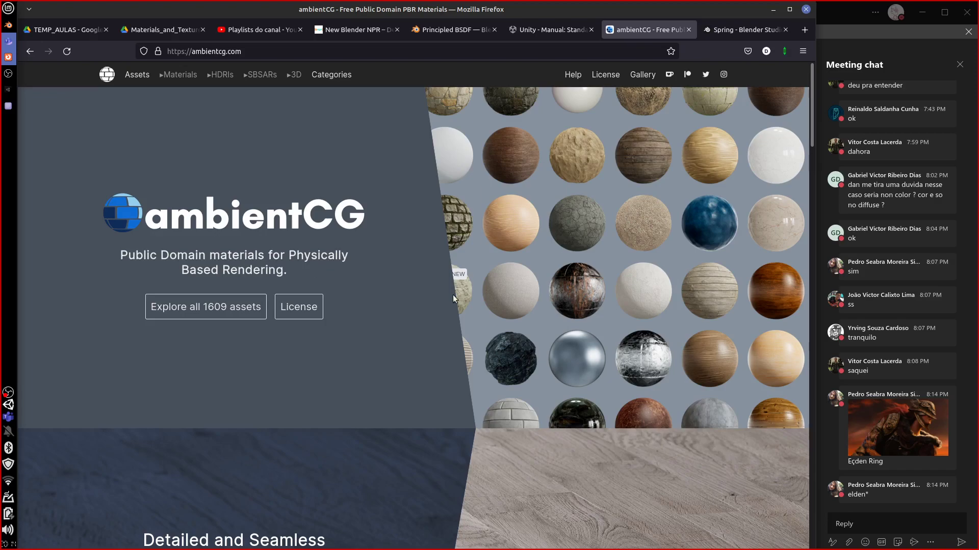
left_click_drag(811, 140, 775, 91)
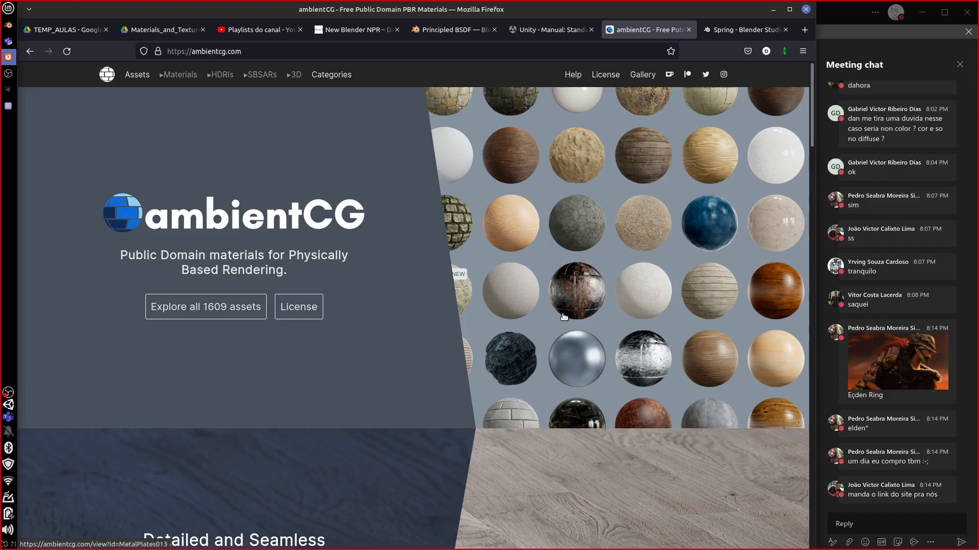
left_click(765, 29)
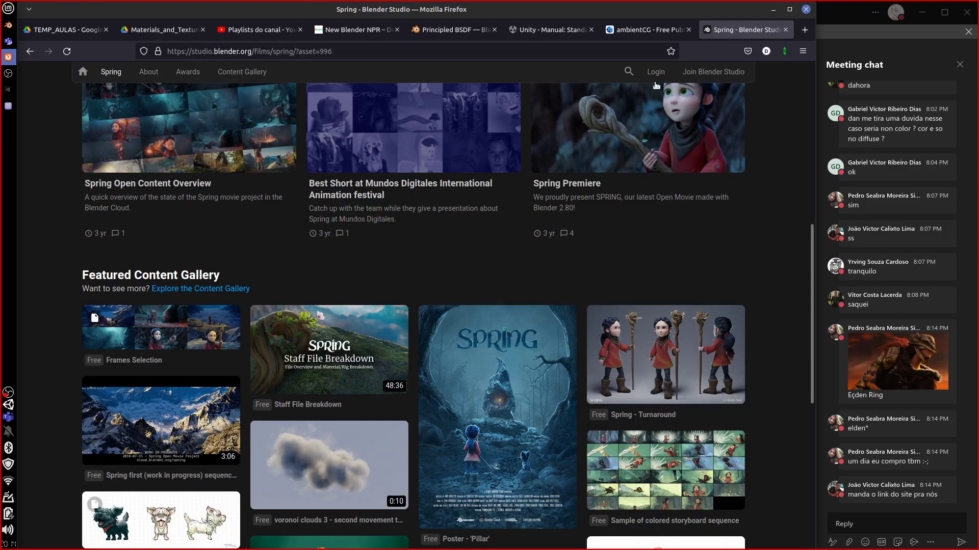
left_click(342, 51)
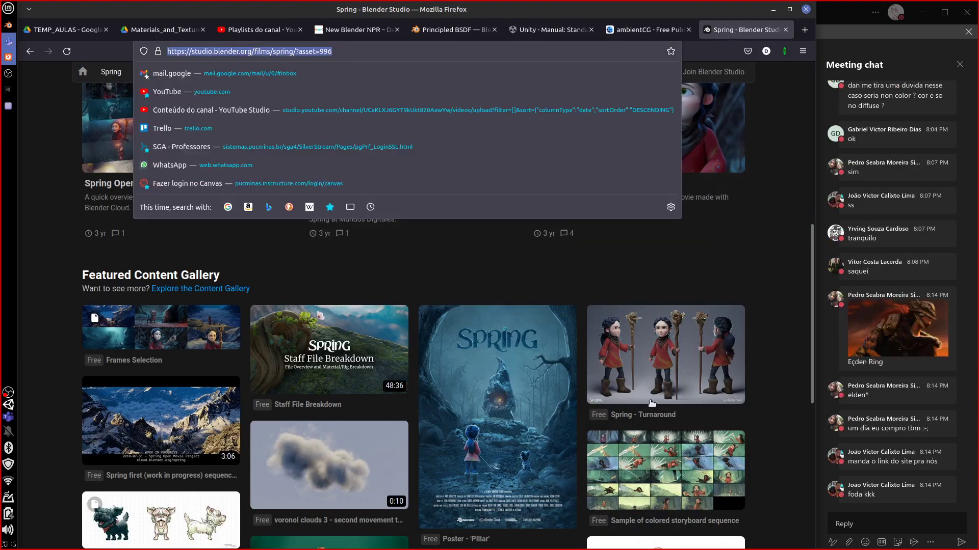
left_click(873, 524)
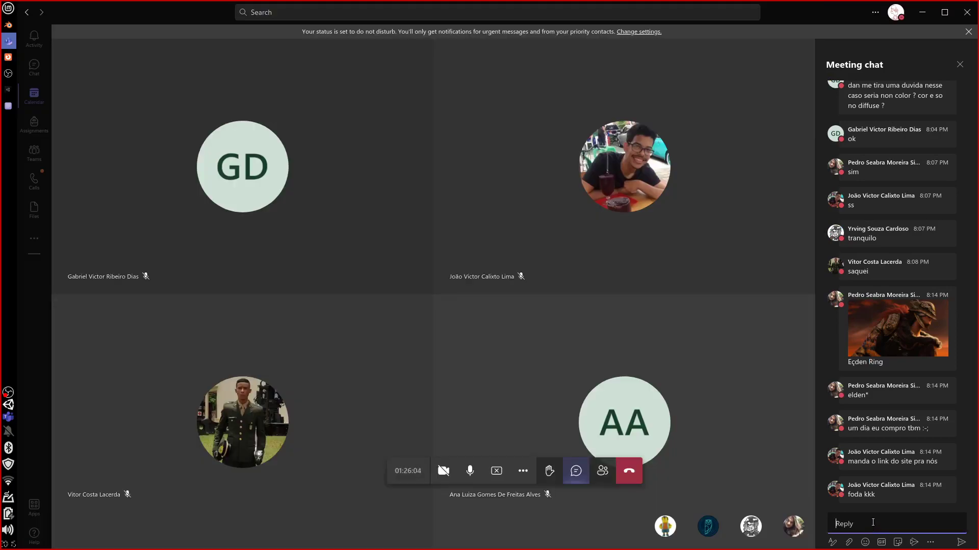
key("ctrl+v")
key("Return")
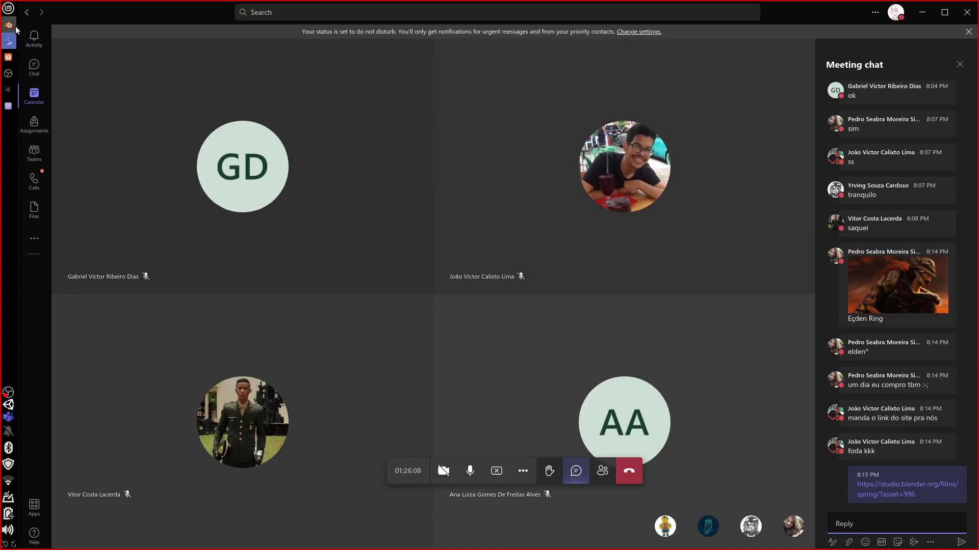
left_click(8, 57)
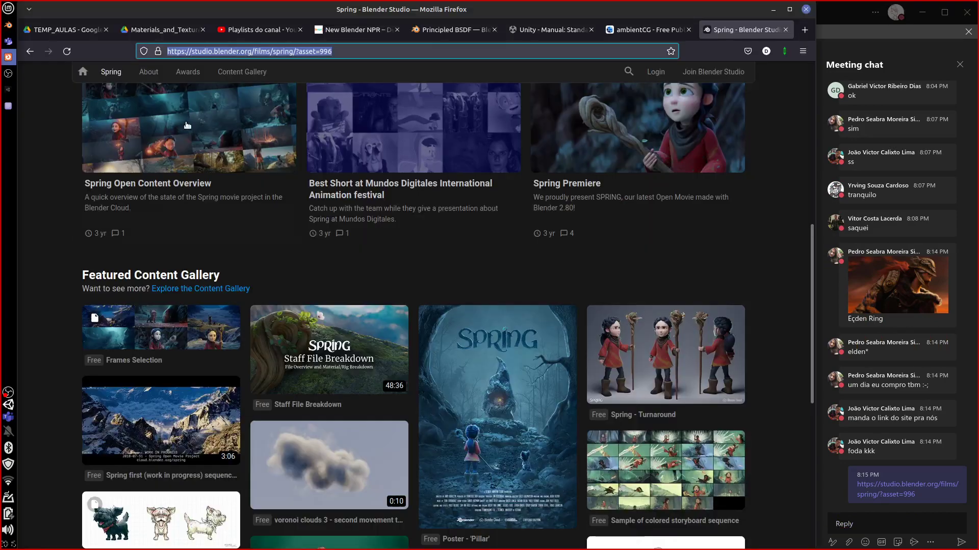
left_click(632, 32)
left_click(355, 58)
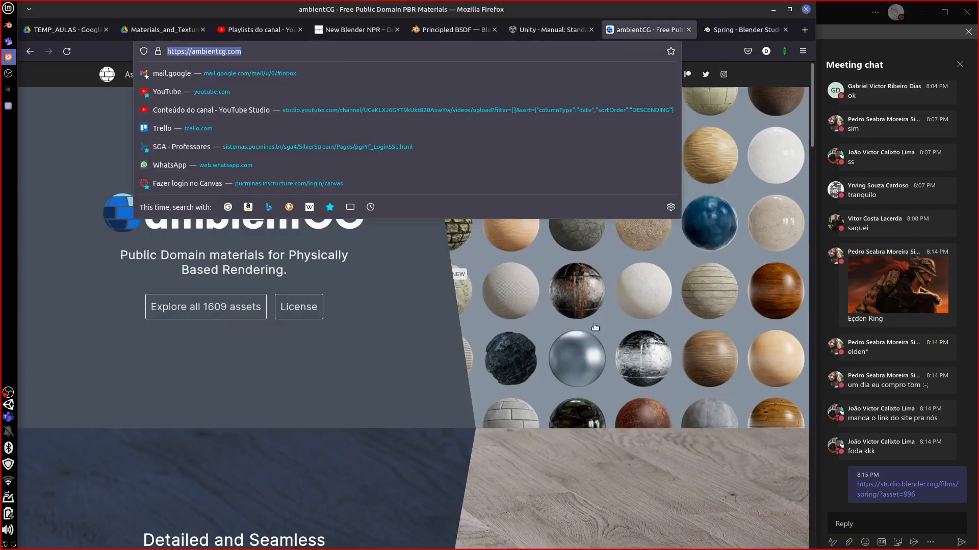
key("ctrl+c")
key("alt+Tab")
left_click(876, 523)
key("ctrl+v")
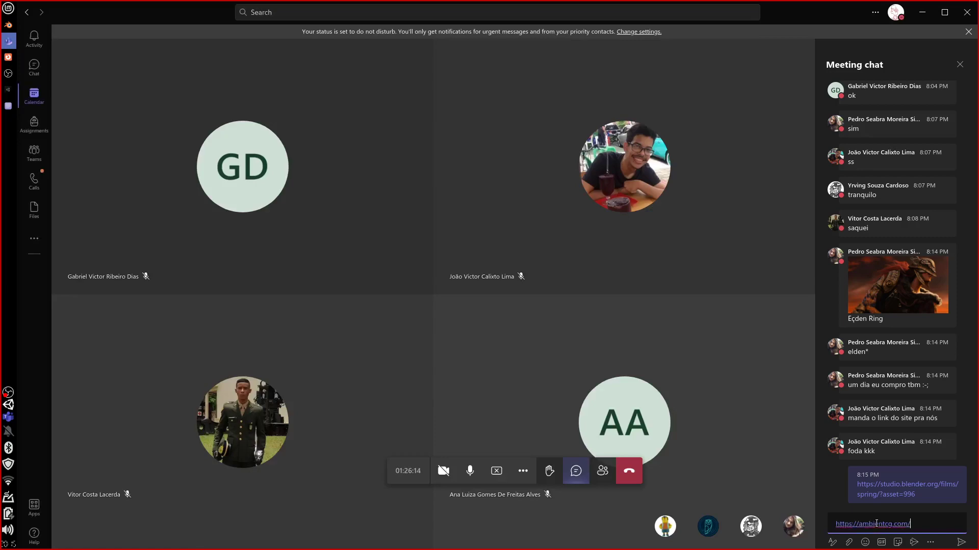
key("Return")
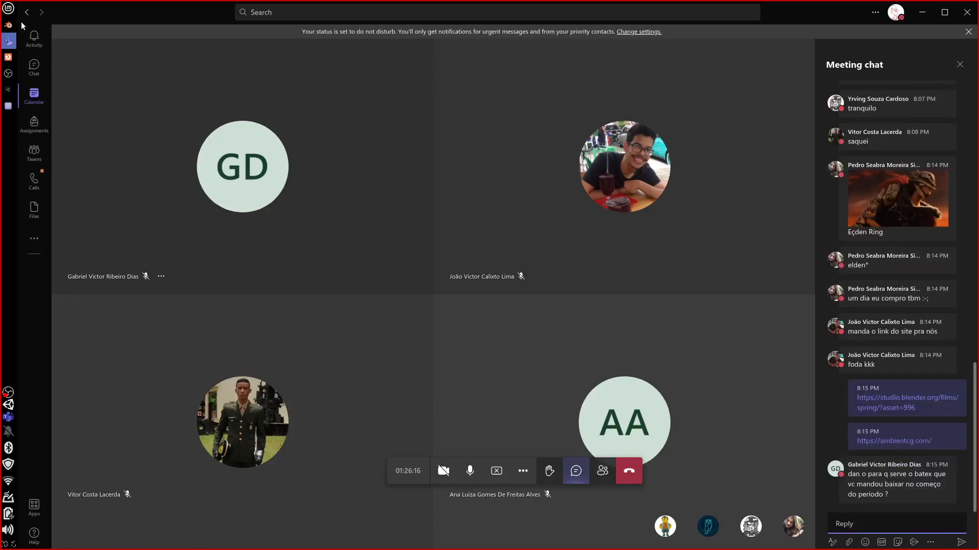
Copy the sharing link of the Materials_and_Textures folder in Google Drive and send it in the Teams meeting chat
left_click(9, 24)
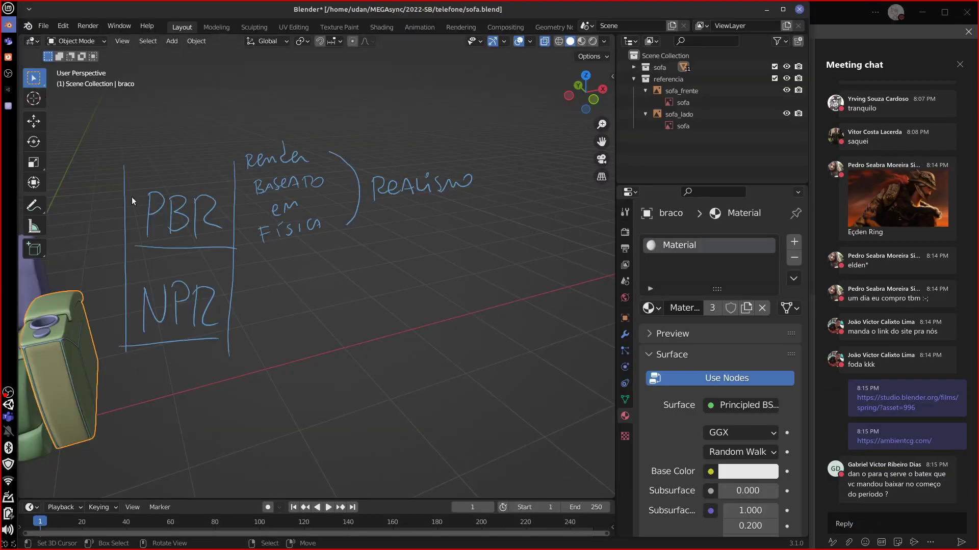
left_click(8, 58)
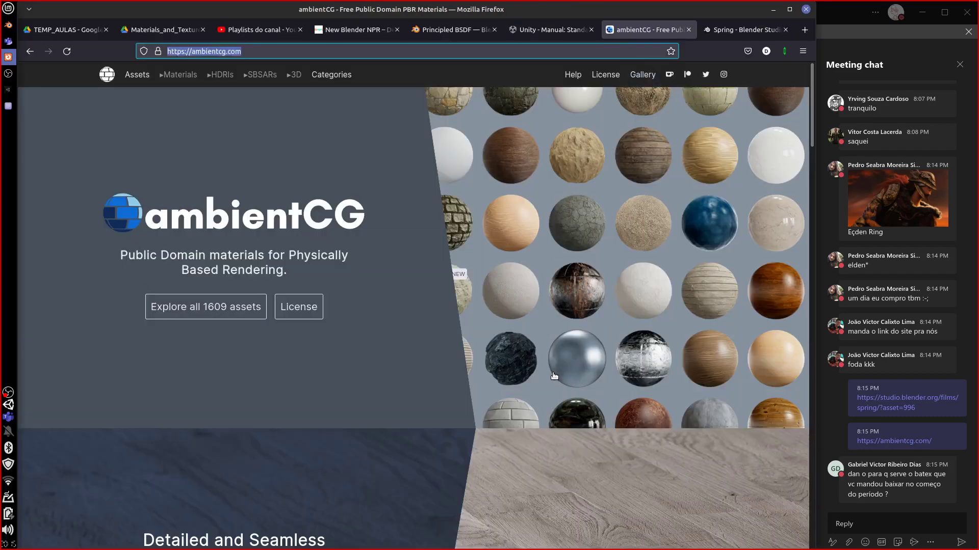
left_click(155, 29)
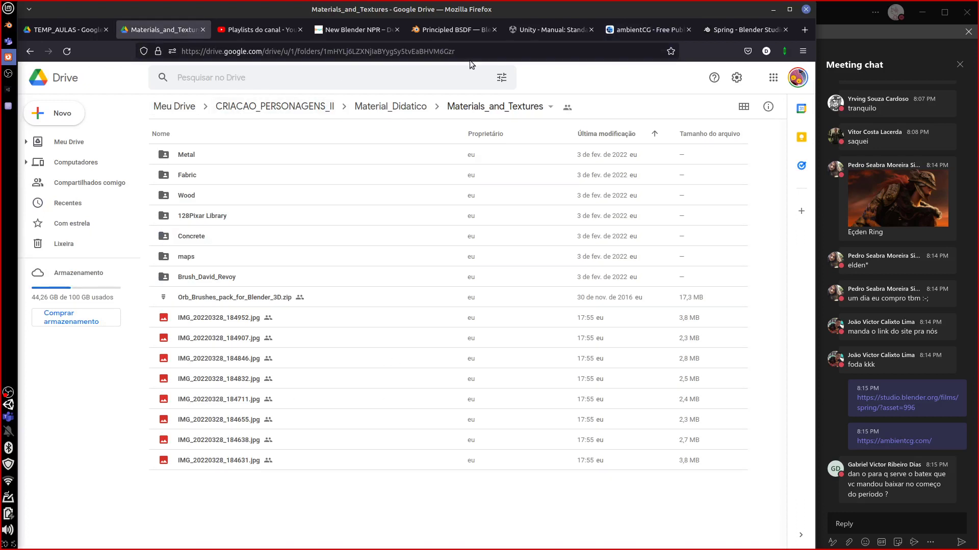
left_click(568, 107)
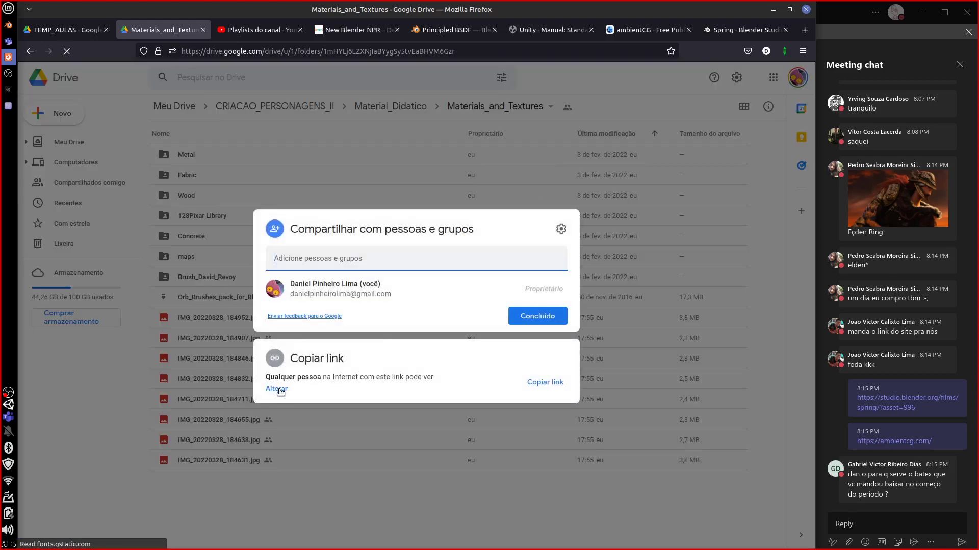
left_click(545, 383)
left_click(377, 496)
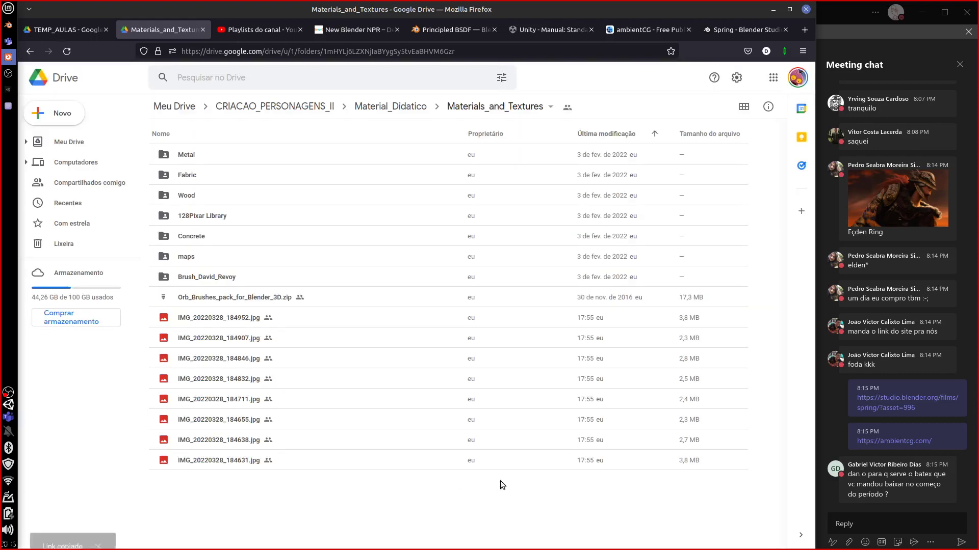
left_click(867, 524)
key("ctrl+v")
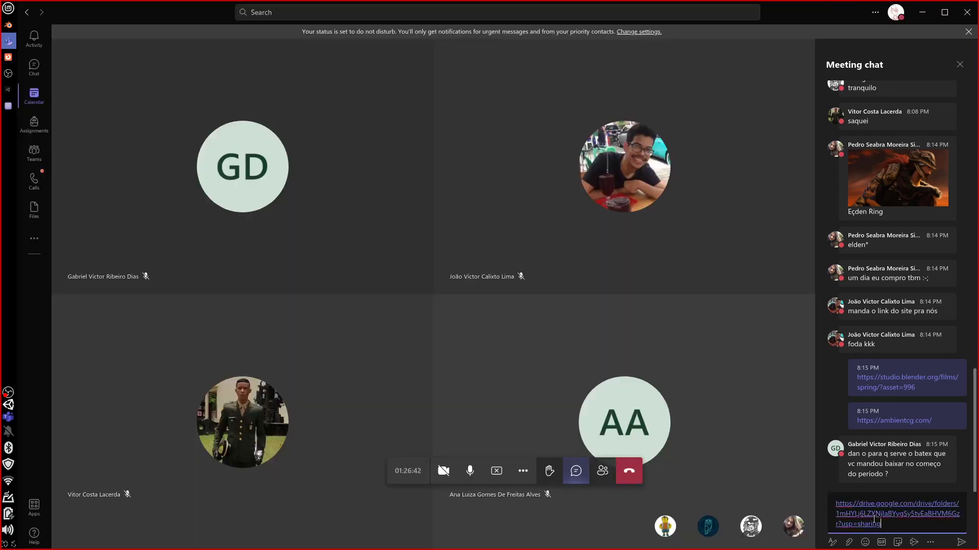
key("Return")
Preview the photos IMG_20220328_184952.jpg, 184907, 184846 and 184832 one after another in the Materials_and_Textures Drive folder in Firefox
left_click(8, 24)
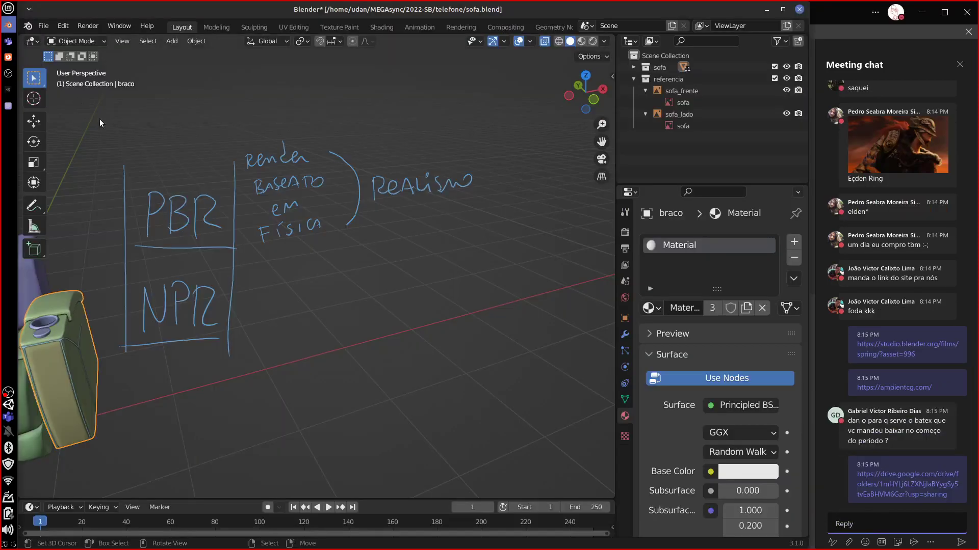
left_click(8, 56)
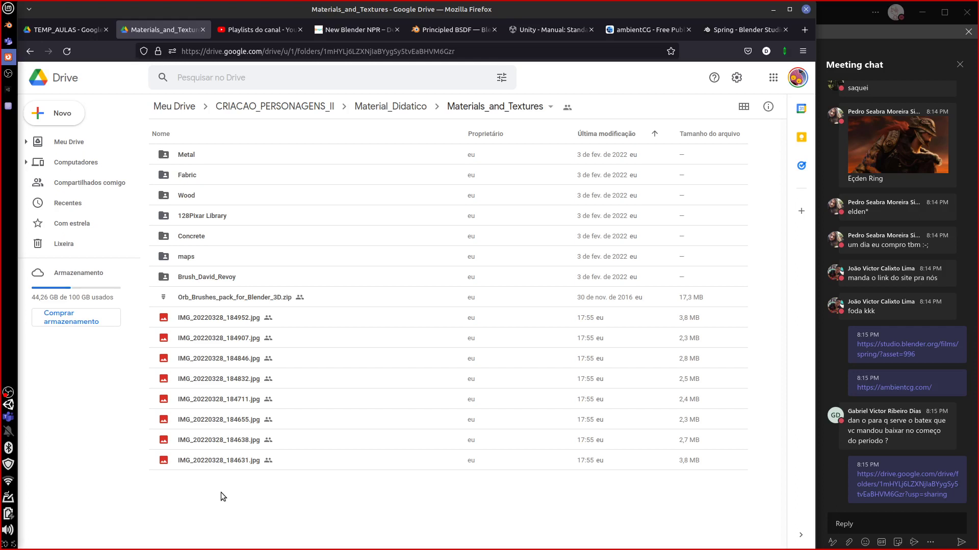
left_click(240, 320)
double_click(240, 321)
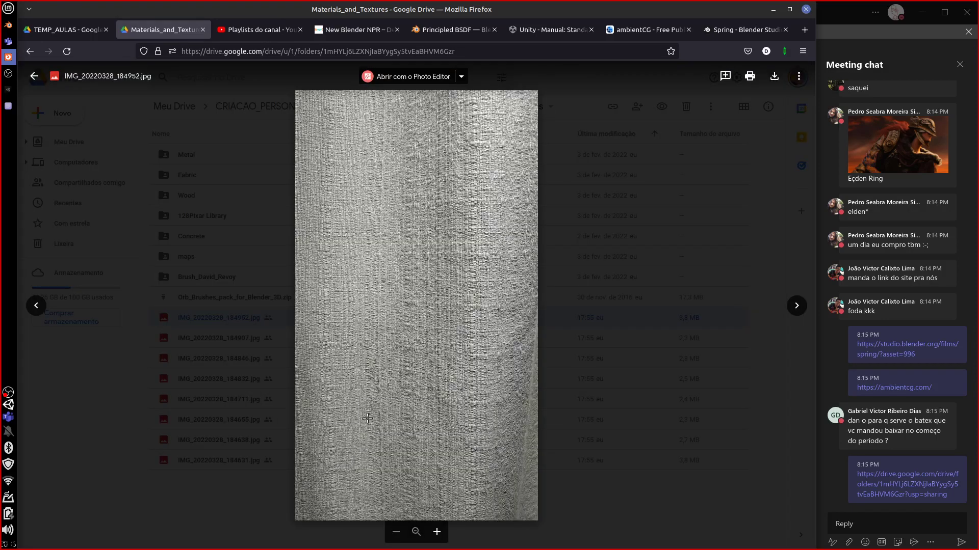
left_click(221, 503)
double_click(231, 339)
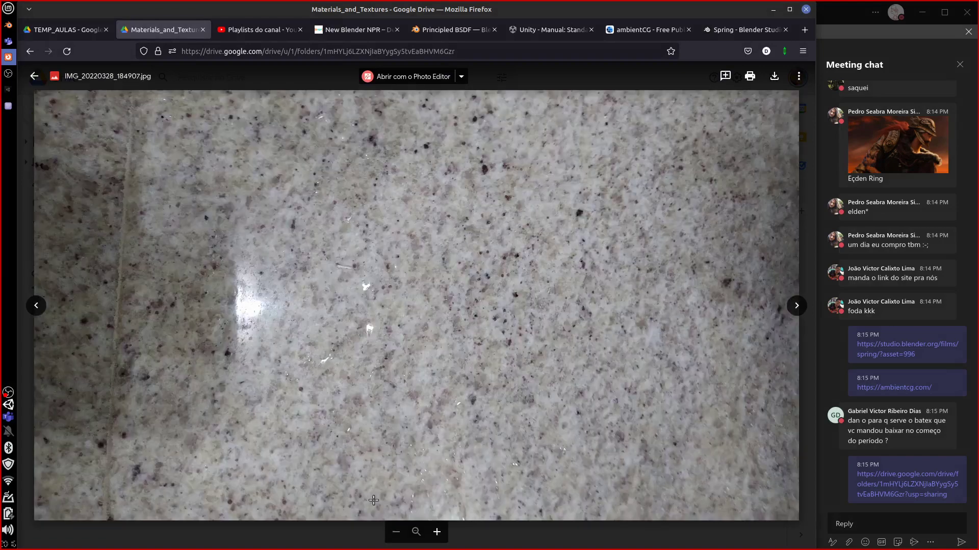
left_click(308, 528)
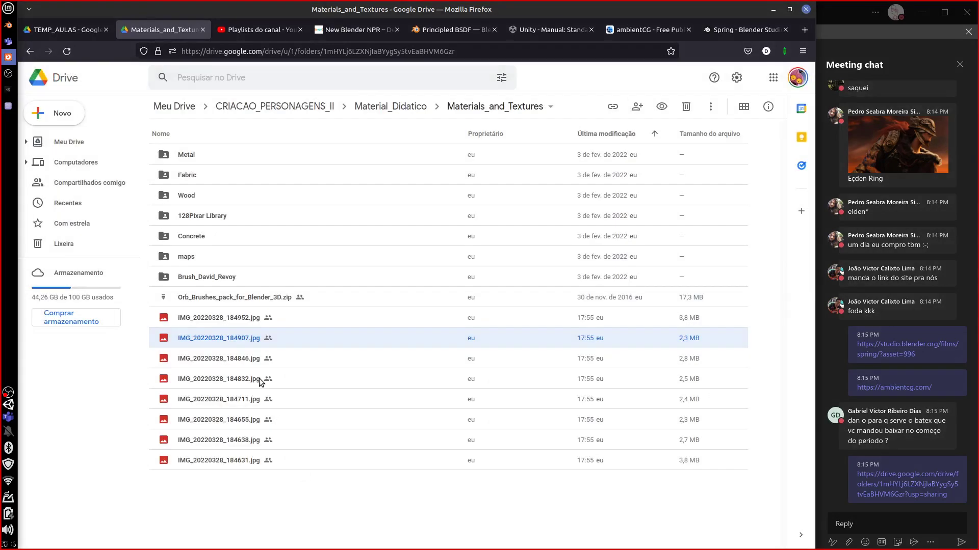
double_click(230, 360)
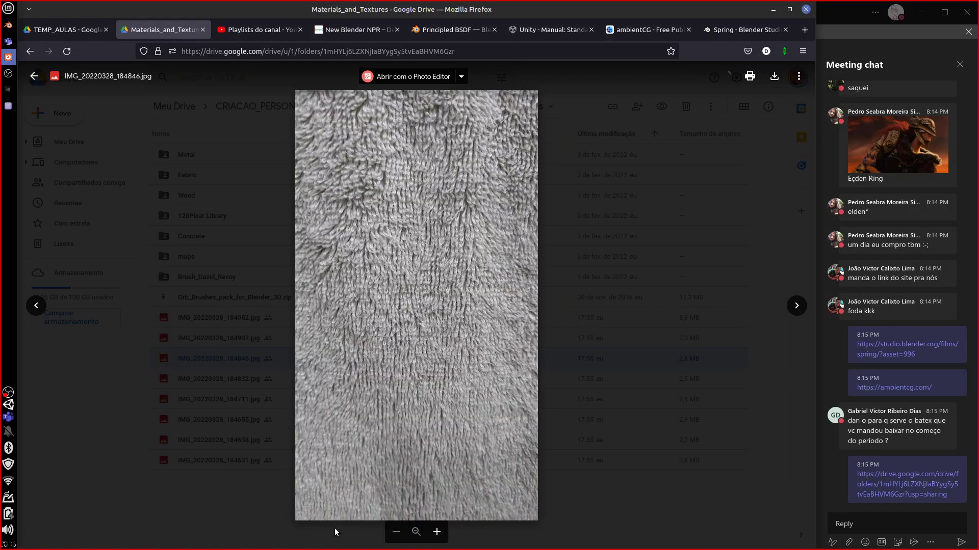
left_click(334, 525)
double_click(247, 378)
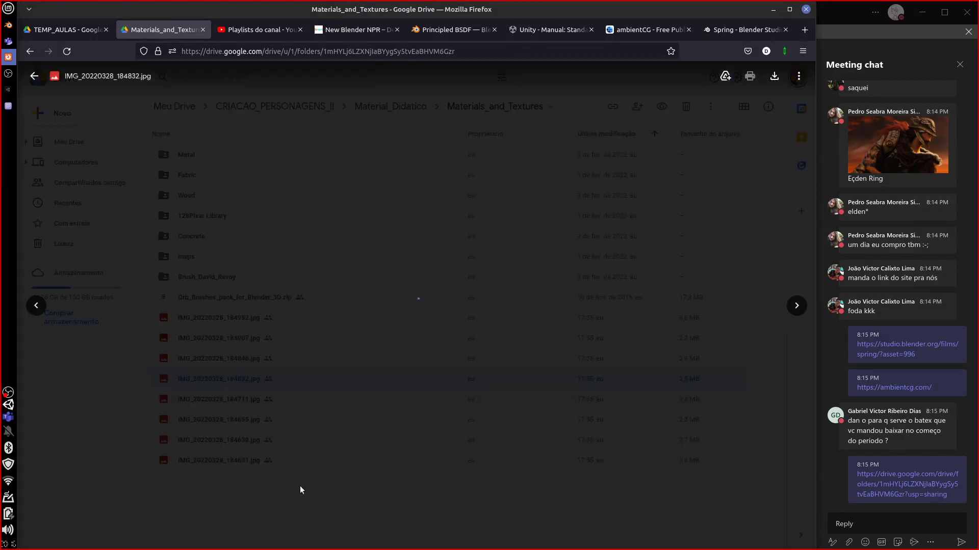
left_click(258, 514)
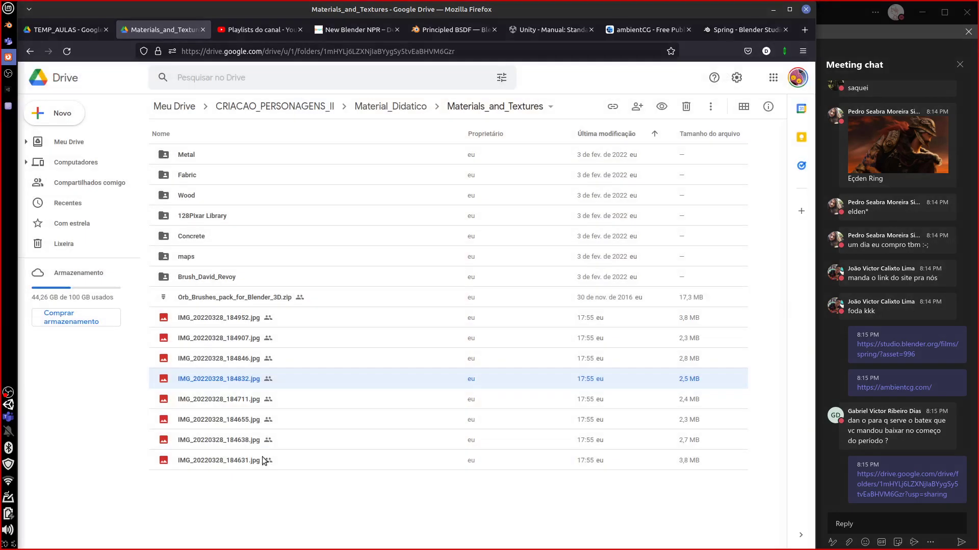
Preview the remaining texture photos IMG_20220328_184711.jpg, 184655, 184638 and 184631 in the folder, closing each preview
double_click(244, 401)
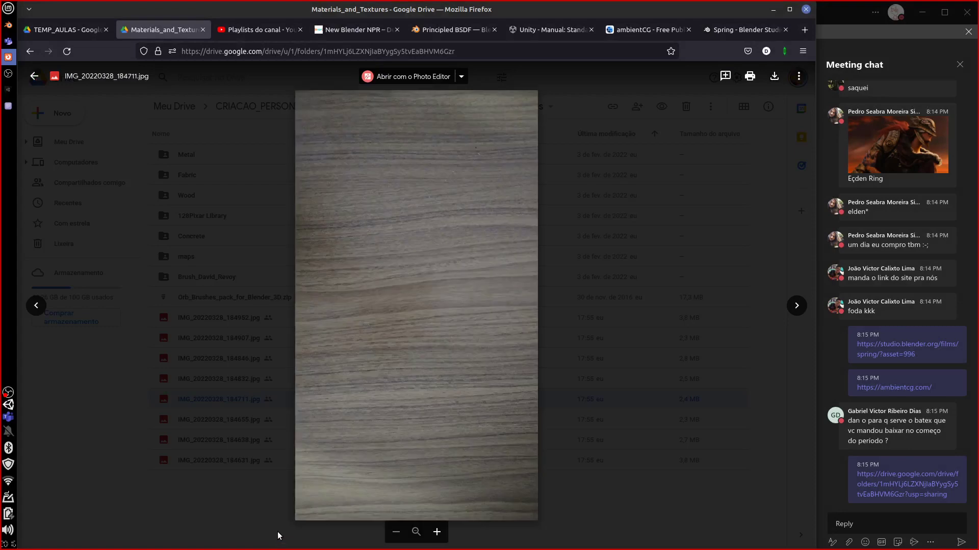
left_click(271, 513)
left_click(242, 420)
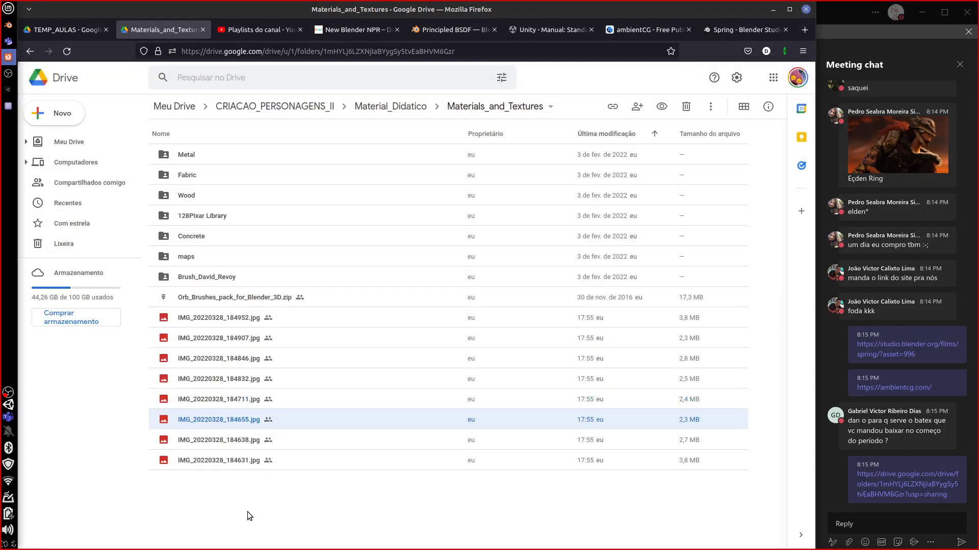
double_click(246, 420)
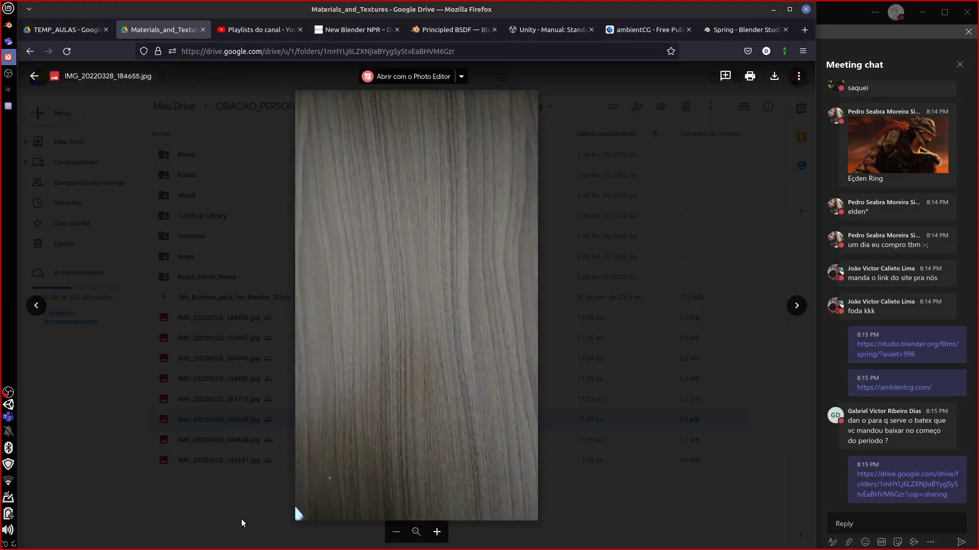
left_click(245, 498)
double_click(233, 440)
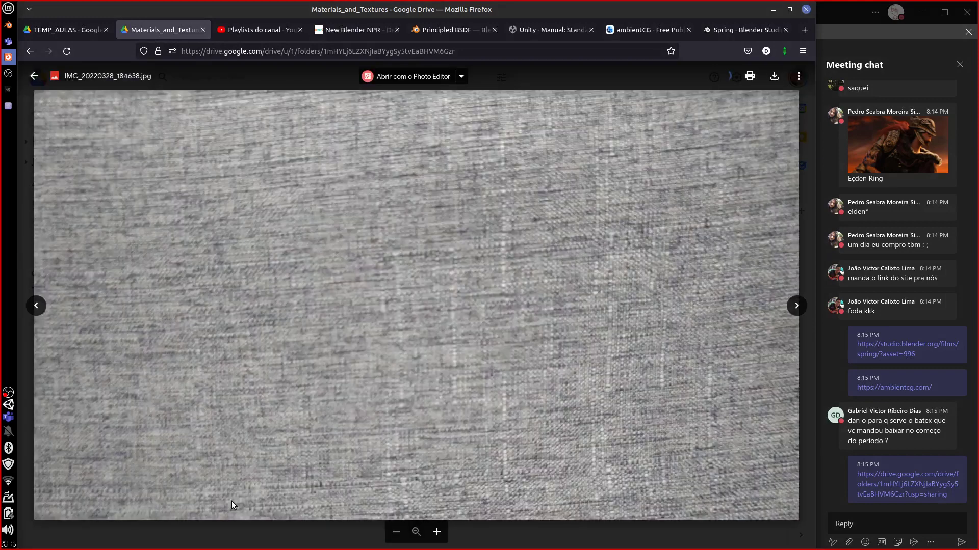
left_click(215, 528)
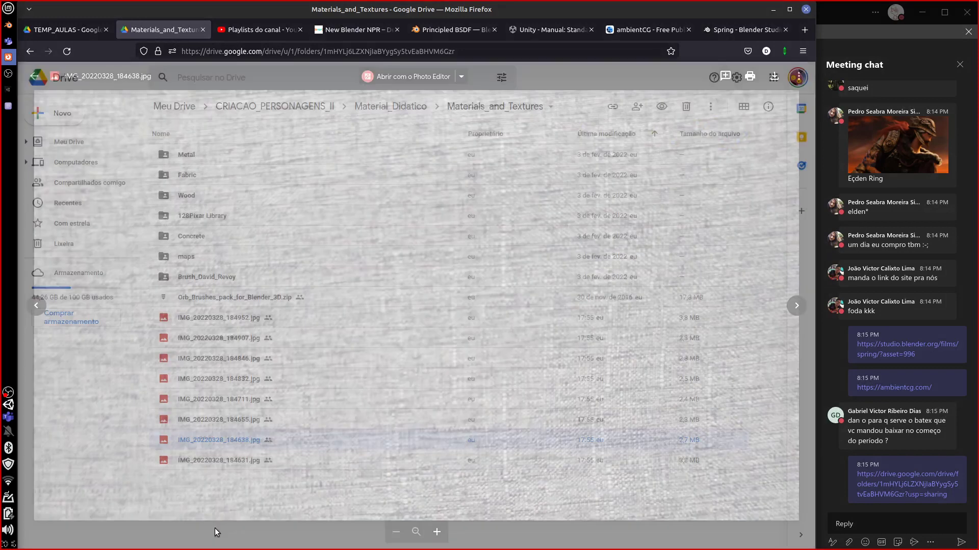
double_click(246, 463)
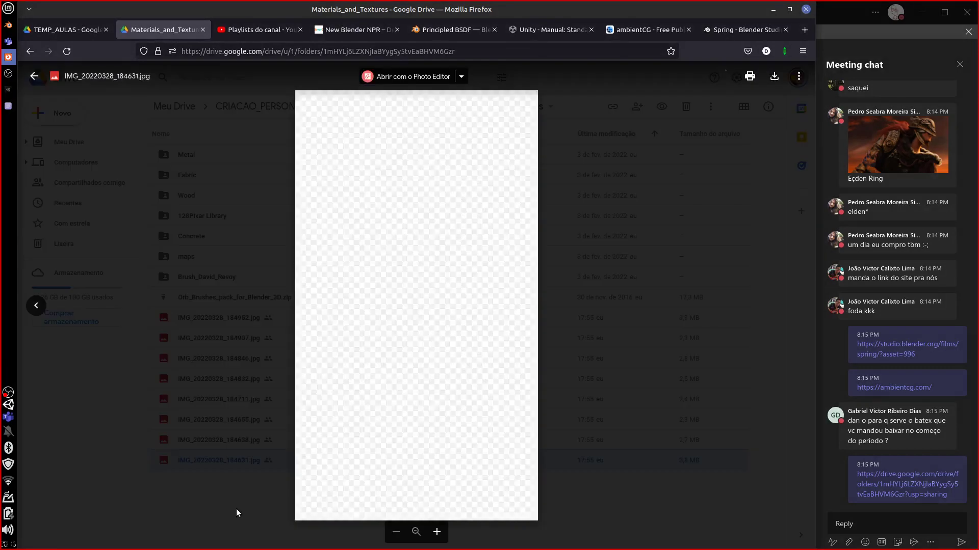
left_click(222, 516)
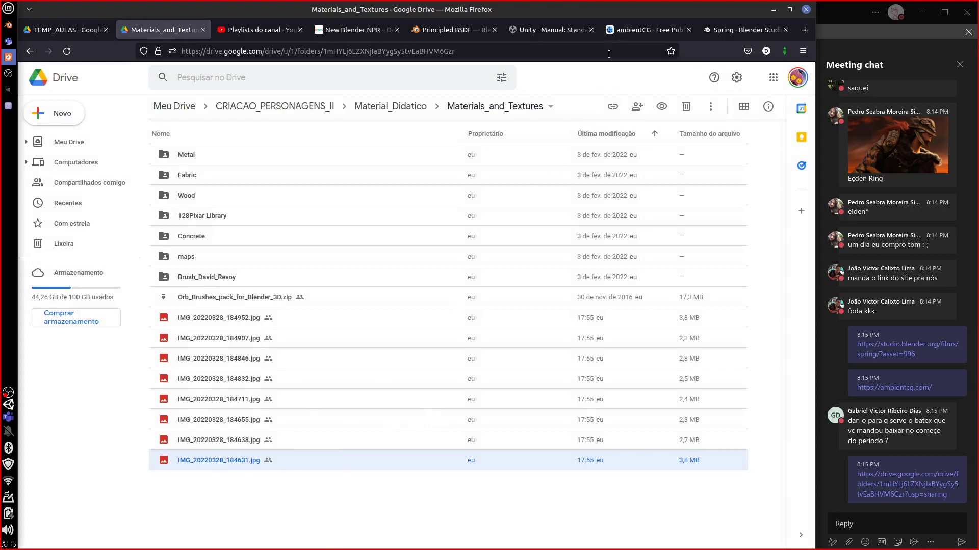
Revisit the ambientCG and Spring pages, and return to the PBR and NPR annotations in Blender
left_click(643, 30)
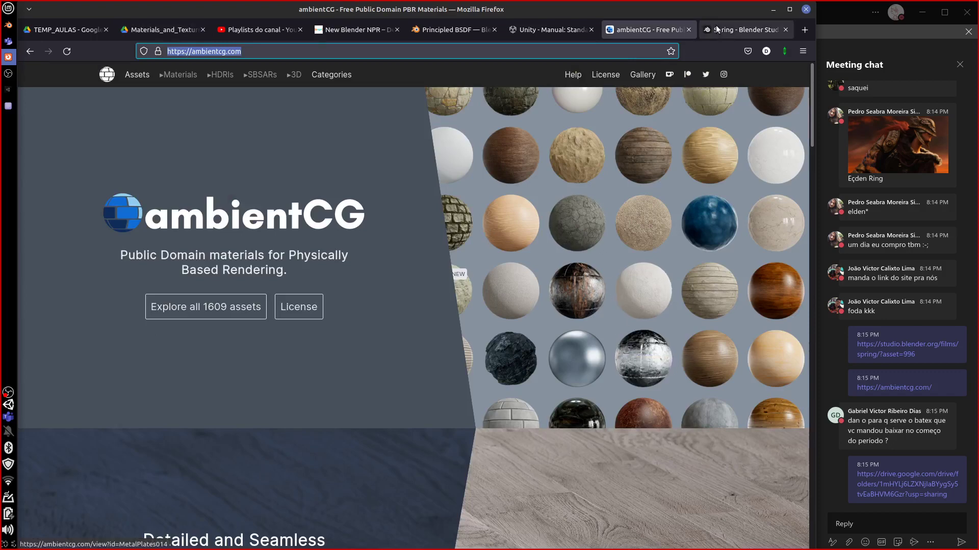
left_click(741, 29)
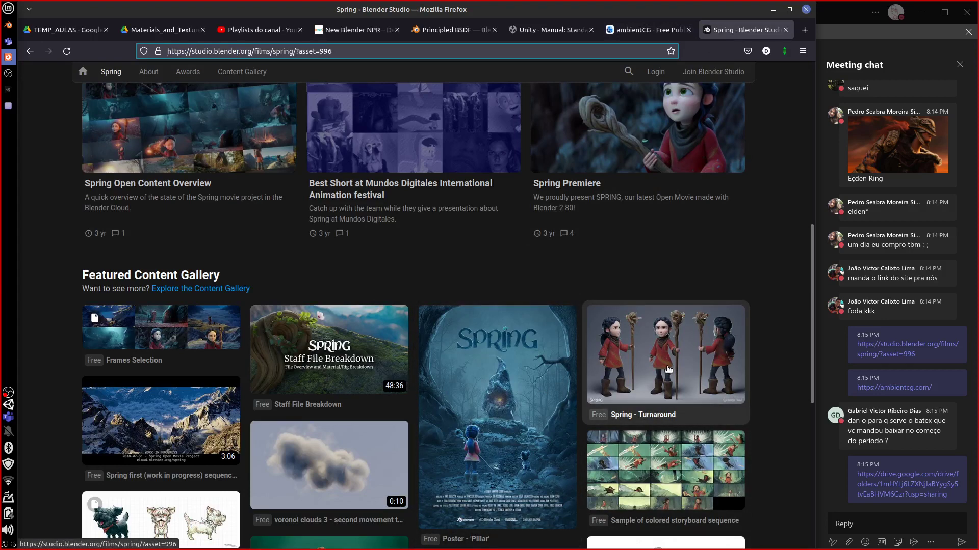
left_click(640, 29)
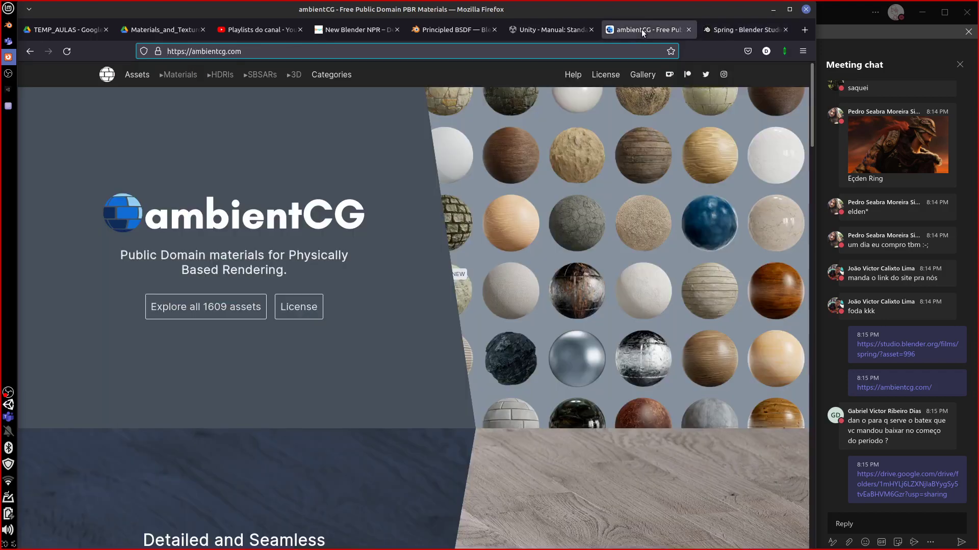
left_click(8, 25)
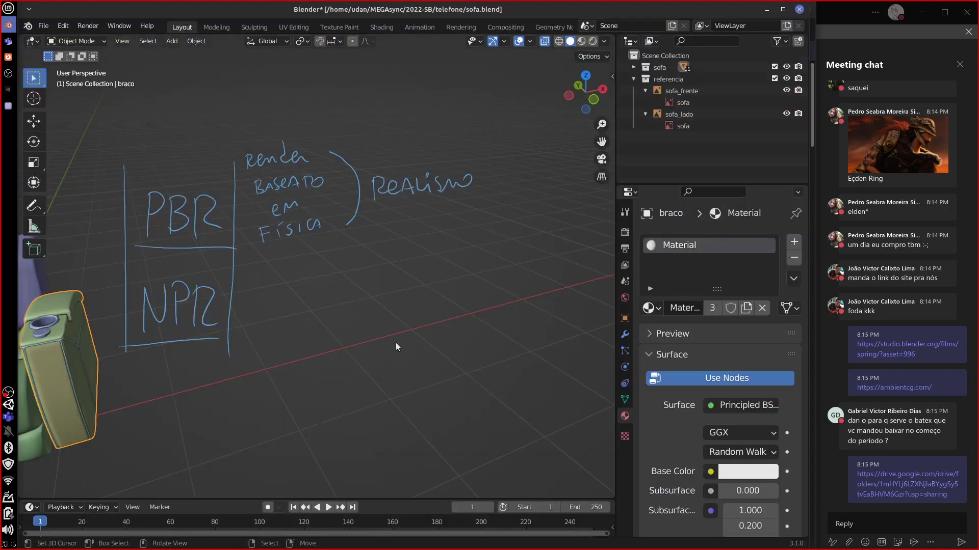
mouse_move(326, 359)
middle_mouse_down("shift")
mouse_move(372, 348)
mouse_move(386, 312)
middle_mouse_up("shift")
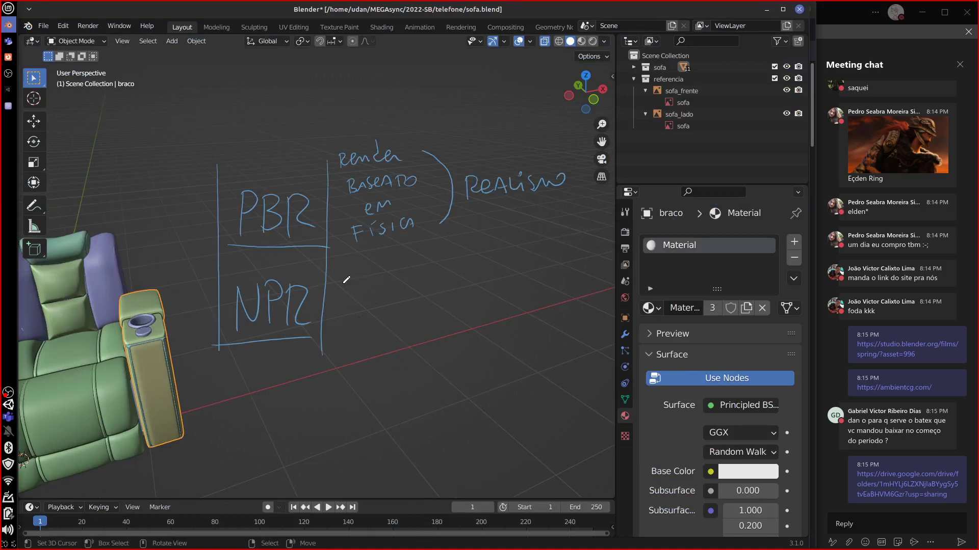
Try the handwritten annotation "NÃO - FOTOREALISMO" beside the NPR label, and erase it
mouse_move(345, 280)
left_mouse_down()
mouse_move(356, 264)
mouse_move(378, 264)
left_mouse_up()
left_click_drag(346, 311, 357, 296)
mouse_move(363, 309)
left_mouse_down()
mouse_move(364, 295)
mouse_move(375, 306)
mouse_move(386, 295)
left_mouse_up()
left_click_drag(388, 299, 408, 298)
mouse_move(409, 302)
left_mouse_down()
mouse_move(441, 295)
mouse_move(393, 305)
mouse_move(361, 299)
mouse_move(351, 264)
mouse_move(365, 279)
left_mouse_up()
mouse_move(427, 263)
left_mouse_down()
mouse_move(429, 280)
mouse_move(473, 276)
left_mouse_up()
left_click_drag(474, 267, 516, 276)
left_click_drag(521, 265, 524, 269)
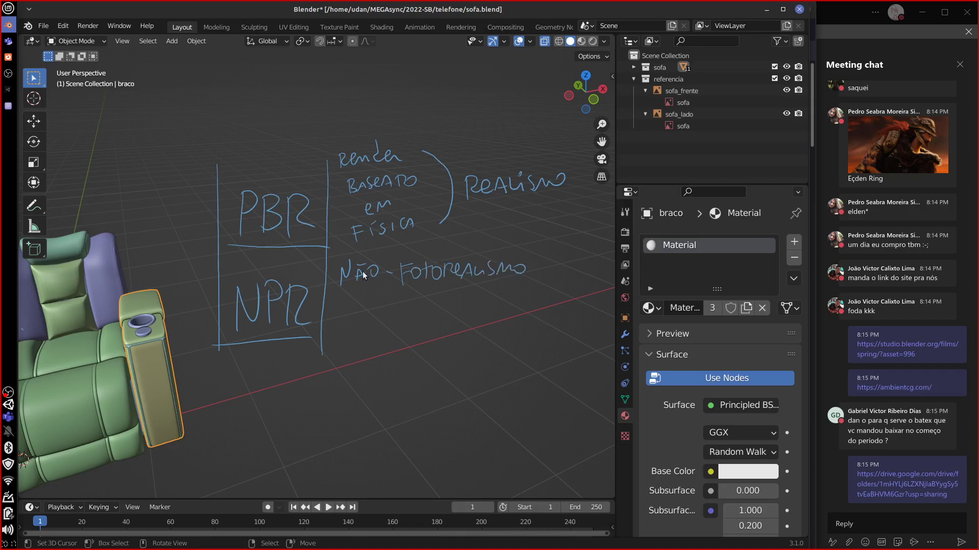
left_click_drag(363, 275, 406, 277, "ctrl")
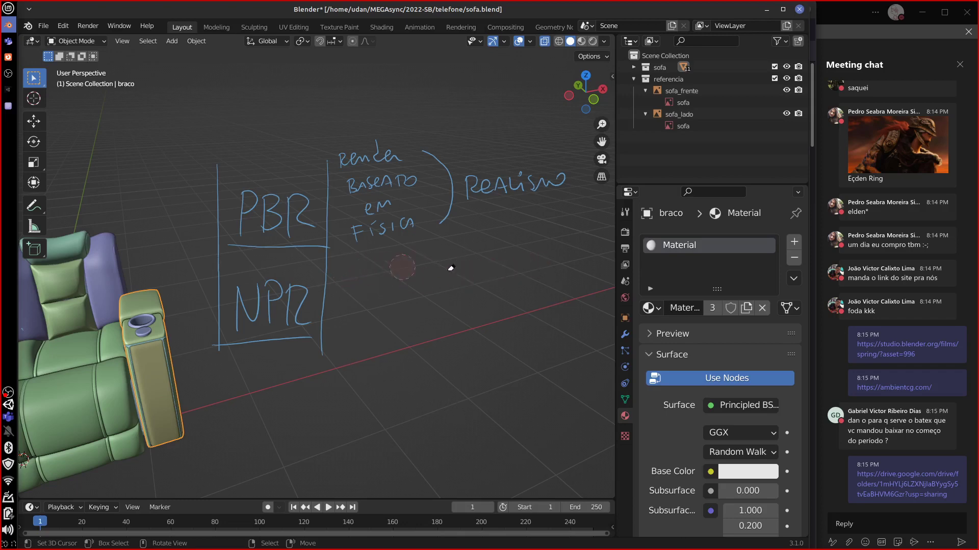
Handwrite "Render NÃO FOTOREALISTA" on two lines beside the NPR label with the Annotate tool
mouse_move(347, 266)
left_mouse_down()
mouse_move(380, 287)
mouse_move(397, 260)
mouse_move(410, 288)
mouse_move(427, 289)
left_mouse_up()
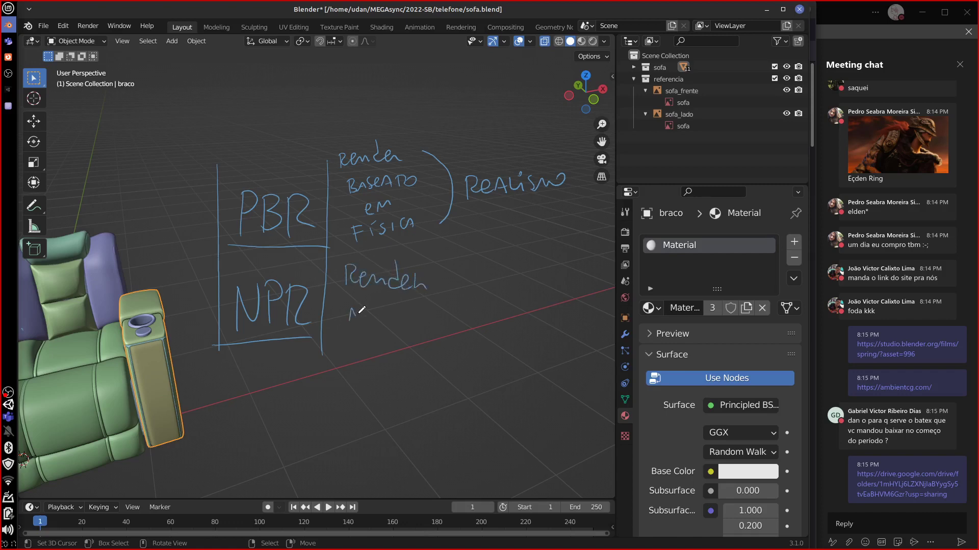
left_click_drag(364, 318, 372, 317)
left_click_drag(362, 309, 407, 325)
left_click_drag(408, 313, 440, 308)
left_click_drag(445, 308, 490, 320)
left_click_drag(491, 312, 499, 315)
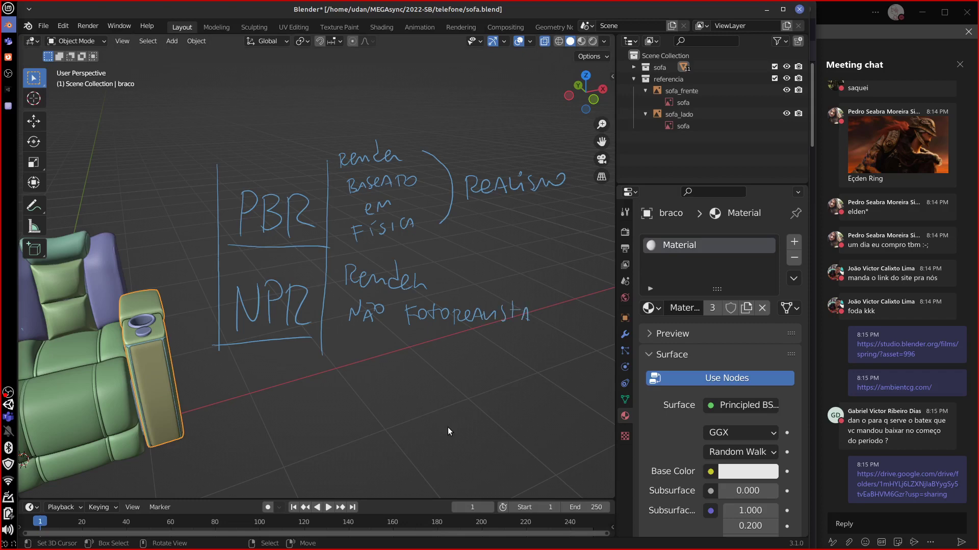
Switch to Firefox and examine the non-photorealistic artwork in the Blender NPR site's tweet feed
left_click(9, 57)
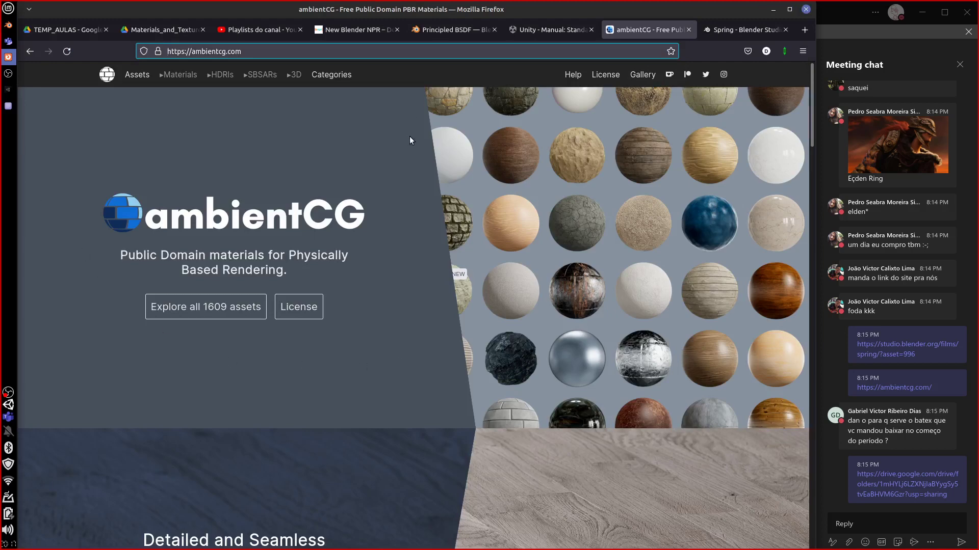
left_click(363, 28)
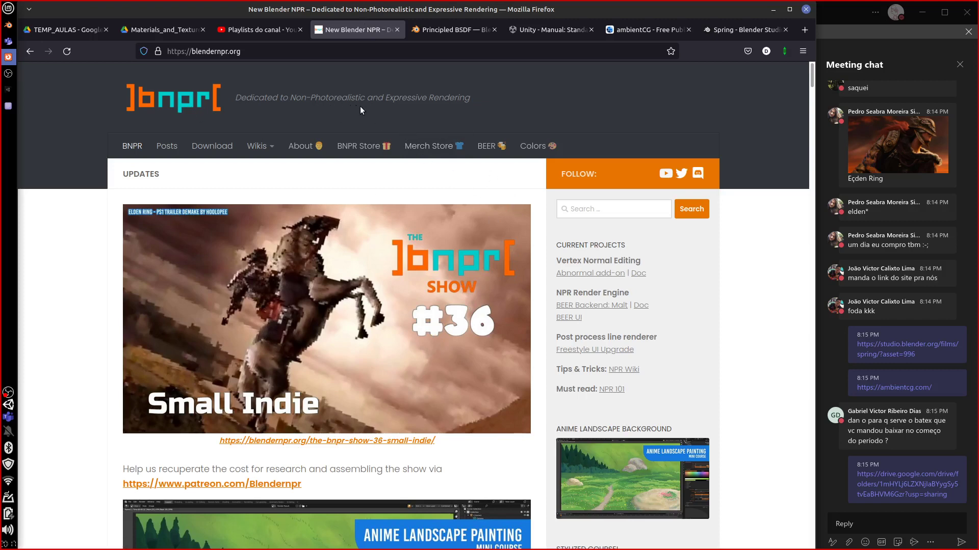
left_click(807, 96)
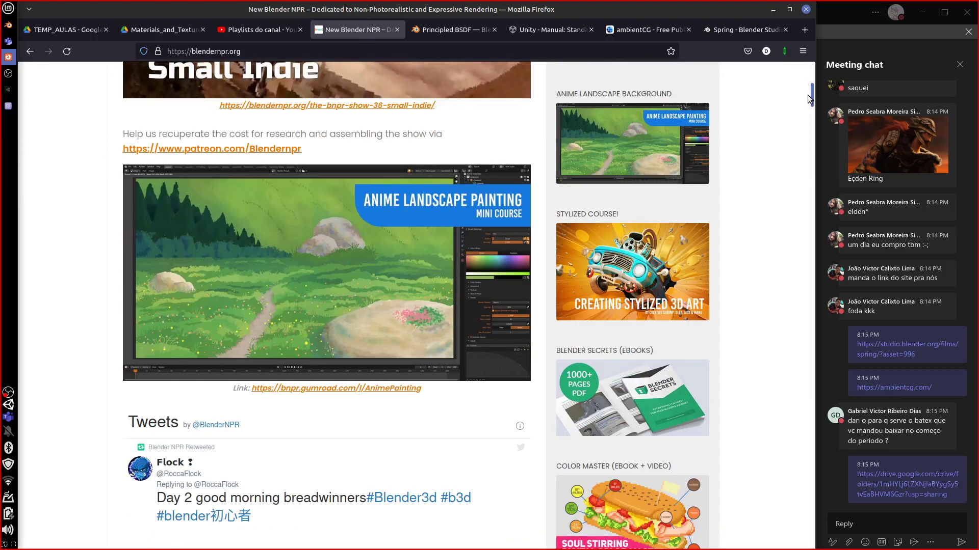
left_click_drag(807, 95, 779, 243)
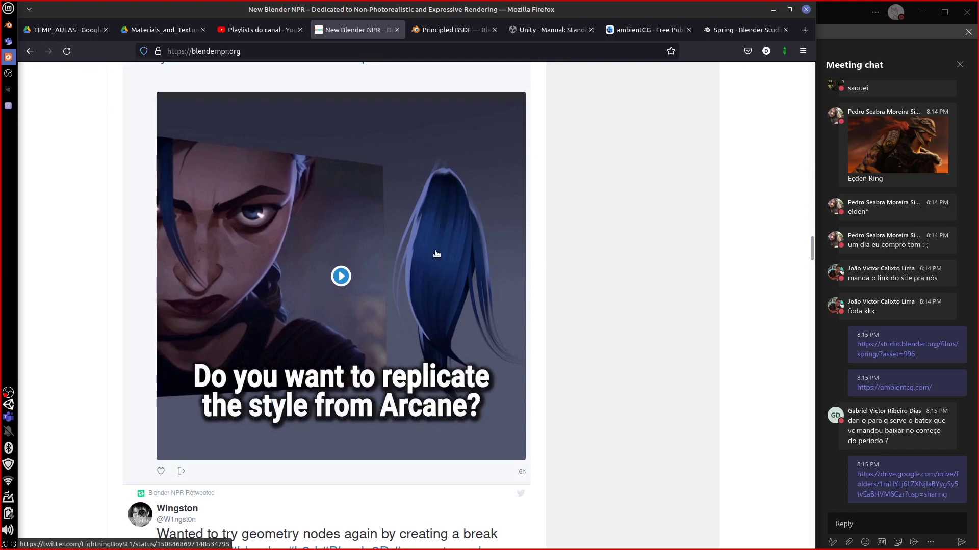
scroll(812, 257, "down", 1)
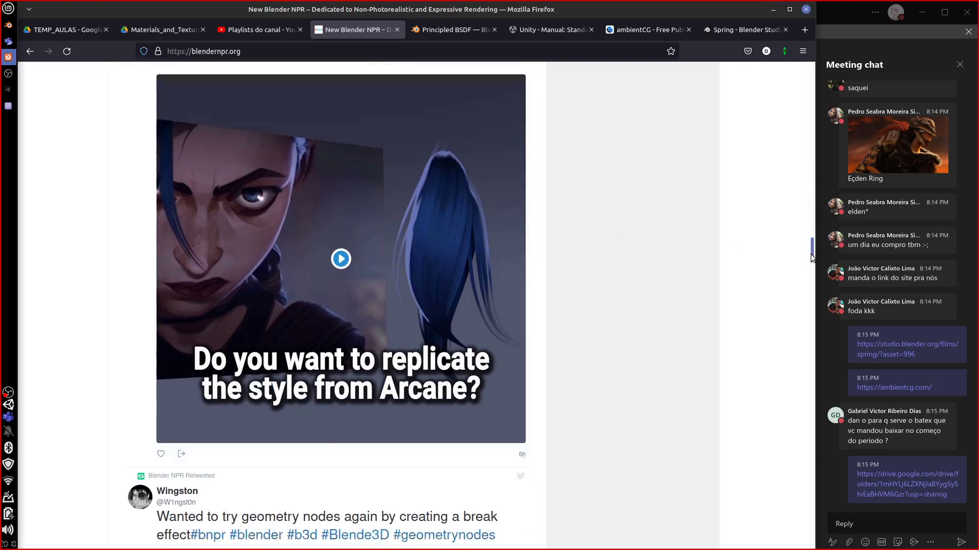
left_click_drag(812, 257, 799, 308)
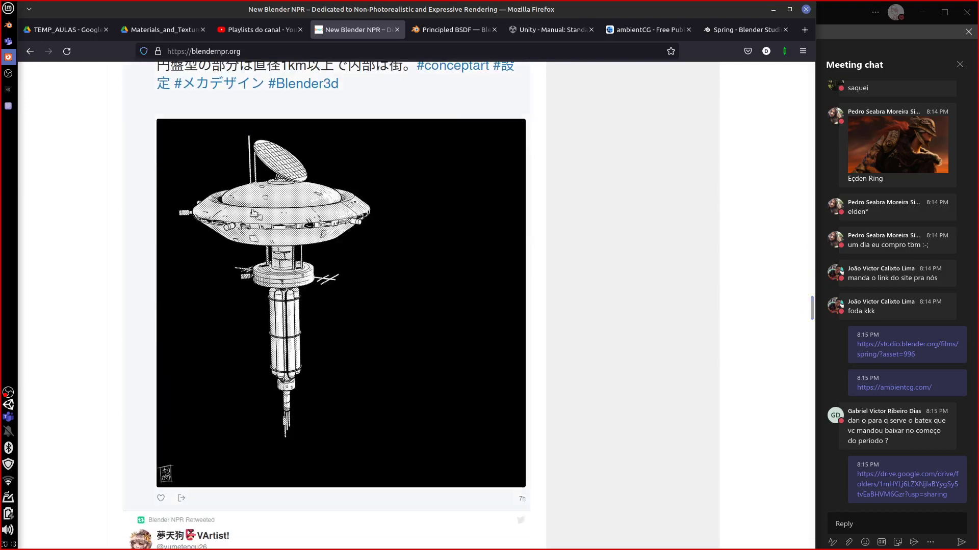
left_click_drag(811, 309, 799, 375)
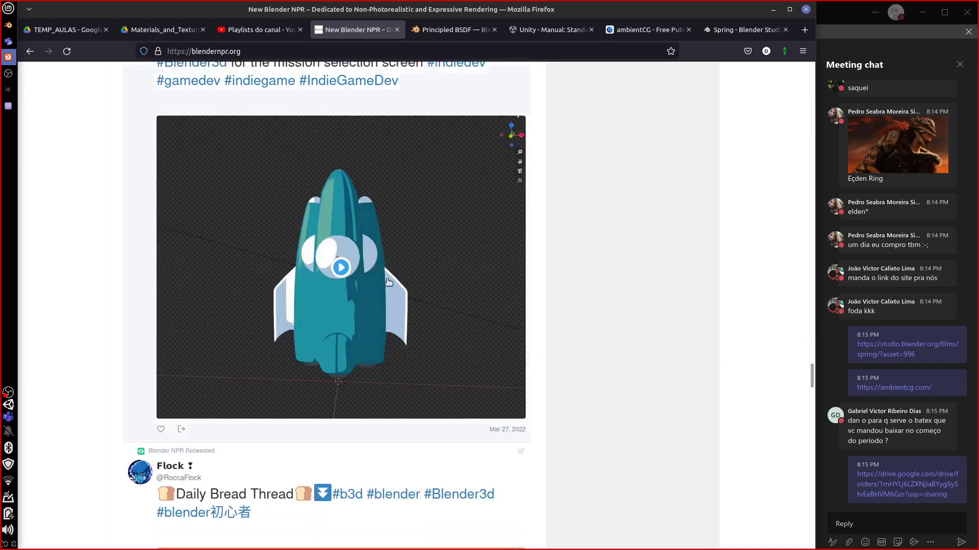
View the spaceship model tweet and pause its video, close it, and examine further stylized artwork in the Blender NPR feed
left_click(466, 349)
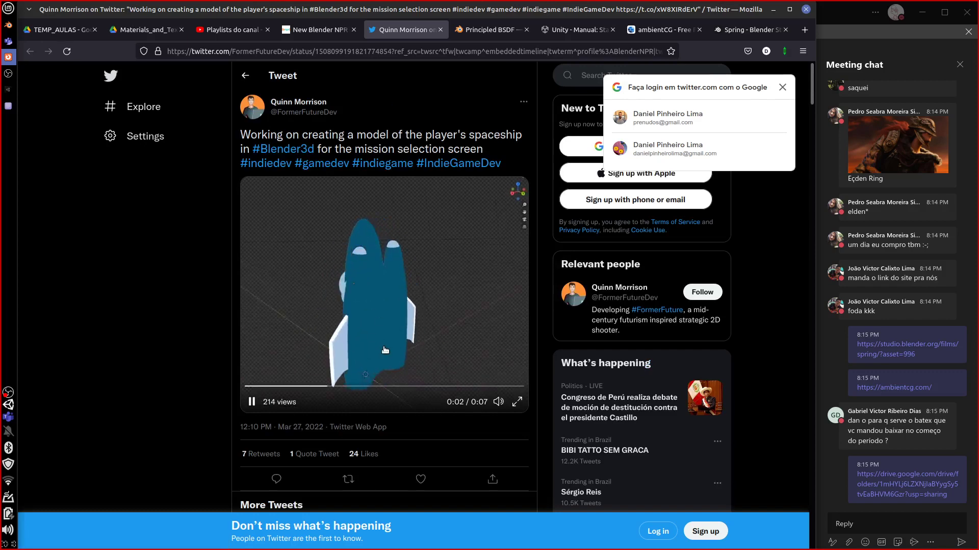
left_click(391, 386)
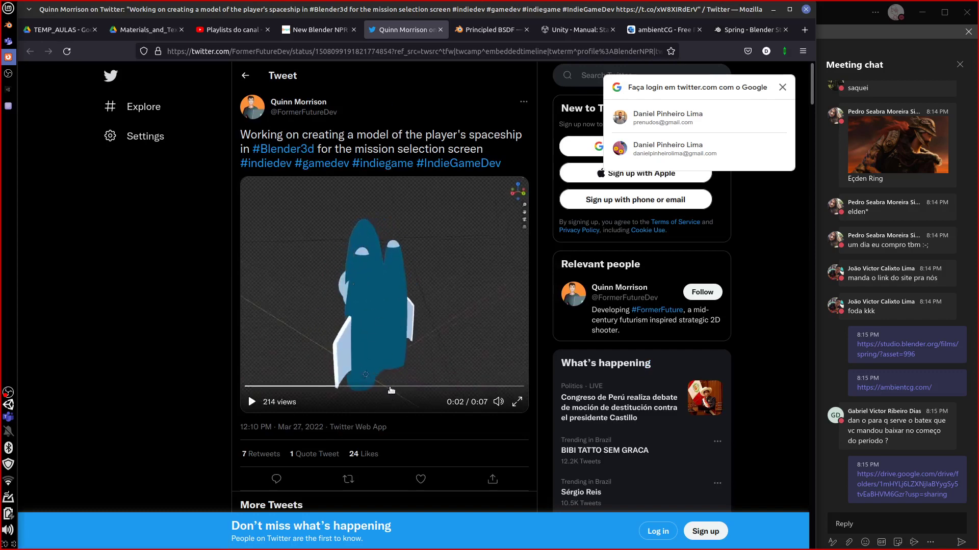
left_click(440, 29)
left_click_drag(812, 365, 785, 475)
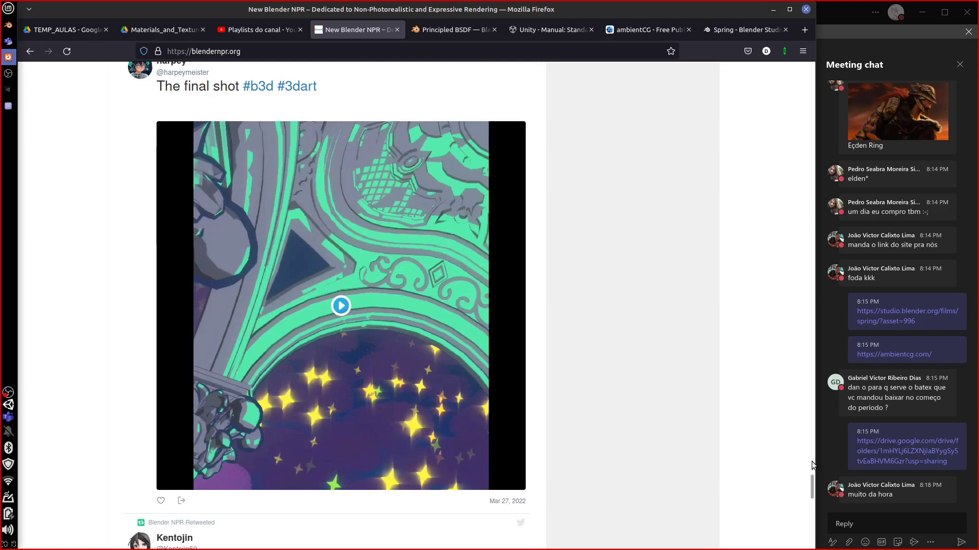
left_click_drag(811, 482, 811, 504)
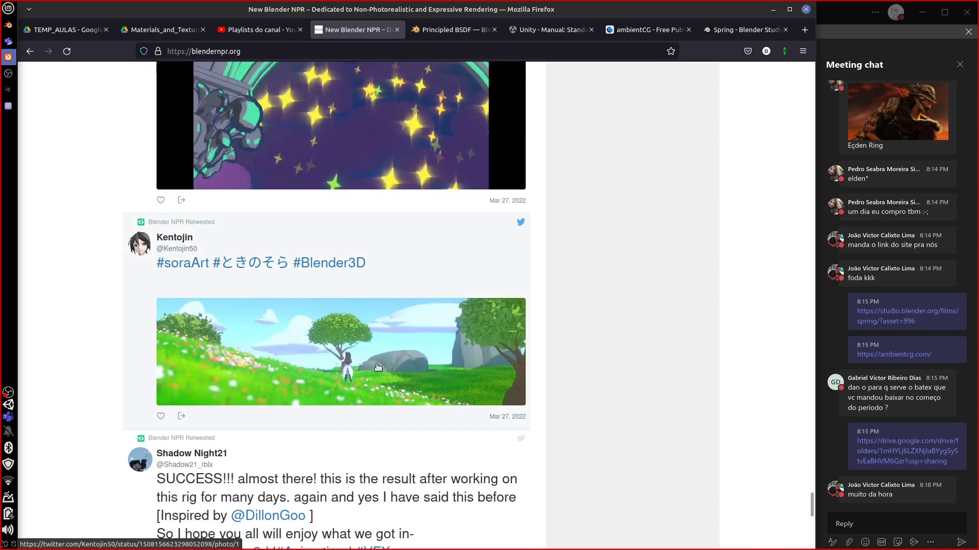
View the anime-style meadow tweet image full size, close it, and return to the start of the Blender NPR tweet feed
left_click(357, 367)
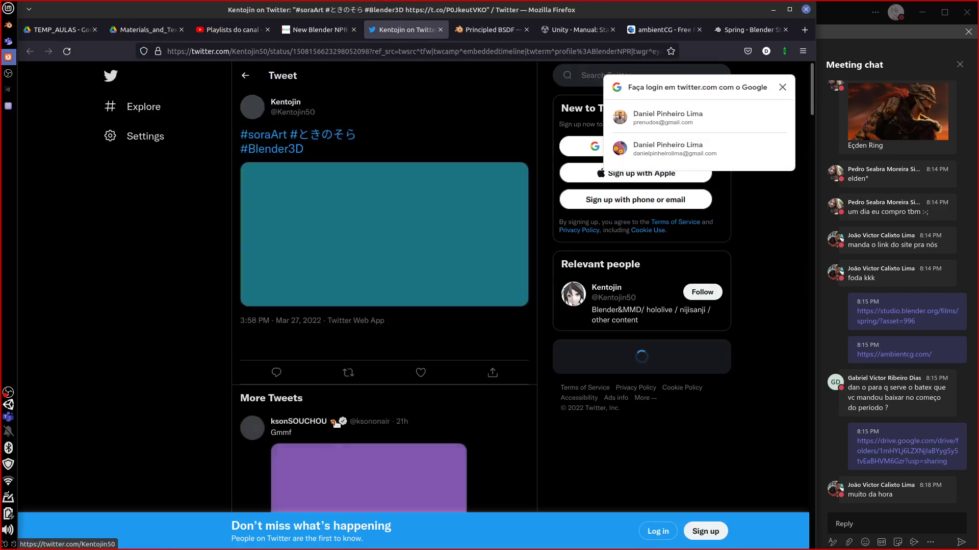
left_click(415, 220)
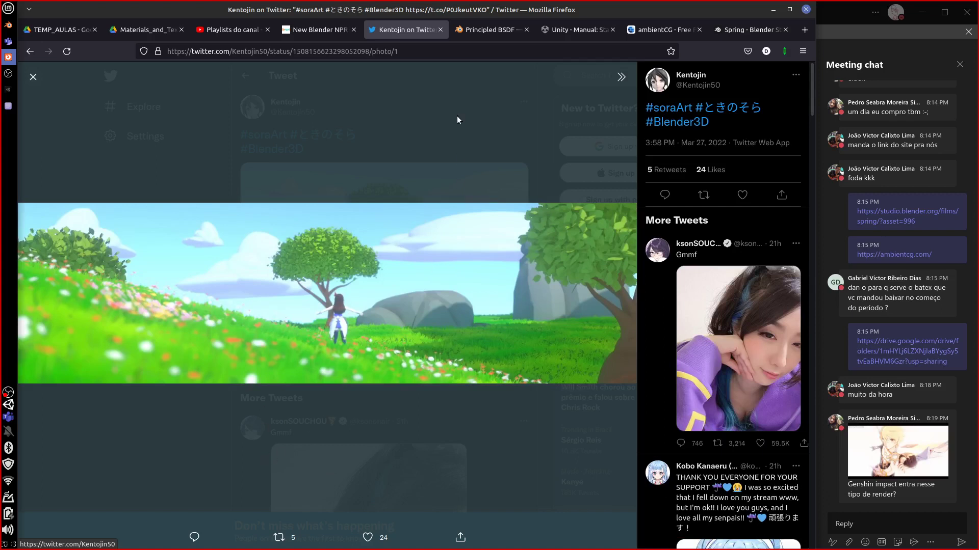
left_click(440, 30)
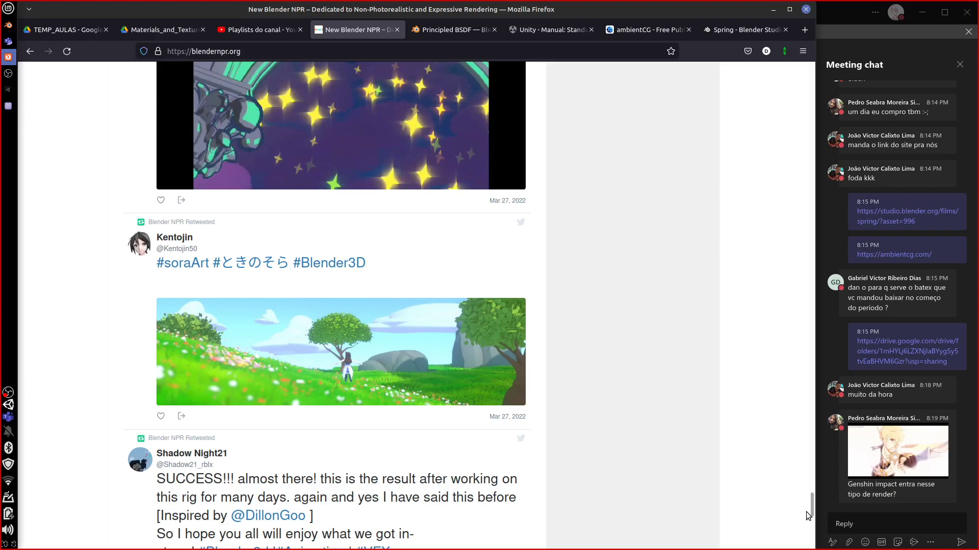
left_click_drag(813, 510, 733, 136)
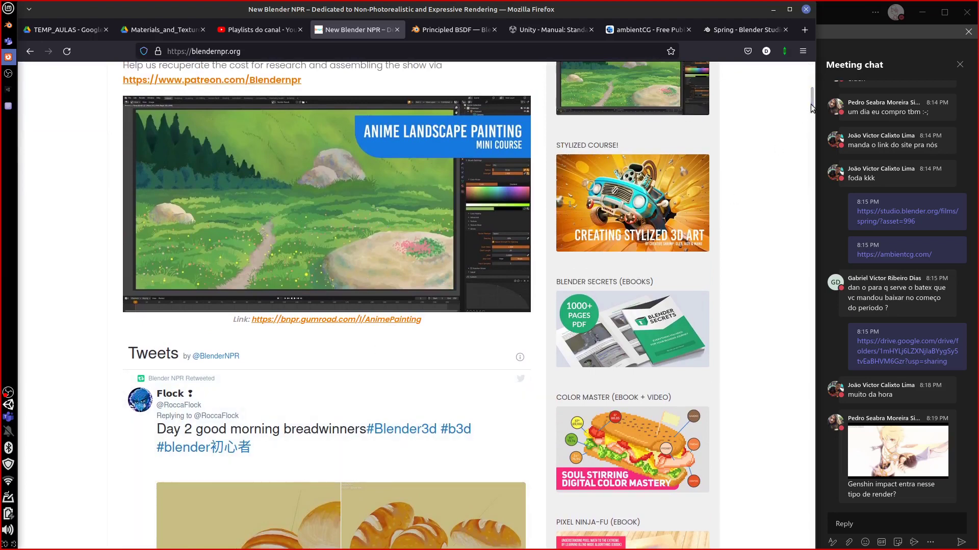
scroll(425, 366, "down", 3)
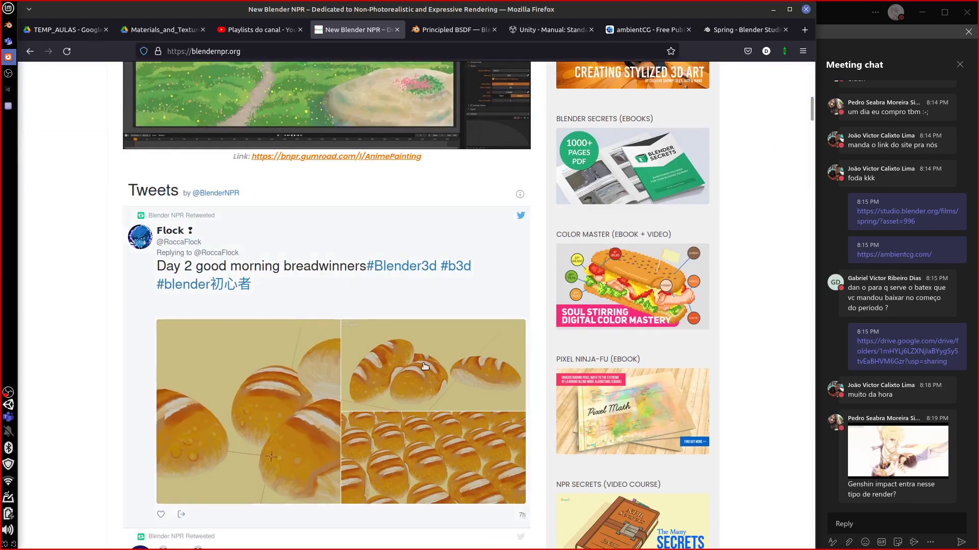
Switch to Unity and remove the albedo texture from the suzane model's Aula material by choosing None
left_click(9, 90)
middle_click_drag(408, 304, 389, 275)
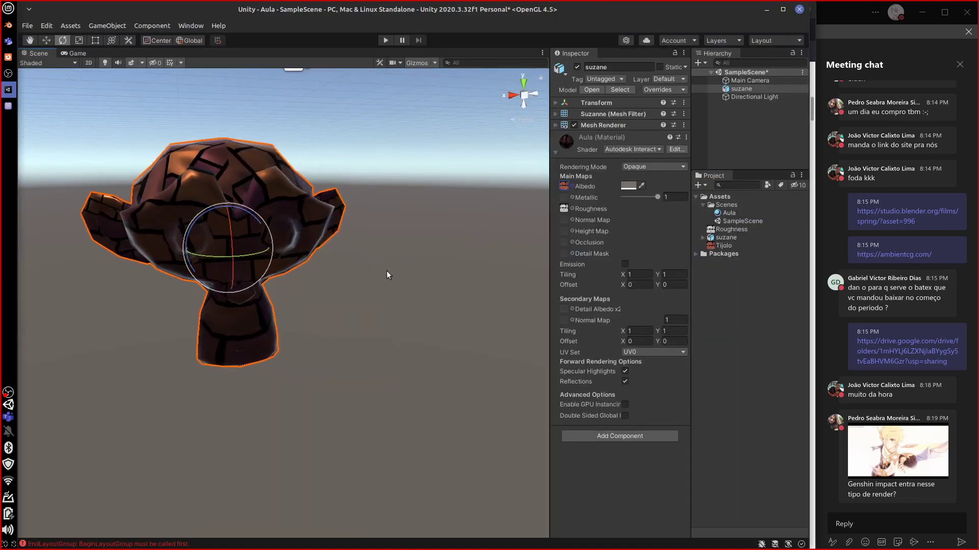
left_click(565, 186)
left_click(571, 187)
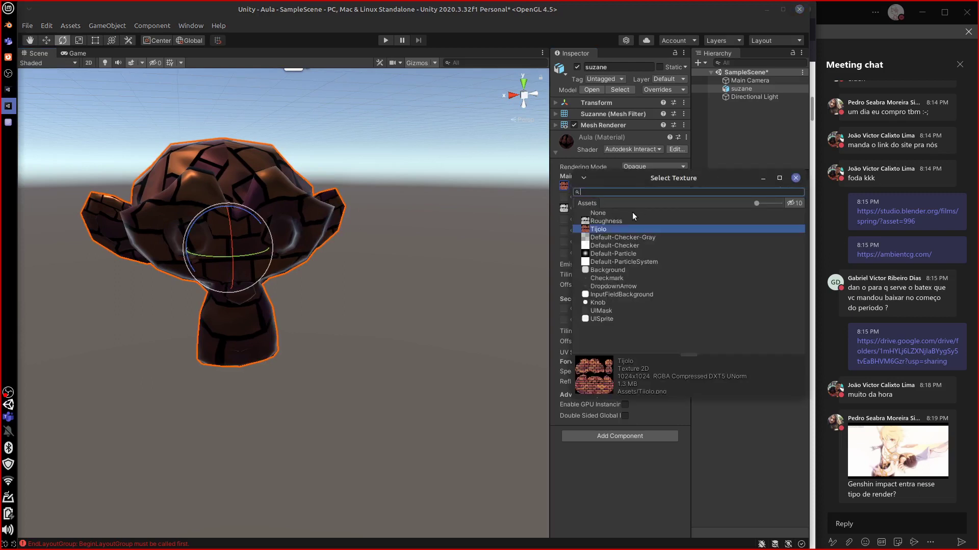
left_click(632, 213)
left_click(524, 222)
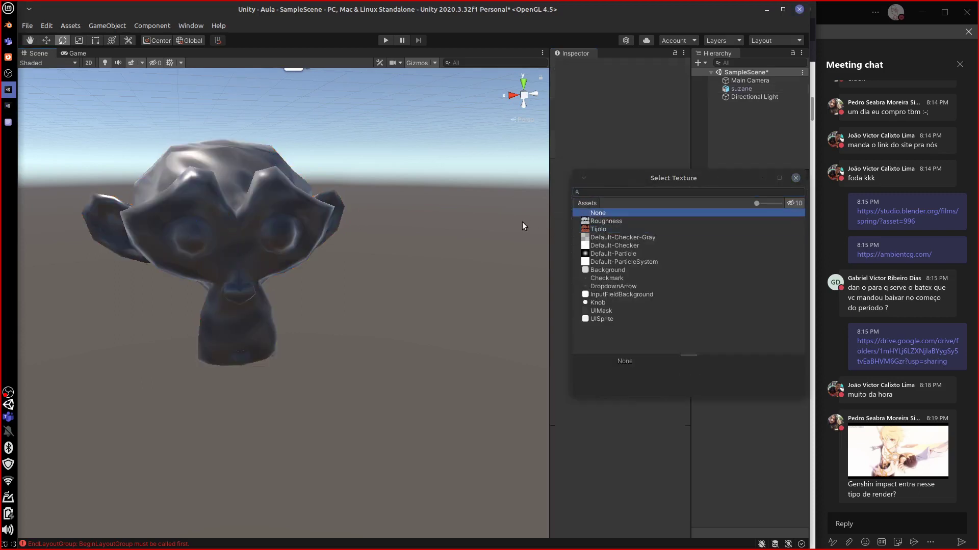
left_click(272, 225)
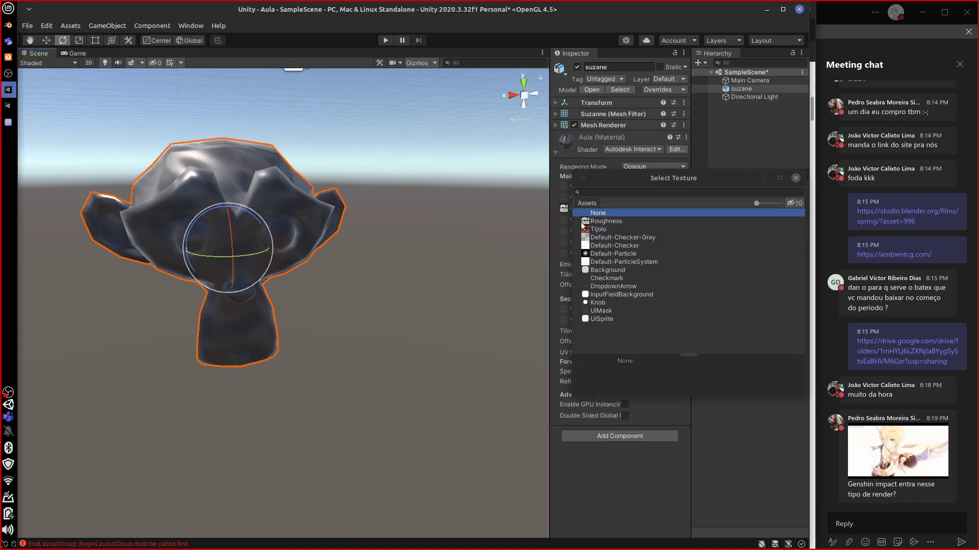
left_click(797, 178)
Remove the roughness texture from the Aula material by setting its map to None
left_click(564, 209)
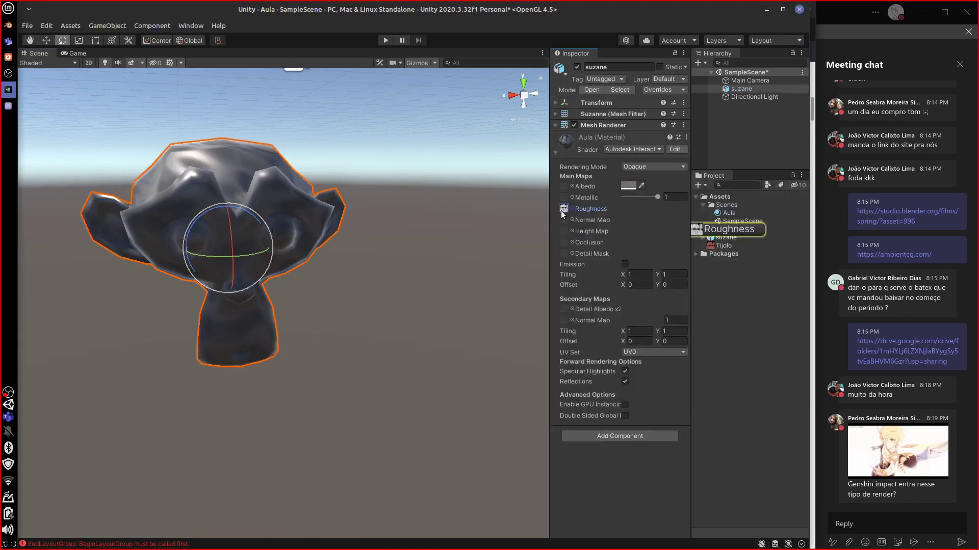
left_click(571, 210)
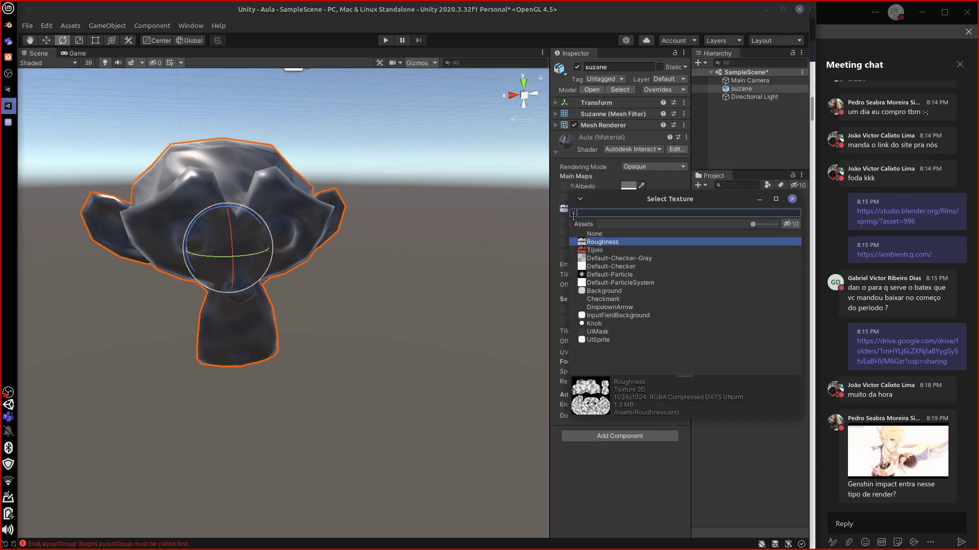
left_click(601, 234)
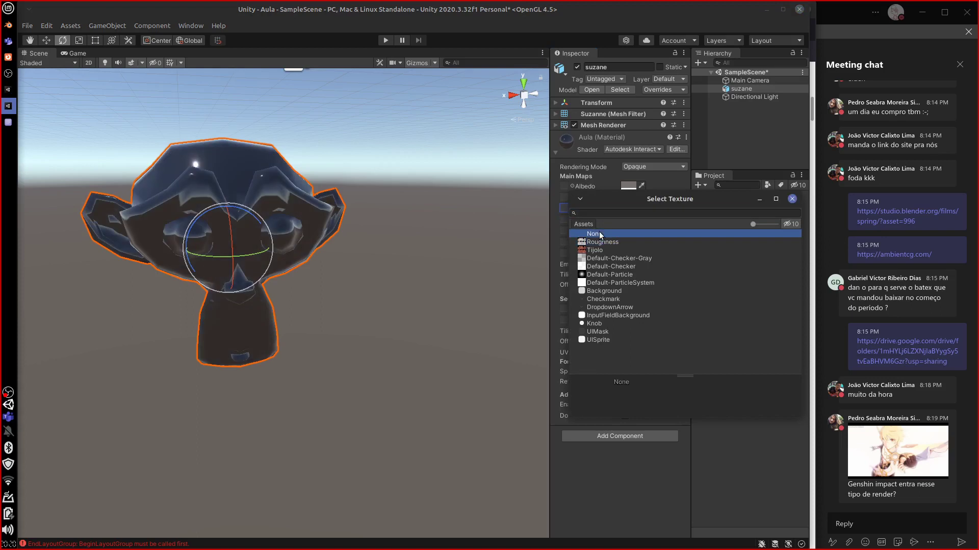
left_click(792, 199)
Change the Aula material's shader to Unlit/Color
left_click(635, 149)
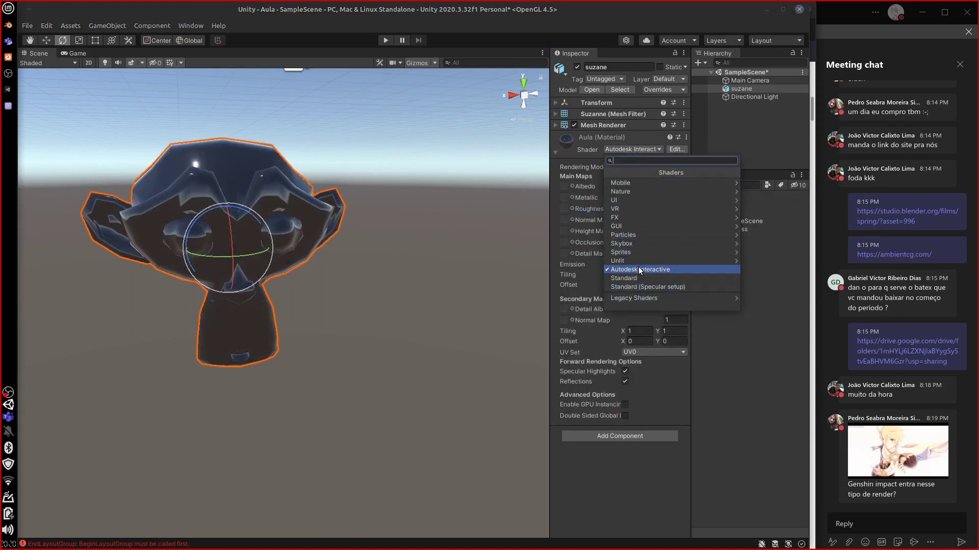
left_click(688, 268)
left_click(663, 166)
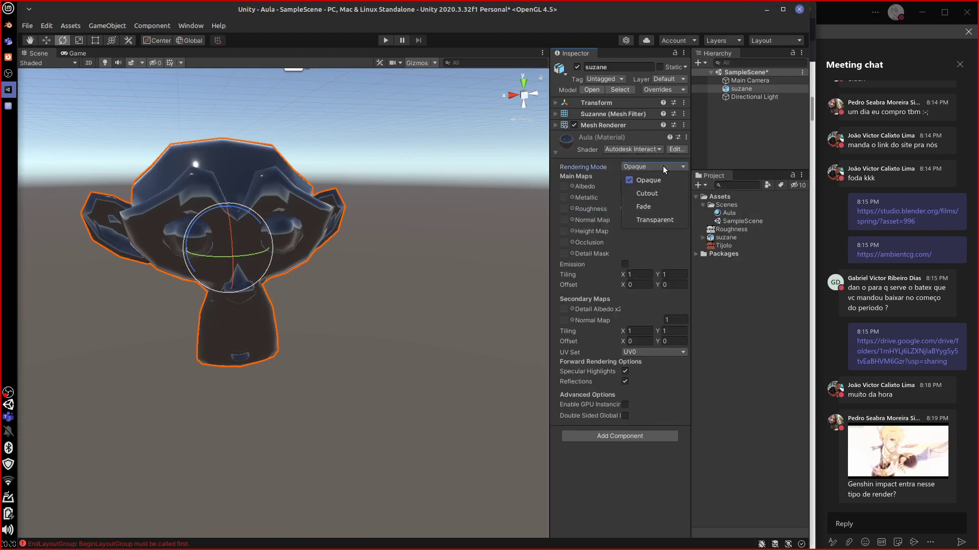
left_click(644, 150)
left_click(644, 148)
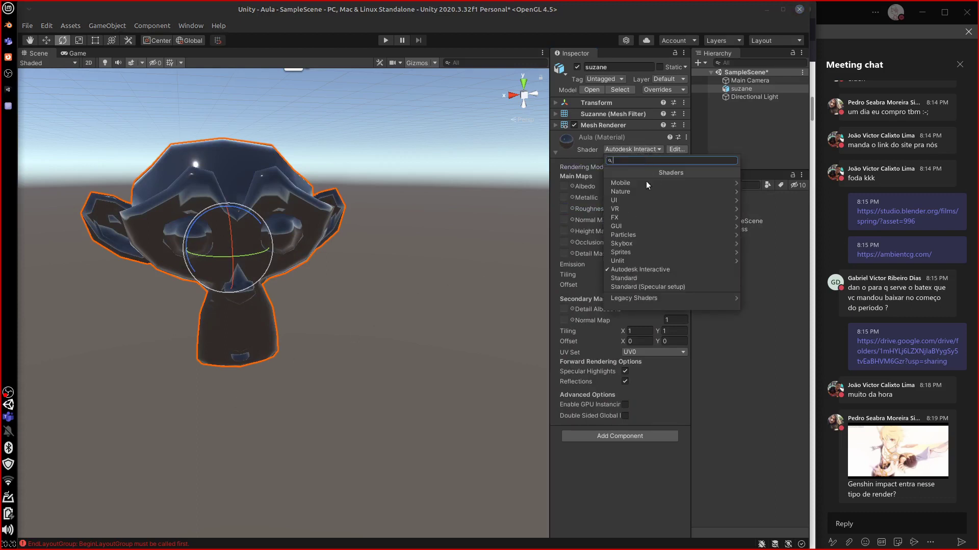
left_click(671, 259)
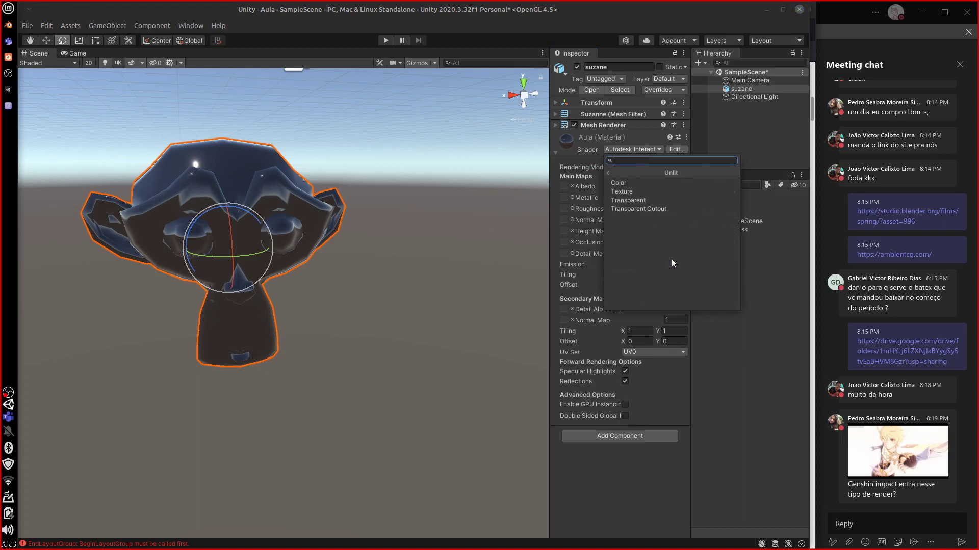
left_click(654, 183)
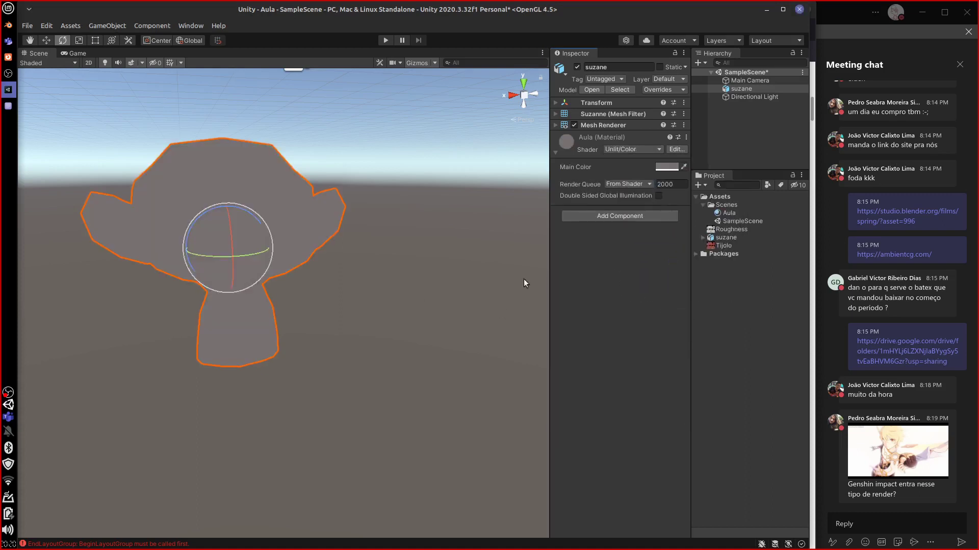
Set the material's main color to pure red and inspect the flat-shaded monkey head from another angle
left_click(667, 166)
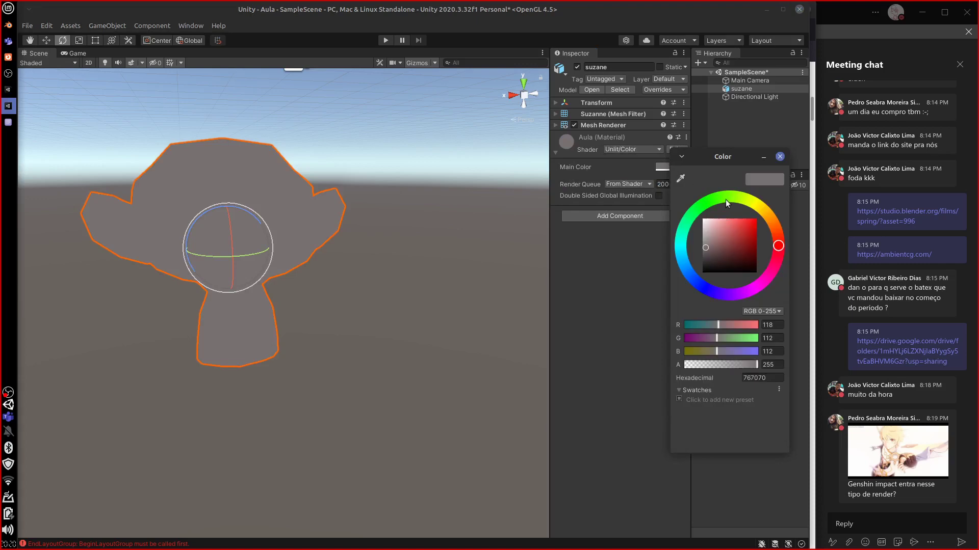
left_click_drag(753, 235, 755, 220)
left_click(386, 314)
left_click_drag(385, 314, 260, 293, "alt")
Search the available shaders for "too" and clear the search
left_click(637, 150)
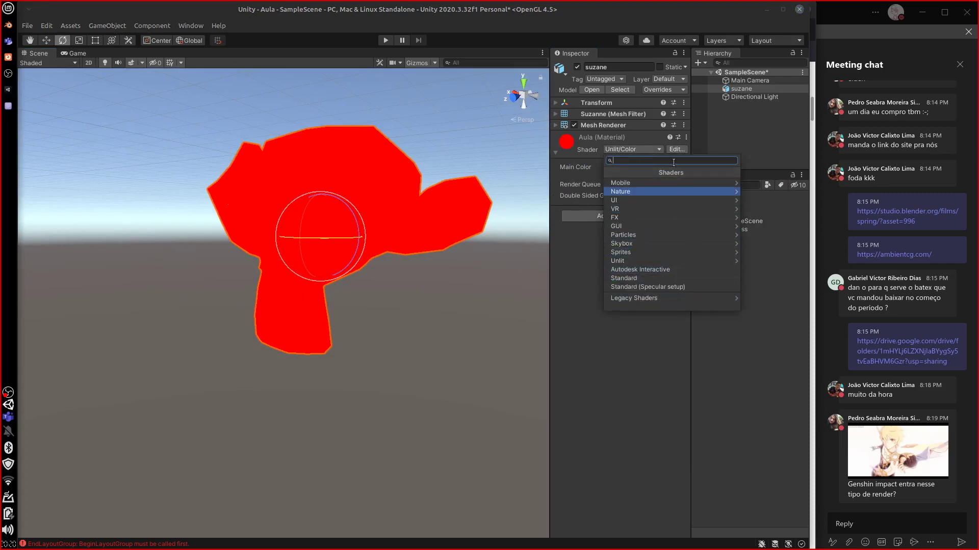
type("too")
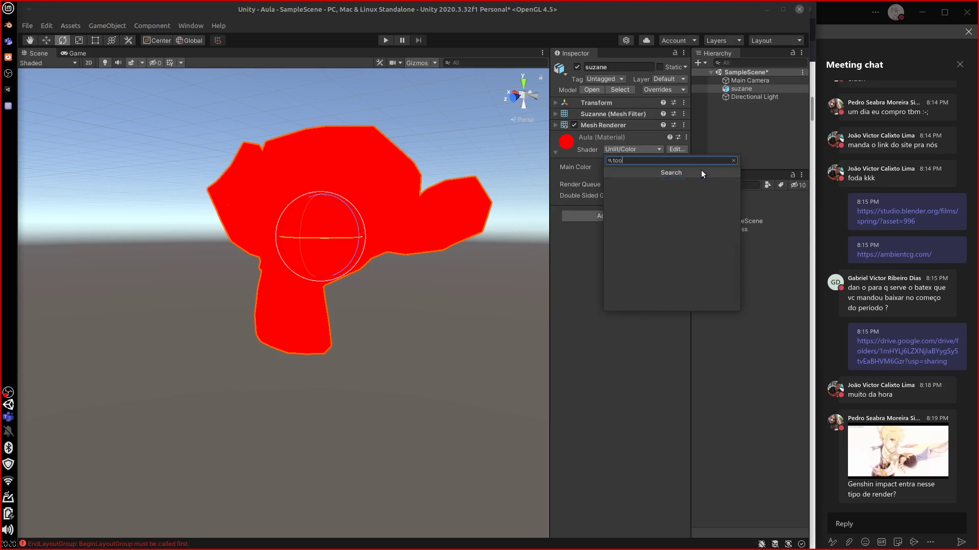
key("BackSpace")
key("BackSpace")
key("BackSpace")
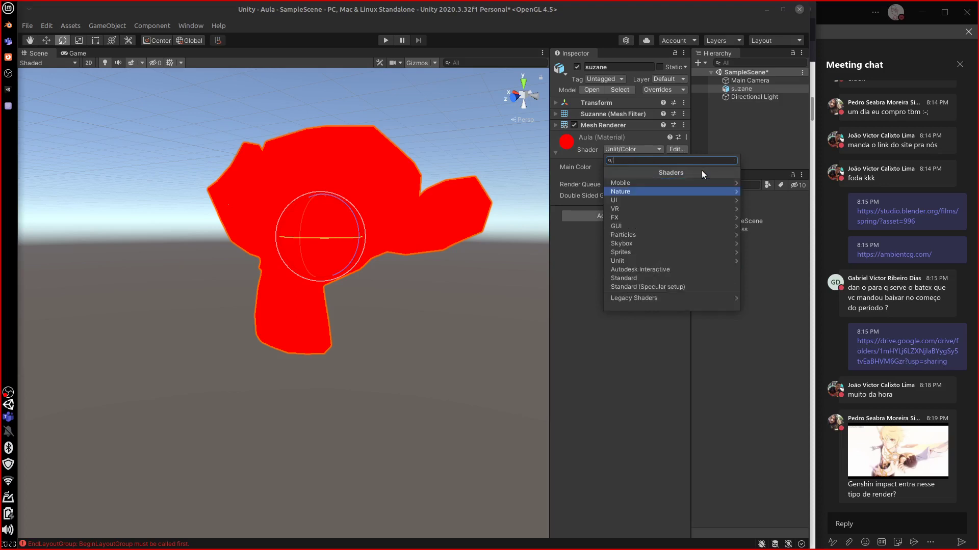
Assign the Particles/Standard Surface shader to the Aula material, enable Two Sided, and leave Flip-Book Frame Blending off
left_click(670, 235)
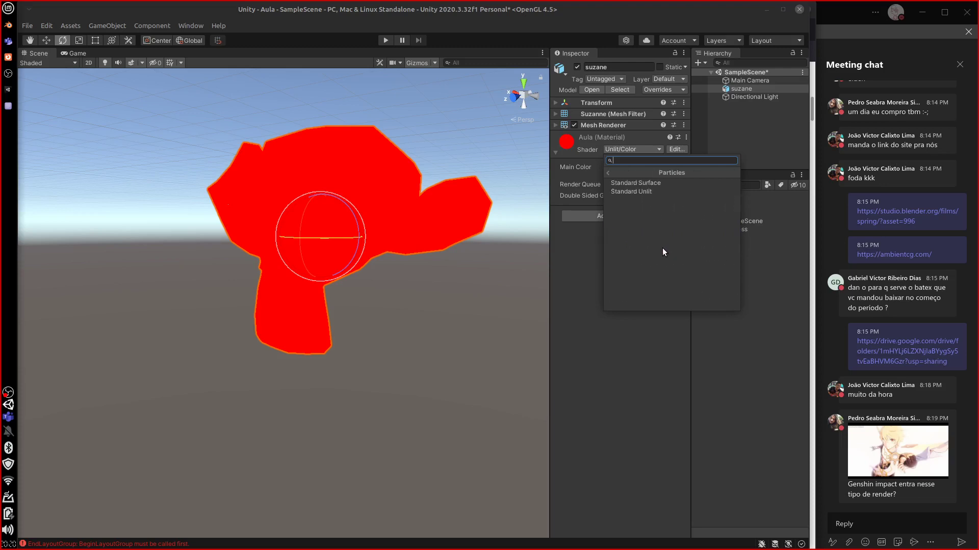
left_click(662, 183)
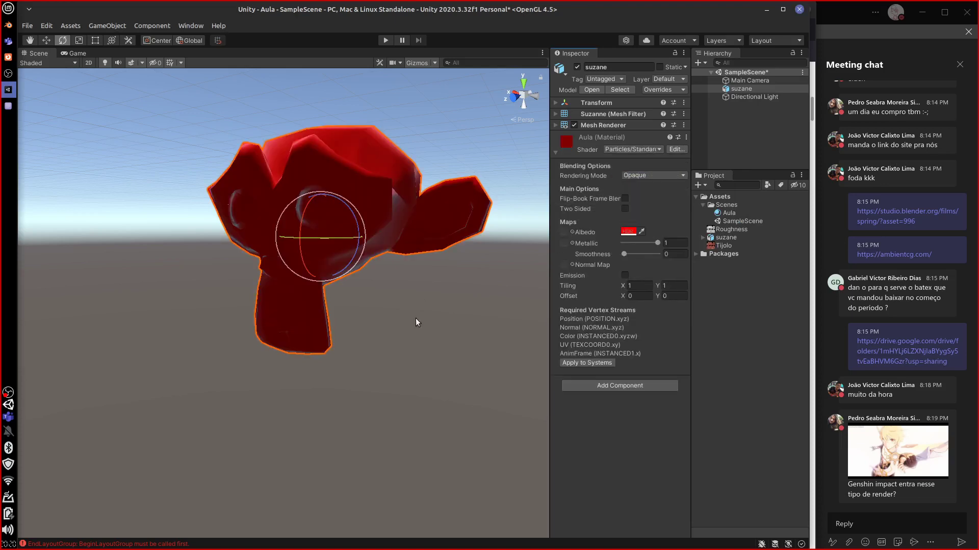
left_click(626, 199)
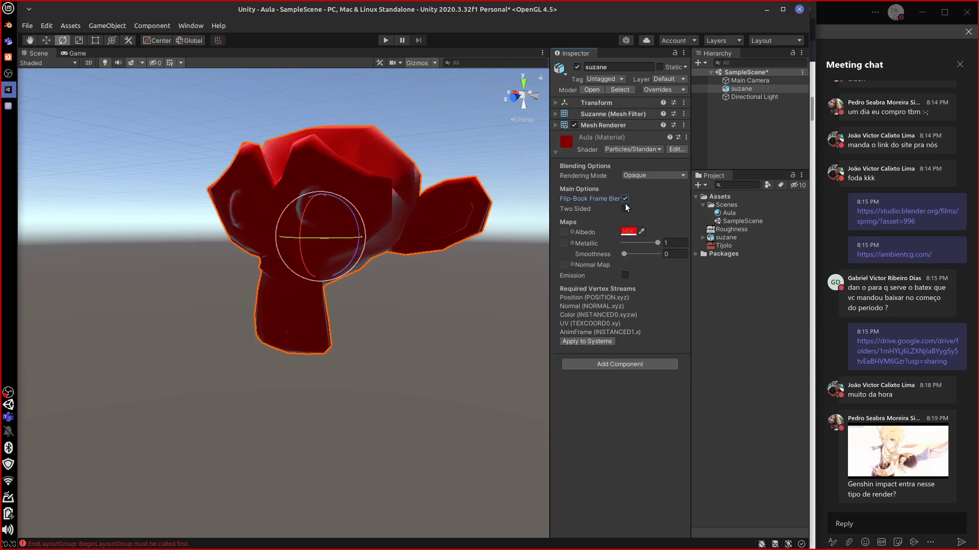
left_click(625, 209)
left_click(625, 199)
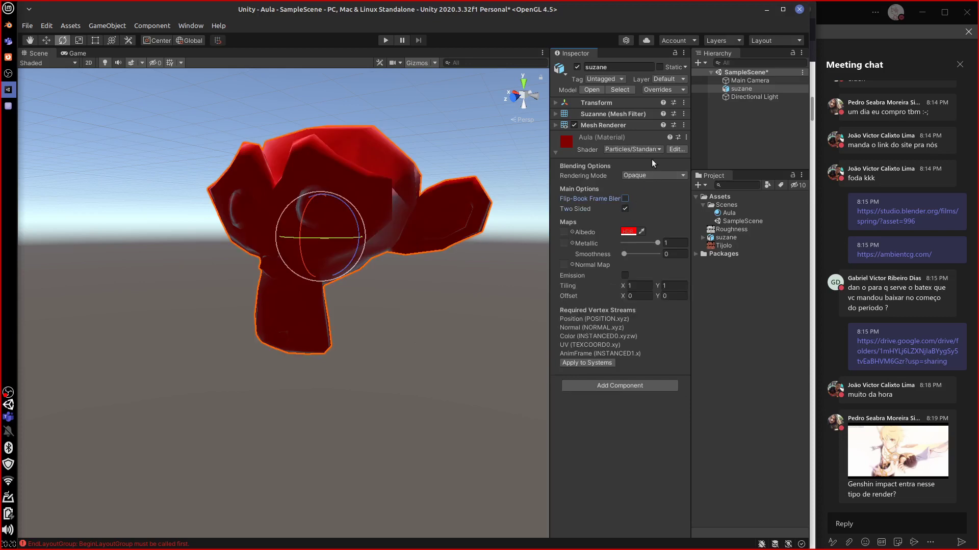
Try the UI/Lit/Refraction shader on the Aula material and inspect the monkey head's shading from several angles
left_click(641, 150)
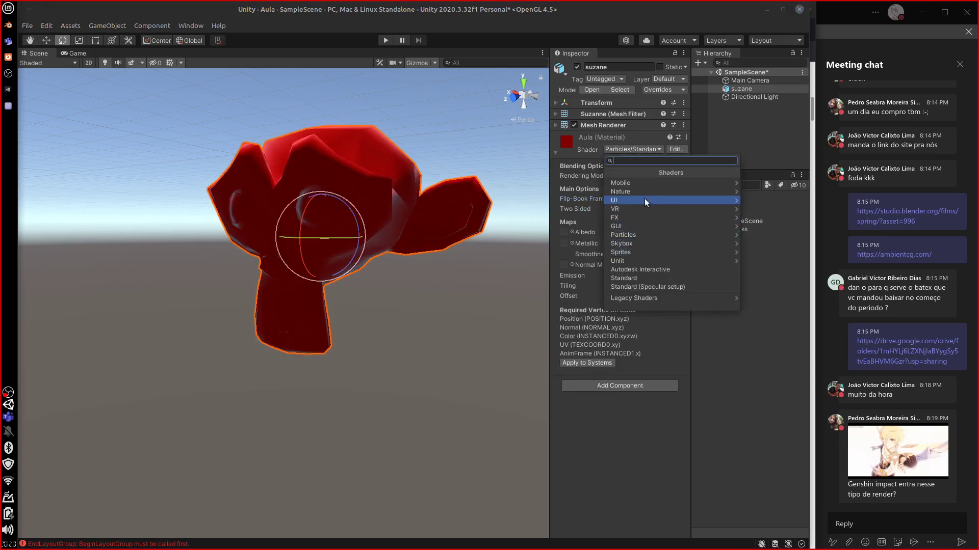
left_click(646, 198)
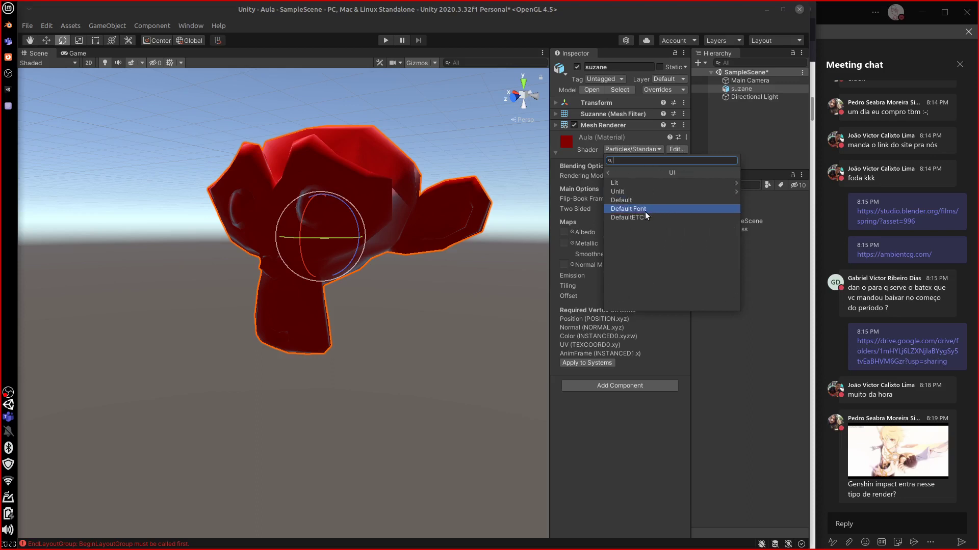
left_click(689, 182)
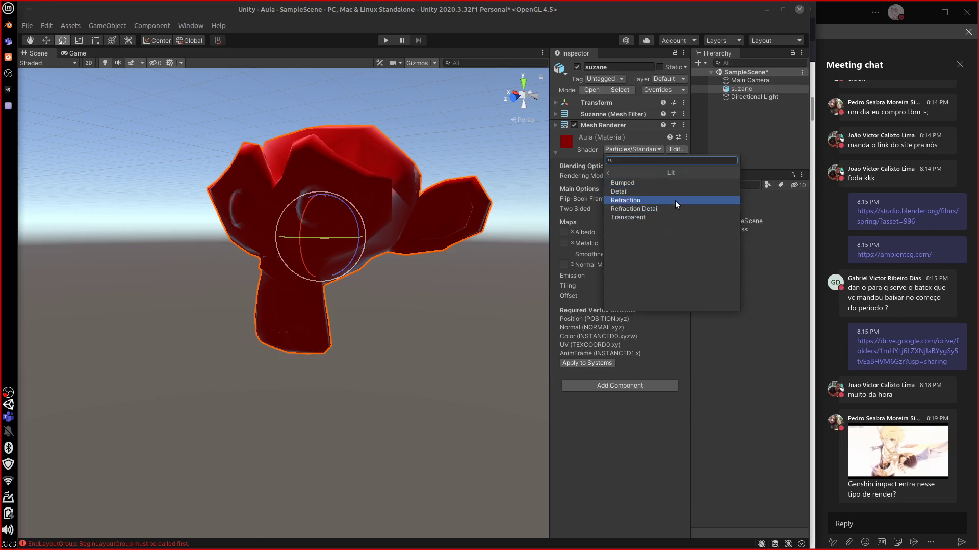
left_click(673, 200)
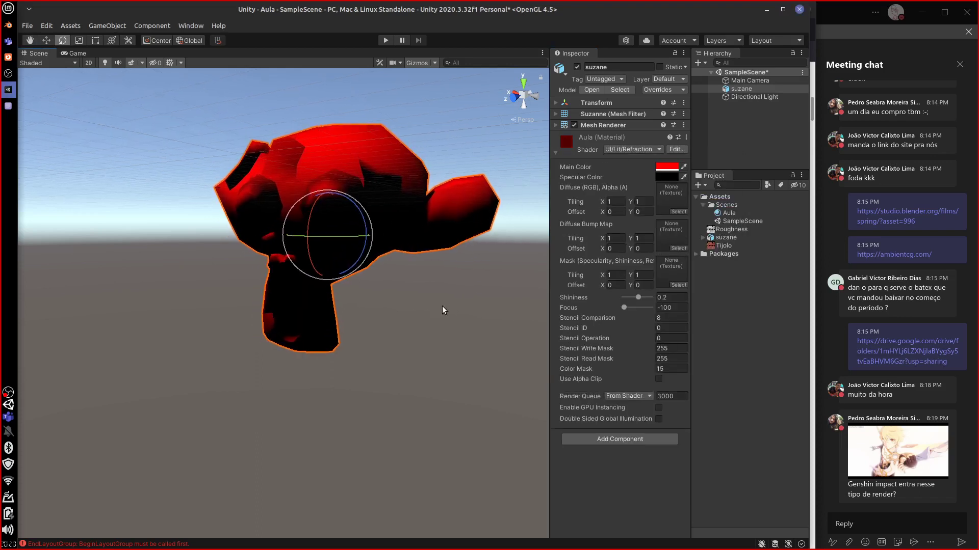
left_click_drag(431, 306, 492, 337, "alt")
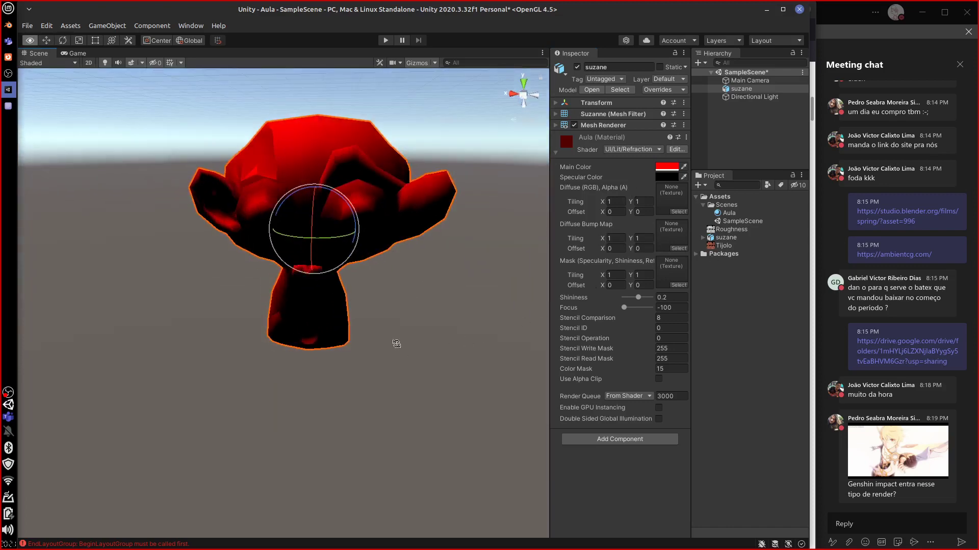
mouse_move(394, 404)
left_mouse_down("alt")
mouse_move(440, 210)
mouse_move(457, 343)
mouse_move(406, 389)
left_mouse_up("alt")
Change the Aula material's shader to Sprites/Default and inspect the monkey head from another angle
left_click(641, 149)
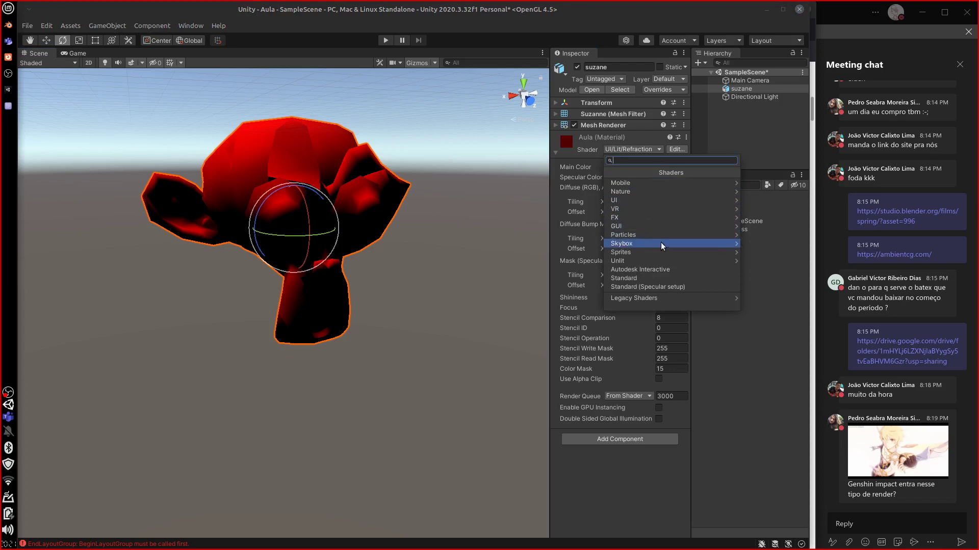
left_click(700, 252)
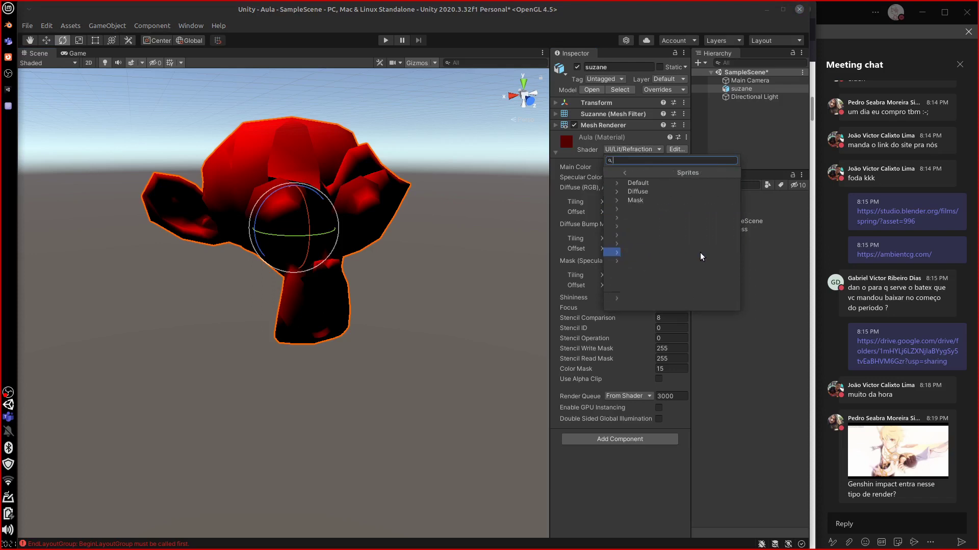
left_click(621, 183)
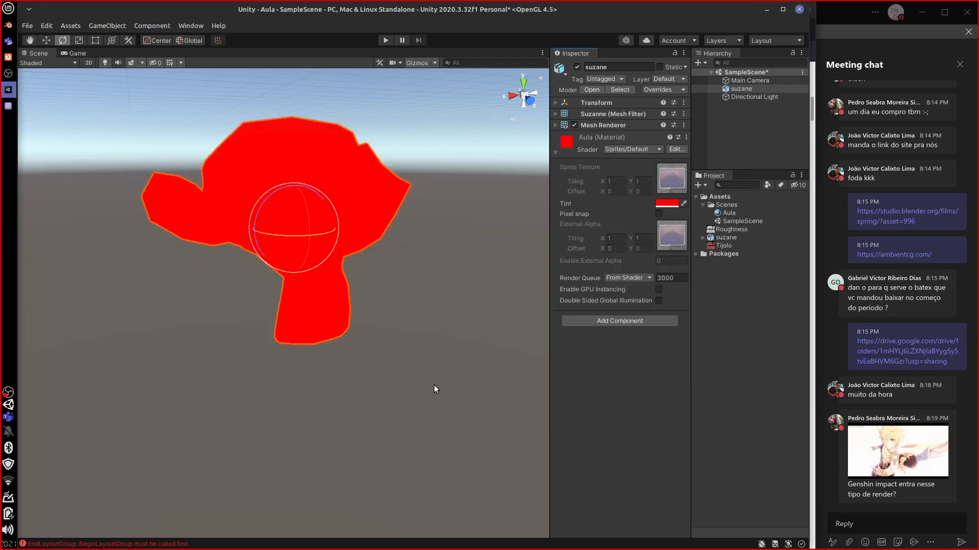
left_click_drag(432, 386, 353, 399, "alt")
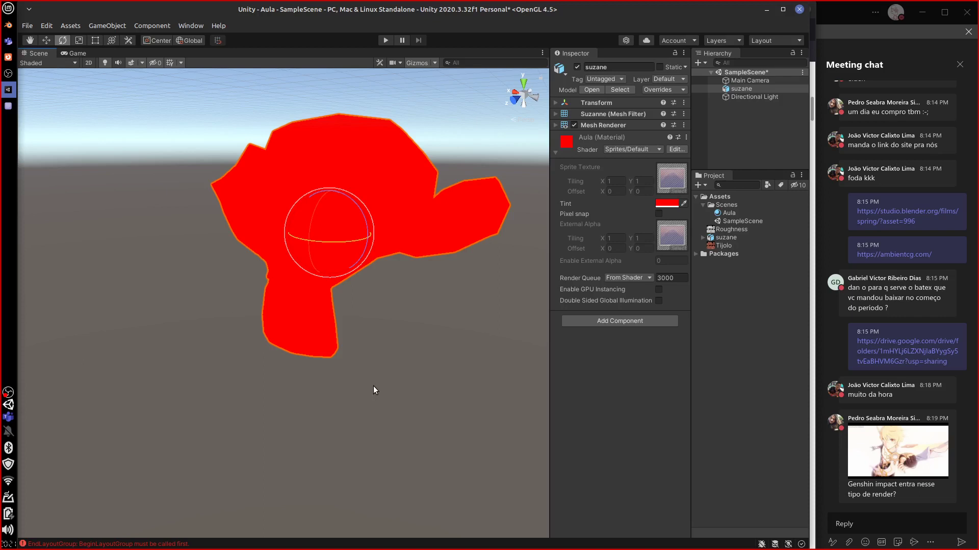
Change the Aula material's shader to Standard (Specular setup)
left_click(629, 149)
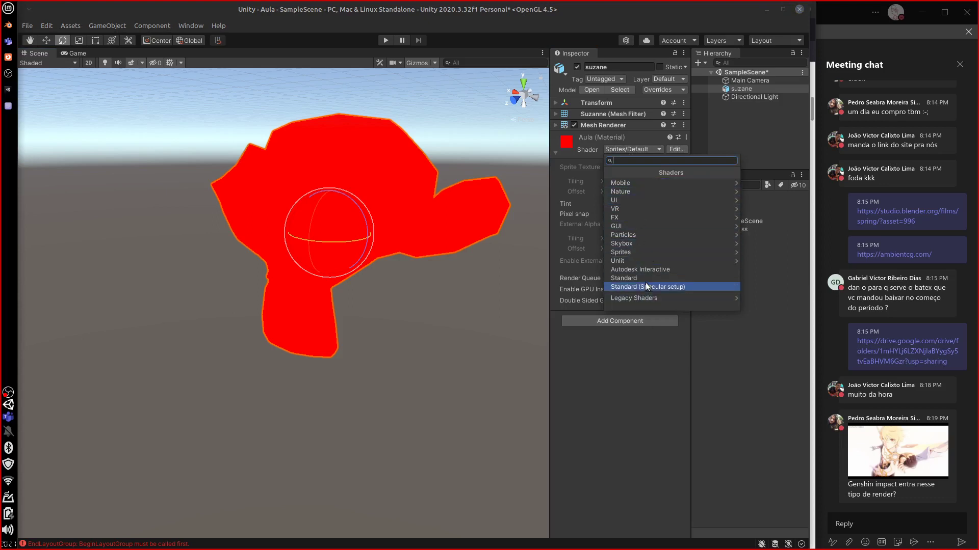
left_click(684, 286)
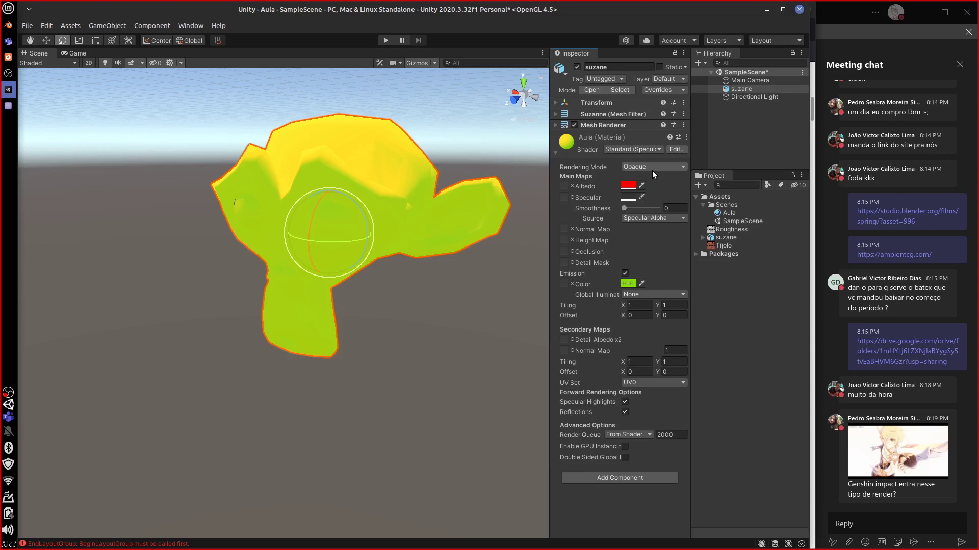
Switch to Blender and draw a long vertical annotation divider beyond the "Realismo" and "Não fotorealista" notes
left_click(16, 24)
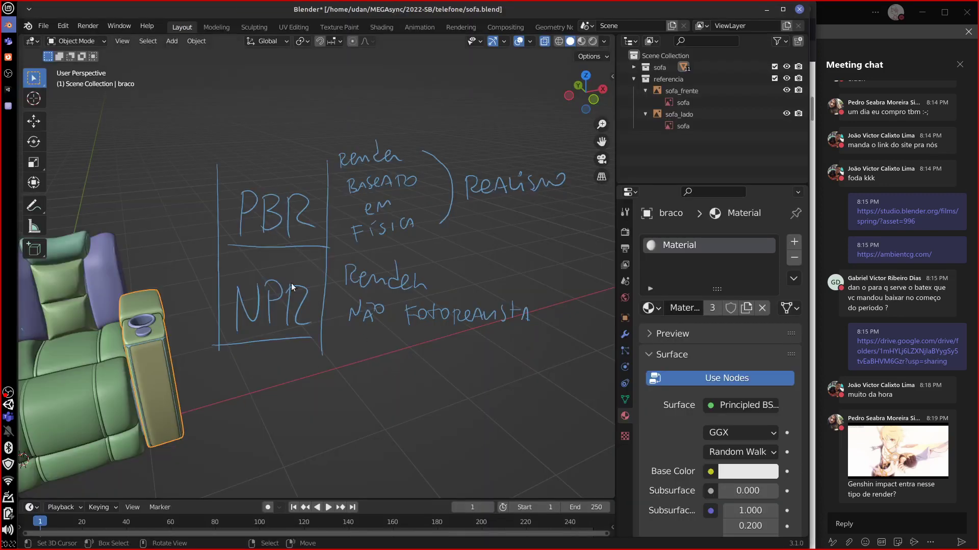
left_click(10, 57)
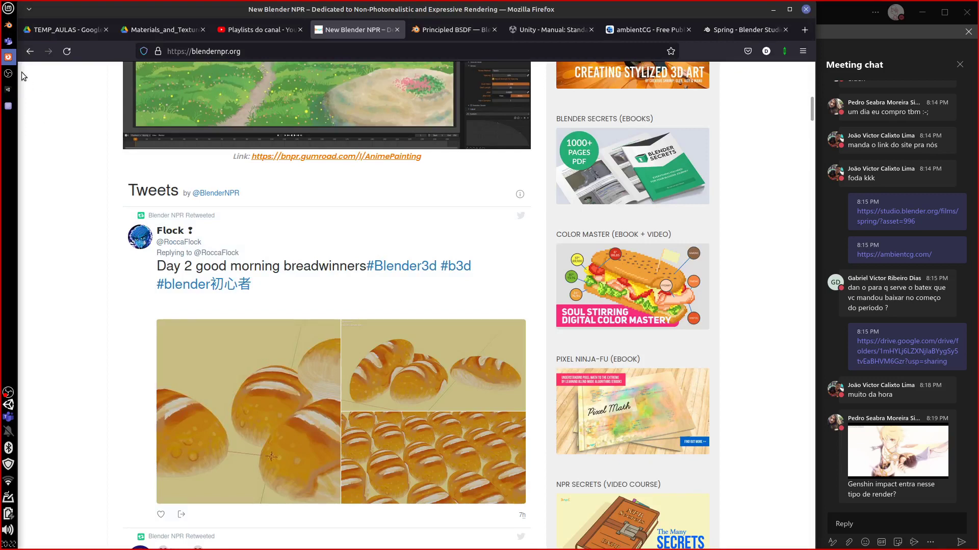
left_click(8, 25)
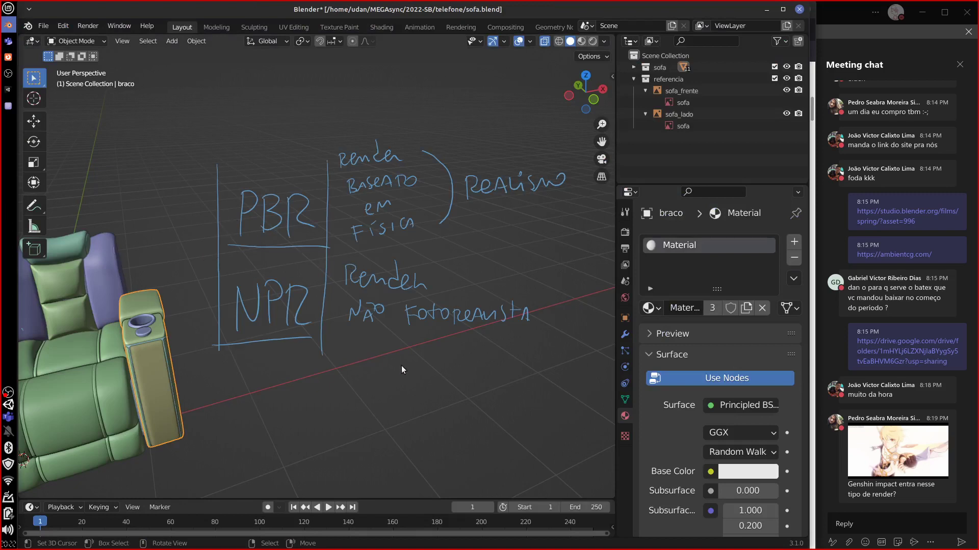
mouse_move(526, 393)
middle_mouse_down("shift")
mouse_move(346, 380)
mouse_move(360, 391)
middle_mouse_up("shift")
left_click_drag(428, 136, 416, 359)
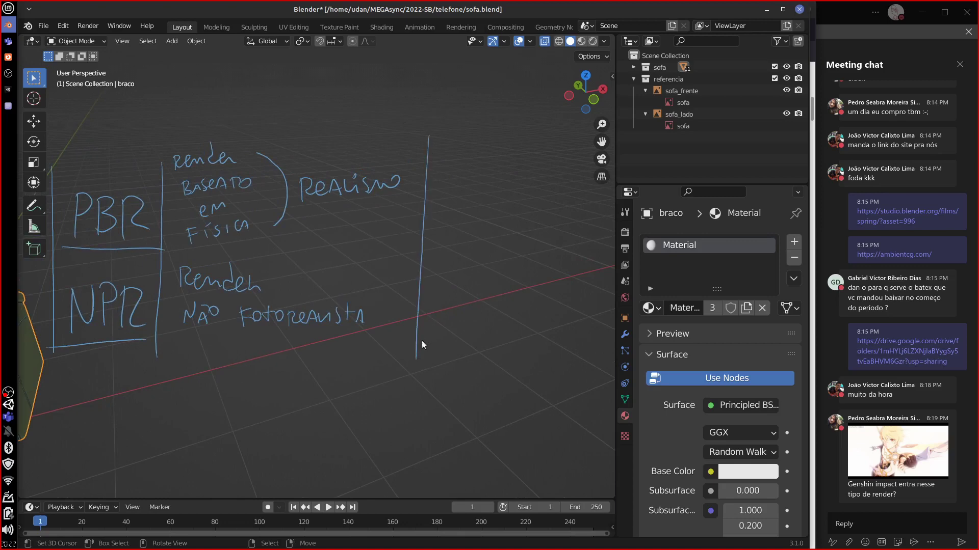
Write "textura" as an annotation beyond the new divider, at the height of the PBR row
mouse_move(444, 155)
left_mouse_down()
mouse_move(461, 153)
mouse_move(477, 169)
left_mouse_up()
left_click_drag(478, 149, 497, 168)
mouse_move(497, 150)
left_mouse_down()
mouse_move(479, 169)
mouse_move(502, 169)
mouse_move(509, 153)
left_mouse_up()
left_click_drag(509, 156, 520, 168)
left_click_drag(521, 168, 548, 168)
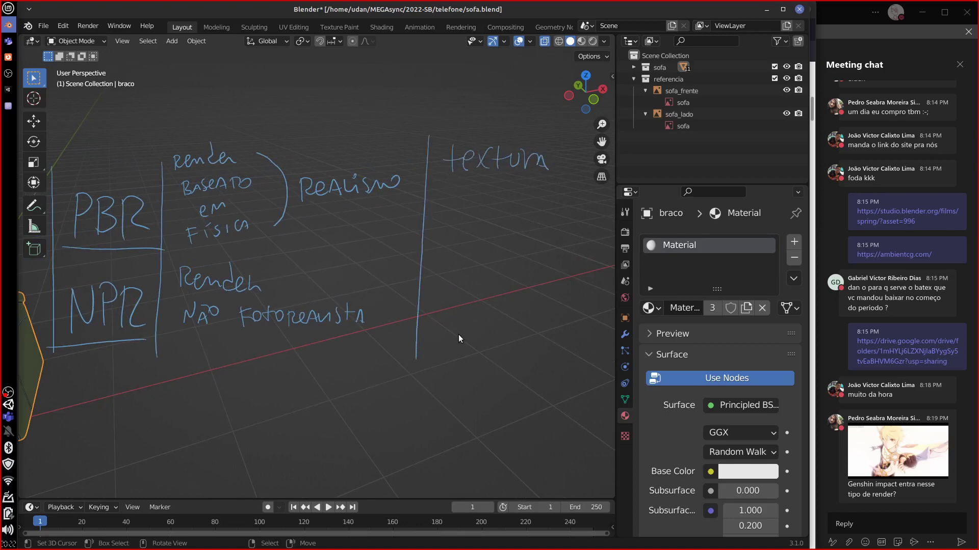
Write "compatibilidades" as an annotation below "textura"
left_click_drag(457, 202, 477, 202)
mouse_move(480, 215)
left_mouse_down()
mouse_move(493, 196)
mouse_move(503, 214)
left_mouse_up()
mouse_move(506, 202)
left_mouse_down()
mouse_move(506, 223)
mouse_move(517, 210)
left_mouse_up()
left_click_drag(523, 217, 539, 213)
mouse_move(542, 190)
left_mouse_down()
mouse_move(560, 202)
mouse_move(558, 217)
mouse_move(588, 203)
left_mouse_up()
middle_click_drag(568, 279, 521, 290, "shift")
mouse_move(542, 204)
left_mouse_down()
mouse_move(552, 217)
mouse_move(572, 204)
mouse_move(596, 214)
left_mouse_up()
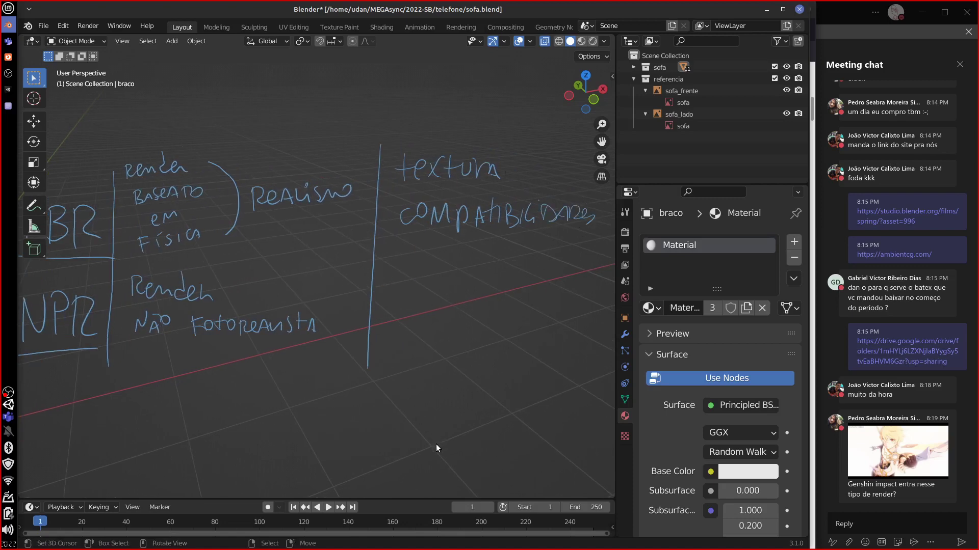
Draw ditto marks beyond the divider on the NPR row, below "compatibilidades"
left_click_drag(480, 312, 480, 318)
middle_click_drag(487, 380, 532, 374, "shift")
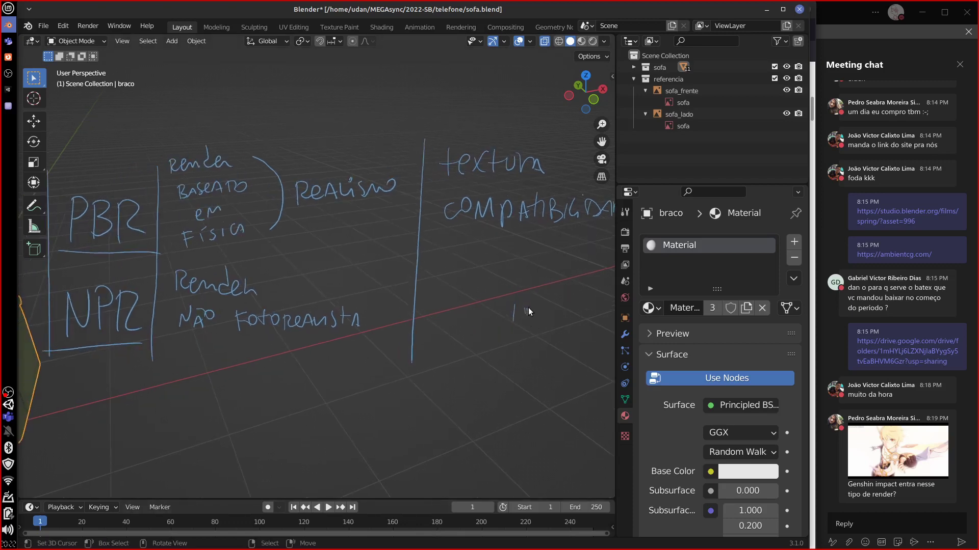
left_click_drag(528, 309, 526, 322)
Draw two annotation arrows from the sofa's armrest, one to PBR and one to NPR
mouse_move(354, 403)
middle_mouse_down("shift")
mouse_move(428, 409)
mouse_move(508, 398)
mouse_move(544, 348)
mouse_move(518, 390)
mouse_move(491, 278)
mouse_move(418, 397)
mouse_move(542, 344)
mouse_move(479, 371)
mouse_move(402, 235)
middle_mouse_up("shift")
mouse_move(387, 194)
left_mouse_down()
mouse_move(421, 159)
mouse_move(417, 169)
left_mouse_up()
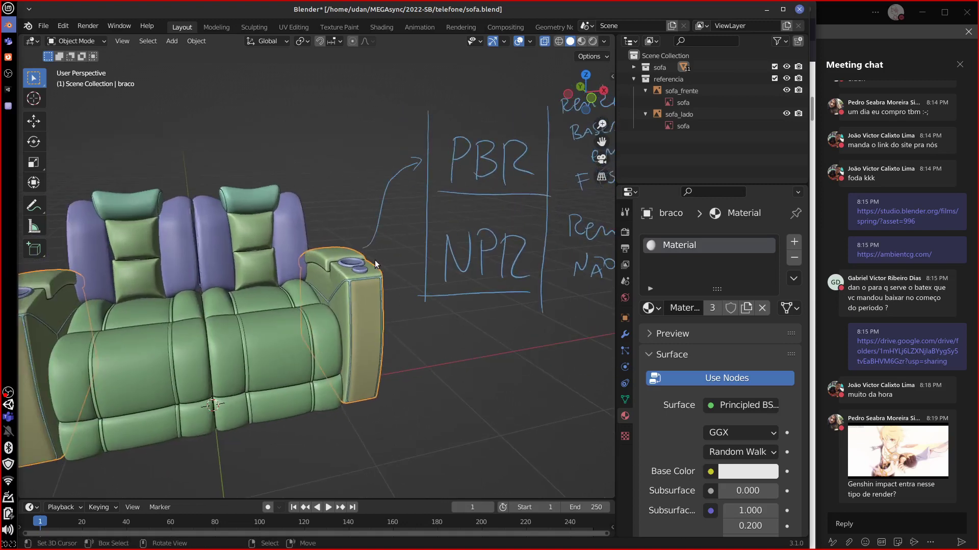
mouse_move(368, 246)
left_mouse_down()
mouse_move(406, 265)
mouse_move(408, 277)
left_mouse_up()
Review the PBR and NPR annotations, from the sofa arrows to the texture and compatibility column
mouse_move(512, 351)
middle_mouse_down("shift")
mouse_move(449, 338)
mouse_move(385, 367)
mouse_move(427, 310)
mouse_move(429, 255)
middle_mouse_up("shift")
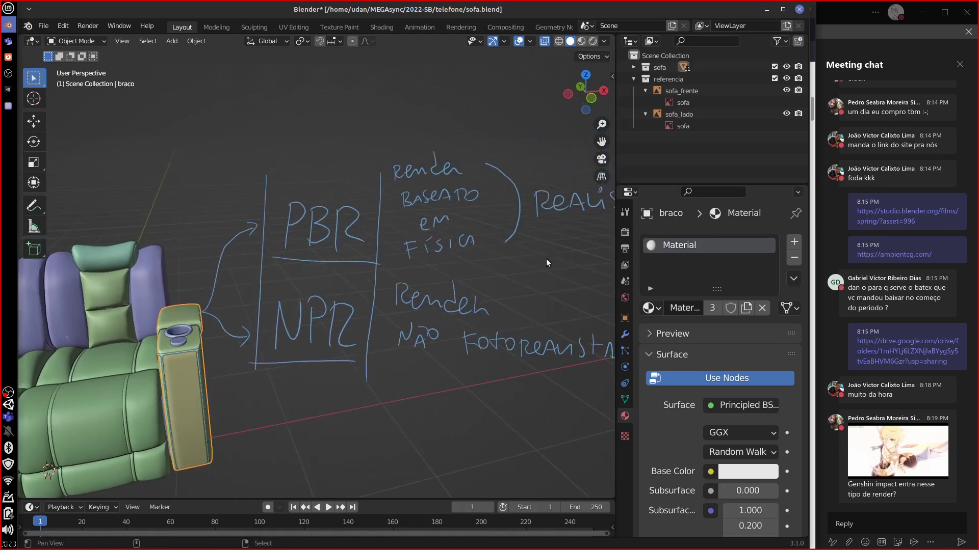
mouse_move(546, 258)
middle_mouse_down("shift")
mouse_move(535, 273)
mouse_move(539, 203)
middle_mouse_up("shift")
middle_click_drag(545, 251, 362, 328, "shift")
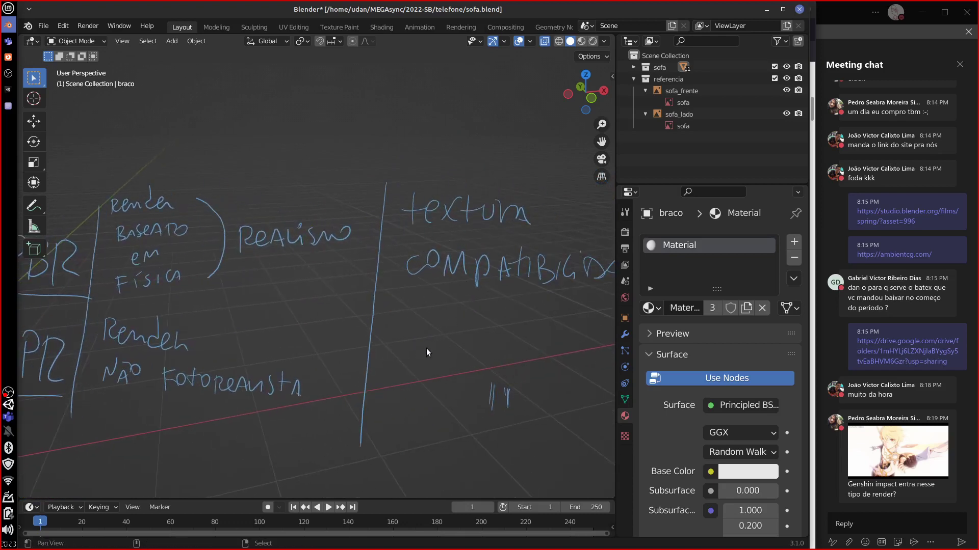
middle_click_drag(426, 348, 487, 182, "shift")
middle_click_drag(459, 401, 547, 341, "shift")
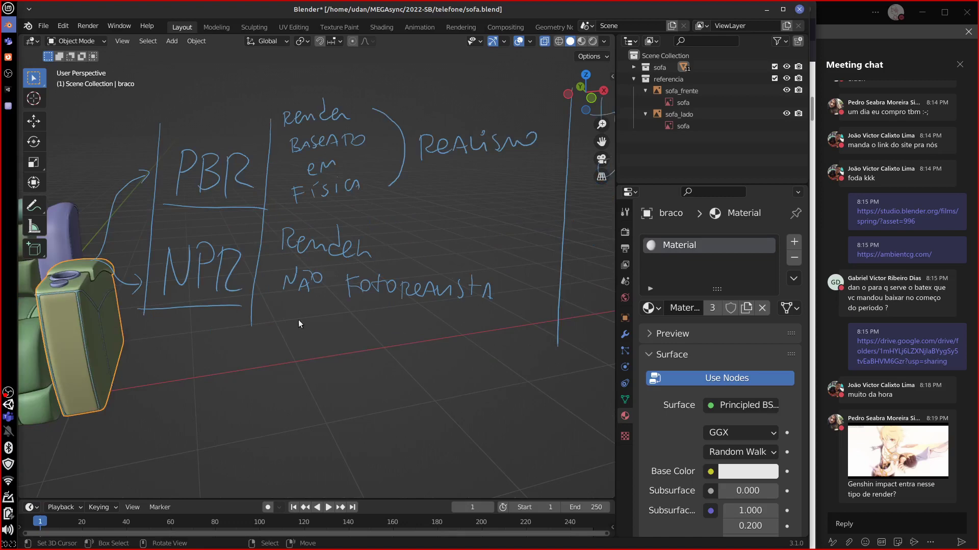
middle_click_drag(473, 377, 449, 319, "shift")
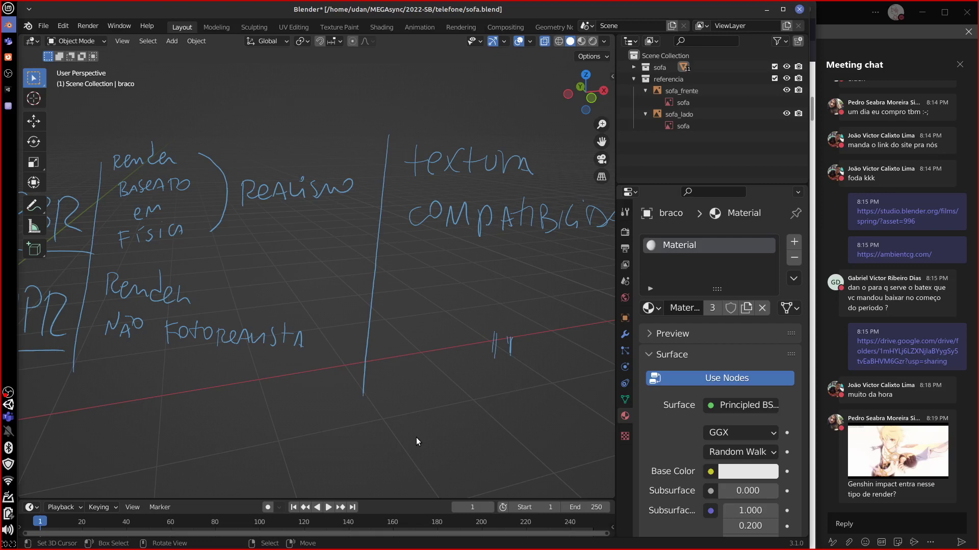
middle_click_drag(416, 438, 488, 415, "shift")
scroll(489, 419, "down", 3)
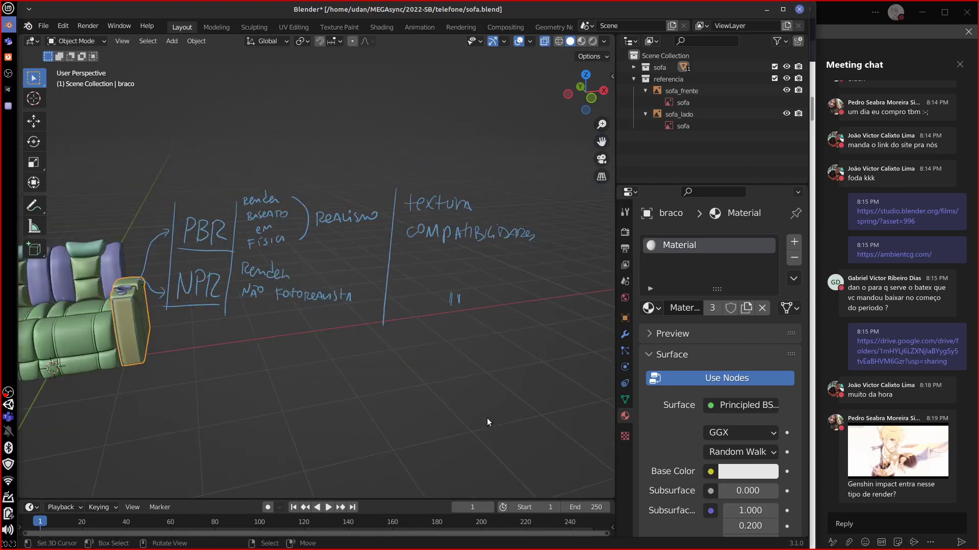
middle_click_drag(359, 410, 449, 381)
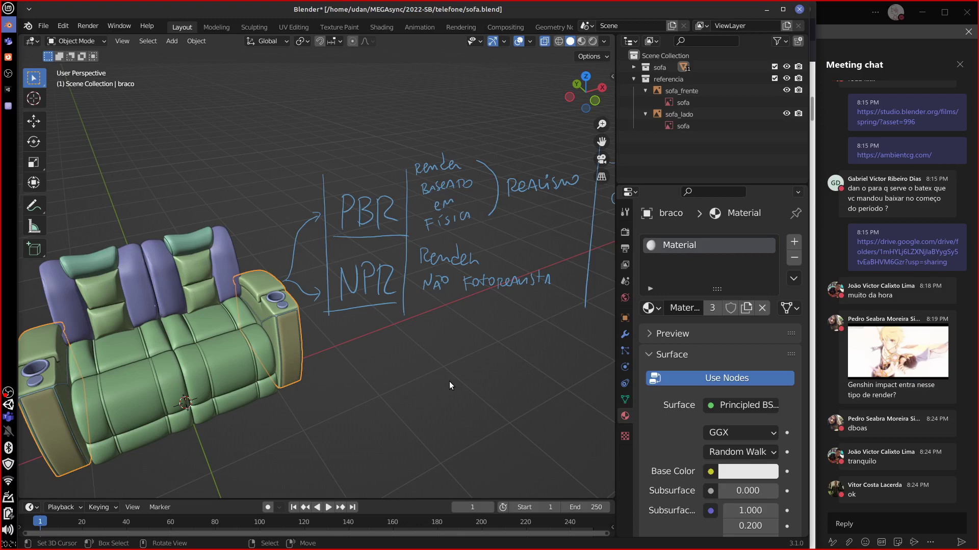
Switch to Unity and examine the Aula material's rendering modes and available shaders without changing them
left_click(9, 89)
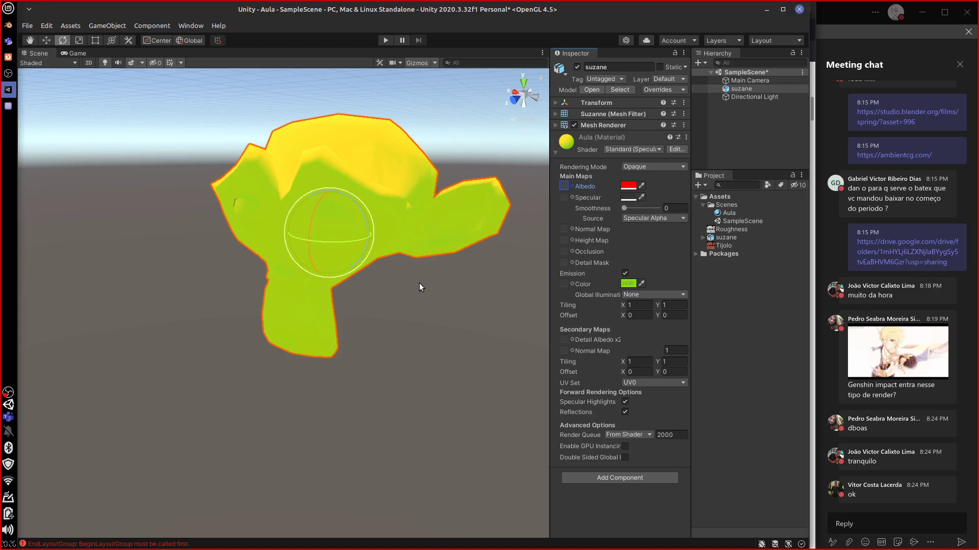
left_click(658, 168)
left_click(658, 167)
left_click(656, 150)
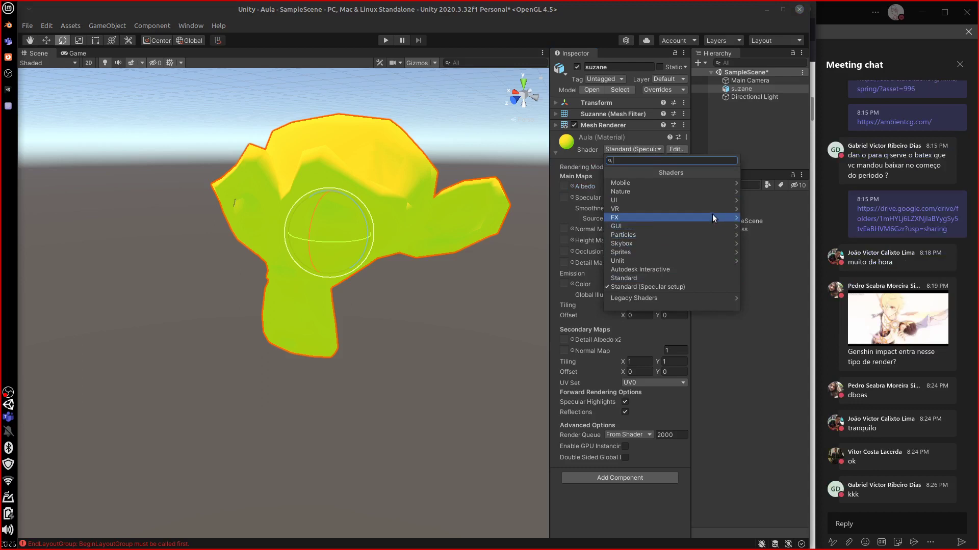
left_click(107, 25)
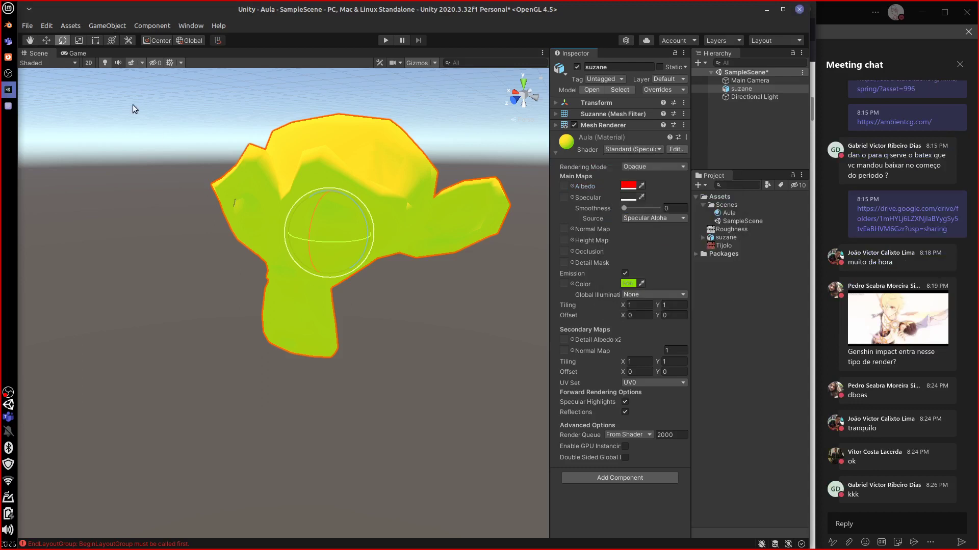
Open the project's Graphics settings and examine the assets available for the Scriptable Render Pipeline, leaving the selection unchanged
left_click(46, 26)
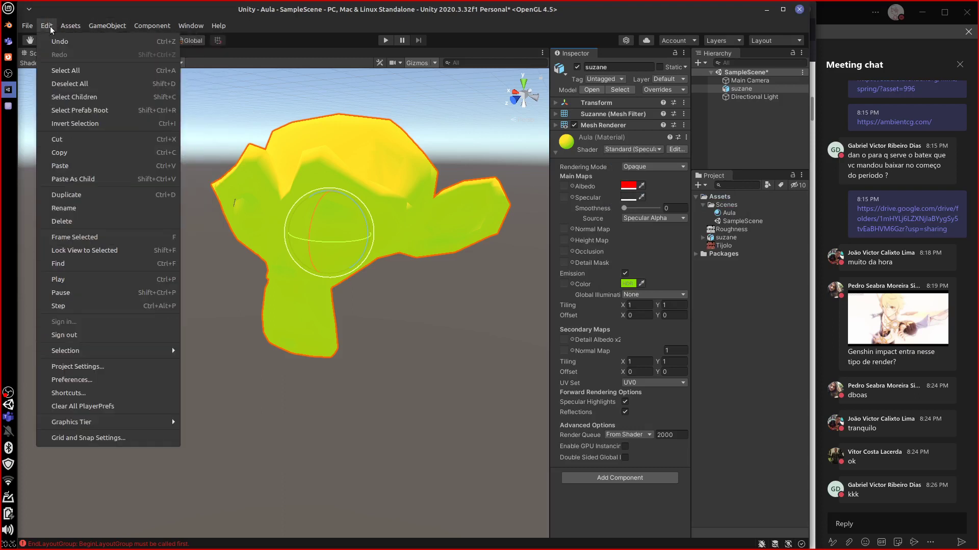
mouse_move(153, 422)
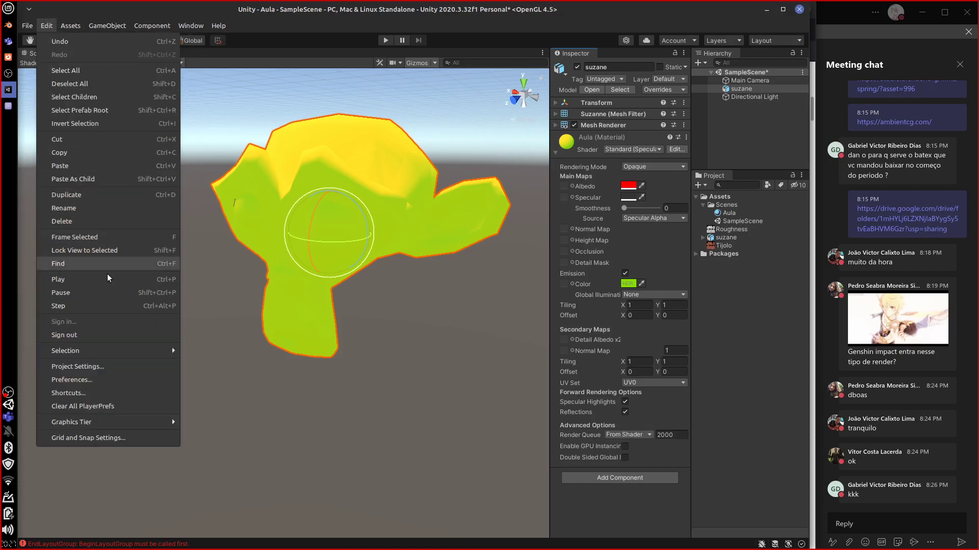
left_click(133, 367)
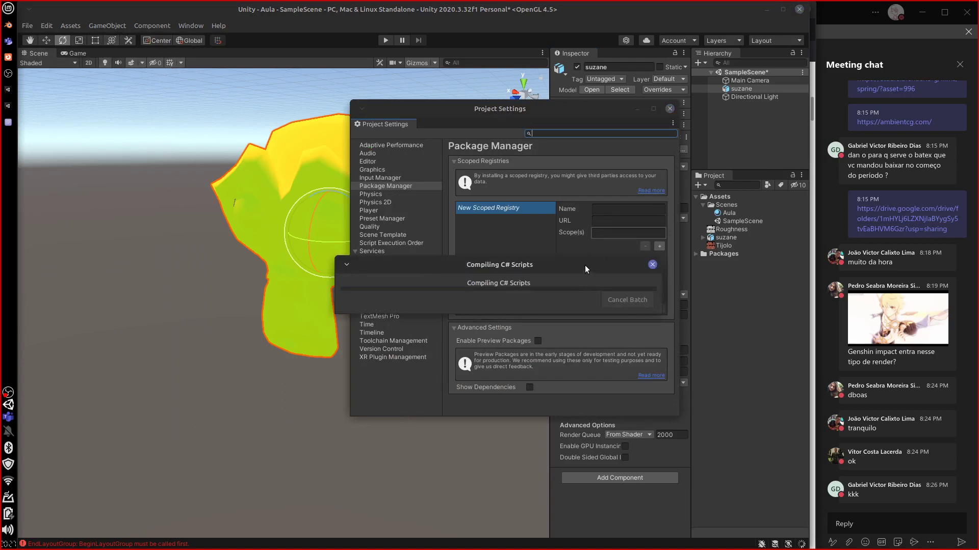
left_click_drag(585, 265, 422, 370)
left_click_drag(456, 116, 403, 111)
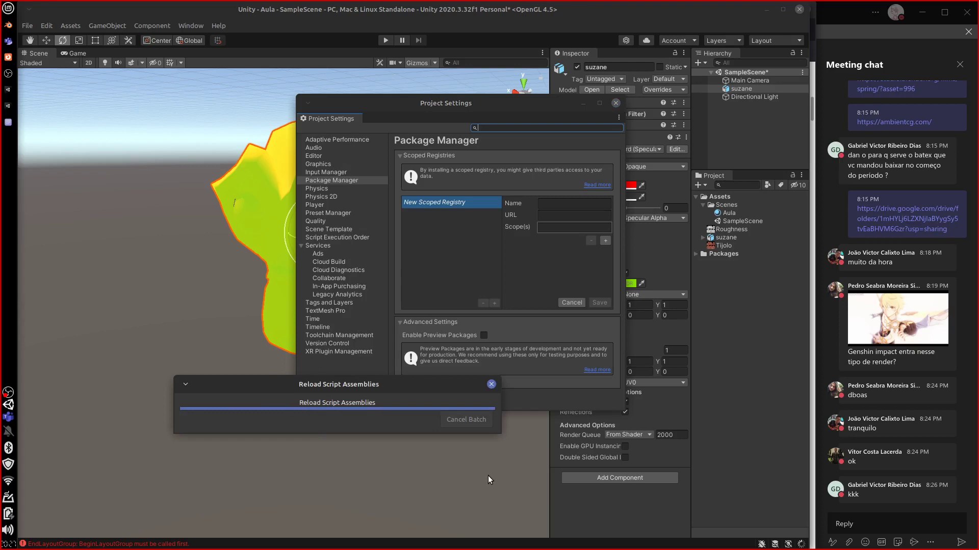
left_click(353, 163)
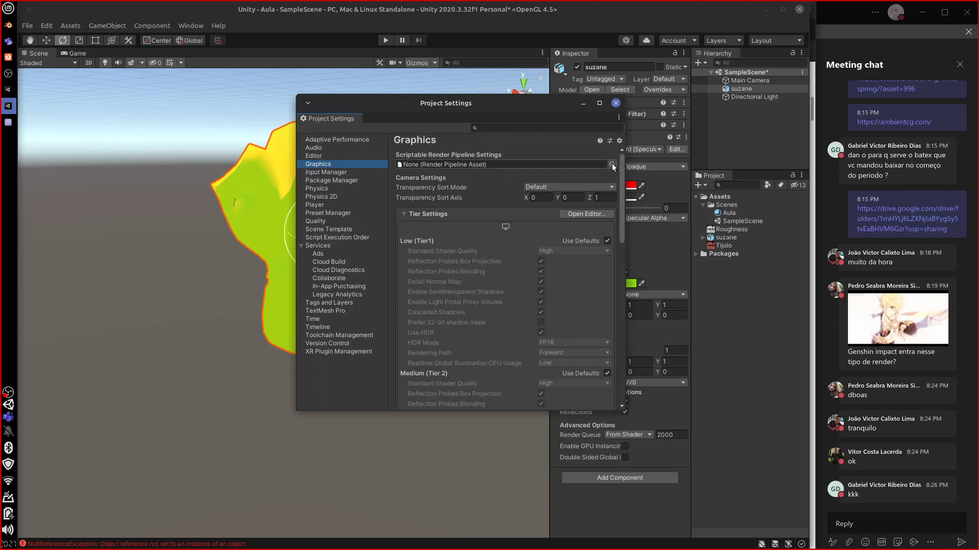
left_click(595, 166)
left_click(613, 164)
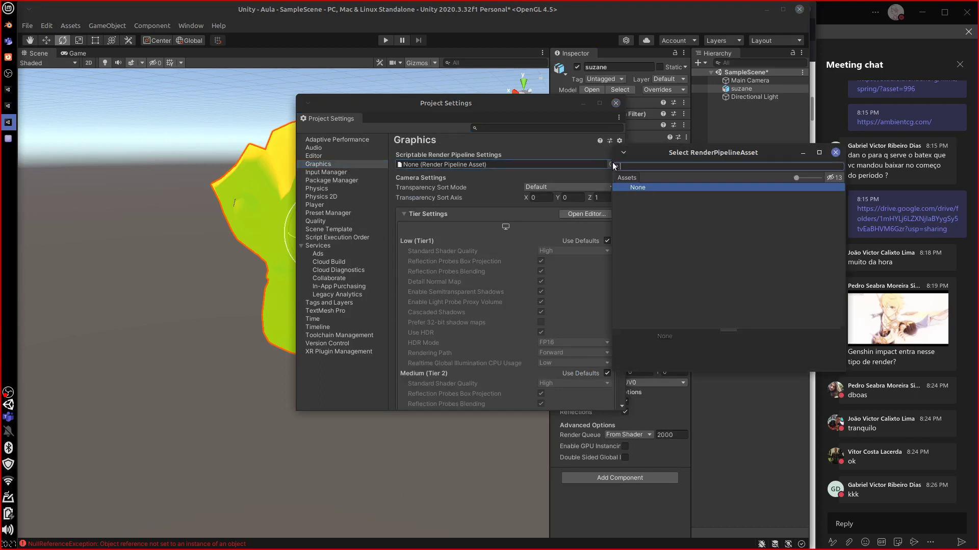
left_click(835, 153)
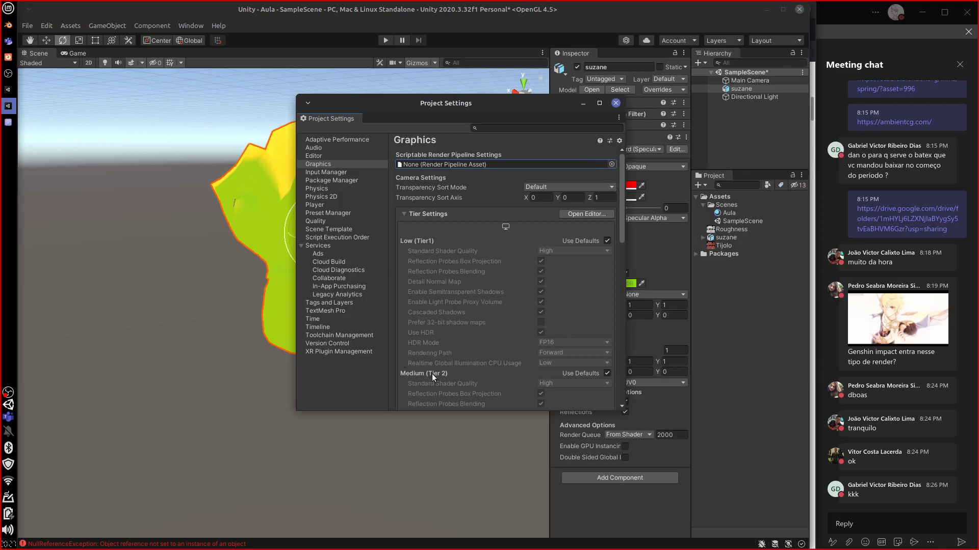
left_click(521, 429)
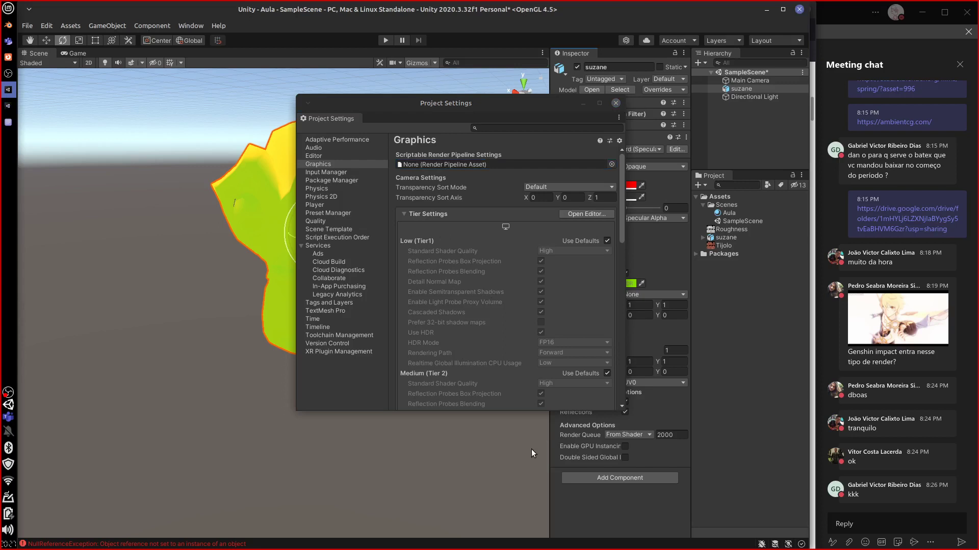
left_click(445, 343)
left_click(381, 416)
left_click(518, 341)
left_click(466, 481)
Close the project settings and exit the Aula project without saving the scene changes
left_click(615, 103)
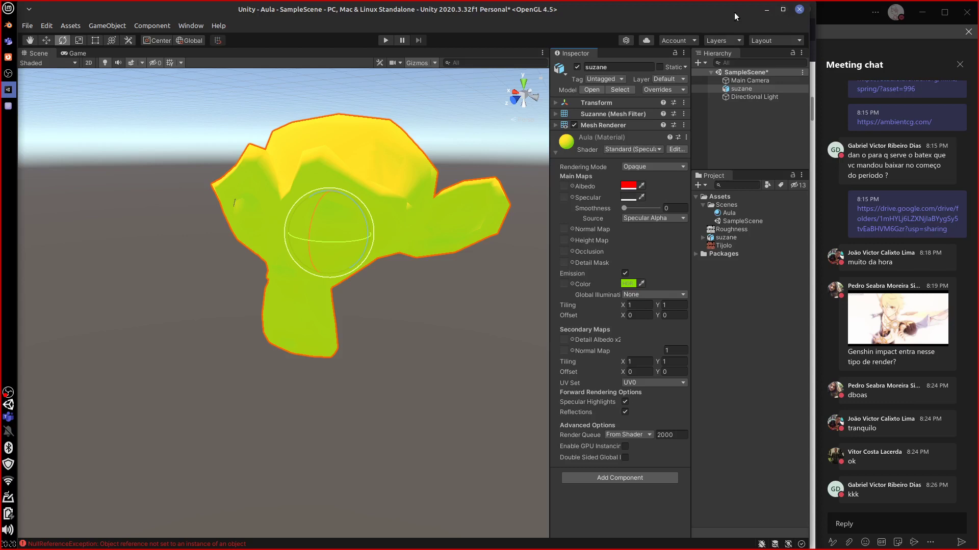
key("ctrl+n")
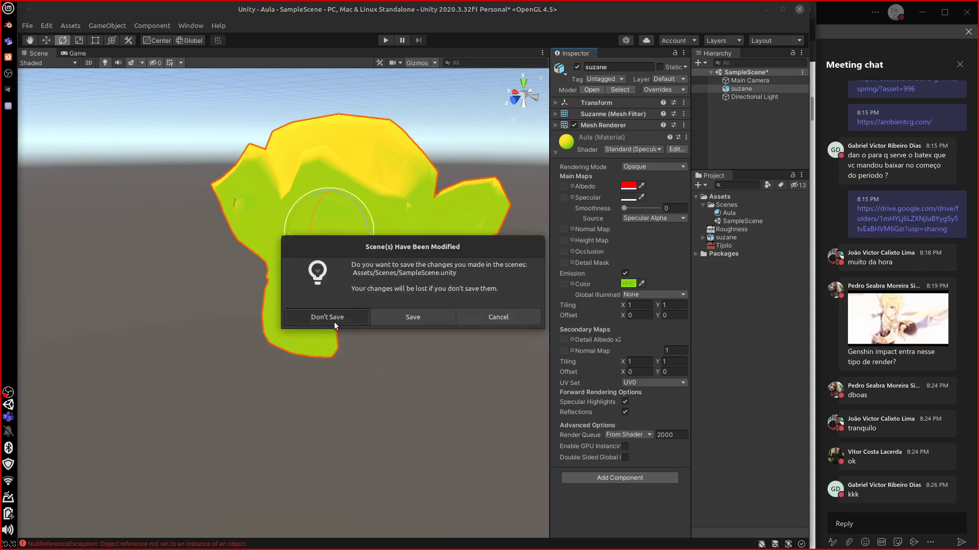
key("Escape")
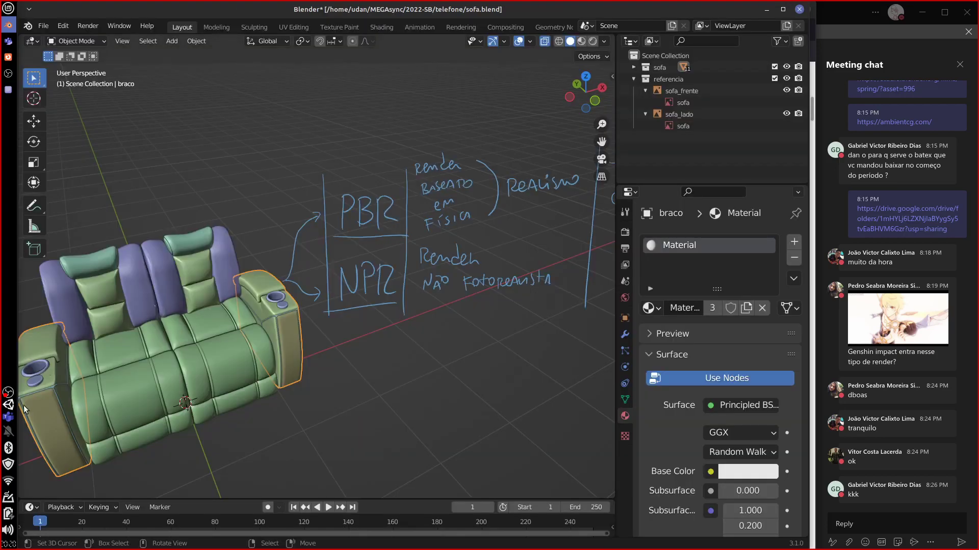
Open Unity Hub, start a new Unity 2020.3.32f1 project, and choose the Universal Render Pipeline template
right_click(10, 405)
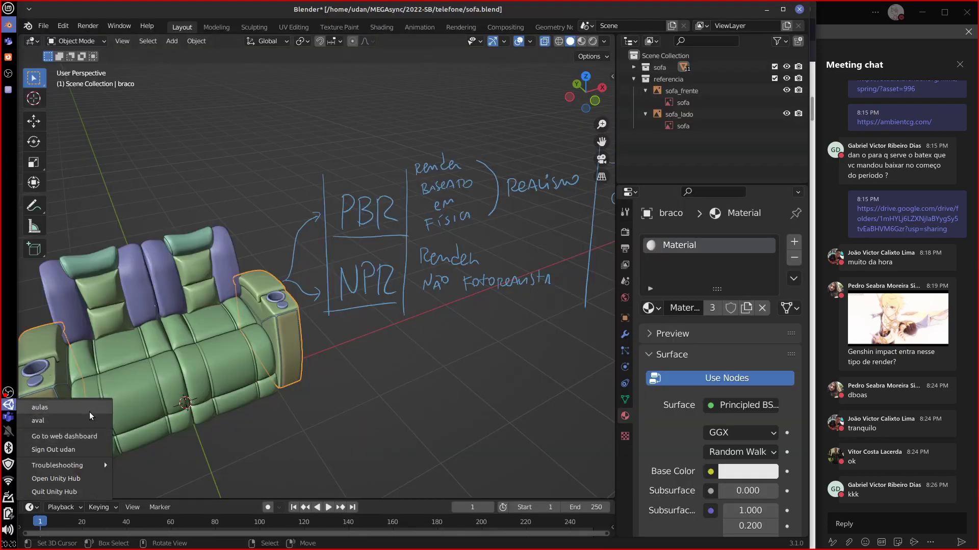
left_click(81, 479)
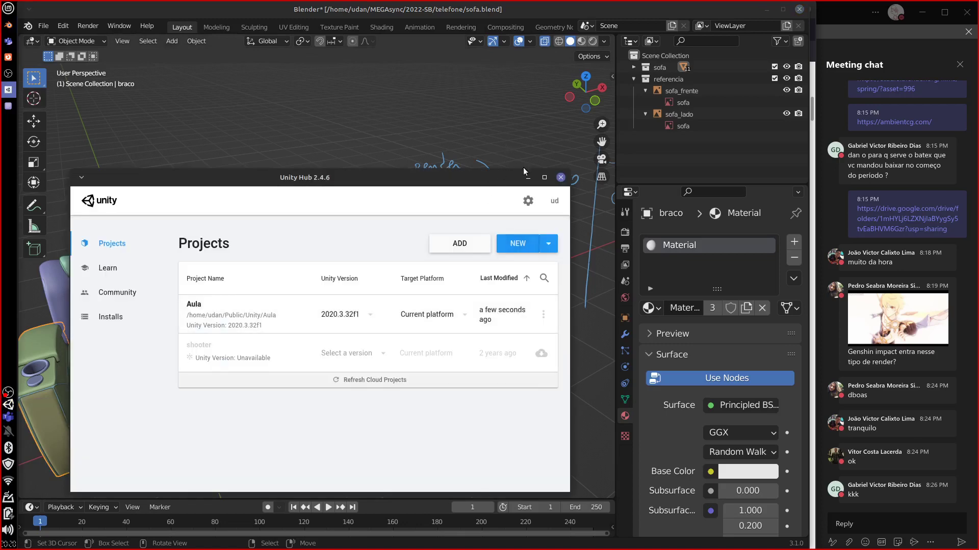
left_click(517, 244)
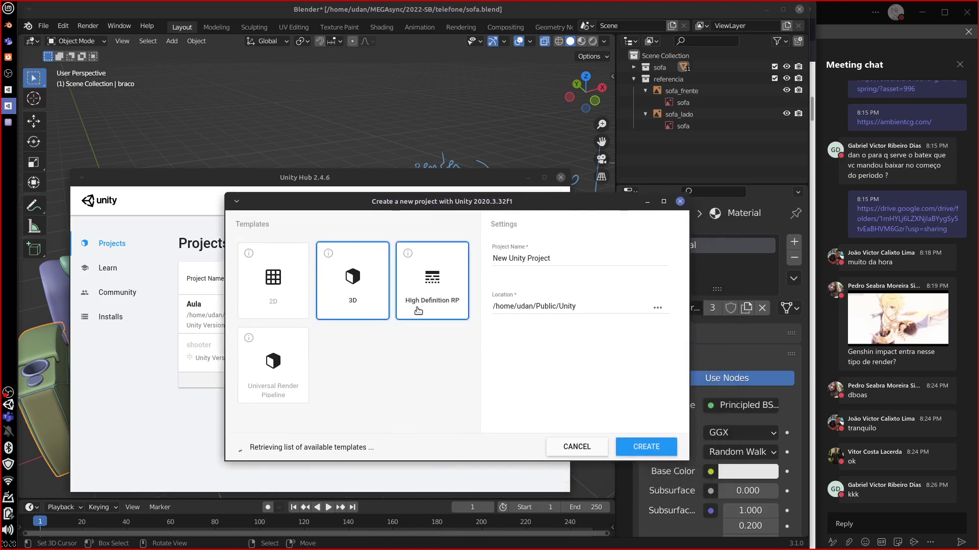
left_click(417, 311)
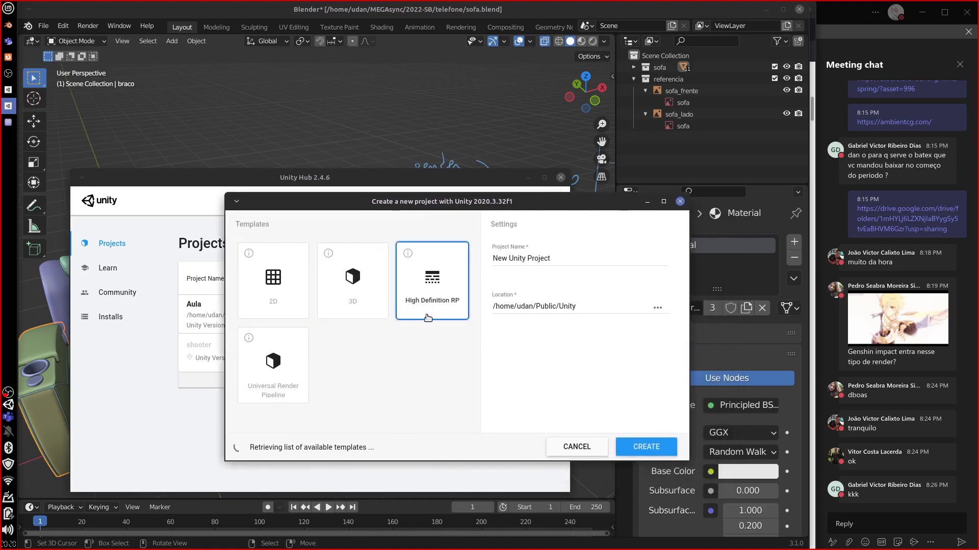
left_click(276, 395)
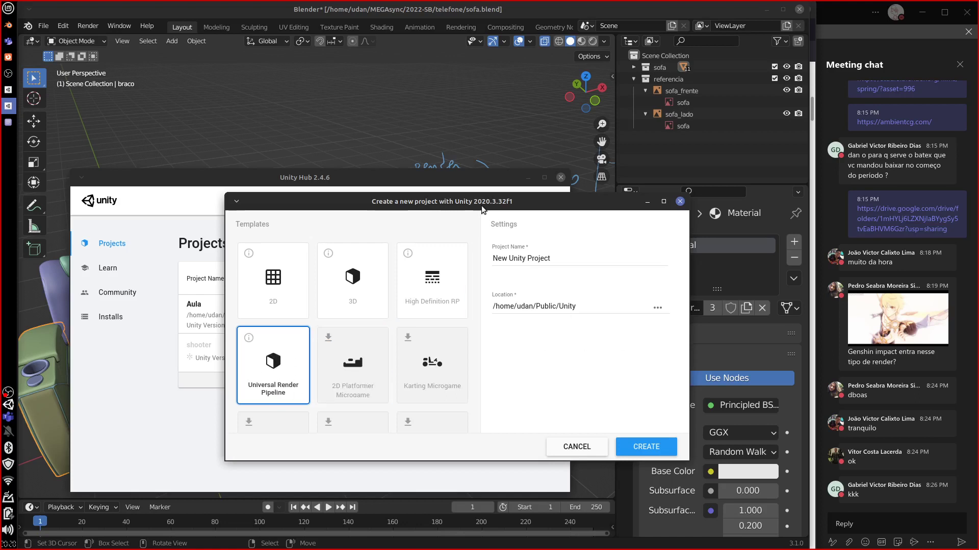
Name the new Universal Render Pipeline project "teste" and create it
left_click_drag(483, 209, 435, 170)
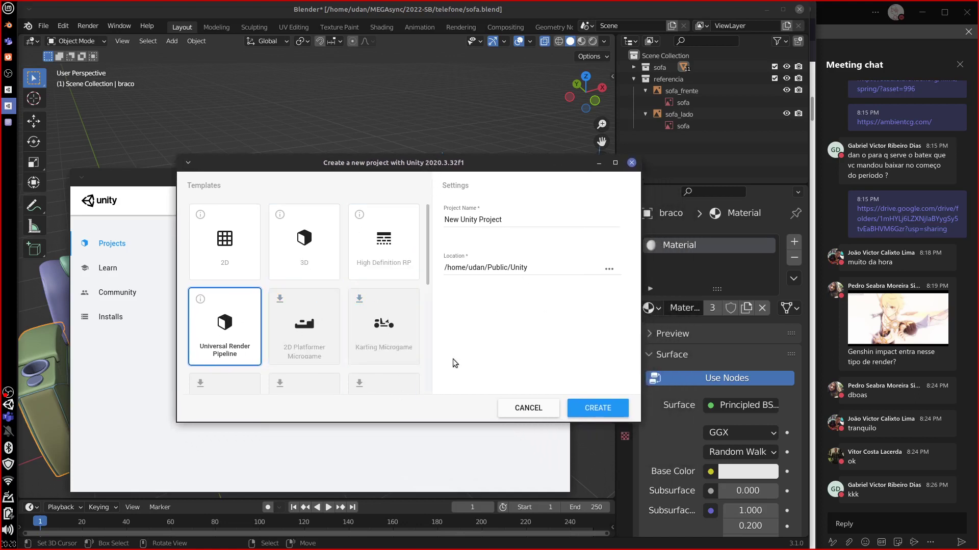
left_click(512, 220)
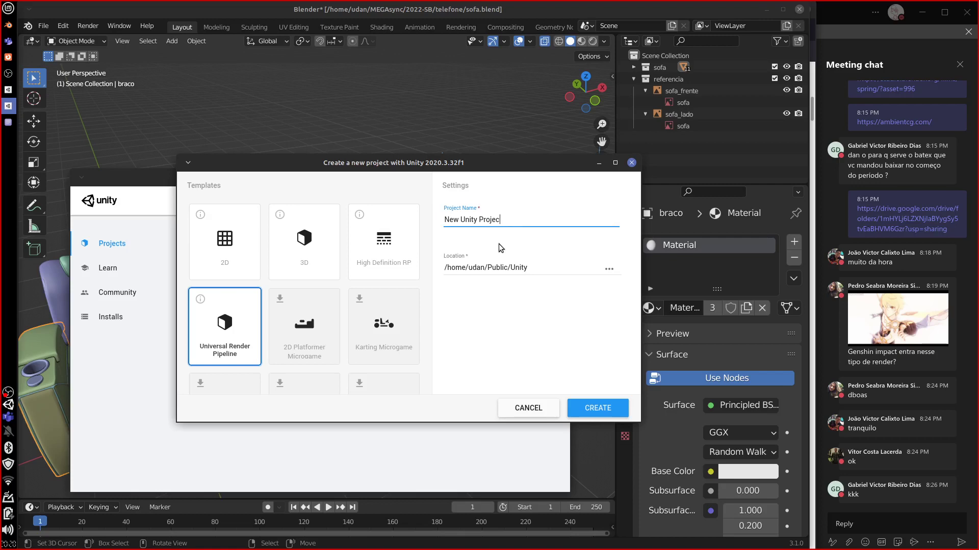
key("BackSpace")
key("BackSpace")
key("BackSpace")
key("BackSpace")
key("BackSpace")
key("BackSpace")
key("BackSpace")
key("BackSpace")
key("BackSpace")
key("BackSpace")
key("BackSpace")
type("t")
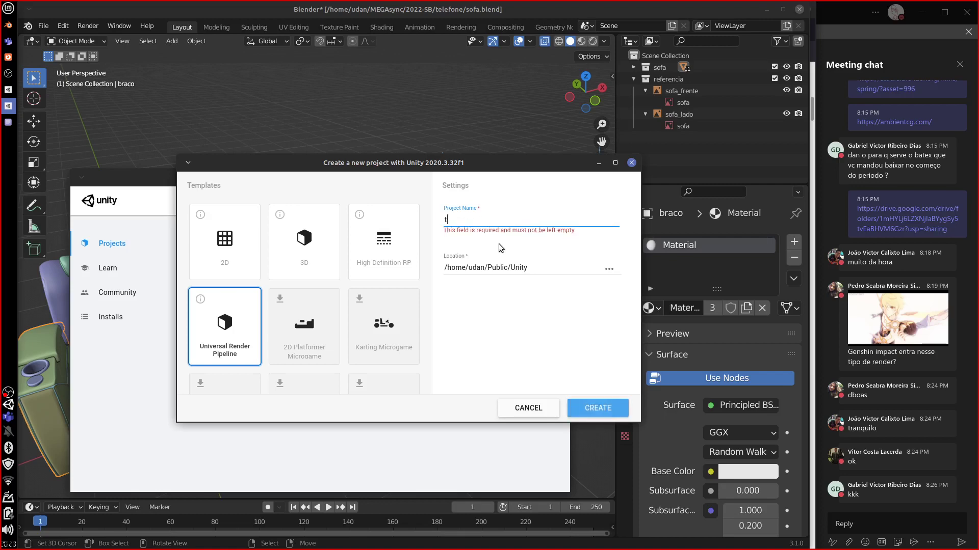
type("este")
left_click(581, 408)
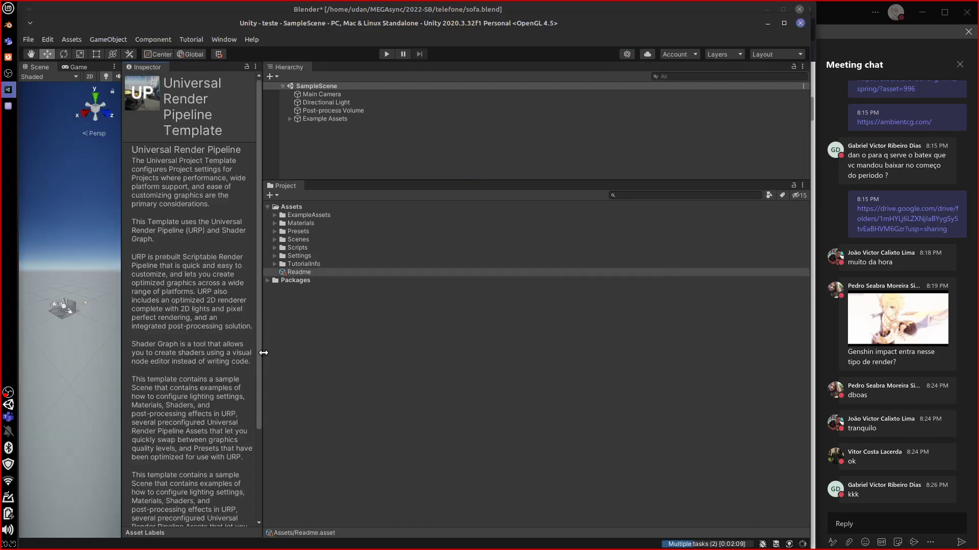
Resize the editor layout to give the Scene view most of the space and get a close view of the sample workshop
left_click_drag(264, 353, 638, 365)
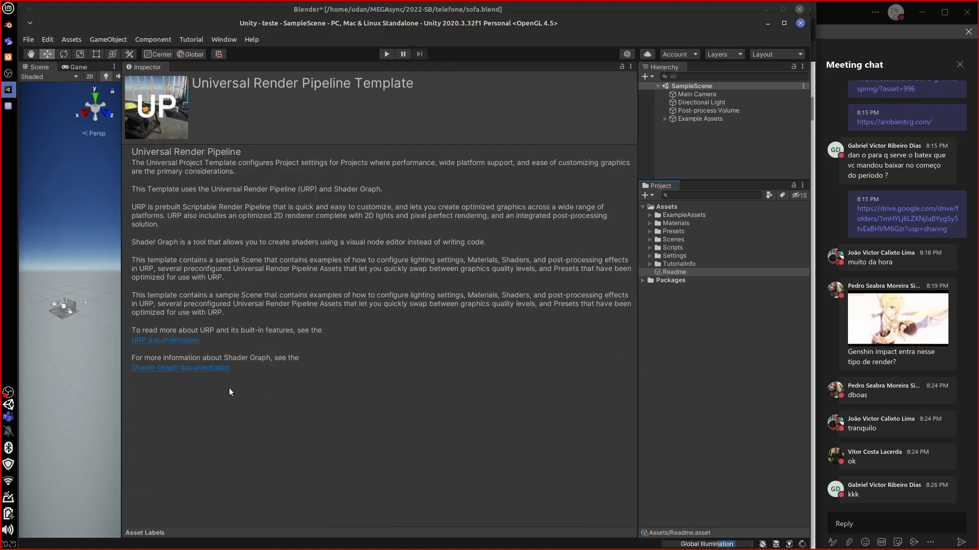
left_click_drag(123, 356, 550, 339)
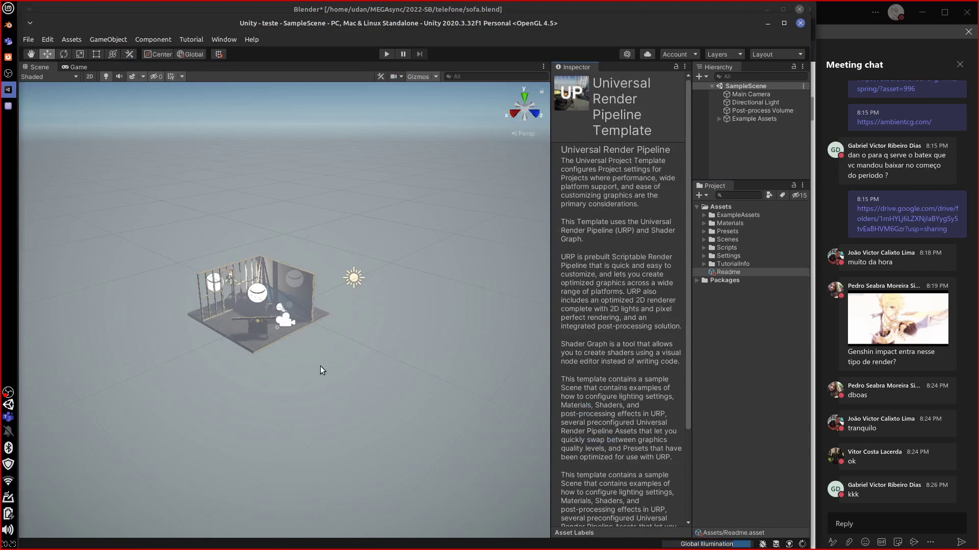
scroll(320, 366, "up", 4)
scroll(325, 365, "up", 6)
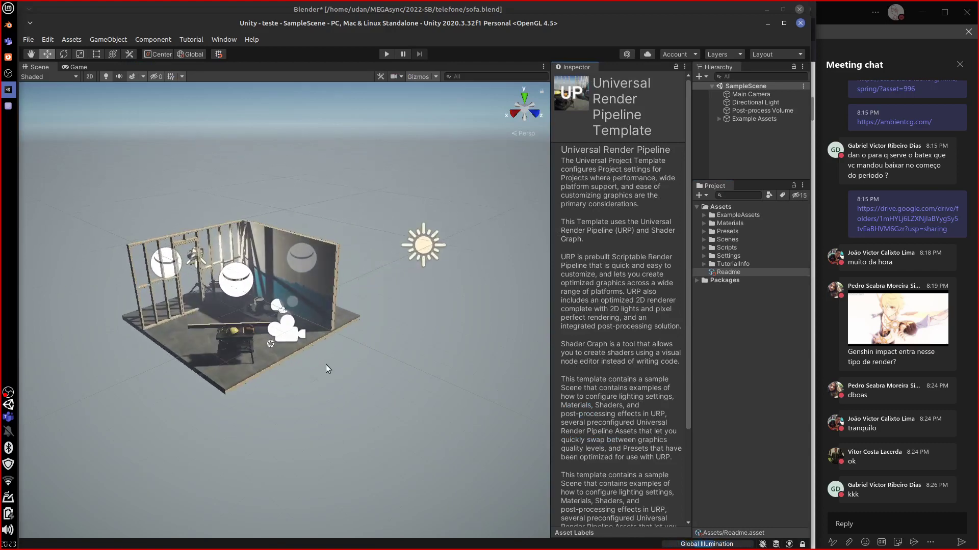
scroll(325, 365, "up", 2)
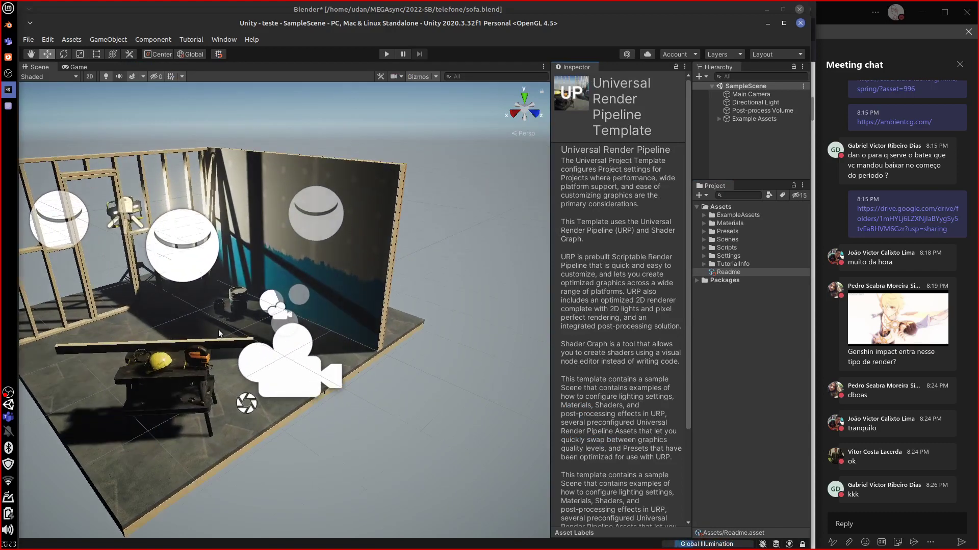
Select the Supports Low mesh on the sample scene's workbench and examine the surface settings of its Plastic_Gray_Mat material
left_click(160, 363)
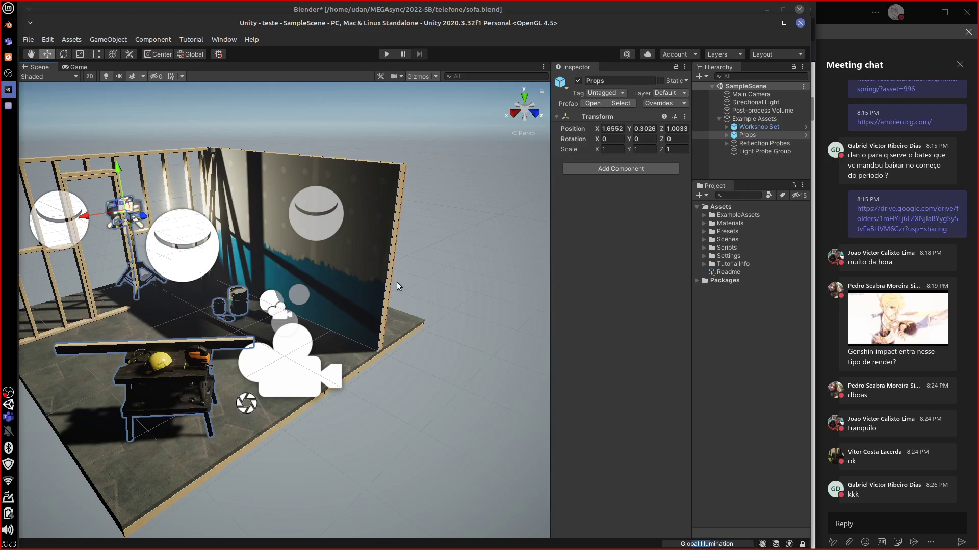
left_click(703, 224)
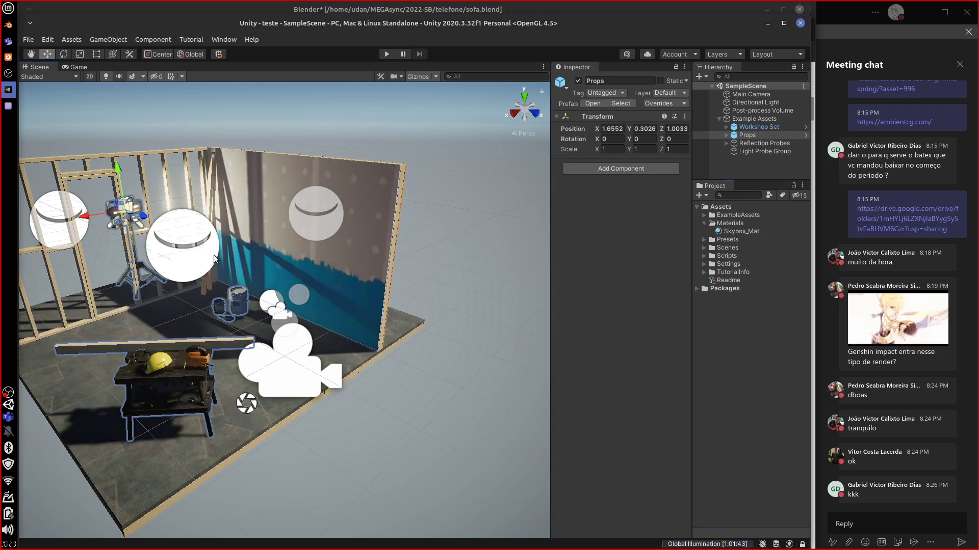
left_click(176, 368)
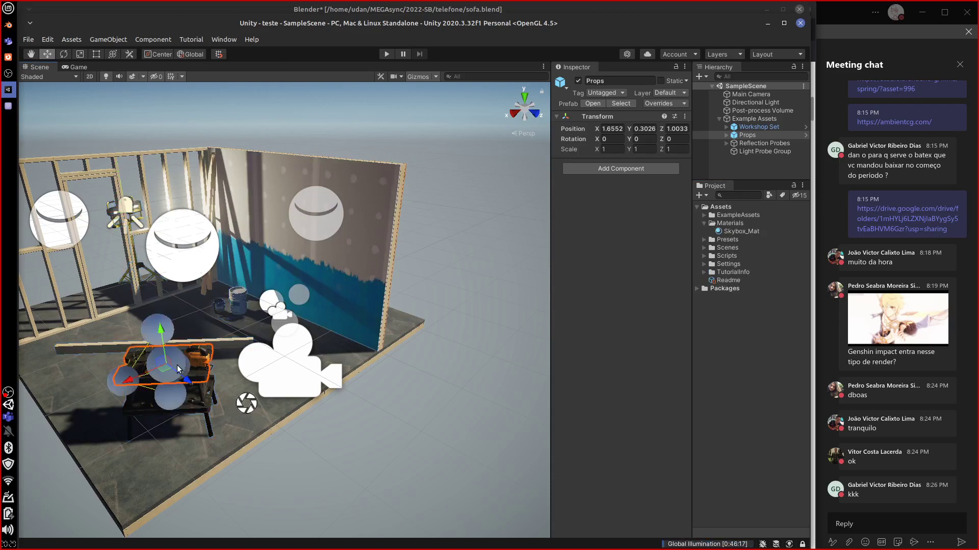
left_click(179, 393)
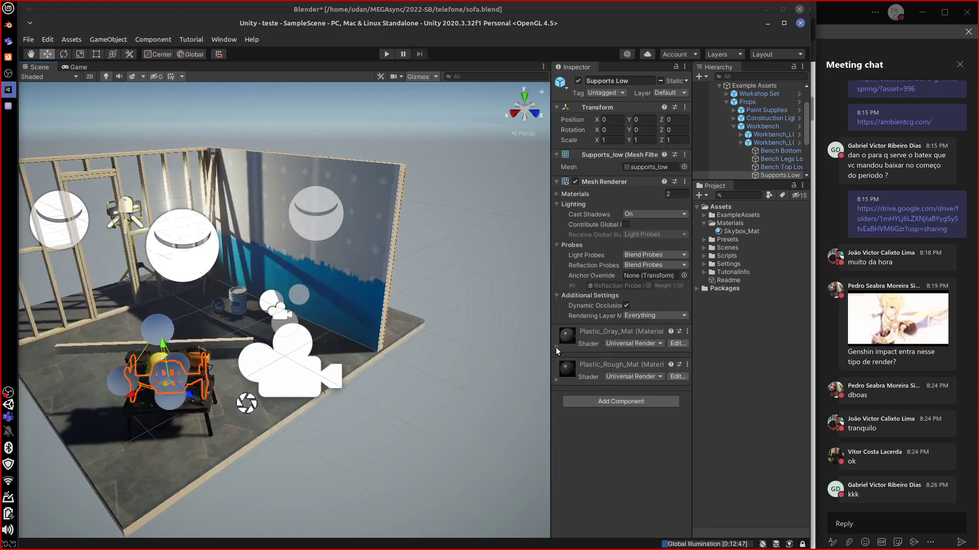
left_click(556, 347)
scroll(628, 384, "down", 3)
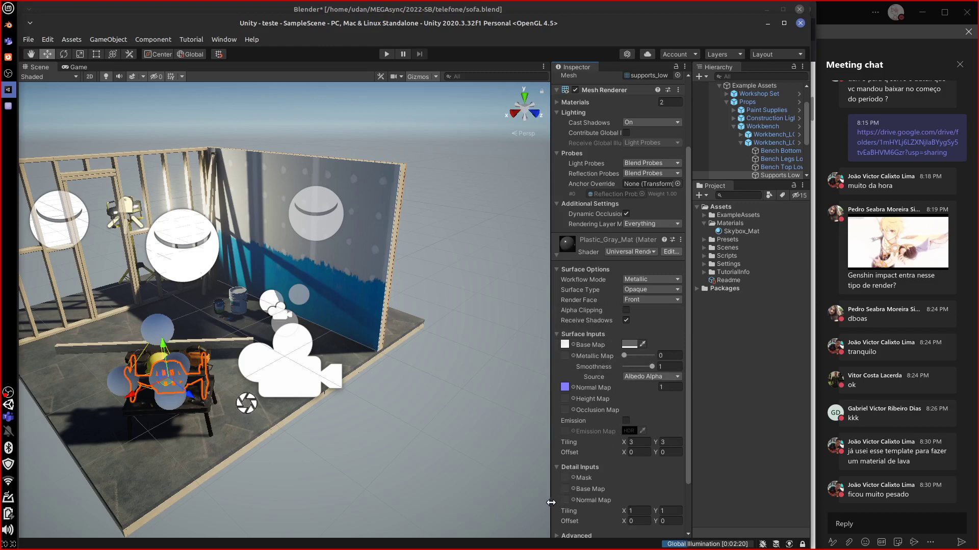
Examine the shaders offered for Plastic_Gray_Mat, including the Universal Render Pipeline group, leaving the current shader unchanged
left_click(653, 252)
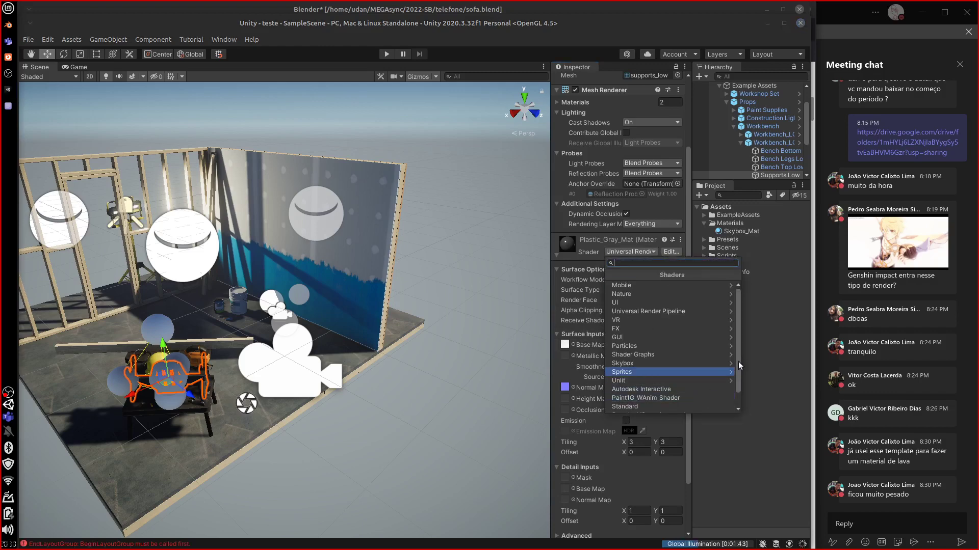
left_click_drag(738, 362, 737, 390)
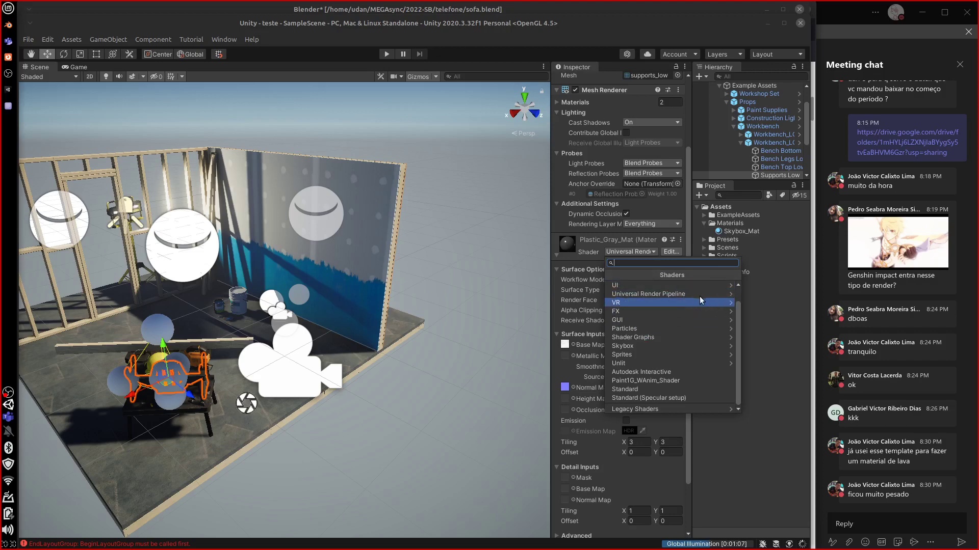
left_click(716, 298)
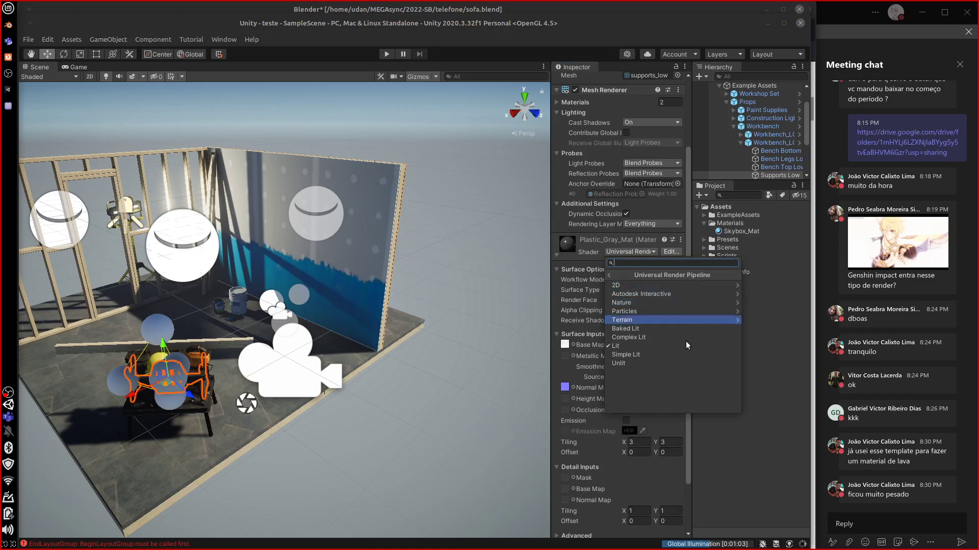
left_click(438, 394)
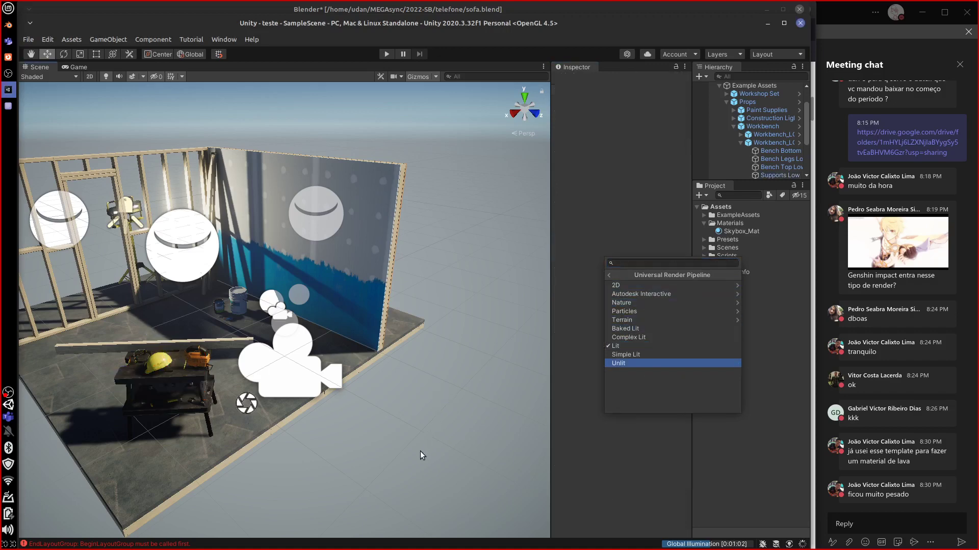
left_click(754, 23)
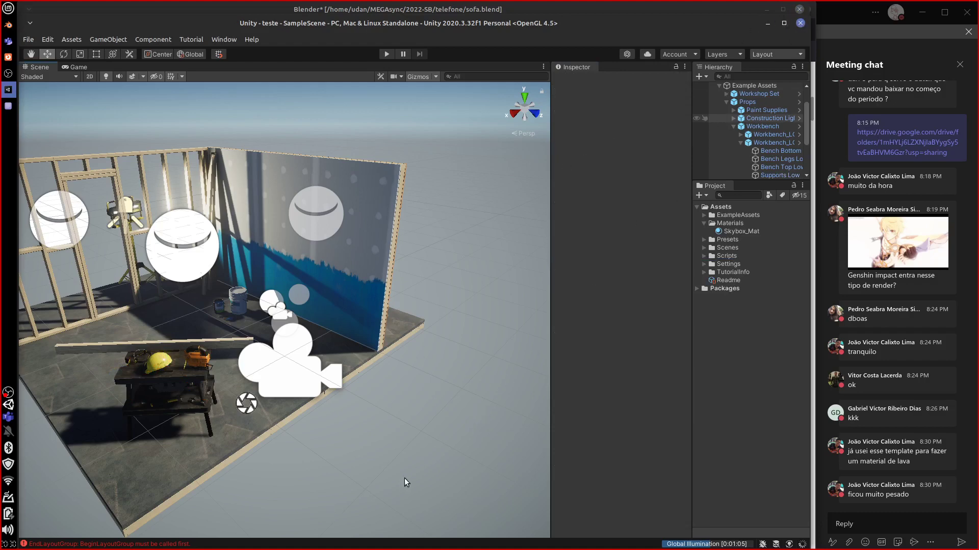
Switch to Blender and set the sofa scene's viewport to Rendered shading
key("alt+Tab")
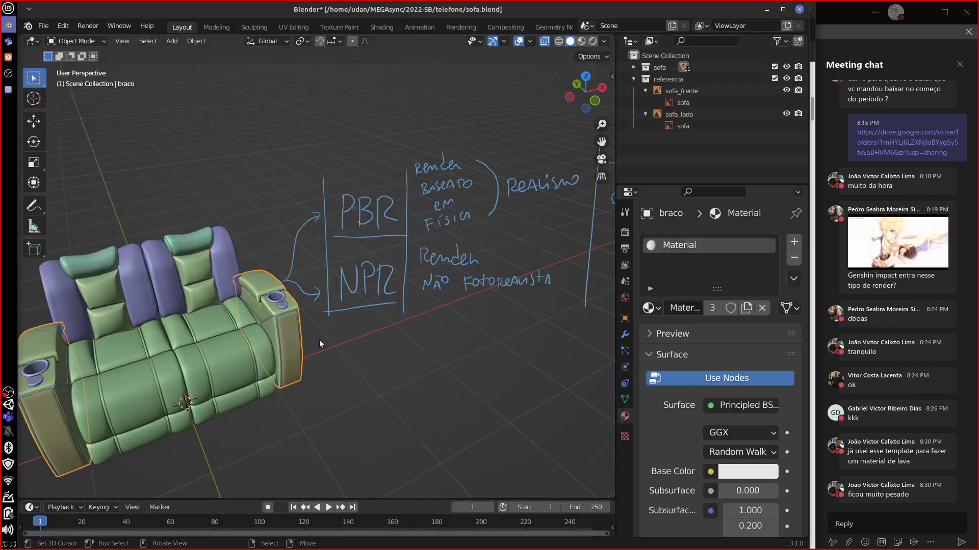
mouse_move(384, 386)
middle_mouse_down()
mouse_move(374, 379)
mouse_move(387, 377)
mouse_move(395, 403)
mouse_move(413, 399)
mouse_move(372, 410)
middle_mouse_up()
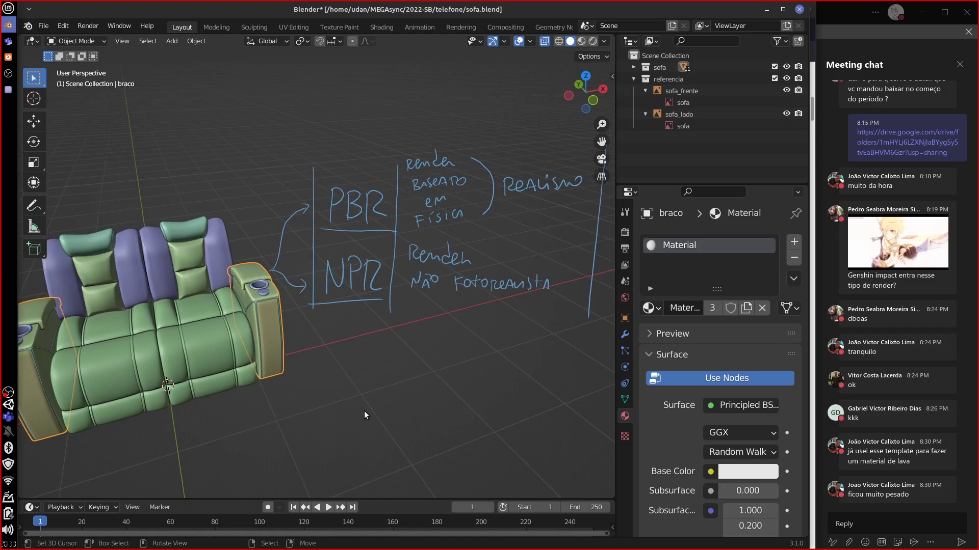
mouse_move(363, 379)
middle_mouse_down()
mouse_move(381, 417)
mouse_move(407, 403)
middle_mouse_up()
left_click(592, 42)
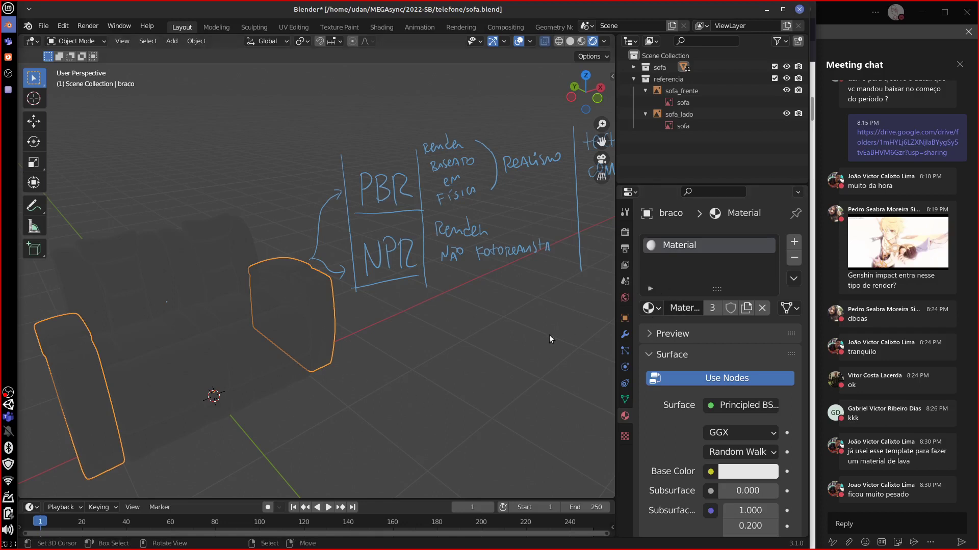
Place the 3D cursor above the PBR/NPR notes beside the sofa and add a Sun light there
left_click(416, 102)
key("shift+a")
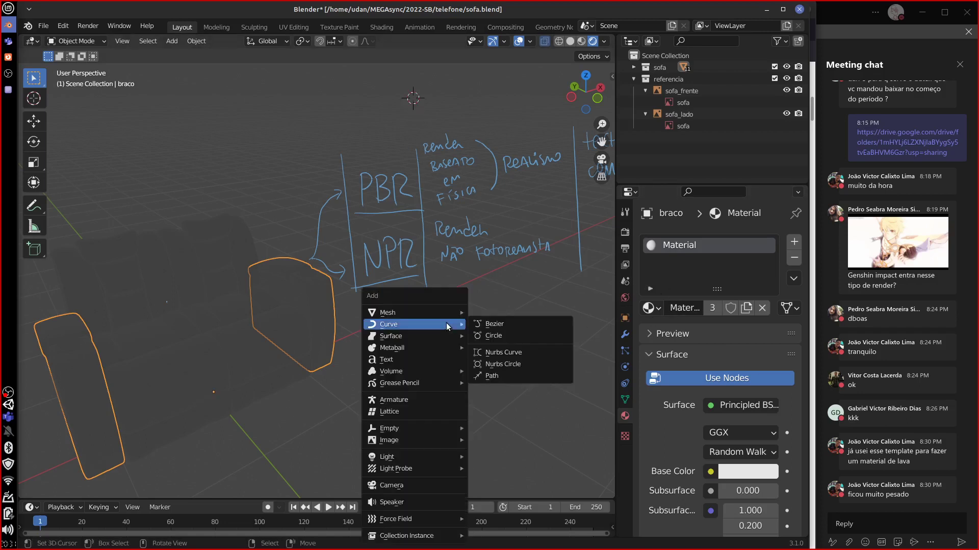
mouse_move(423, 469)
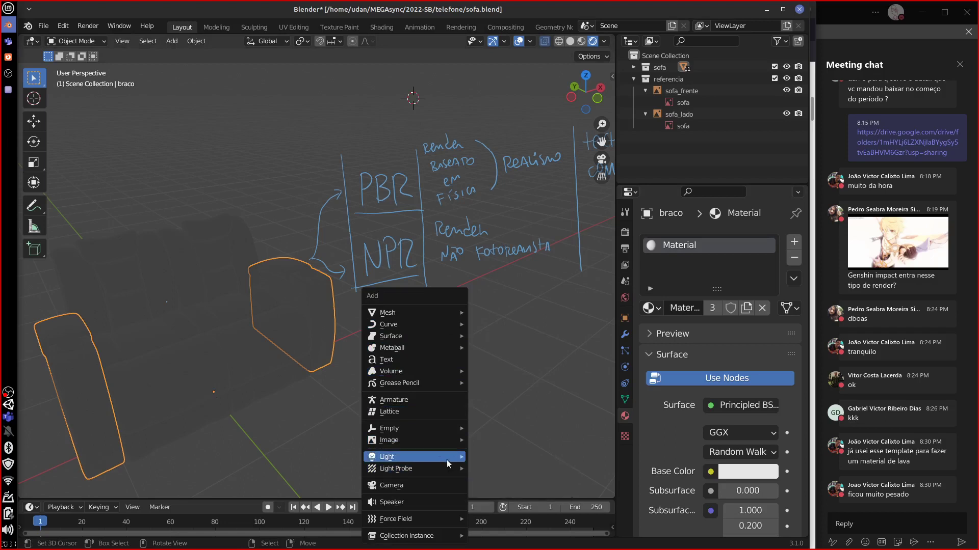
left_click(521, 470)
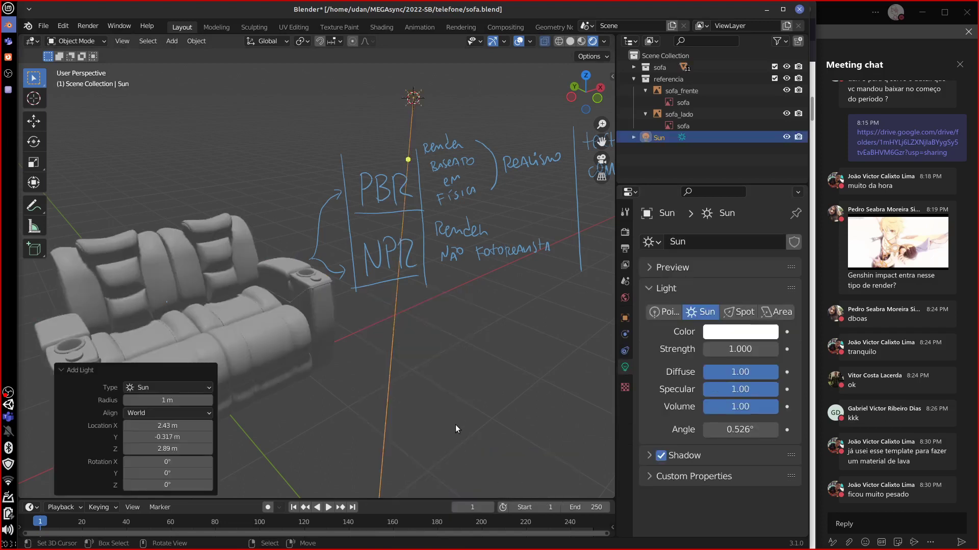
Trackball-rotate the Sun about -5.73° and -358°, and rotate it about 39.3° in the view plane to aim it toward the sofa
key("r")
key("r")
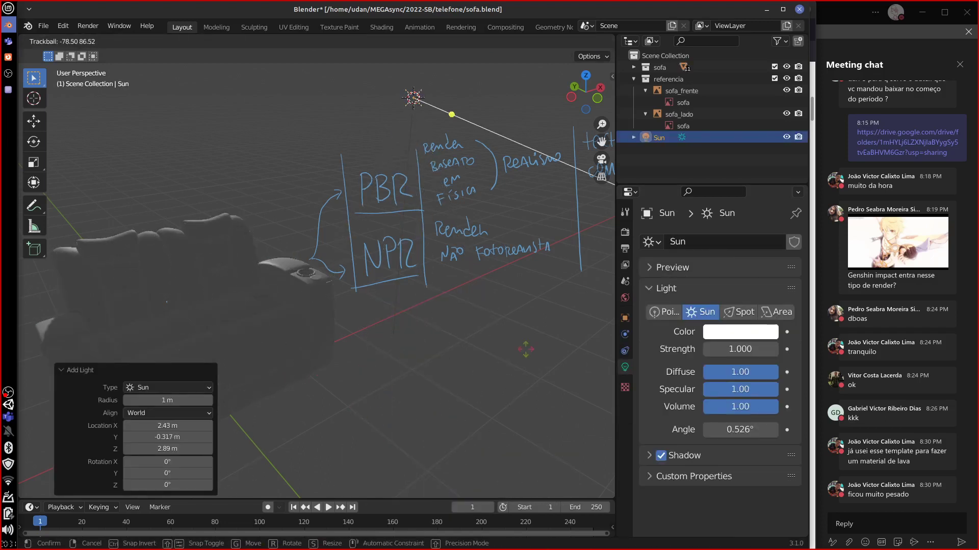
left_click(149, 401)
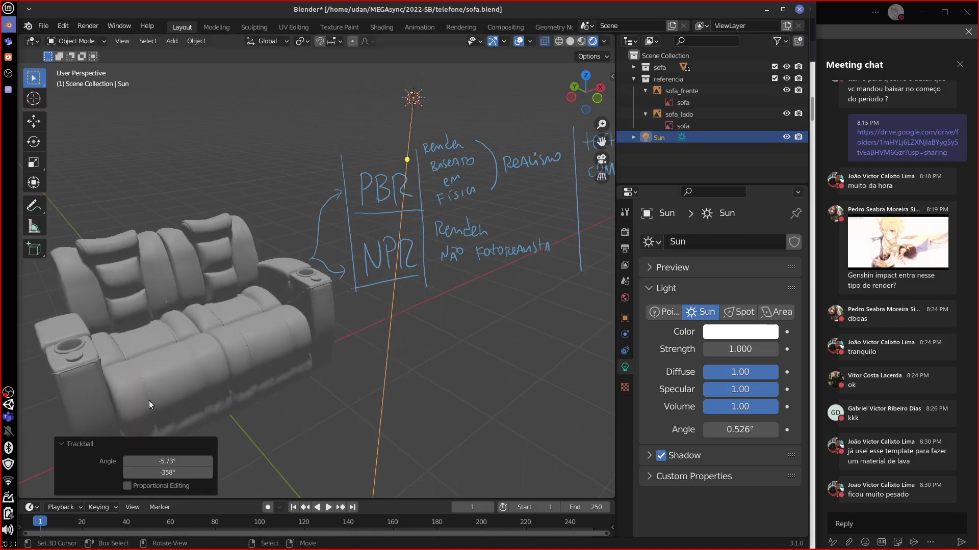
key("r")
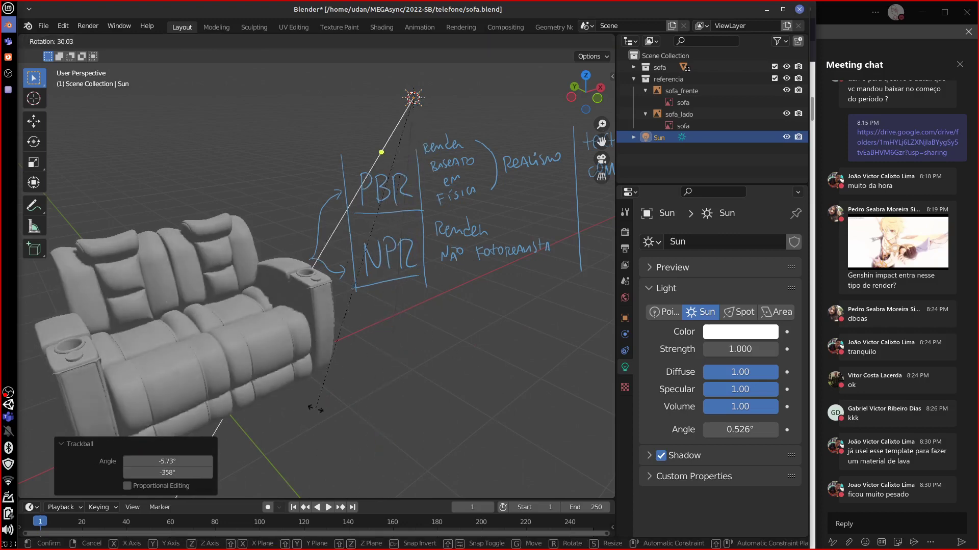
left_click(253, 412)
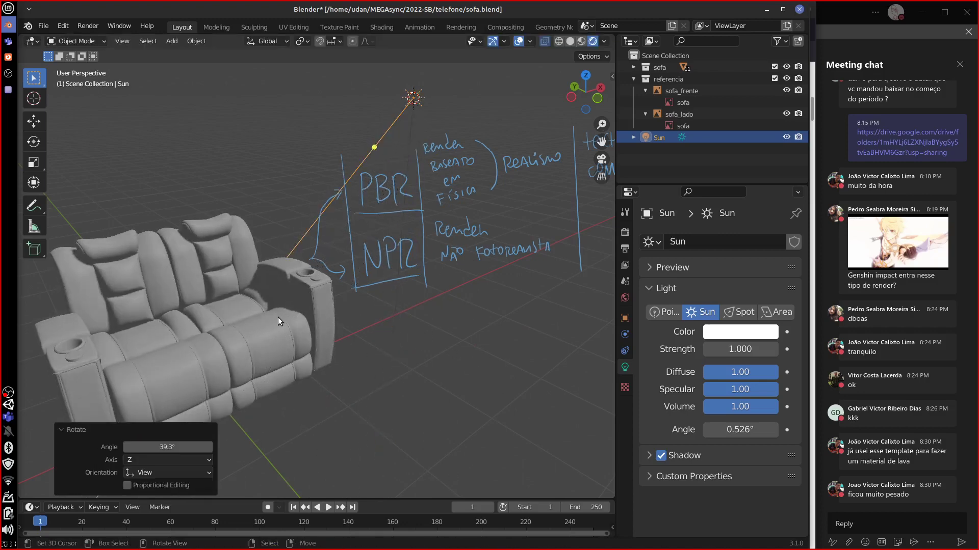
key("r")
key("r")
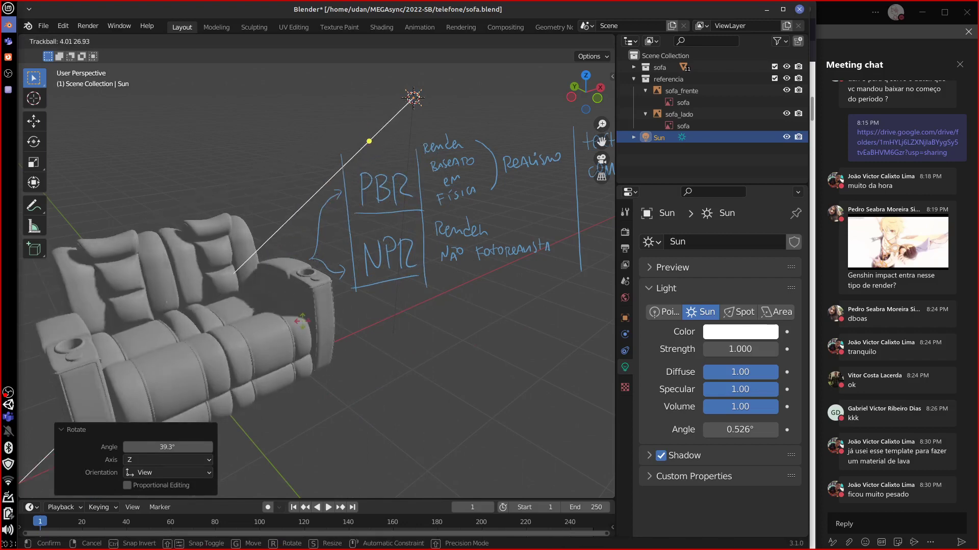
right_click(307, 334)
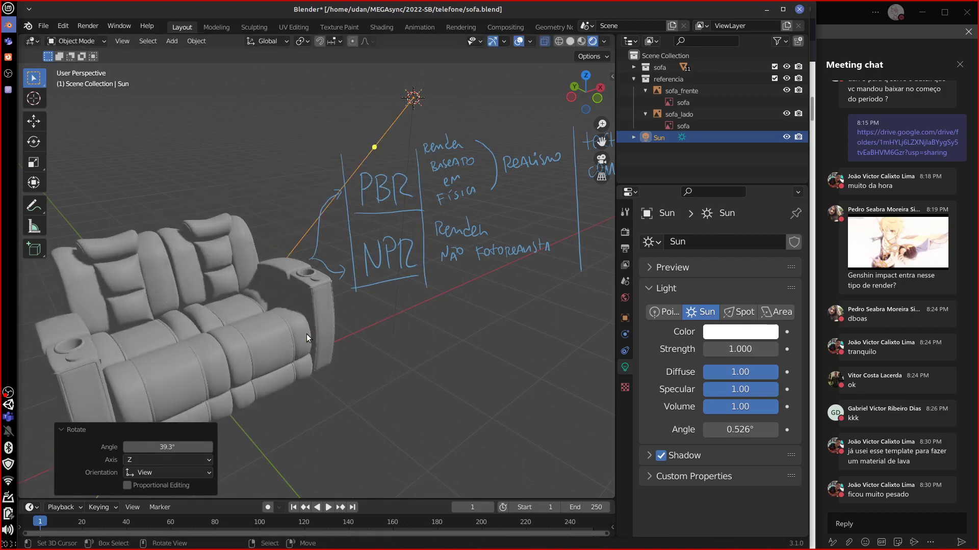
Change the scene's render engine to Cycles and view the whole sofa in the rendered viewport
left_click(624, 232)
left_click(759, 240)
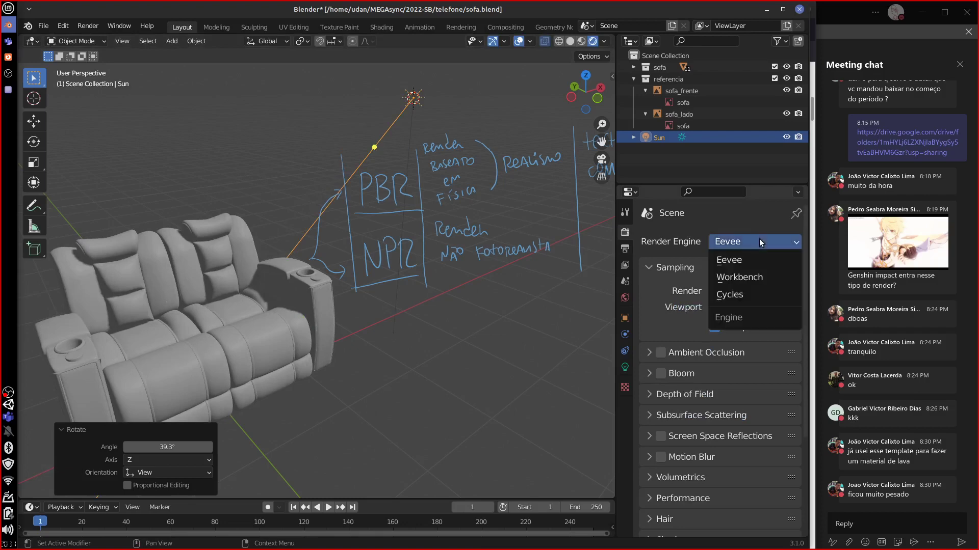
left_click(747, 297)
mouse_move(406, 413)
middle_mouse_down()
mouse_move(413, 378)
mouse_move(439, 365)
mouse_move(312, 315)
mouse_move(391, 287)
middle_mouse_up()
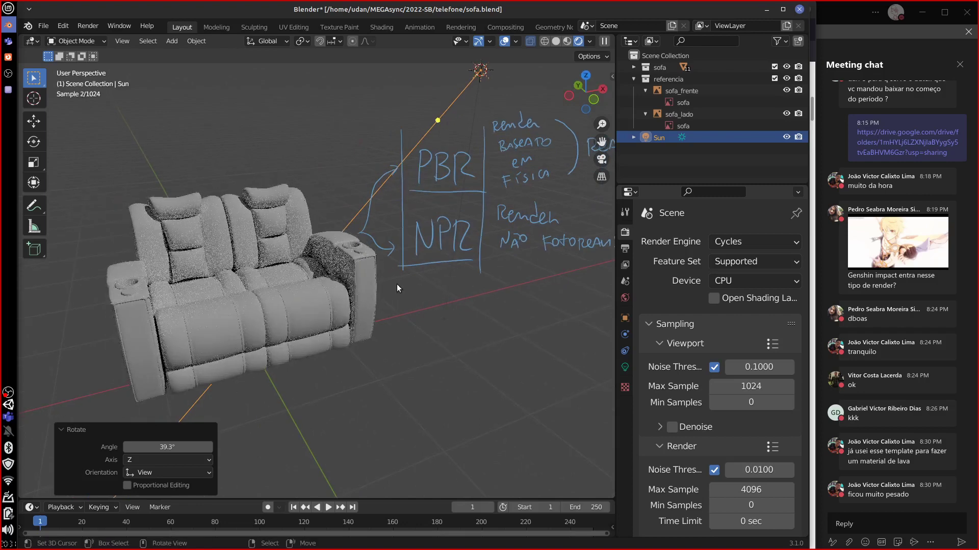
mouse_move(452, 377)
middle_mouse_down()
mouse_move(426, 377)
mouse_move(461, 363)
middle_mouse_up()
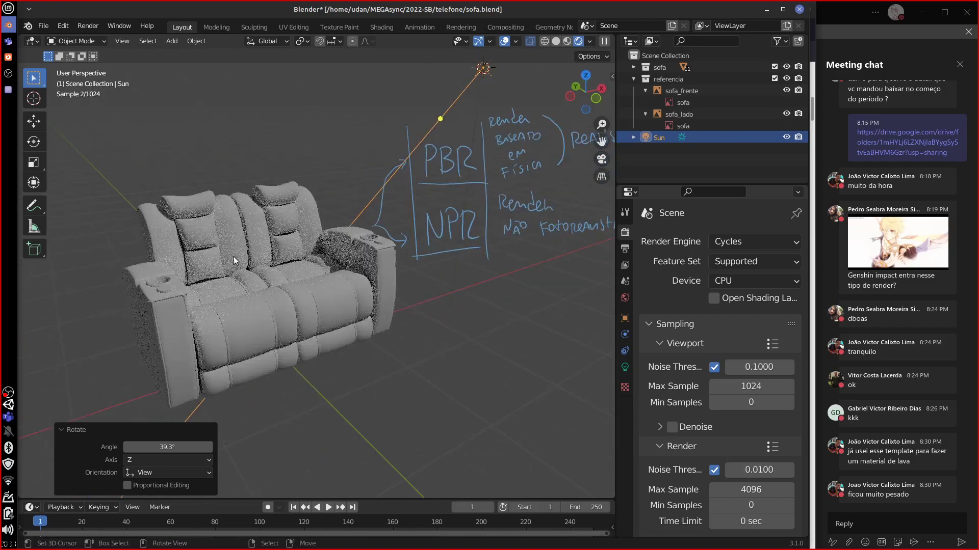
Trackball-rotate the Sun light by about 19.5° and 63.6° to change how it lights the sofa
key("r")
key("r")
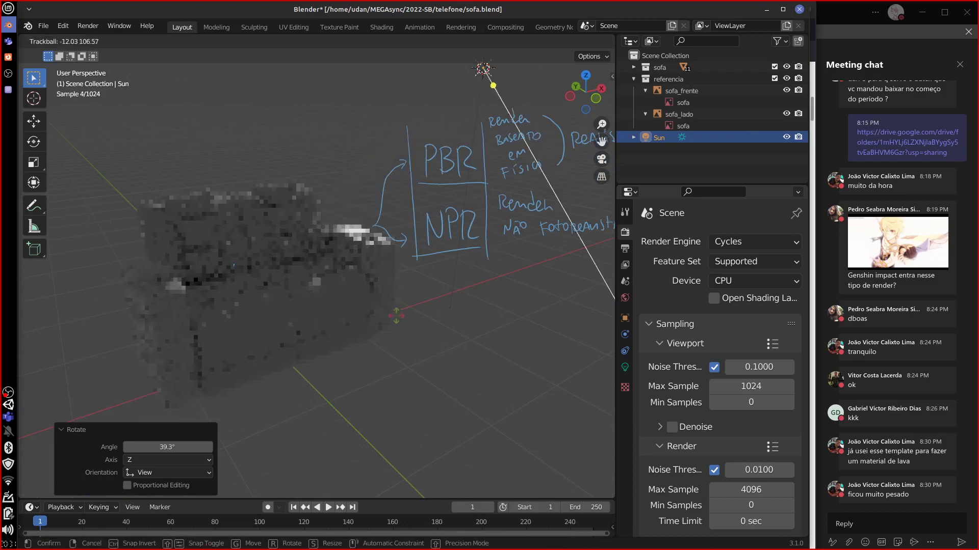
left_click(533, 334)
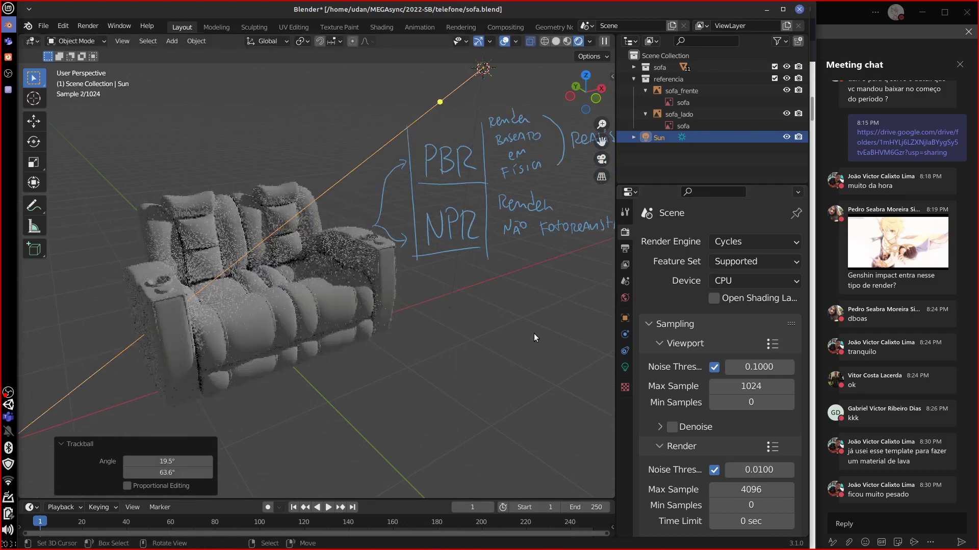
Try GPU Compute as the Cycles device, restore CPU, and inspect the sofa's shading in the rendered viewport
mouse_move(497, 347)
middle_mouse_down("shift")
mouse_move(473, 339)
mouse_move(485, 336)
middle_mouse_up("shift")
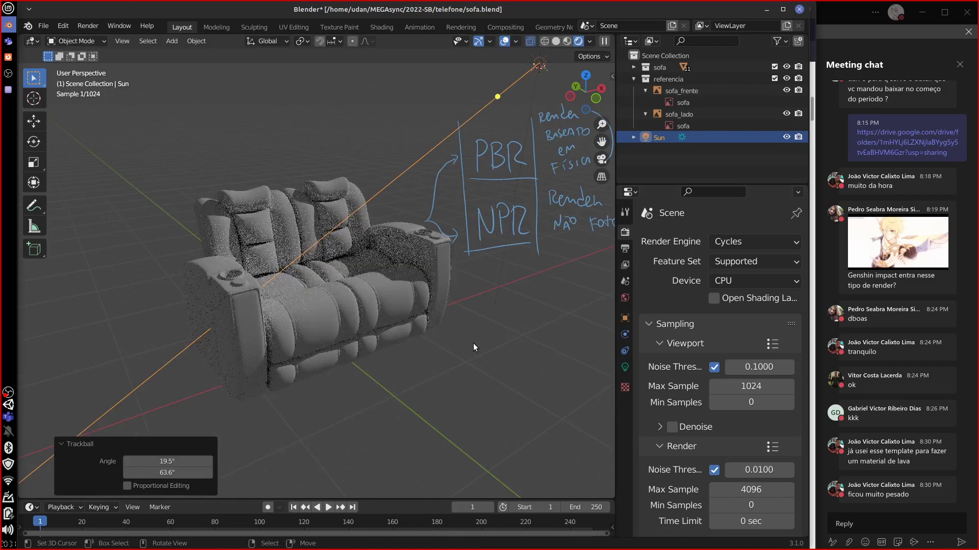
scroll(436, 381, "up", 4)
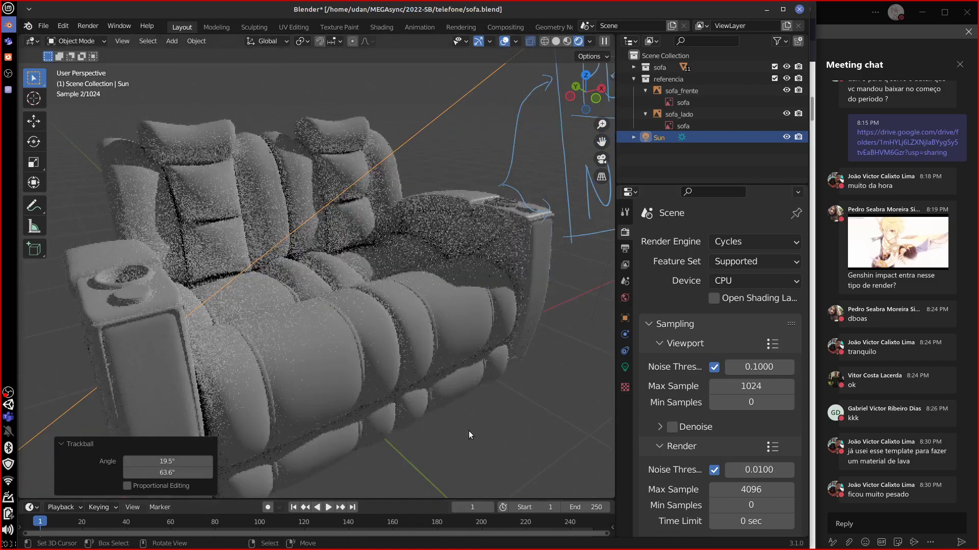
middle_click_drag(520, 397, 492, 414)
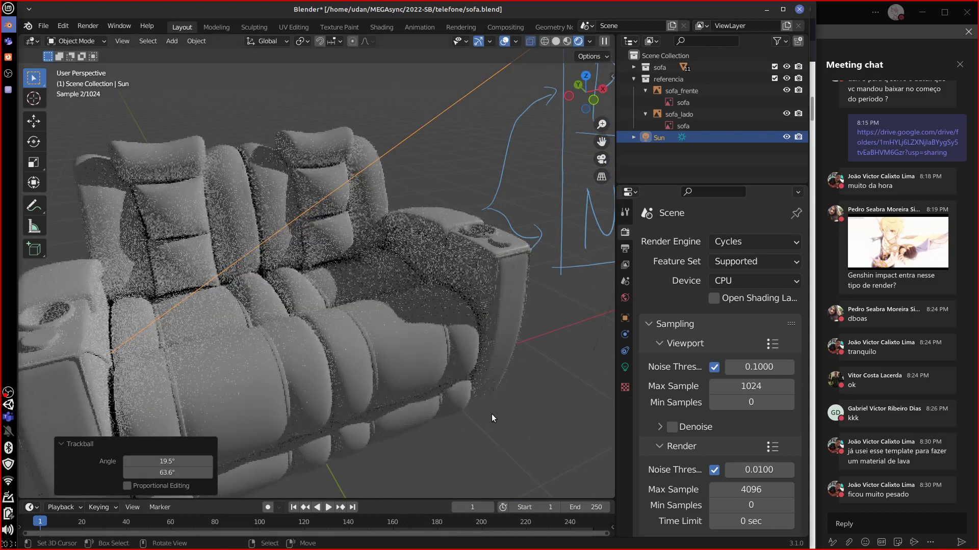
scroll(474, 405, "down", 4)
left_click(749, 280)
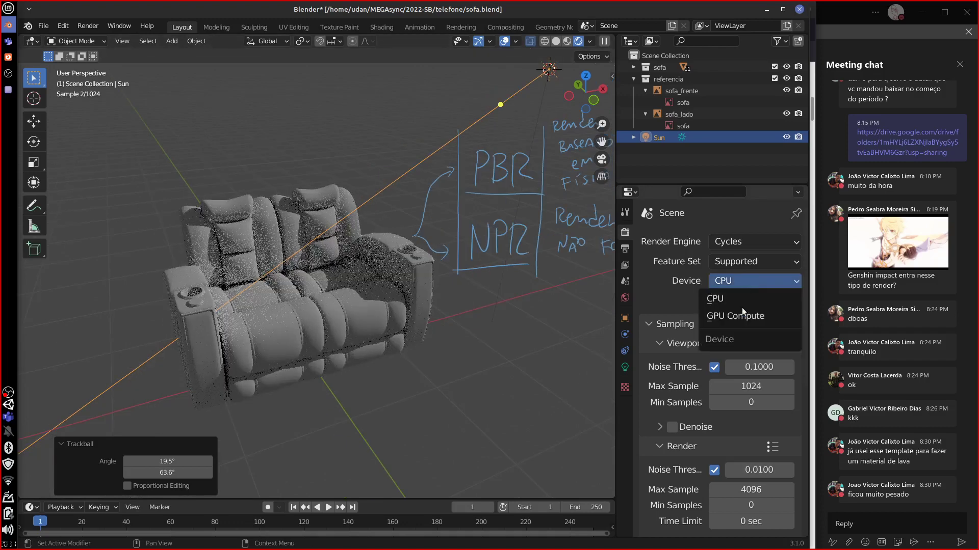
left_click(738, 316)
left_click(760, 278)
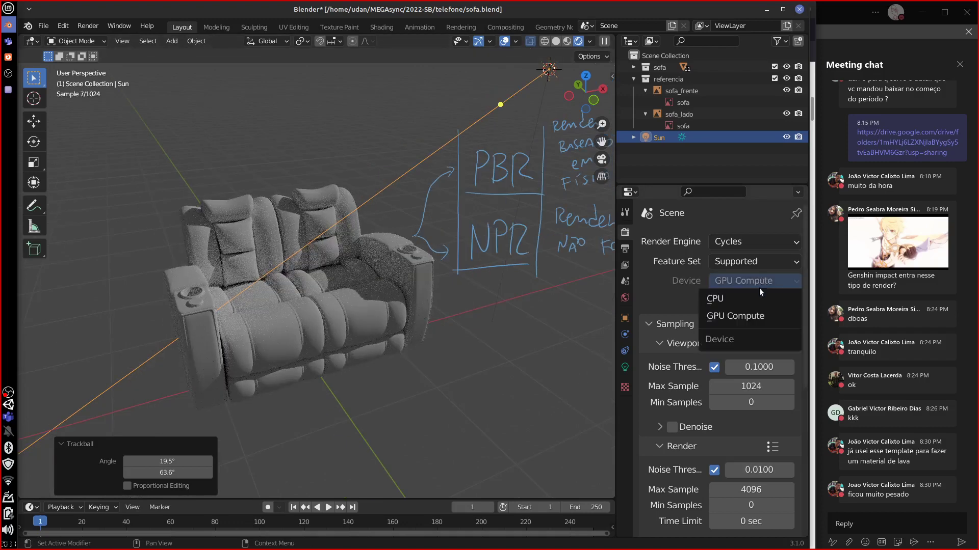
left_click(715, 298)
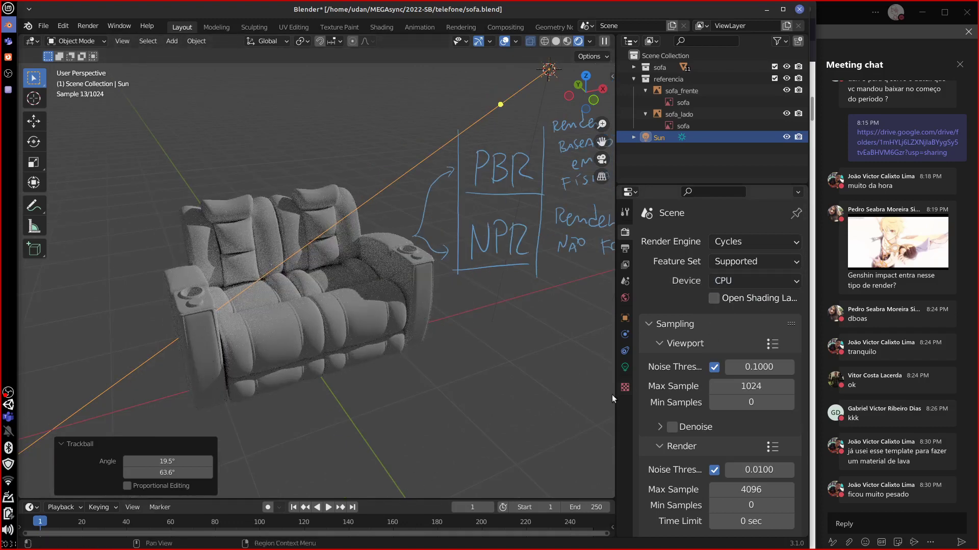
middle_click_drag(420, 378, 438, 377)
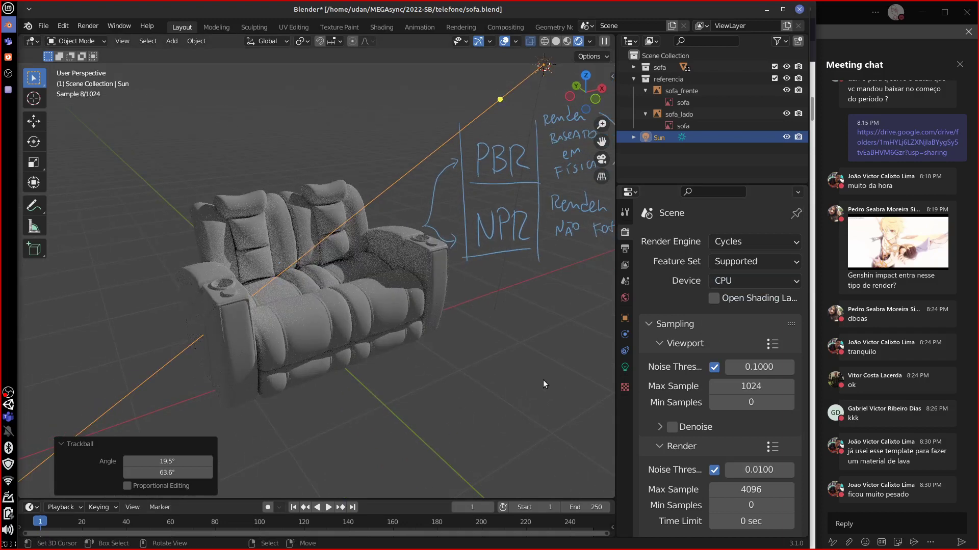
mouse_move(543, 383)
middle_mouse_down()
mouse_move(537, 356)
mouse_move(426, 367)
mouse_move(446, 367)
middle_mouse_up()
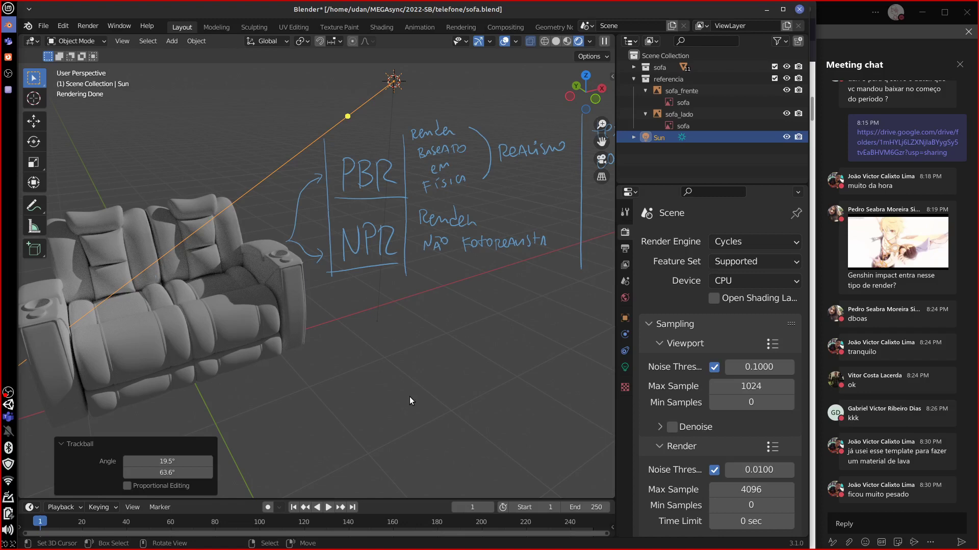
Select the sofa's back cushions (almofadas) and bring up their material nodes in the Shading workspace
left_click(289, 295)
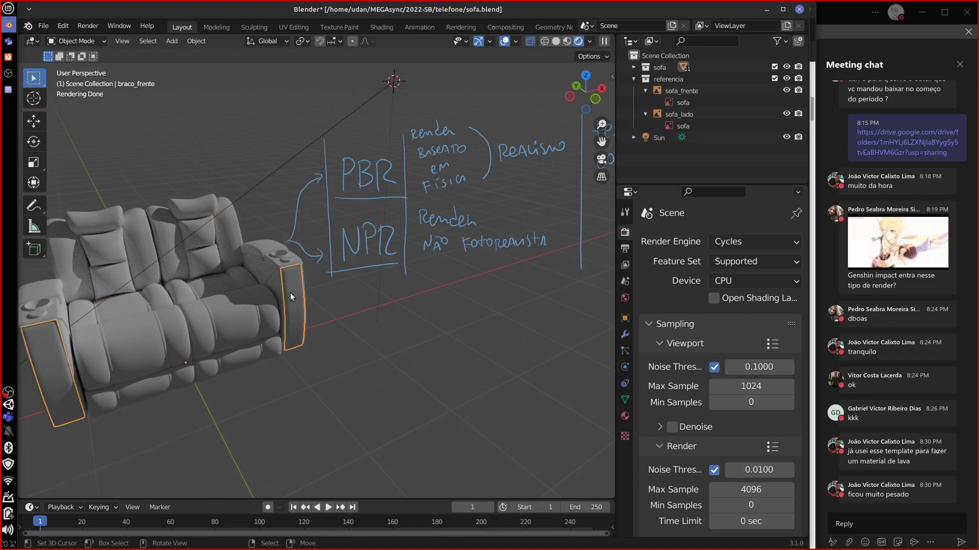
left_click(259, 244)
left_click(167, 216)
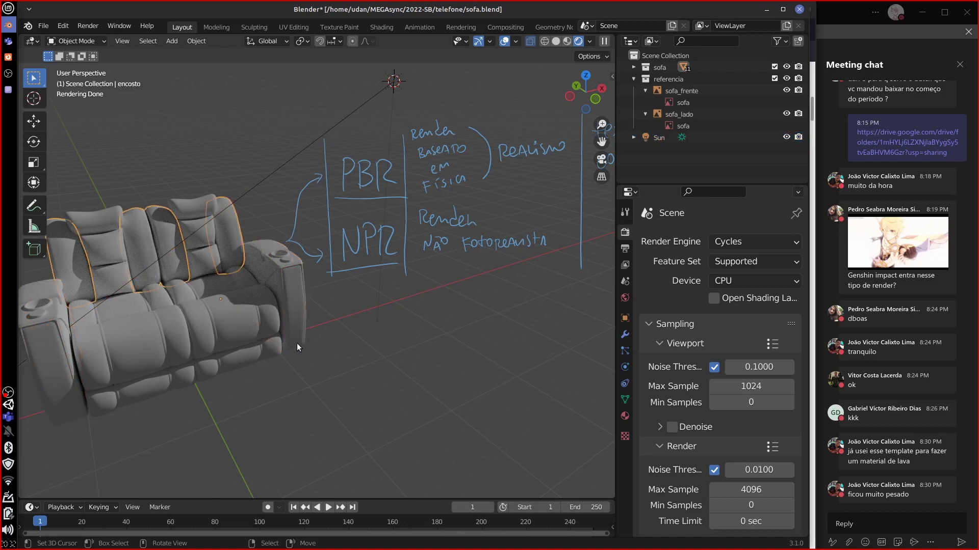
left_click(265, 321)
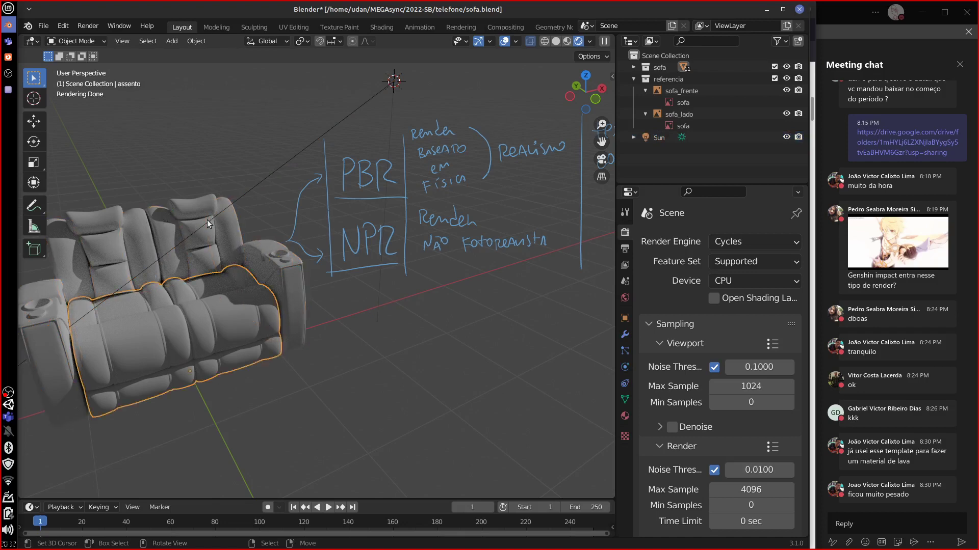
left_click(202, 241)
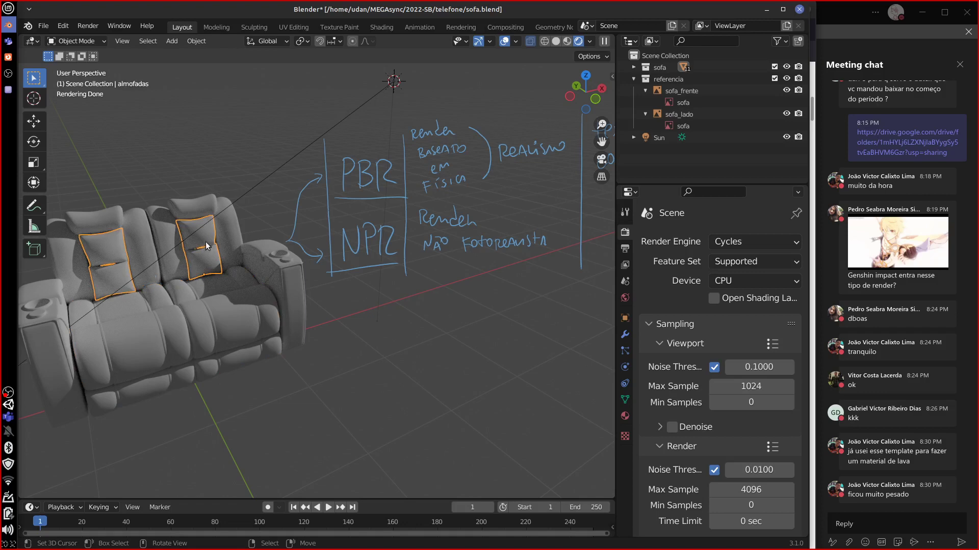
left_click(382, 27)
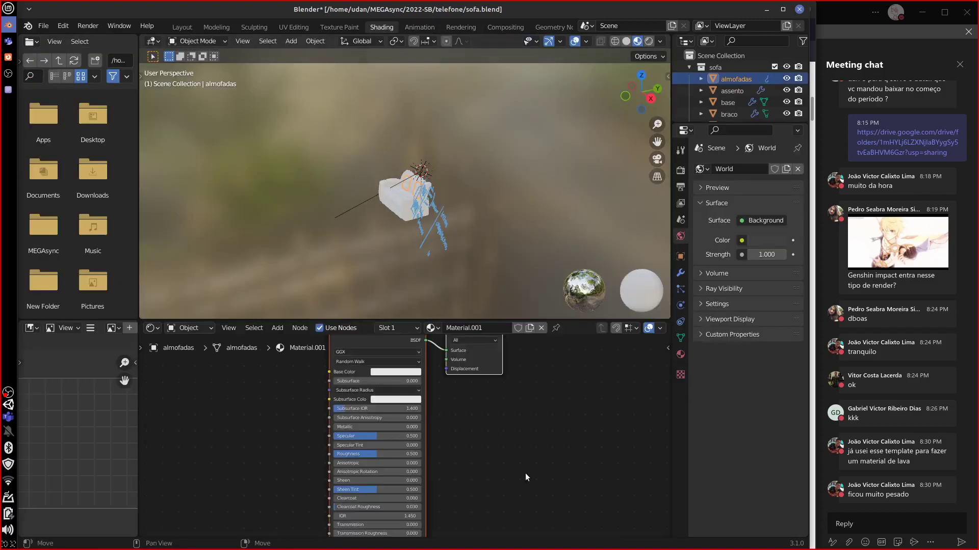
key("Home")
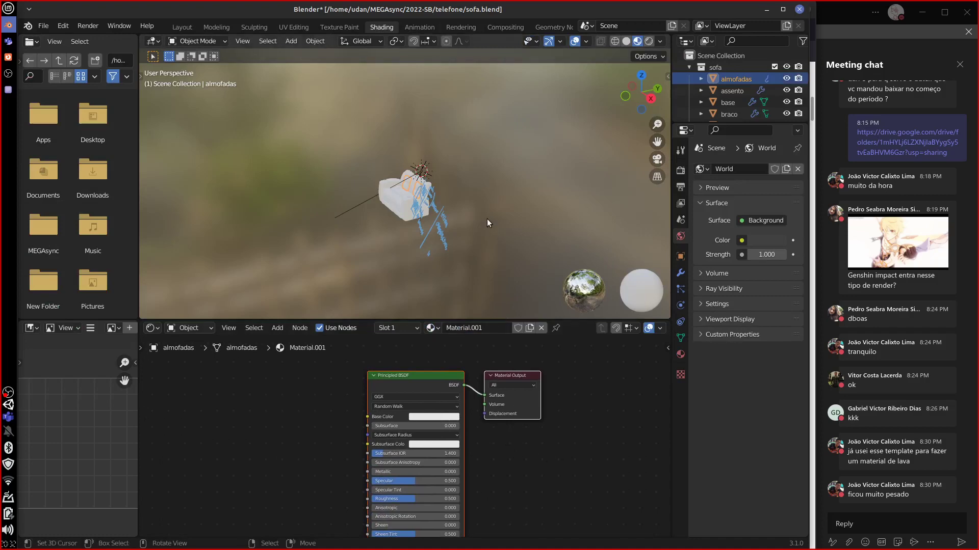
scroll(487, 219, "up", 6)
middle_click_drag(486, 221, 545, 234)
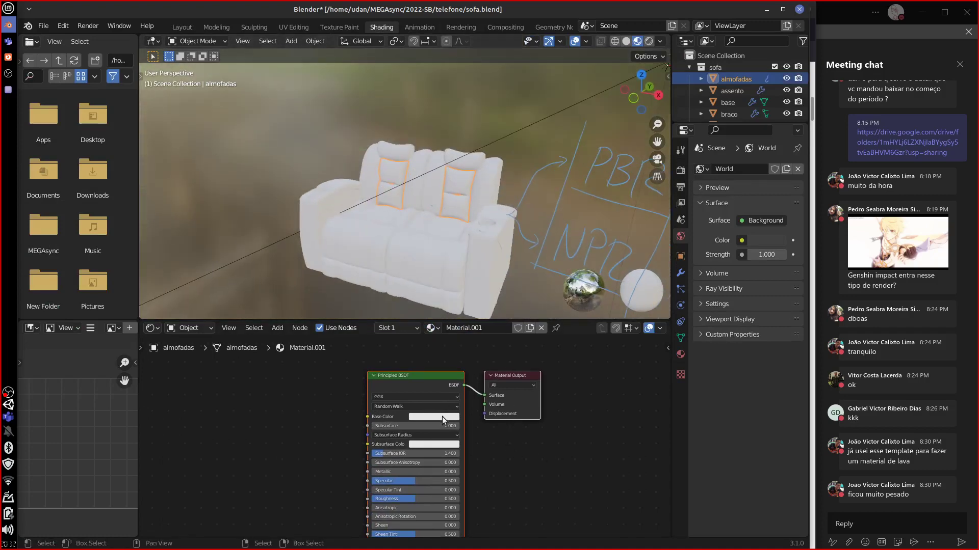
Set the cushion material's base color to grey 0.192, Subsurface IOR to 1.724, Specular to 1.000 and Roughness to 0.460
left_click(442, 417)
left_click(479, 336)
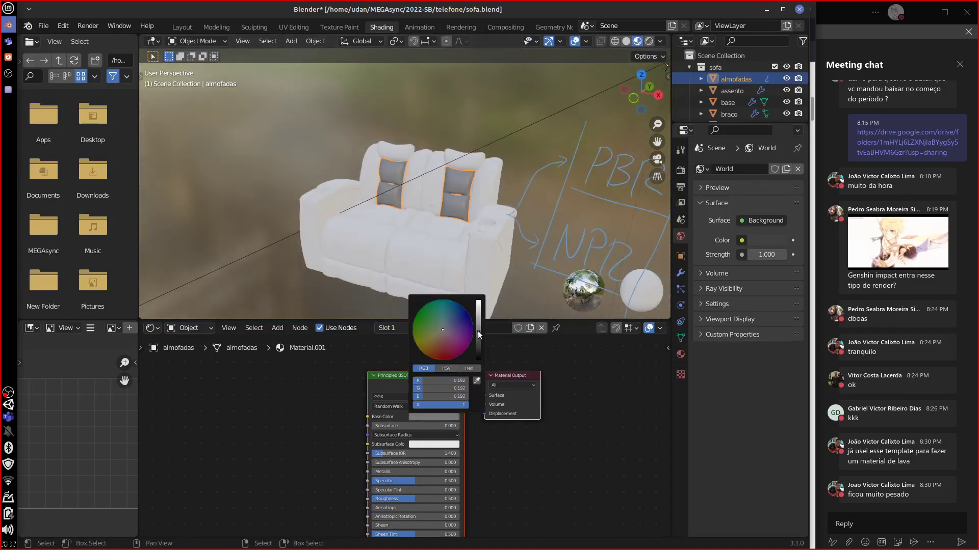
left_click_drag(387, 453, 501, 478)
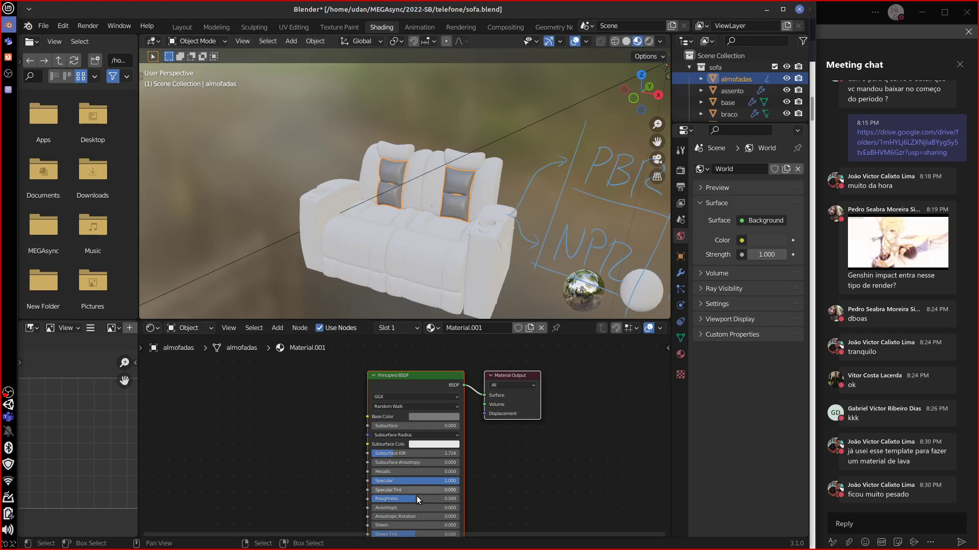
mouse_move(417, 497)
left_mouse_down()
mouse_move(406, 501)
mouse_move(414, 500)
left_mouse_up()
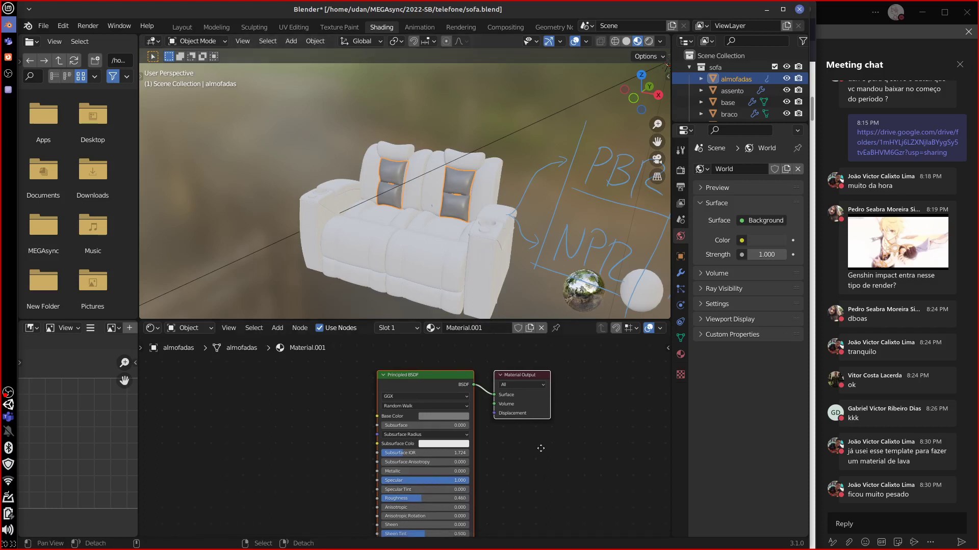
middle_click_drag(537, 445, 539, 398)
middle_click_drag(501, 438, 498, 462)
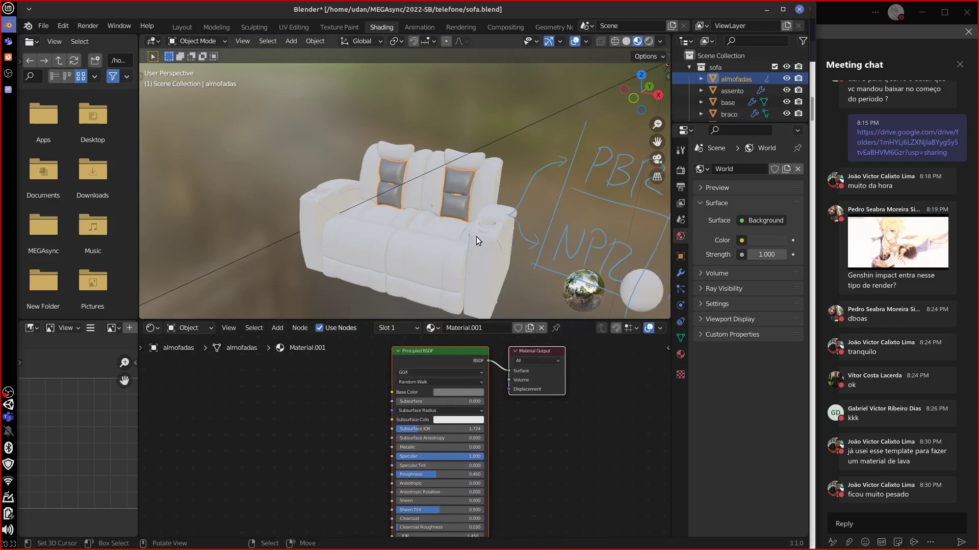
middle_click_drag(476, 237, 456, 298)
scroll(533, 225, "up", 3)
scroll(532, 224, "up", 2)
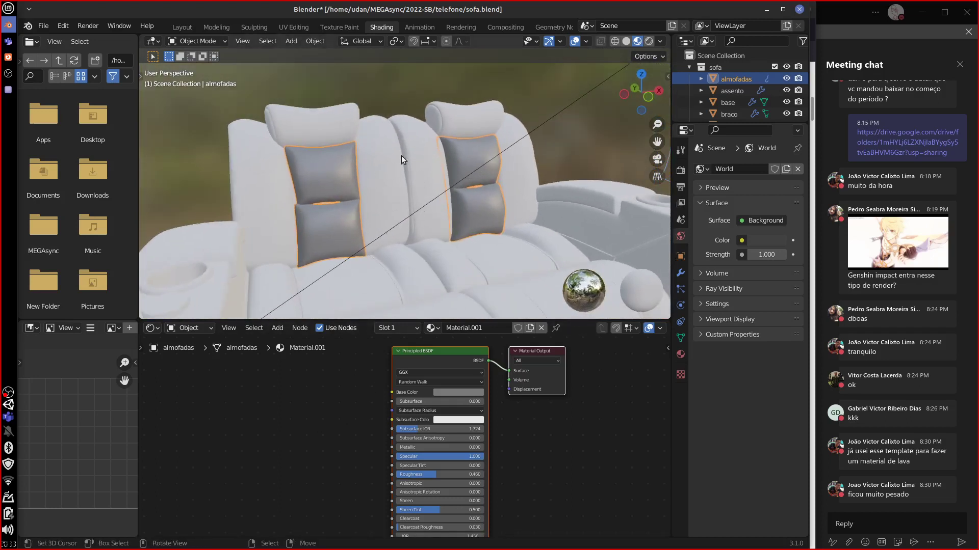
middle_click_drag(519, 256, 540, 255)
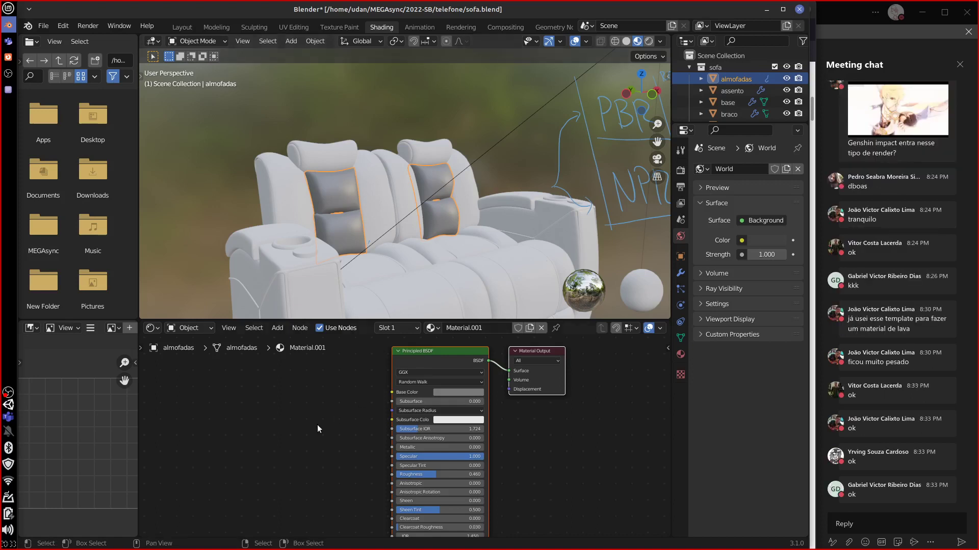
Assign the cushions' Material.001 to the sofa's armrests (braco)
left_click(559, 234)
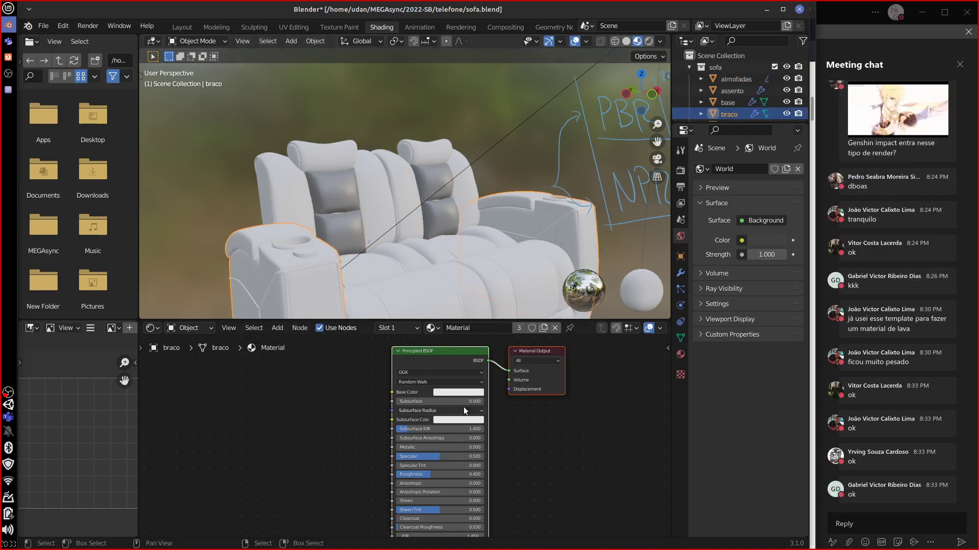
left_click(431, 328)
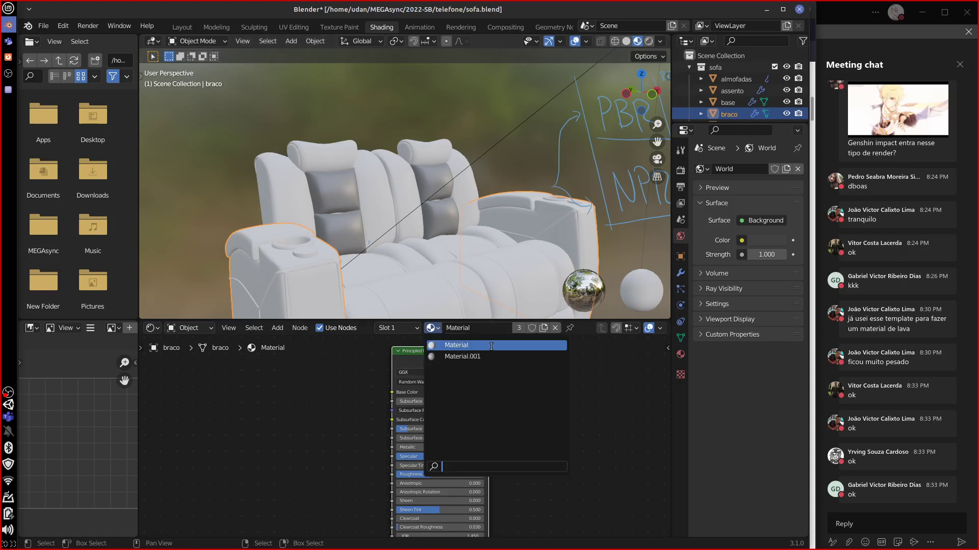
left_click(448, 356)
Assign Material.001 to the seat (assento) and darken its base color to a deep grey
left_click(483, 277)
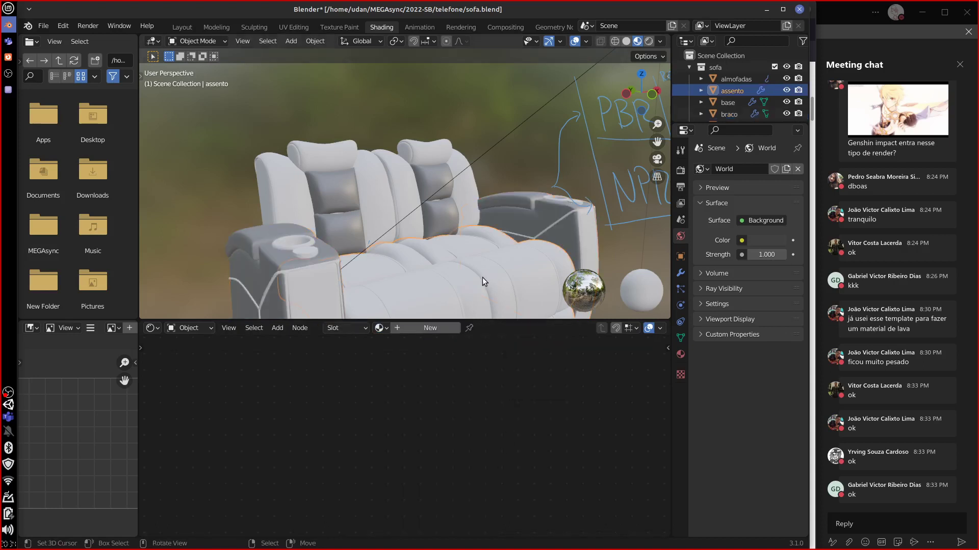
left_click(381, 328)
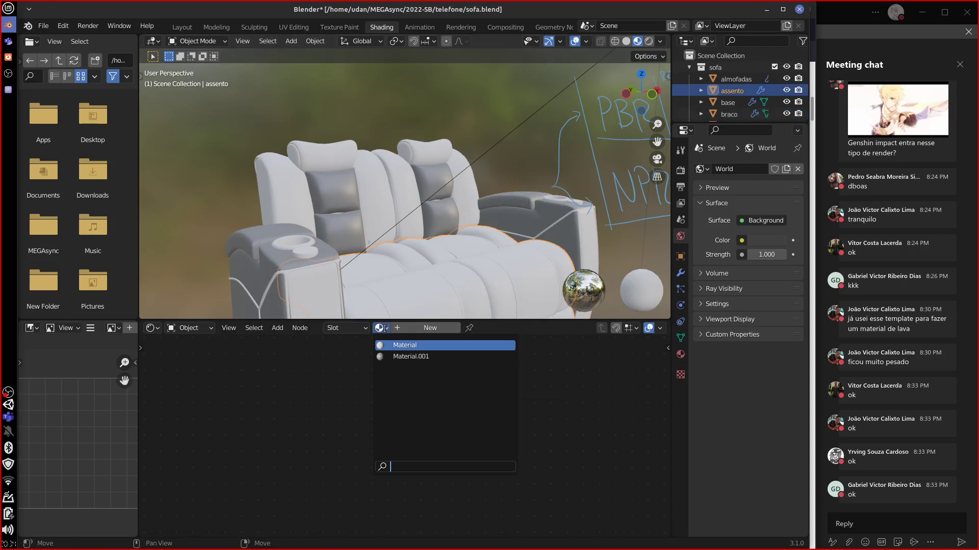
left_click(441, 355)
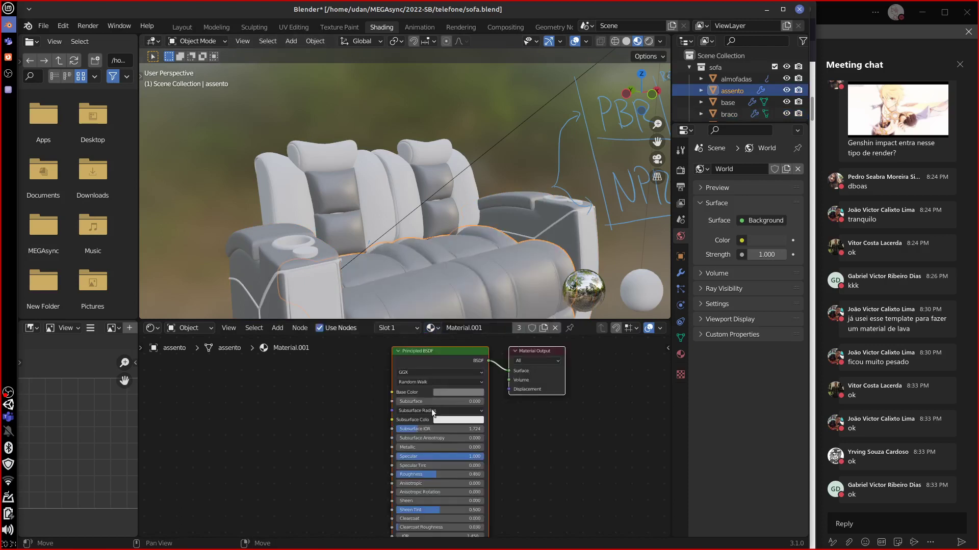
left_click(469, 392)
left_click(501, 314)
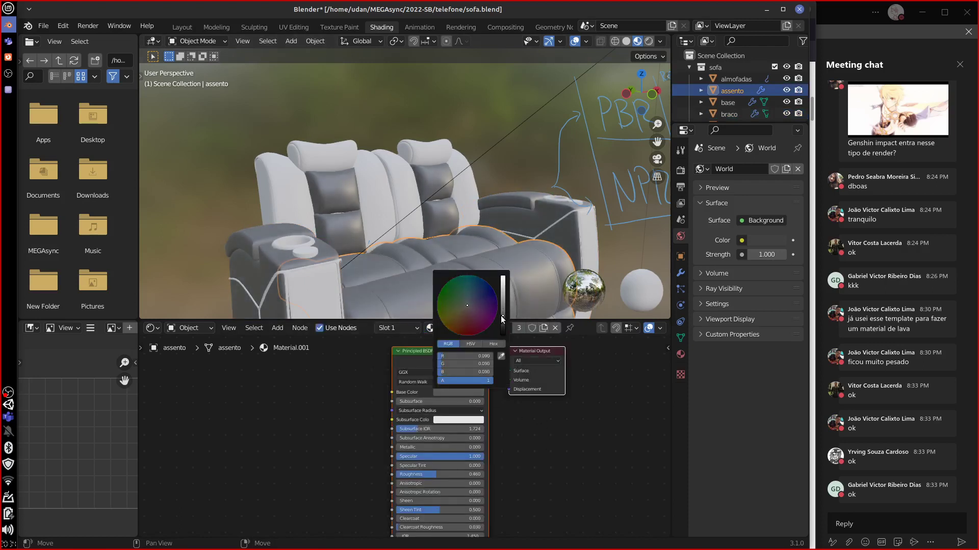
Give the backrest (encosto) a new material and darken its base color to near black
left_click(469, 194)
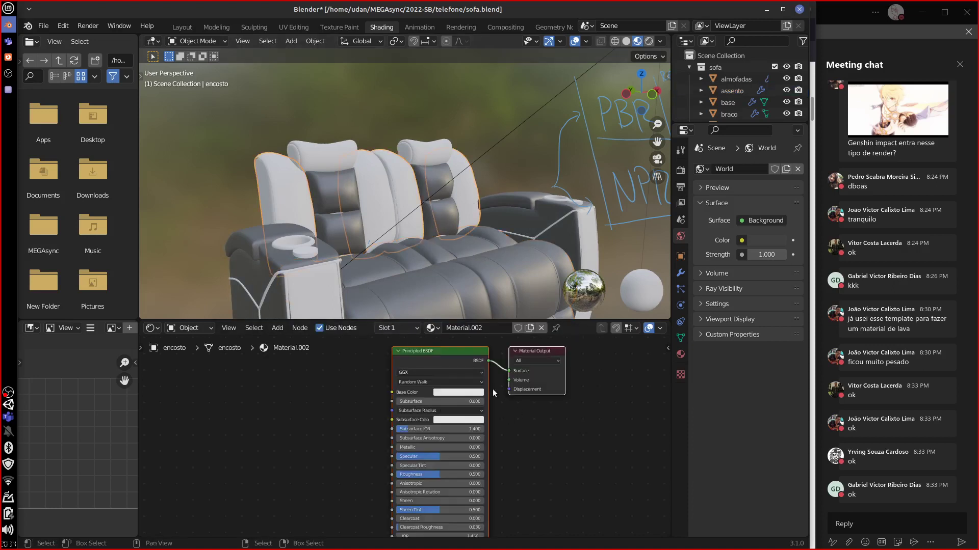
left_click(470, 393)
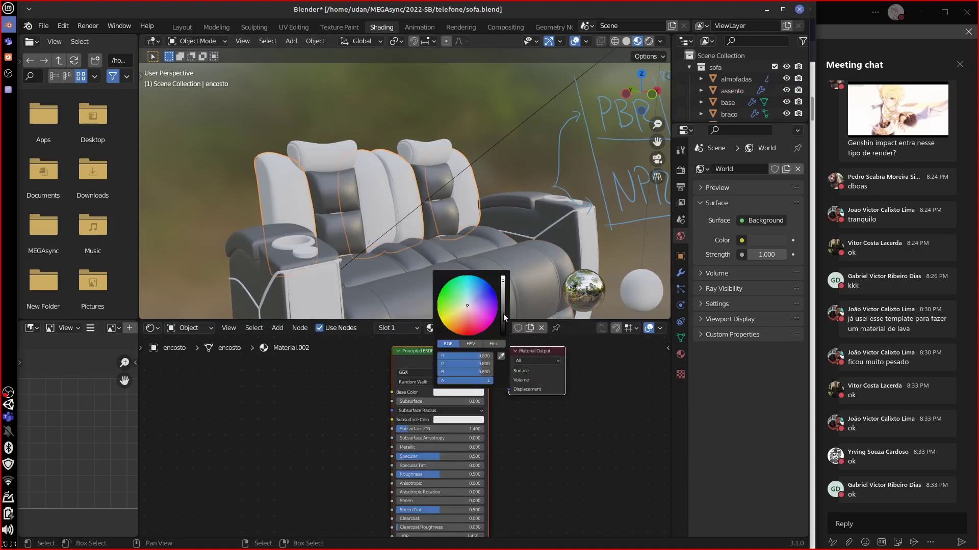
left_click_drag(503, 313, 500, 340)
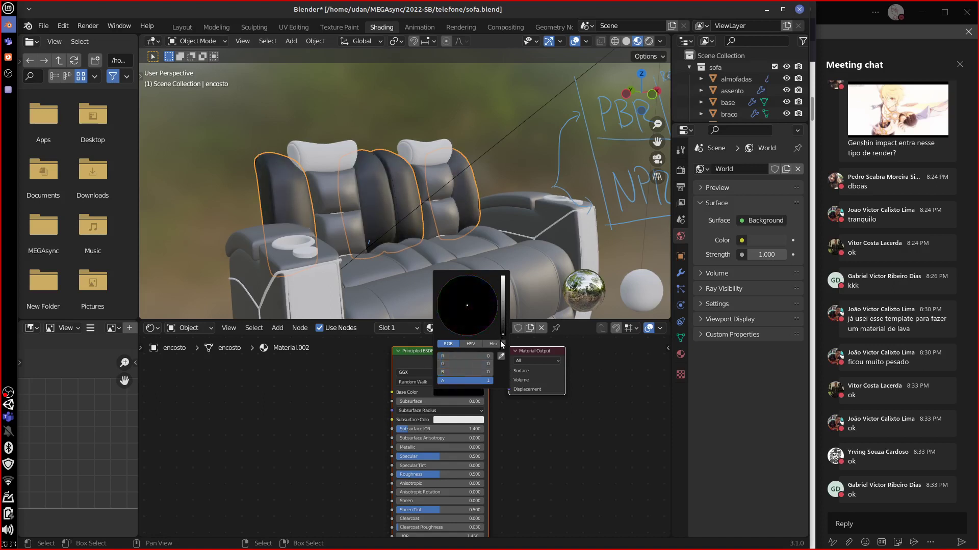
left_click(479, 392)
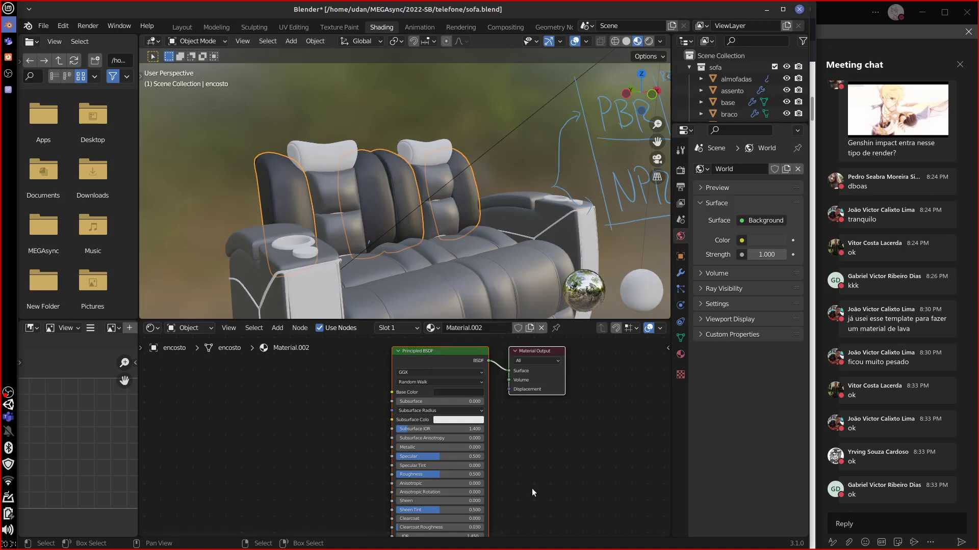
Assign the backrest's Material.002 to the headrests (encosto_cabeca)
left_click(428, 150)
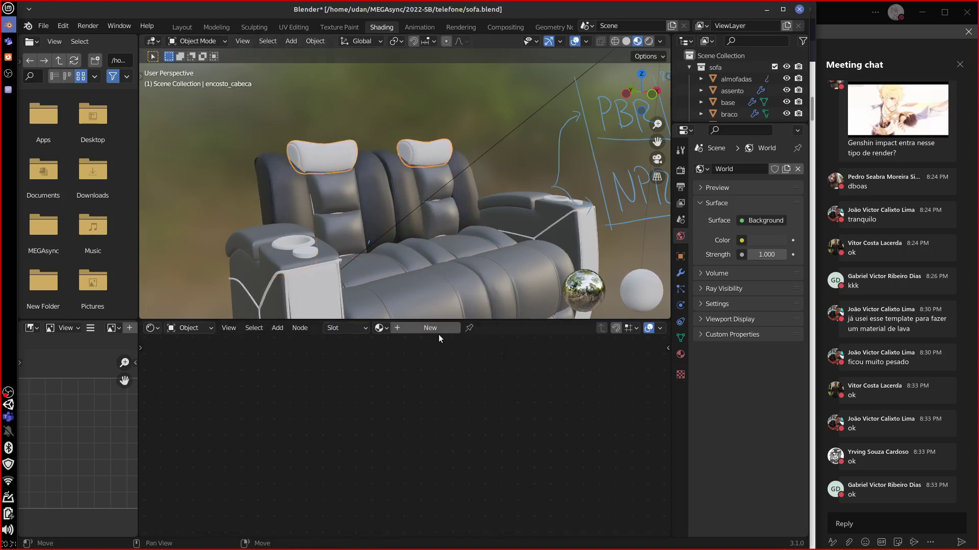
left_click(380, 328)
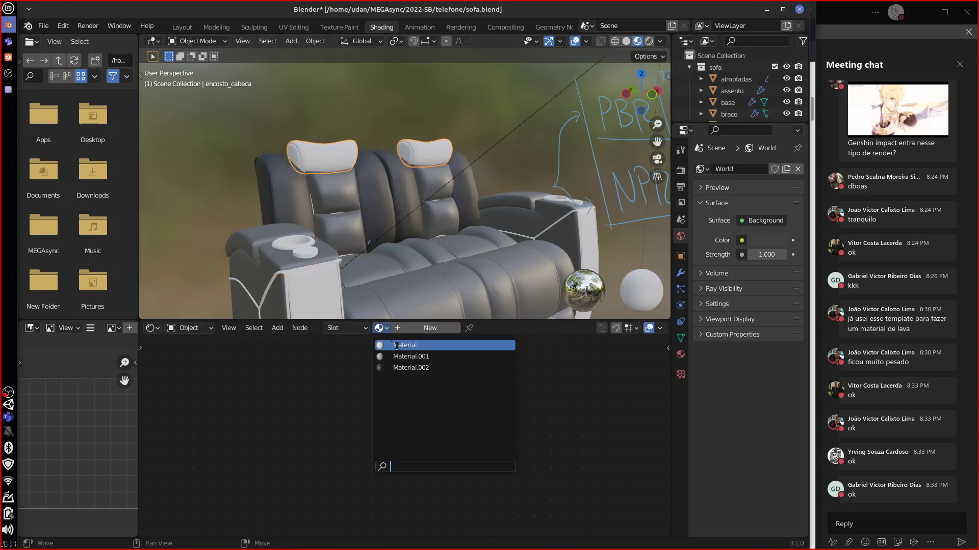
left_click(435, 368)
Darken the base color of the armrest fronts' (braco_frente) Material to near black, RGB 0.010
left_click(577, 228)
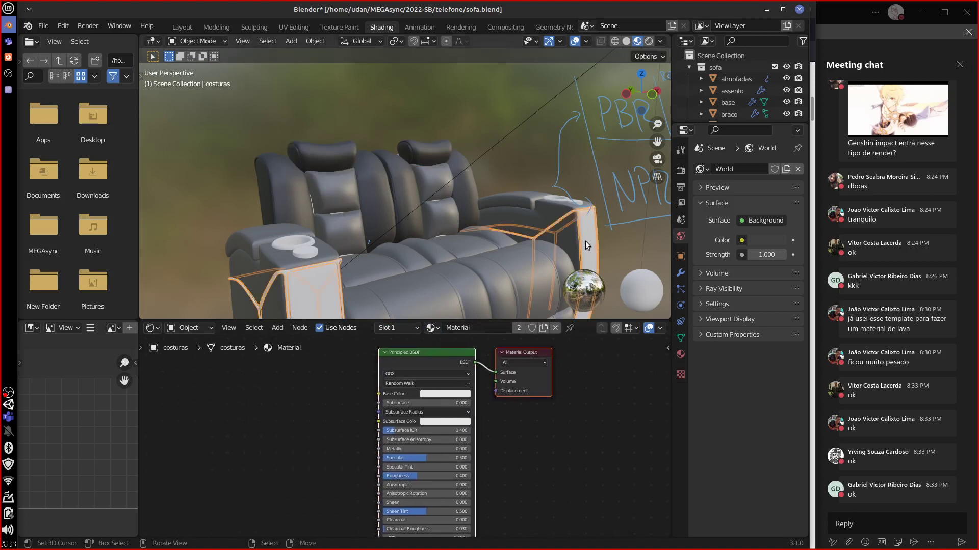
left_click(586, 243)
left_click(457, 394)
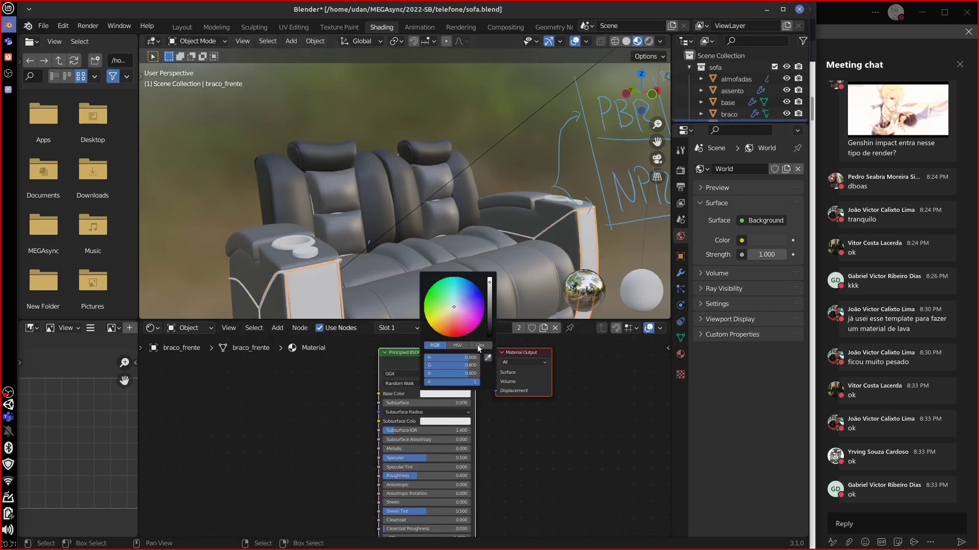
left_click_drag(489, 286, 487, 330)
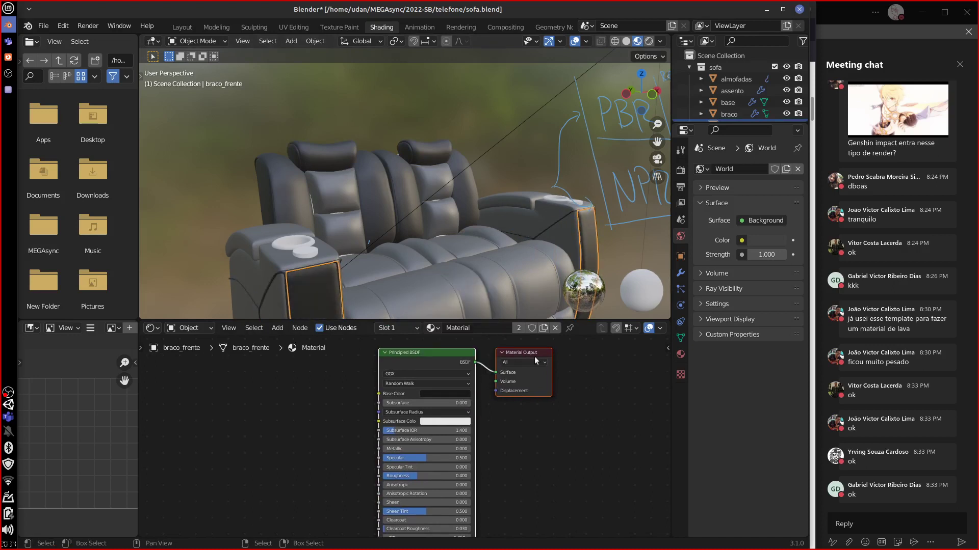
Darken the base color of the seat's (assento) Material.001 to RGB 0.041, compare it with Material.002, and assign Material.002 to the seat
left_click(509, 264)
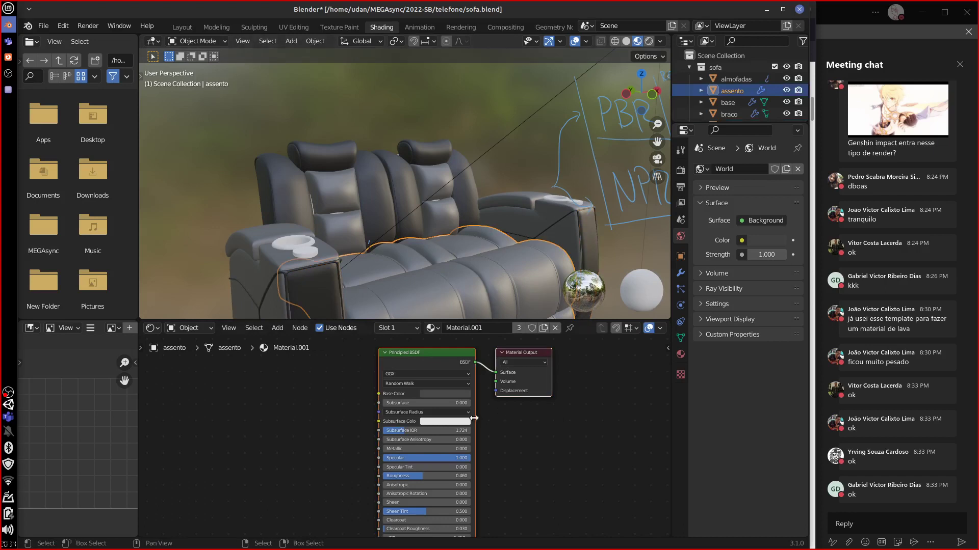
left_click(460, 394)
left_click_drag(489, 321, 488, 327)
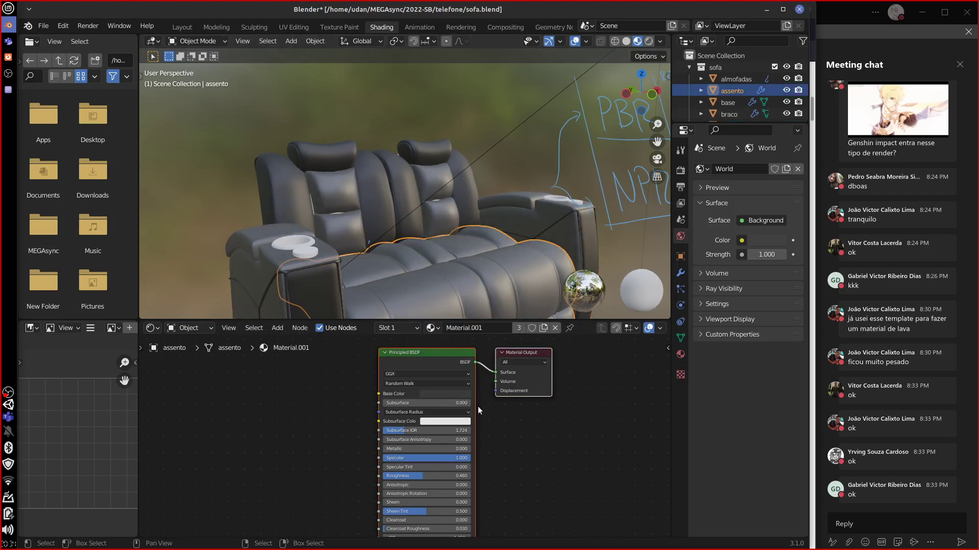
left_click(435, 328)
left_click(472, 366)
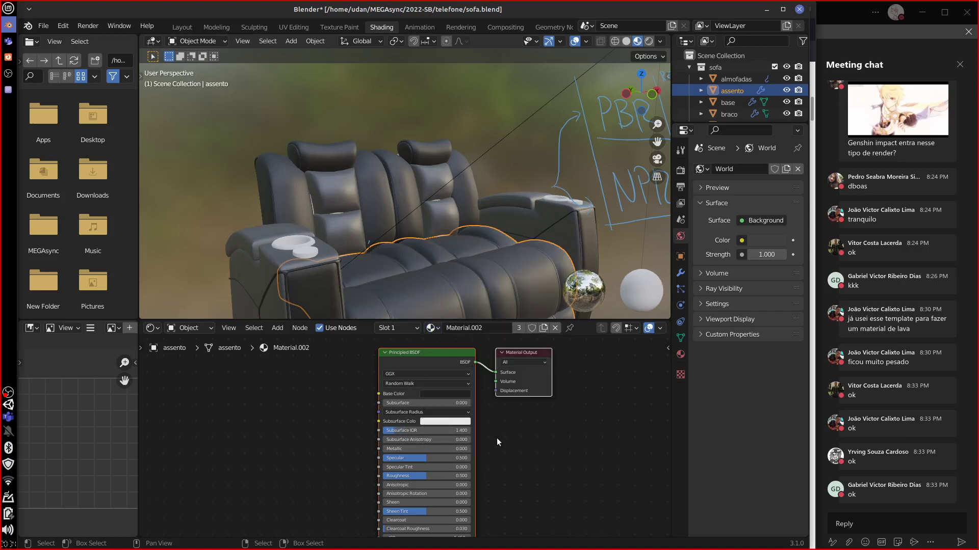
left_click(432, 329)
left_click(459, 356)
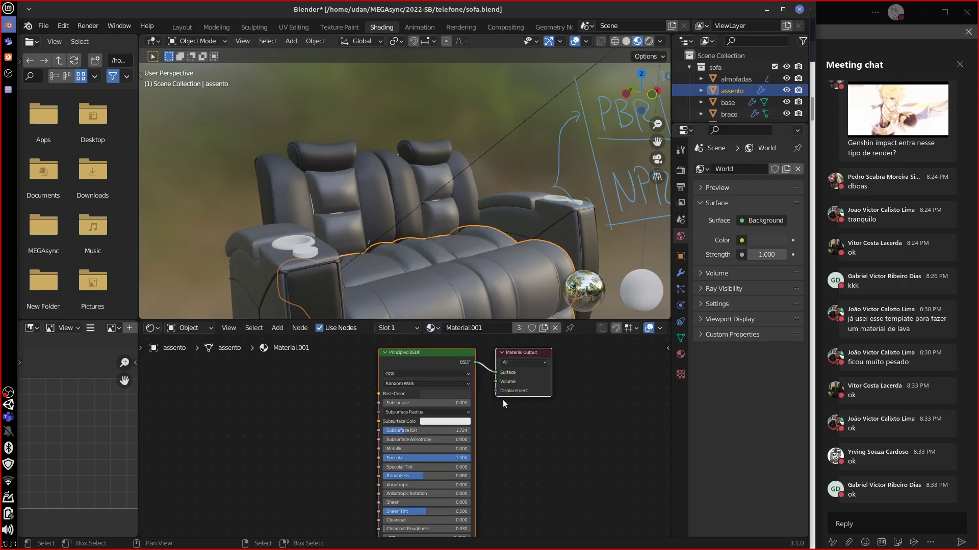
middle_click_drag(575, 317, 530, 265)
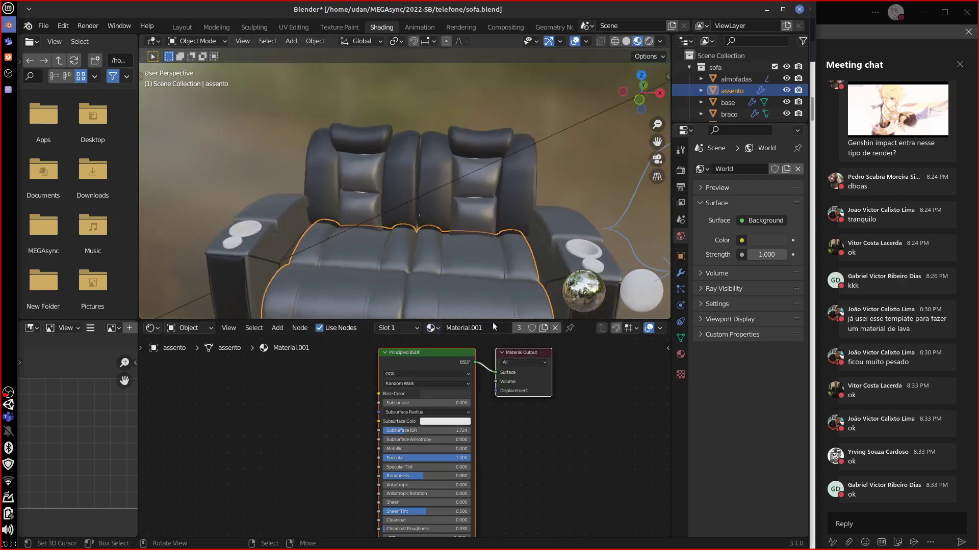
left_click(433, 328)
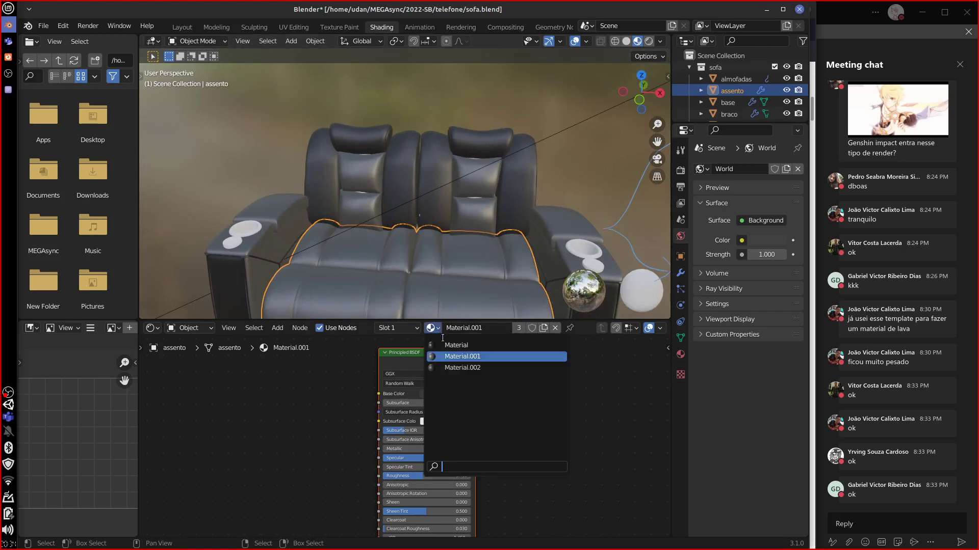
left_click(453, 368)
Darken the base color of the cushions' (almofadas) Material.001 slightly further toward black
left_click(487, 179)
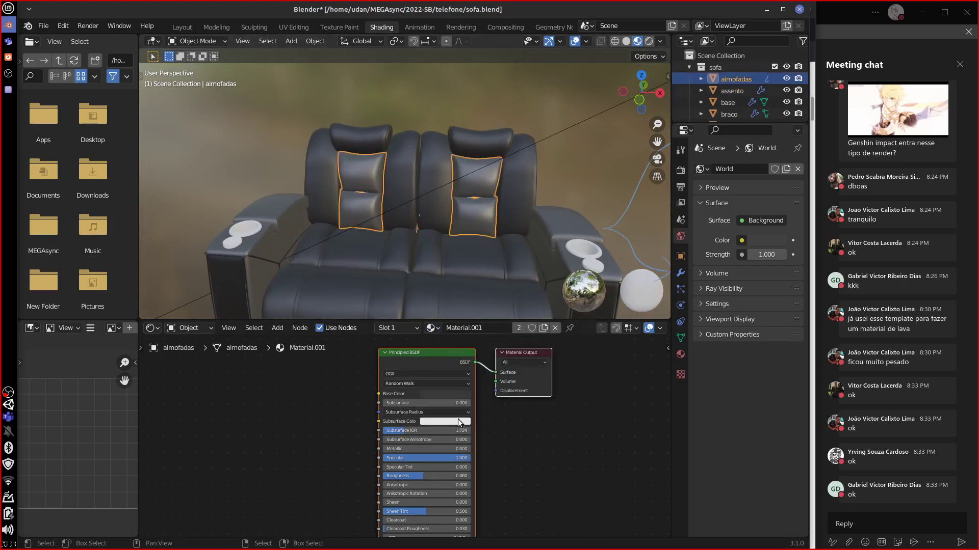
left_click(466, 394)
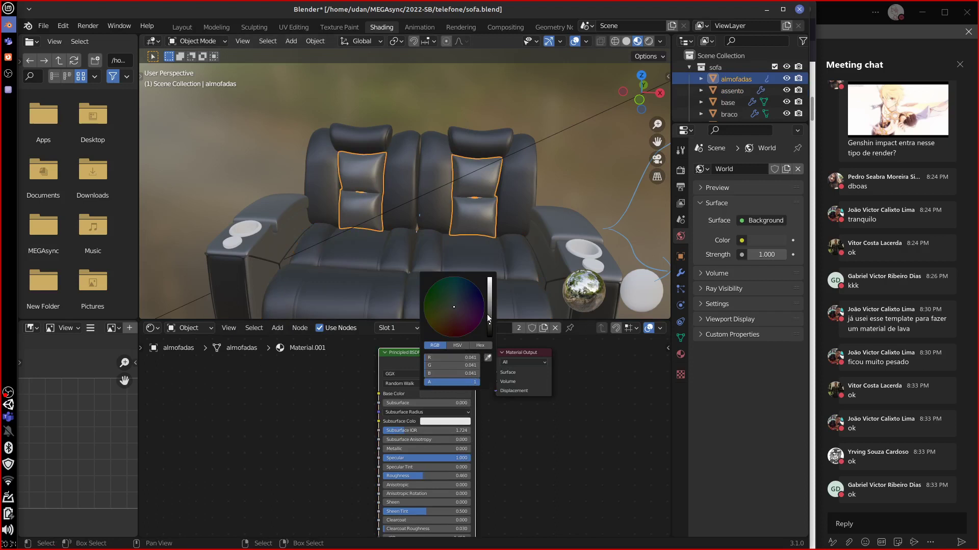
left_click(488, 316)
left_click_drag(487, 316, 487, 323)
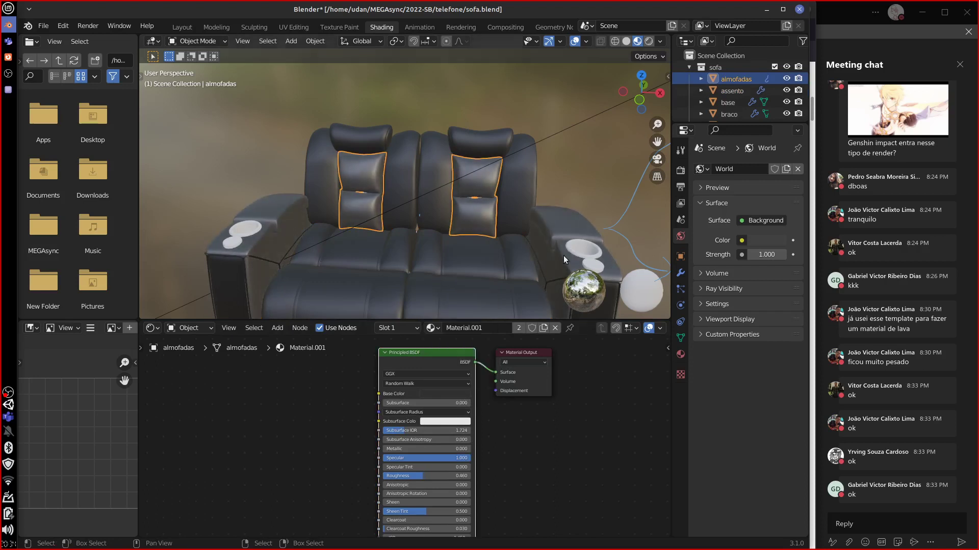
Assign Material to the cup holders (portacopo) and set its subsurface IOR to 1.010, specular to 0.912 and roughness to 0.236
left_click(589, 249)
left_click(379, 328)
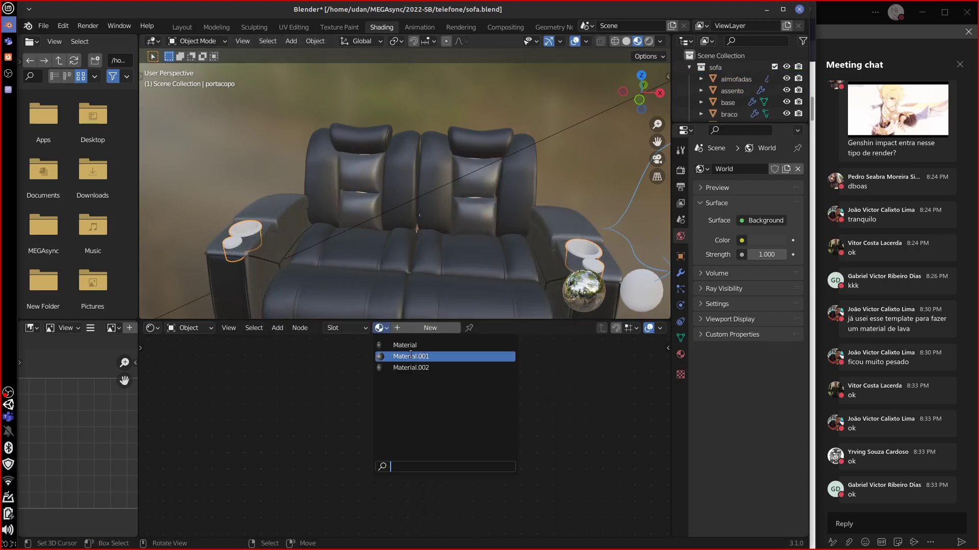
left_click(438, 345)
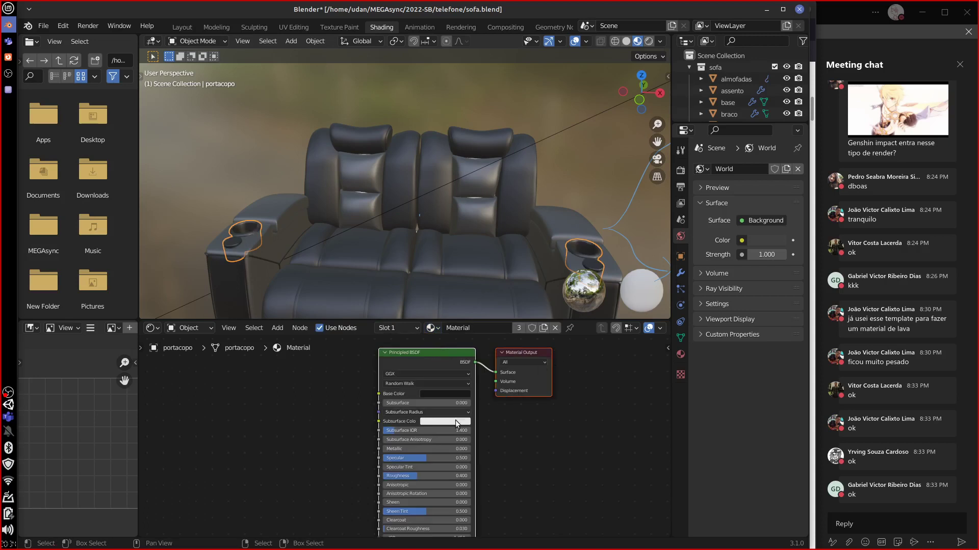
left_click_drag(472, 436, 399, 479)
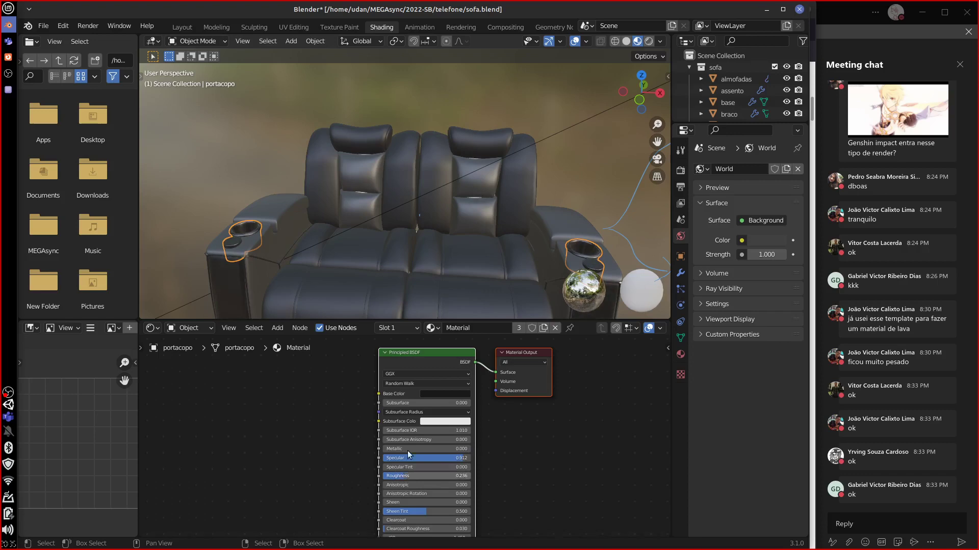
Set the base color of the cup holders' Material to pure black
middle_click_drag(473, 256, 528, 248)
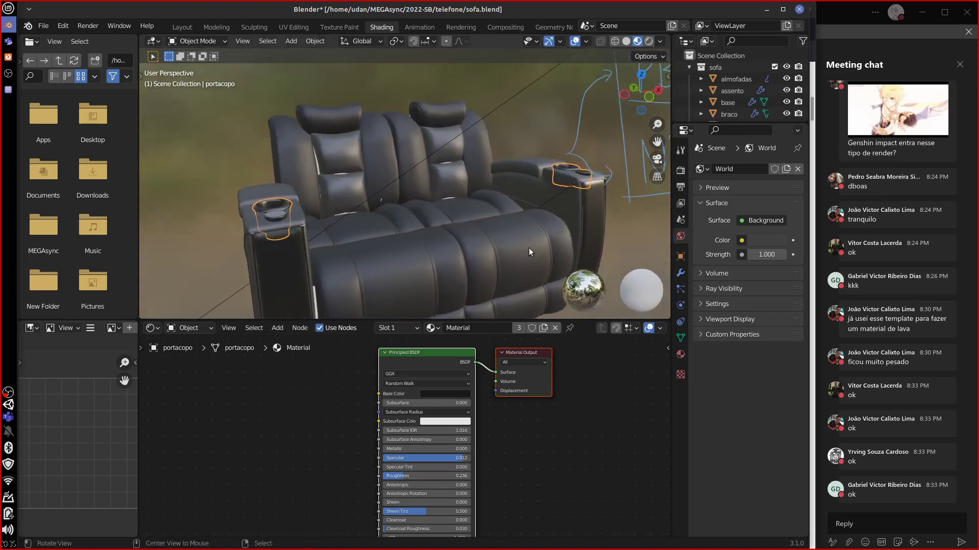
left_click(458, 394)
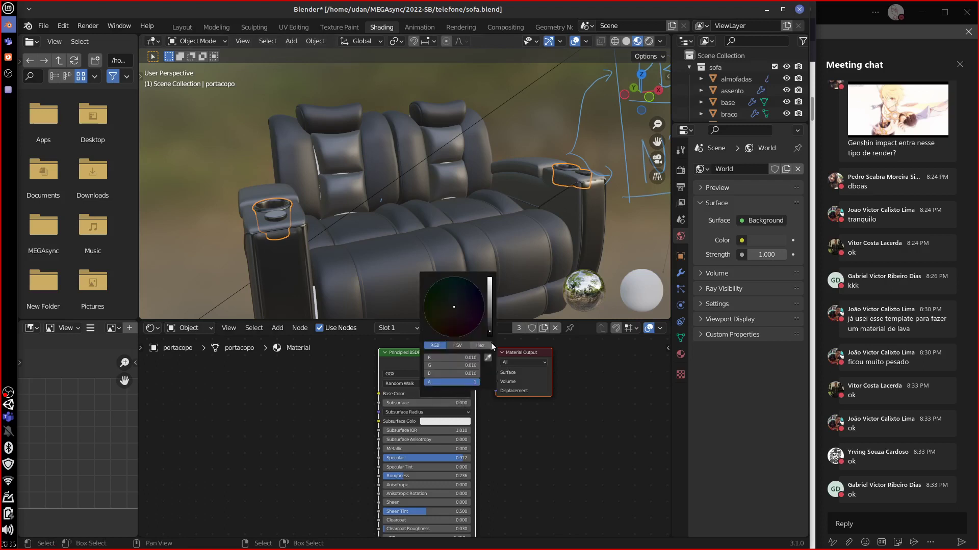
mouse_move(488, 325)
left_mouse_down()
mouse_move(430, 326)
mouse_move(490, 339)
left_mouse_up()
left_click(443, 336)
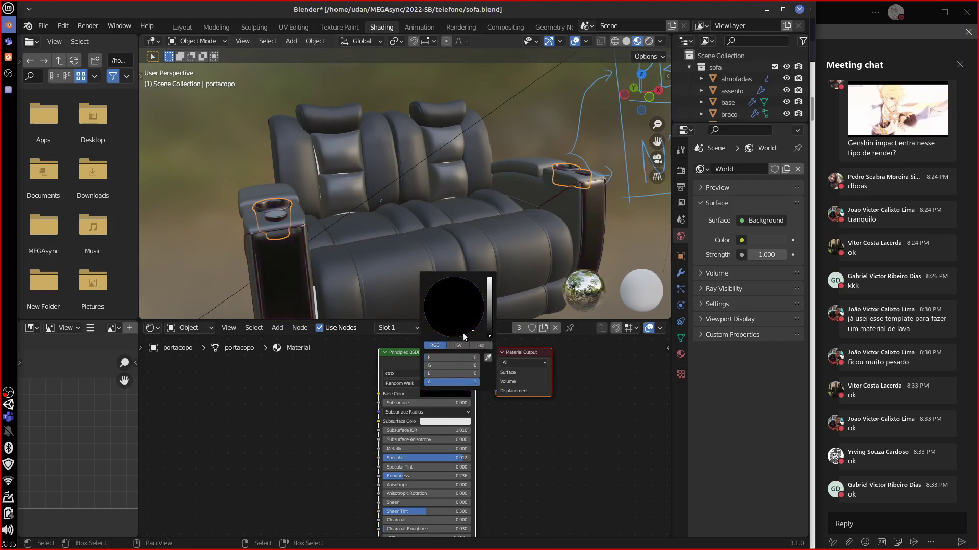
Change the base color of the seat's Material.002 to a dark red-brown and set its specular to 0.400 and roughness to 0.384
left_click(483, 236)
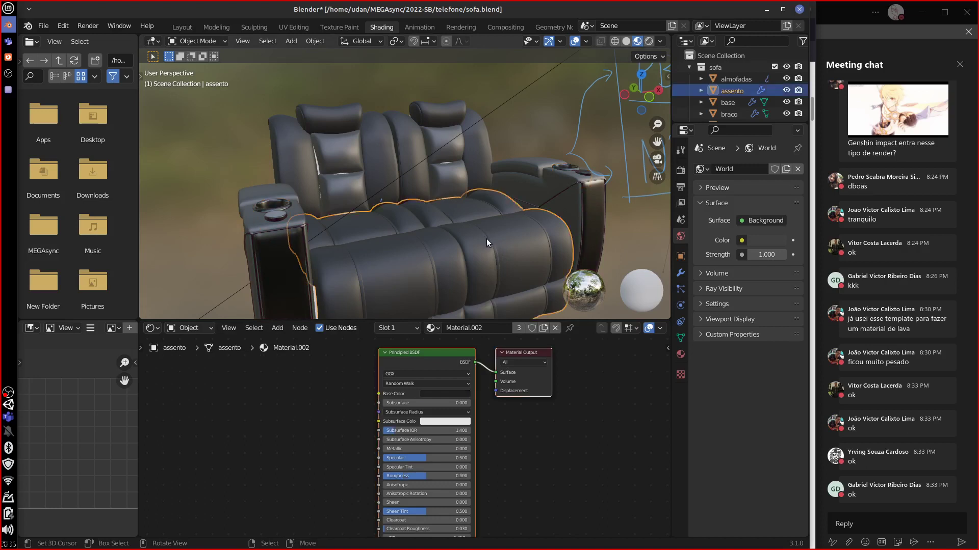
left_click(455, 394)
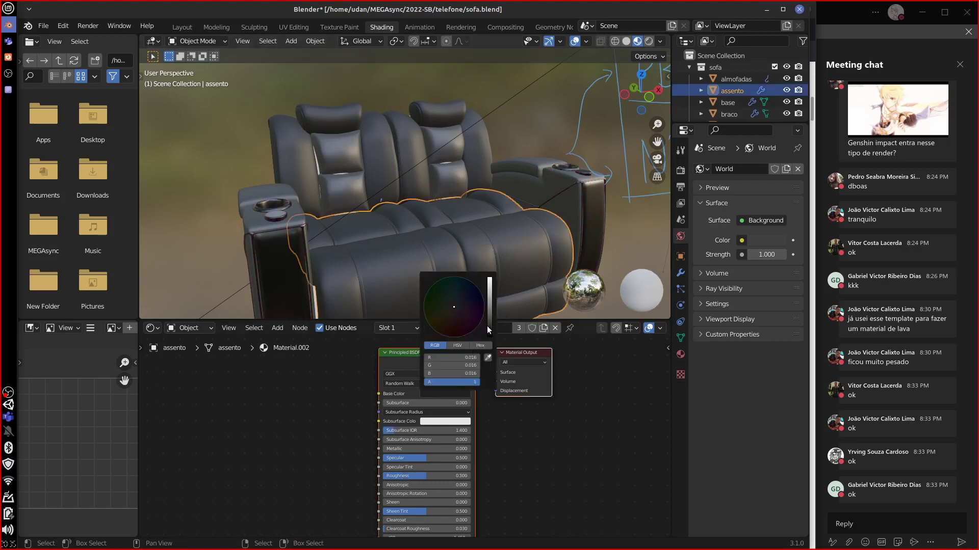
left_click_drag(487, 330, 487, 327)
left_click(432, 329)
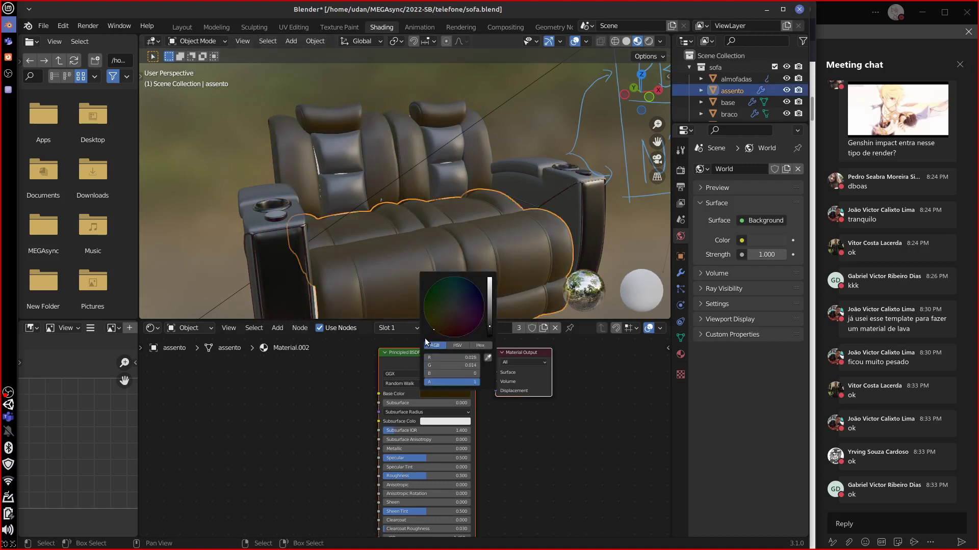
left_click_drag(489, 325, 489, 322)
left_click(448, 332)
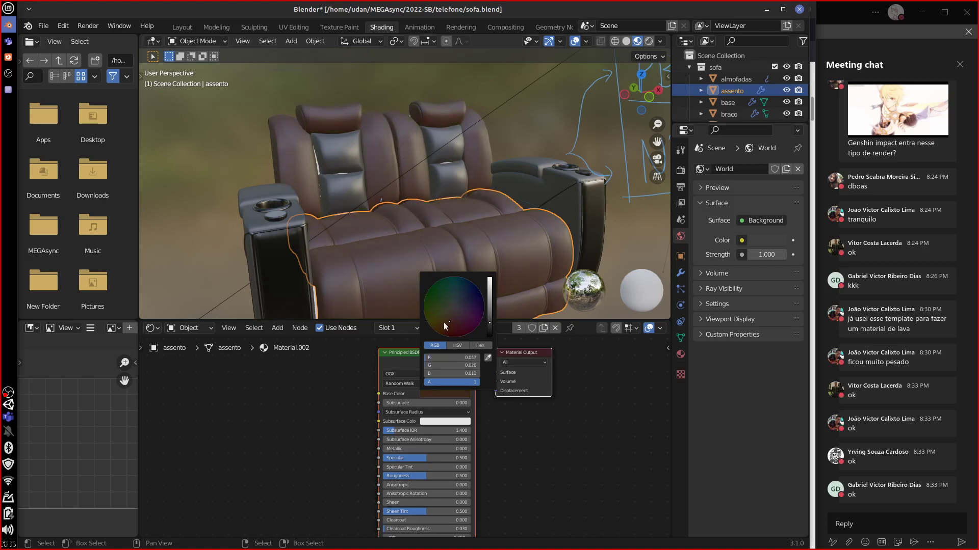
left_click(449, 334)
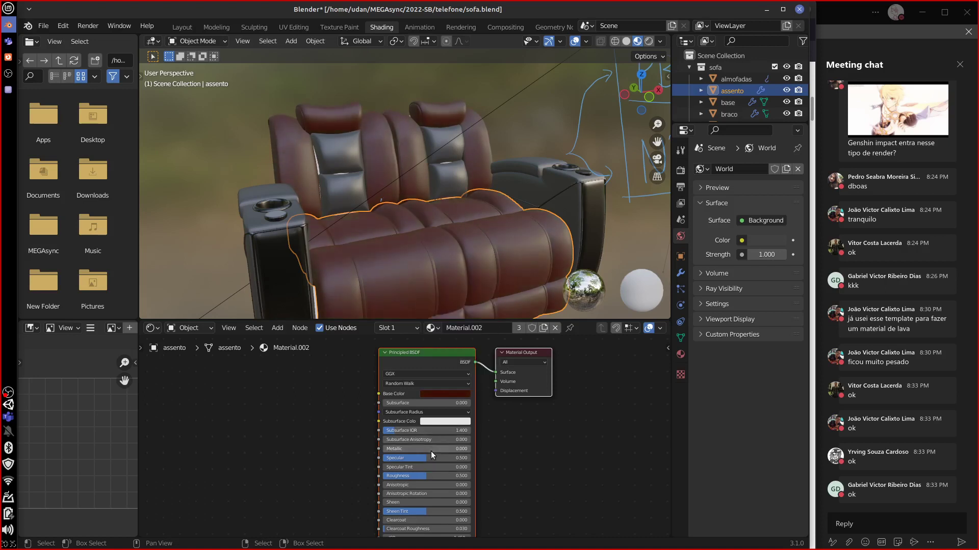
mouse_move(430, 456)
left_mouse_down()
mouse_move(416, 453)
mouse_move(428, 451)
mouse_move(433, 476)
mouse_move(421, 467)
left_mouse_up()
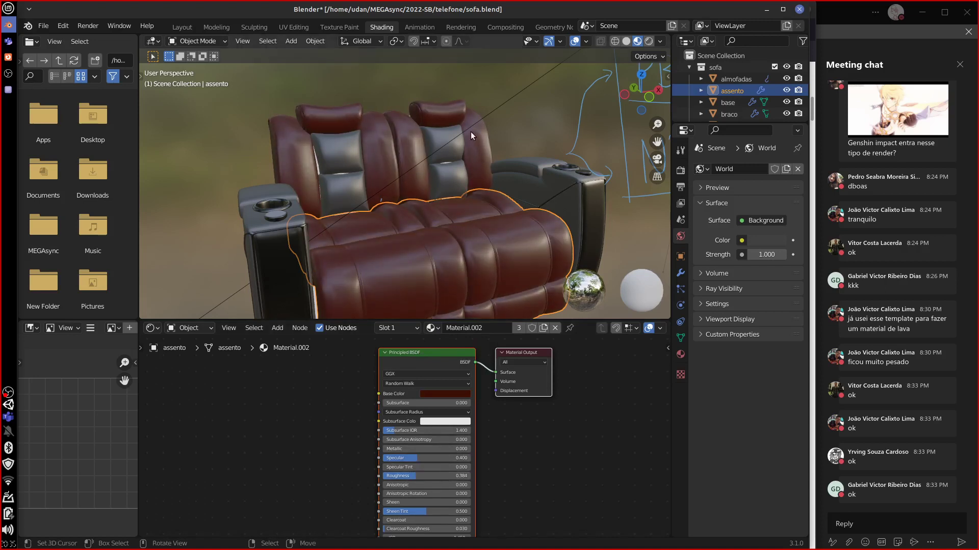
Switch the viewport to rendered shading and inspect the sofa's materials from several angles
middle_click_drag(563, 301, 552, 229)
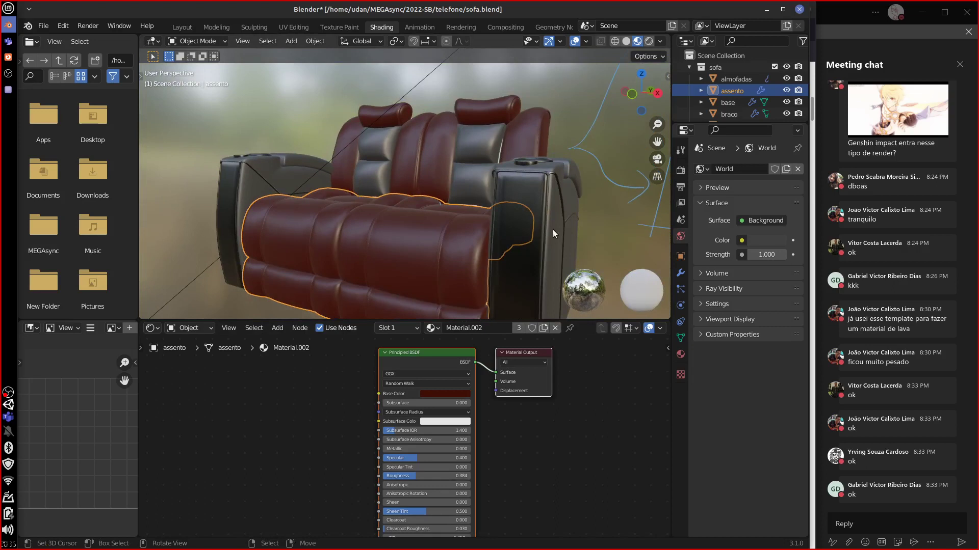
key("z")
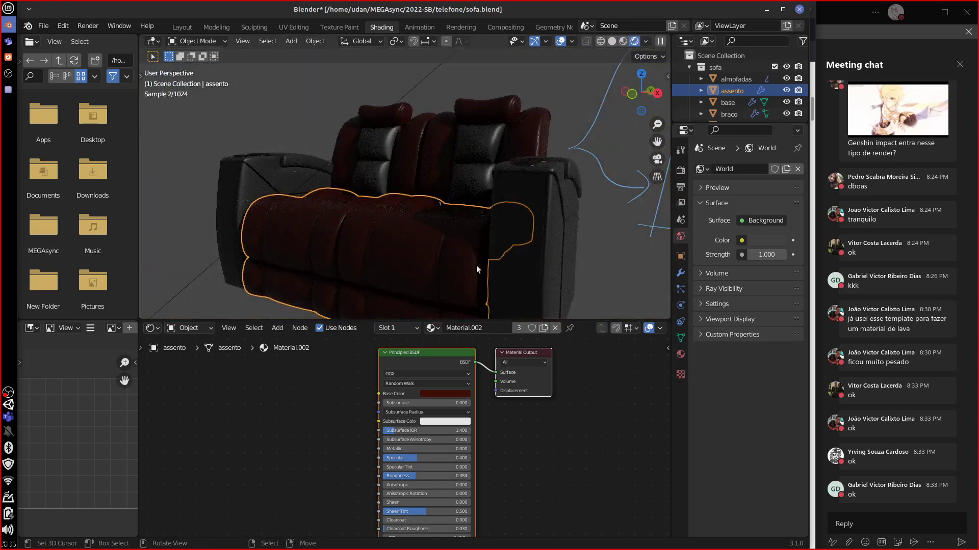
middle_click_drag(422, 248, 554, 256)
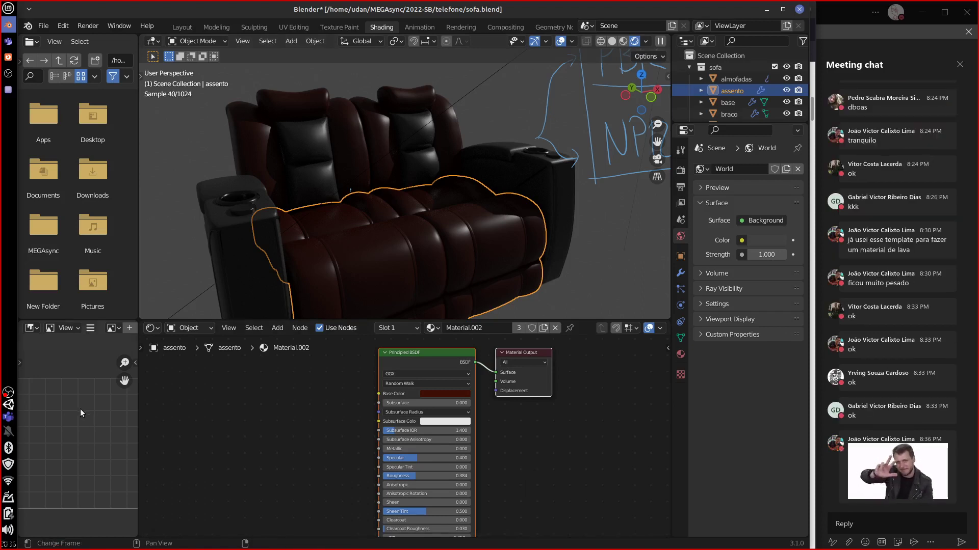
middle_click_drag(349, 293, 356, 277)
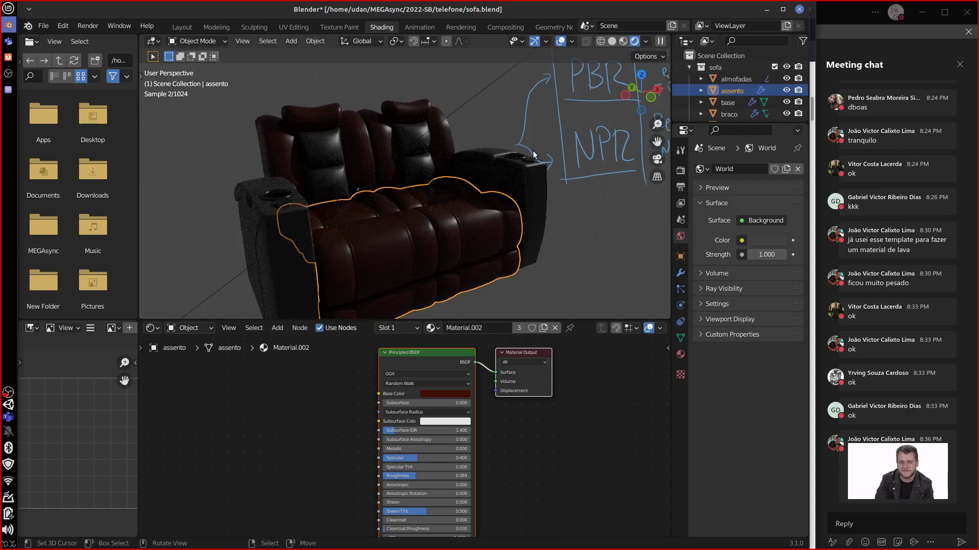
Set the strength of the Sun light to 3
left_click(504, 81)
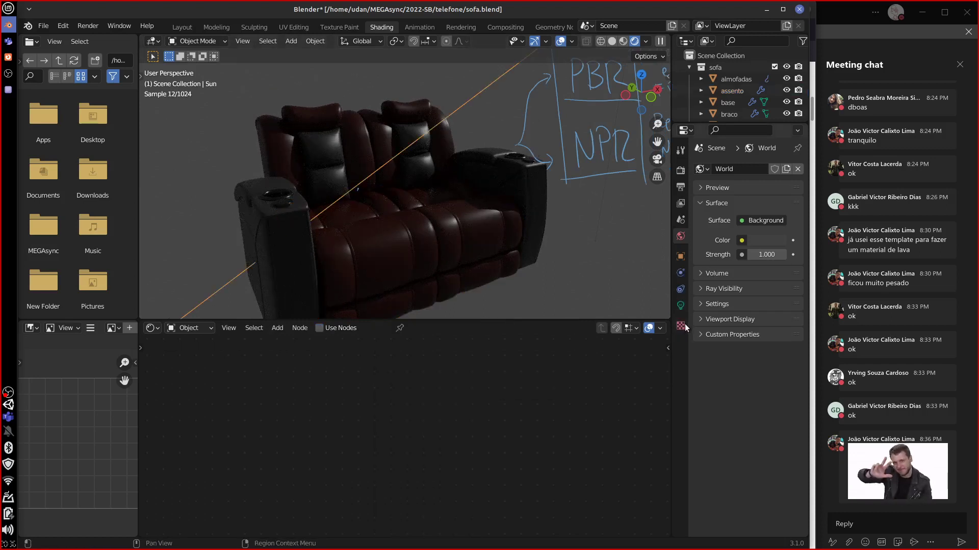
left_click(680, 305)
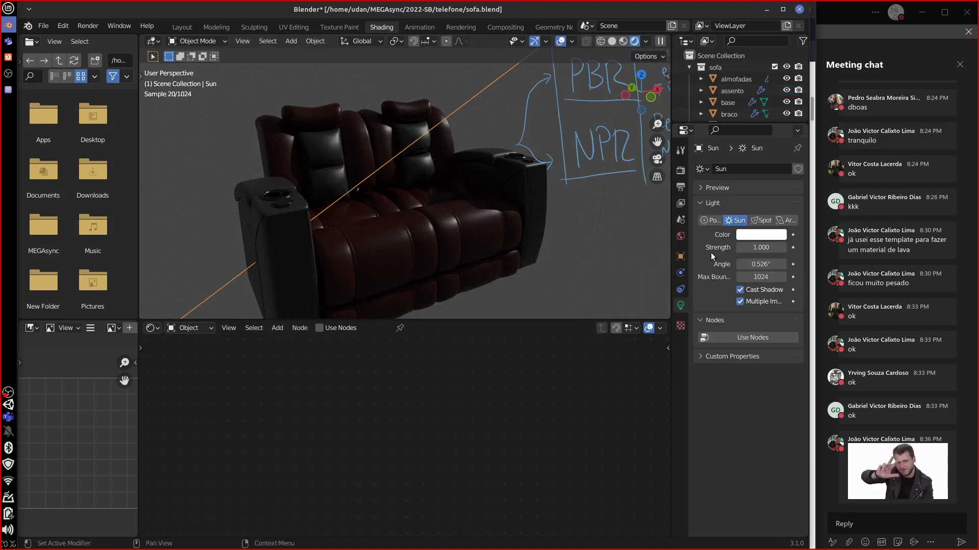
left_click(758, 249)
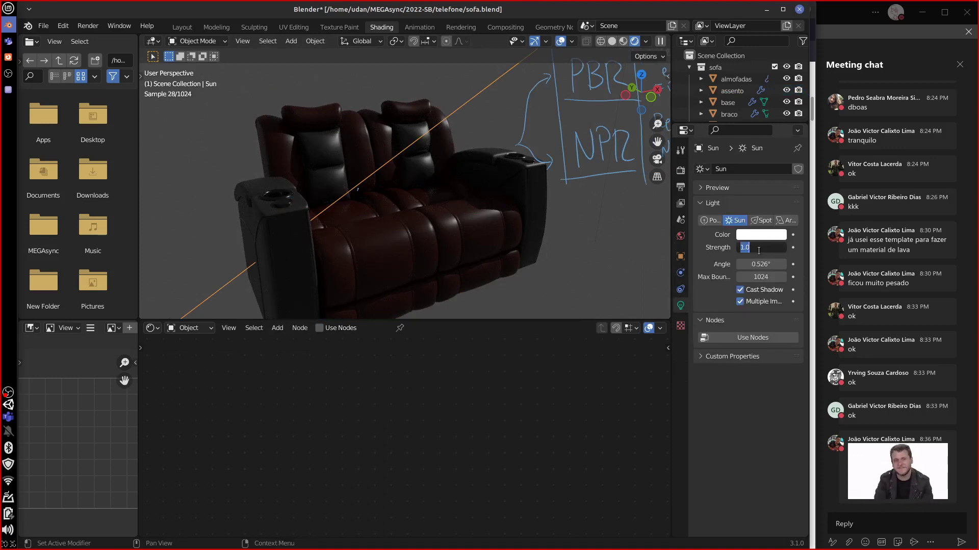
type("3")
key("Return")
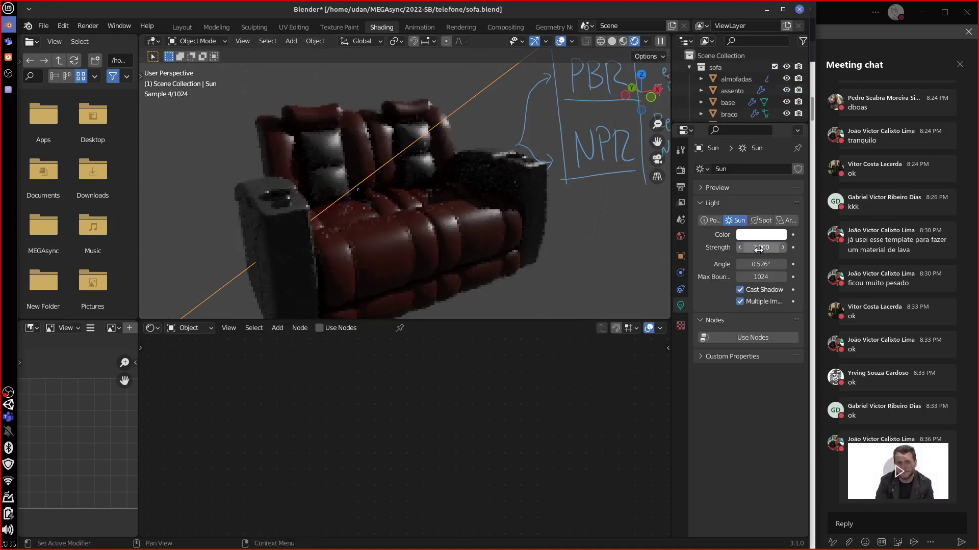
Tint the Sun light's color pale yellow and check the sofa from a higher angle
left_click(741, 235)
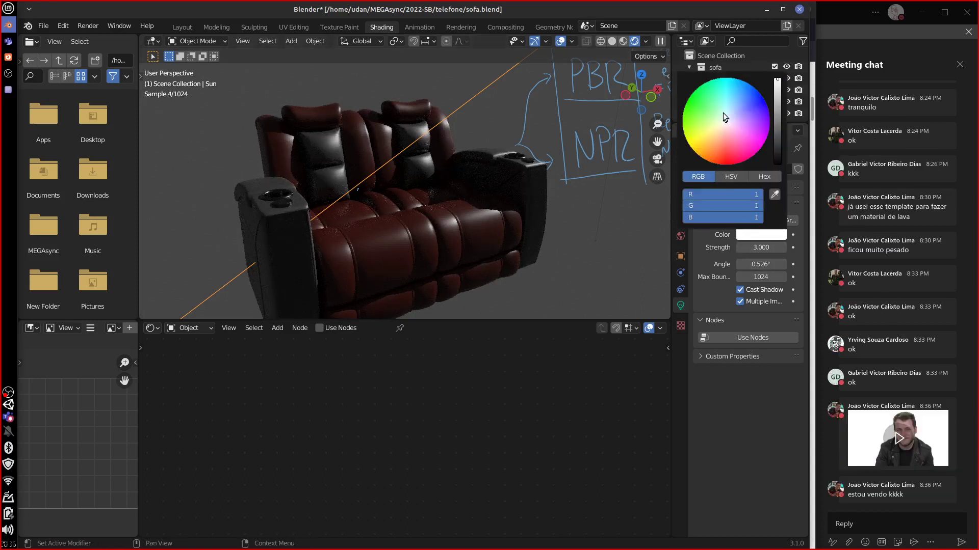
left_click(718, 123)
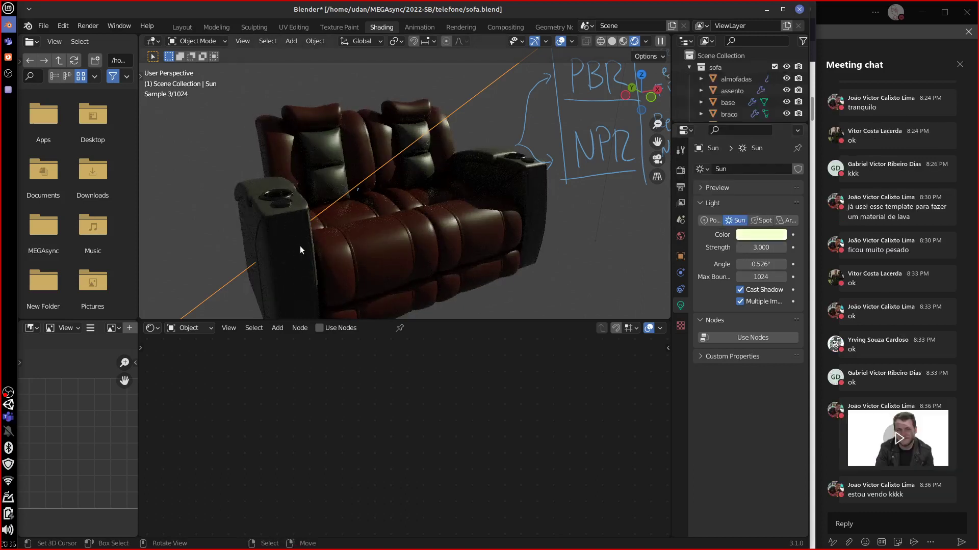
middle_click_drag(319, 238, 357, 261)
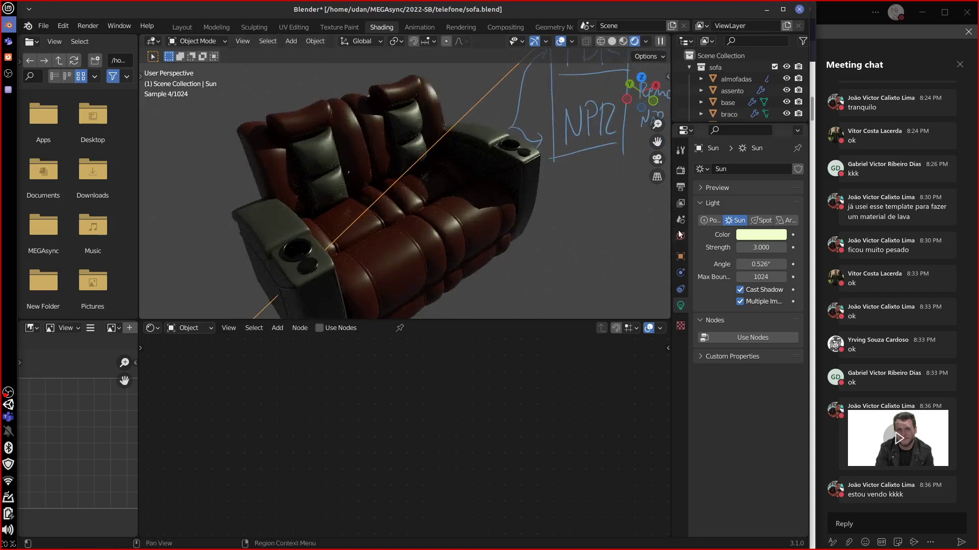
Brighten the World background color to a light neutral grey with R, G and B at 0.648
left_click(752, 338)
left_click(760, 239)
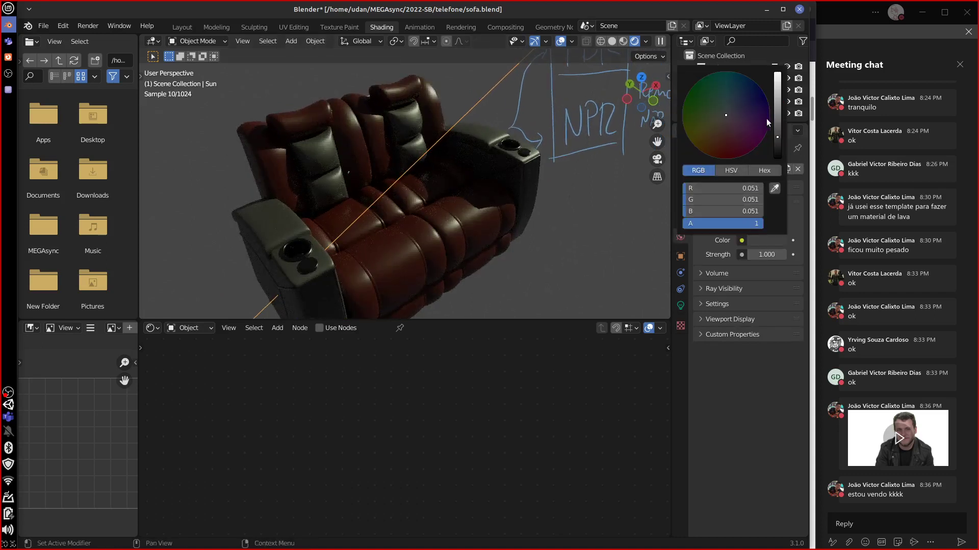
left_click_drag(778, 137, 779, 121)
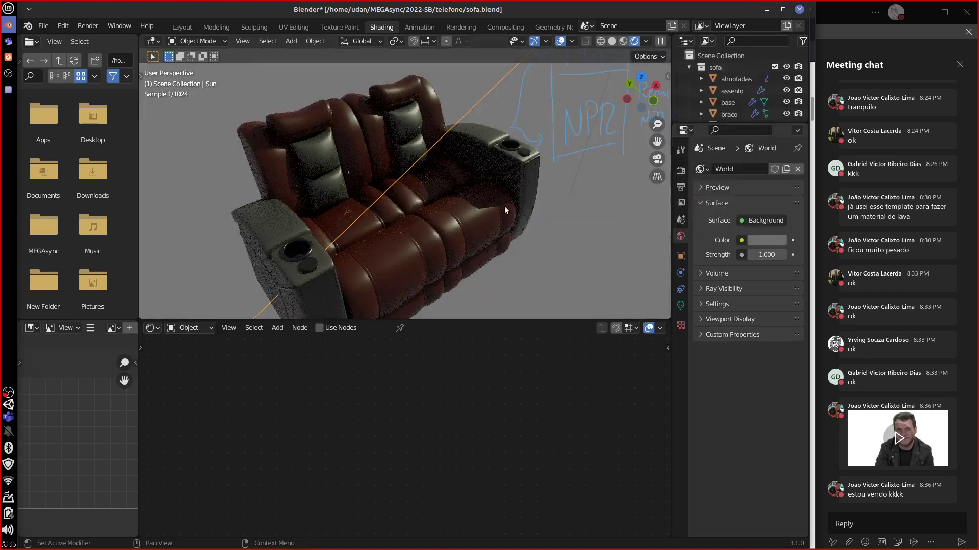
left_click(756, 236)
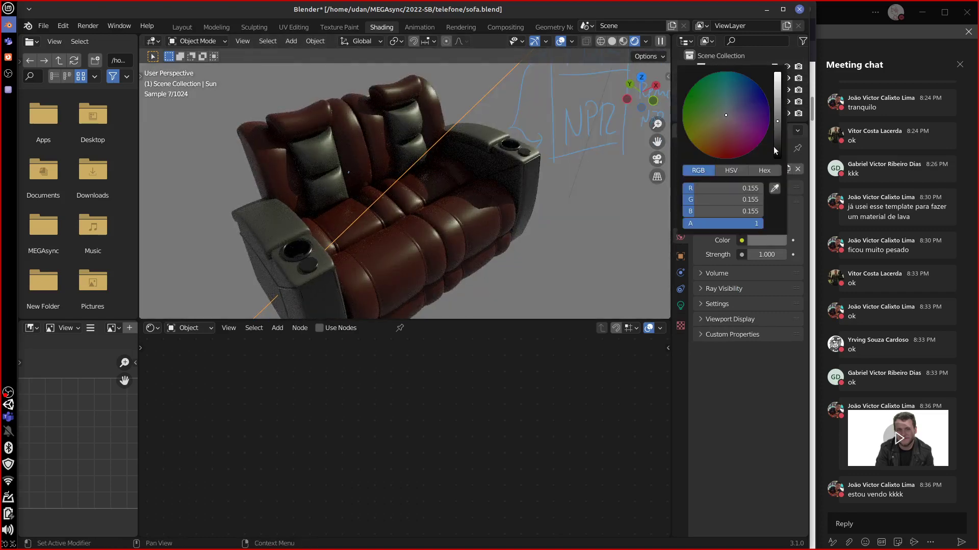
left_click_drag(773, 146, 774, 133)
middle_click_drag(500, 251, 457, 209, "alt")
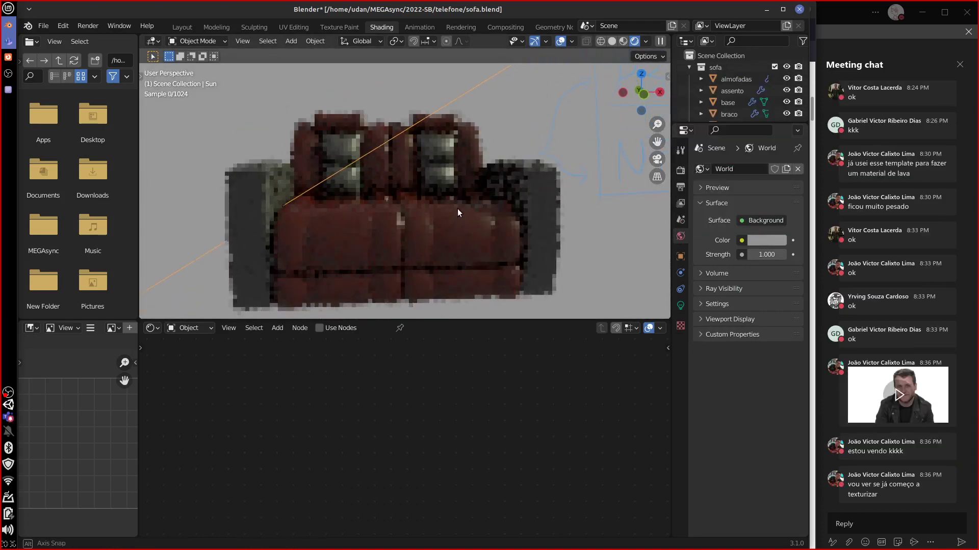
left_click(759, 241)
left_click(777, 90)
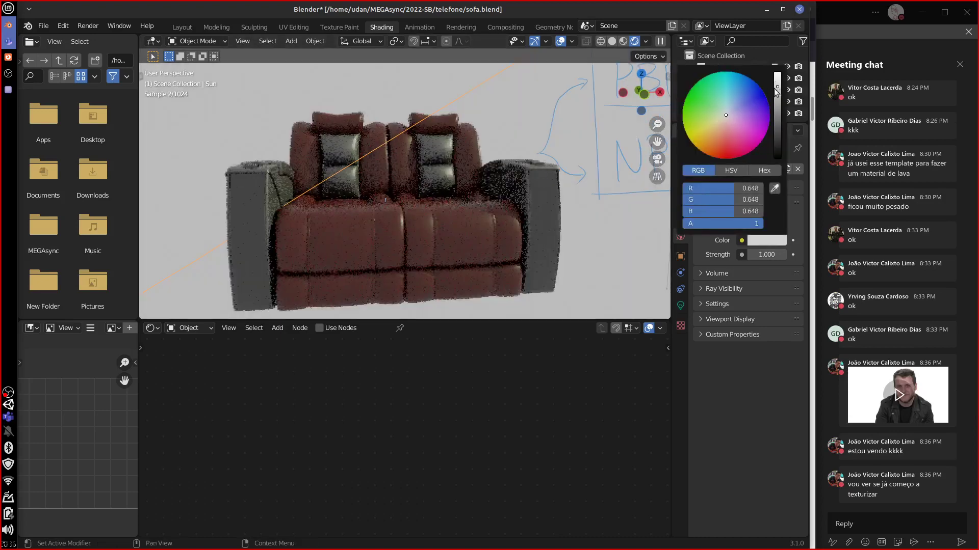
middle_click_drag(454, 222, 468, 323)
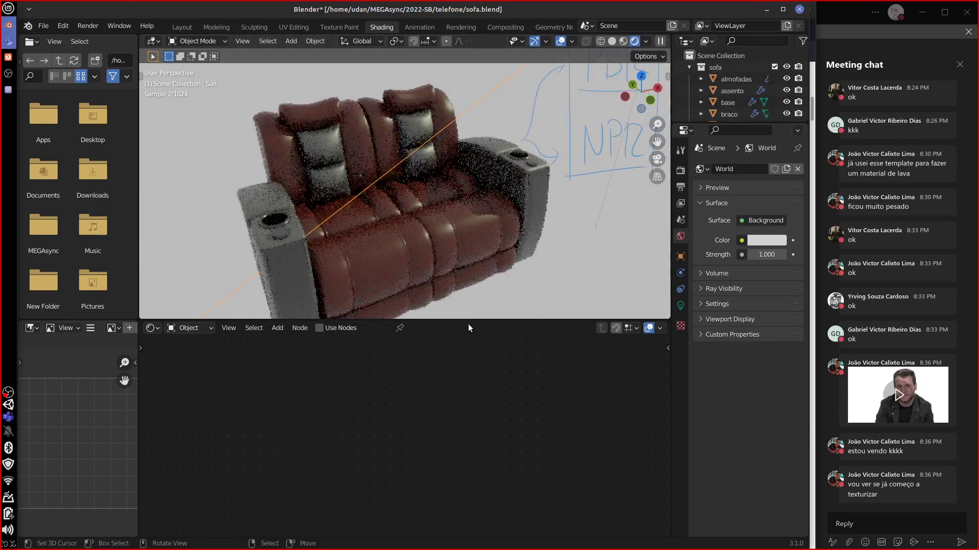
Enlarge the 3D viewport's height and rotate the Sun light freehand to change the direction of the light on the sofa
left_click_drag(468, 322, 459, 415)
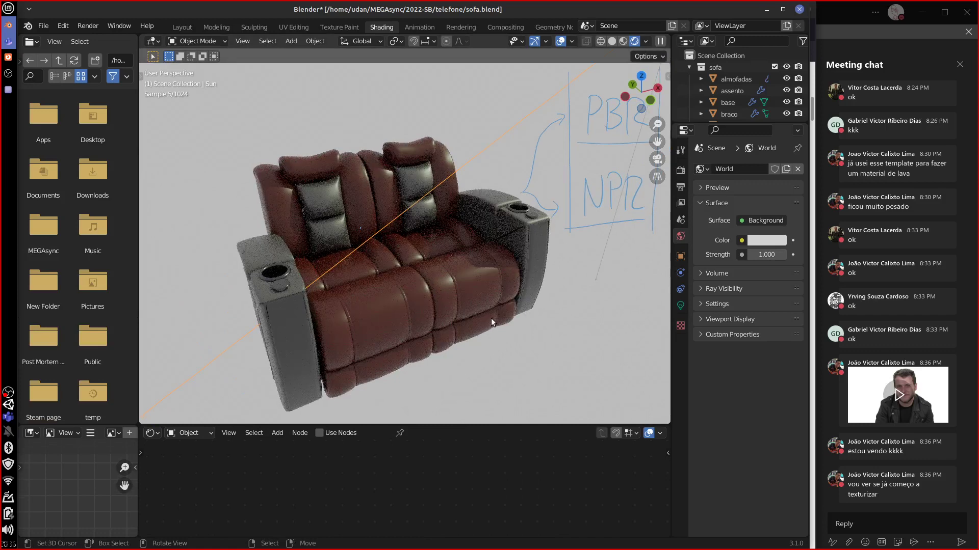
middle_click_drag(544, 335, 494, 341)
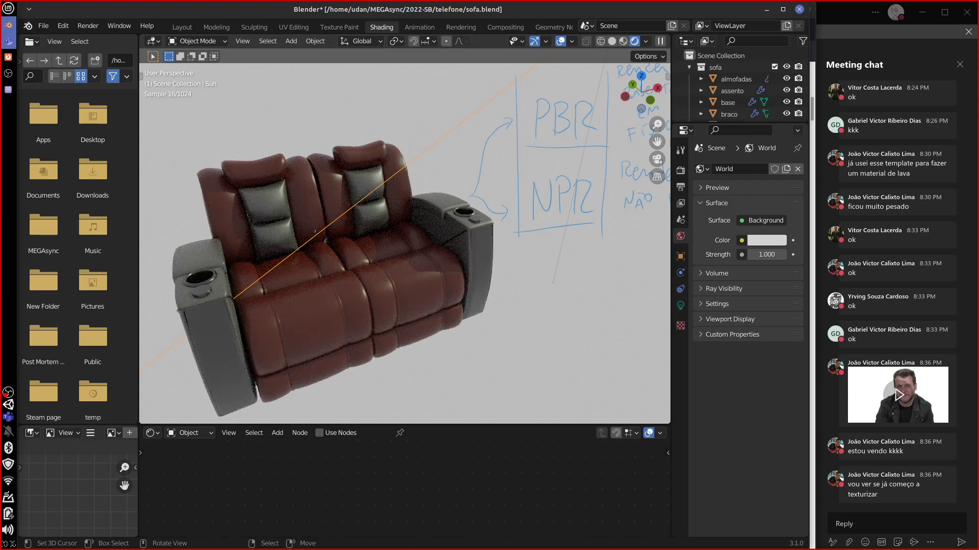
key("r")
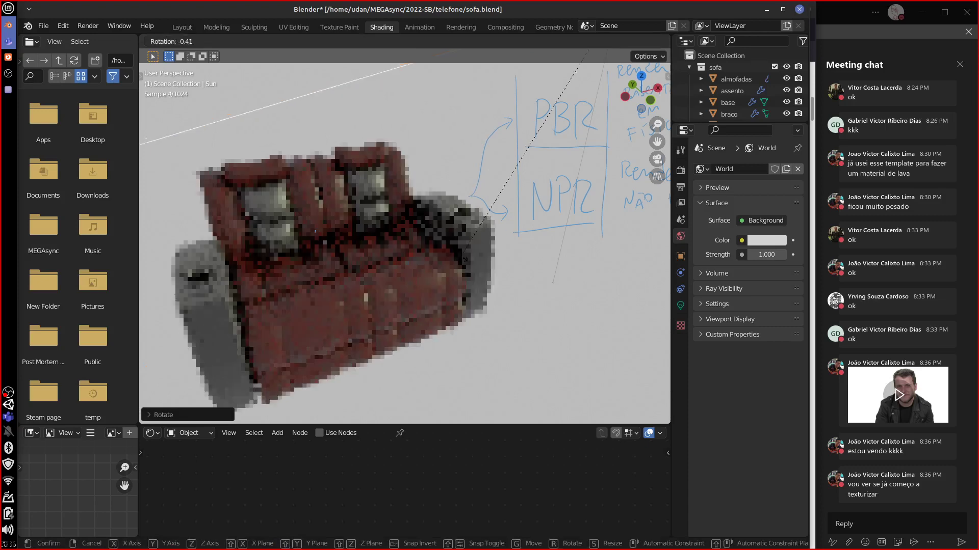
left_click(472, 261)
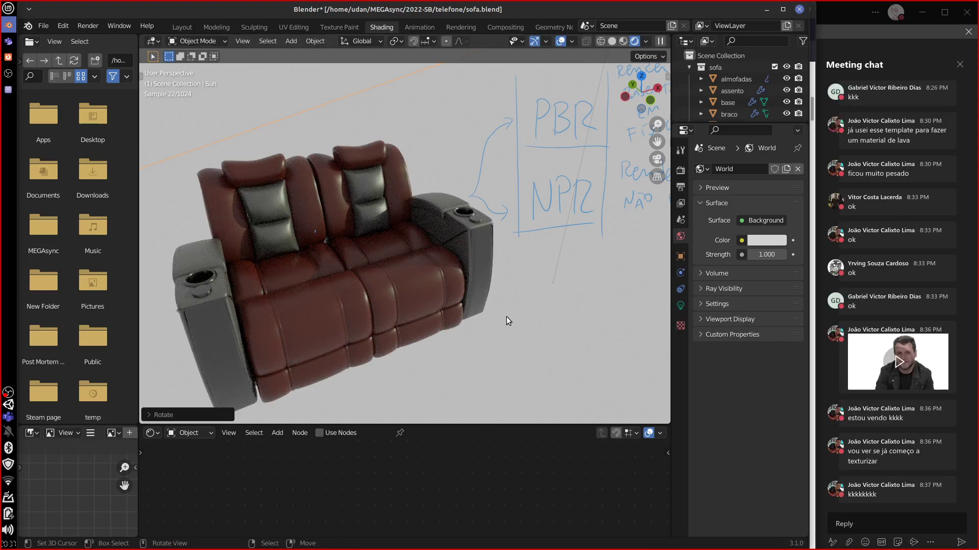
Hide the viewport overlays and maximize the 3D viewport, framing the whole sofa from a raised front angle
left_click(560, 42)
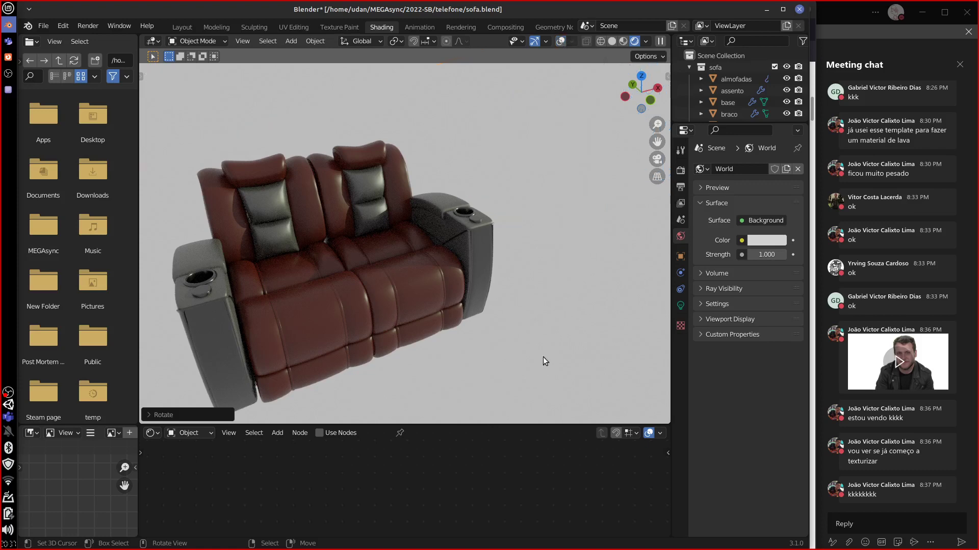
middle_click_drag(542, 357, 536, 334)
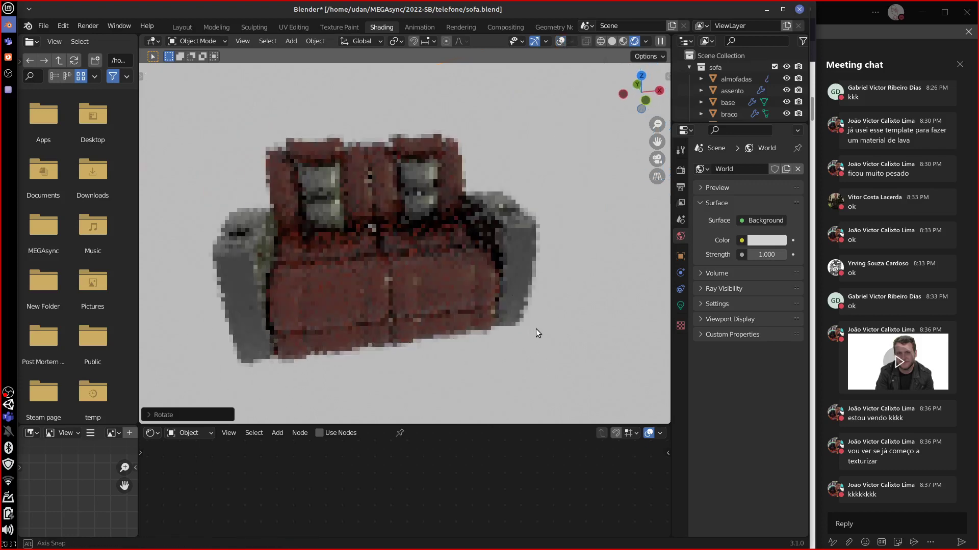
key("ctrl+space")
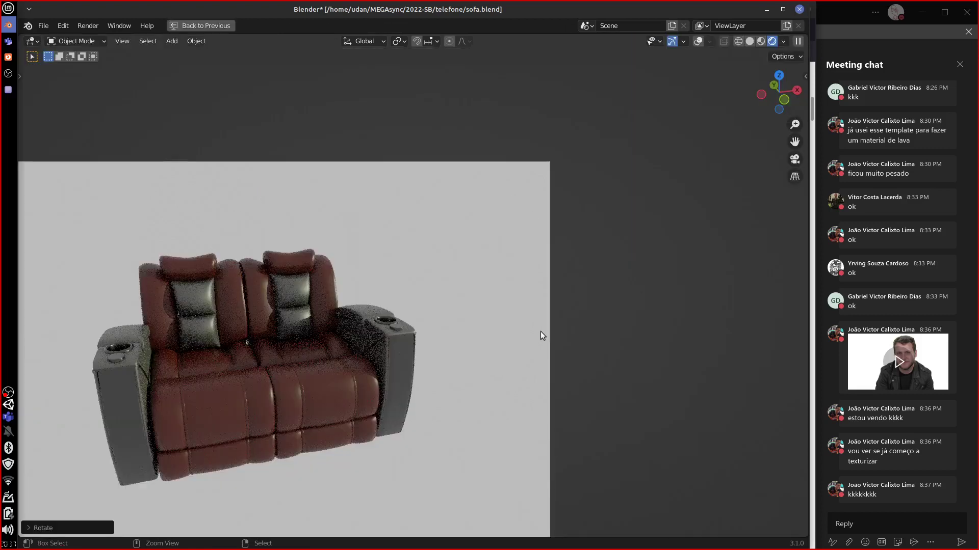
middle_click_drag(508, 387, 542, 365)
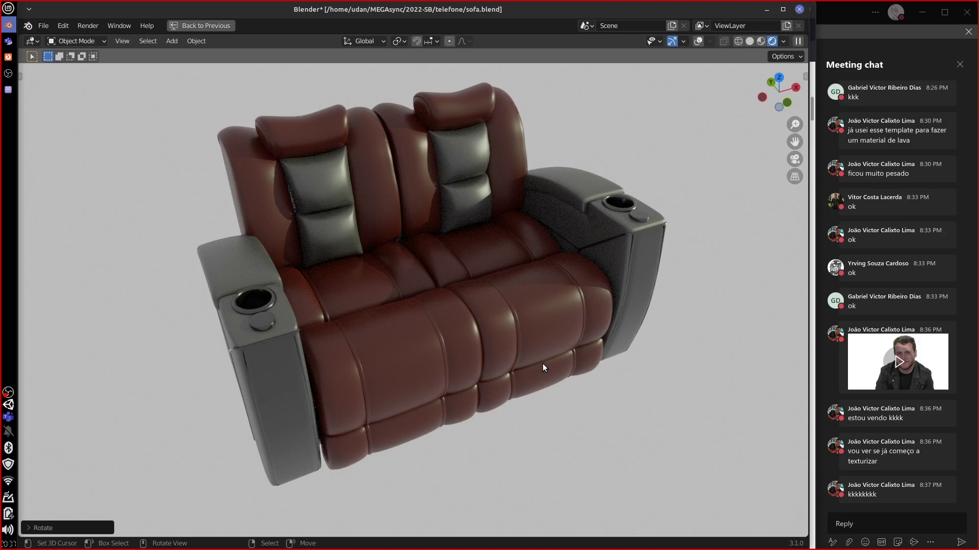
Capture a screenshot of the entire screen with the rendered sofa and choose to save it as a file
key("Print")
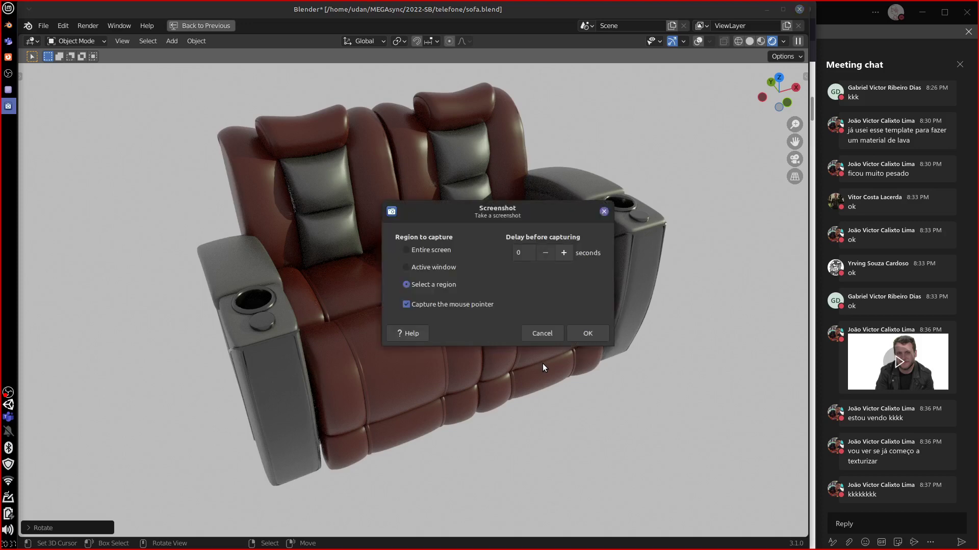
left_click(430, 251)
left_click(602, 336)
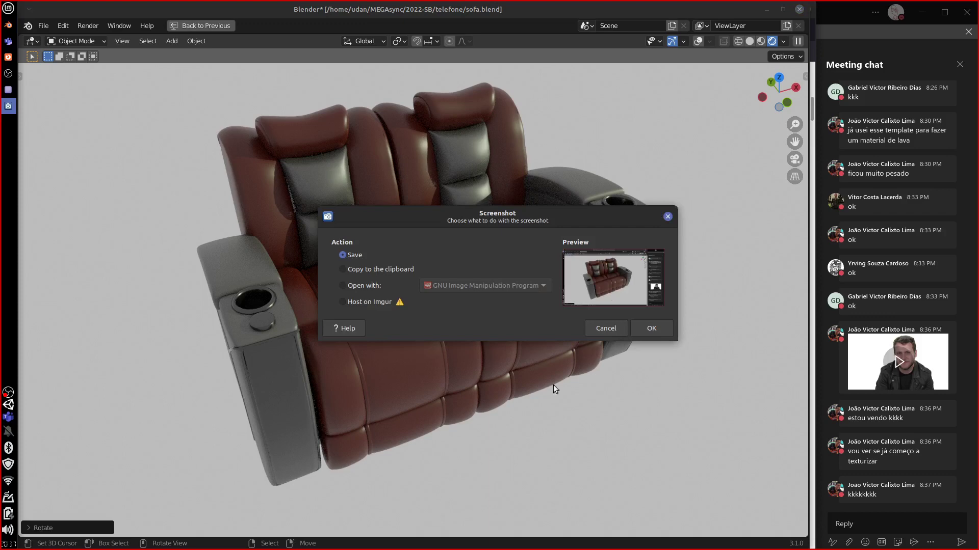
left_click(657, 329)
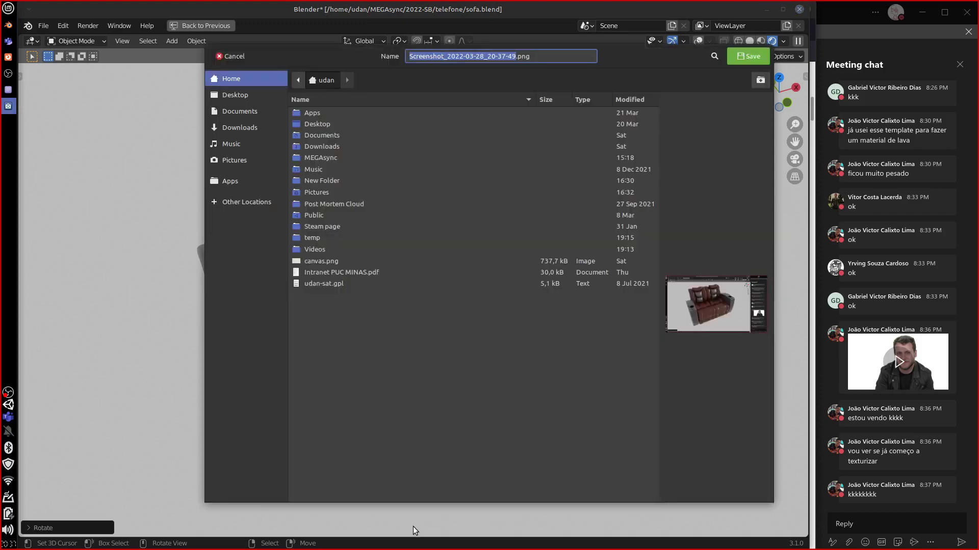